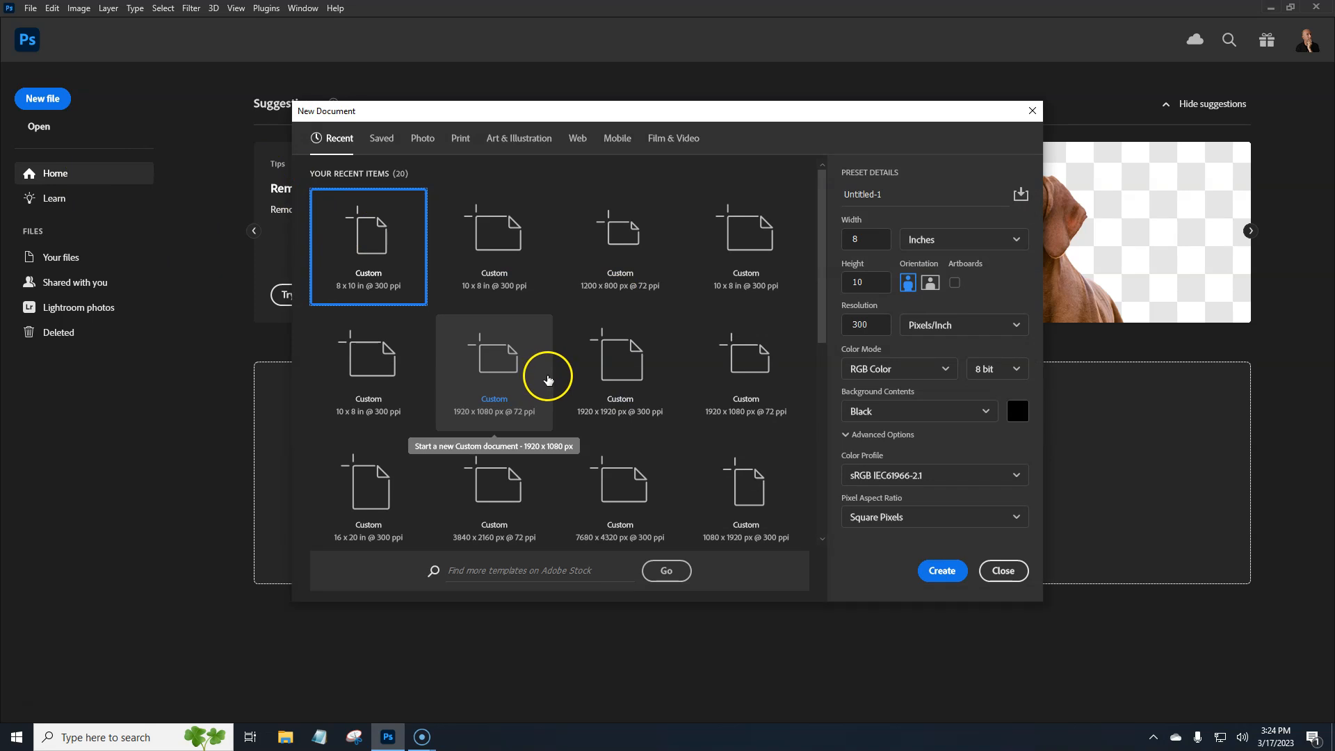
Create a new 1920 x 1080 px RGB document at 300 ppi with a black background and the working sRGB IEC61966-2.1 colour profile
click(498, 380)
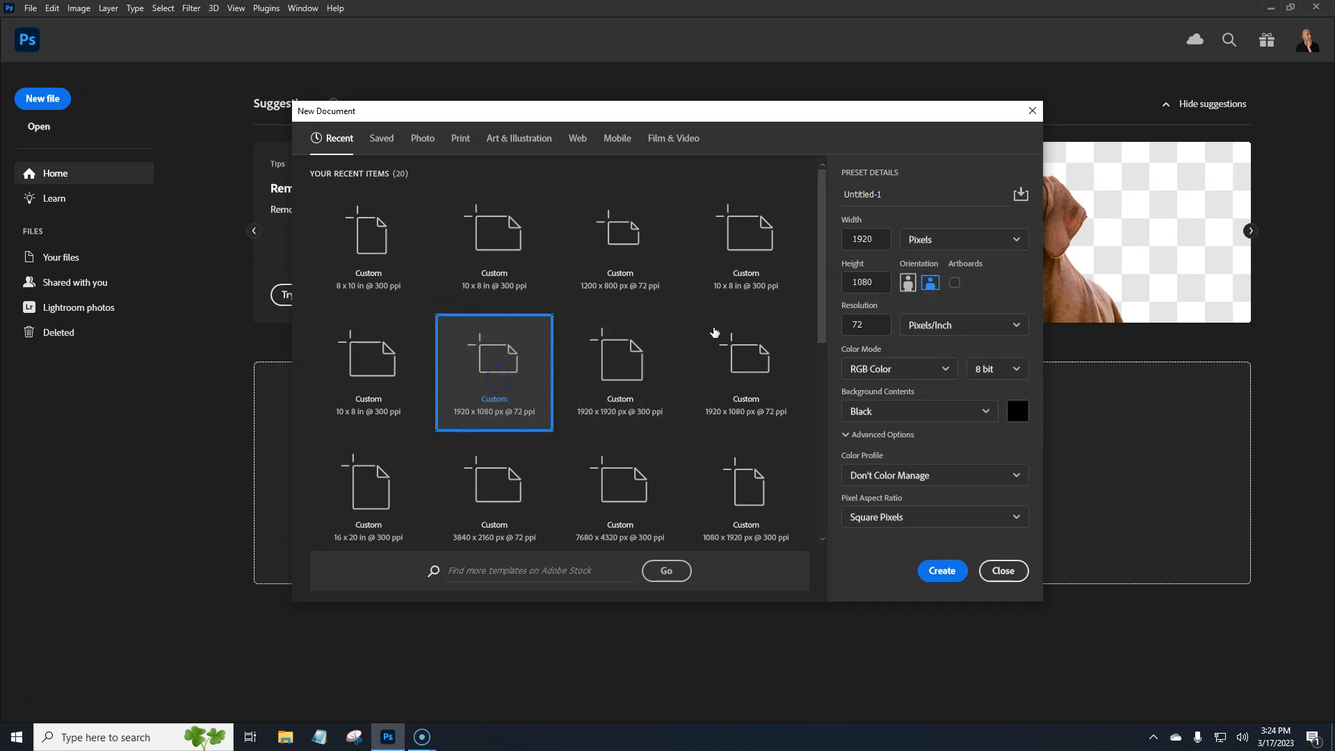
click(842, 325)
text(300)
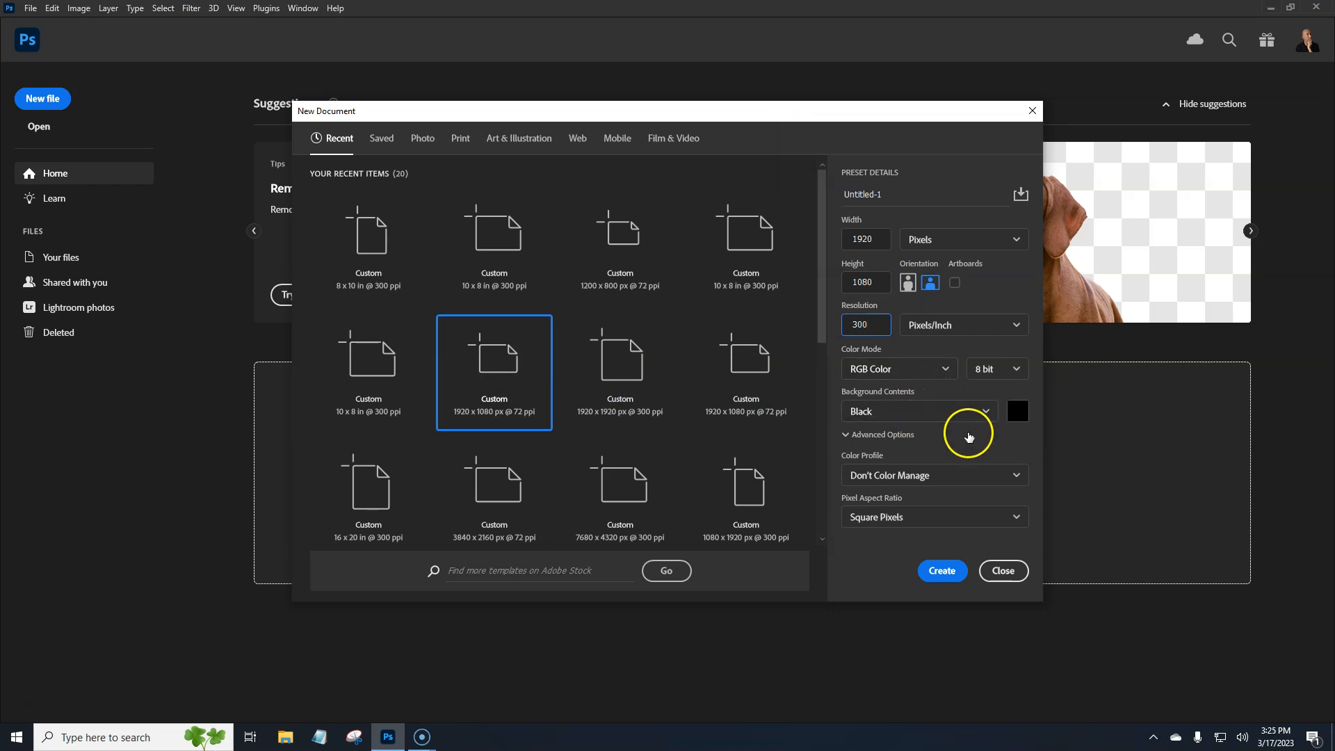
click(1002, 480)
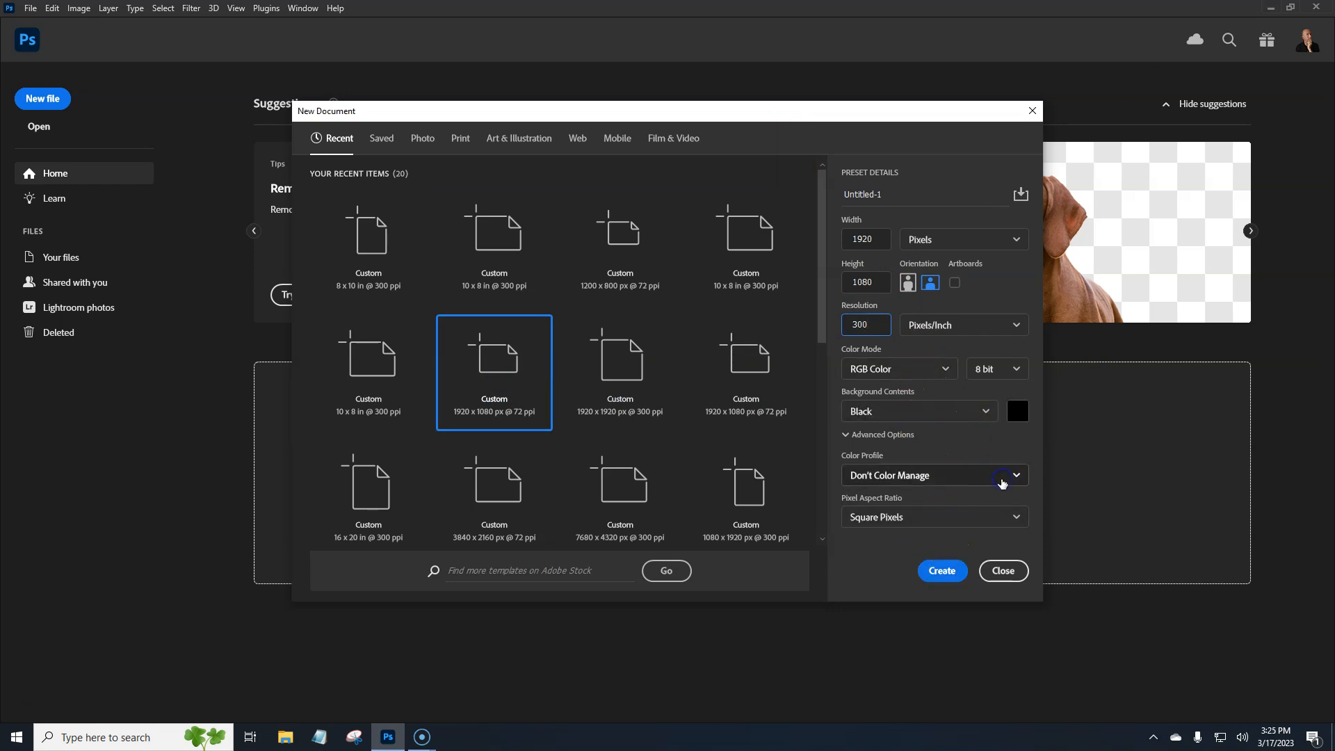
click(930, 417)
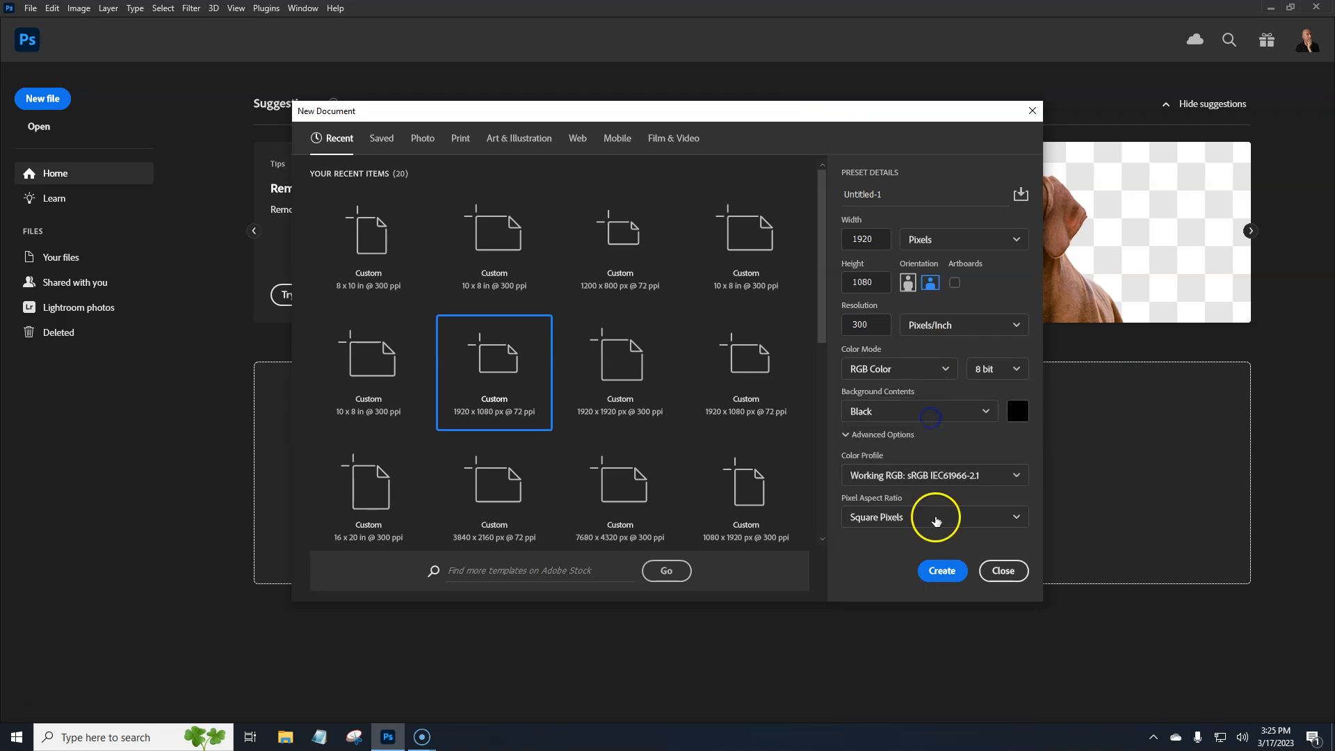
click(935, 571)
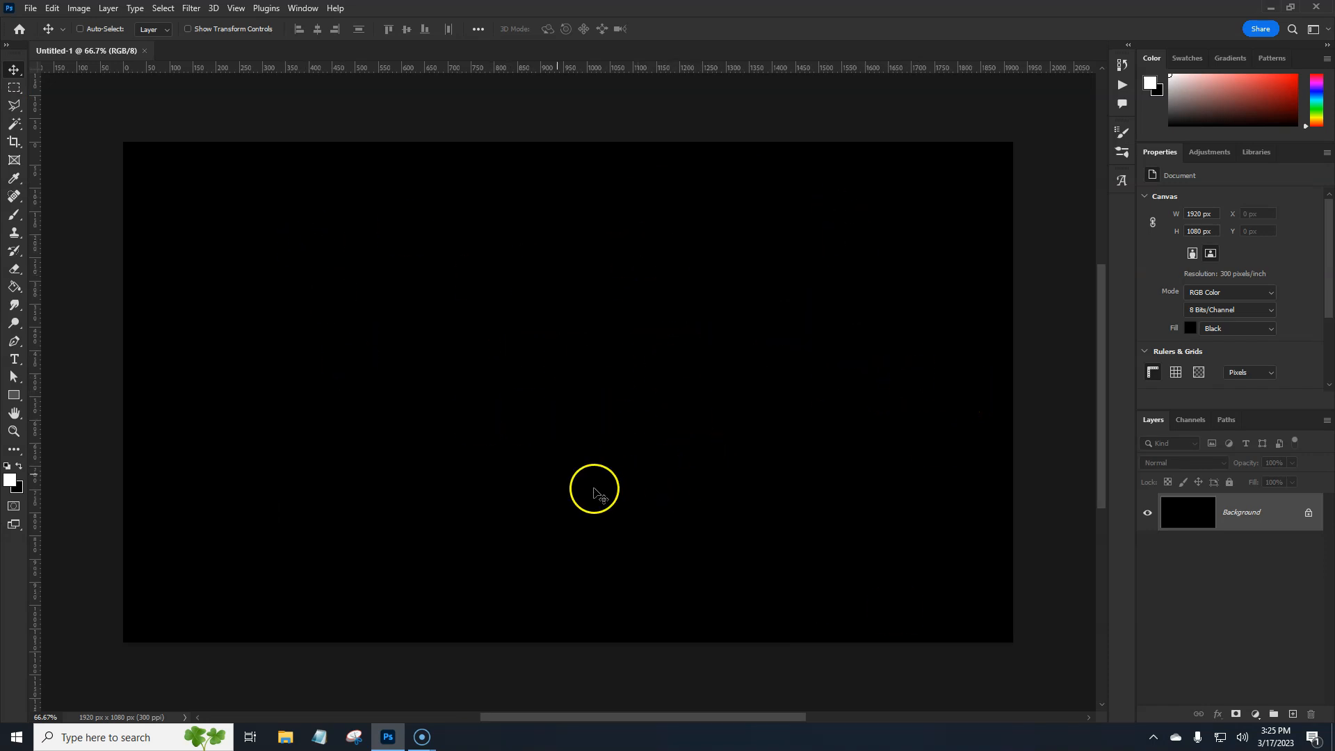
Show the grid over the canvas
click(235, 10)
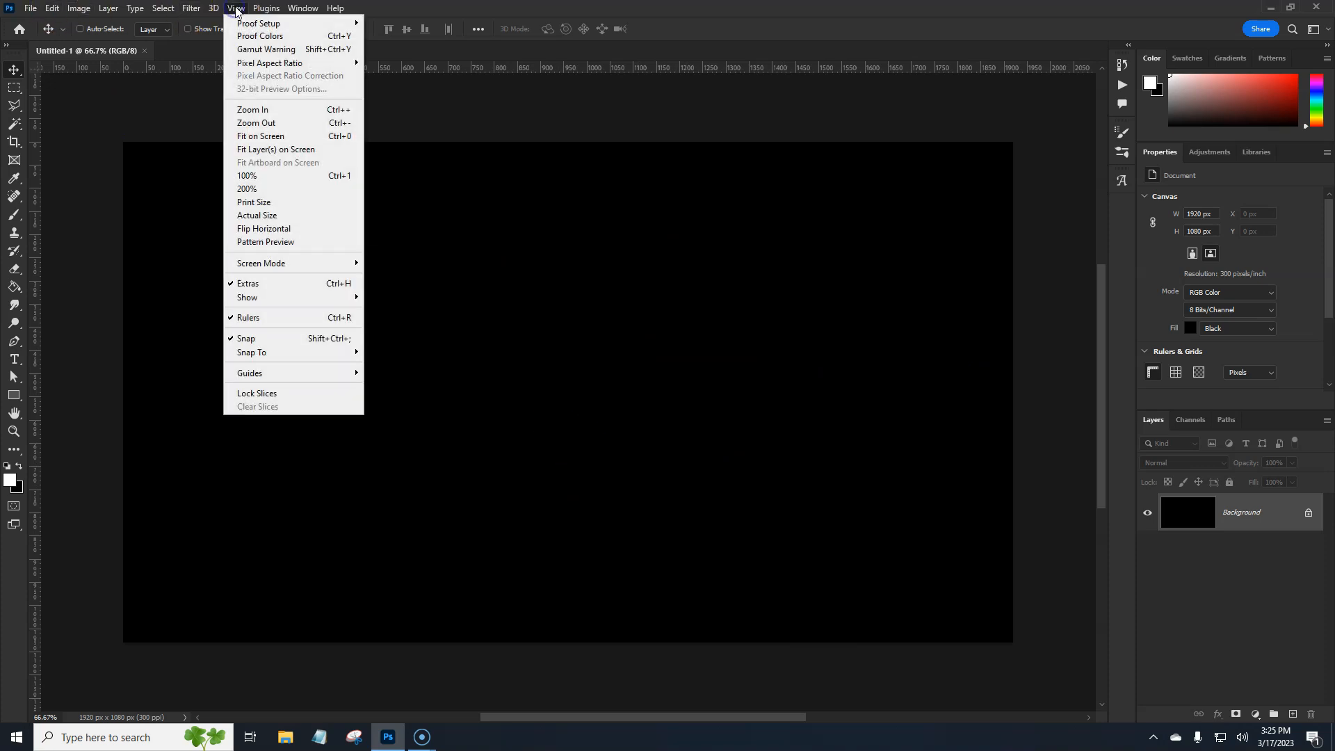
mouse_move(279, 300)
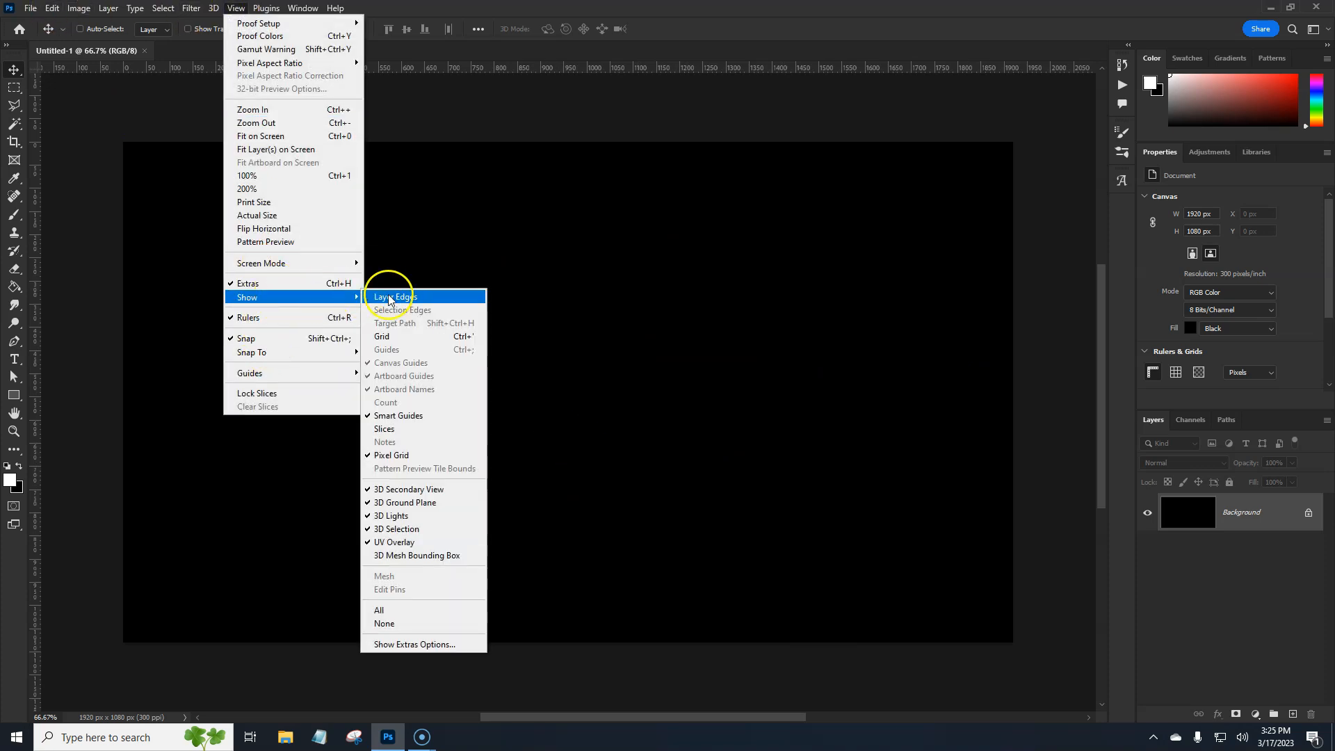
click(403, 336)
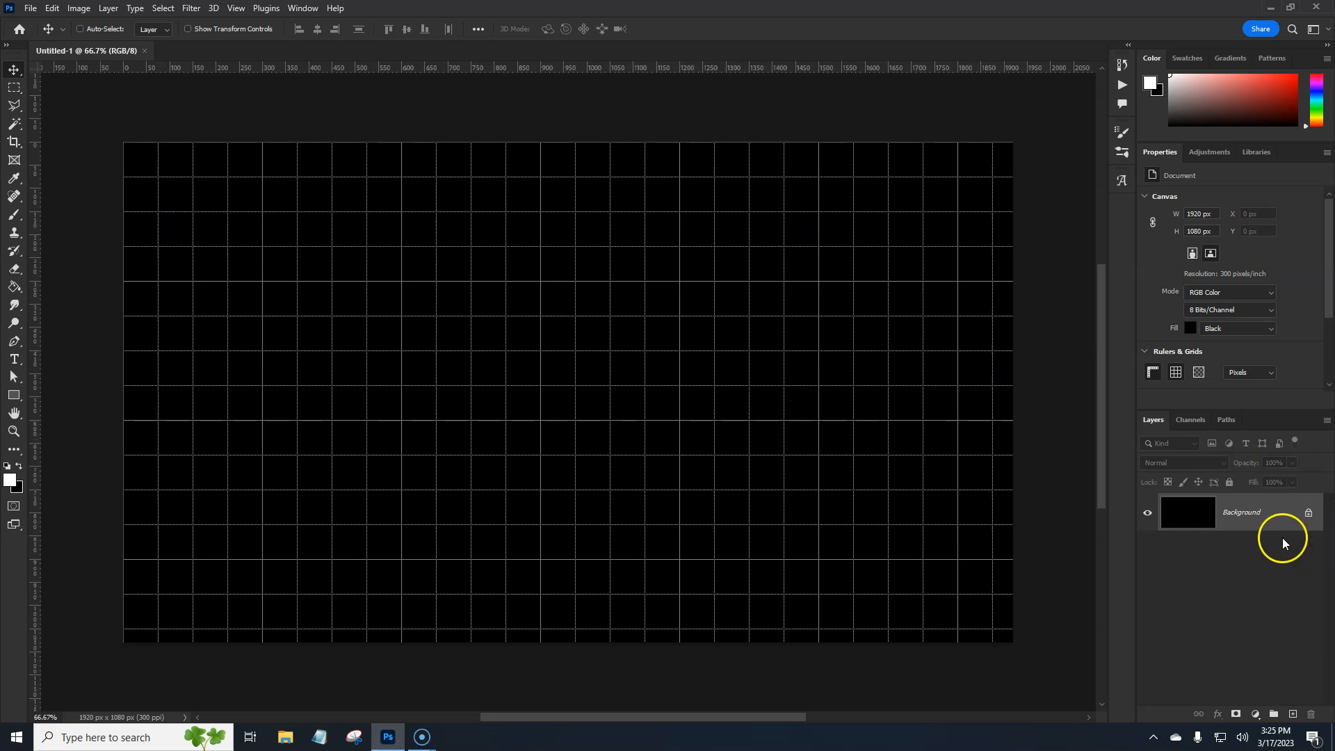
Add a white (ffffff) solid colour fill layer above the Background layer
click(1255, 714)
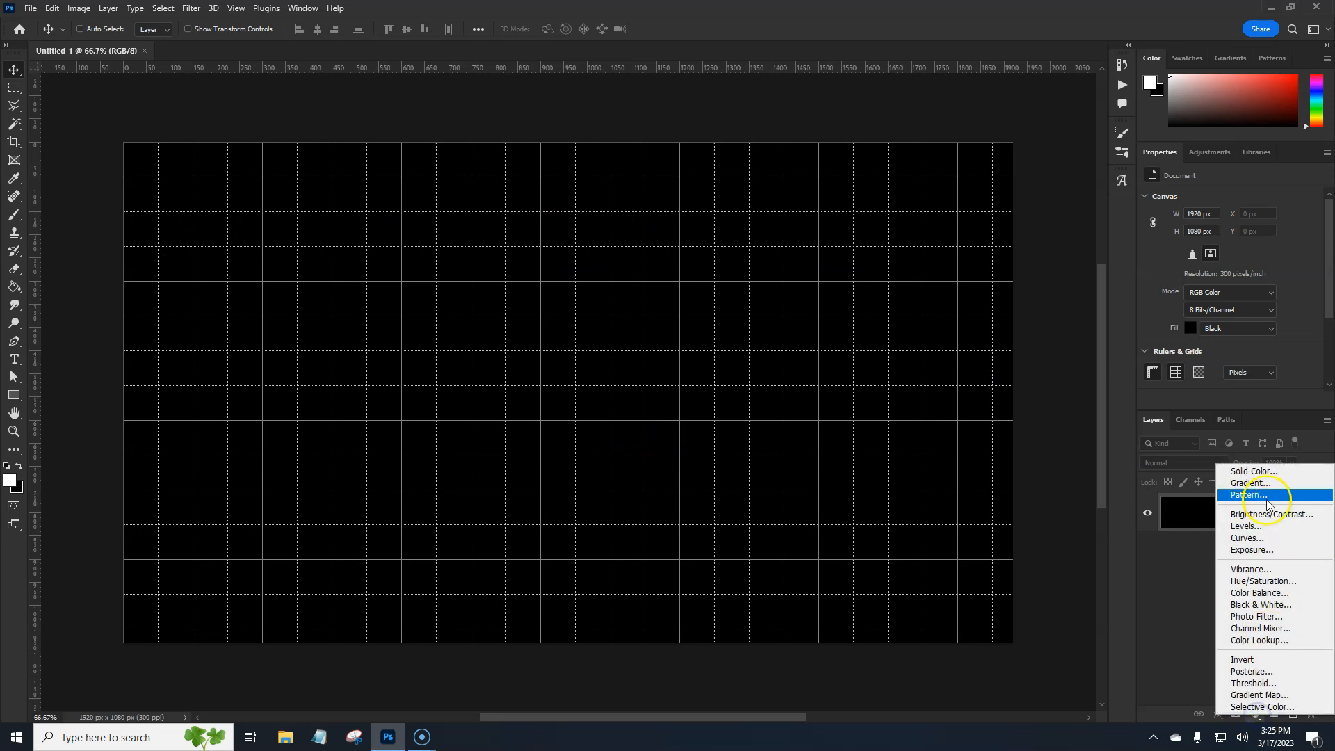
click(1266, 472)
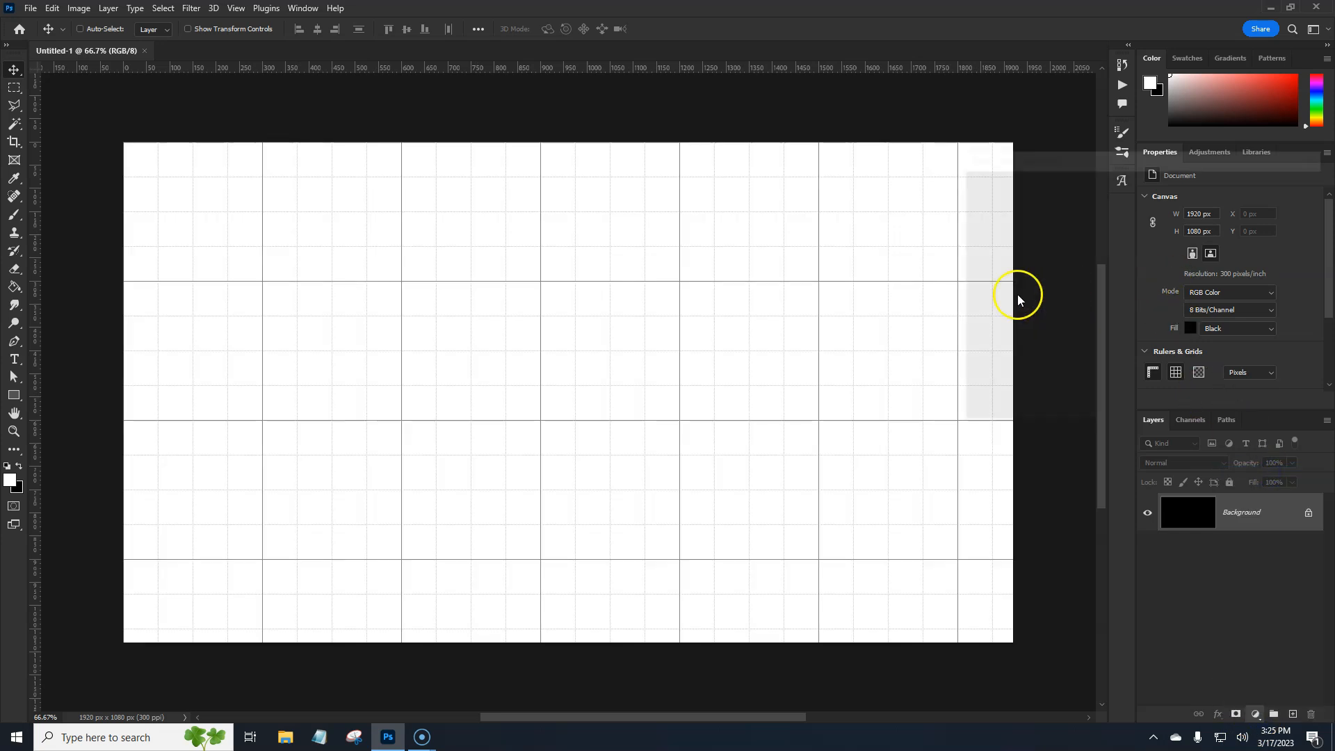
mouse_move(1073, 239)
mouse_down()
mouse_move(1105, 214)
mouse_move(1096, 259)
mouse_move(1128, 327)
mouse_move(1128, 366)
mouse_move(935, 232)
mouse_move(941, 181)
mouse_move(754, 234)
mouse_up()
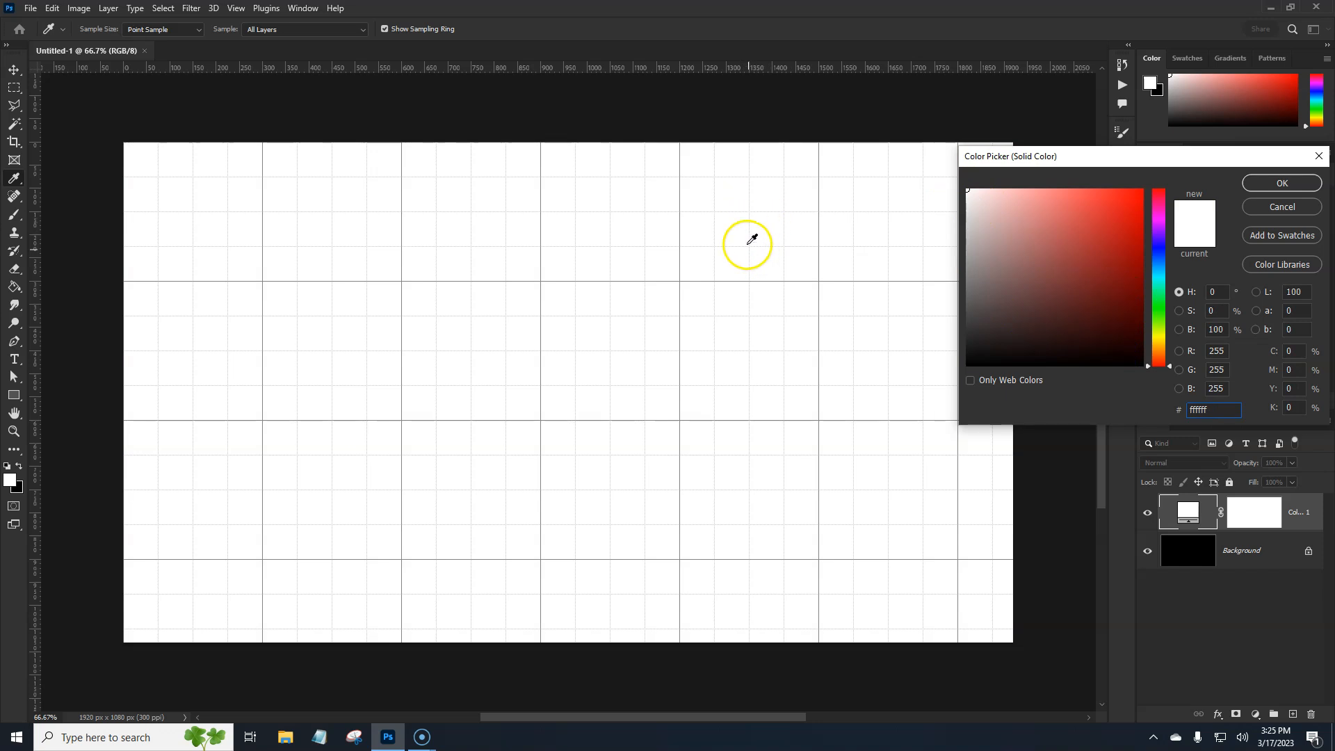
click(1287, 182)
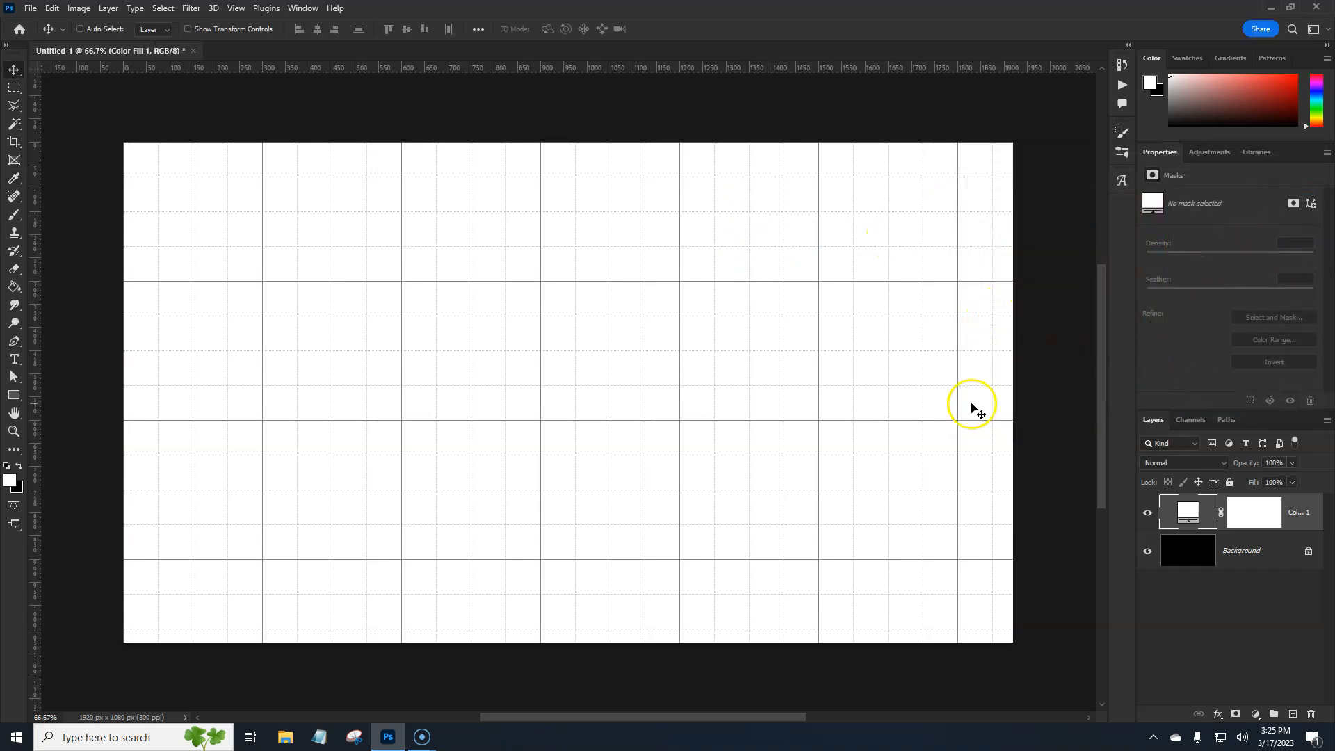
Add an empty layer above the white fill and set the Pen tool to draw shapes with a red fill
click(1293, 715)
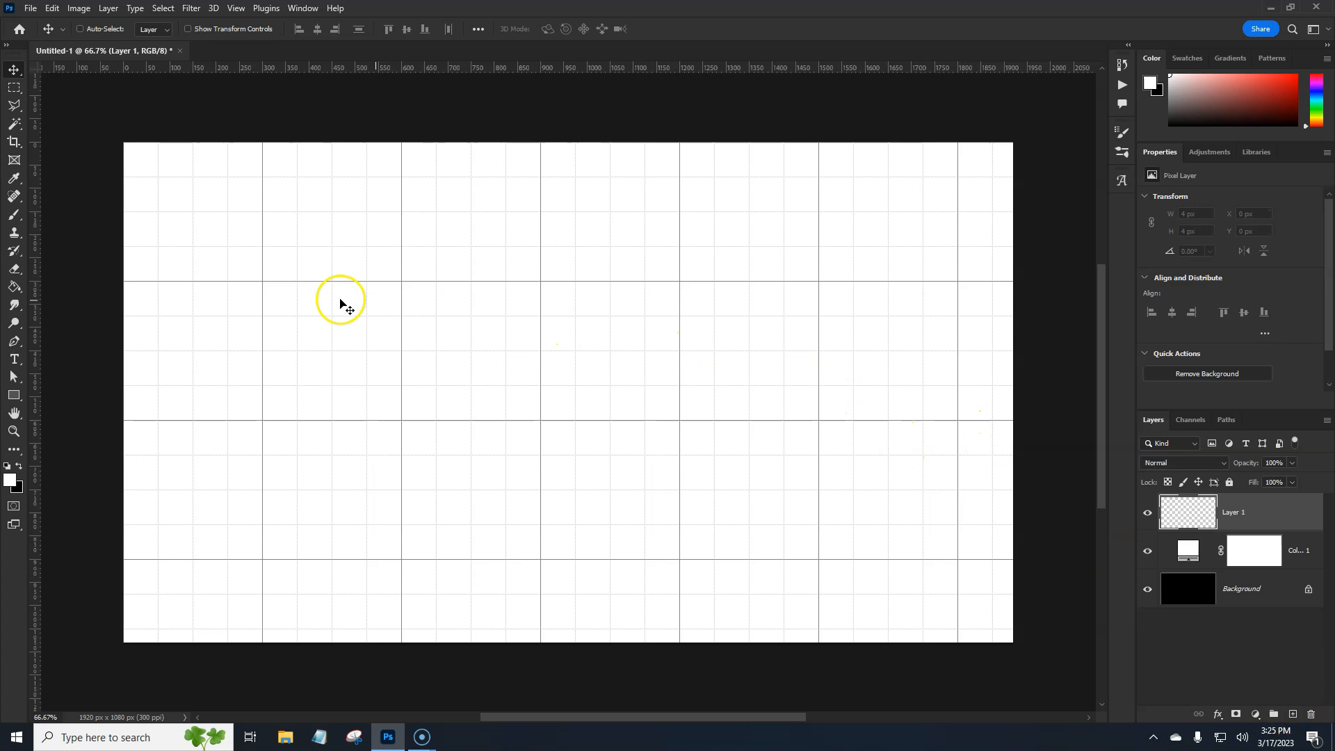
click(15, 342)
click(65, 339)
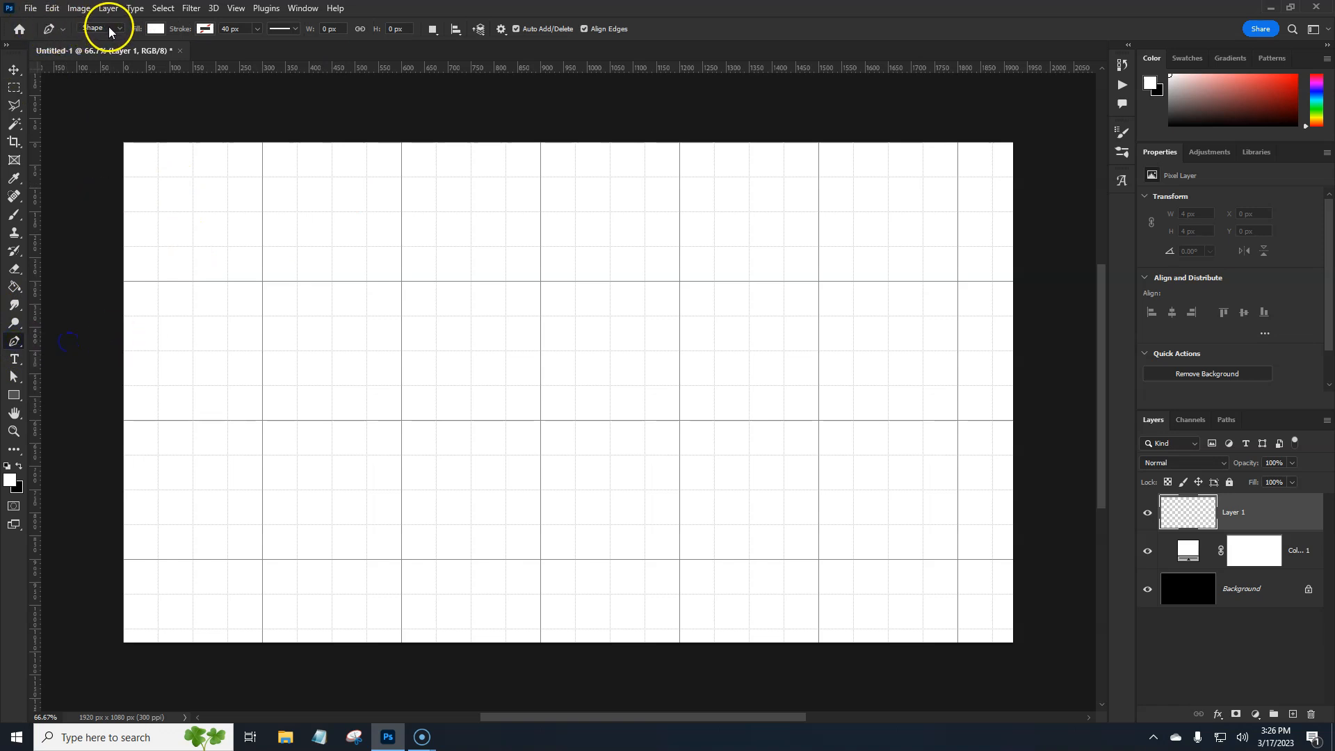
click(154, 31)
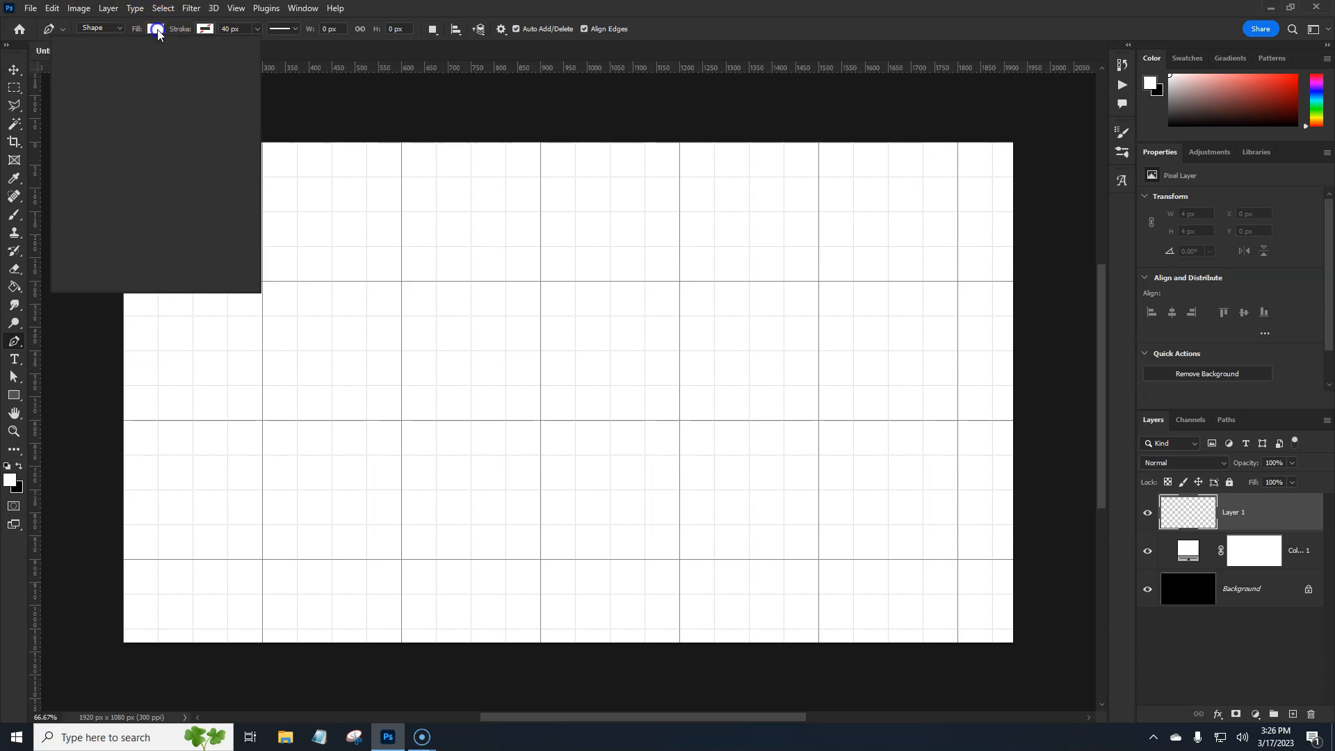
click(181, 103)
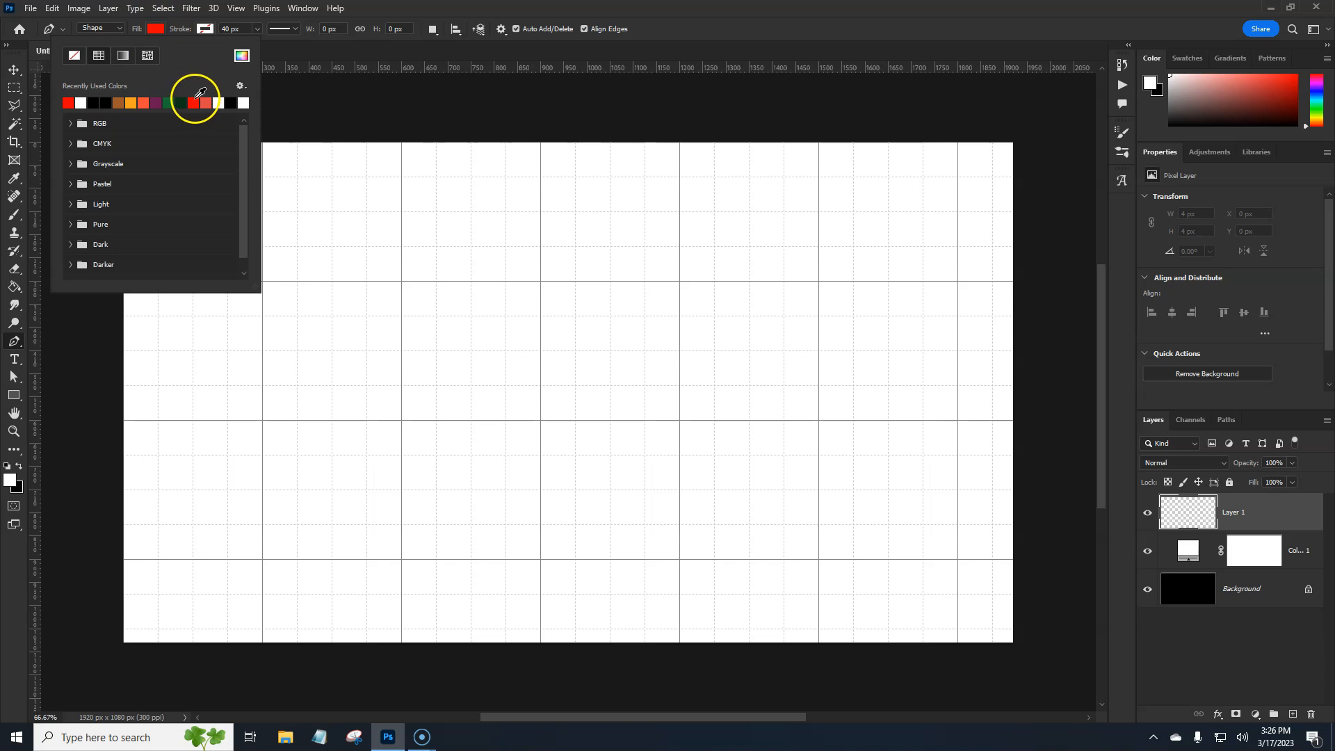
click(334, 21)
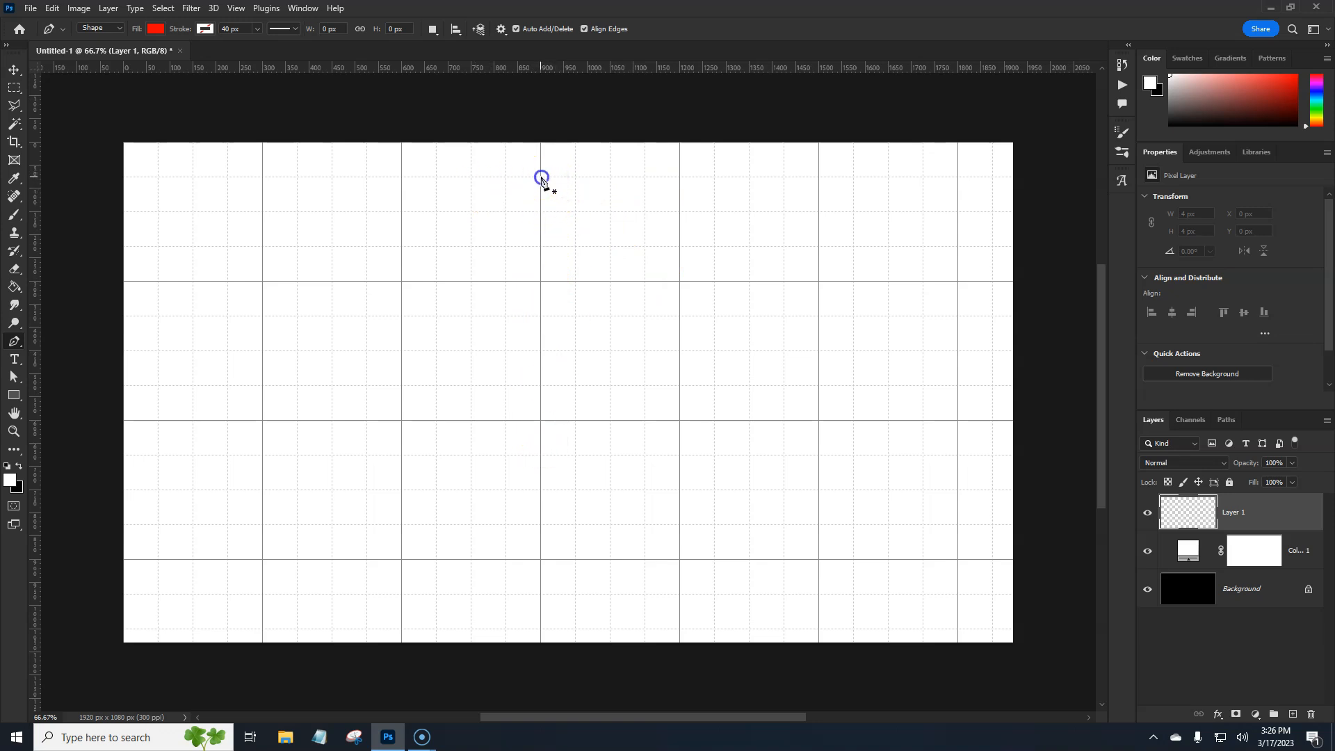
Draw the right half of a shield, about 300 x 750 px, with curved top and lower edges and a straight vertical side
drag(679, 211, 734, 212)
click(681, 215)
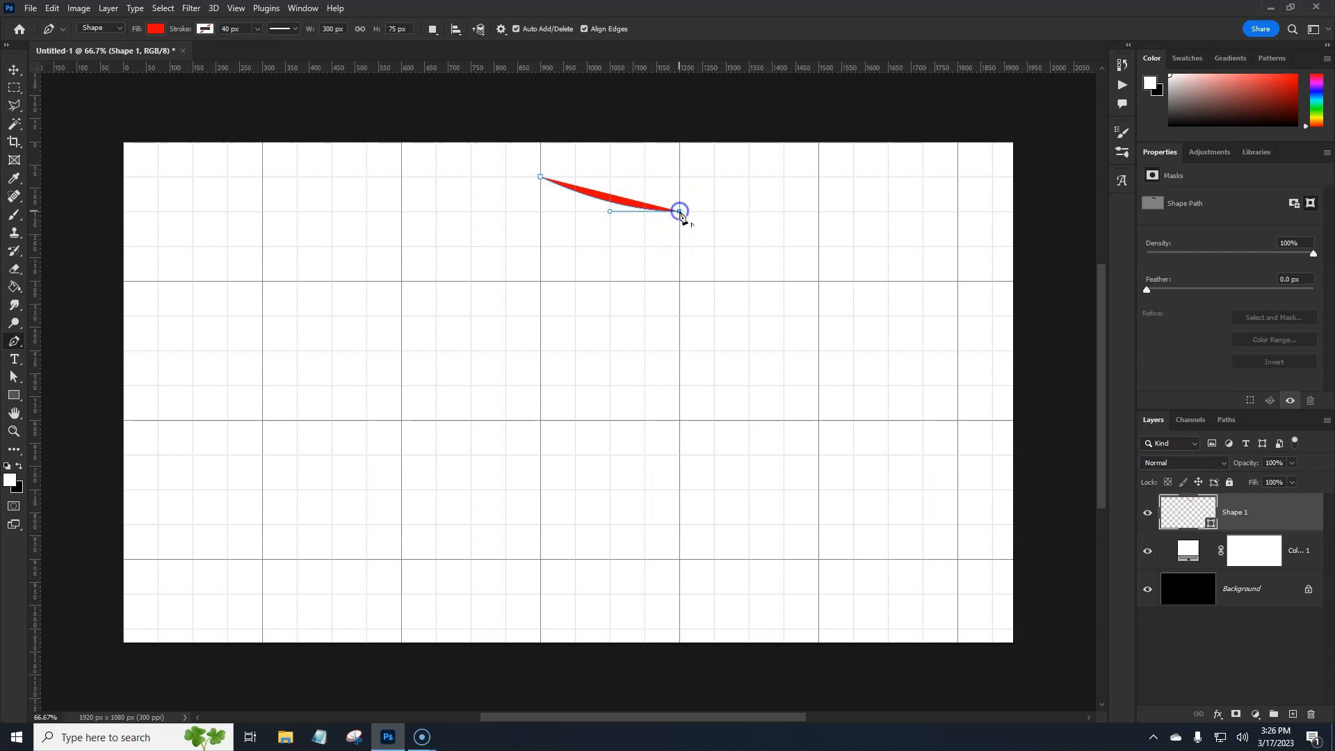
click(679, 351)
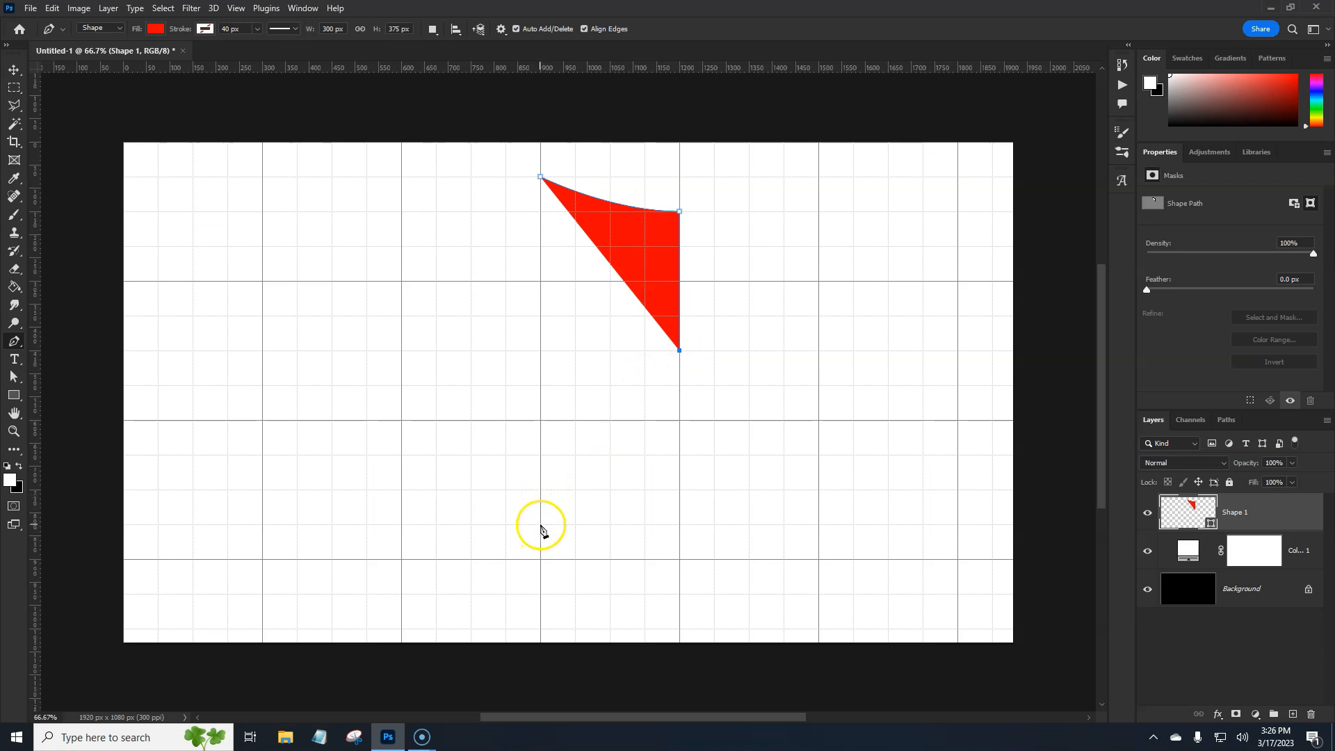
drag(540, 524, 539, 593)
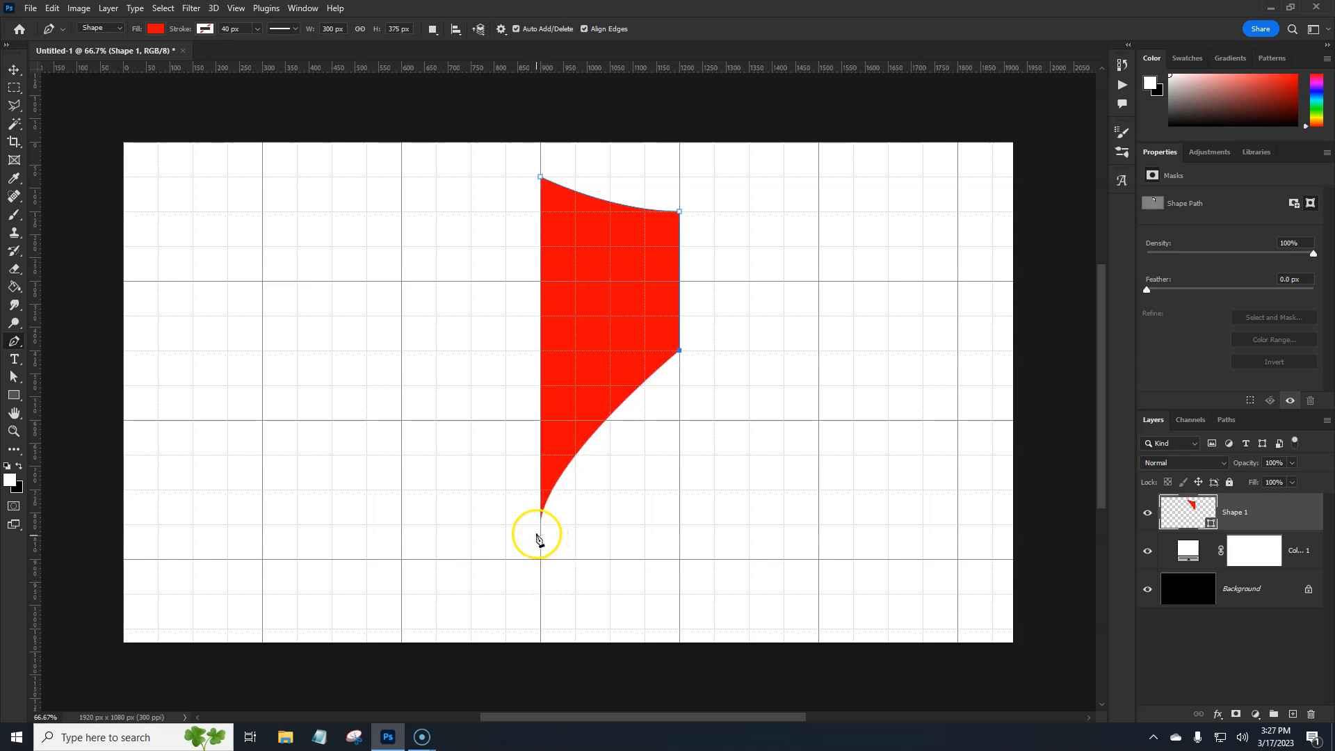
key(ctrl+z)
drag(540, 525, 544, 590)
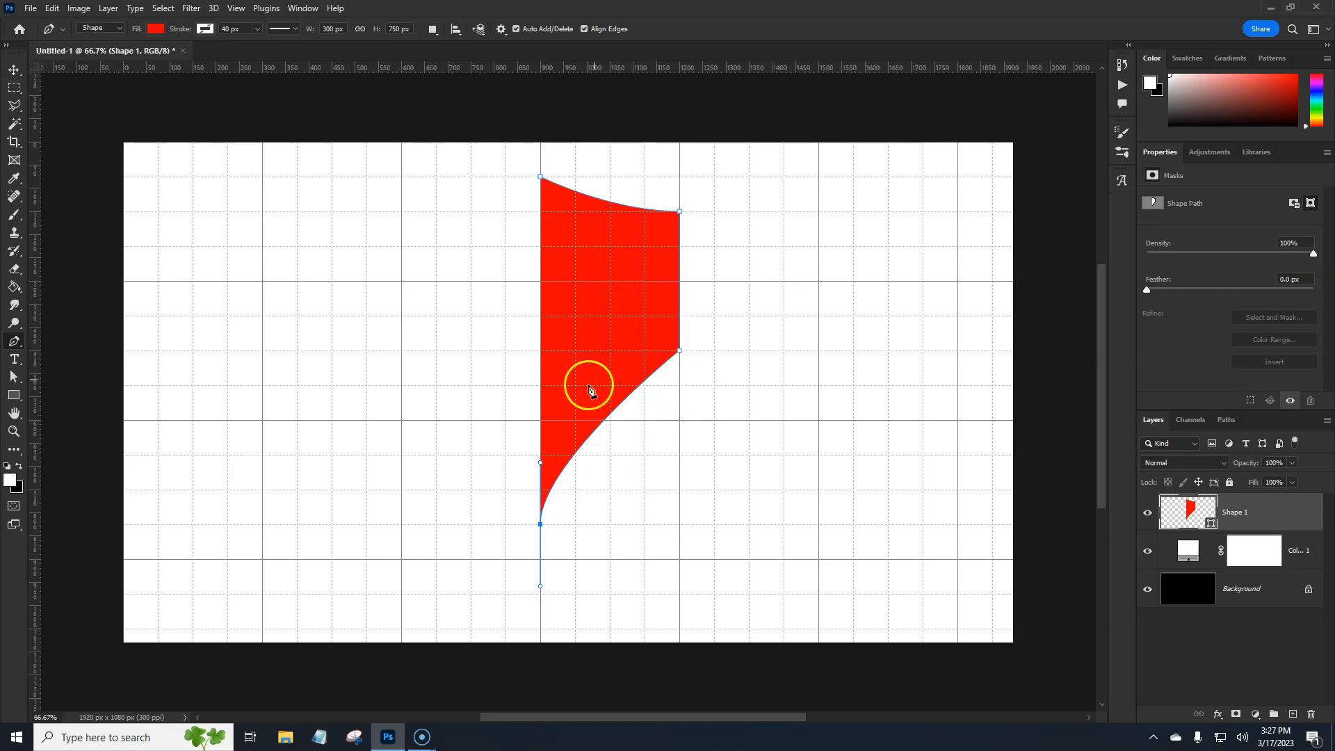
click(1281, 516)
key(ctrl+j)
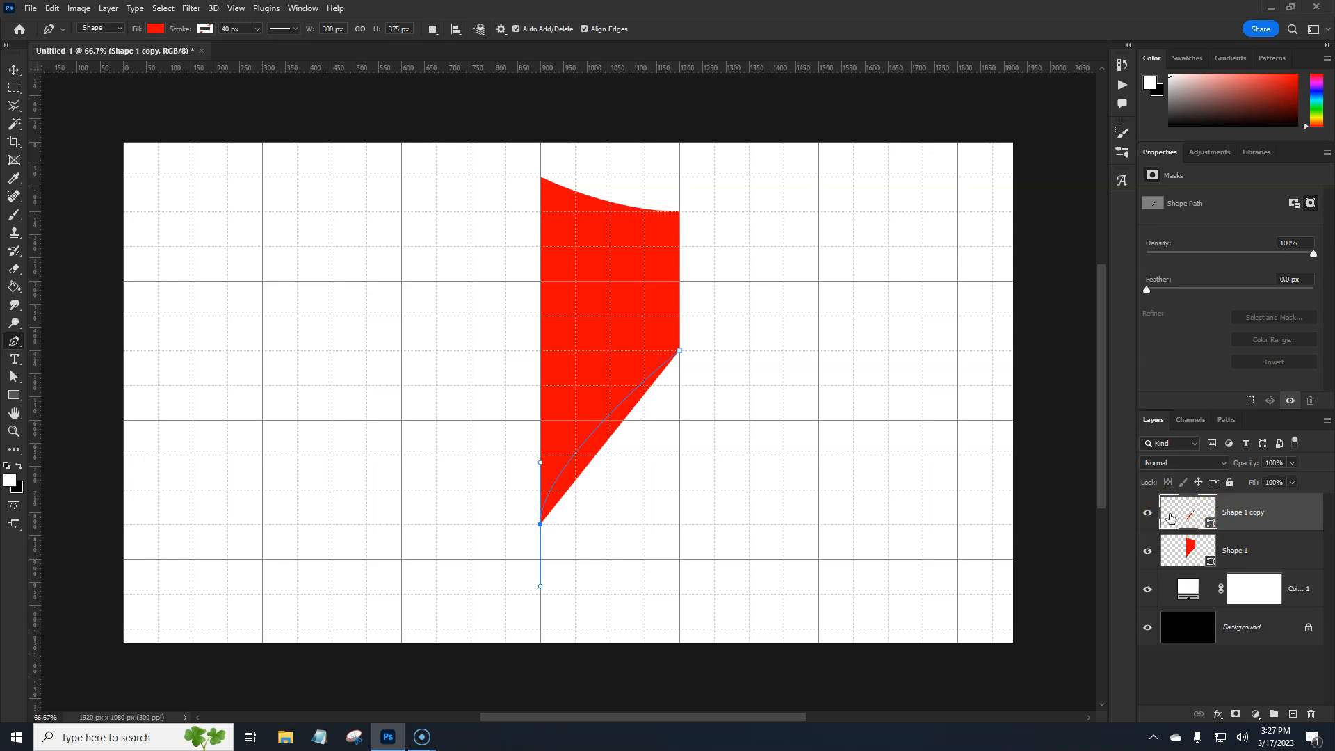
key(ctrl+e)
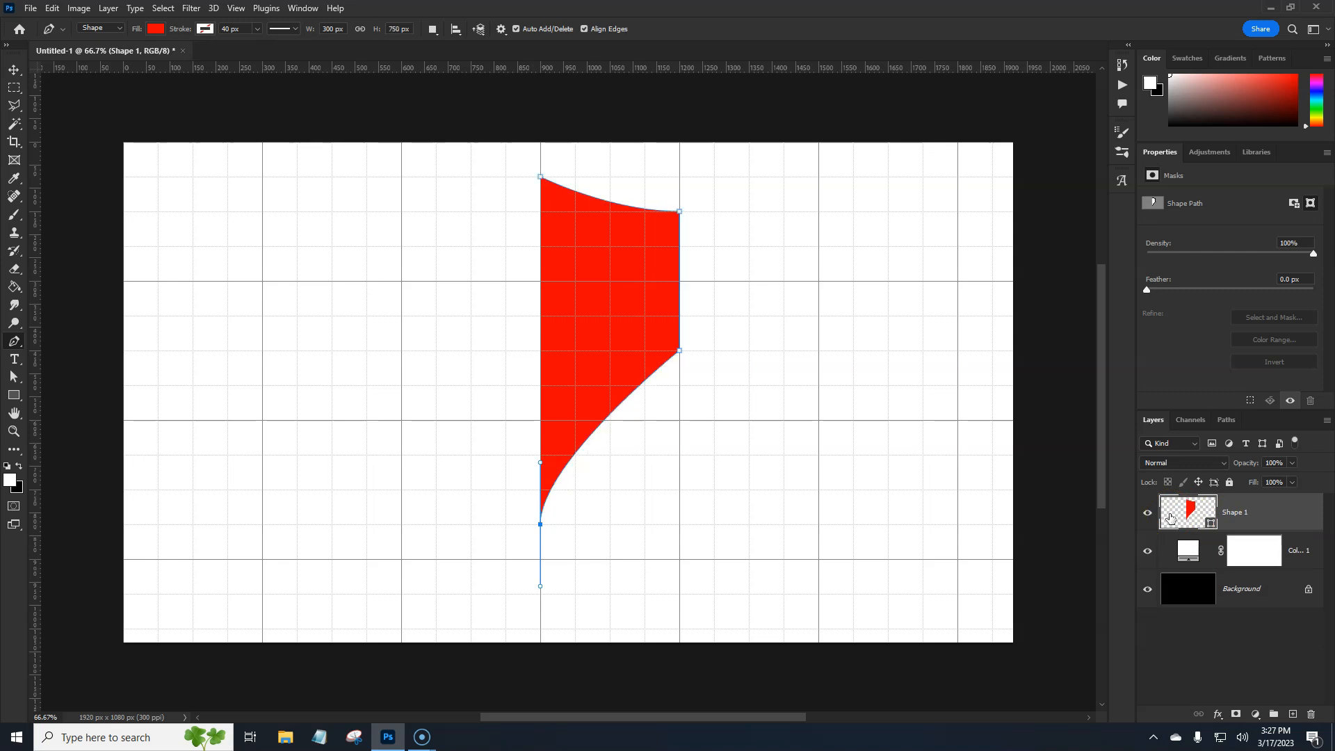
Deselect the path's anchor point and duplicate the whole Shape 1 layer
click(1294, 549)
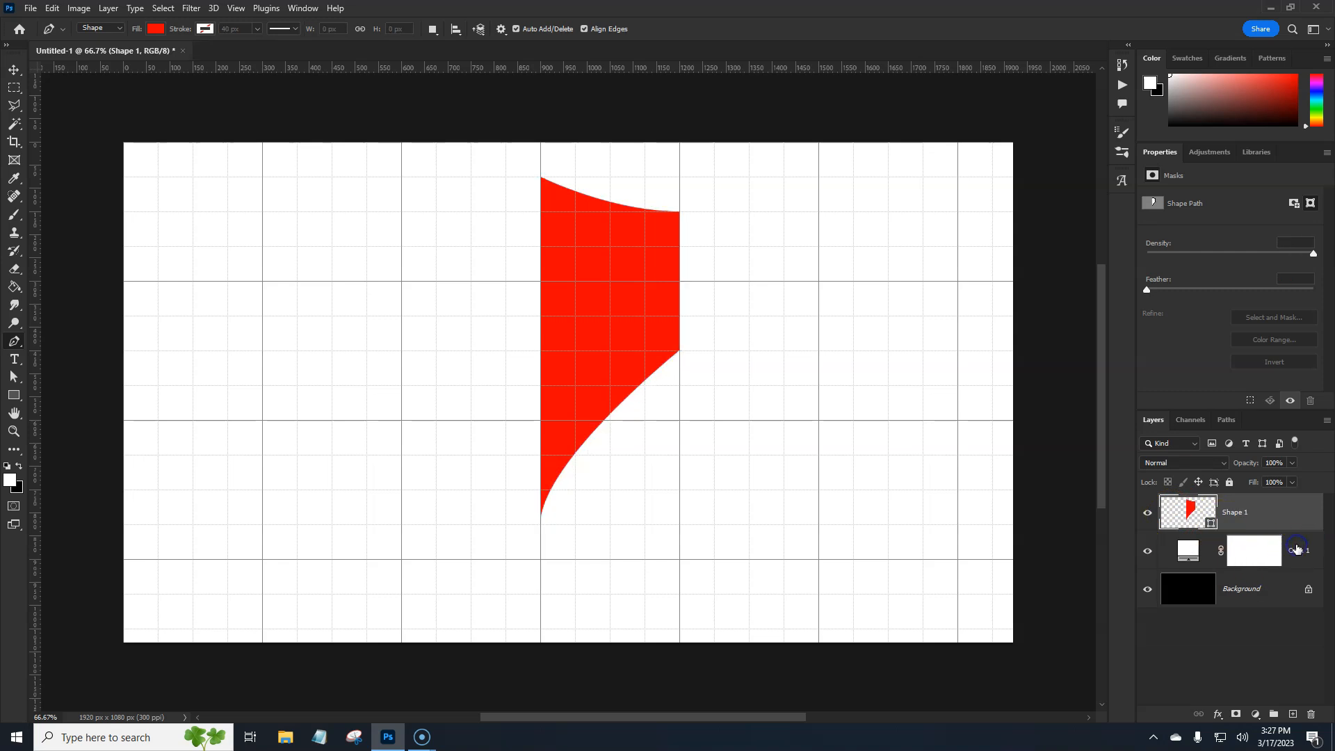
click(1285, 516)
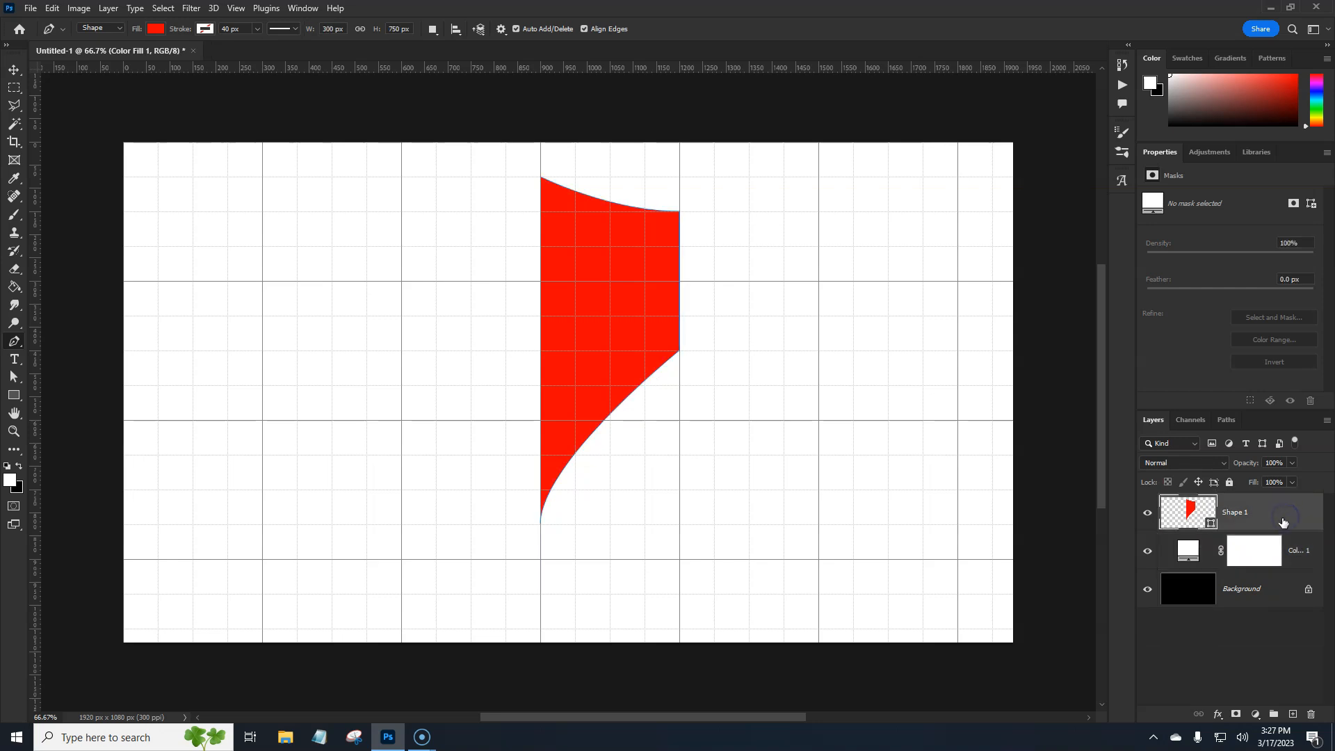
double_click(1236, 555)
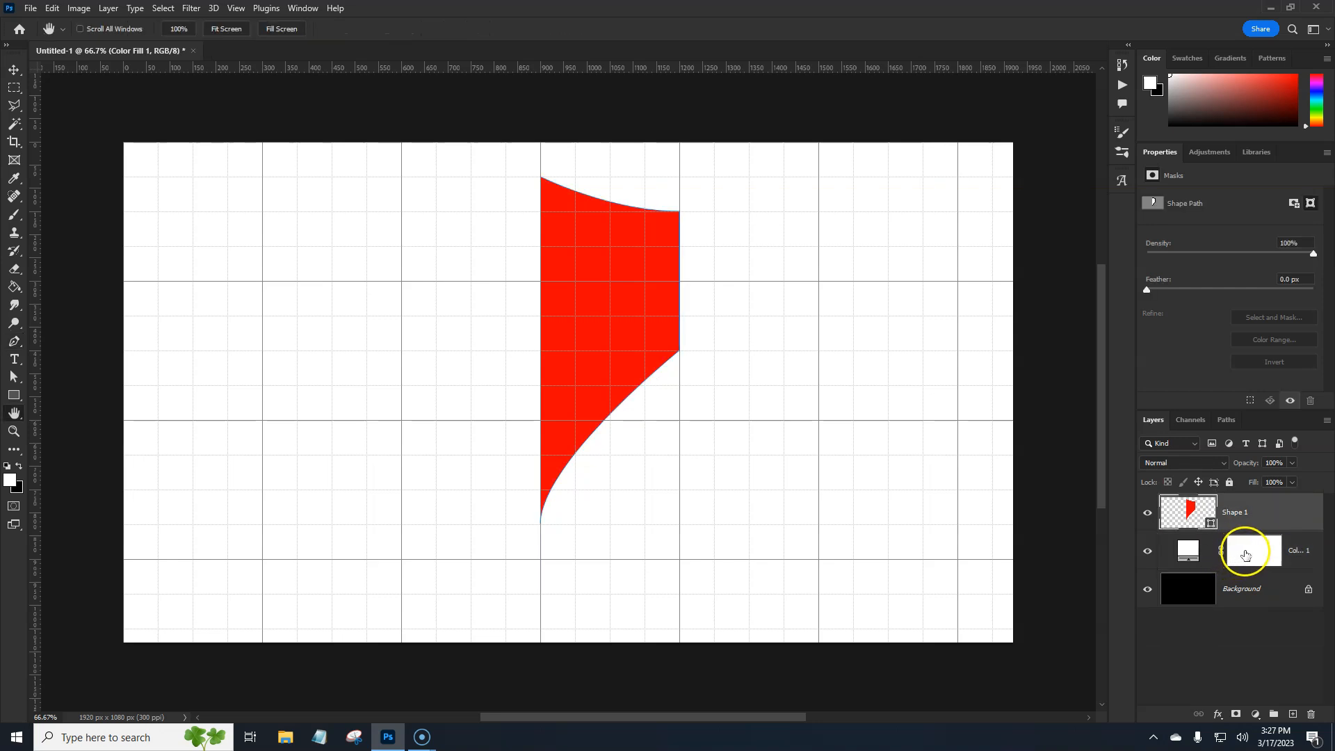
click(1277, 471)
click(1286, 334)
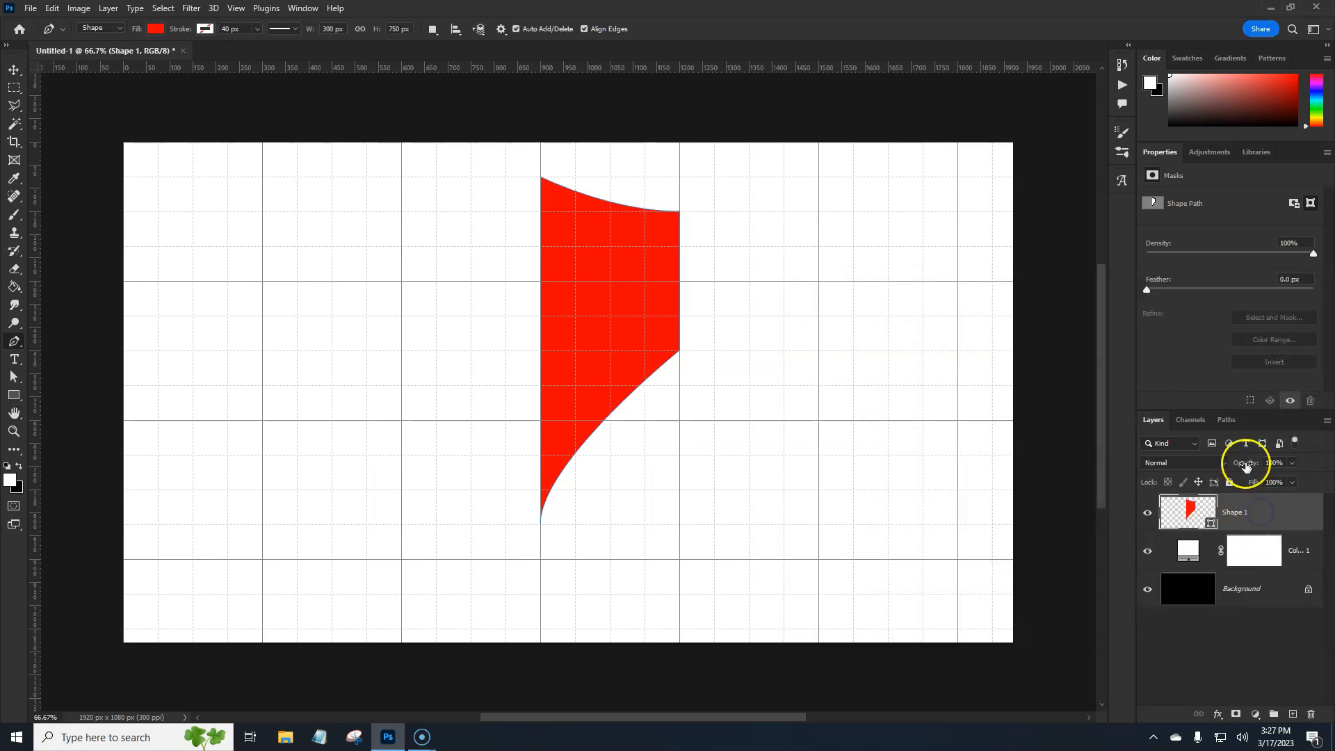
key(ctrl+j)
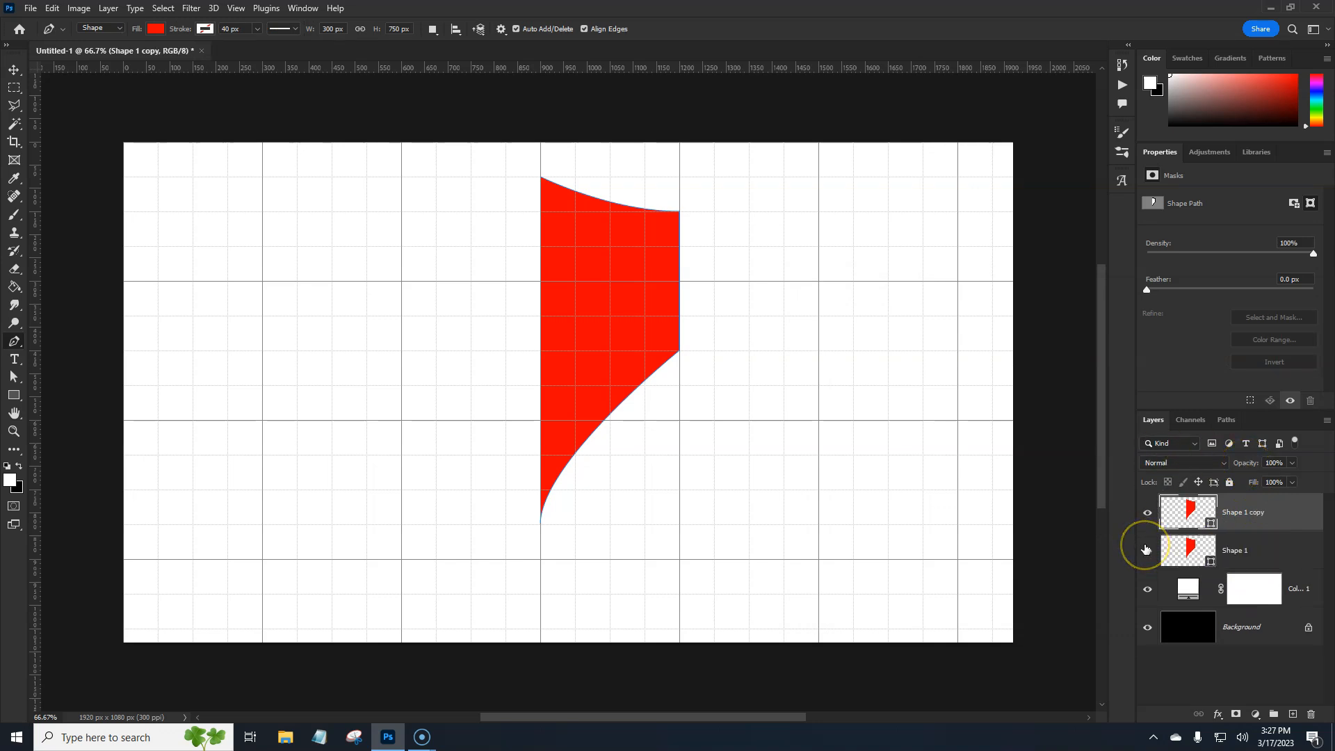
Flip the copied half-shield horizontally about a reference point on its straight inner edge at X 900 px, Y 450 px
key(ctrl+t)
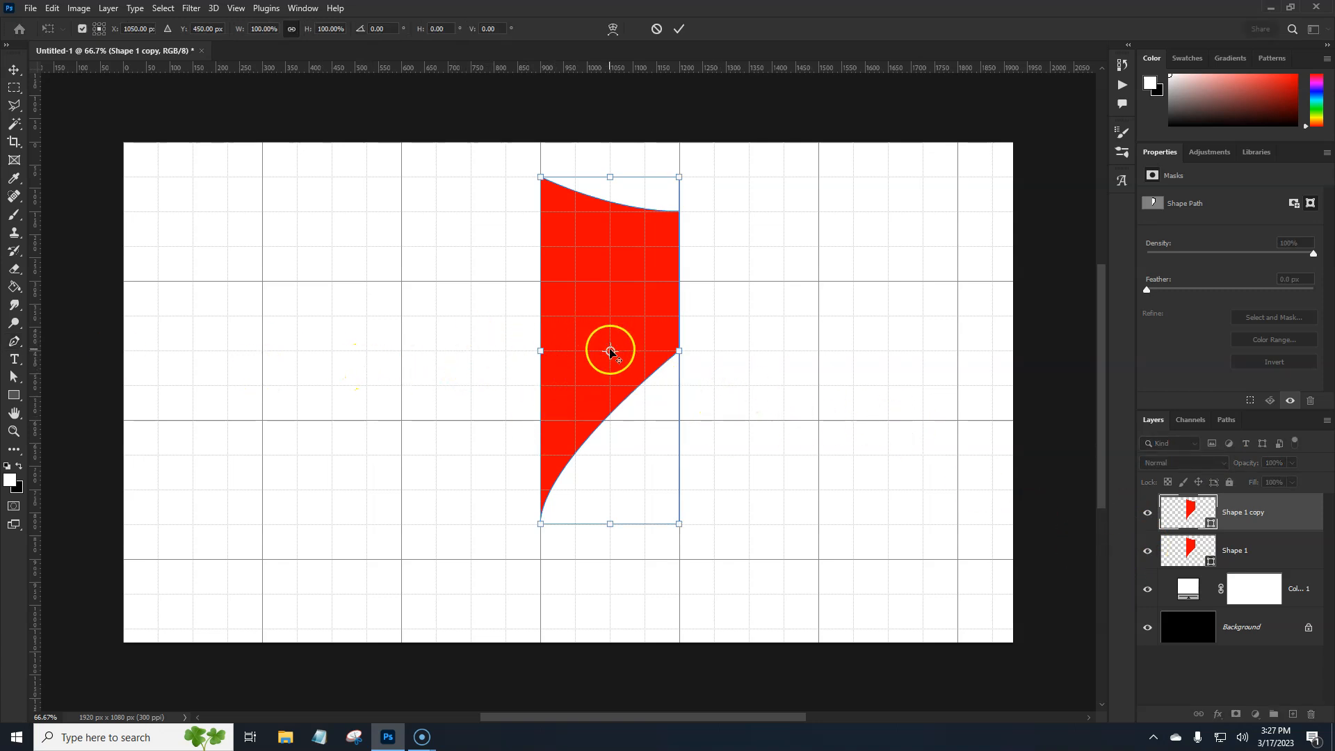
drag(611, 353, 549, 355)
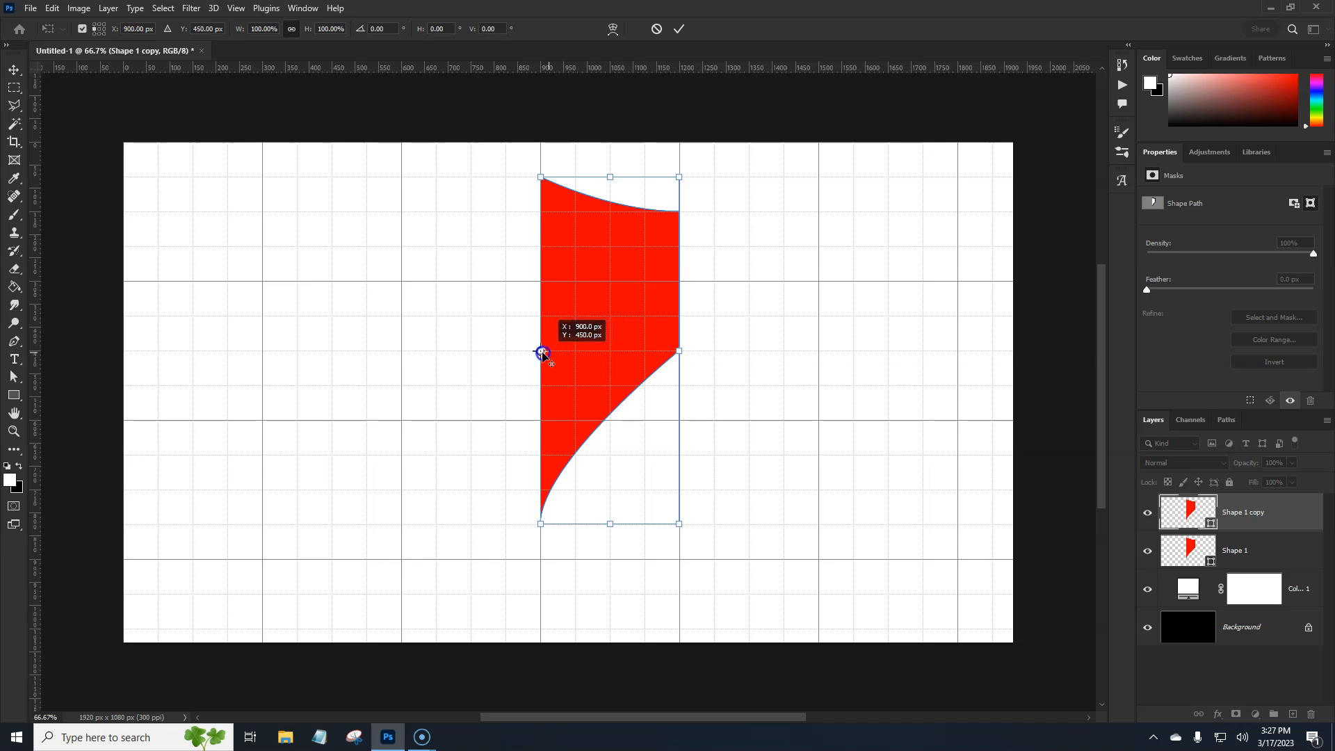
mouse_move(679, 351)
mouse_down()
mouse_move(399, 357)
mouse_move(681, 348)
mouse_up()
right_click(627, 336)
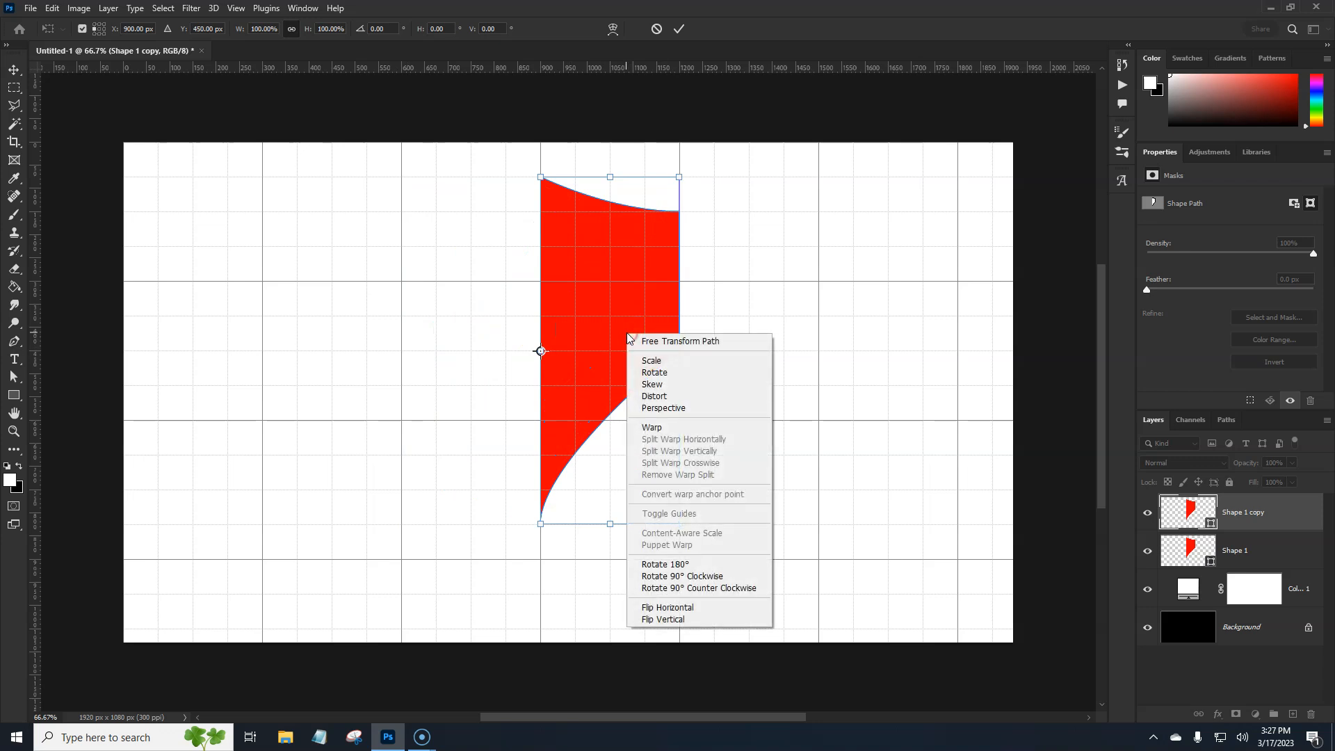
click(669, 608)
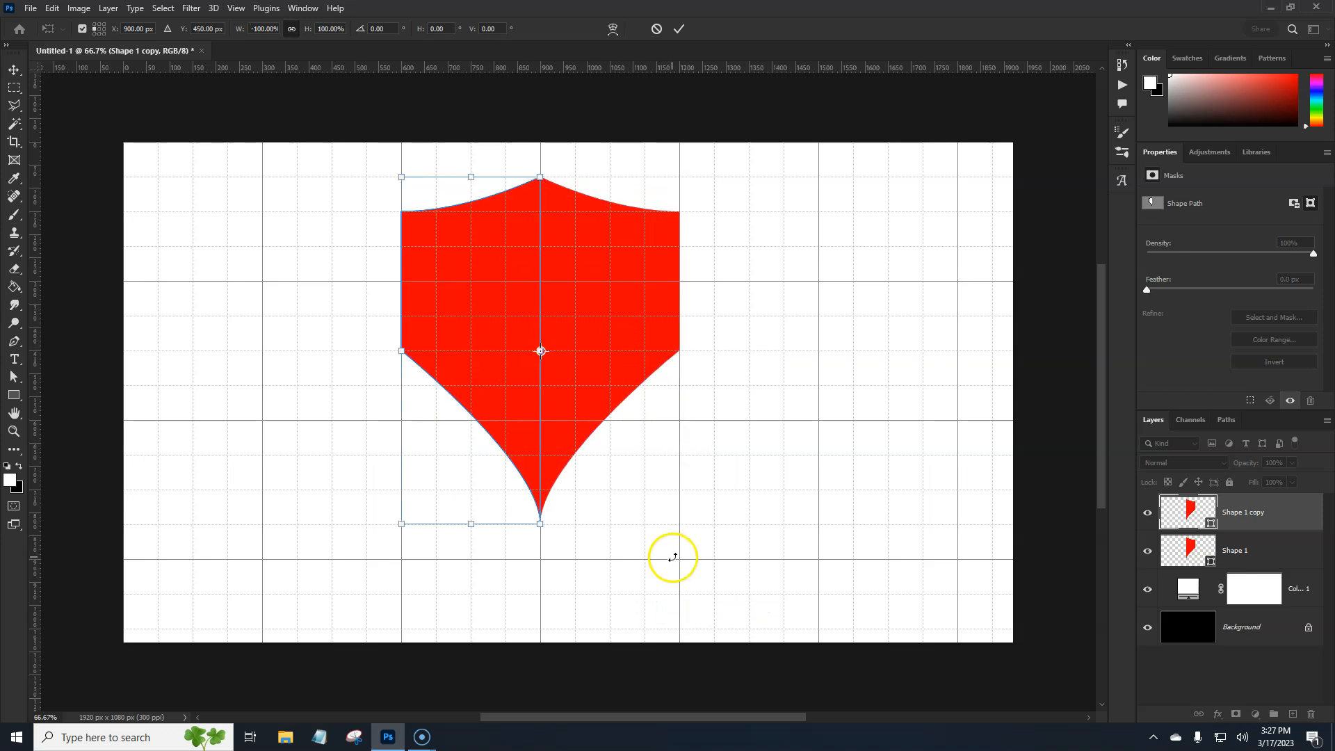
key(Return)
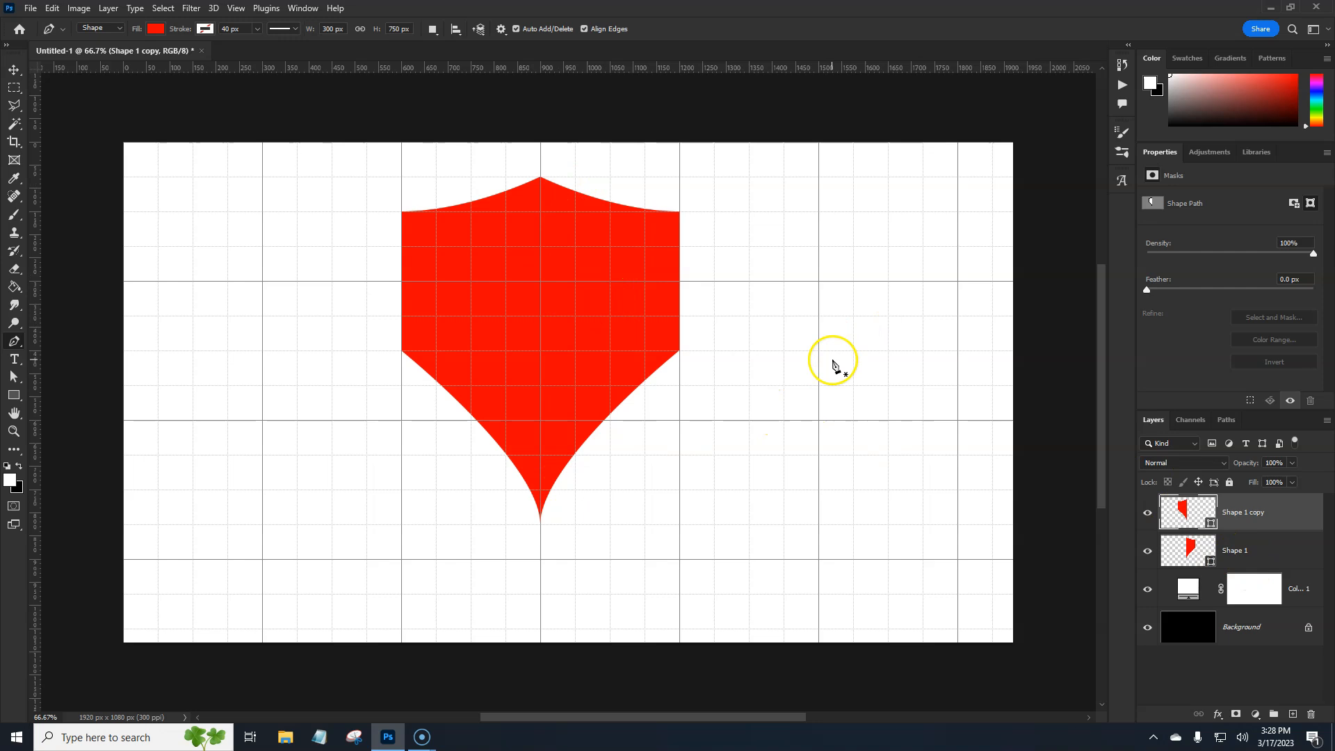
Merge the Shape 1 and Shape 1 copy layers into a single shape and toggle its visibility to check it
shift+click(1272, 545)
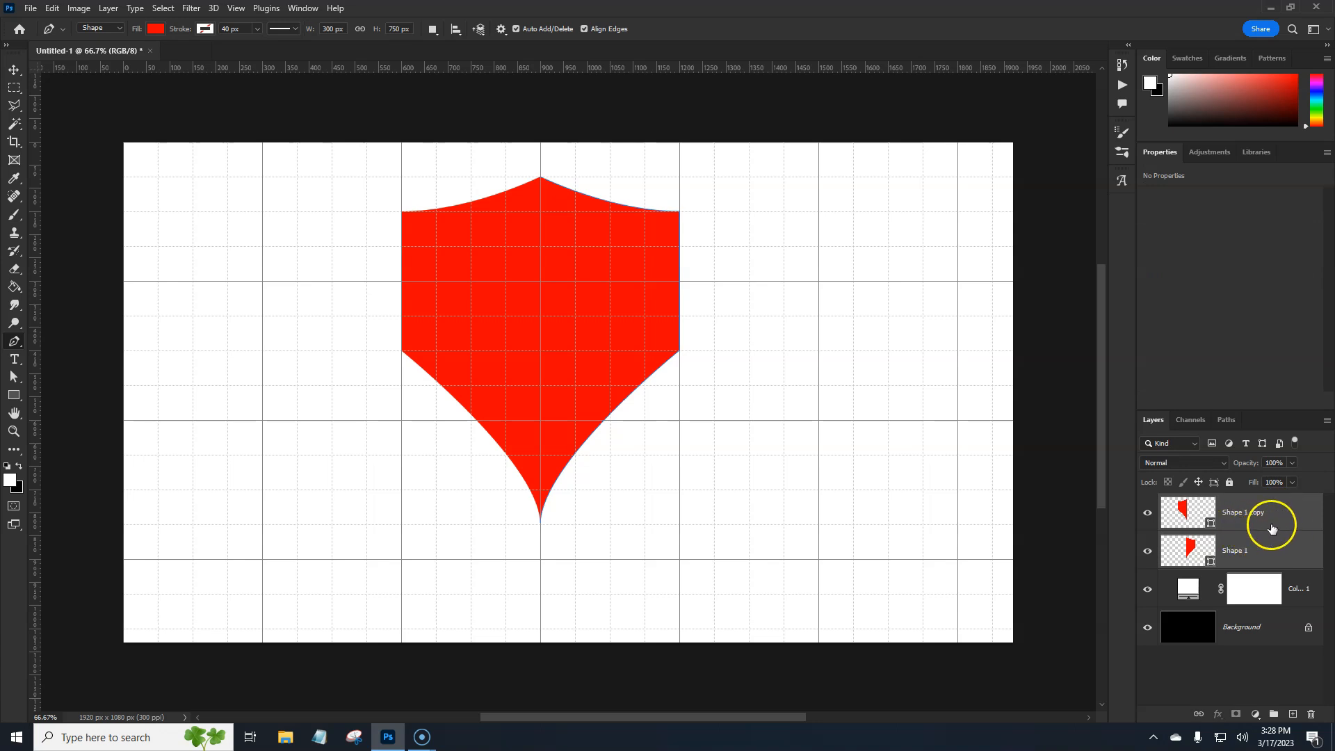
right_click(1277, 521)
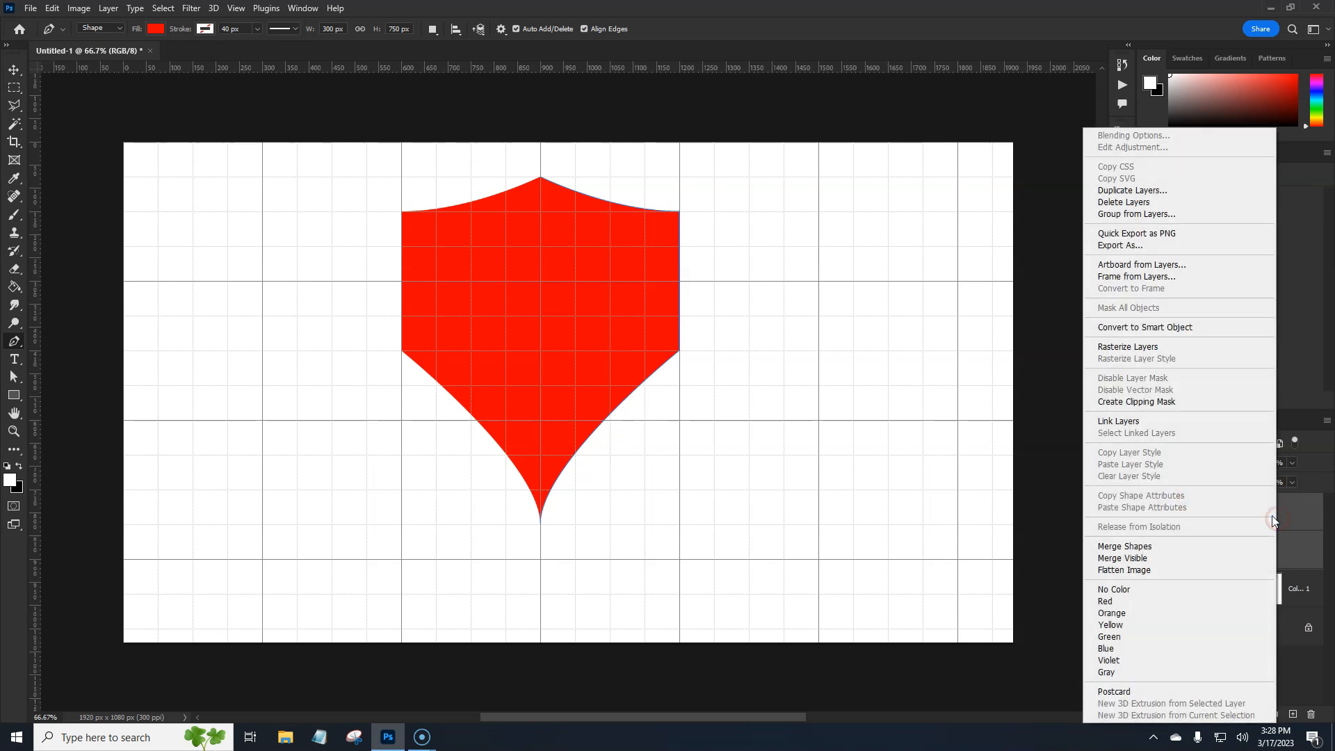
click(1190, 545)
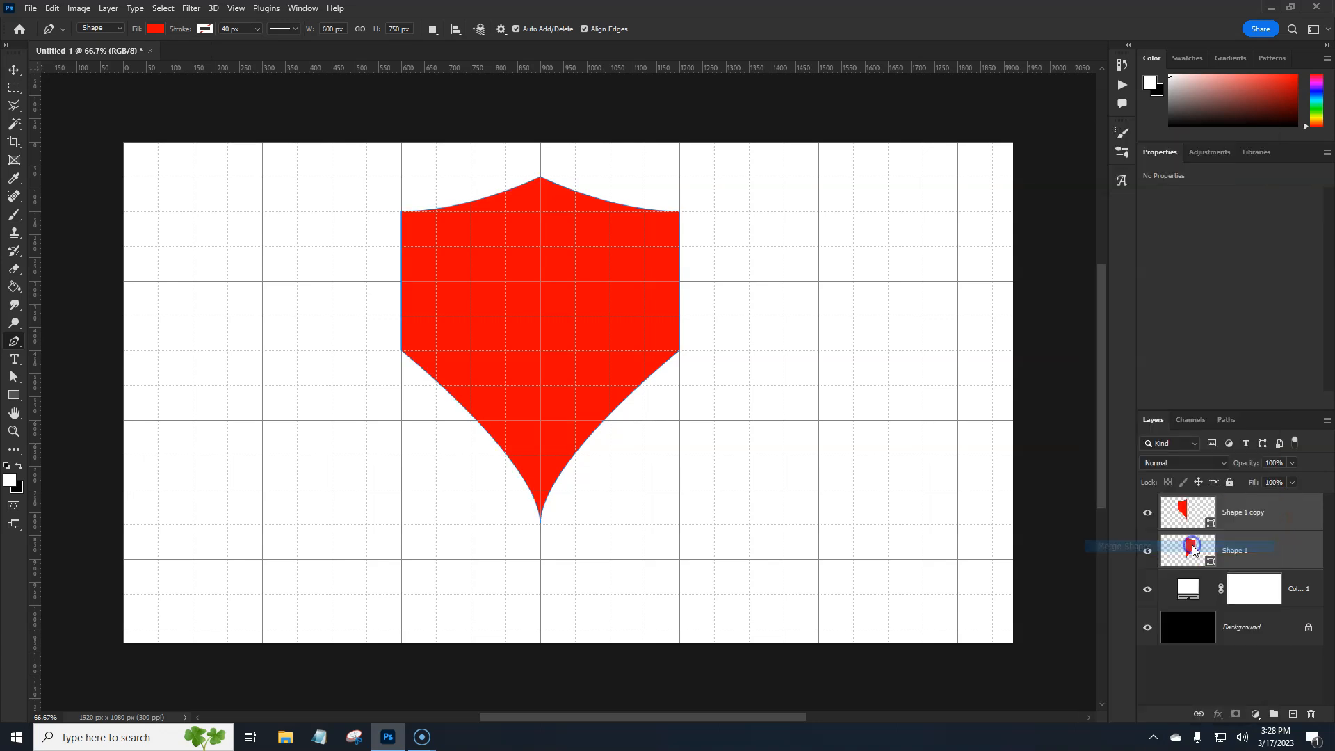
click(1148, 519)
click(1148, 520)
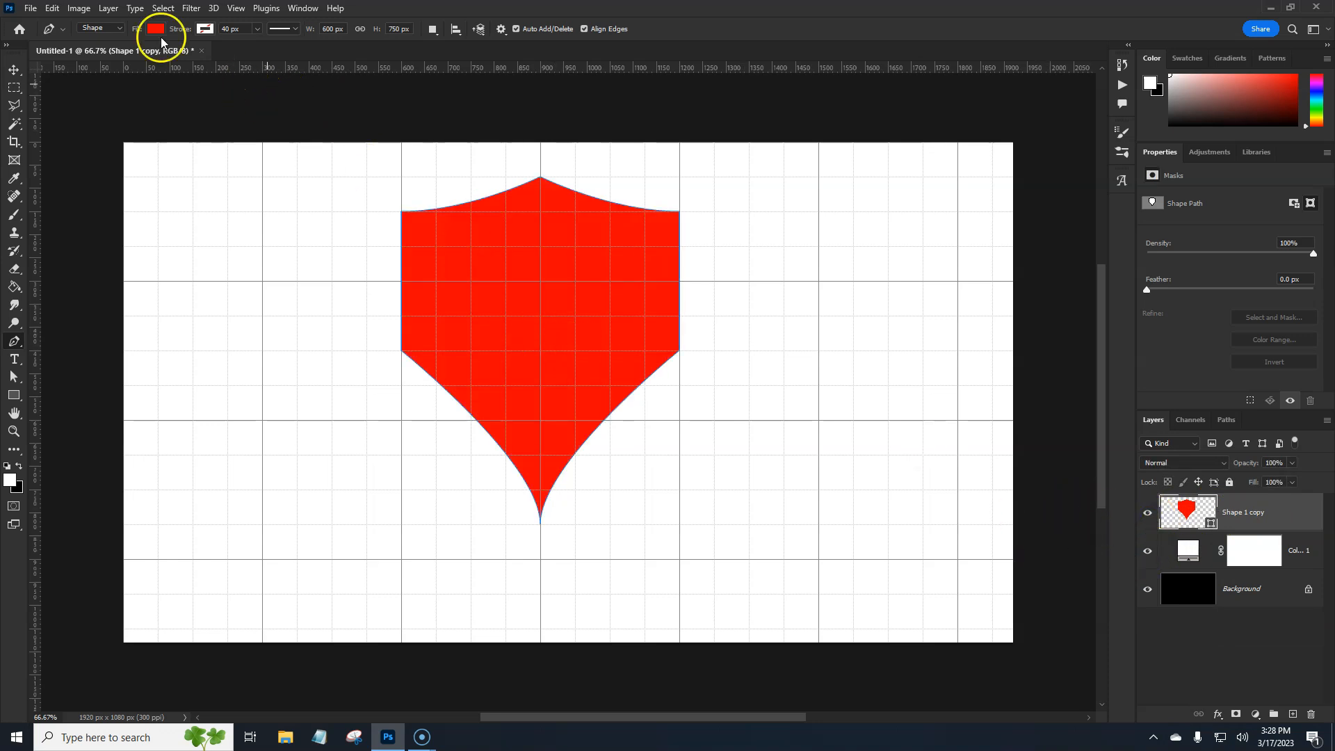
Hide the grid on the canvas
click(229, 10)
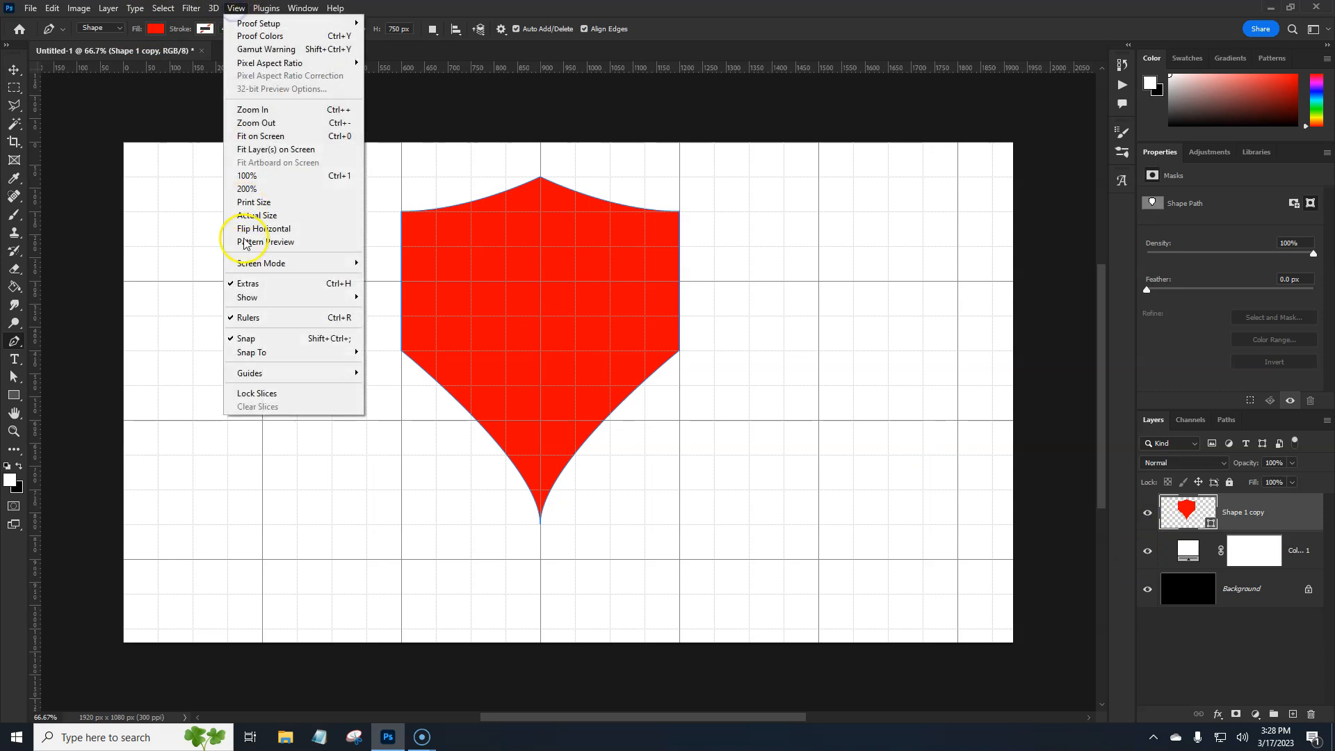
mouse_move(252, 298)
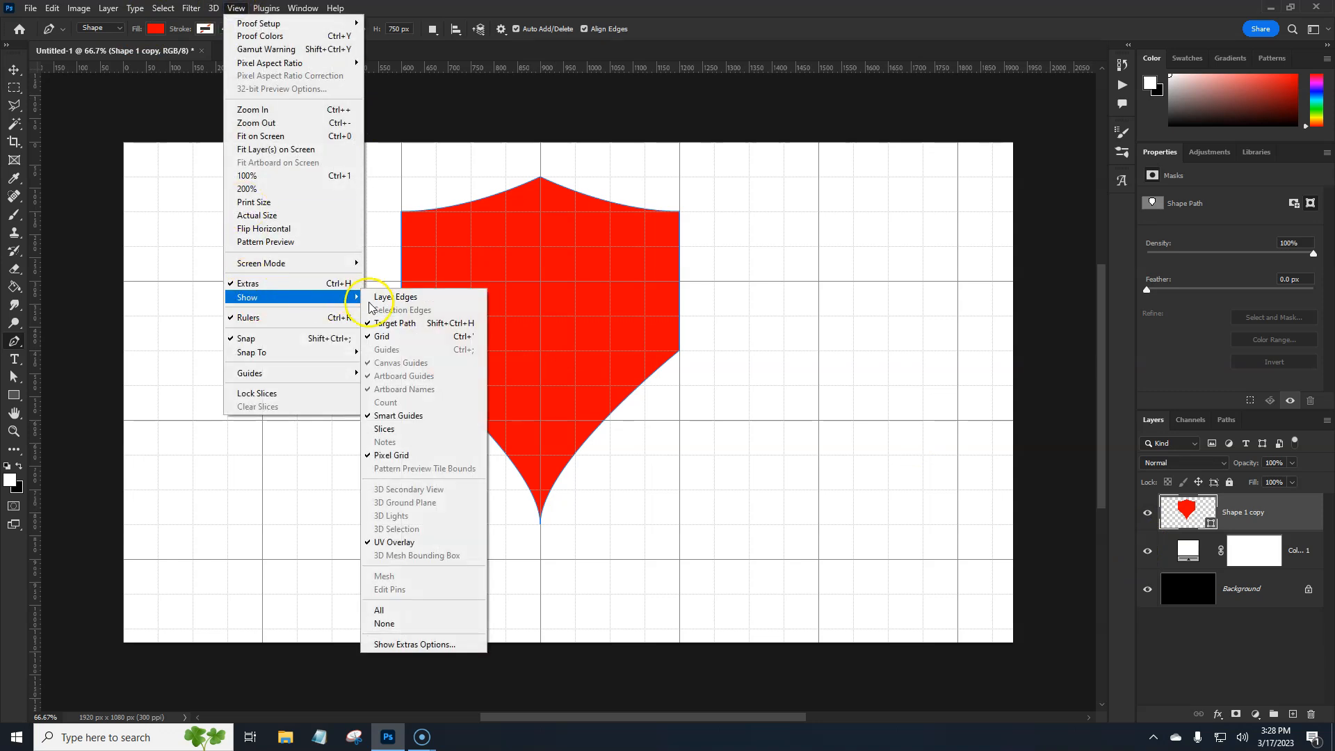
click(385, 337)
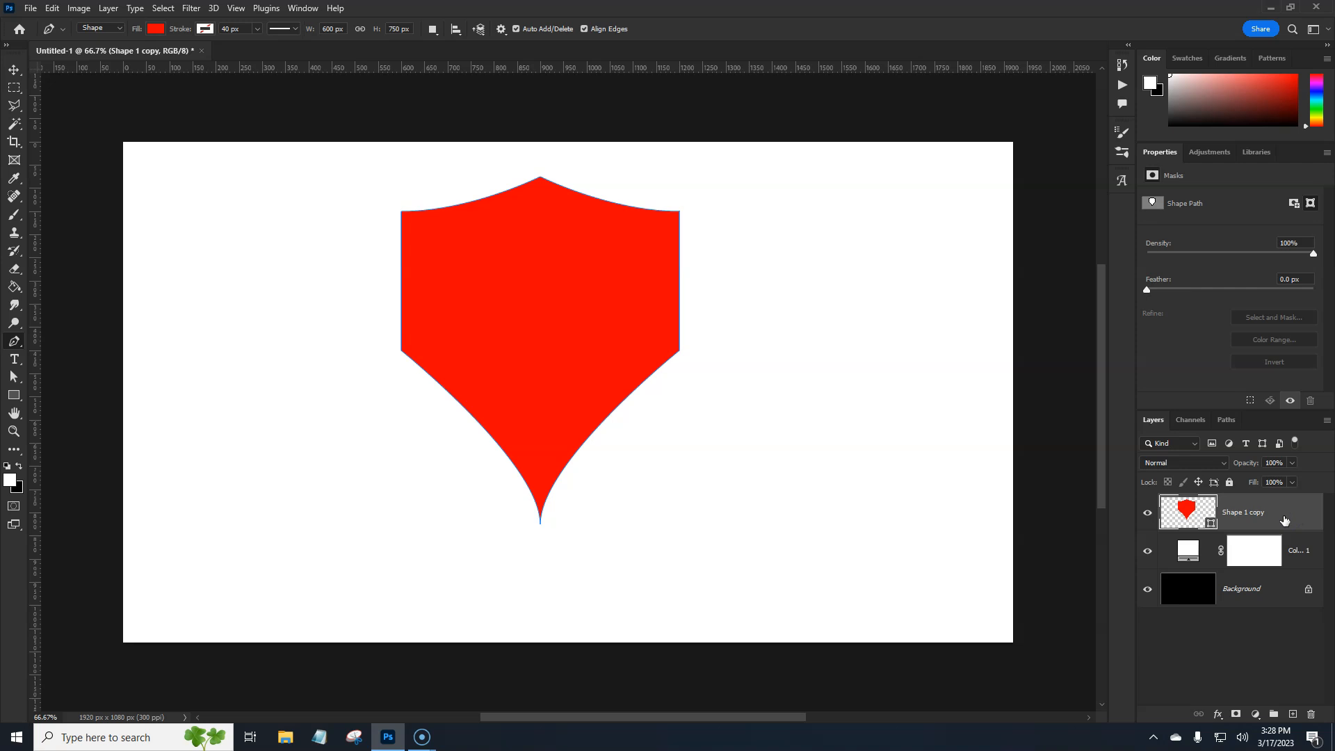
Add an empty layer above the red shield, load the shield's outline as a selection and contract it by 10 pixels
click(1293, 713)
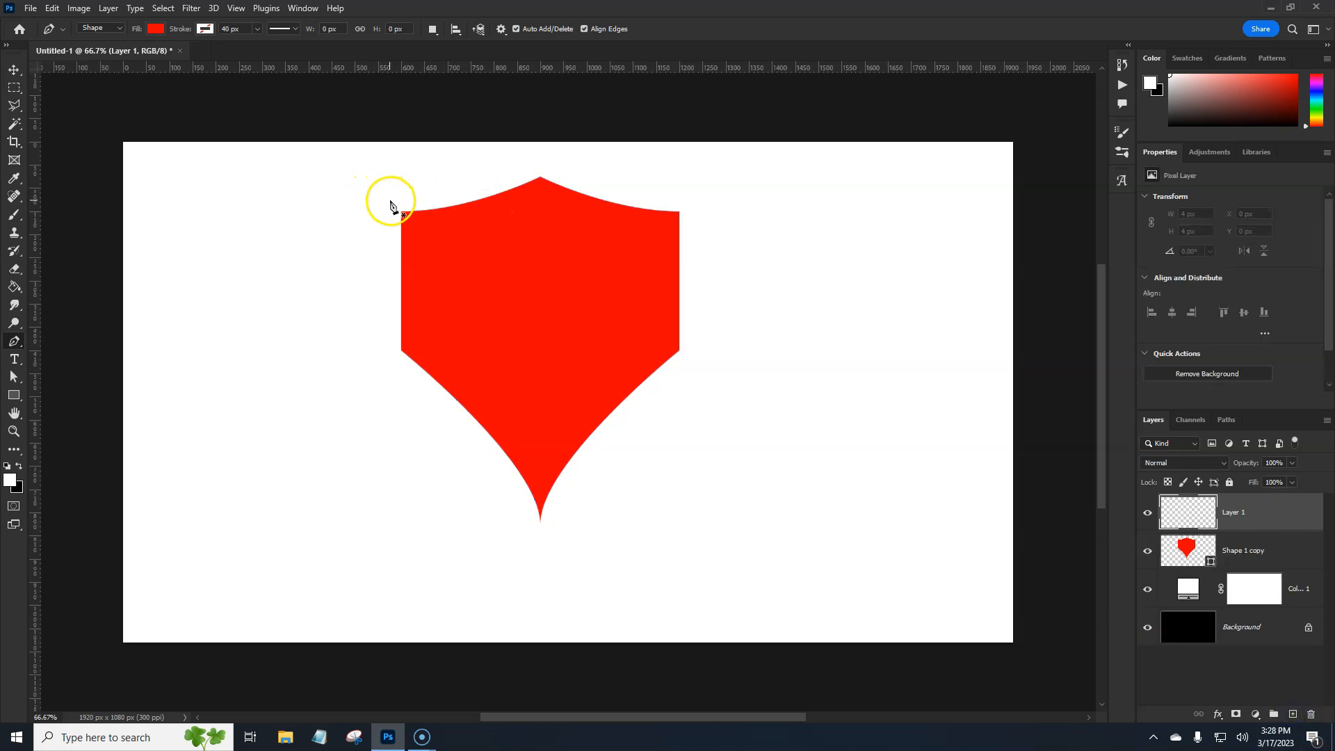
ctrl+click(1188, 555)
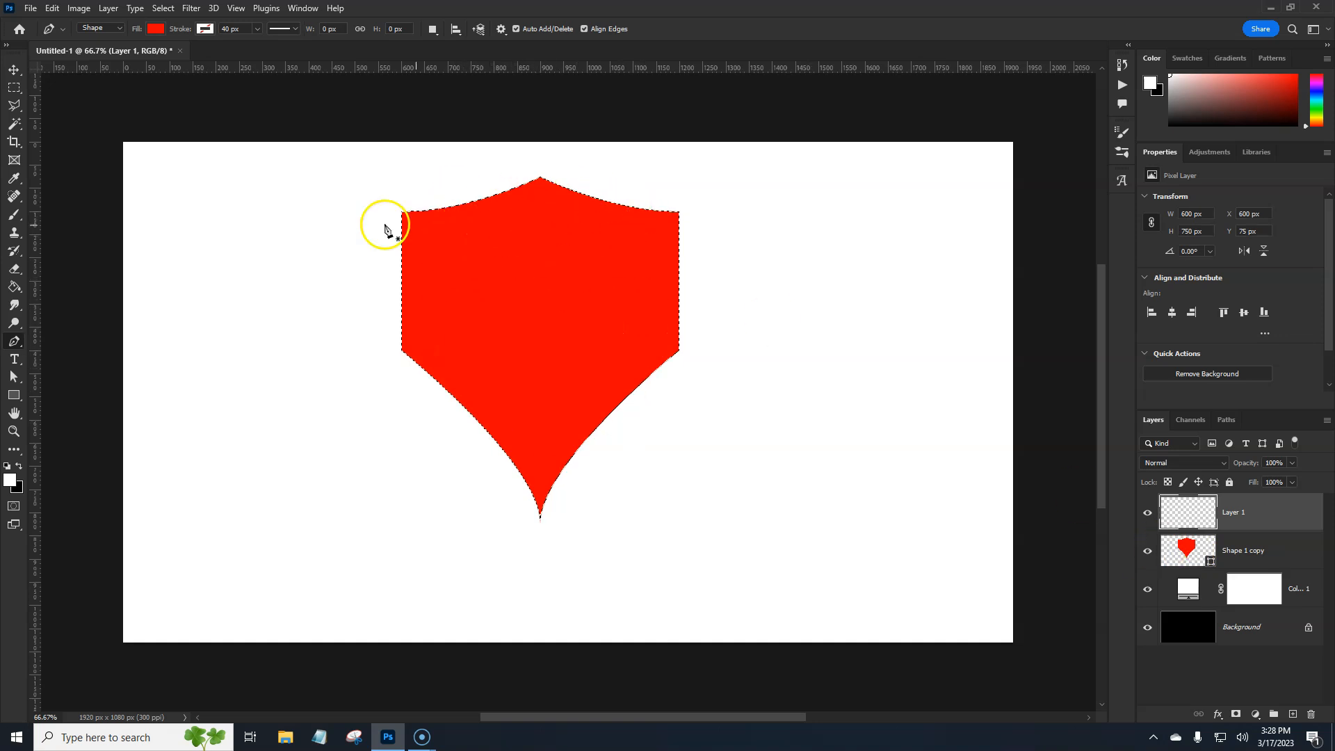
click(163, 8)
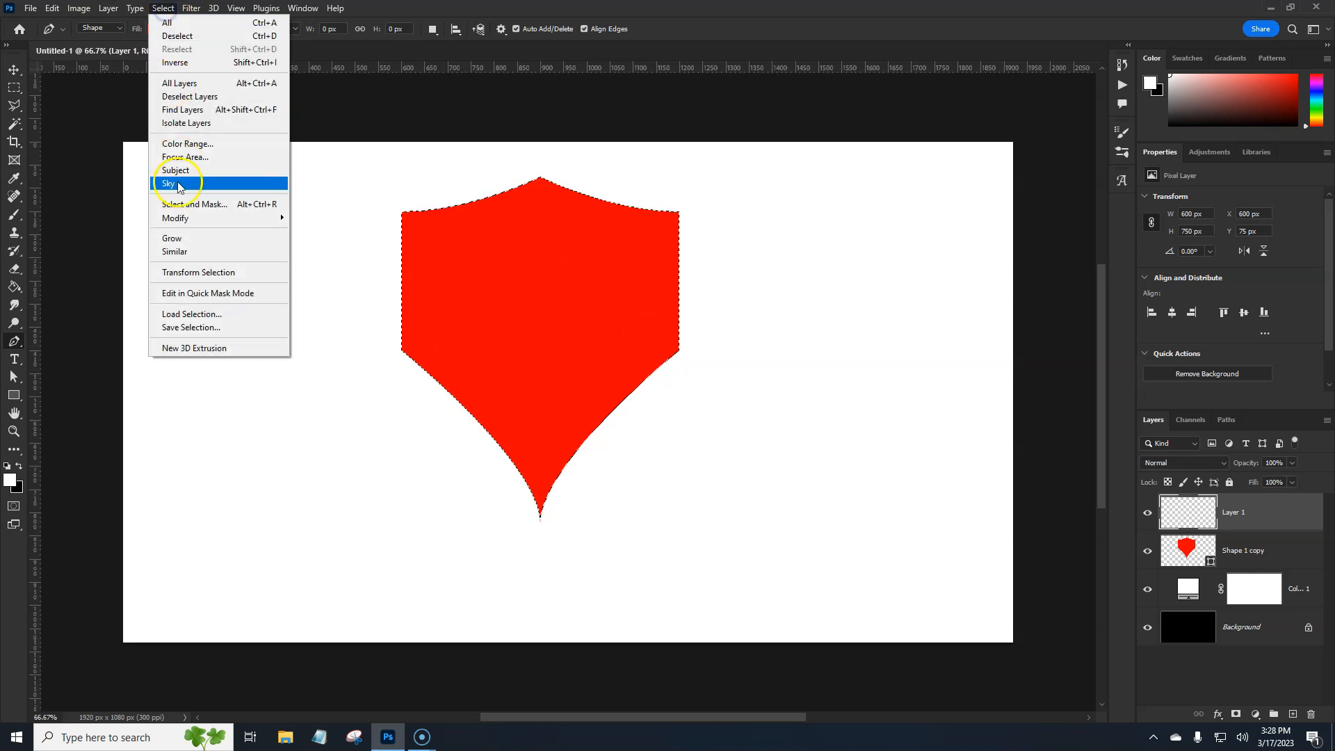
mouse_move(222, 219)
click(352, 259)
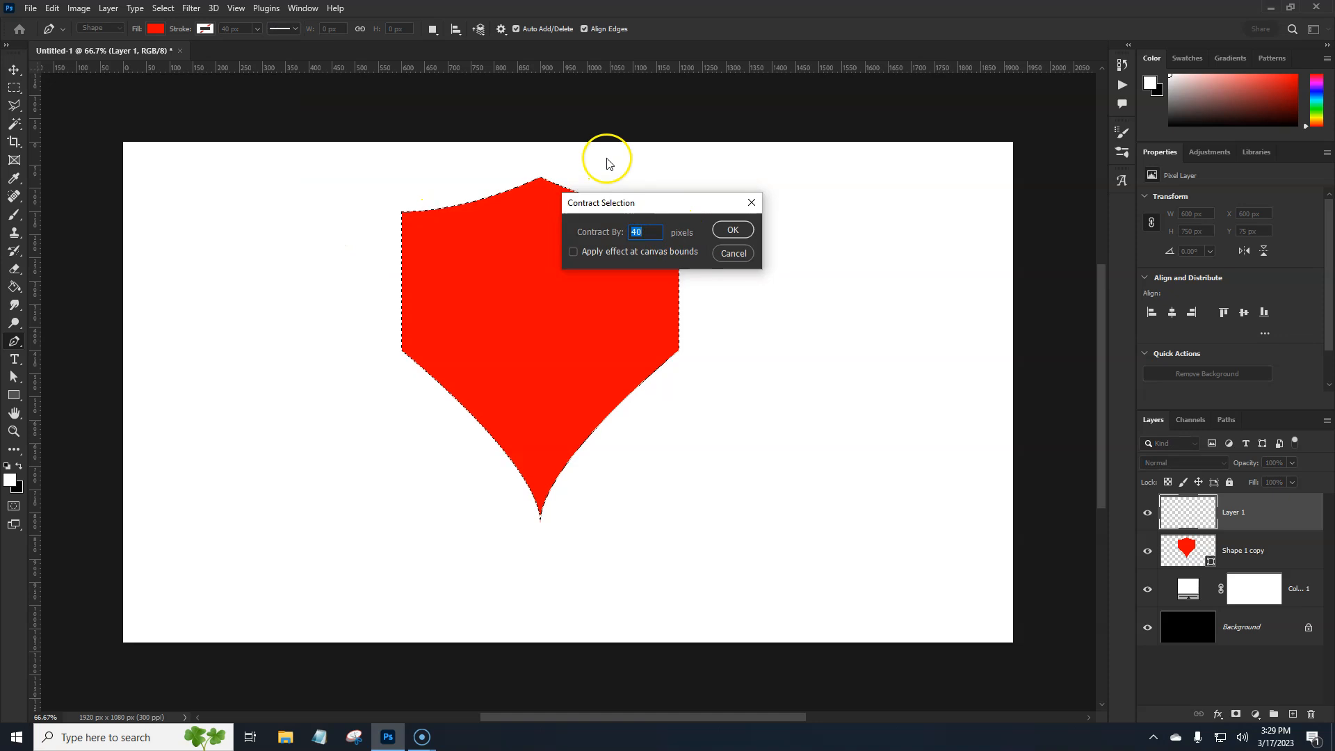
click(731, 230)
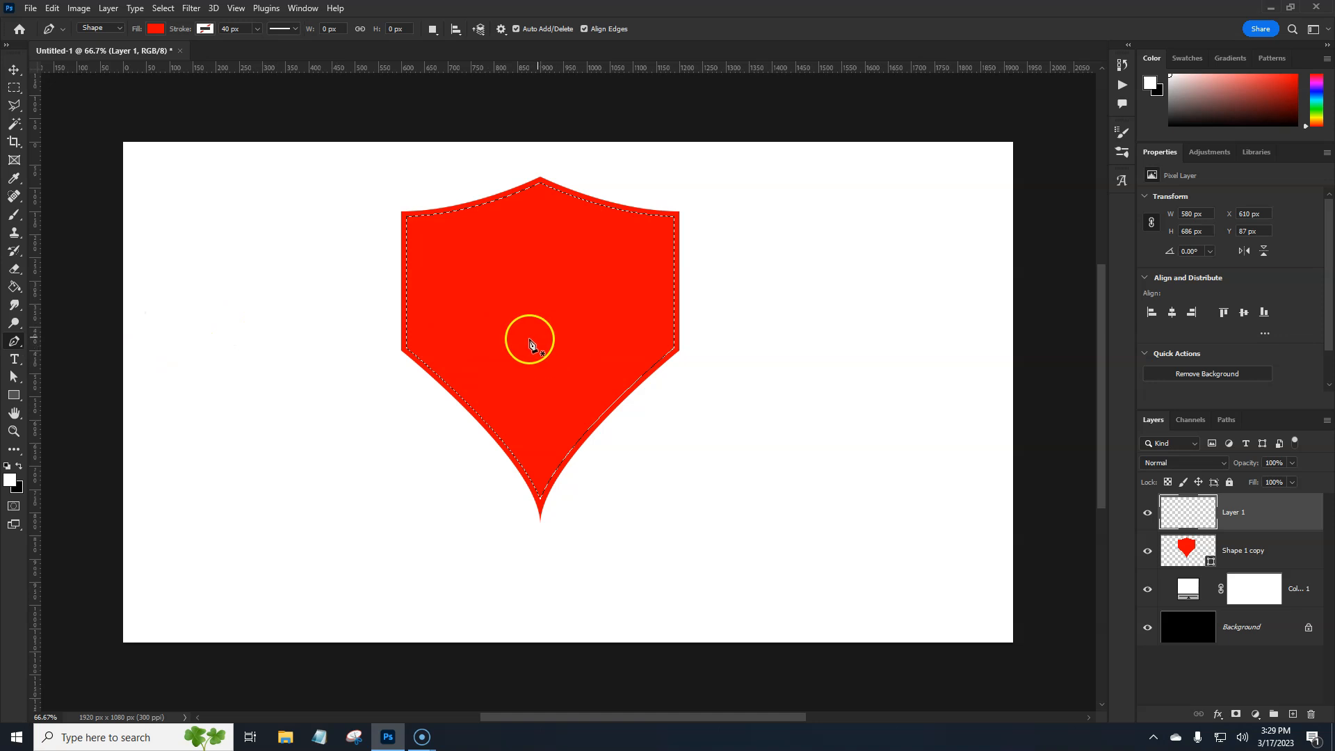
Set the foreground colour to gray 646464, fill the contracted selection on Layer 1 with it and deselect
click(10, 481)
drag(973, 268, 958, 294)
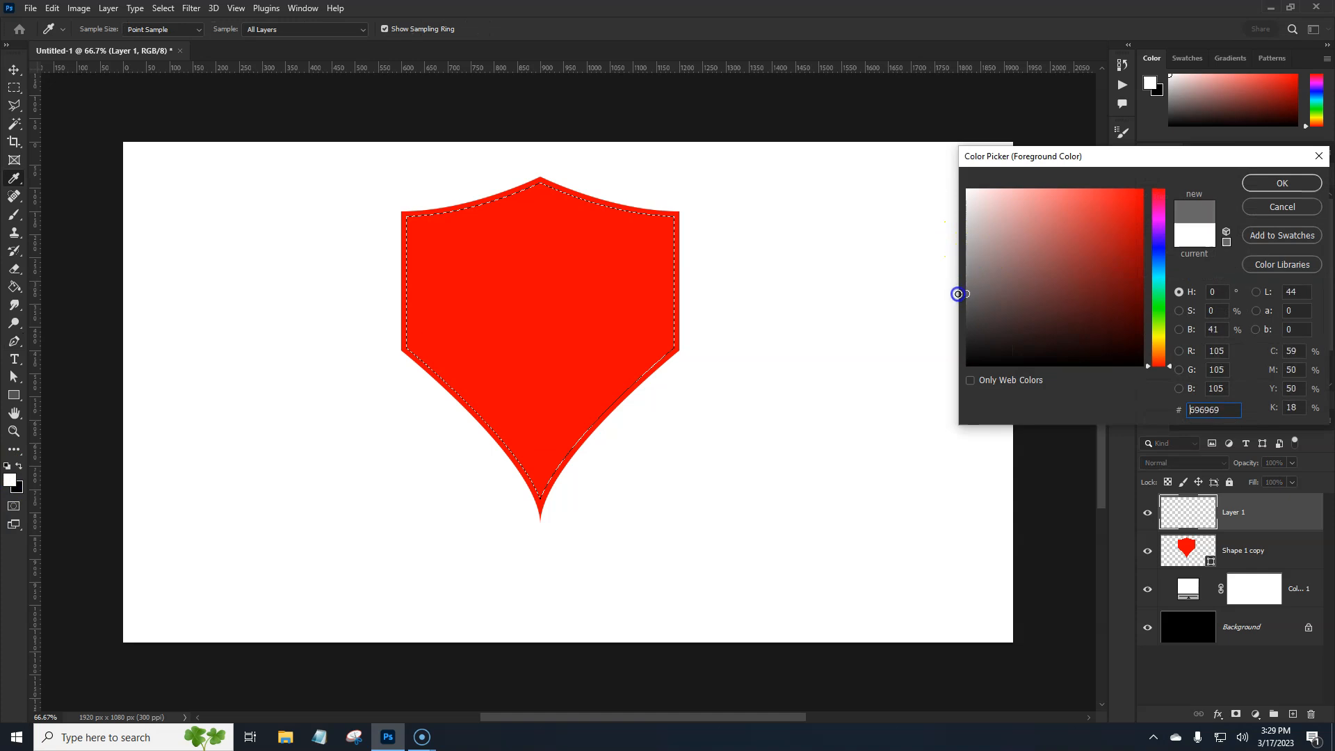
click(1281, 183)
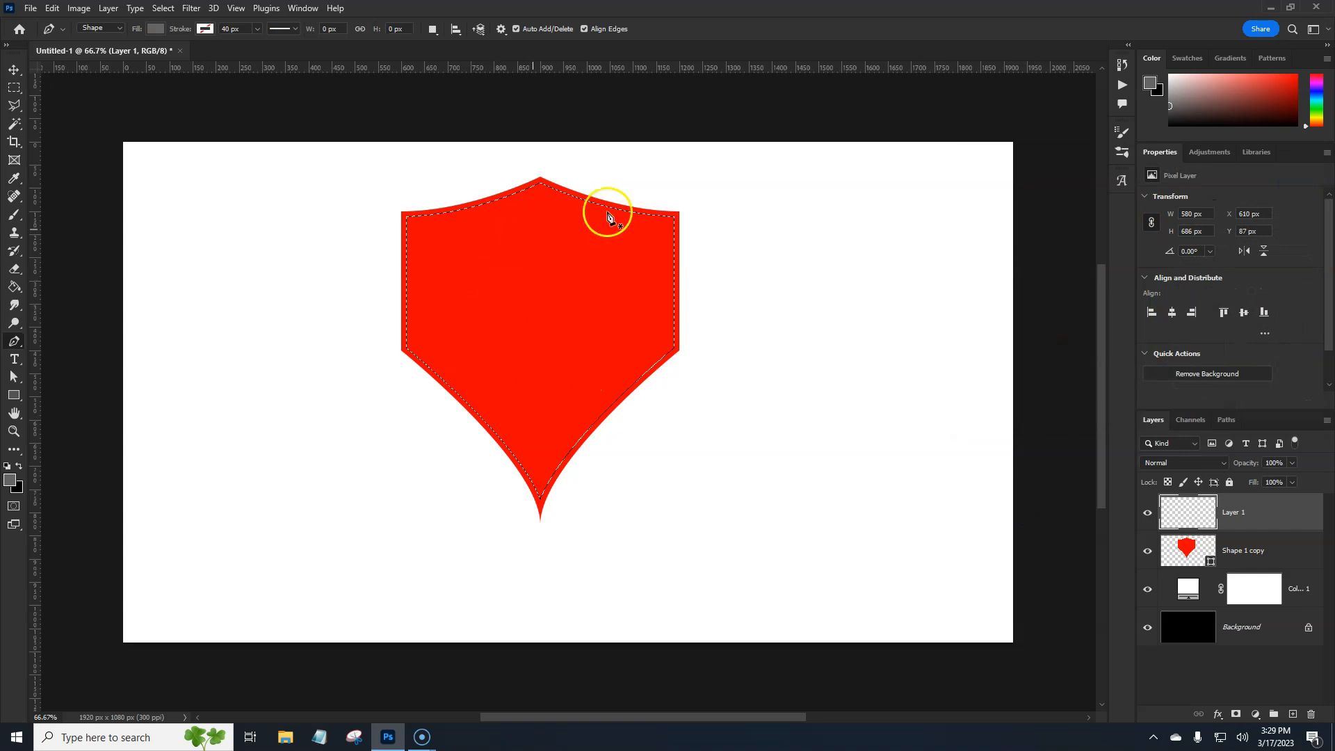
click(1272, 521)
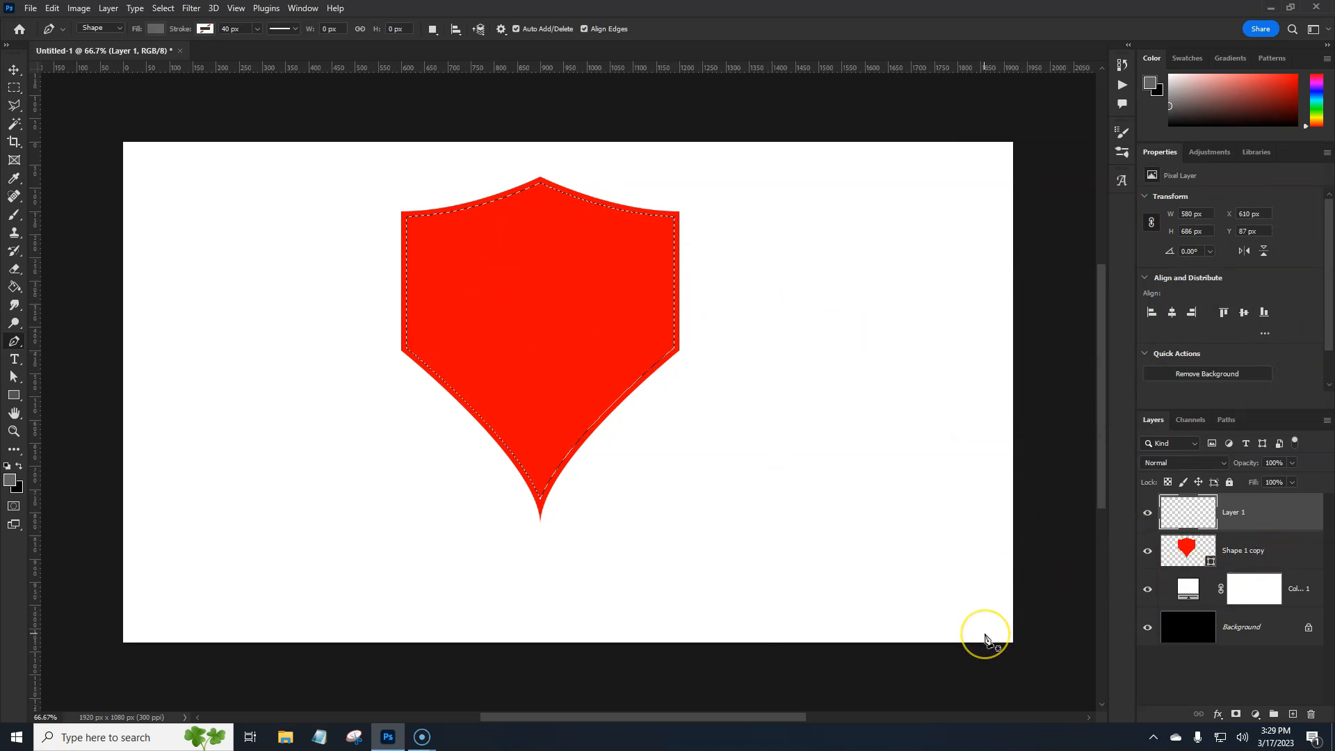
key(alt+BackSpace)
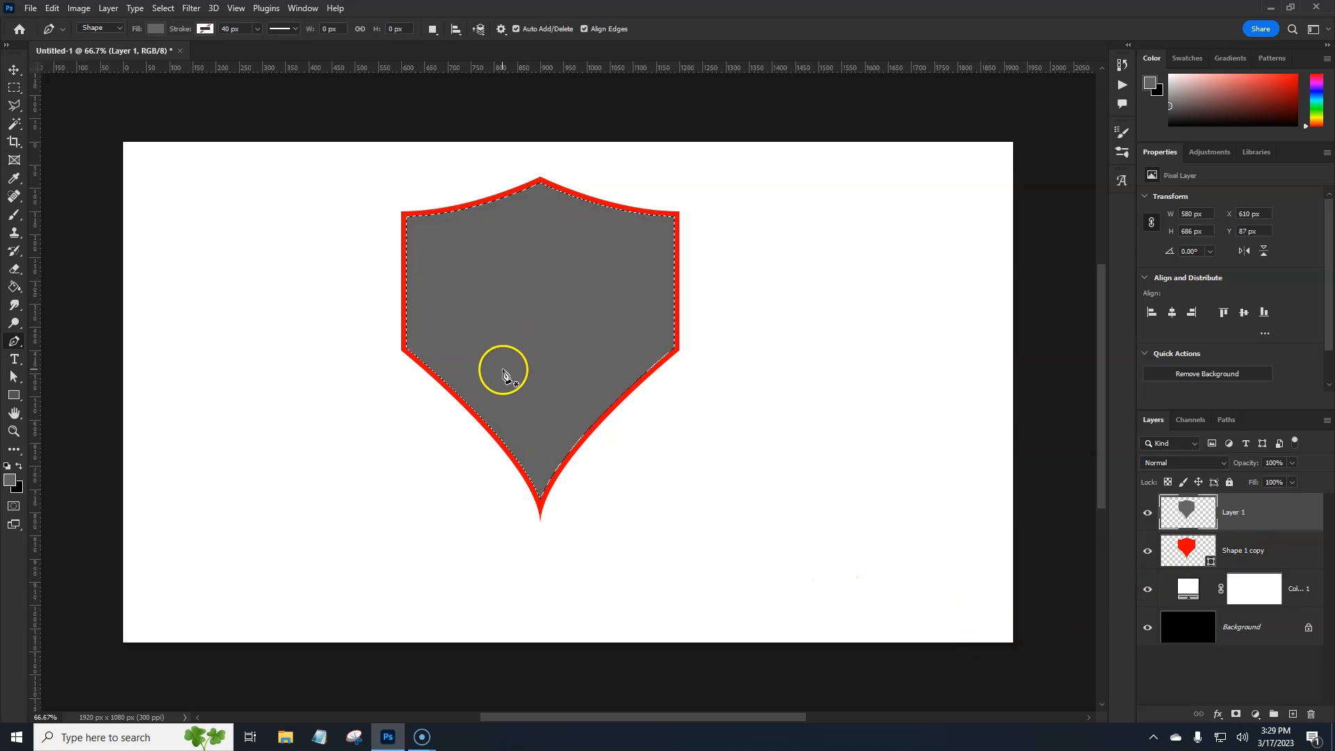
key(ctrl+d)
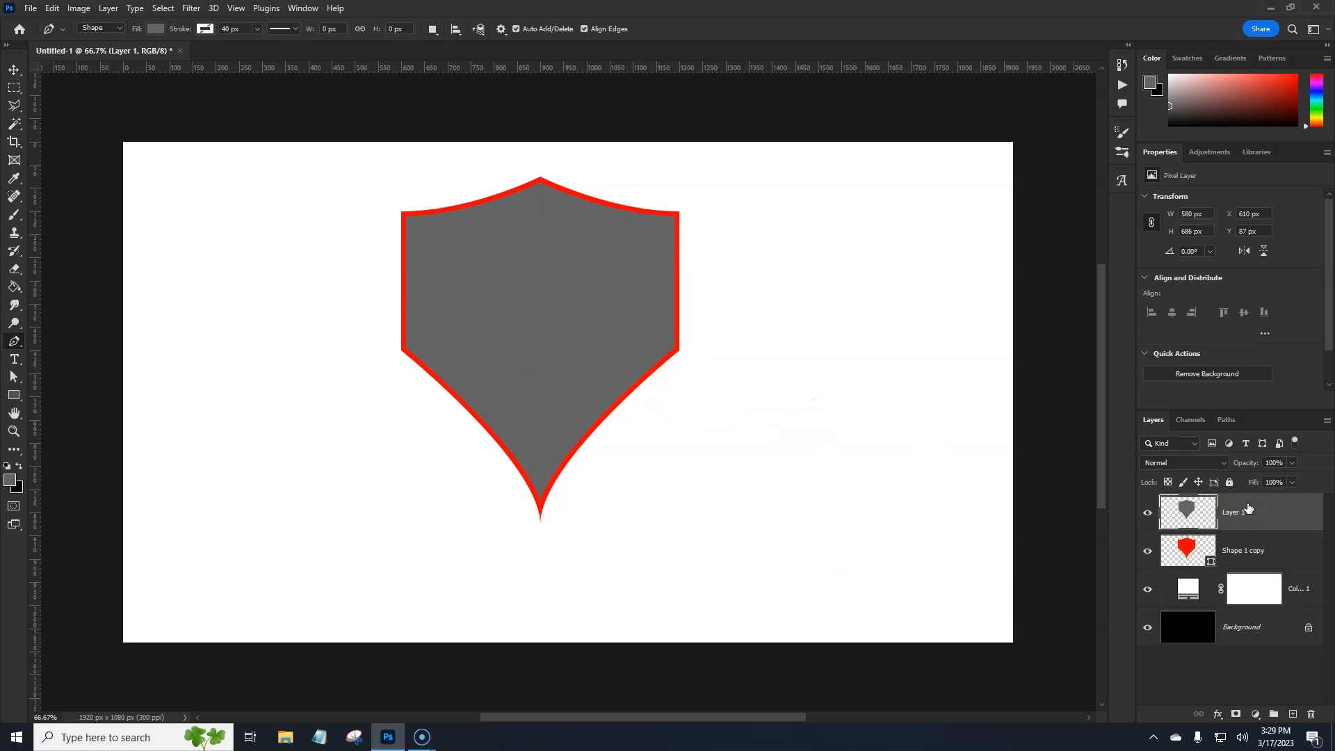
On a new top layer, fill the gray shield's outline contracted by 25 pixels with the black background colour and deselect
click(1293, 714)
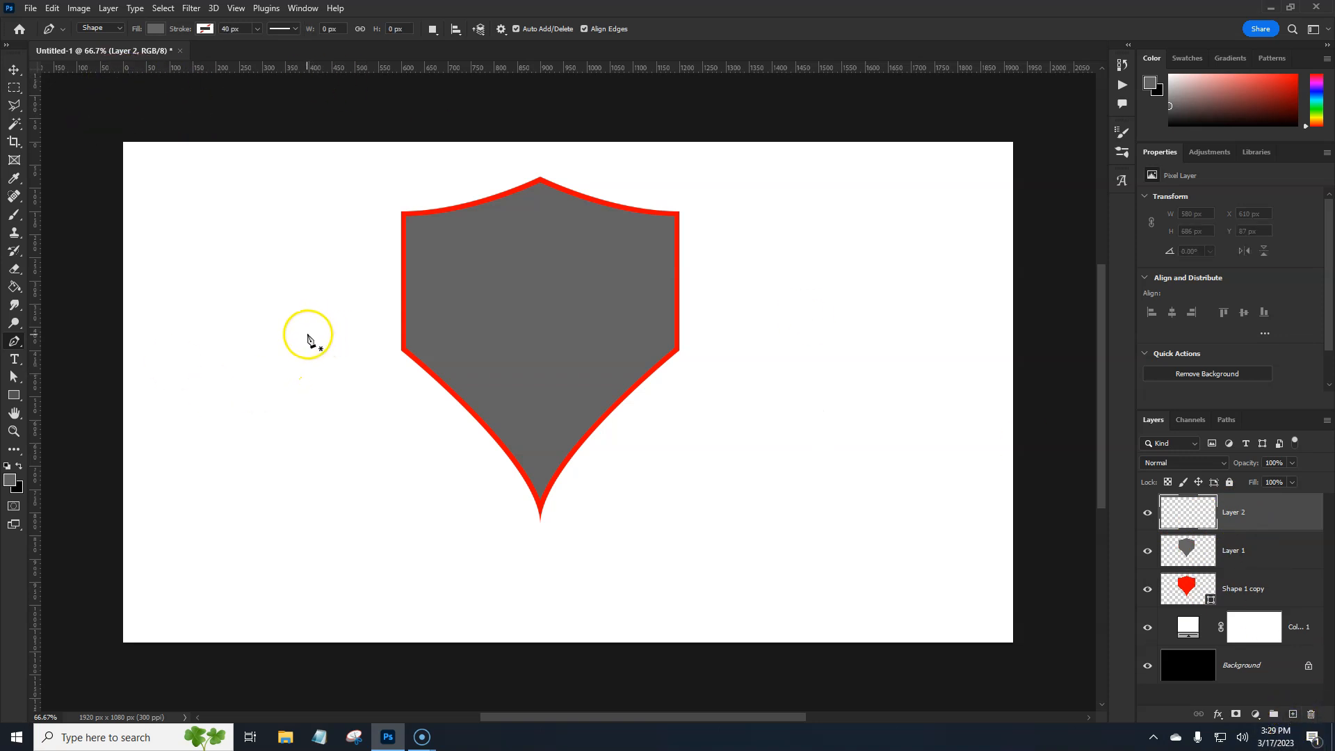
ctrl+click(1189, 552)
click(160, 9)
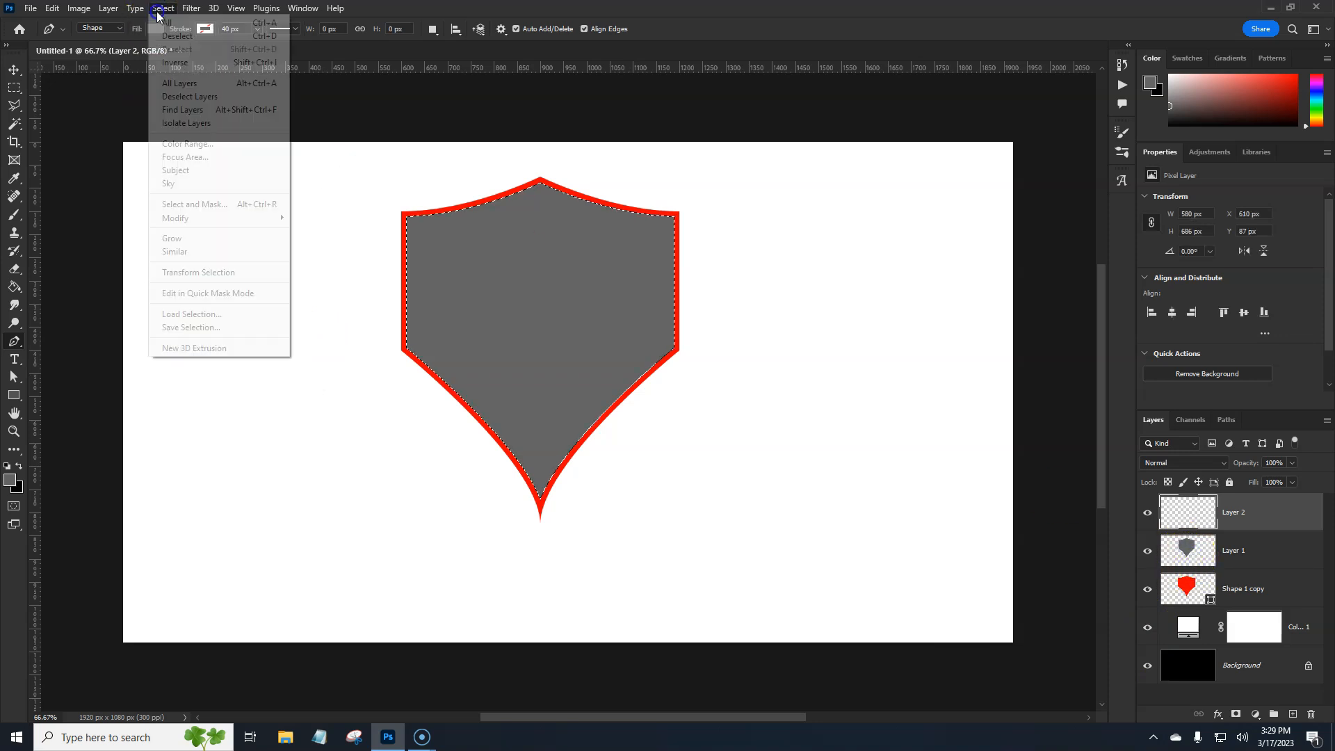
mouse_move(185, 218)
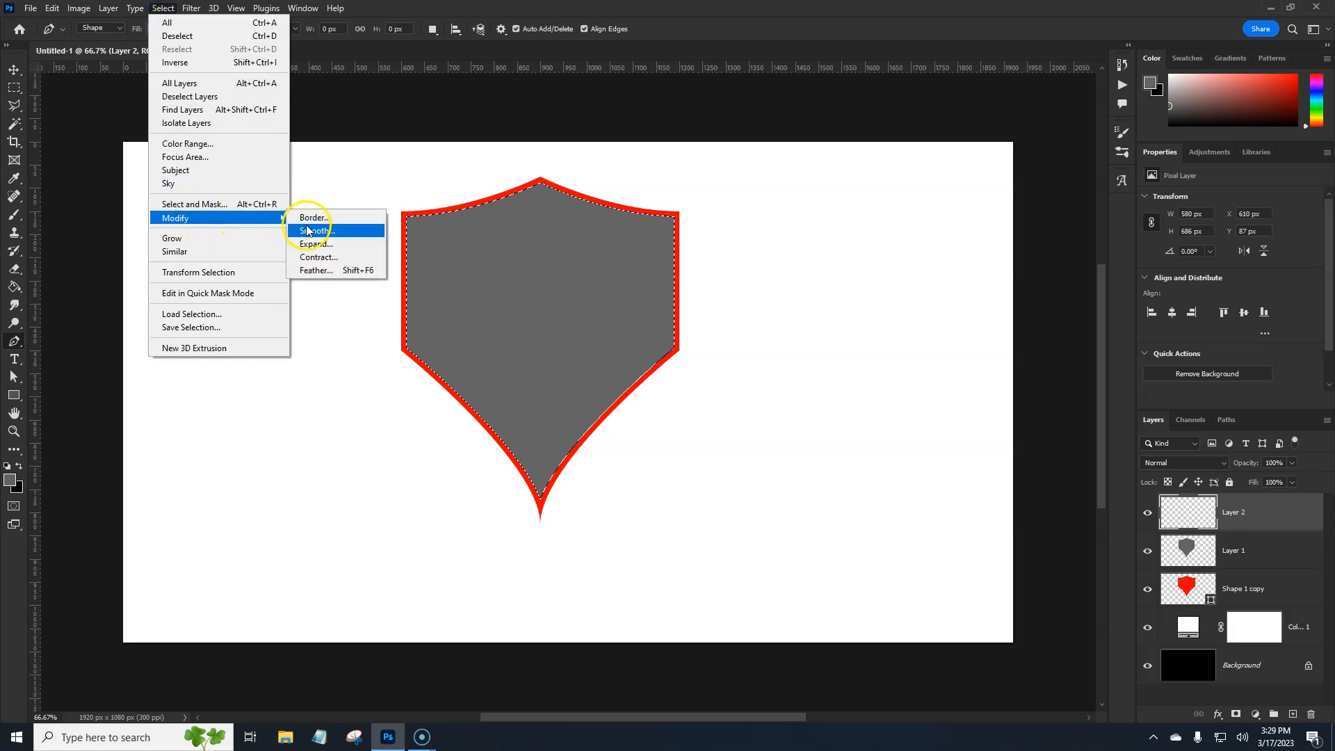
click(320, 258)
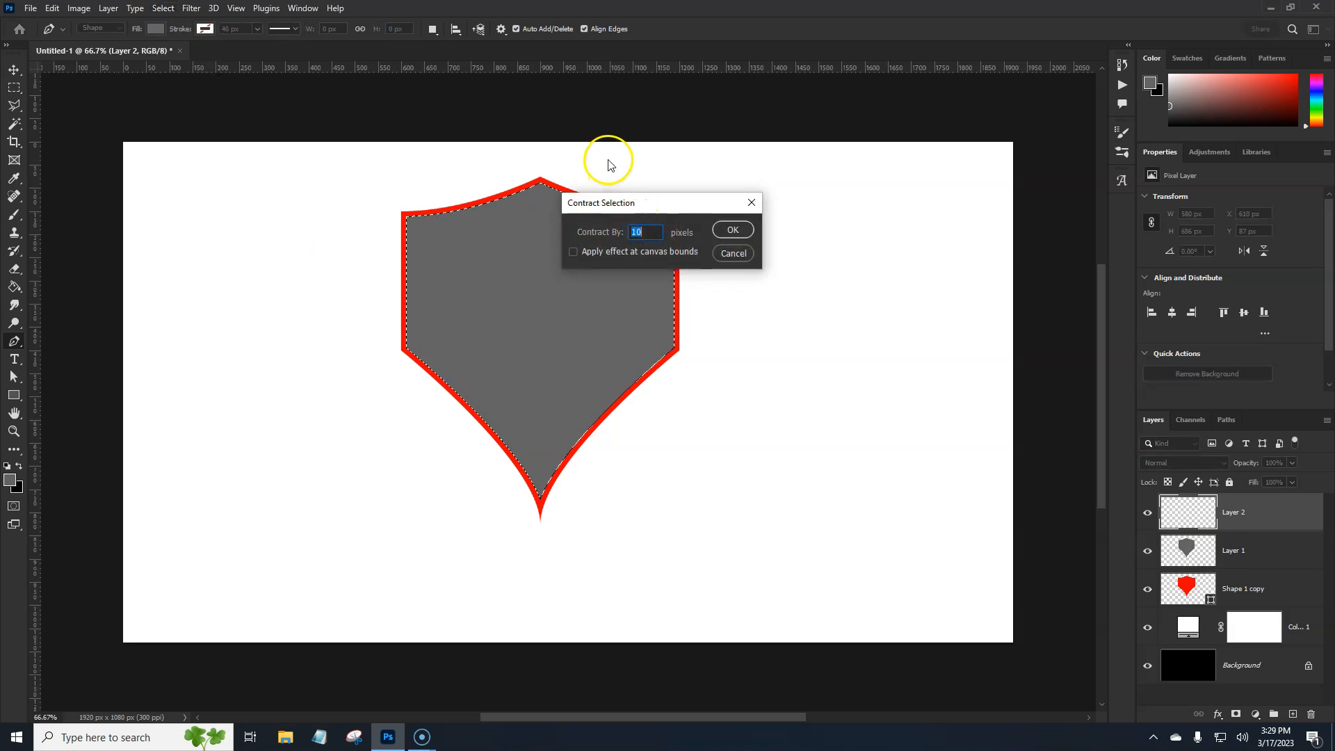
click(732, 230)
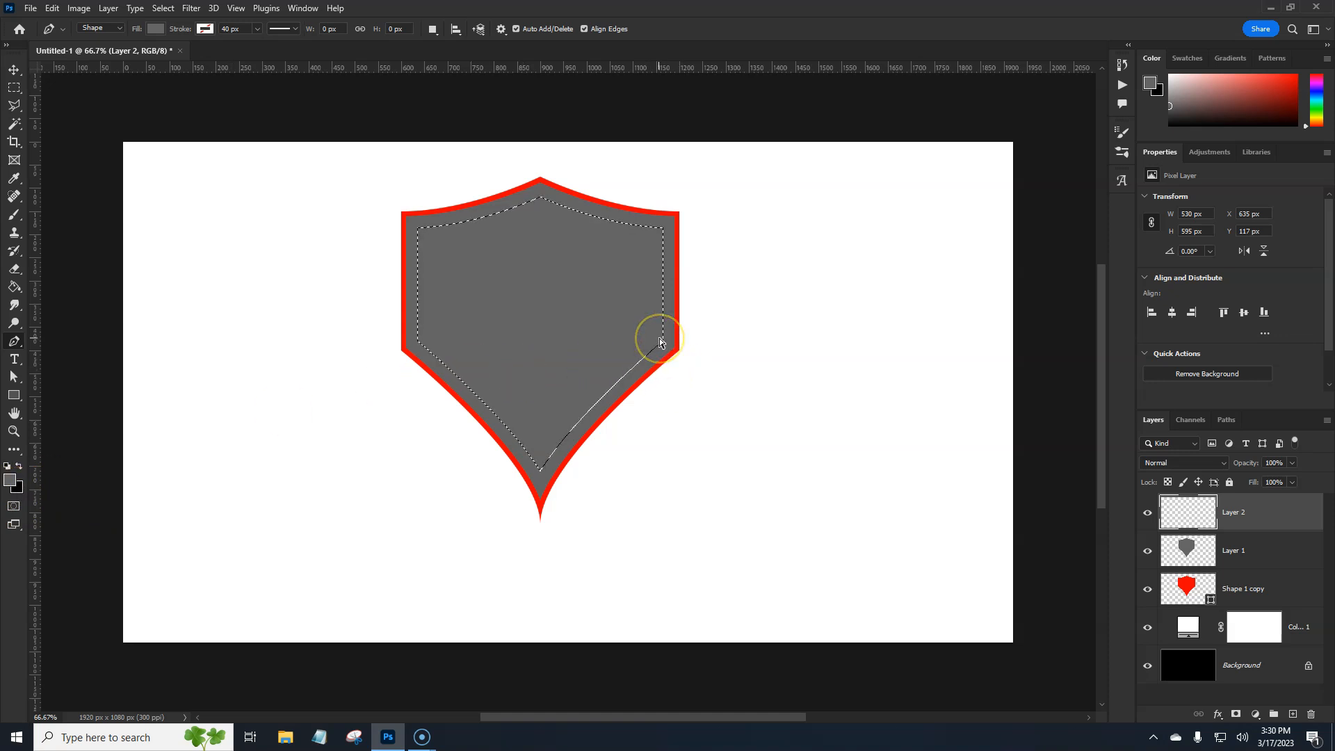
key(ctrl+BackSpace)
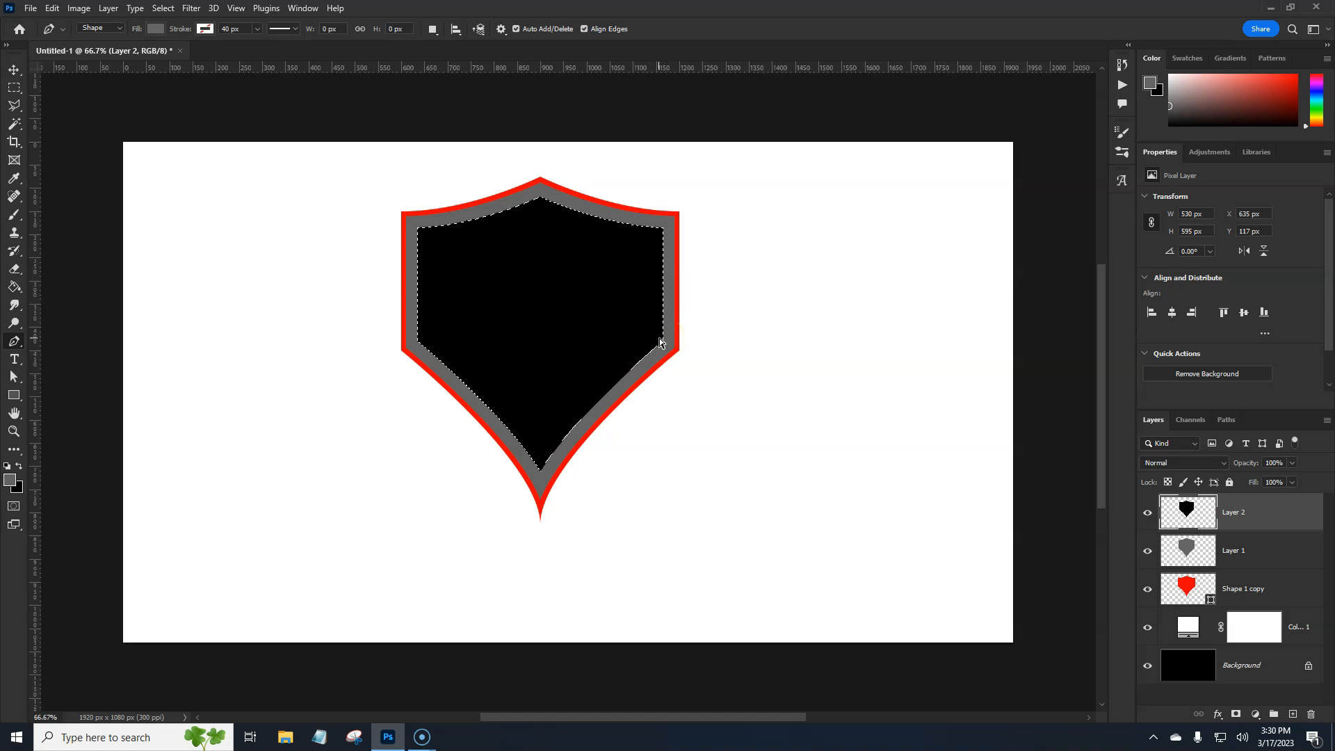
key(ctrl+d)
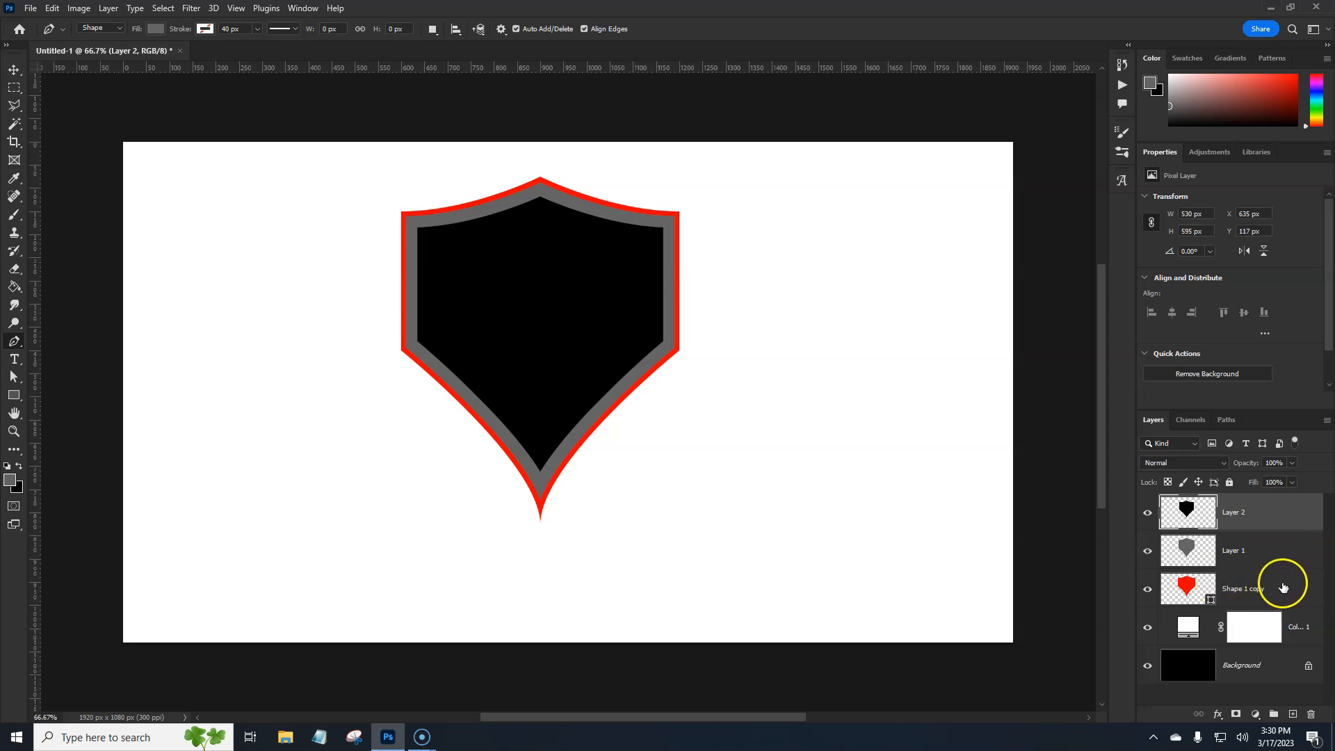
Apply a Gradient Overlay to the red Shape 1 copy layer using the first gold preset in the Top Layer Gradients folder
click(1218, 586)
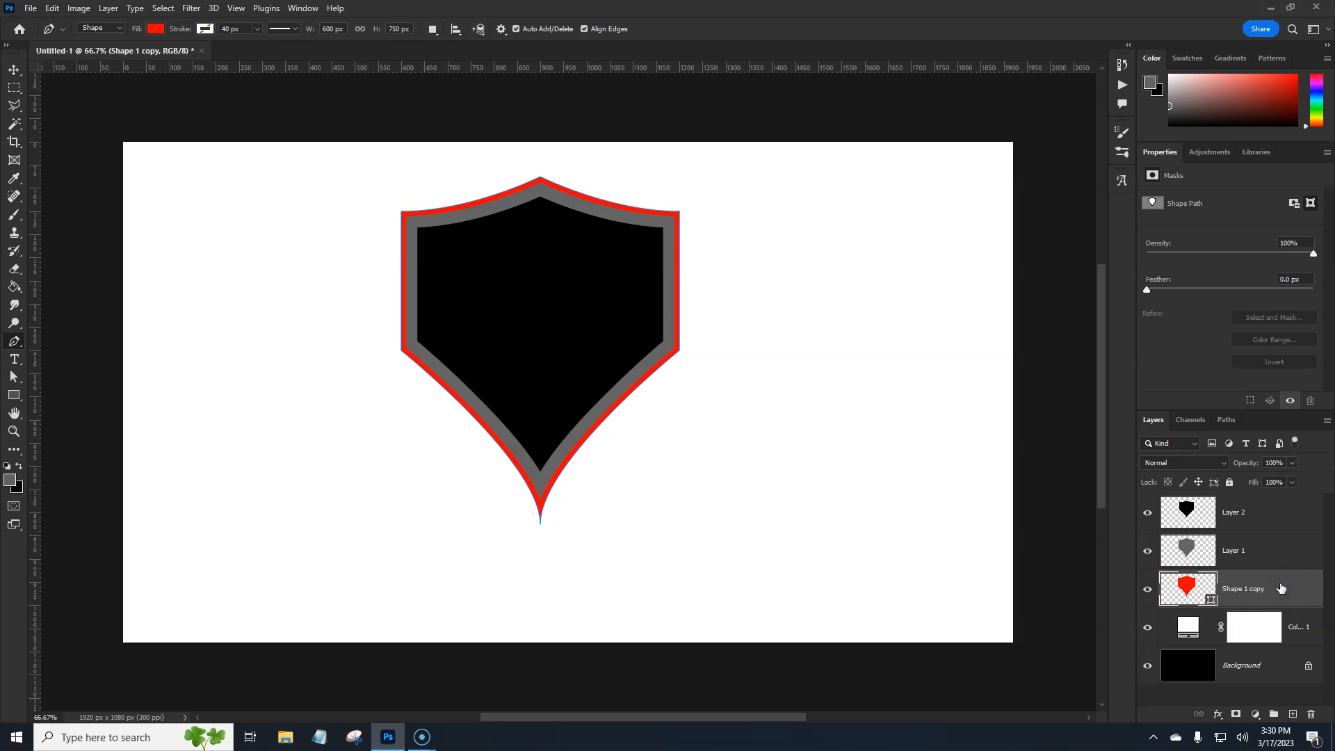
double_click(1280, 588)
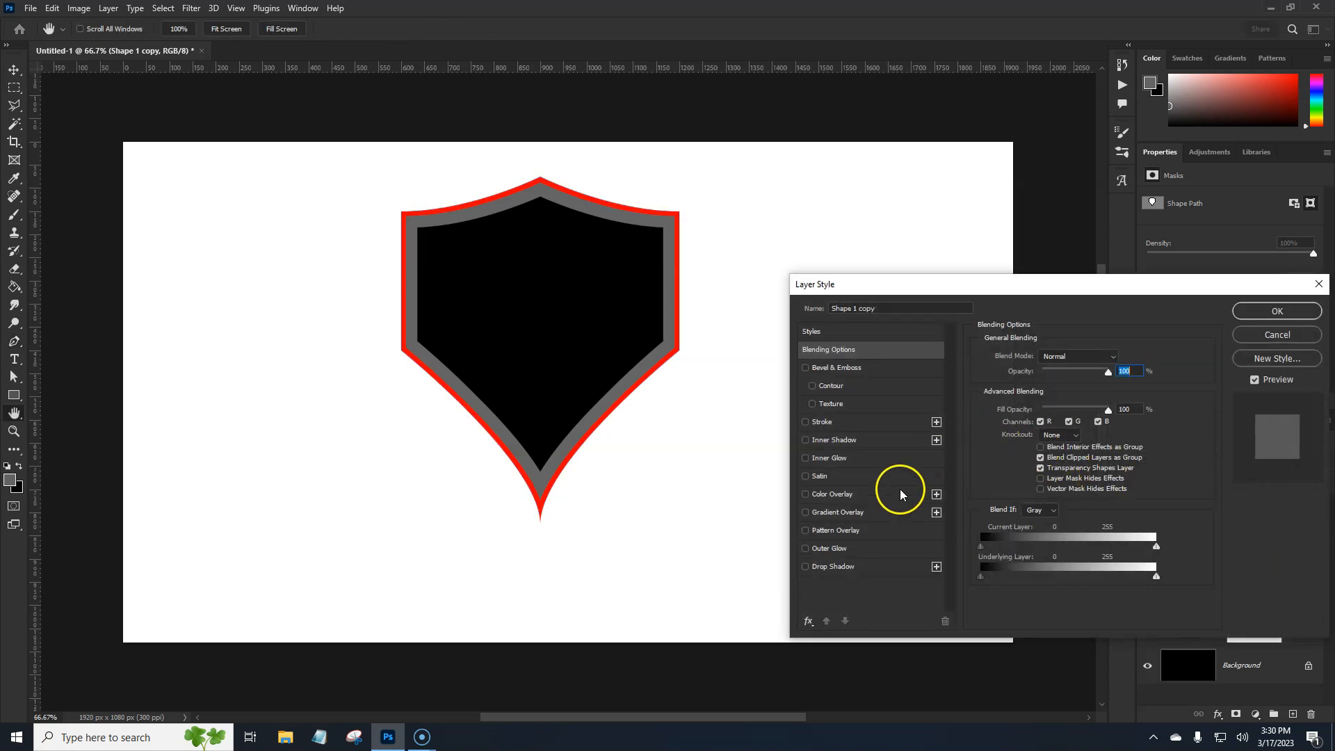
click(844, 516)
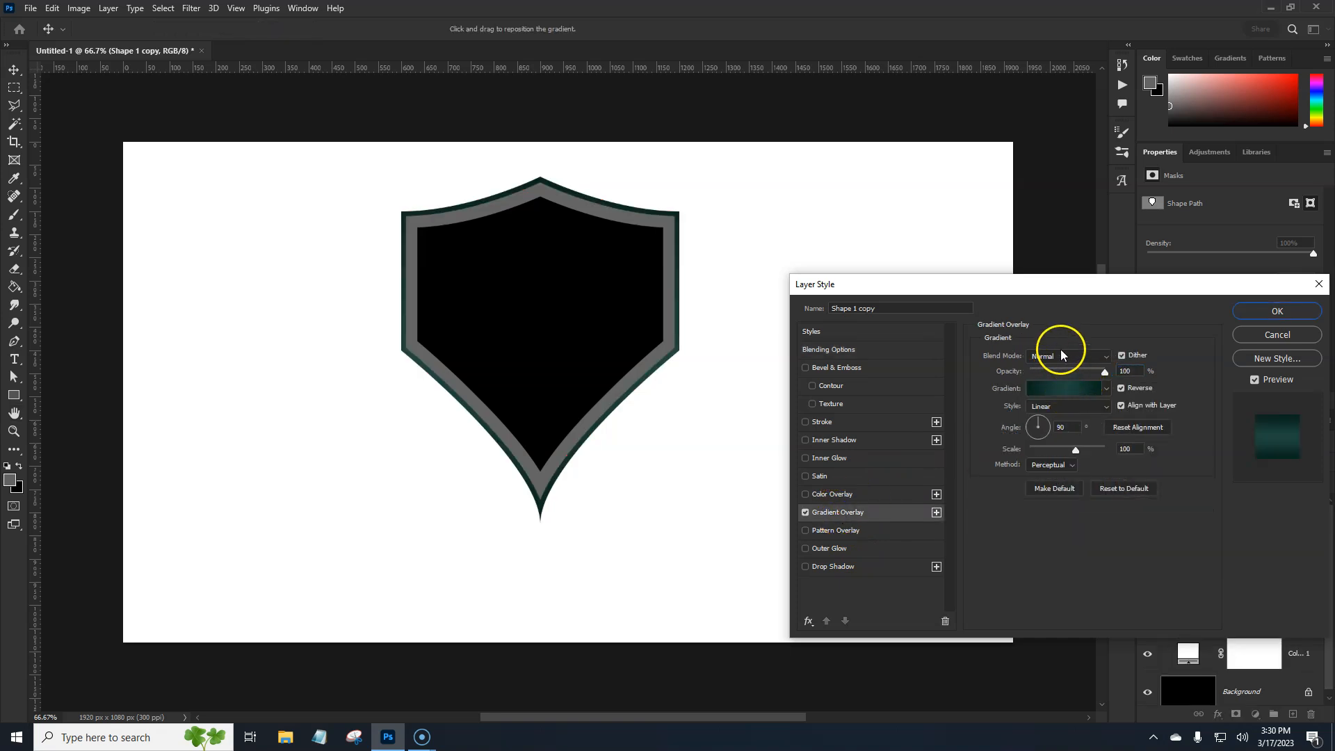
click(1053, 388)
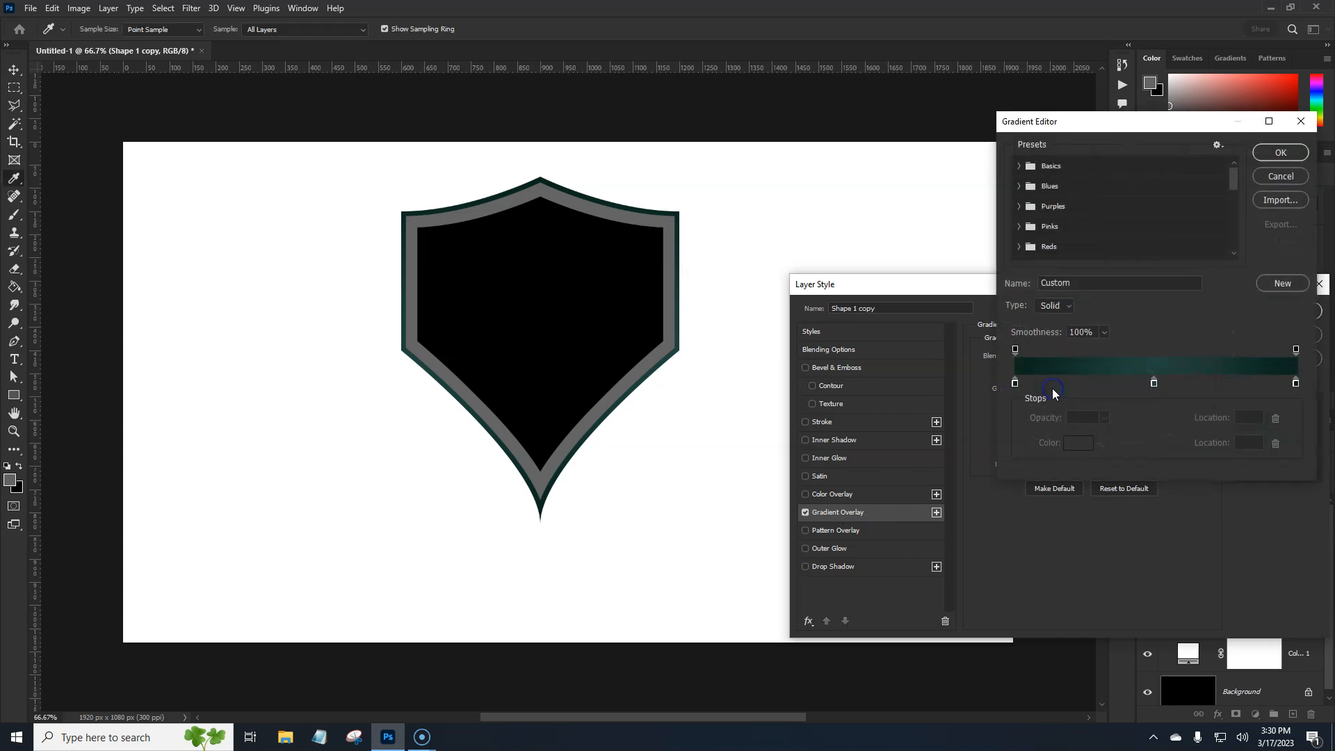
scroll(1235, 201, down, 5)
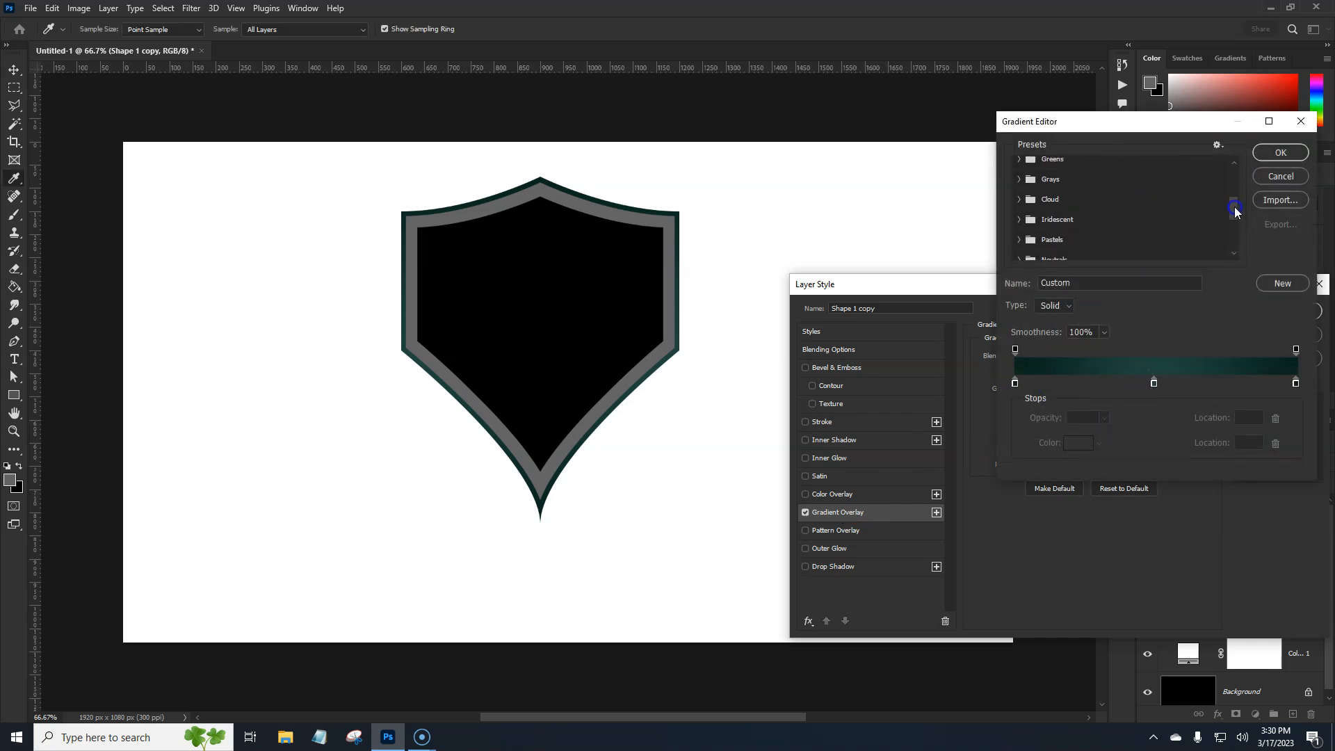
scroll(1235, 249, down, 2)
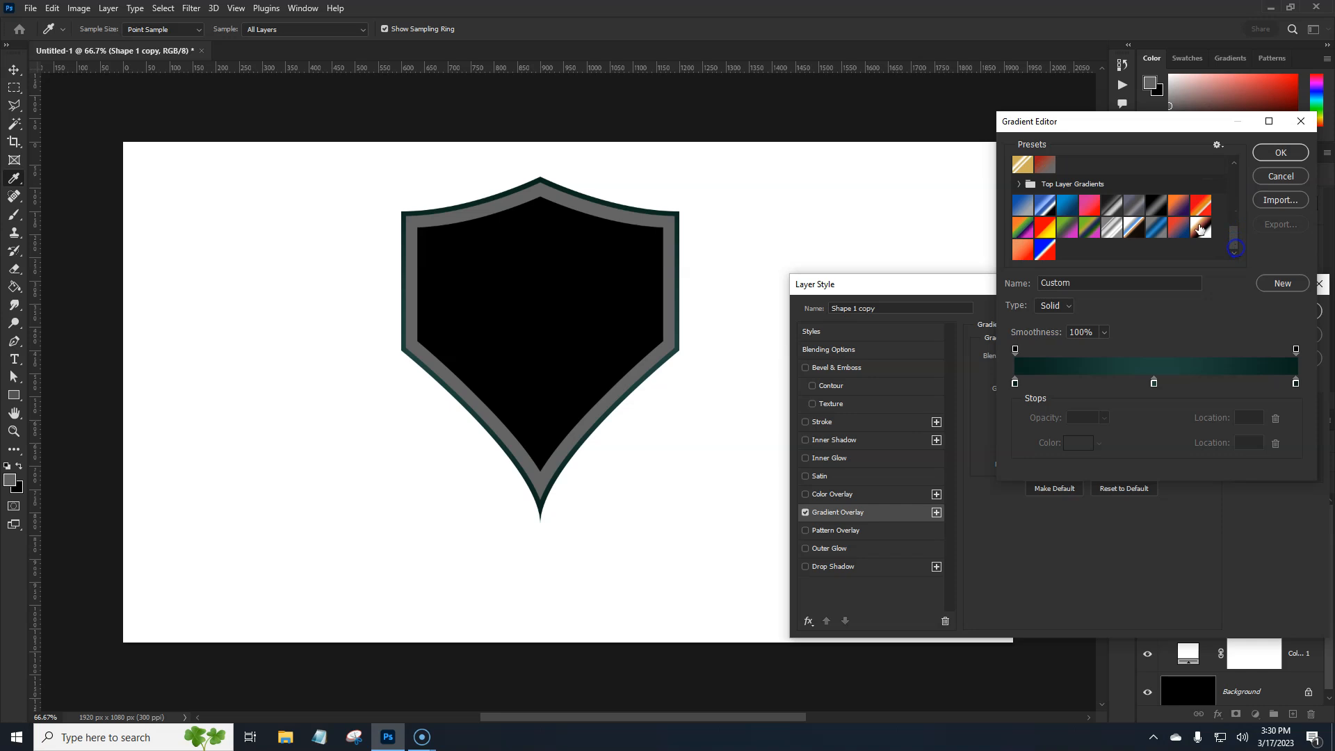
click(1016, 185)
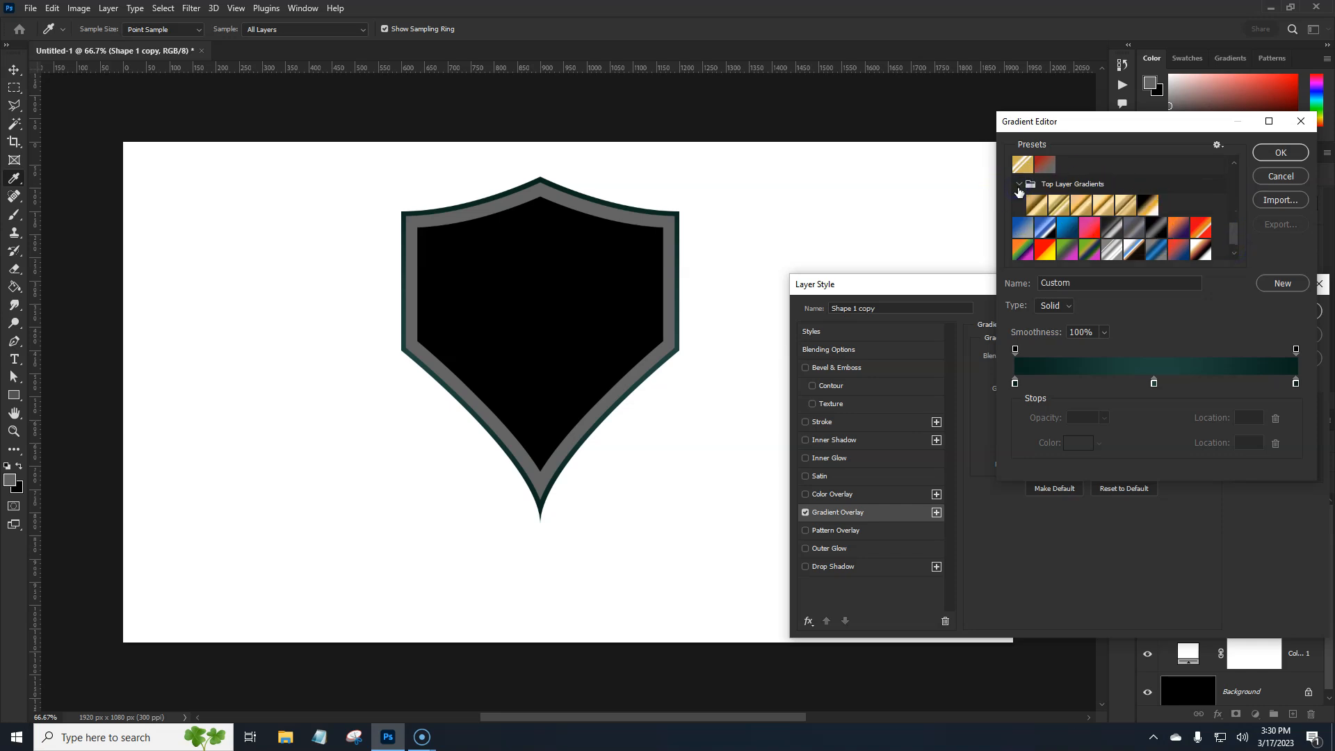
click(1035, 204)
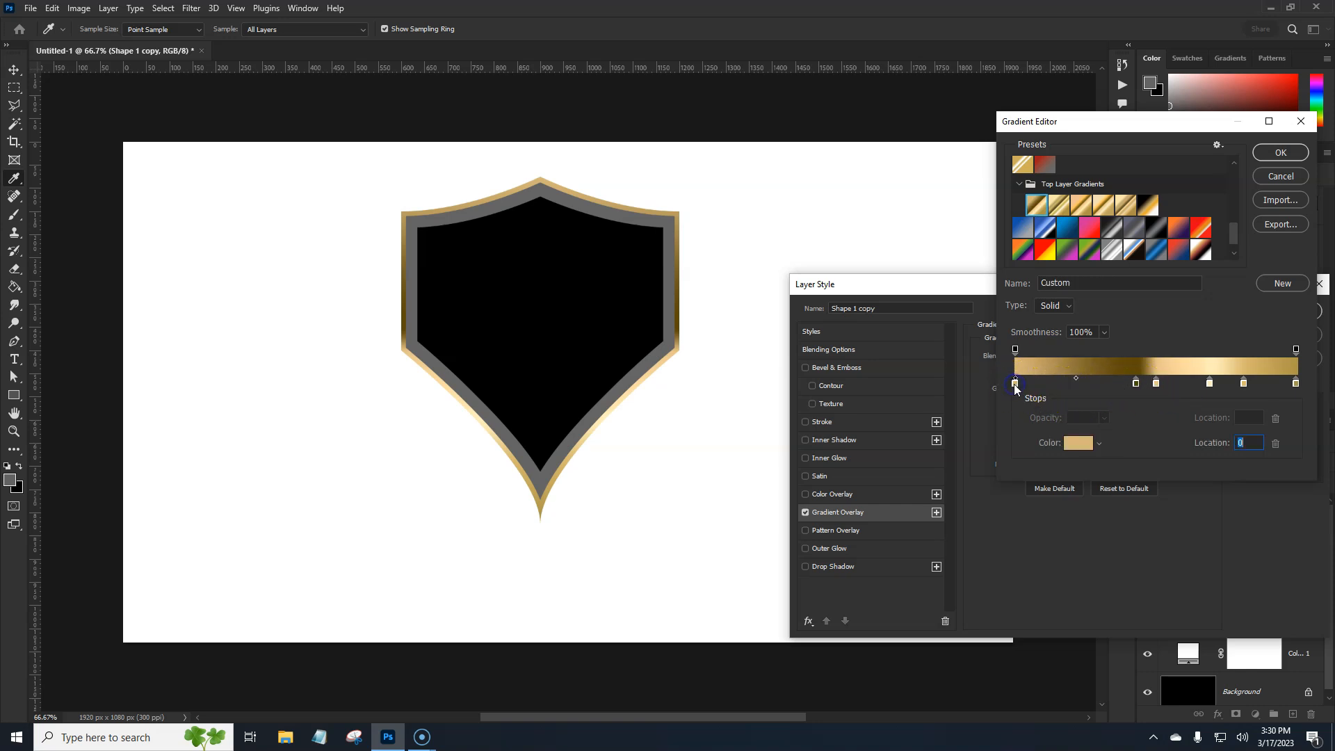
Examine the colour code and location of each of the six colour stops in the gold gradient
click(1078, 442)
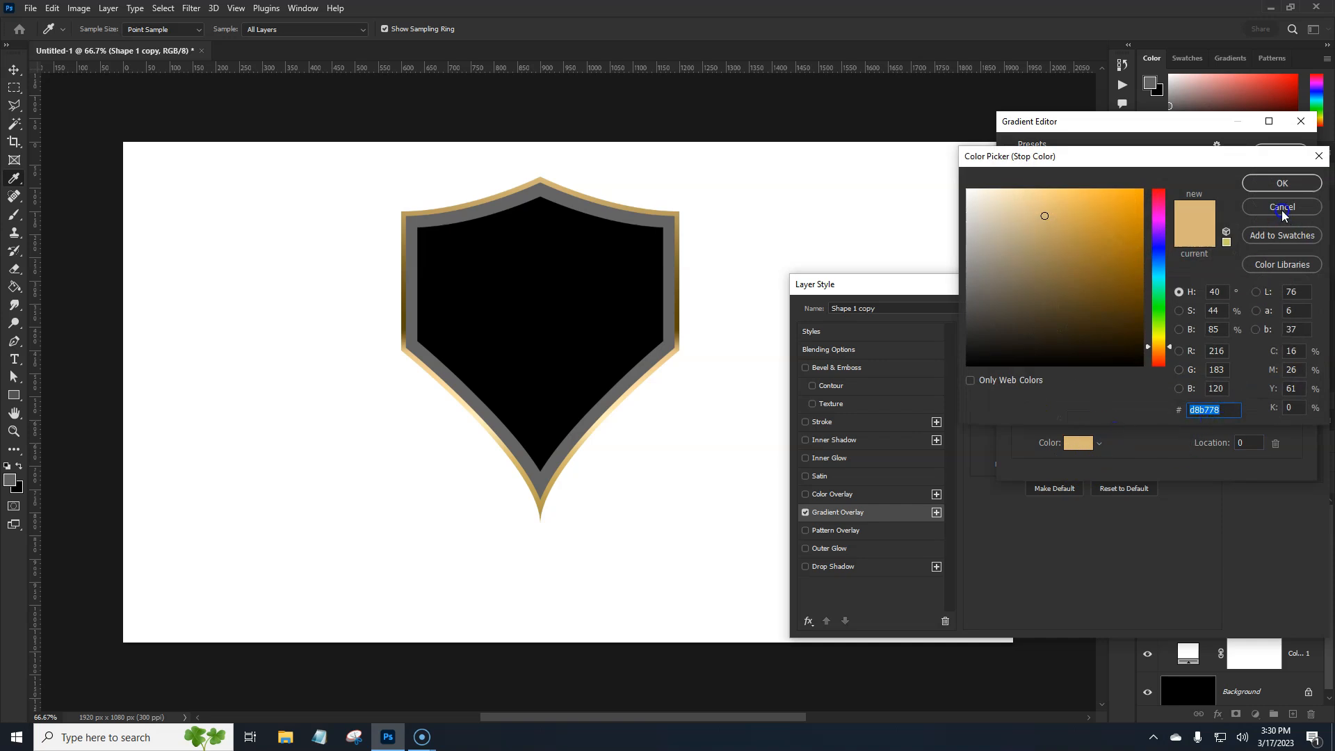
click(1281, 184)
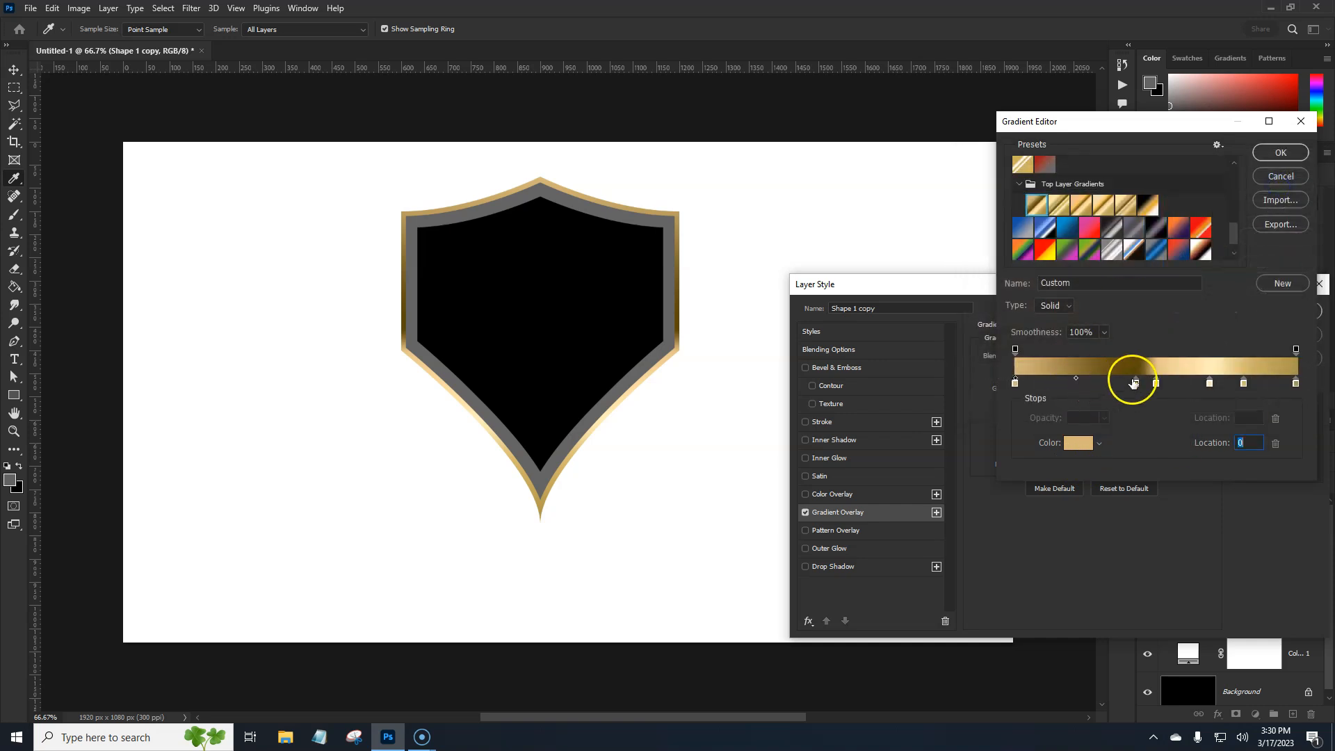
click(1136, 383)
click(1078, 443)
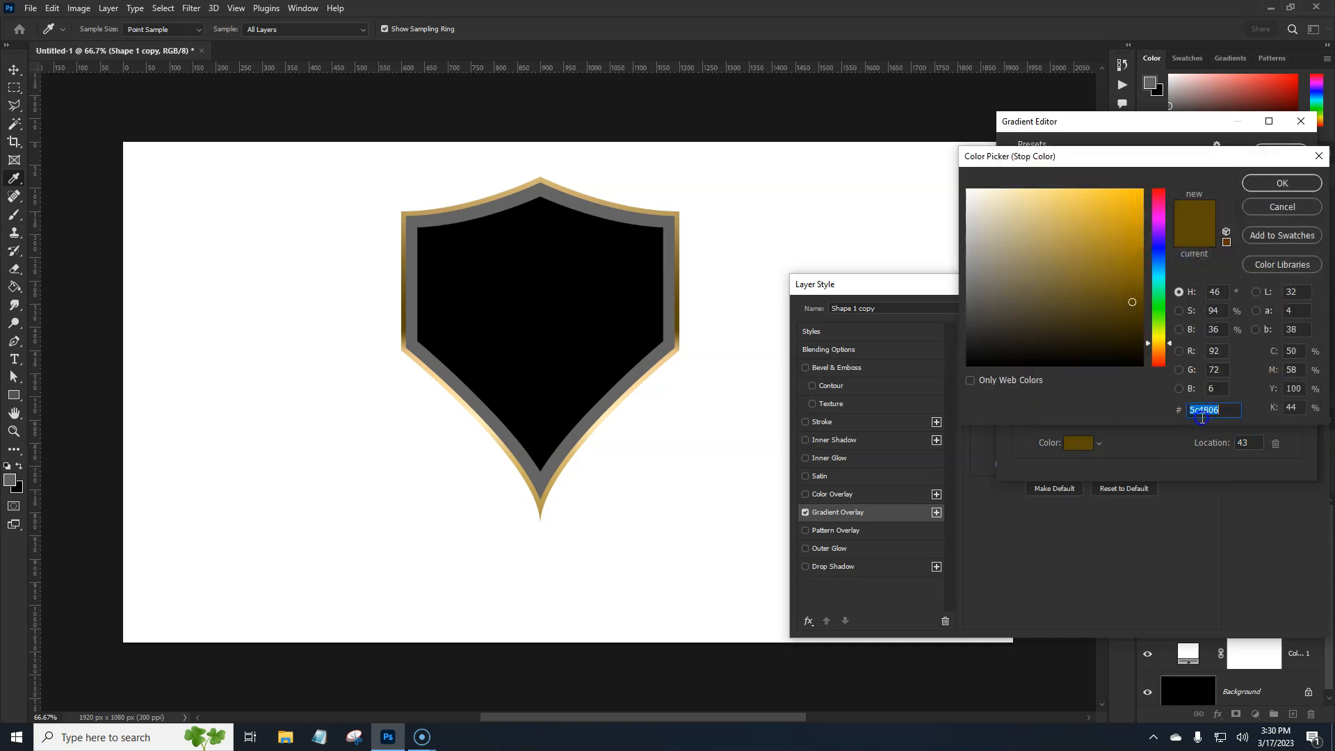
click(1278, 184)
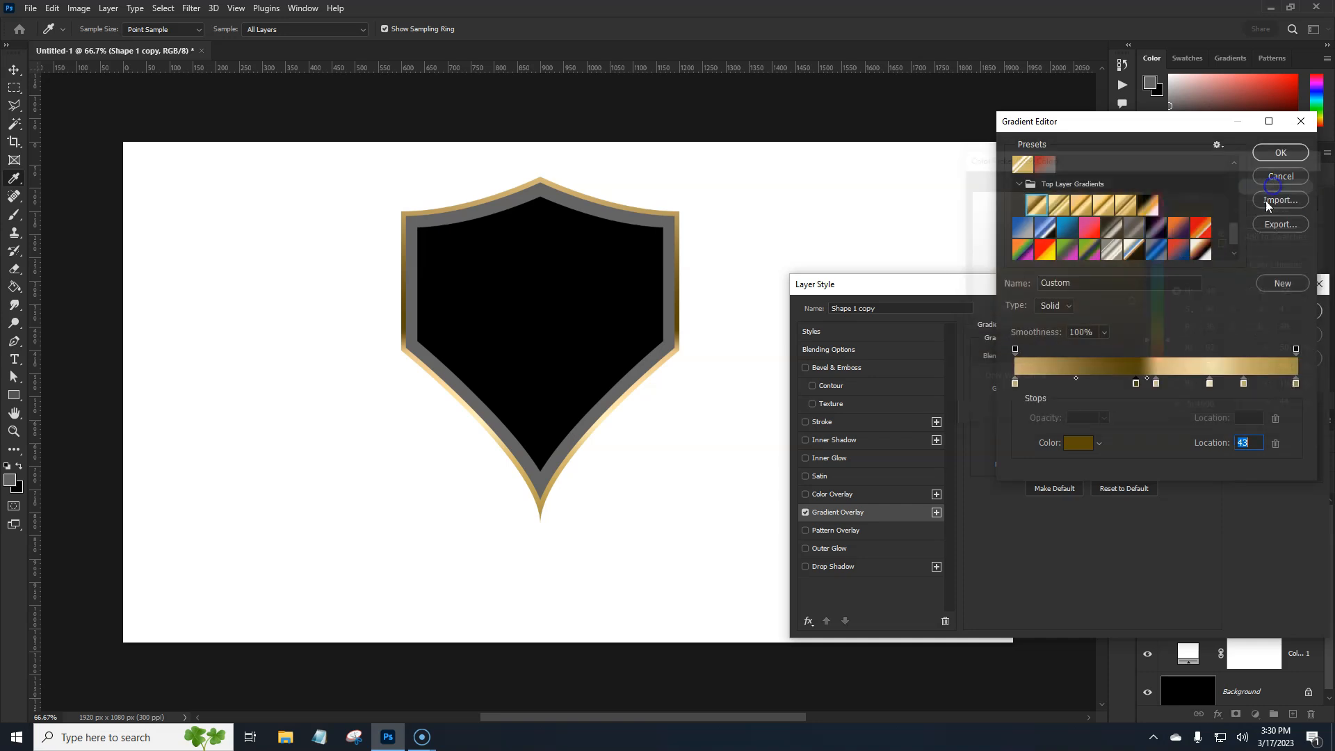
click(1157, 384)
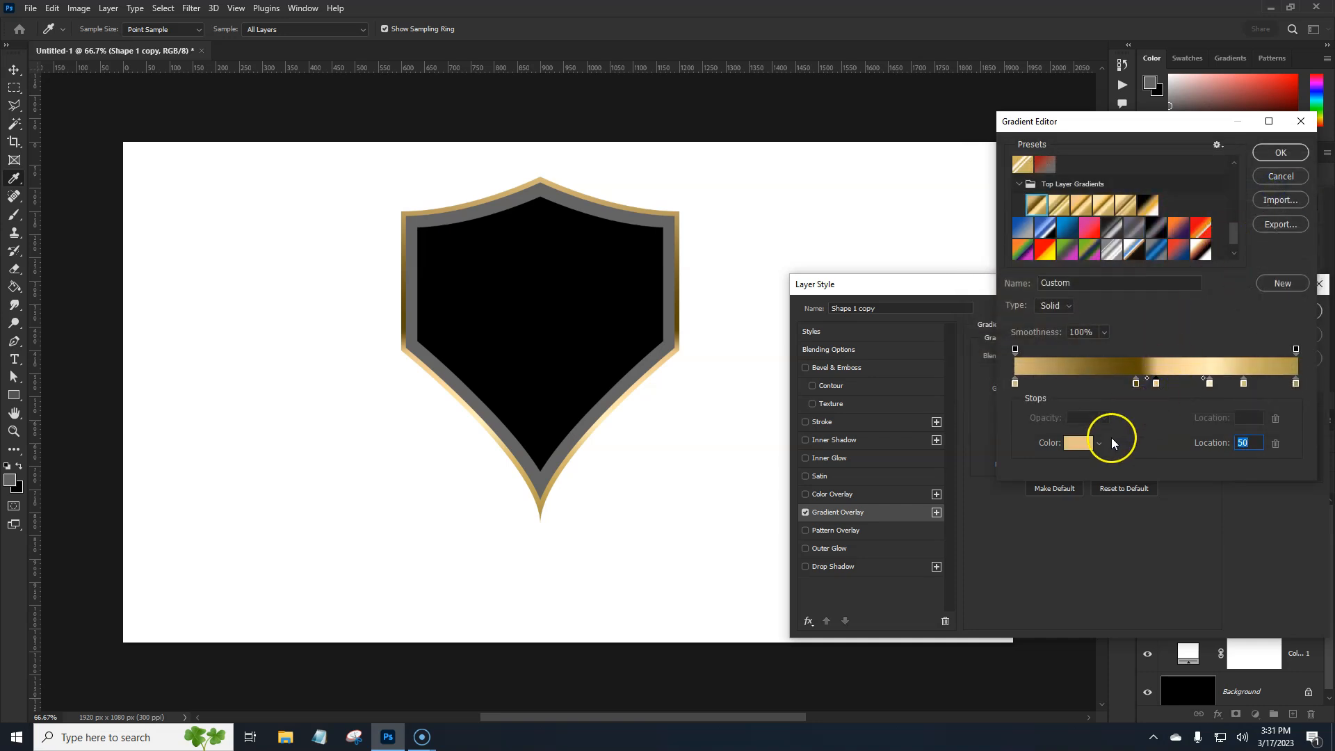
click(1079, 446)
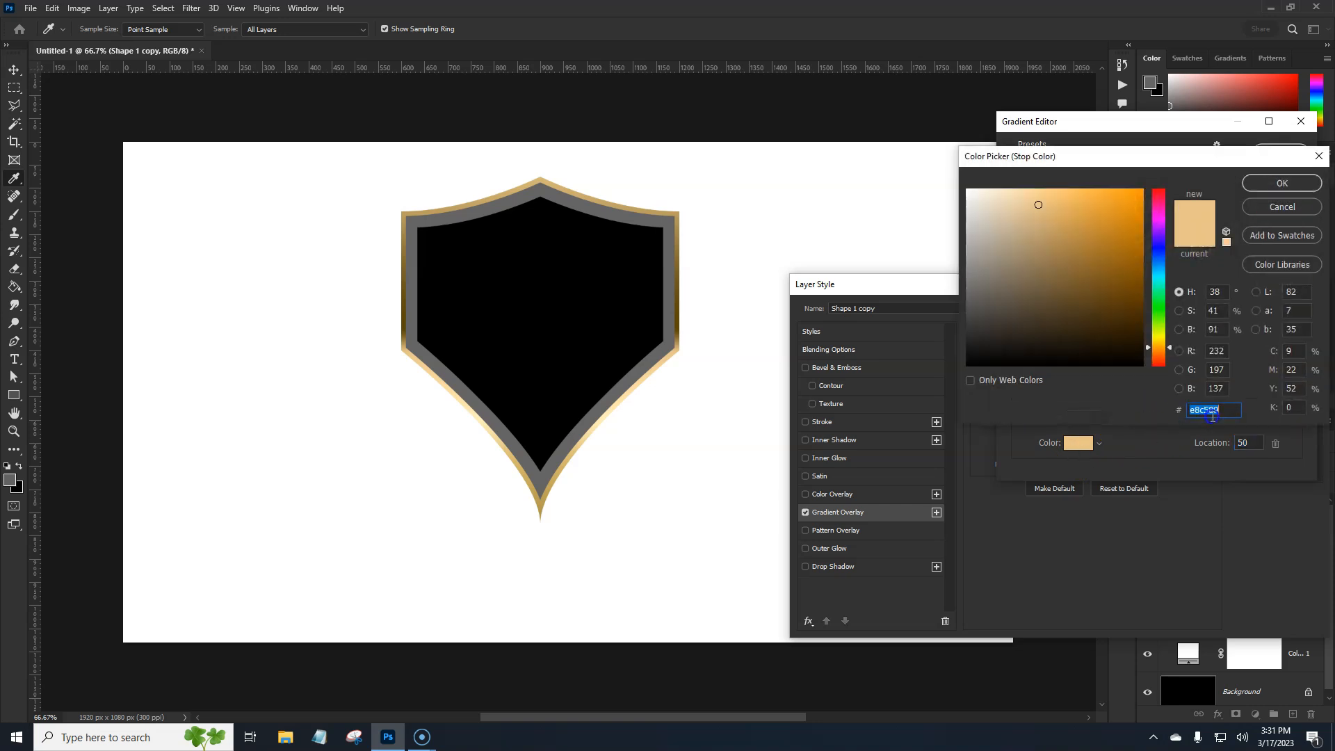
click(1311, 182)
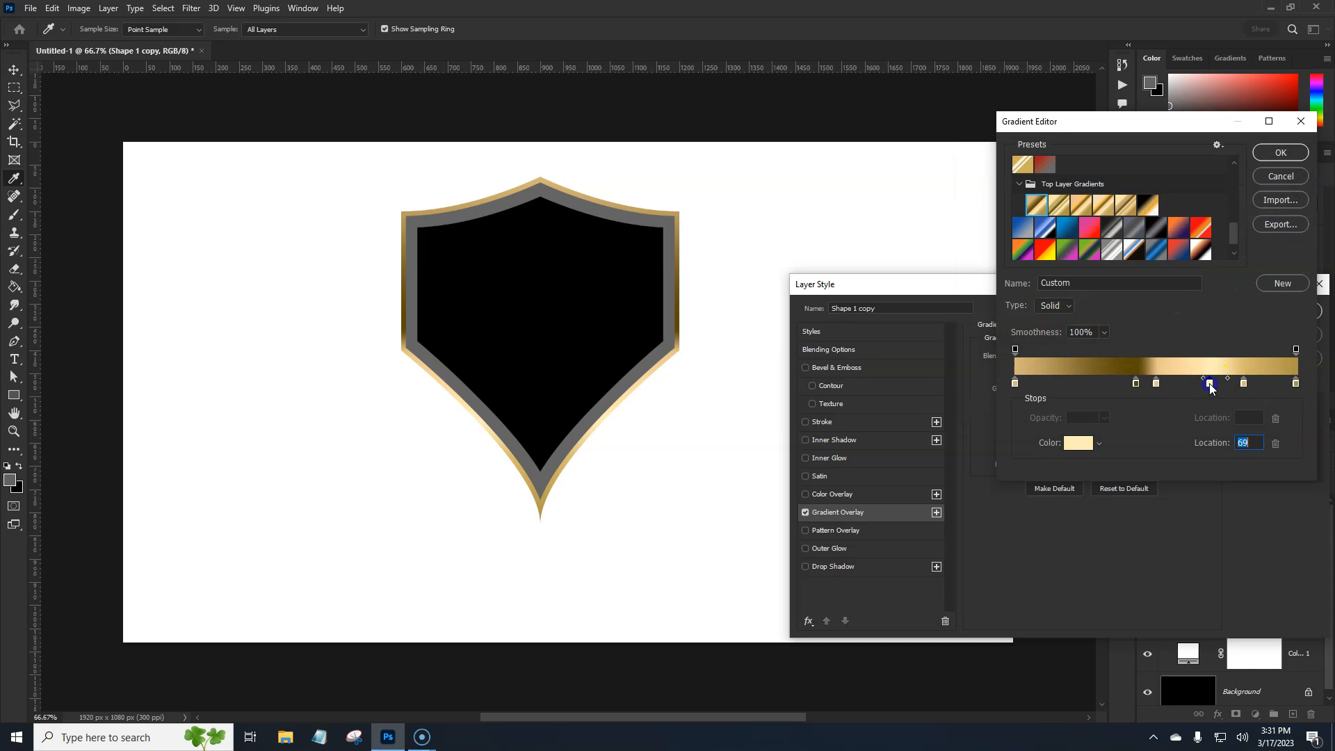
click(1093, 446)
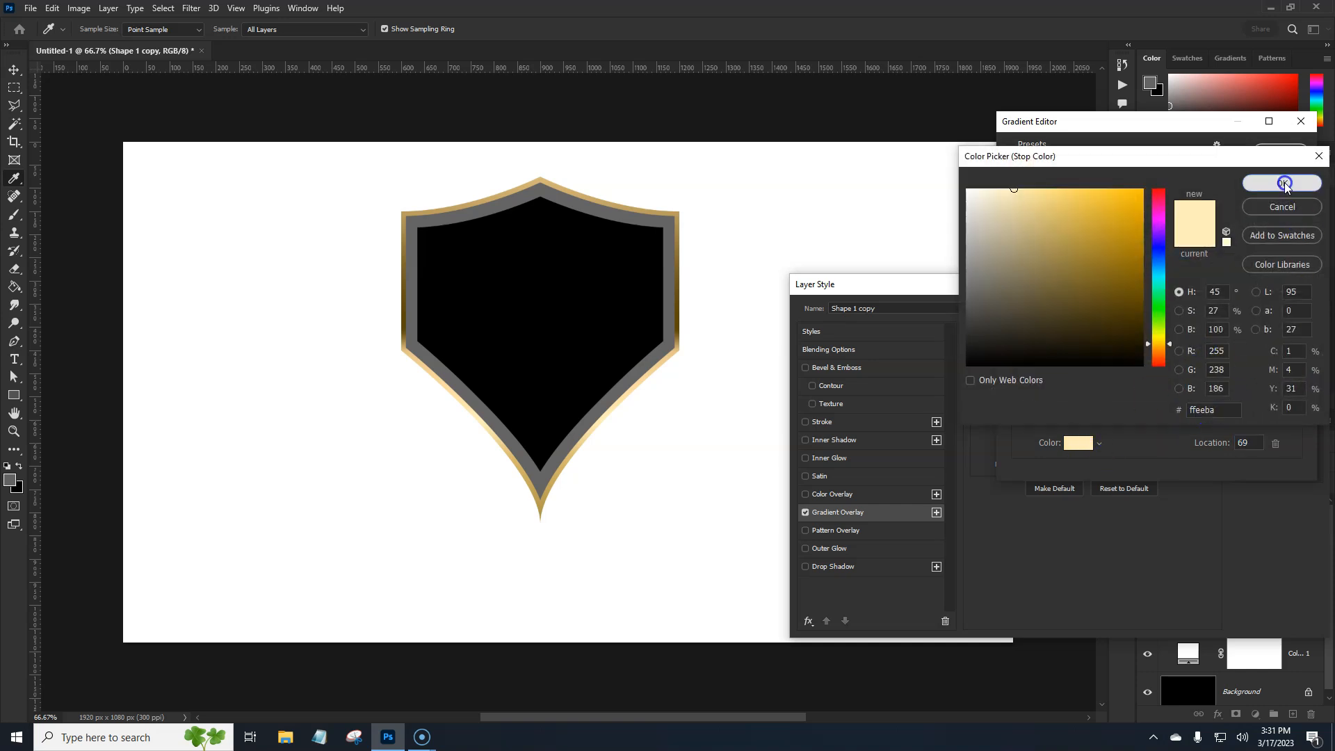
click(1281, 182)
click(1244, 384)
click(1079, 443)
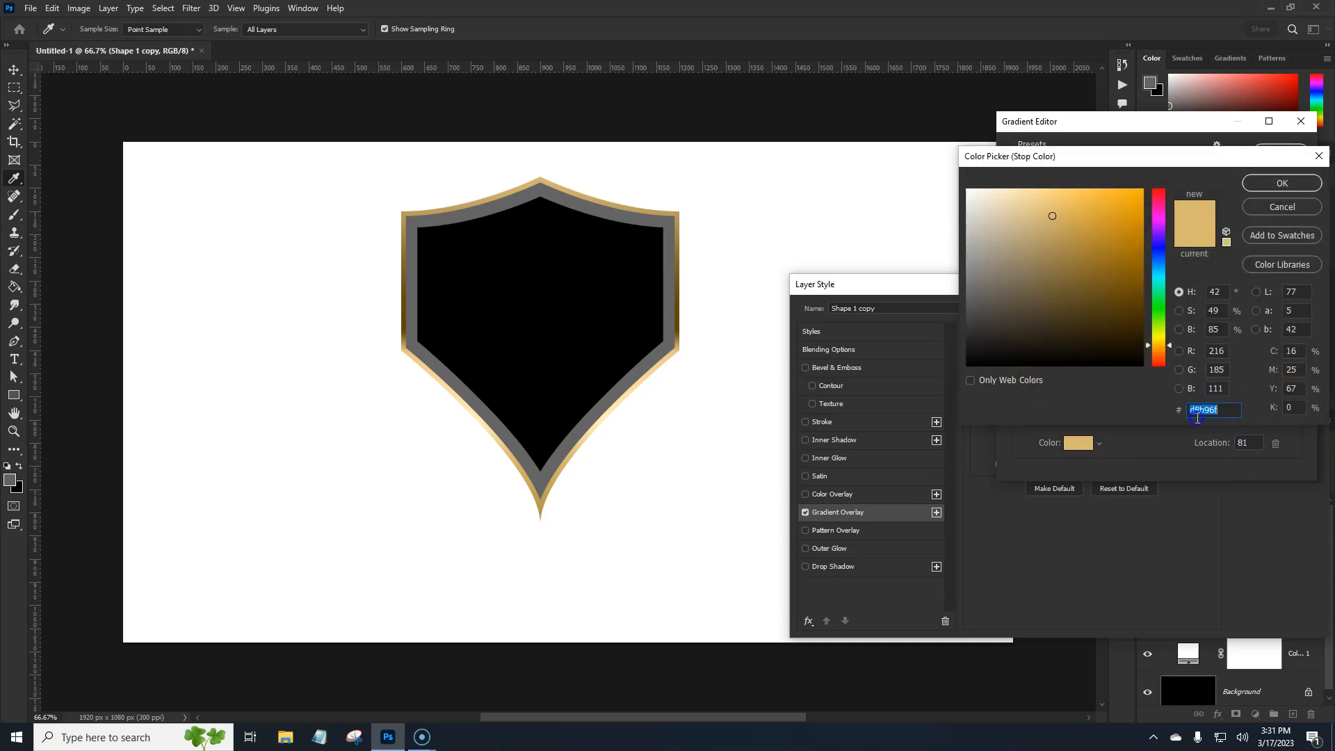
click(1281, 185)
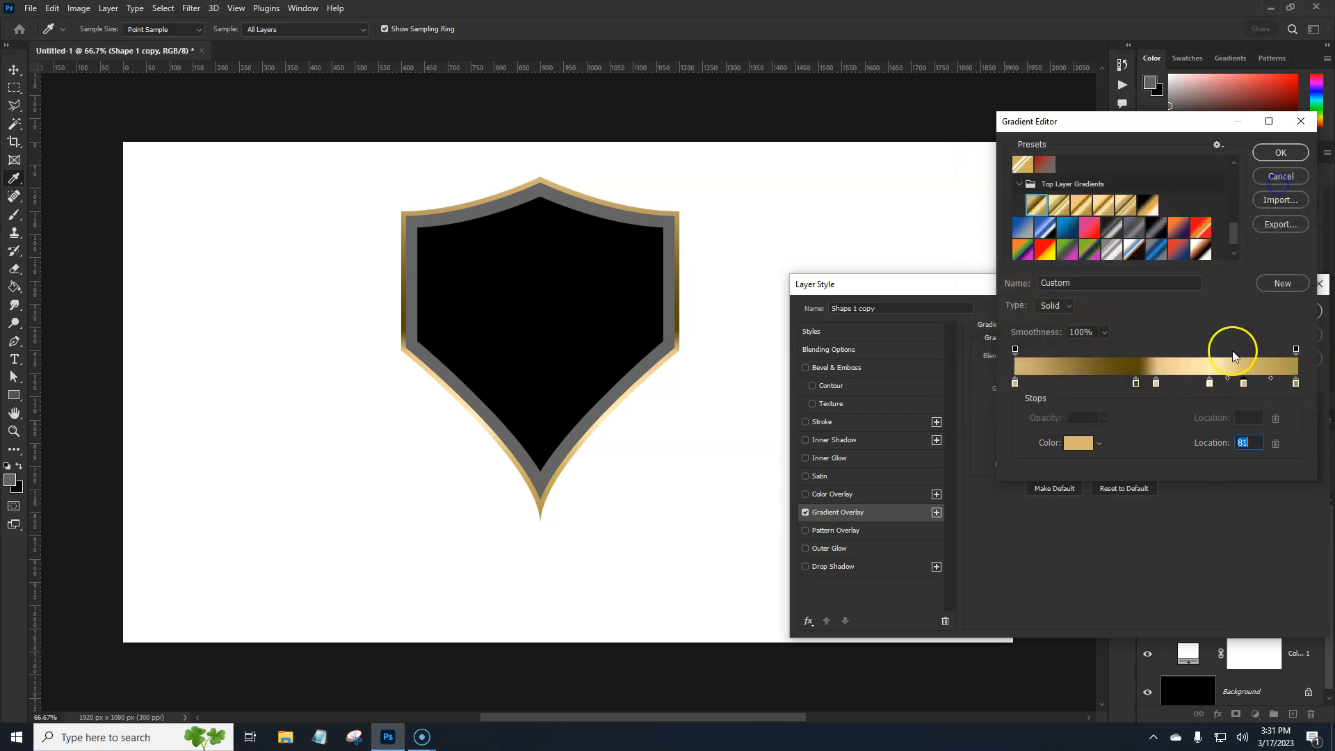
click(1294, 383)
click(1078, 443)
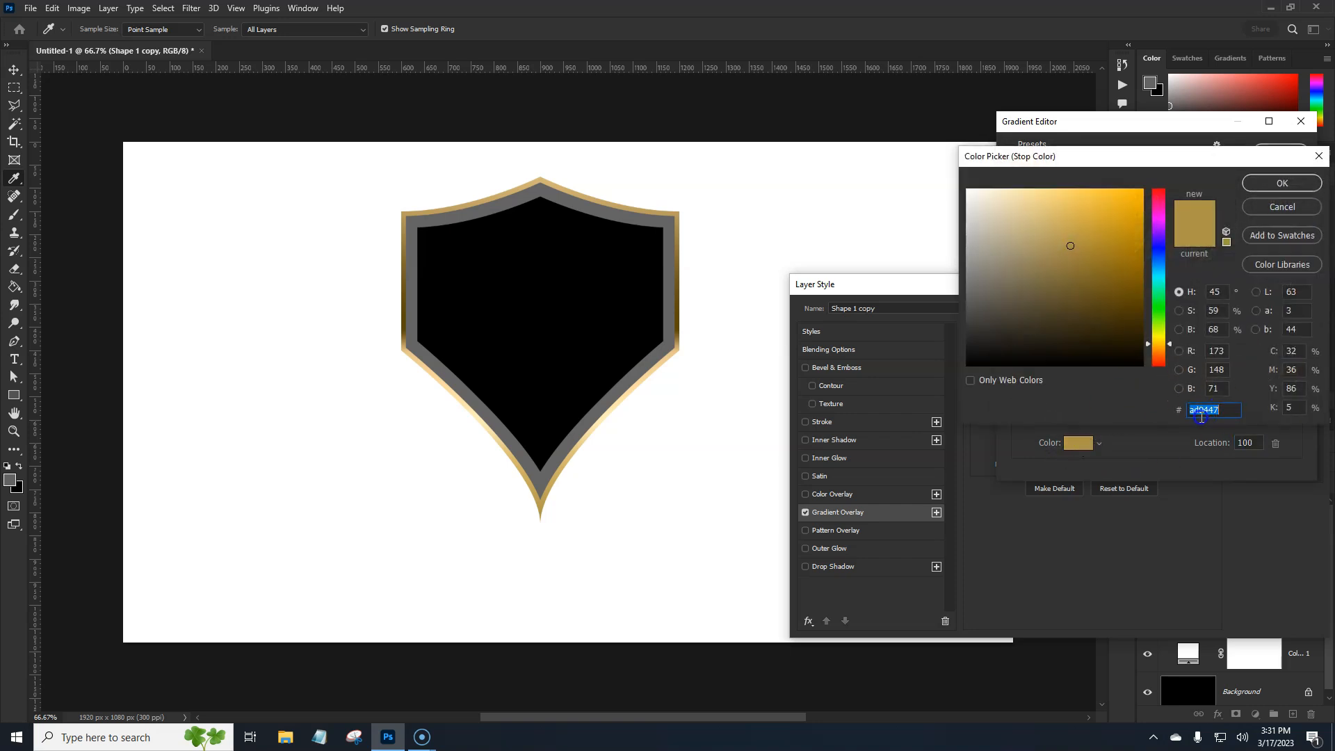
click(1273, 187)
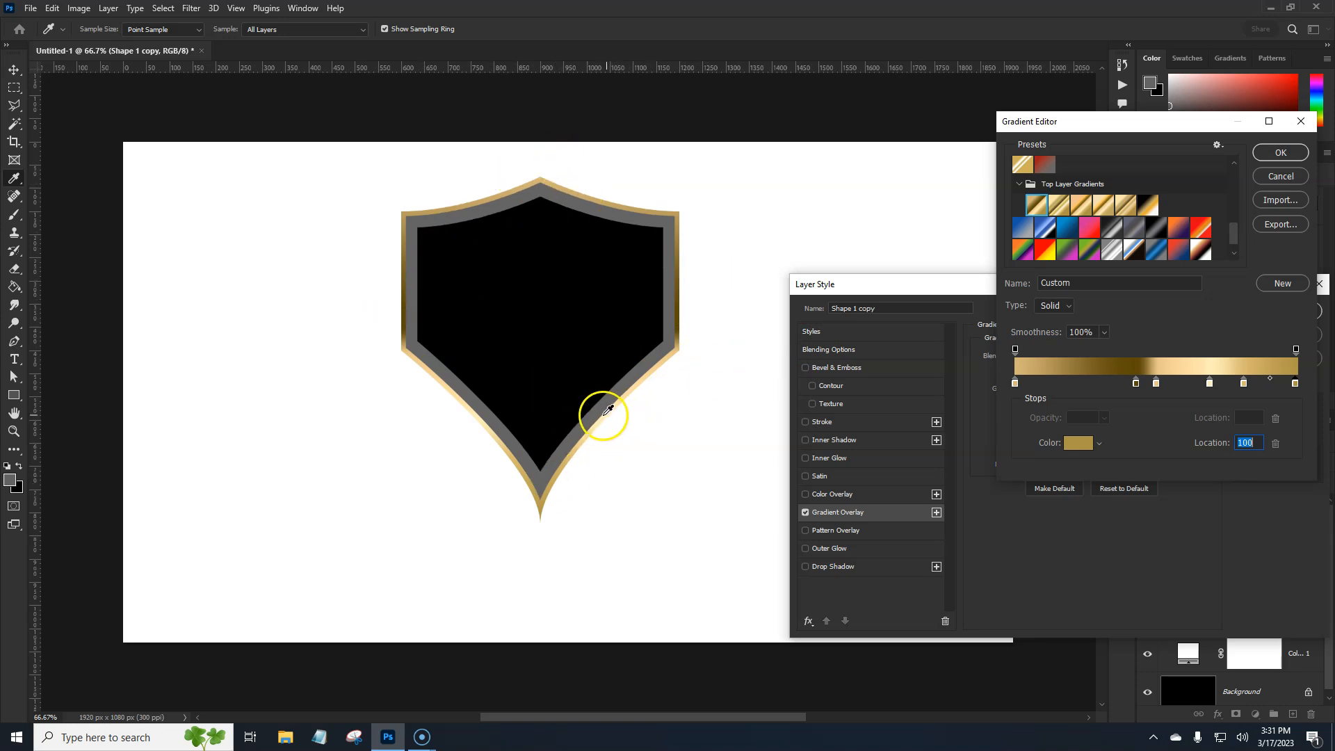
Confirm the gold Gradient Overlay on Shape 1 copy and copy the effect to Layer 1 and Layer 2
click(1278, 154)
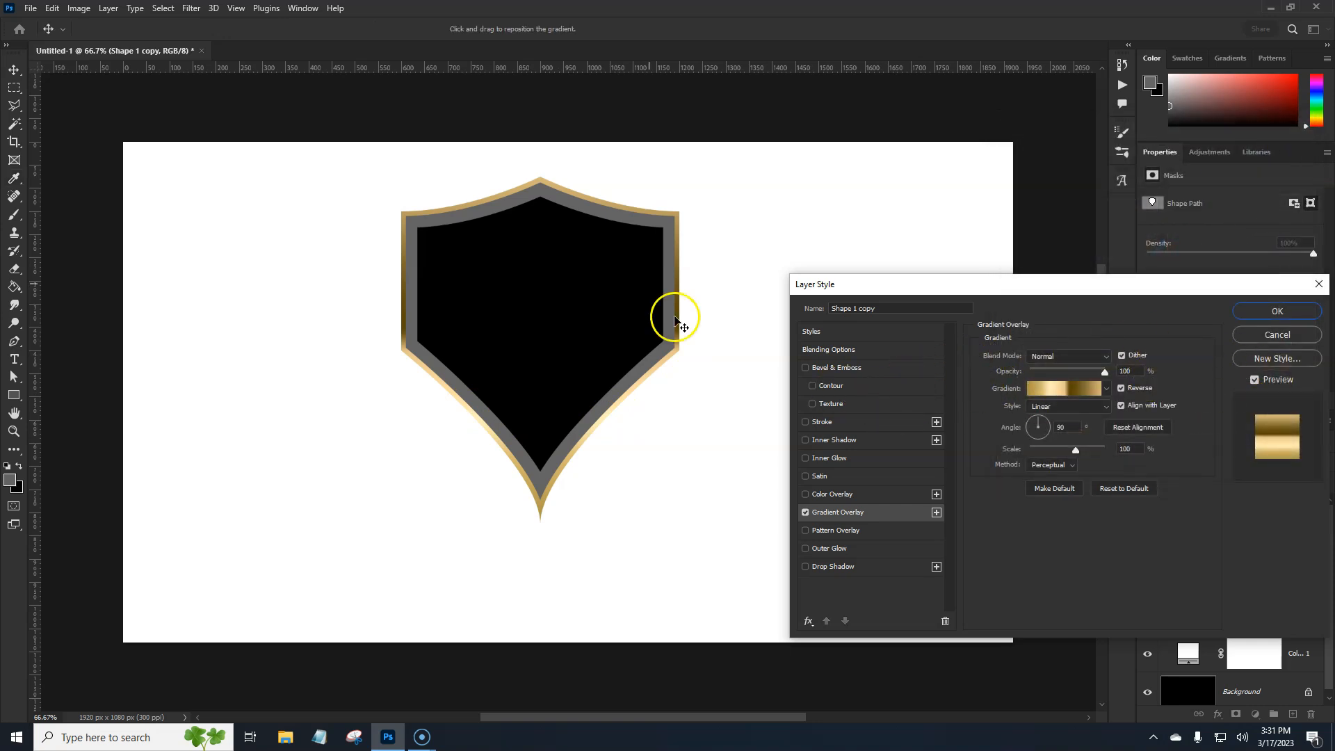
click(1274, 313)
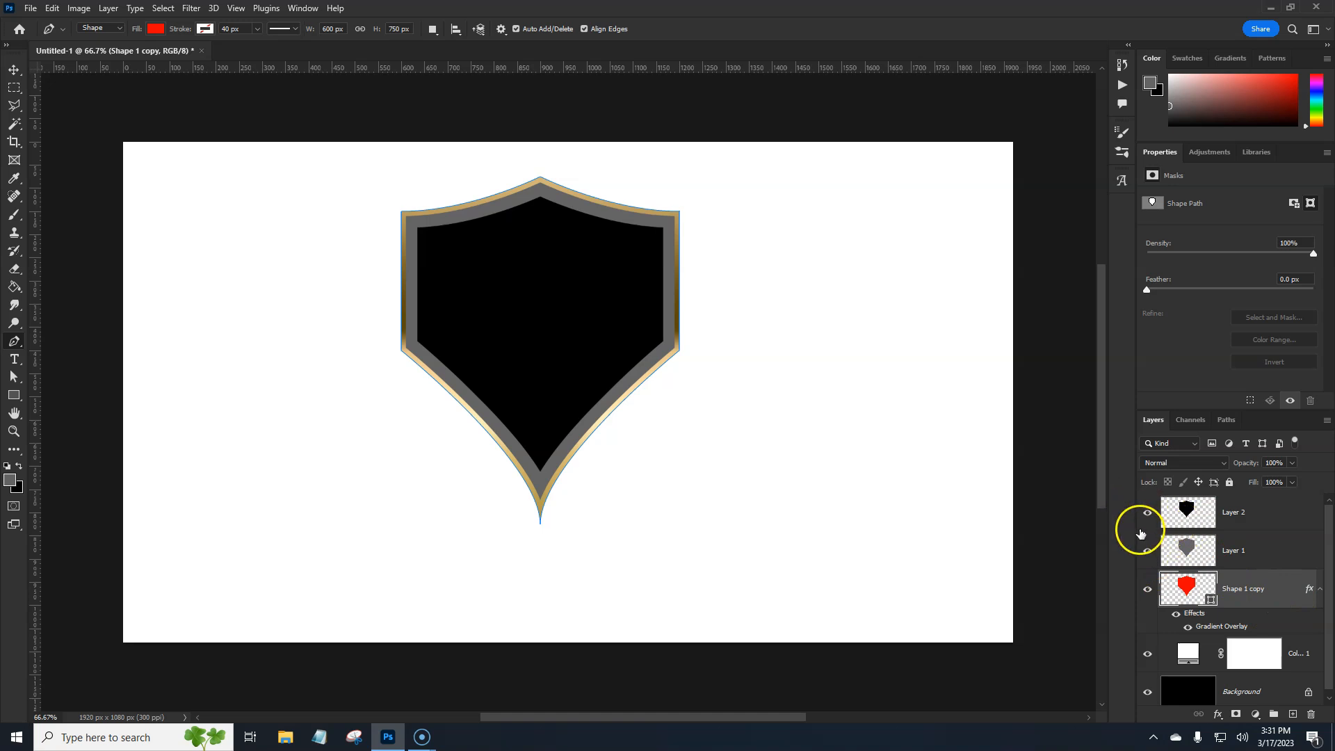
click(1277, 556)
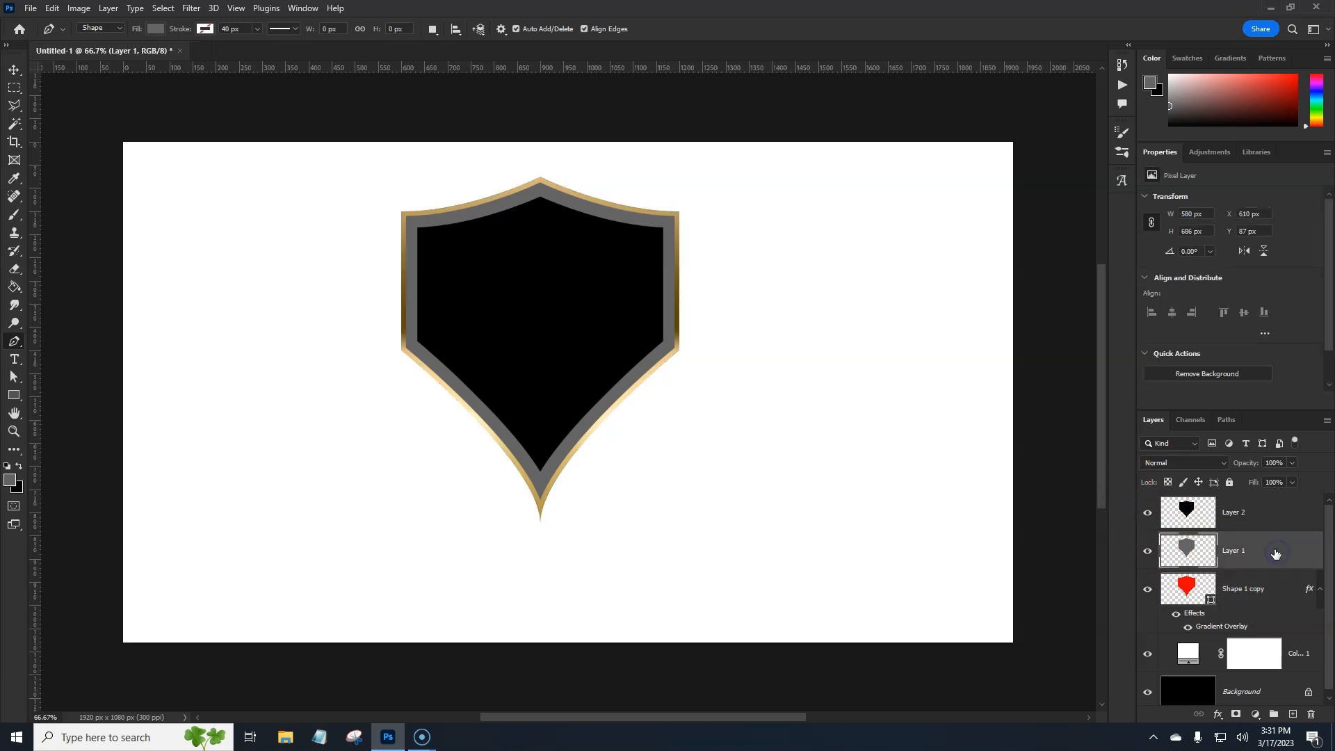
shift+click(1268, 518)
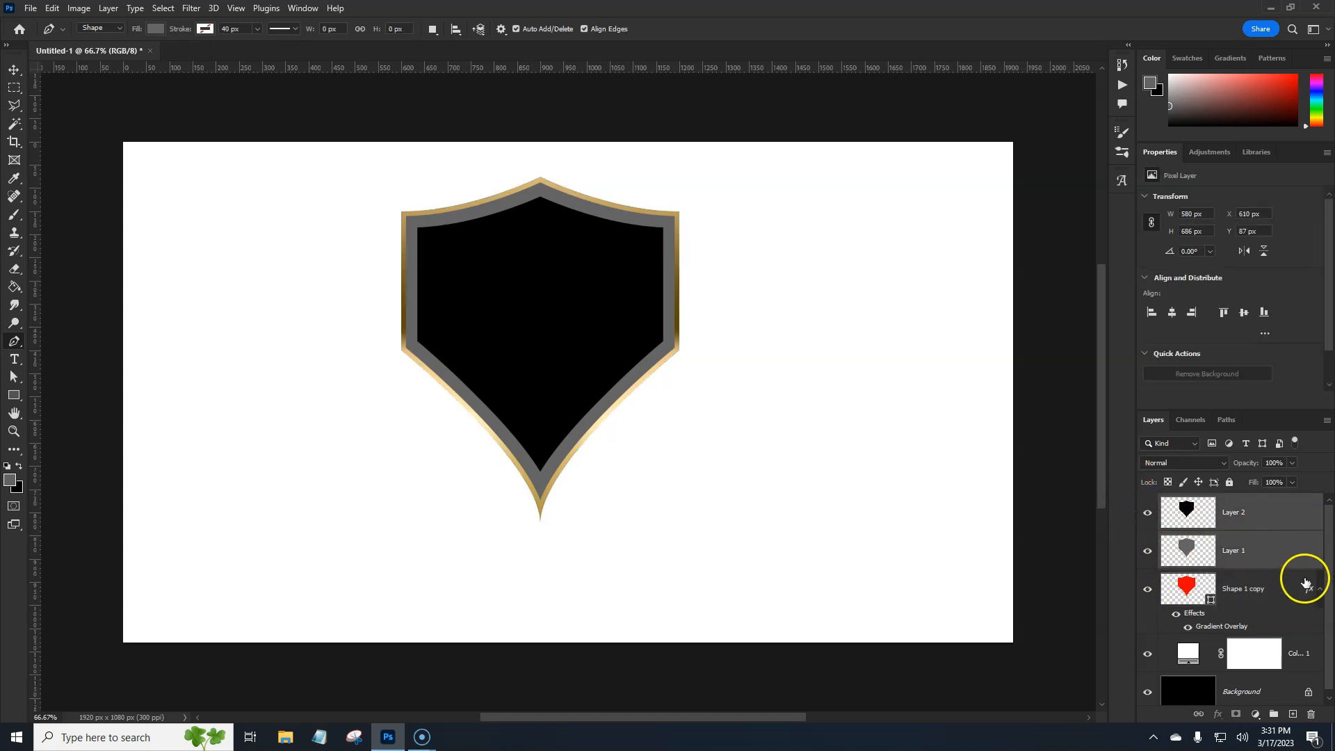
drag(1304, 565, 1306, 520)
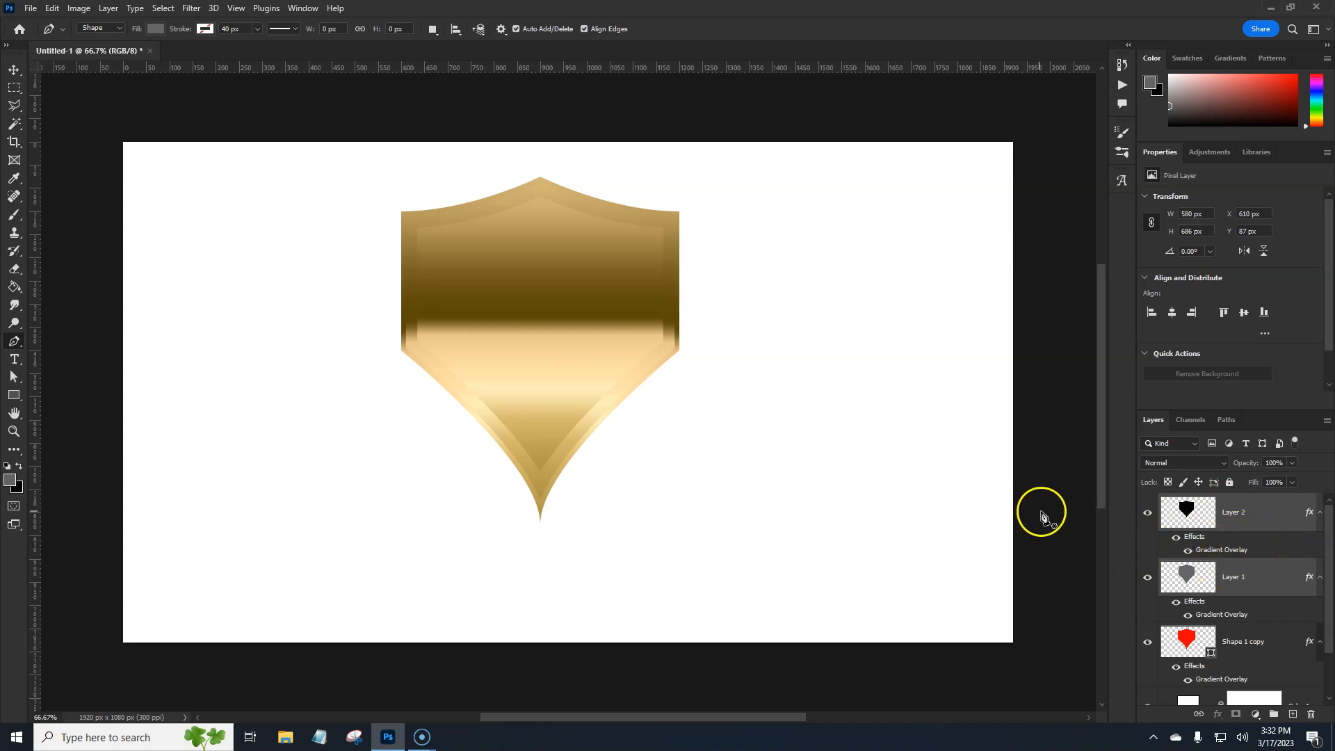
Enable Bevel & Emboss on Layer 1 and add a default Drop Shadow with global light off, size 40 px and opacity 61%
click(1267, 580)
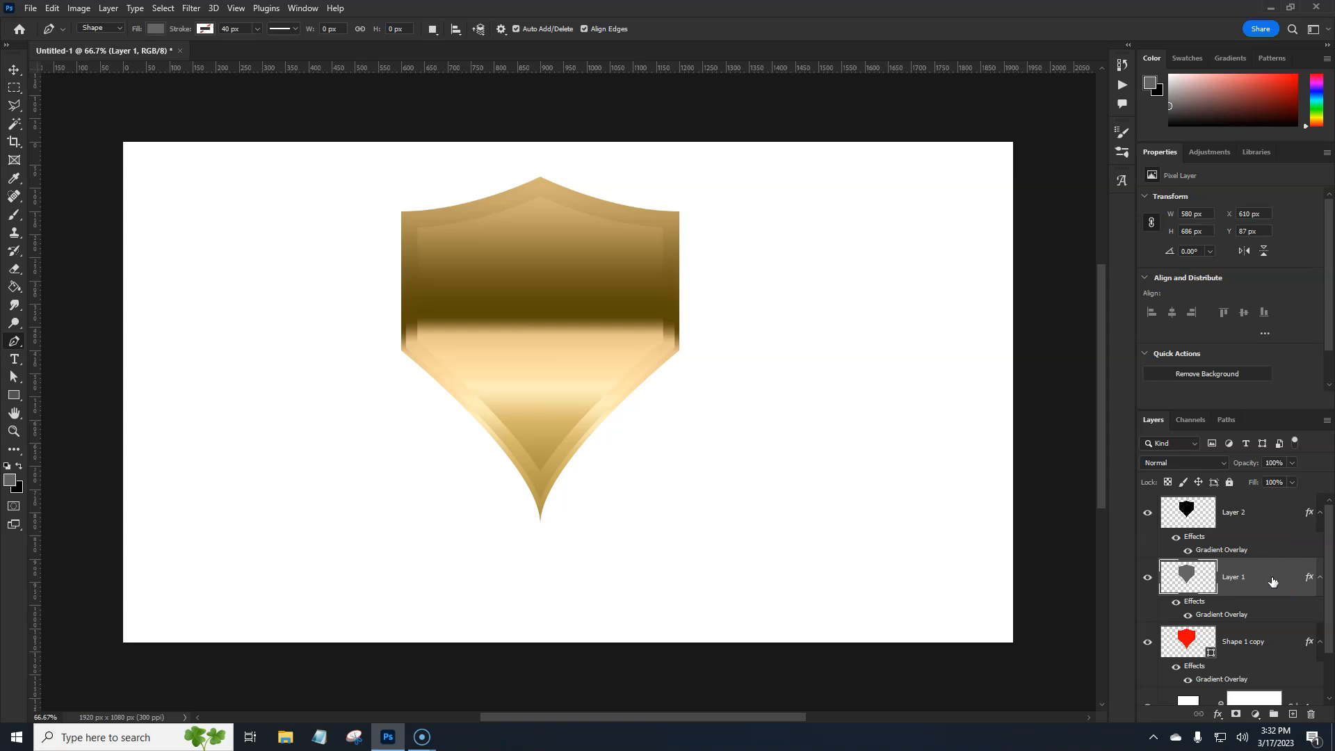
double_click(1271, 581)
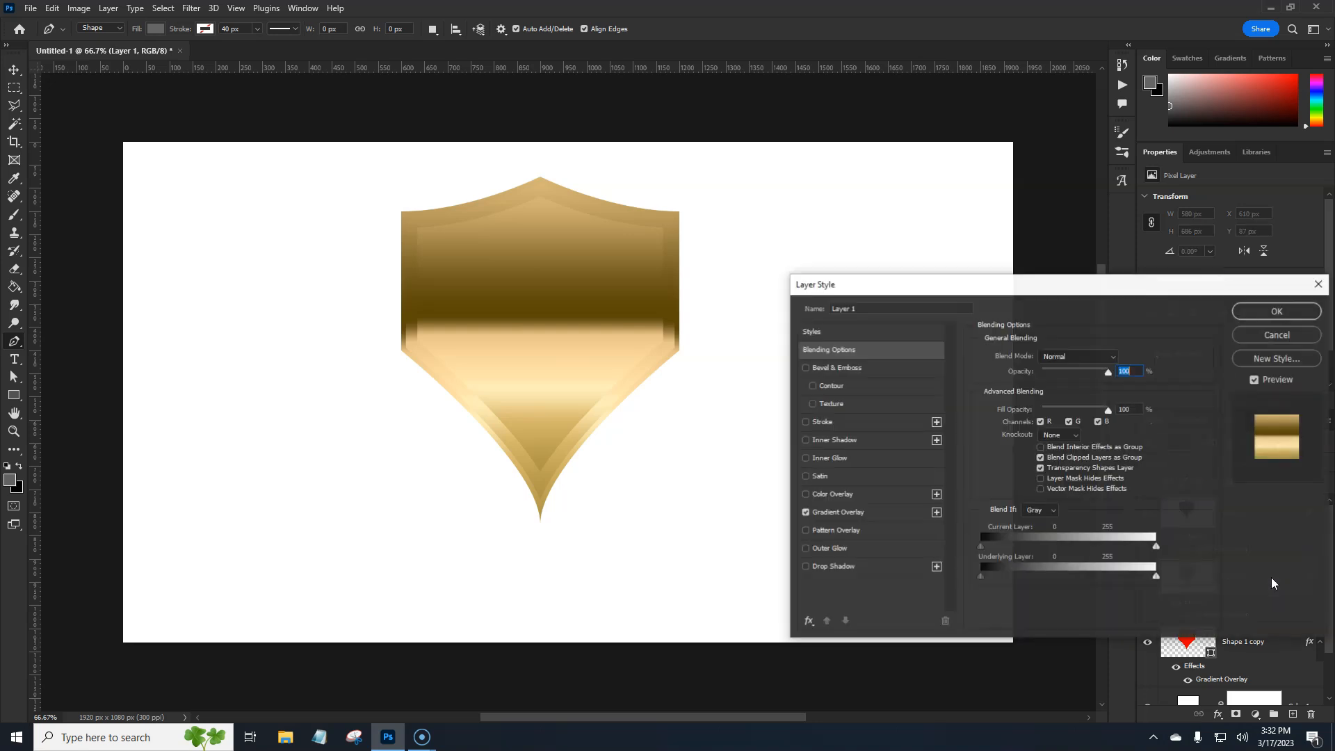
click(848, 371)
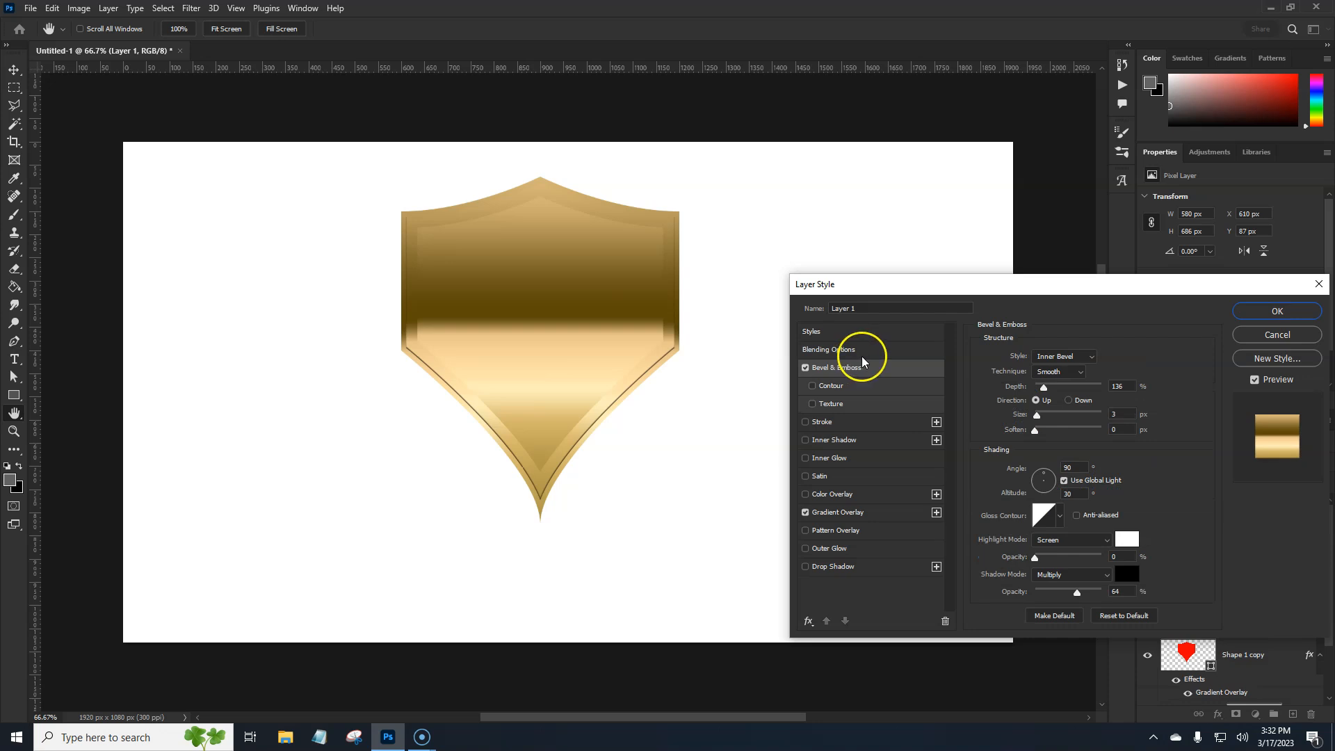
click(848, 568)
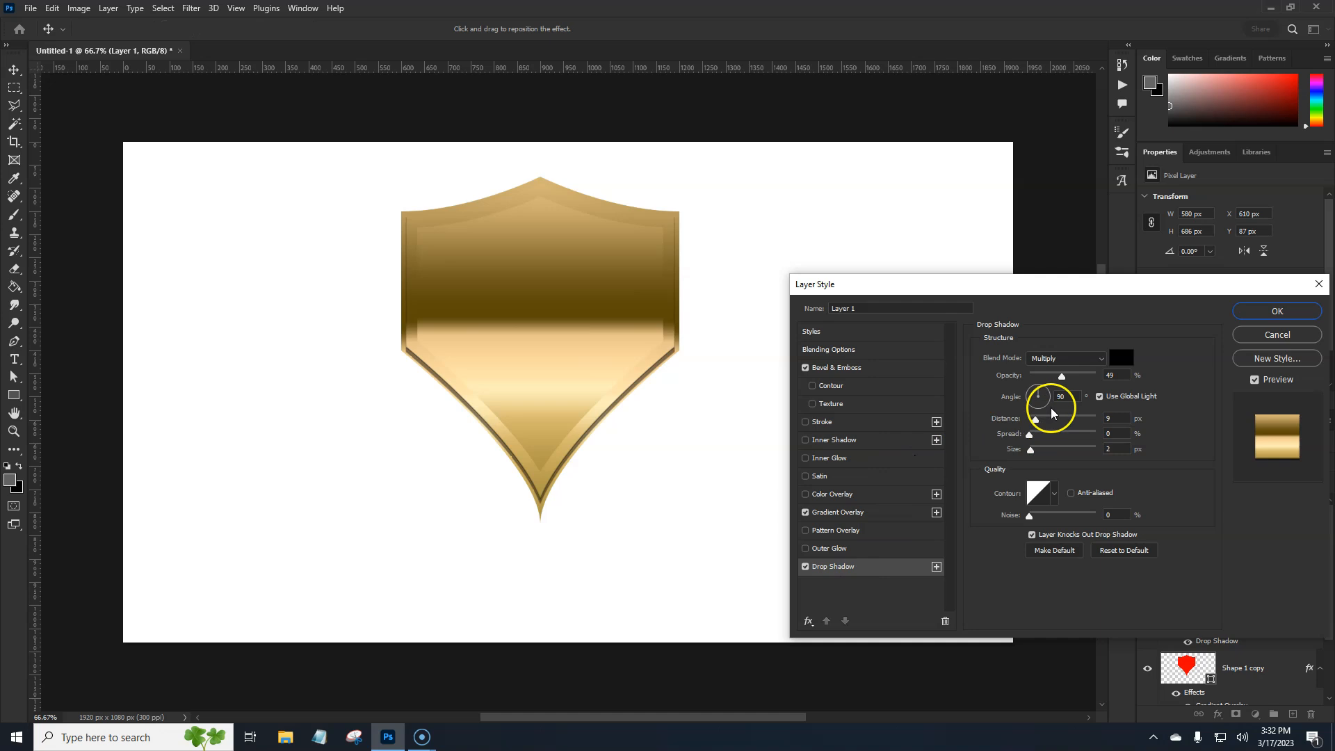
click(1120, 551)
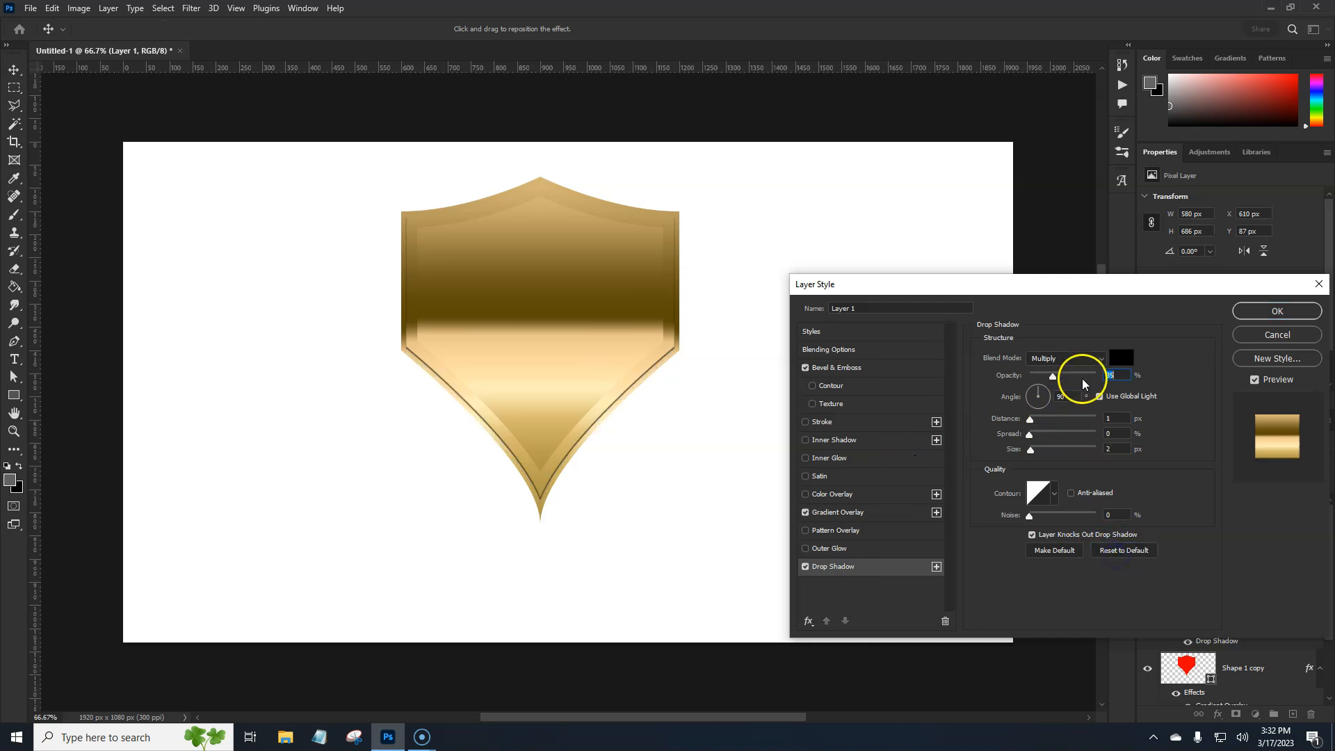
click(1099, 396)
drag(1031, 449, 1041, 457)
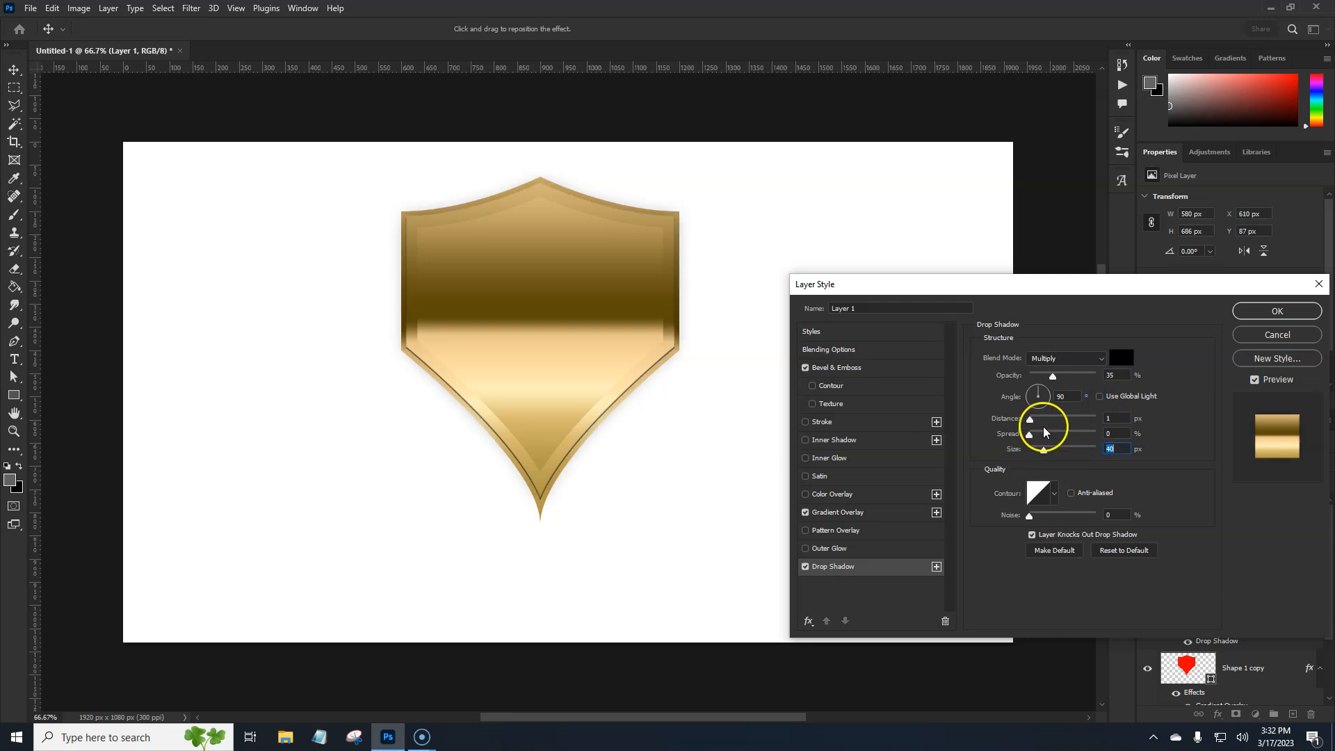
drag(1069, 379, 1077, 379)
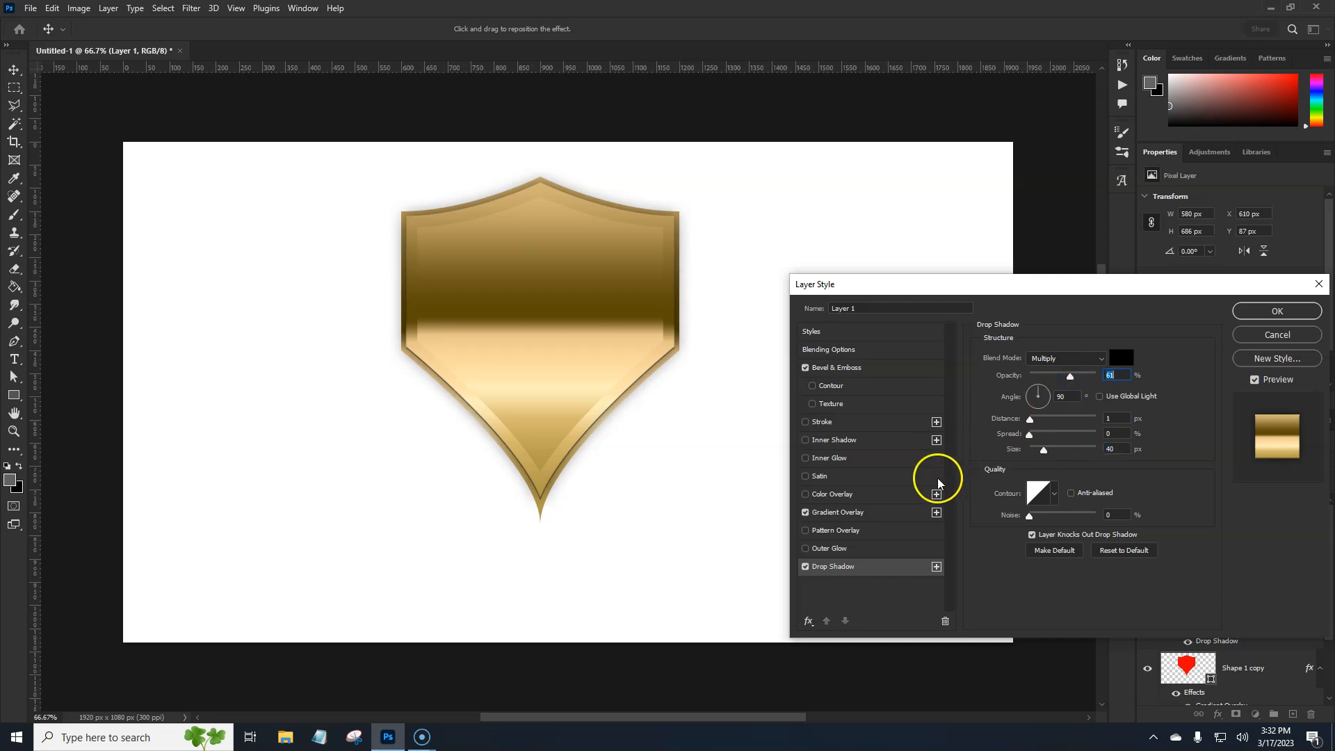
Set Layer 1's Bevel & Emboss to size 2 px, highlight opacity 100% and shadow opacity 93%, and apply the layer style
click(838, 367)
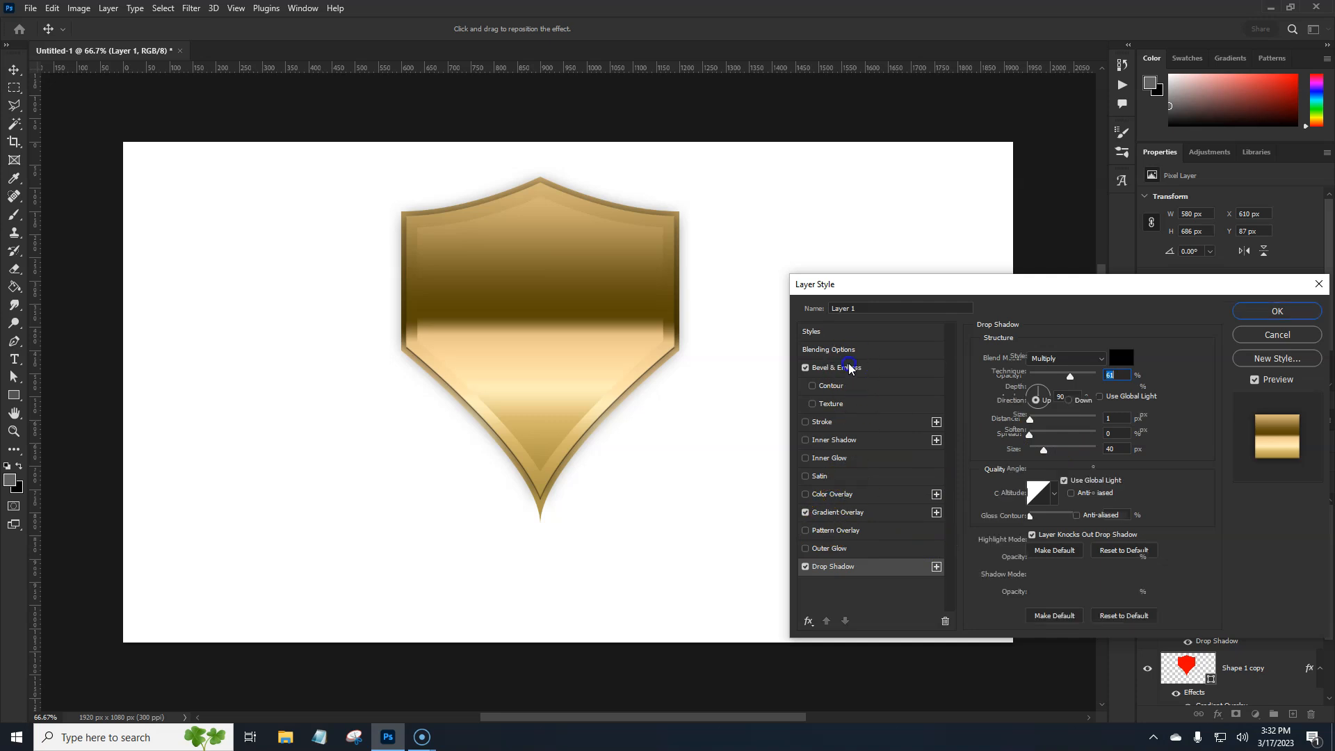
mouse_move(1039, 415)
mouse_down()
mouse_move(1055, 416)
mouse_move(1035, 415)
mouse_up()
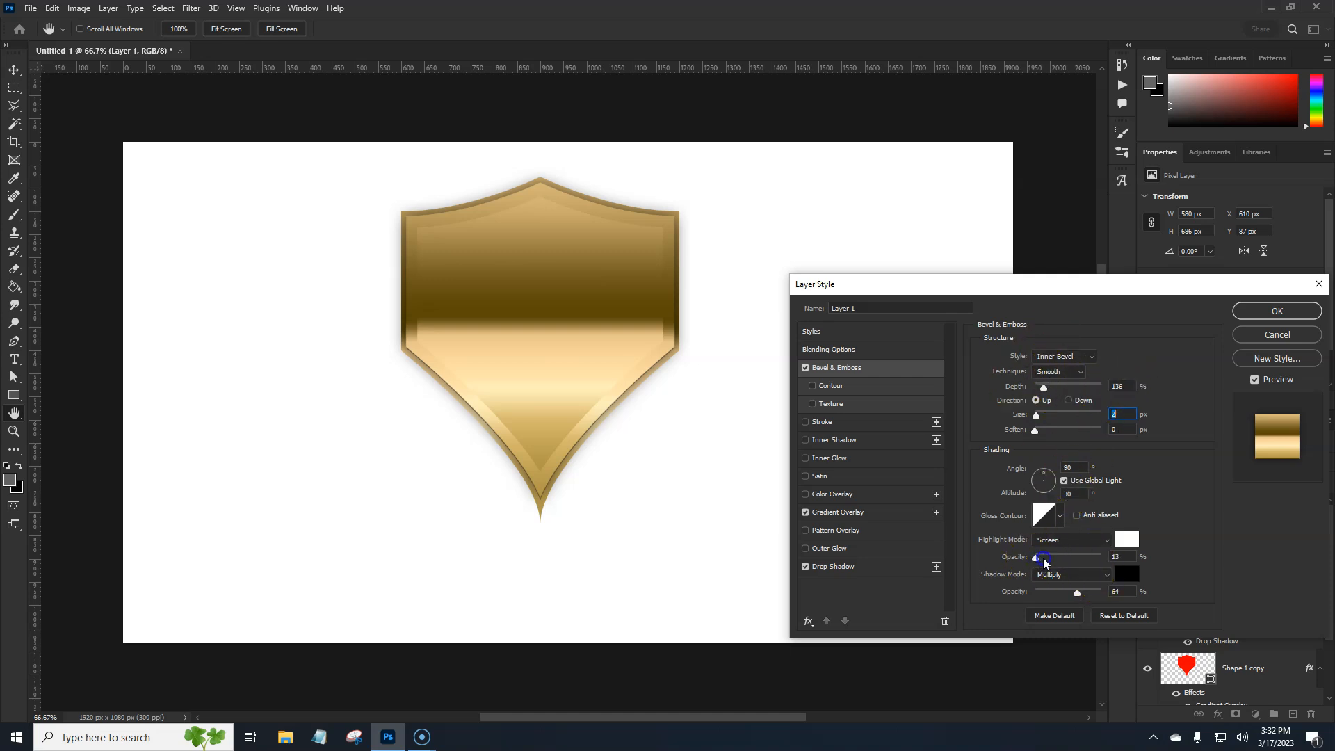
drag(1088, 561, 1035, 560)
drag(1042, 558, 1042, 564)
mouse_move(1076, 591)
mouse_down()
mouse_move(1103, 588)
mouse_move(1014, 597)
mouse_move(1088, 600)
mouse_up()
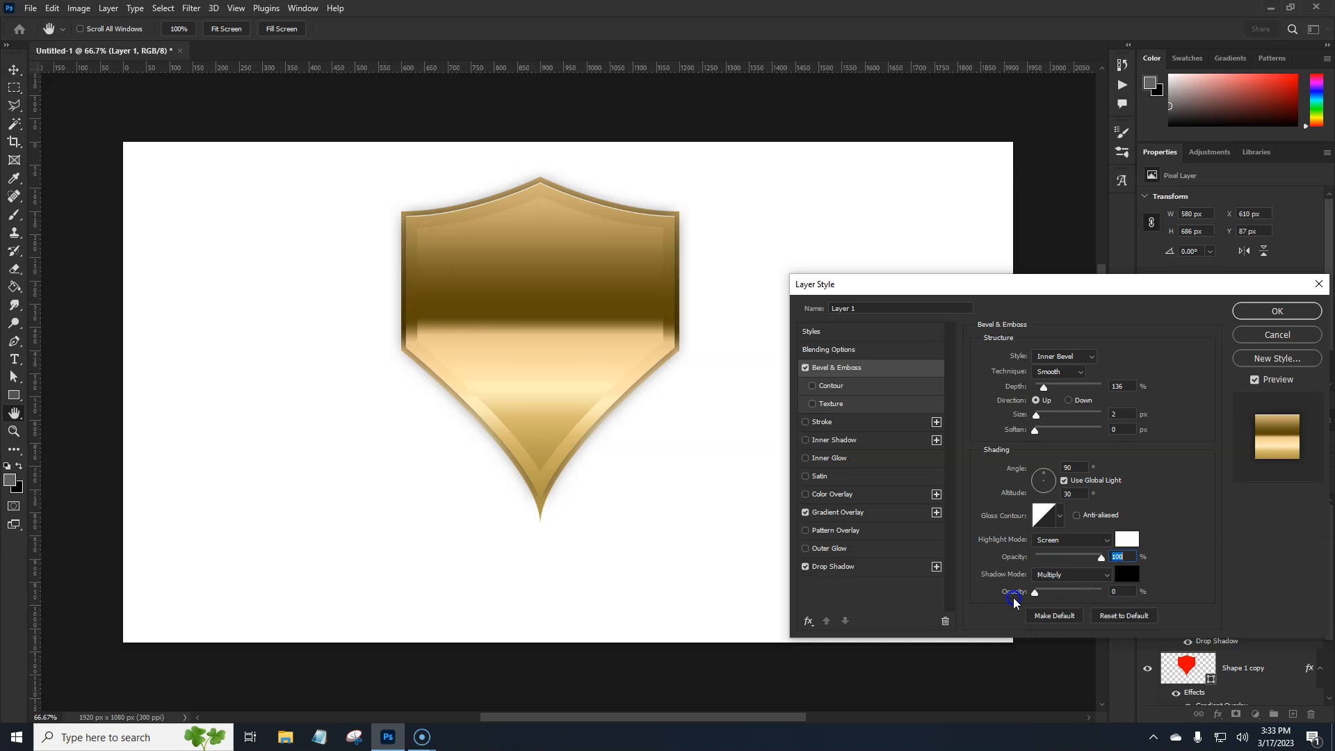
drag(1093, 595, 1100, 595)
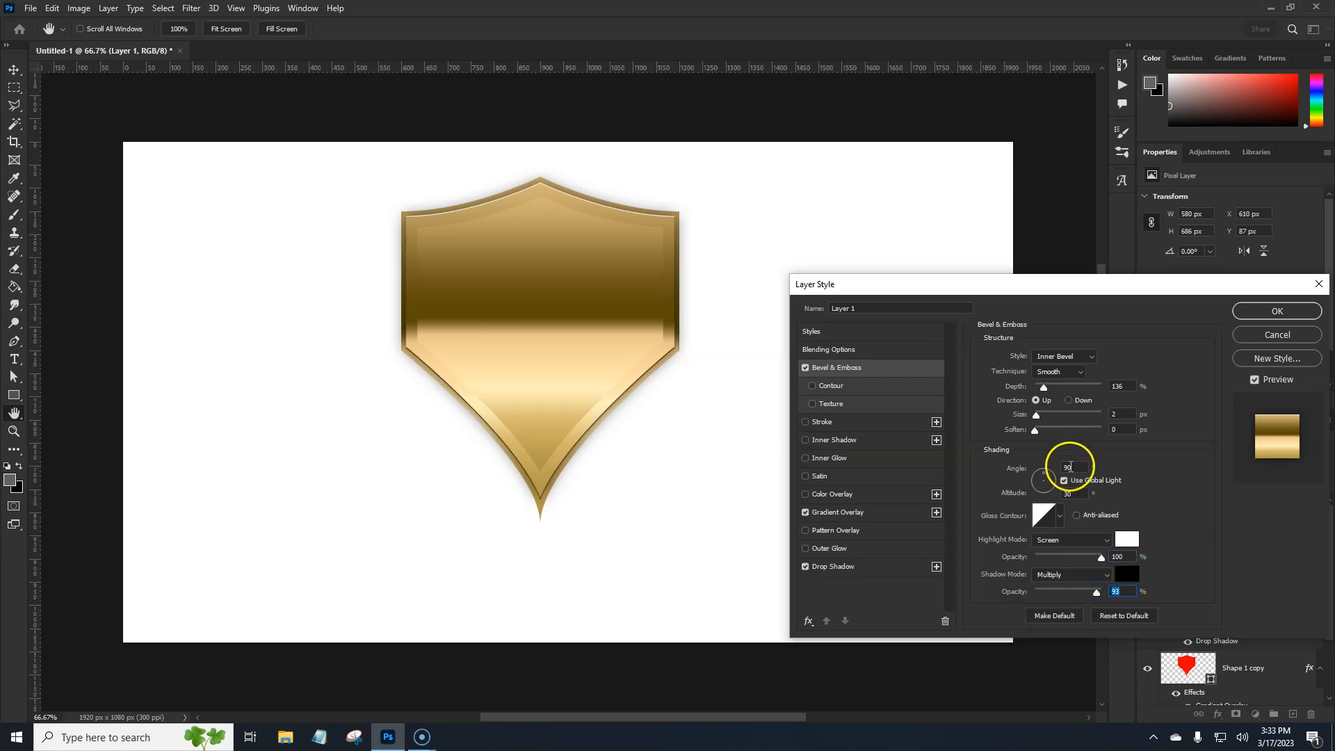
click(1279, 310)
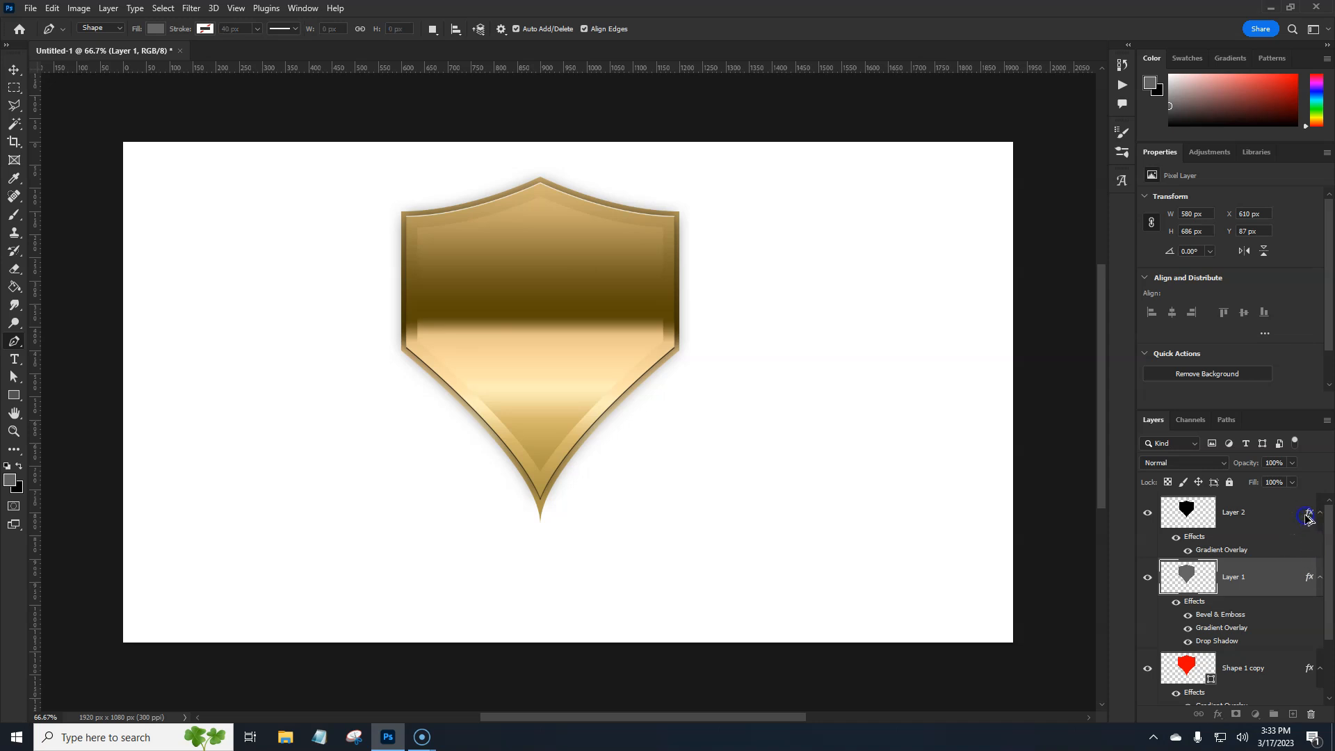
Copy Layer 1's effects onto Layer 2, set Layer 2's Bevel & Emboss direction to Down and adjust its size slightly
drag(1307, 518, 1305, 519)
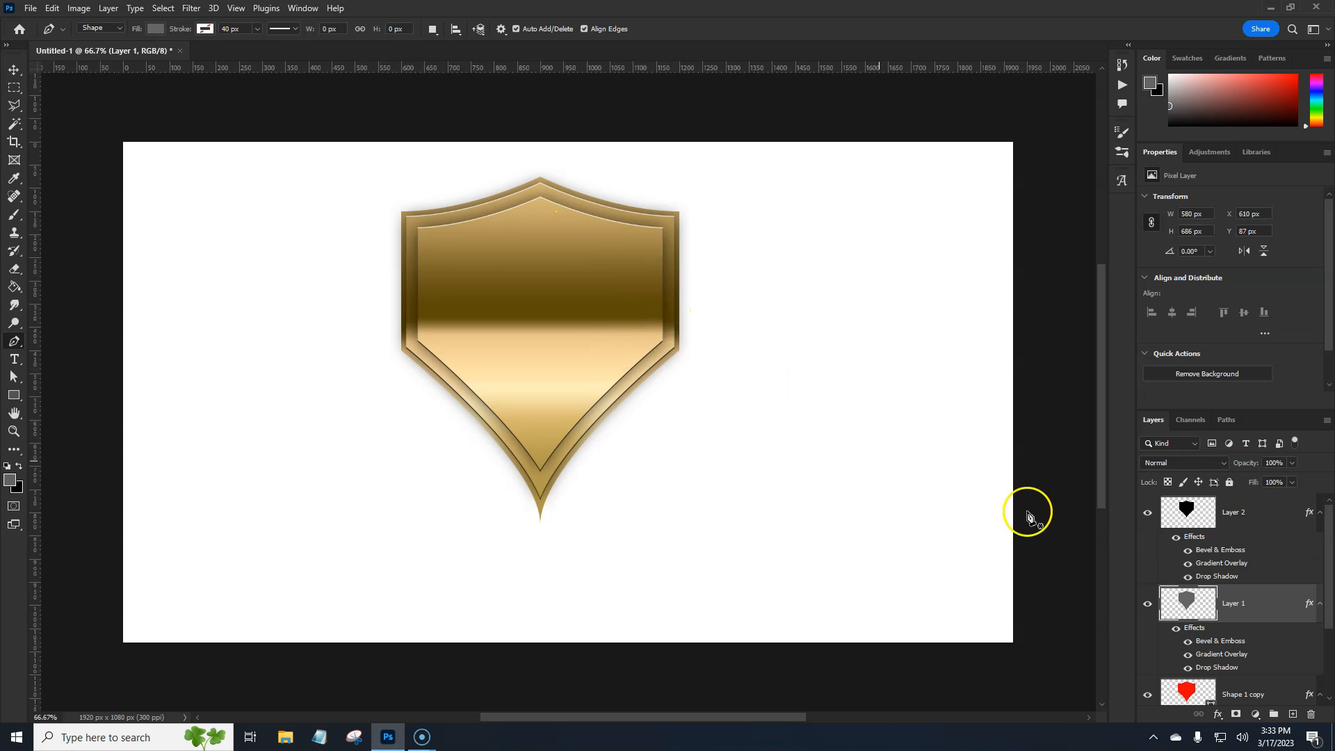
click(1216, 554)
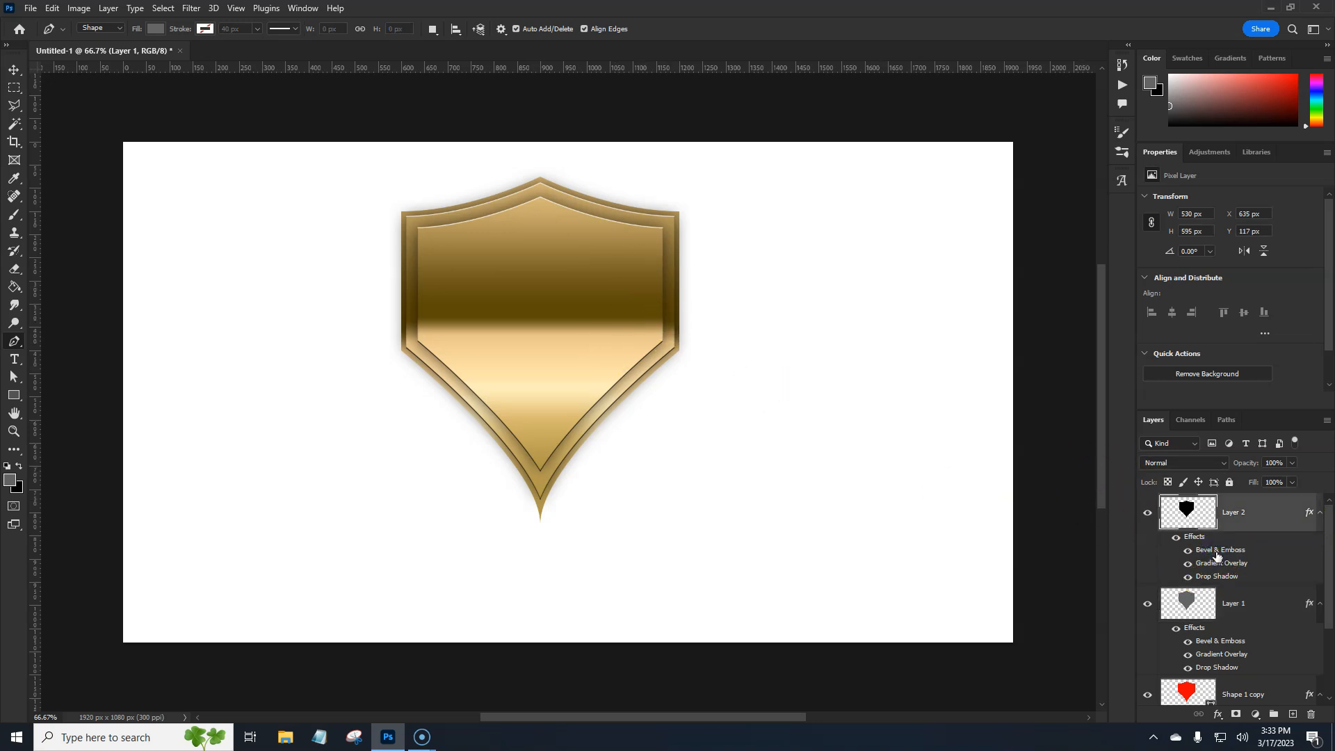
double_click(1216, 554)
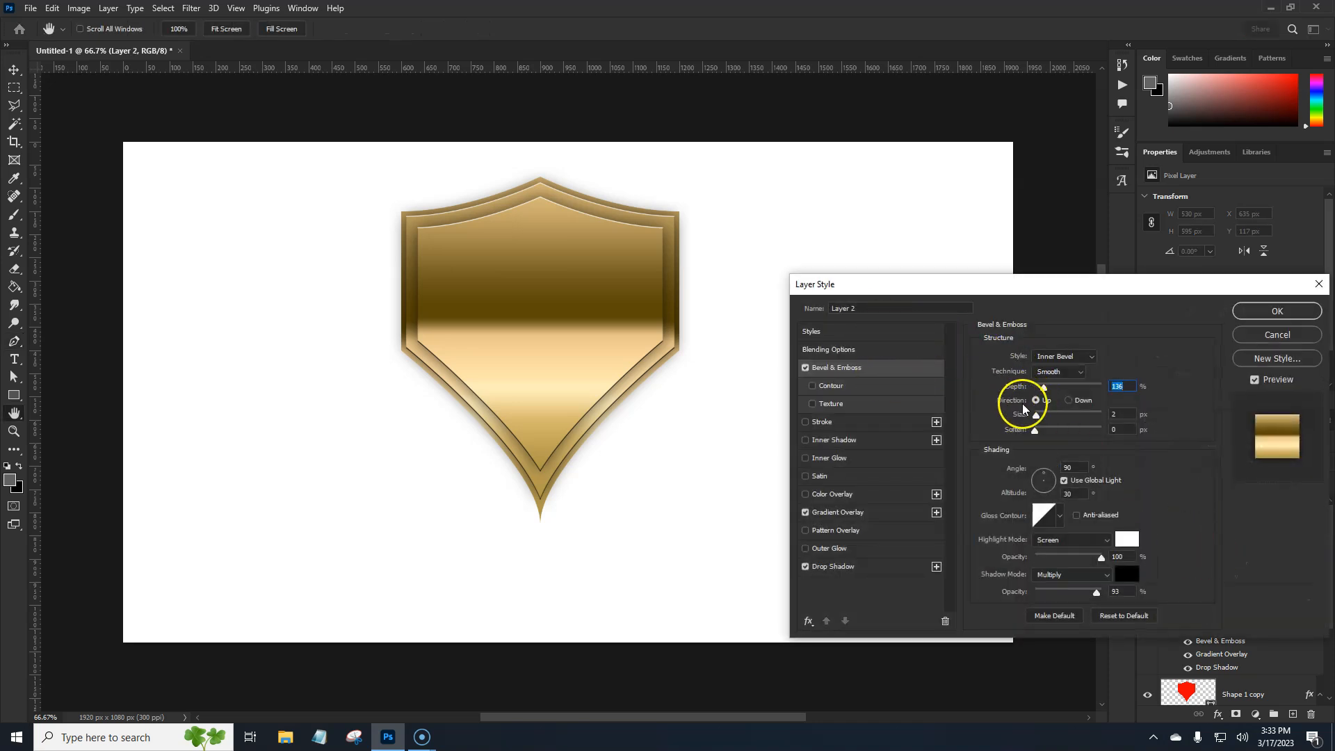
click(1069, 401)
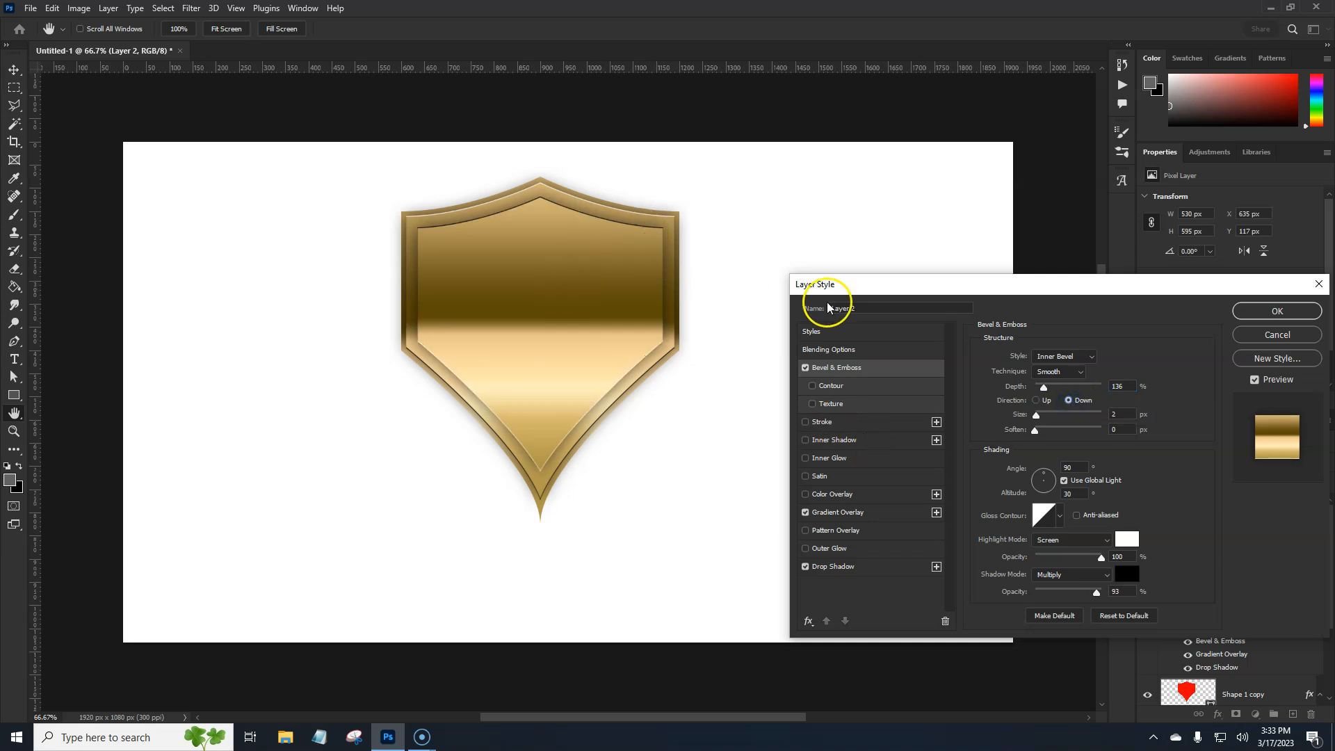
drag(1036, 415, 1038, 417)
Set Layer 2's Drop Shadow size to 38 px and add an Inner Shadow with opacity 100% and size 18 px
click(839, 567)
mouse_move(1043, 449)
mouse_down()
mouse_move(1055, 446)
mouse_move(1044, 454)
mouse_up()
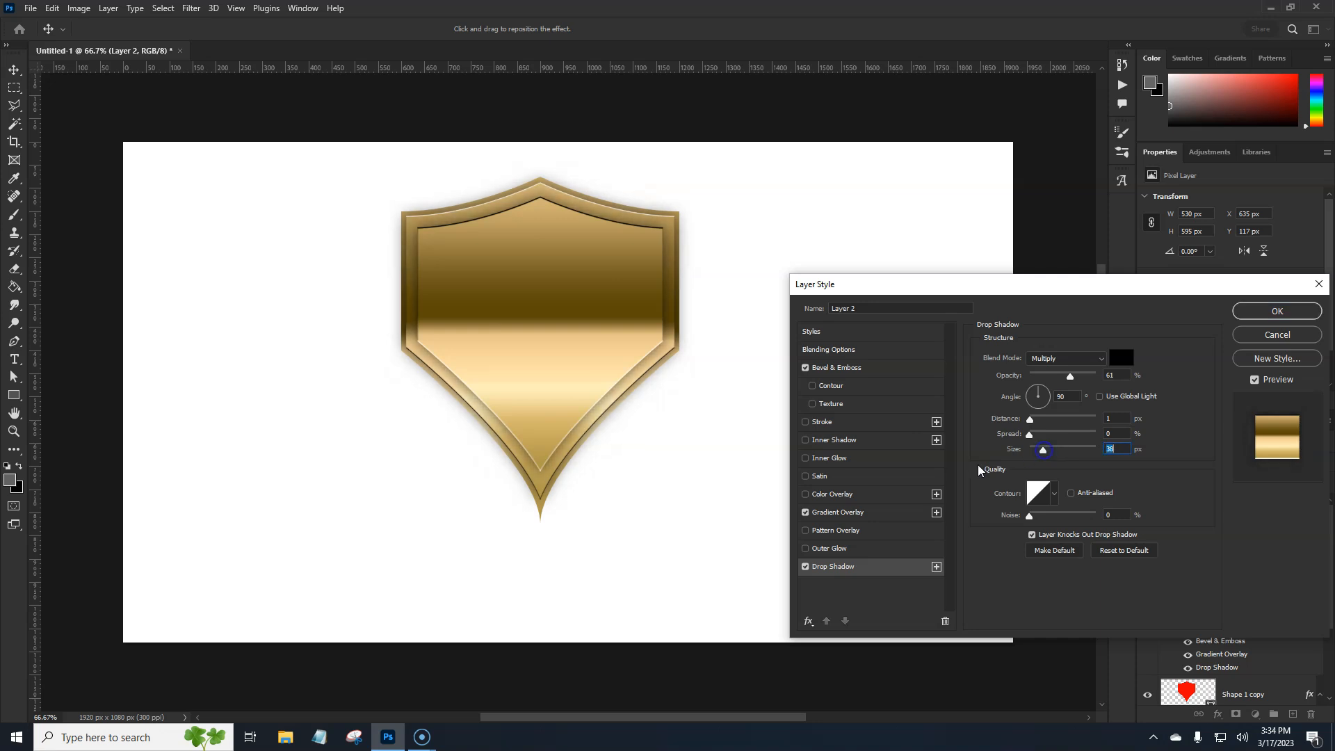
click(841, 439)
mouse_move(1071, 449)
mouse_down()
mouse_move(1040, 453)
mouse_move(1043, 422)
mouse_move(1024, 422)
mouse_move(1088, 435)
mouse_move(1022, 438)
mouse_move(1039, 452)
mouse_up()
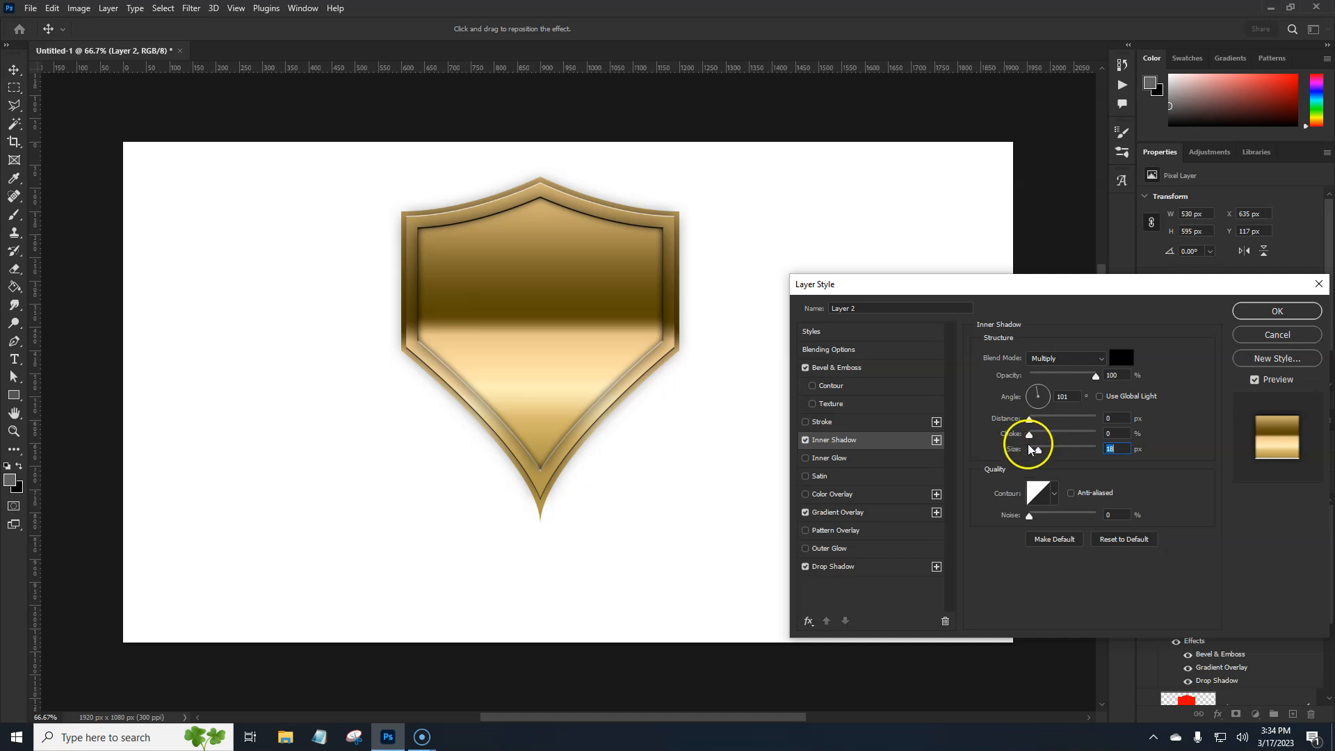
Edit Layer 2's overlay gradient: remove the dark brown stop, move the peach stop to 36 and the pale cream stop to 64
click(850, 514)
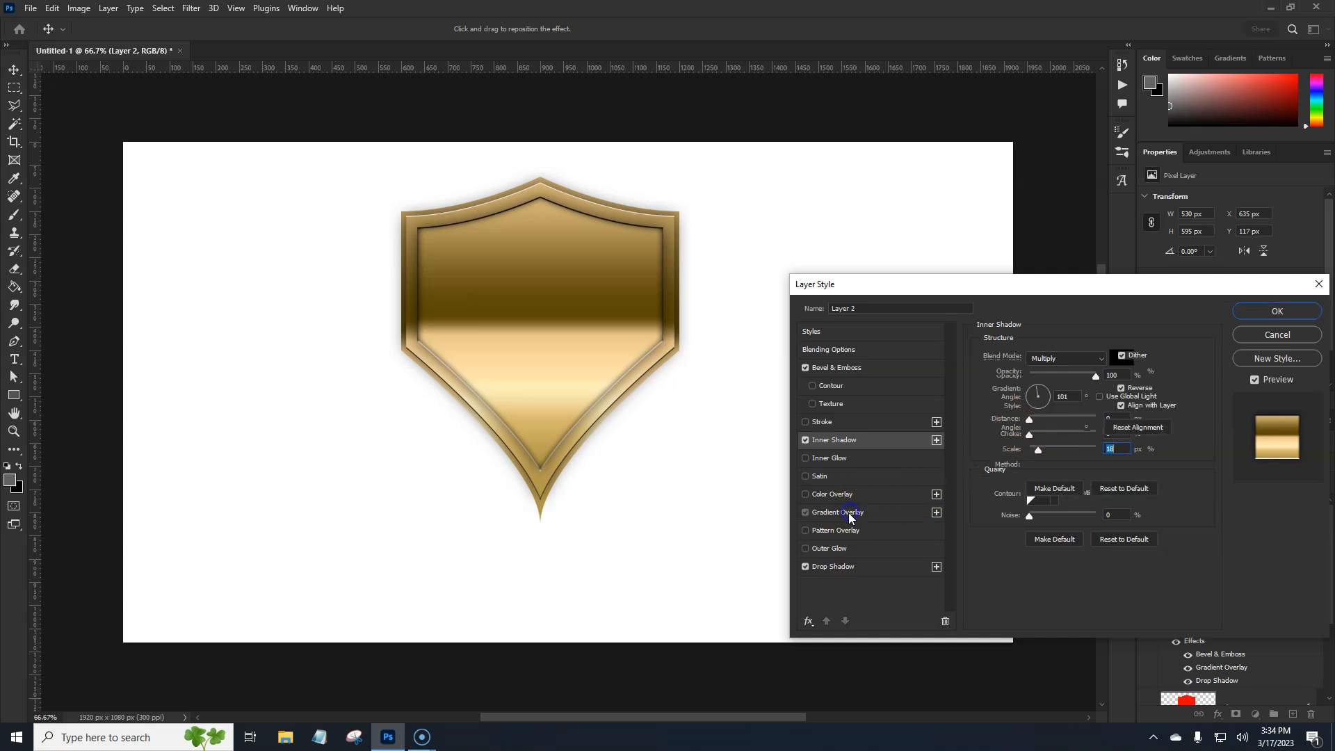
click(1043, 400)
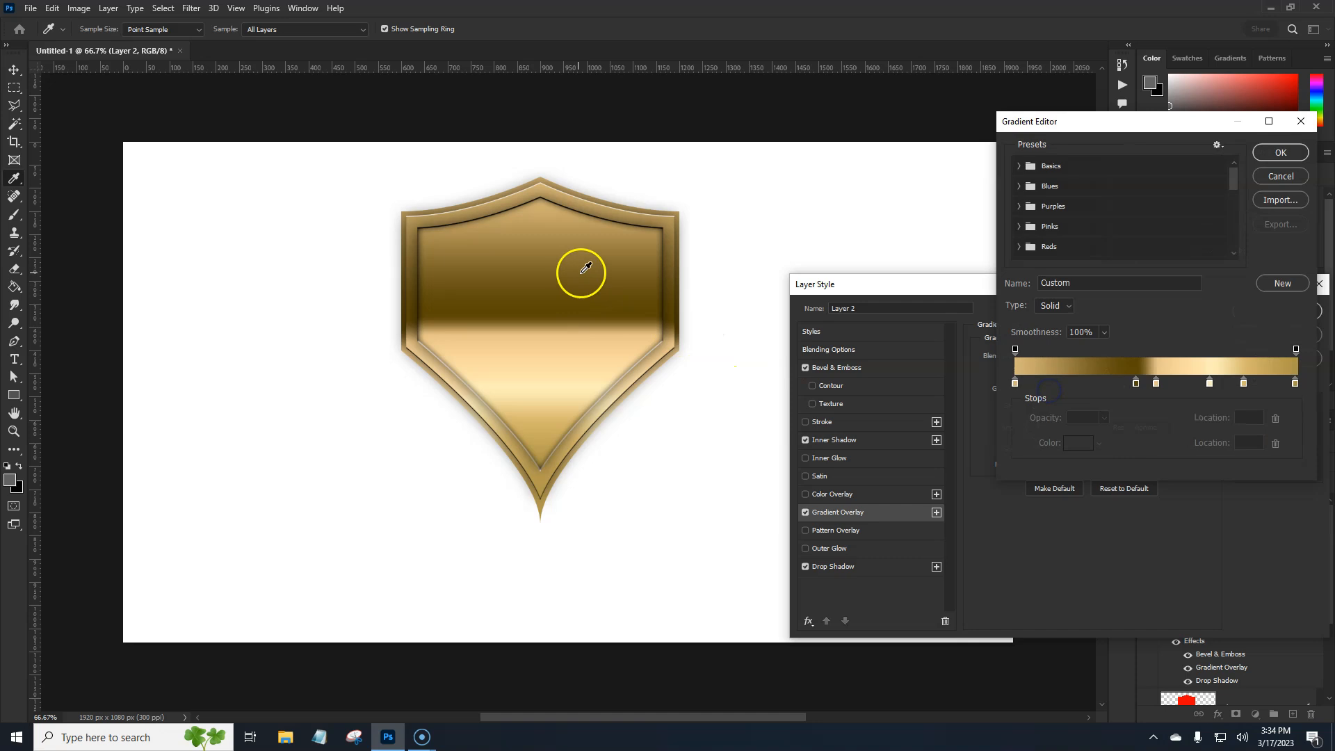
drag(1135, 382, 1133, 415)
click(1156, 383)
click(1208, 382)
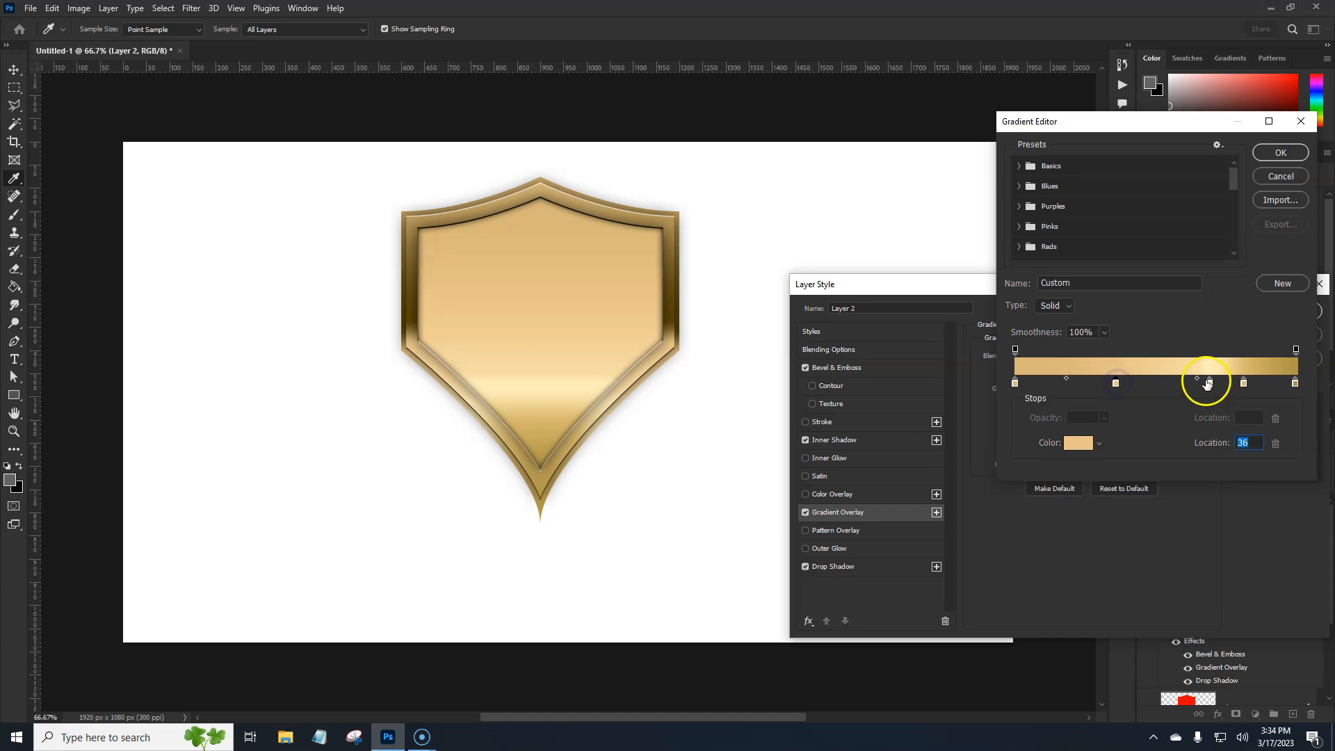
mouse_move(1196, 378)
mouse_down()
mouse_move(1167, 382)
mouse_move(1198, 383)
mouse_up()
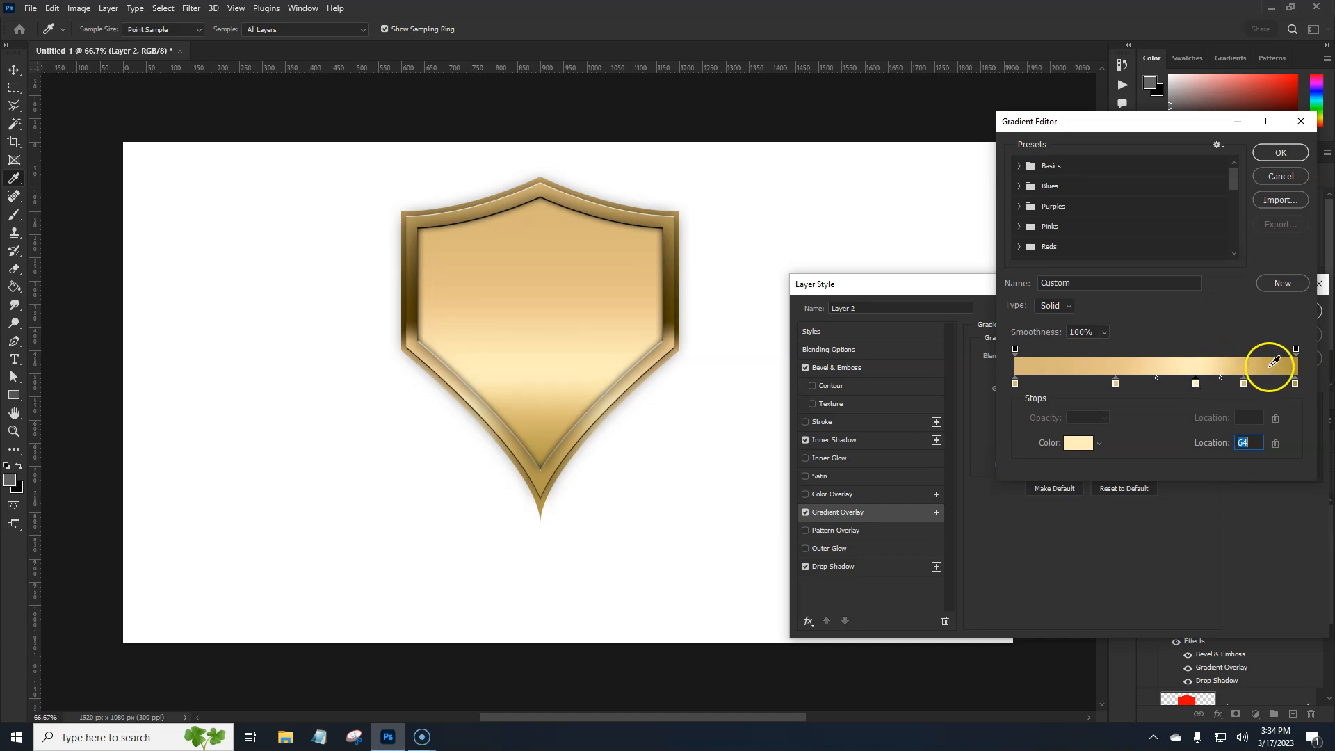
click(1280, 153)
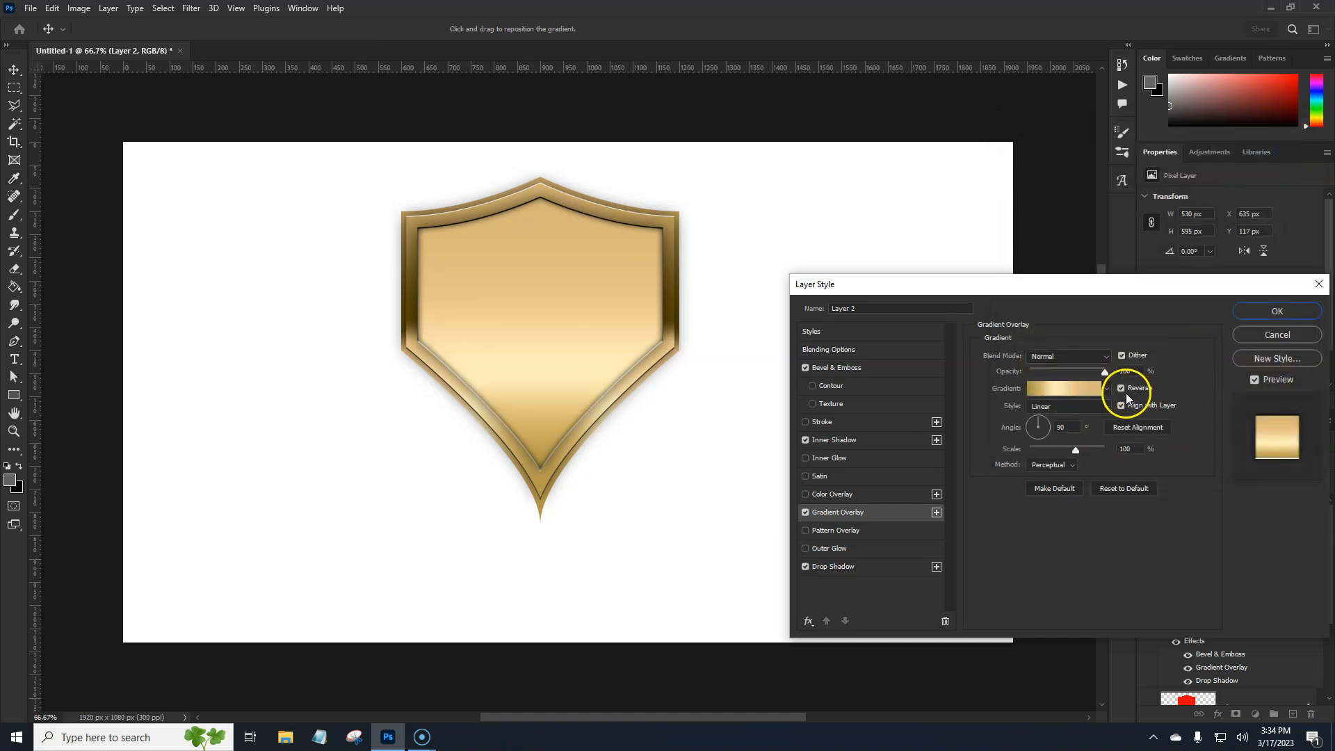
Keep Layer 2's gradient reversed, set its angle to 118°, shift it up and left on the shield, and apply the style
click(1121, 388)
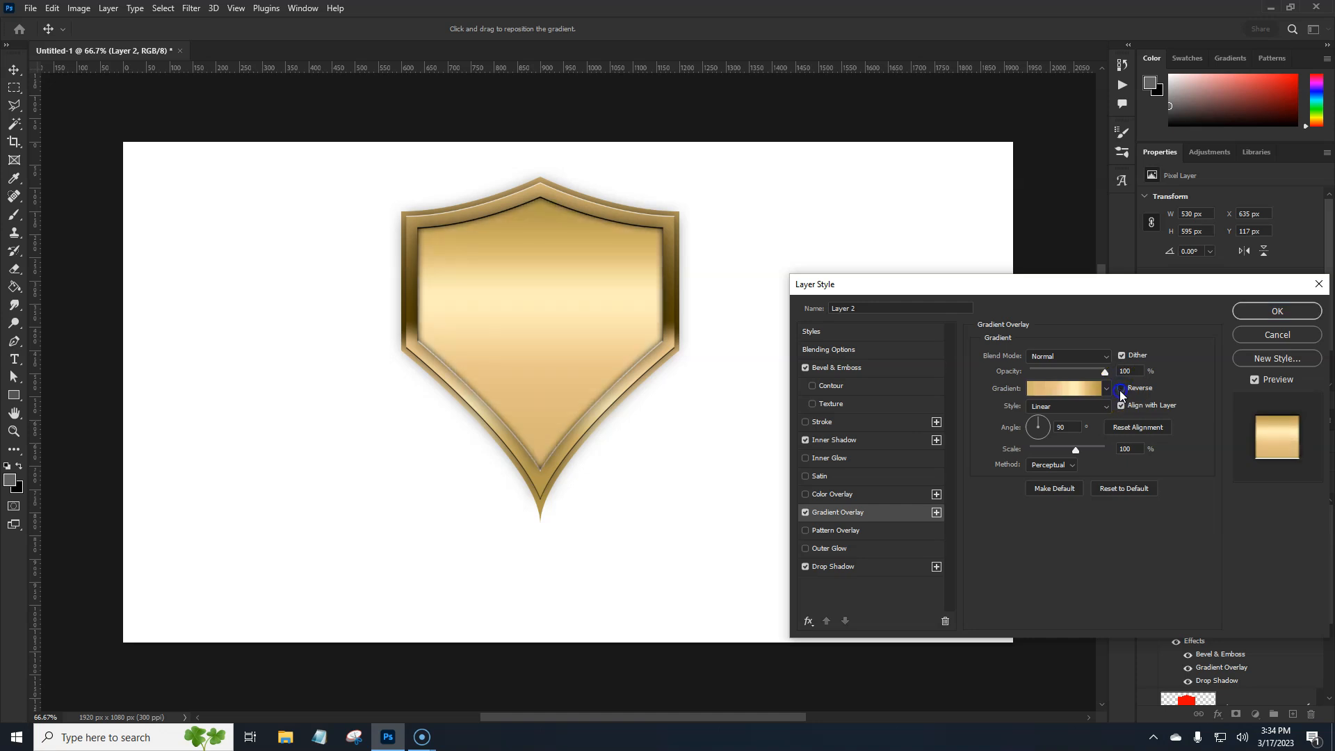
click(1120, 390)
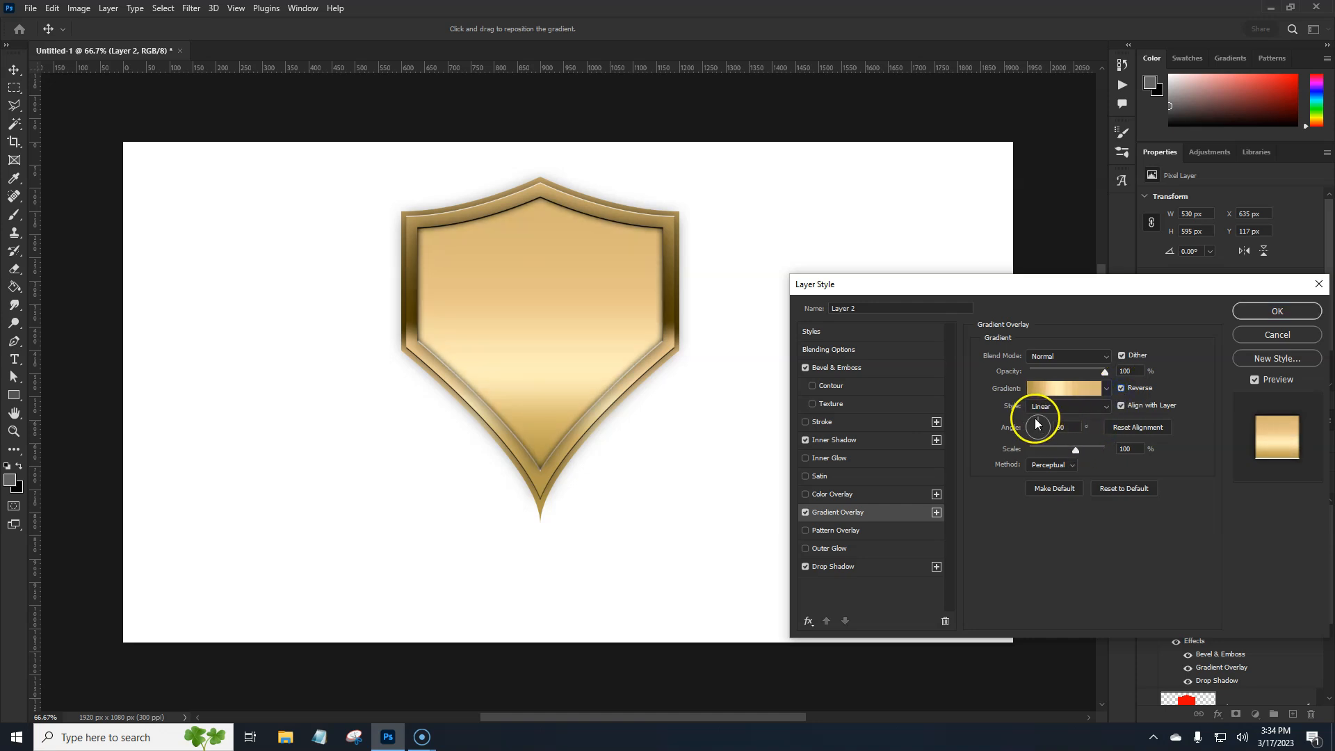
drag(1037, 423, 1035, 422)
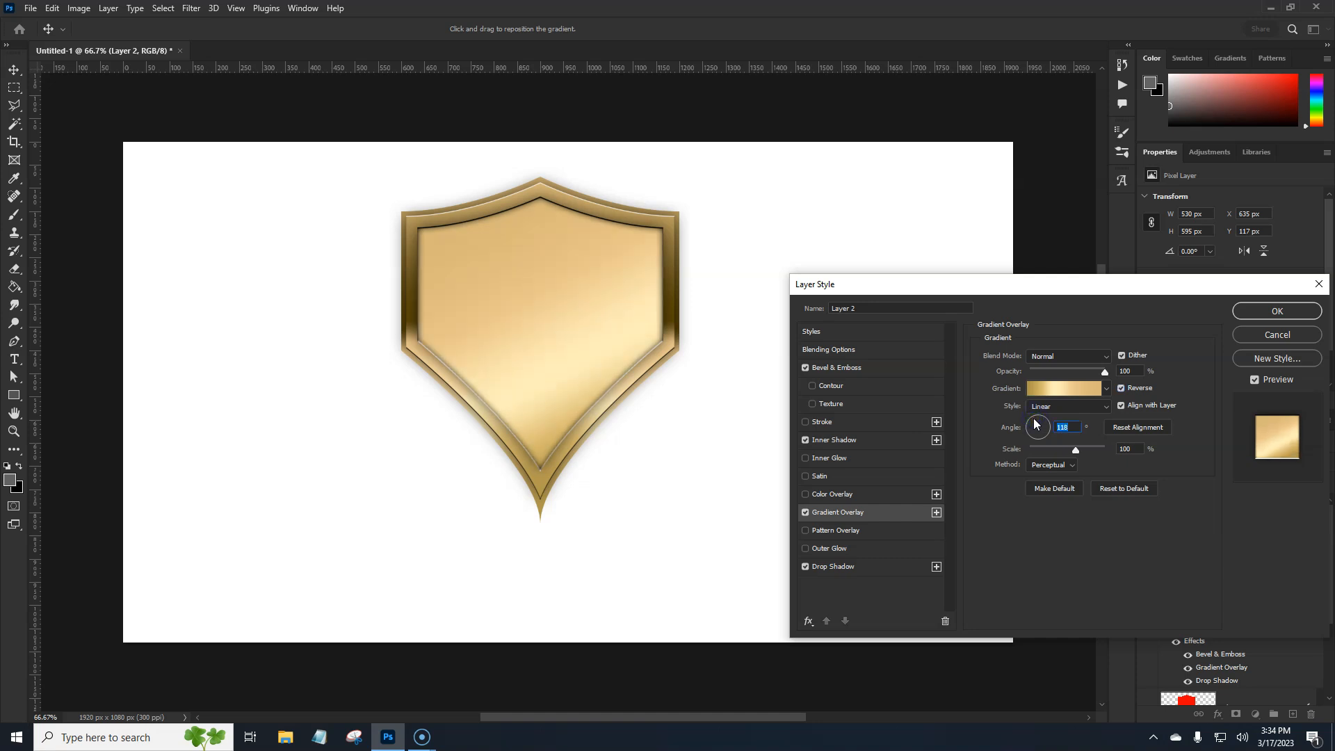
drag(570, 367, 535, 338)
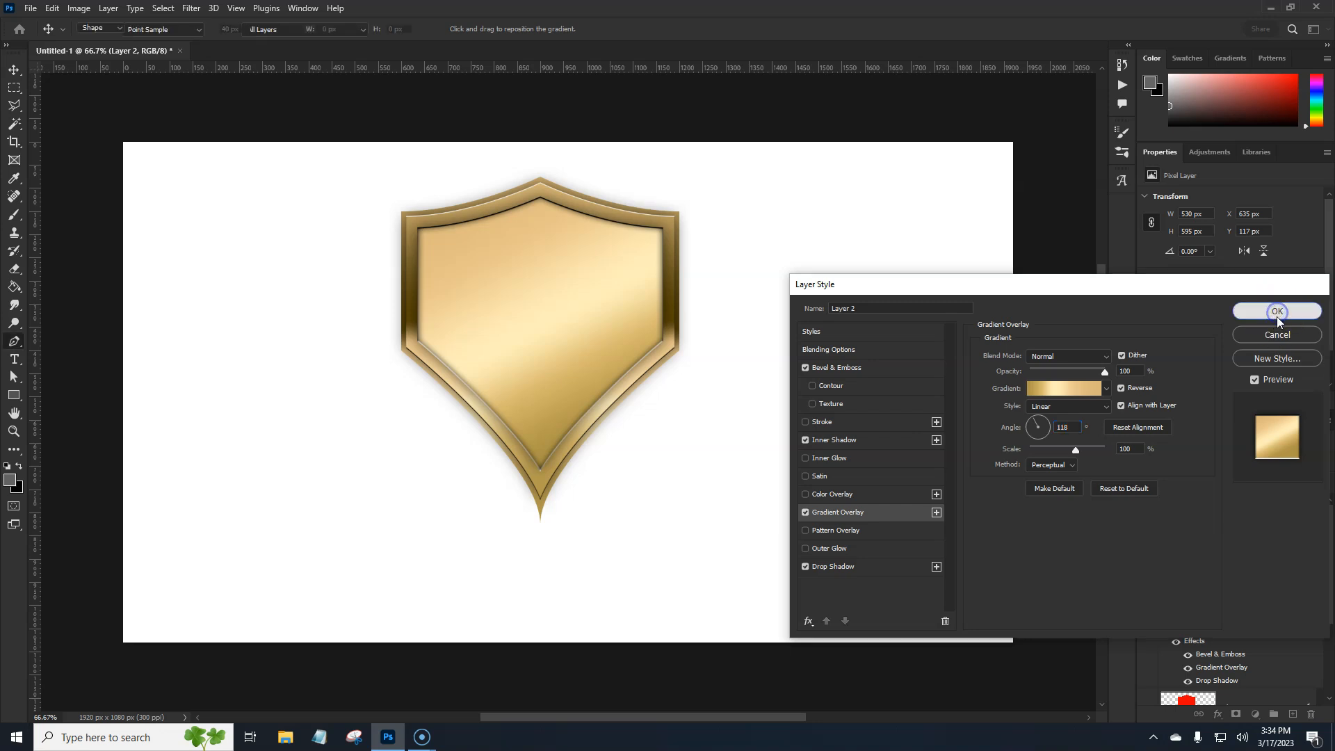
click(1276, 312)
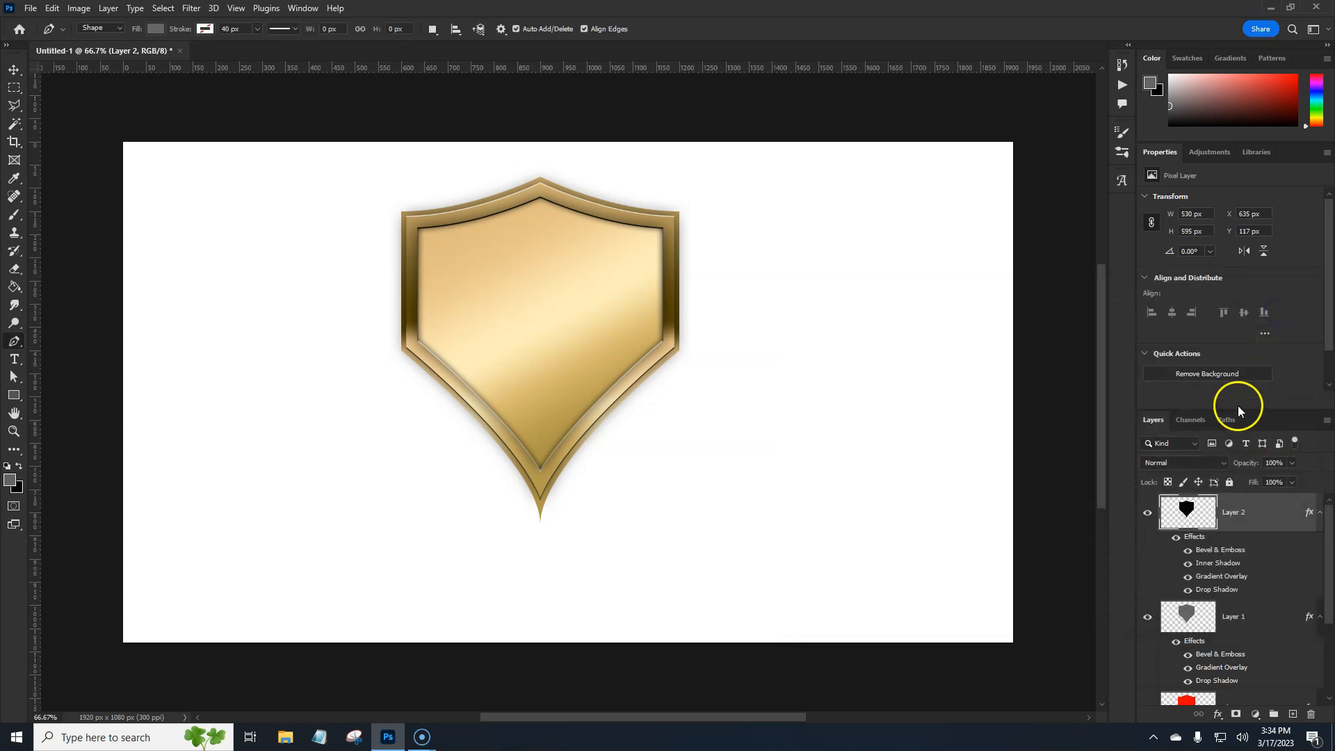
Group Layer 2, Layer 1 and Shape 1 copy into a group named shield
click(1276, 524)
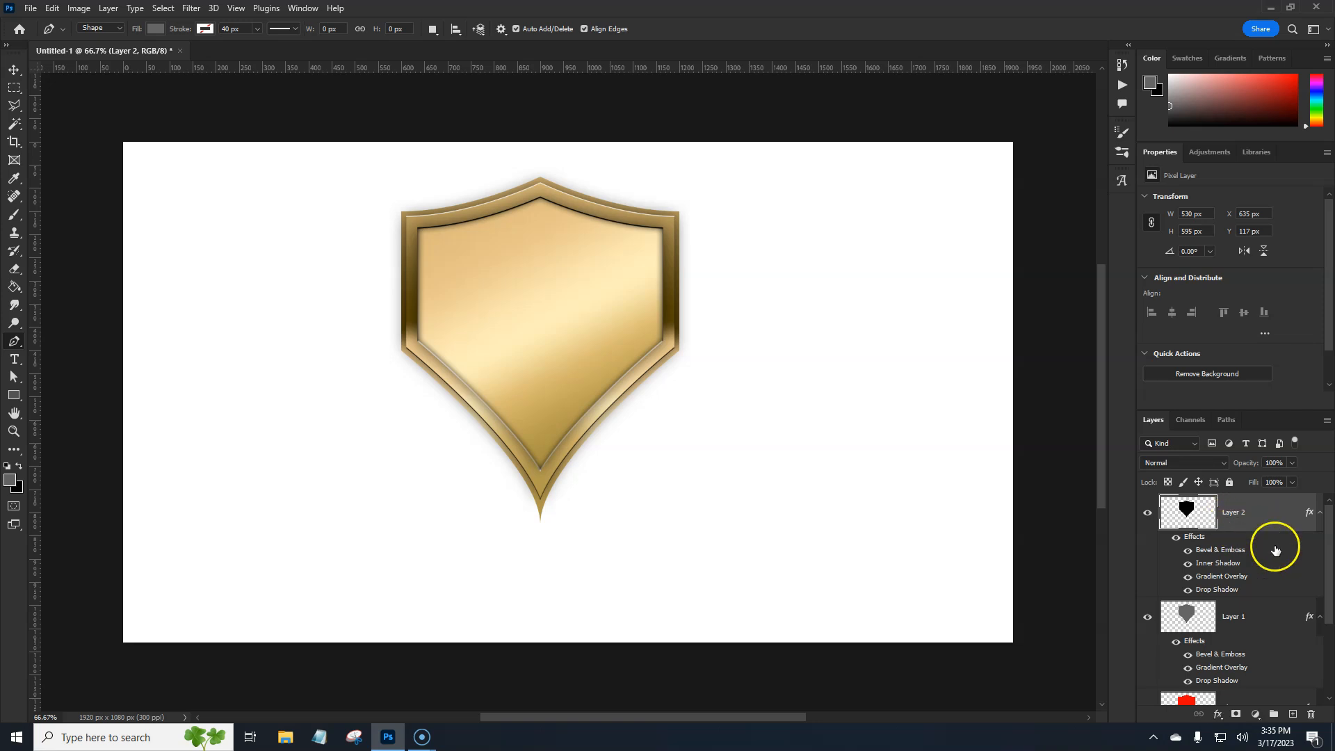
scroll(1274, 549, down, 3)
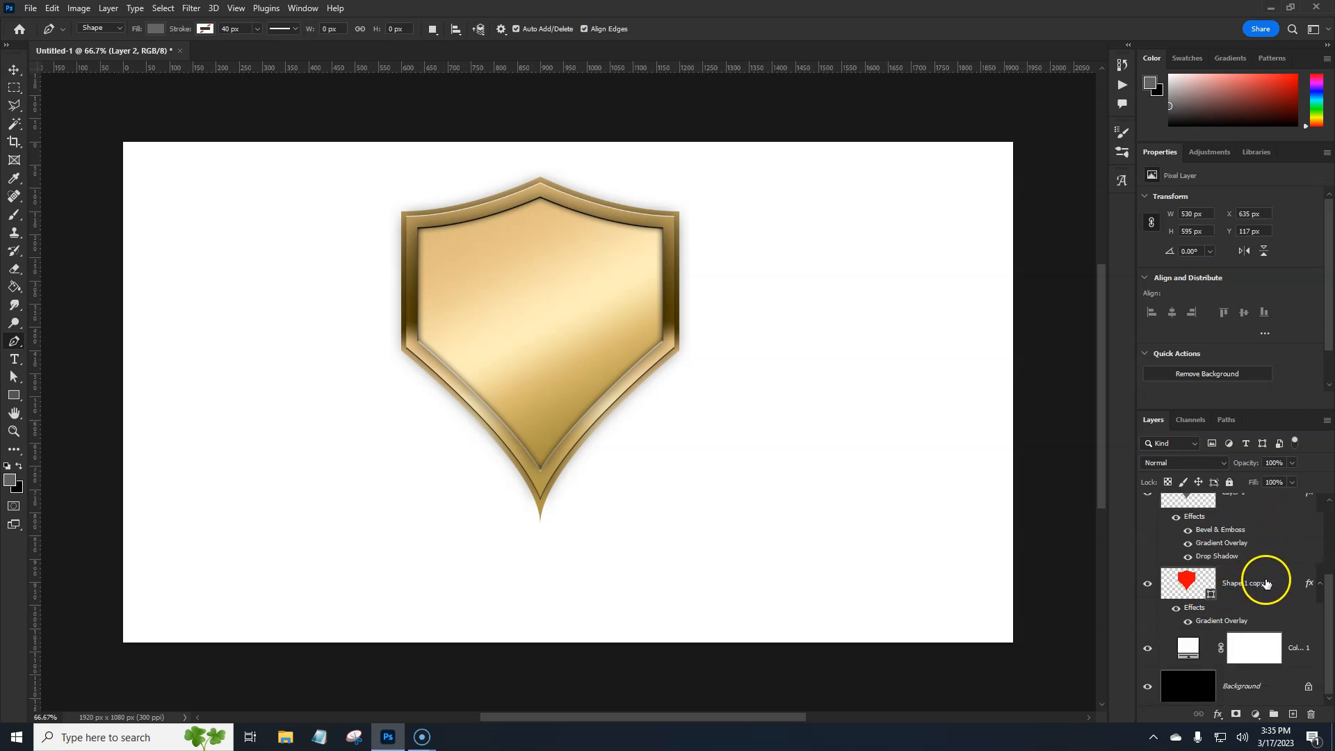
click(1272, 583)
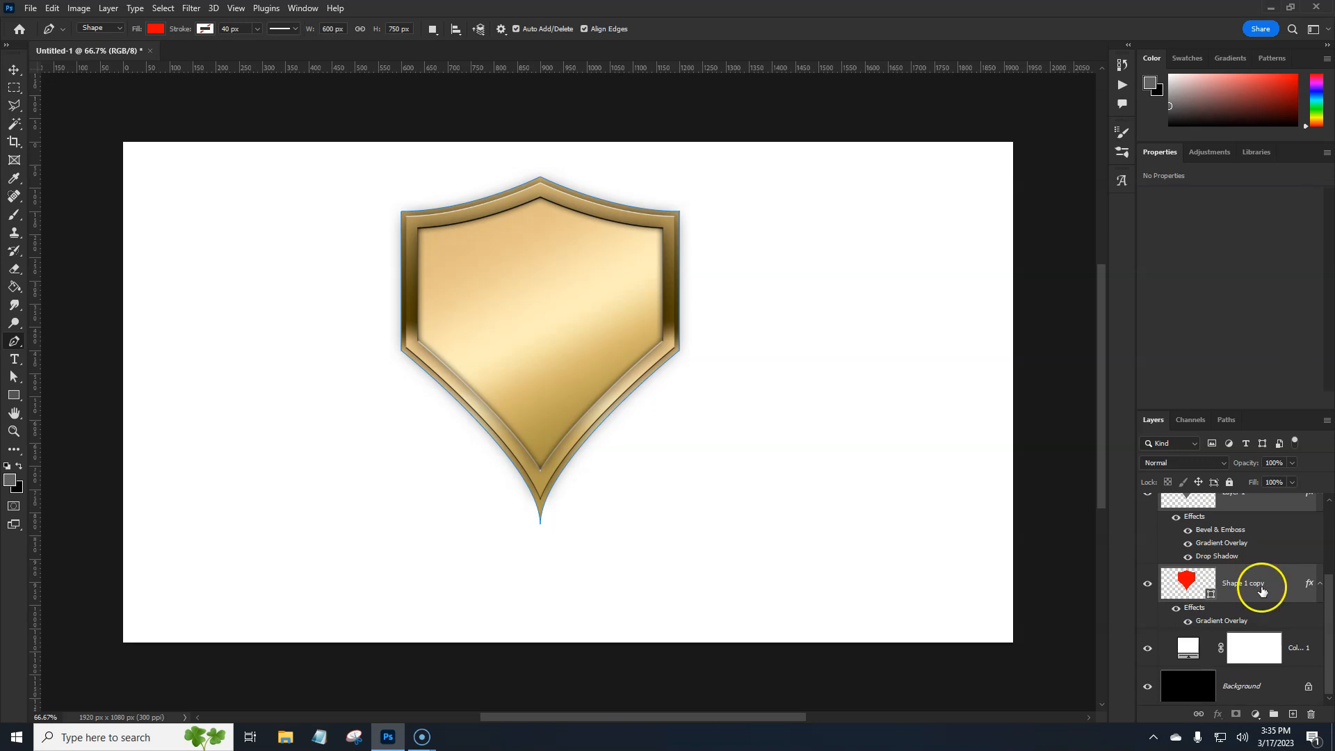
click(1274, 715)
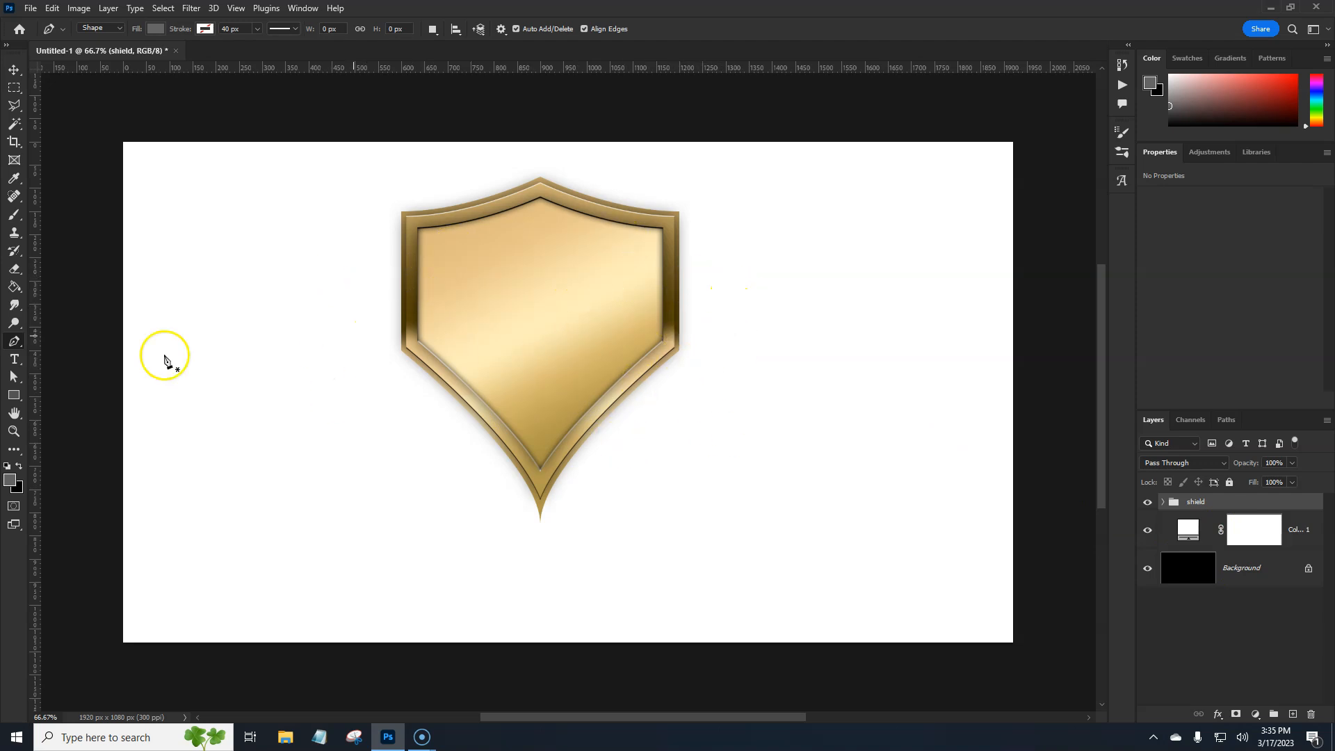
Draw a black rectangle about 648 by 171 px across the middle of the shield
drag(15, 399, 59, 398)
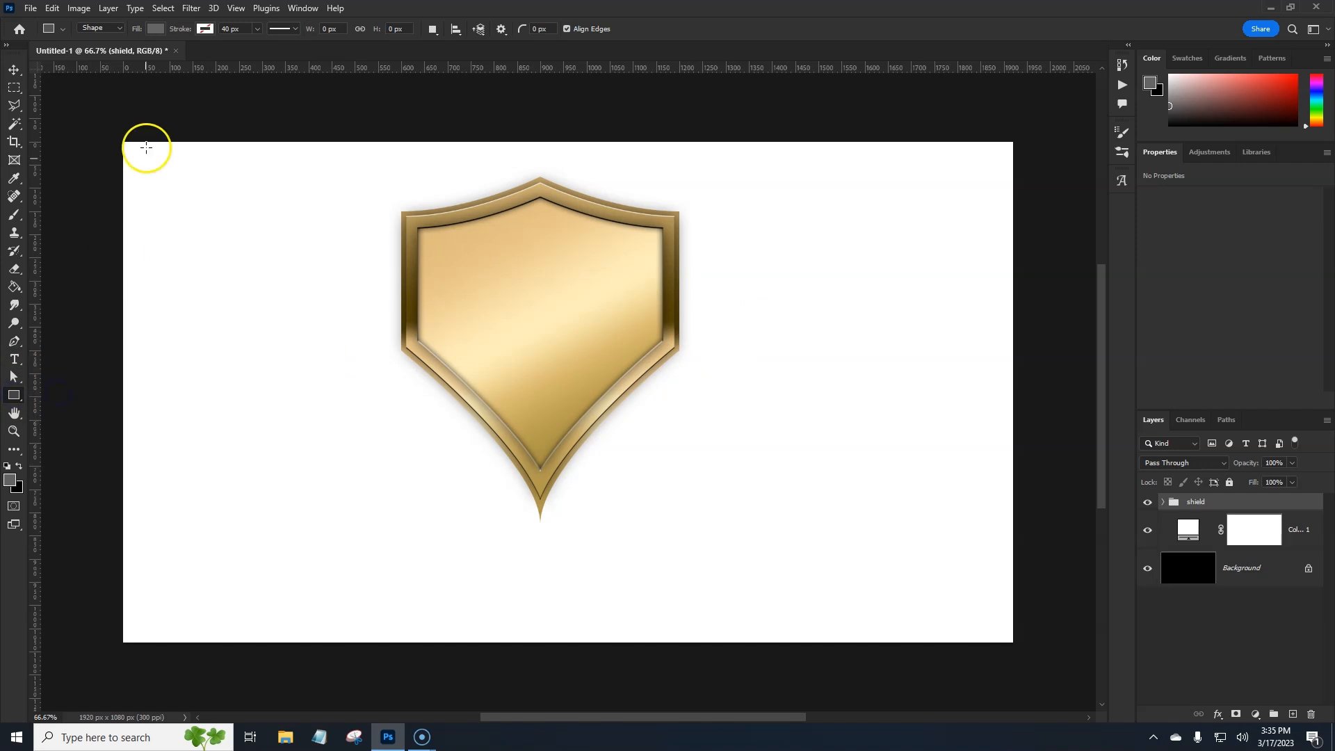
click(155, 29)
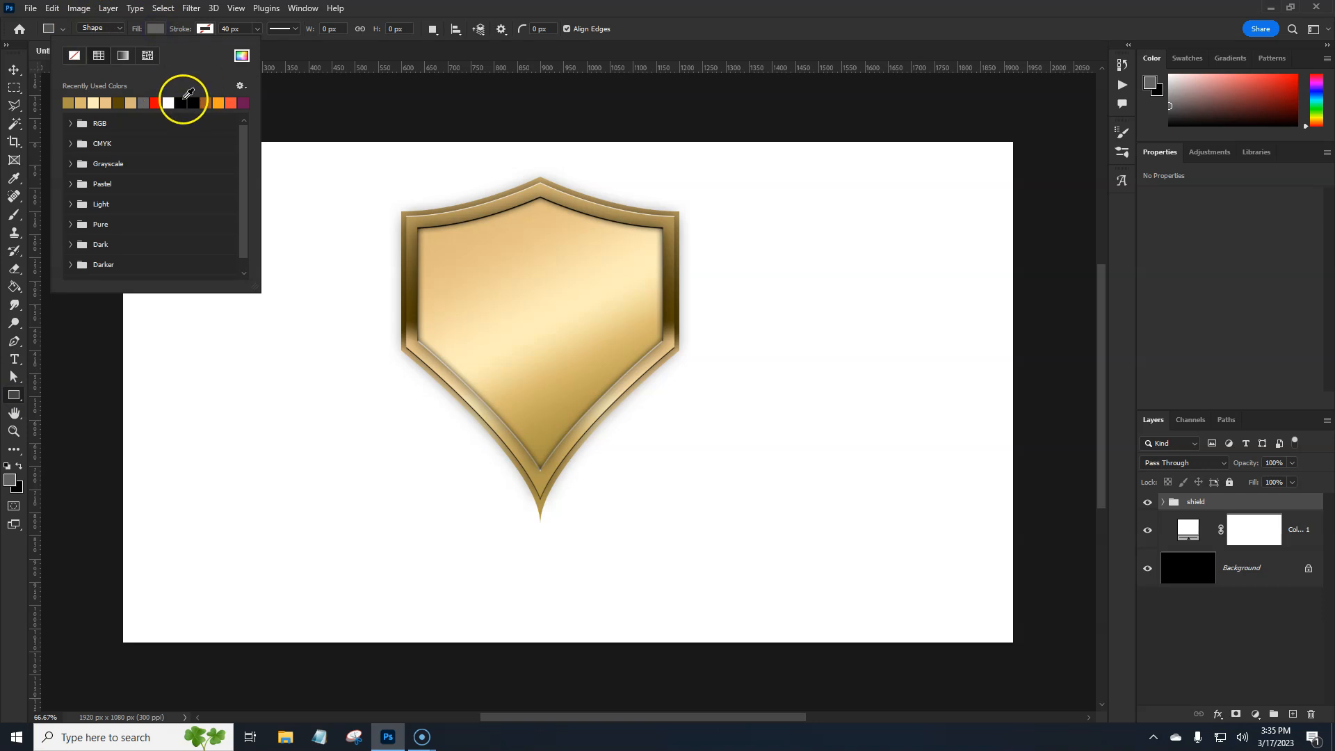
click(183, 103)
click(365, 10)
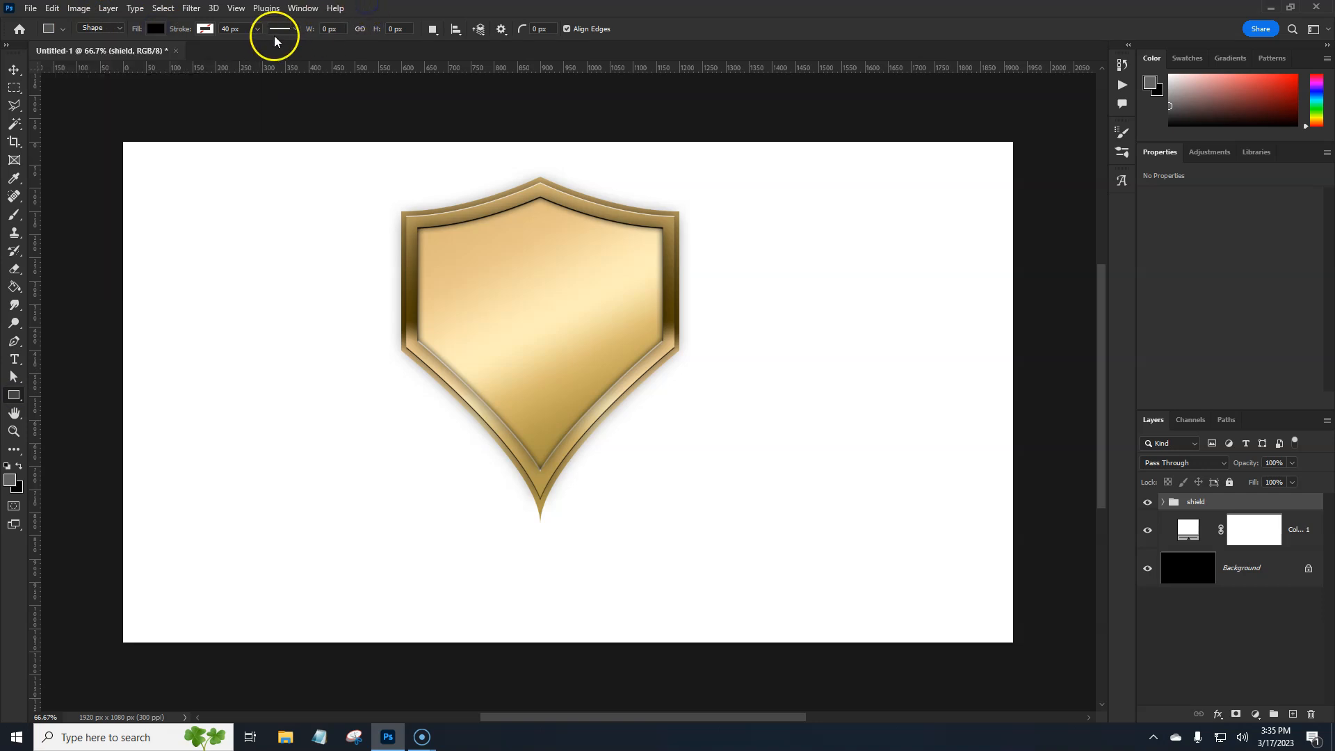
drag(389, 298, 690, 376)
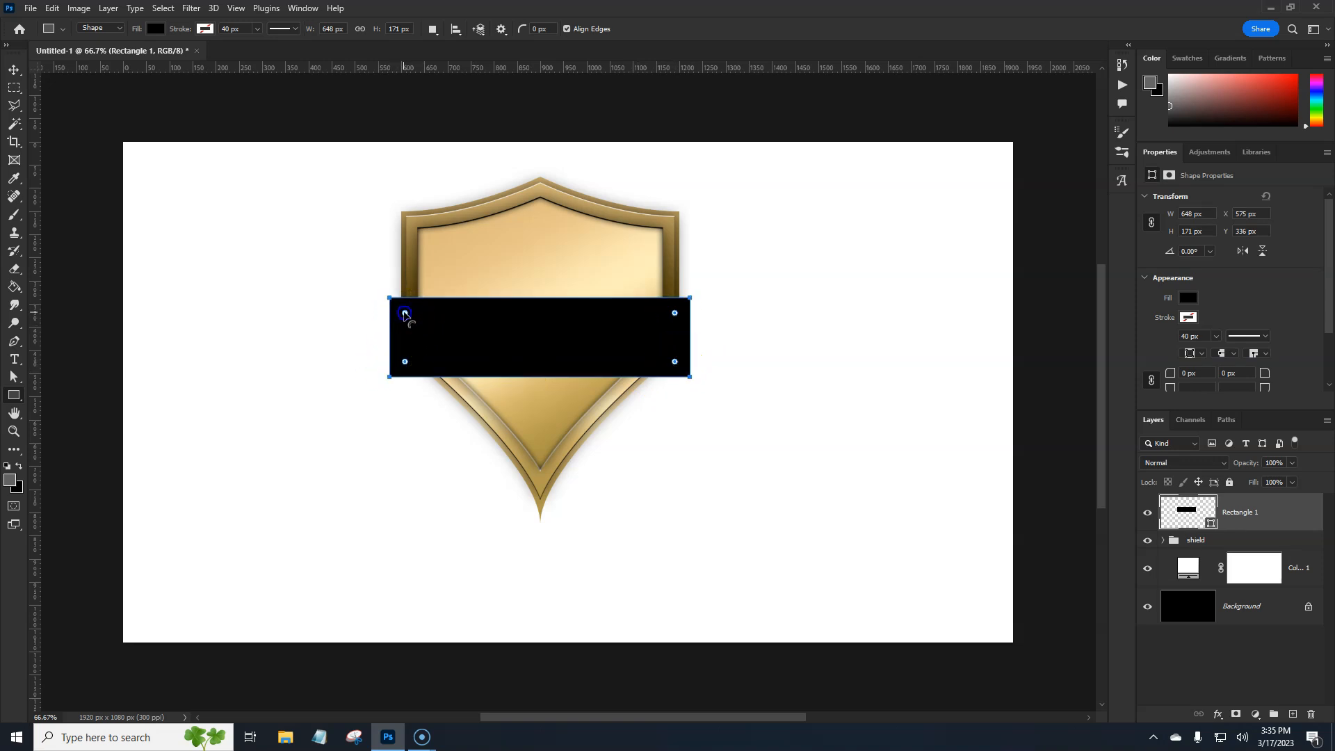
Round all four corners of the black rectangle to a 40 px radius
drag(405, 315, 408, 317)
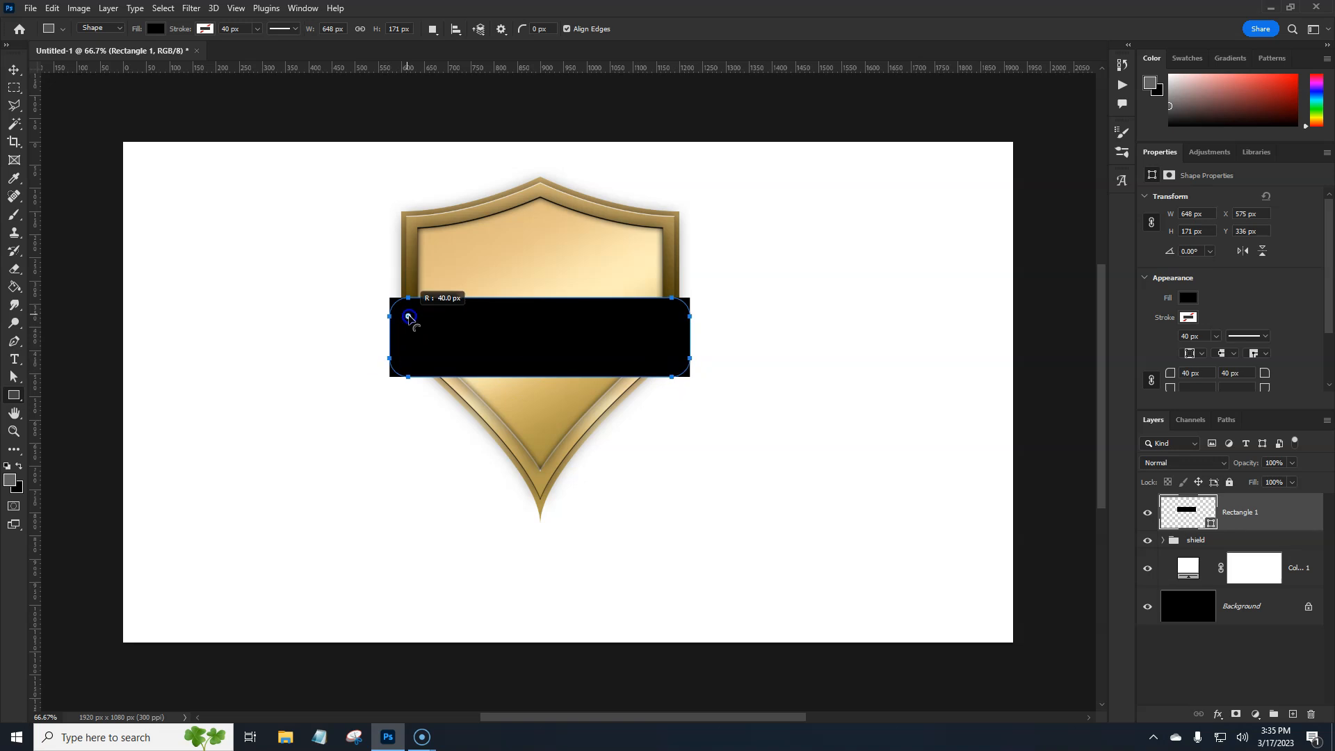
drag(410, 319, 406, 313)
drag(409, 316, 409, 316)
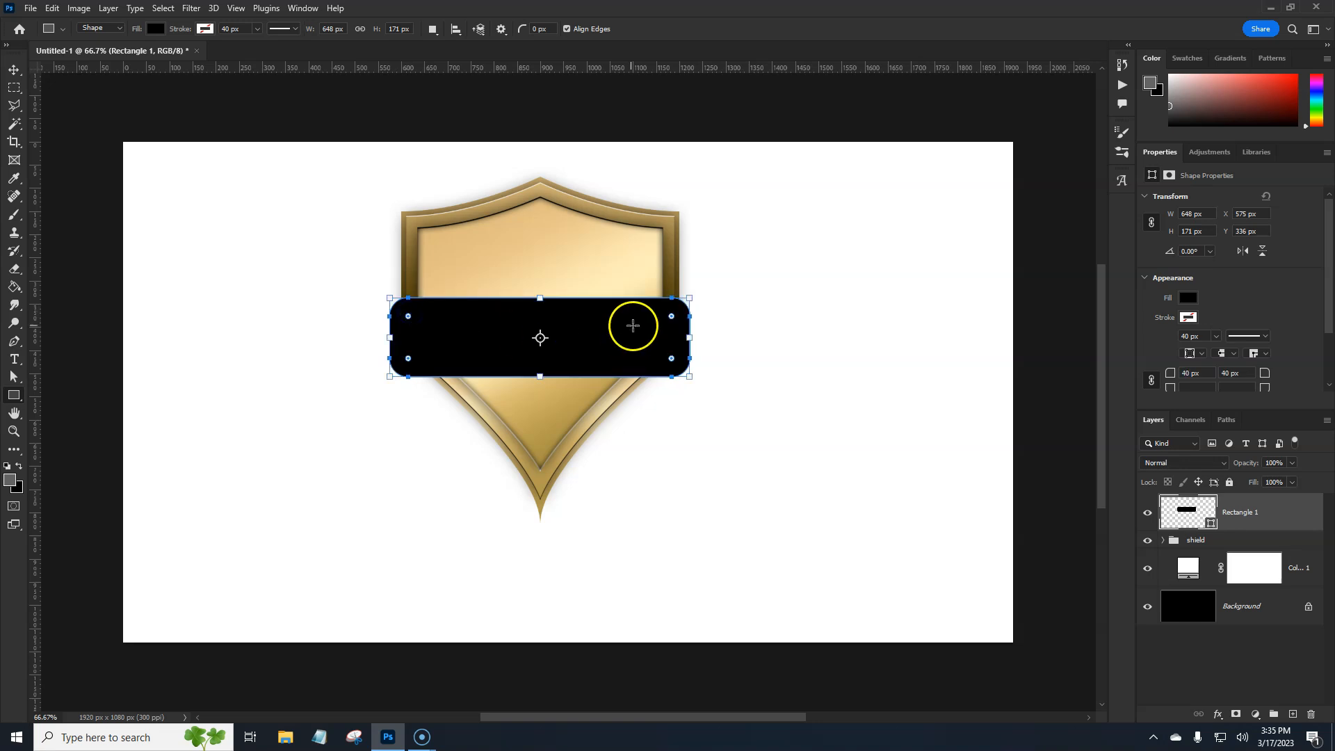
key(Return)
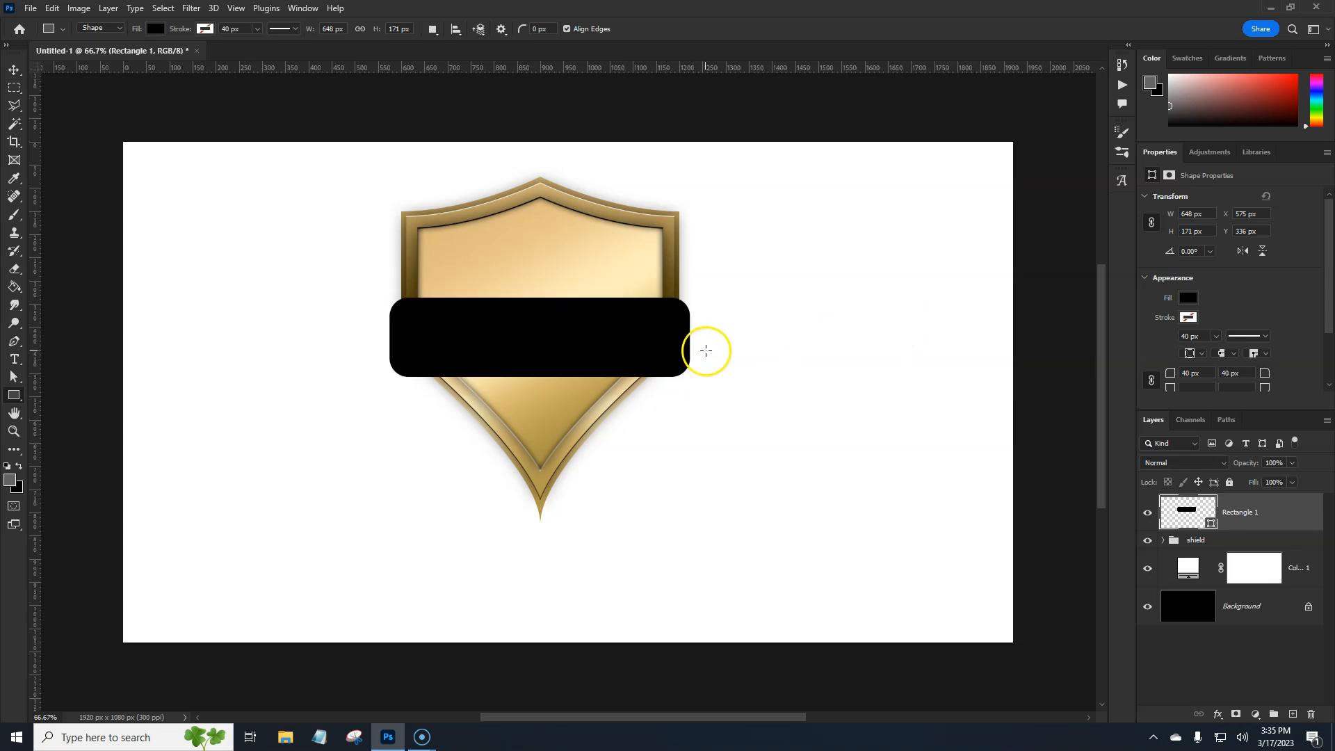
Unlink the black rectangle's corner radii and link them again
drag(1328, 316, 1329, 365)
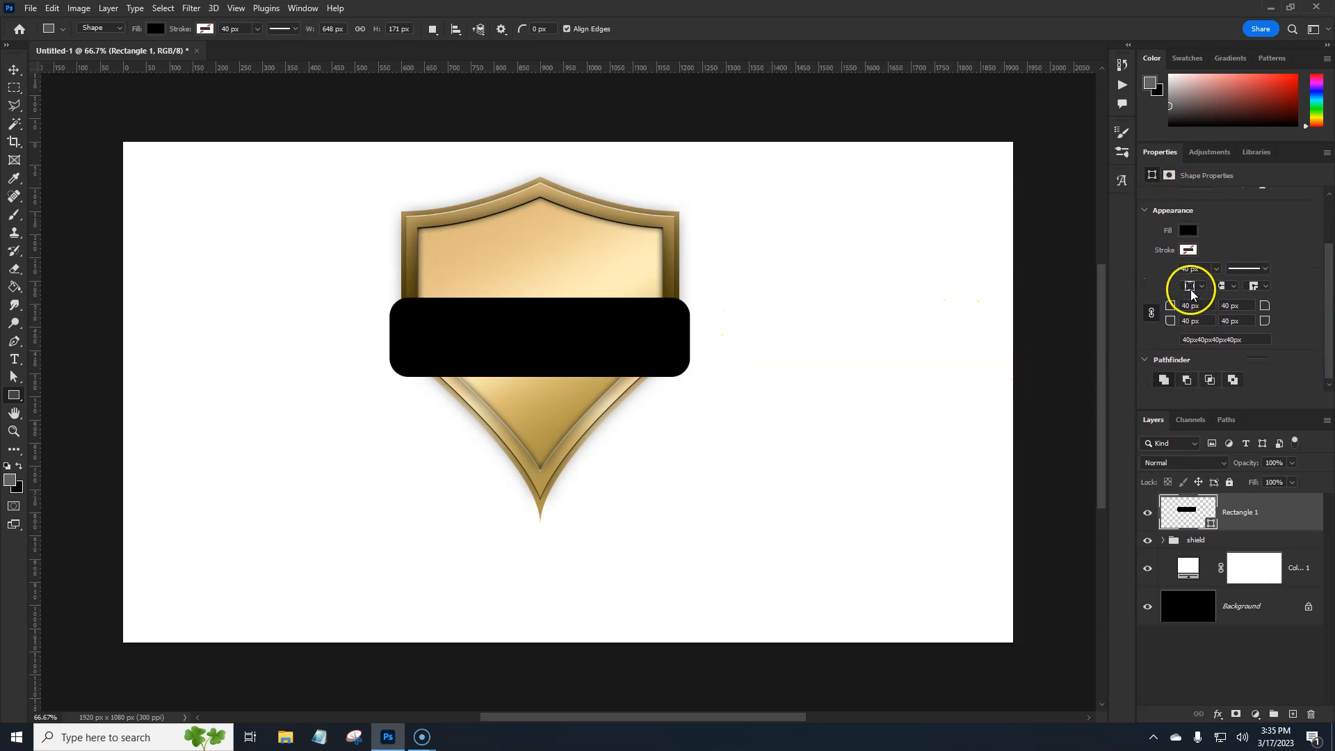
click(1151, 315)
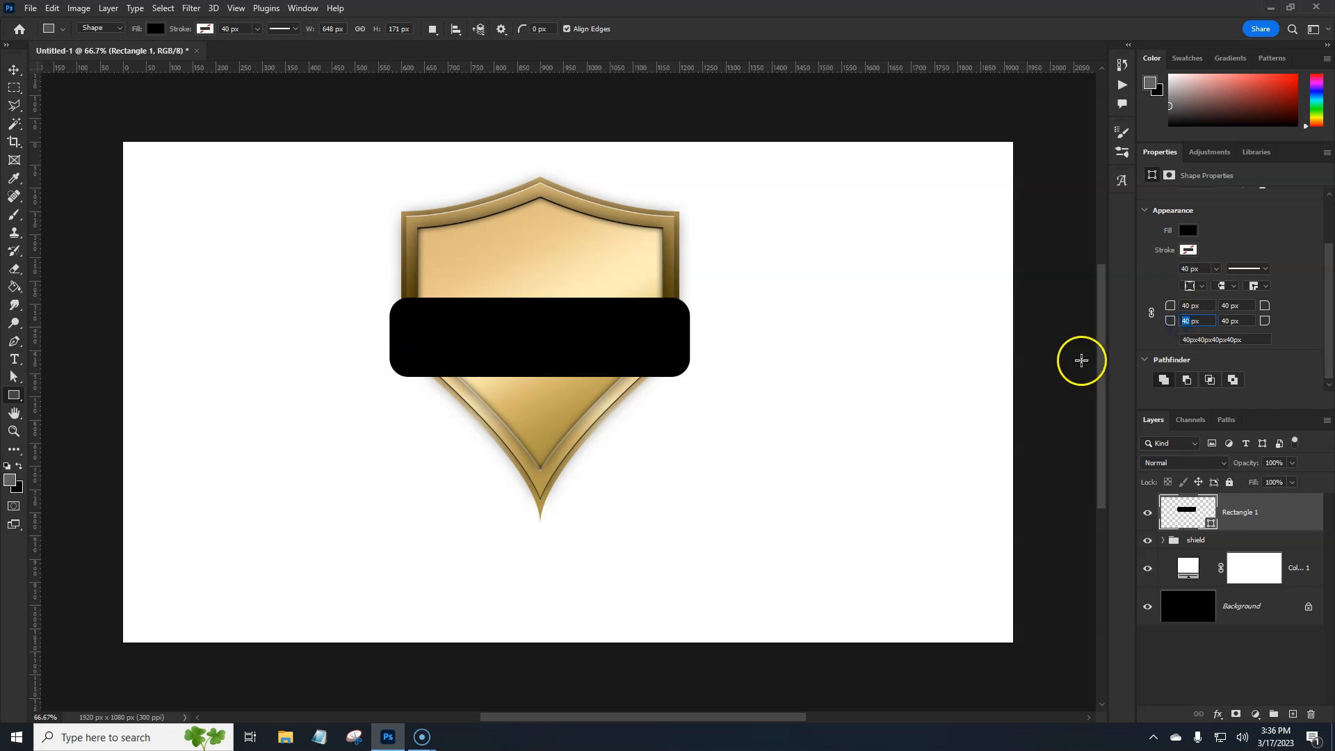
key(Return)
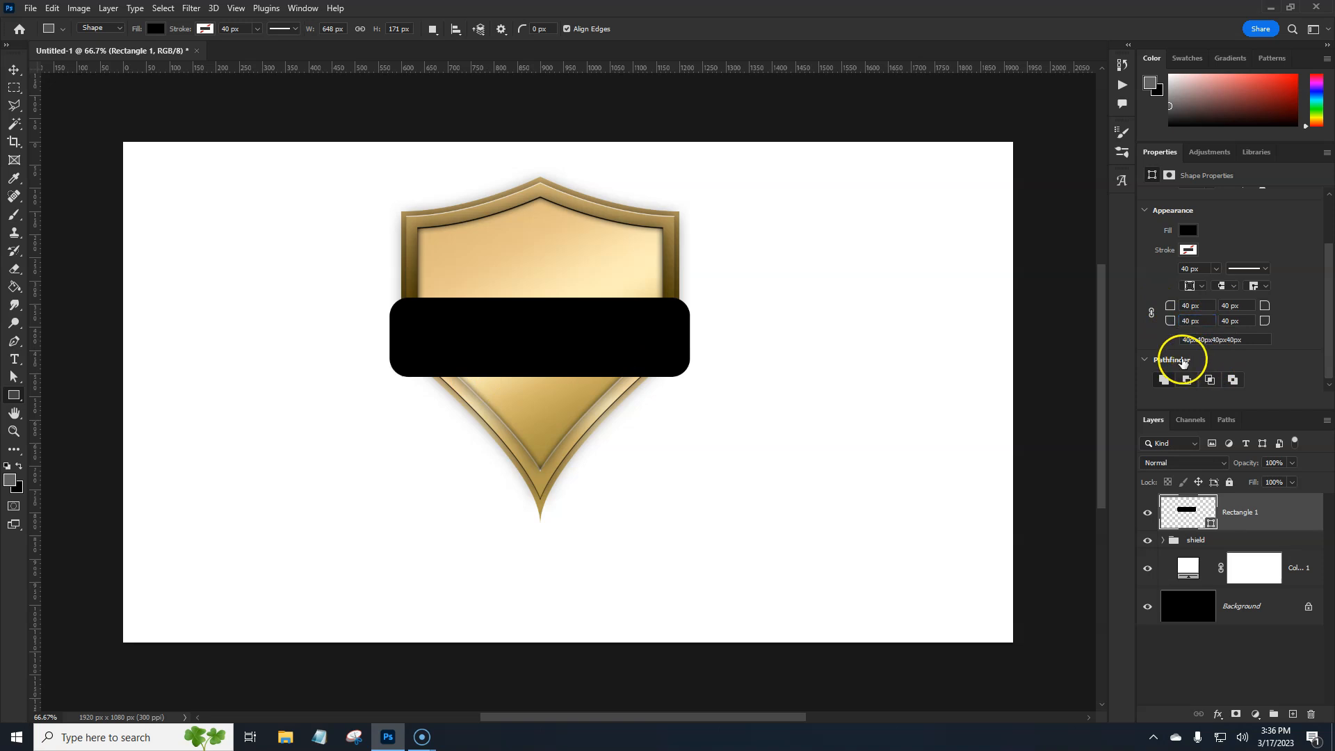
click(1150, 314)
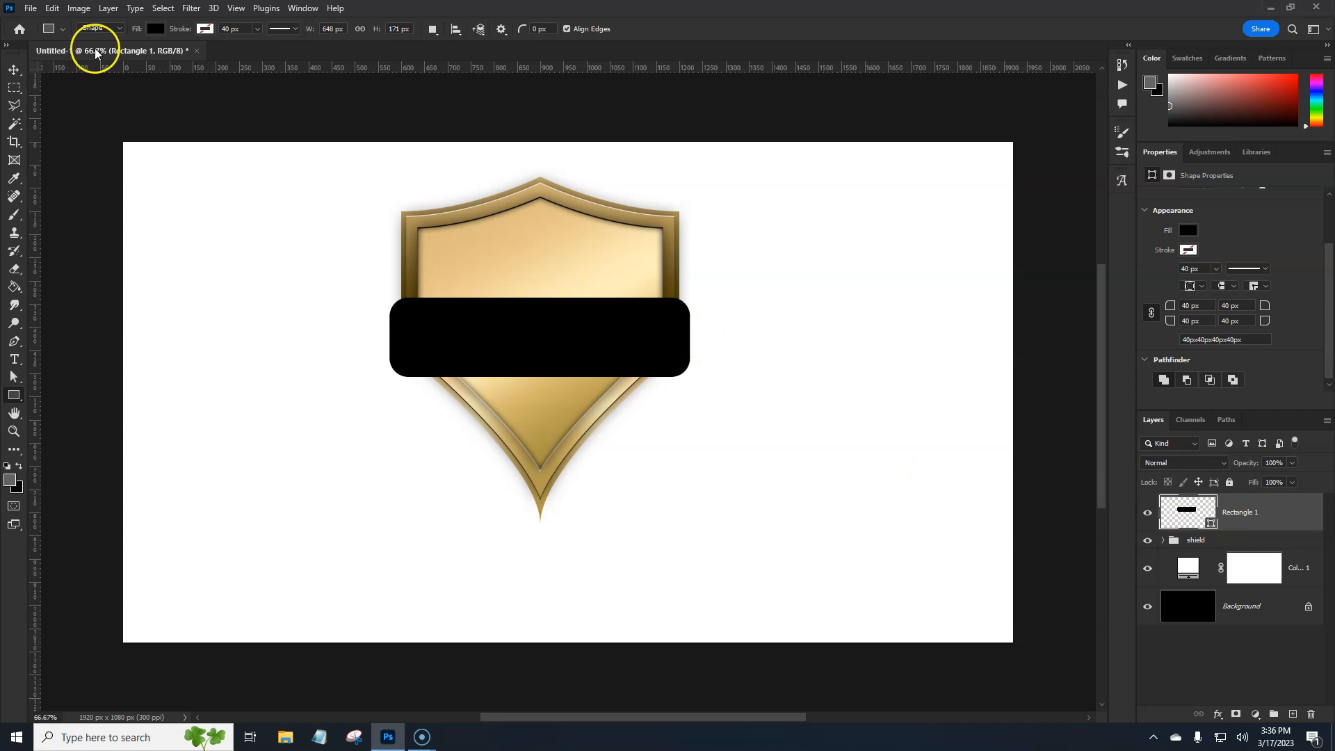
Start a Warp transform on the rounded rectangle with the Bulge preset
click(52, 8)
mouse_move(79, 327)
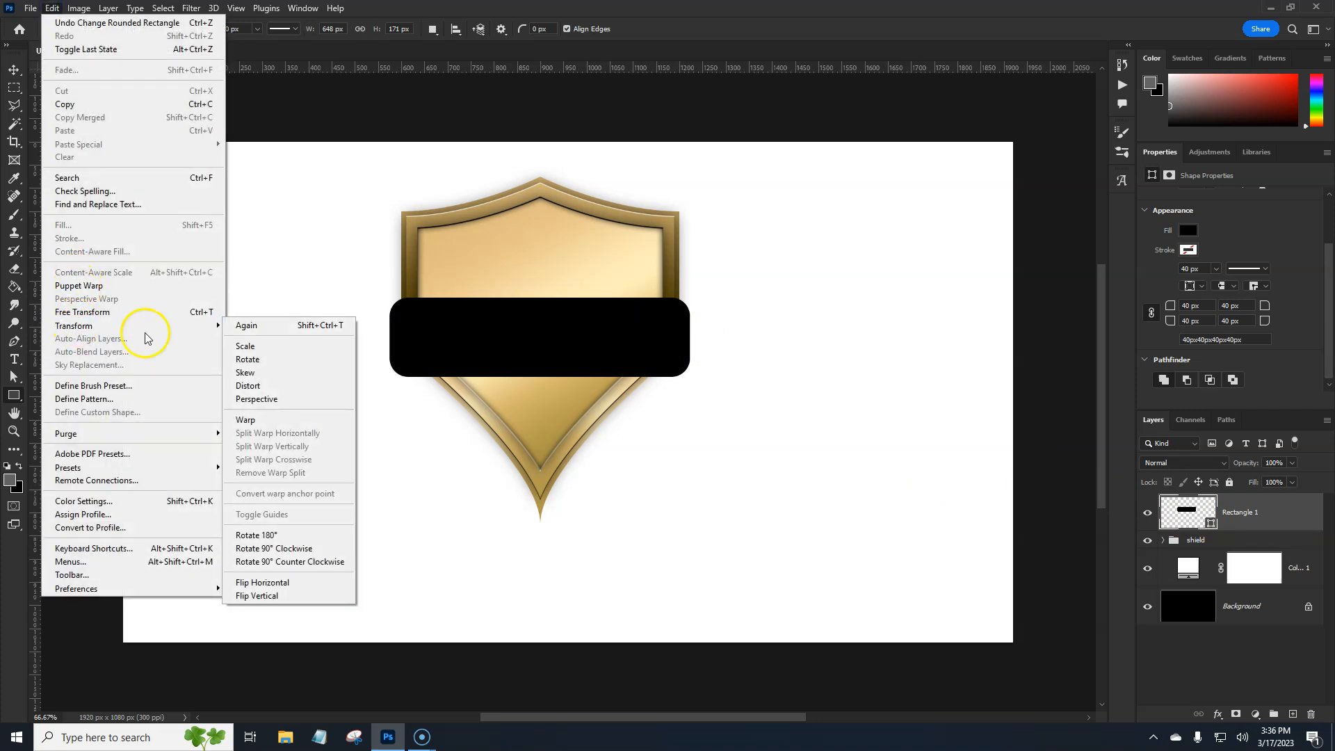
click(255, 420)
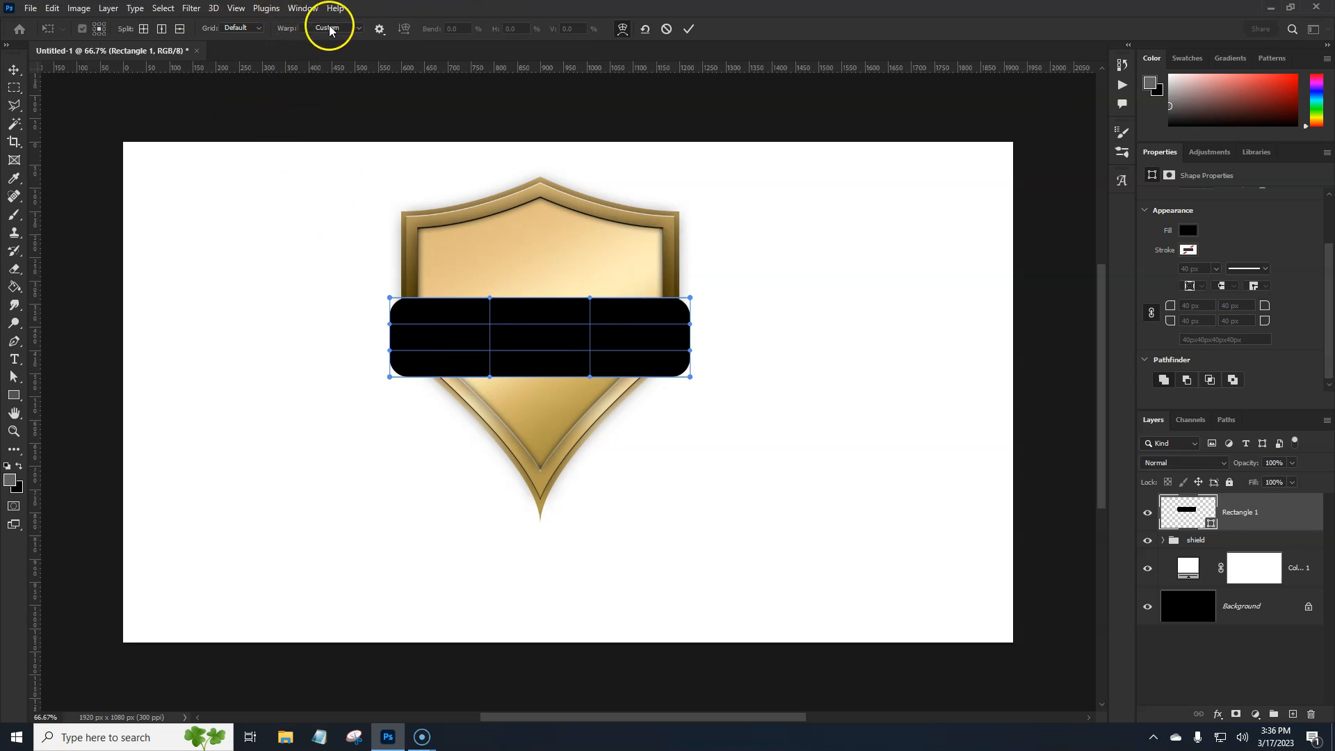
click(359, 28)
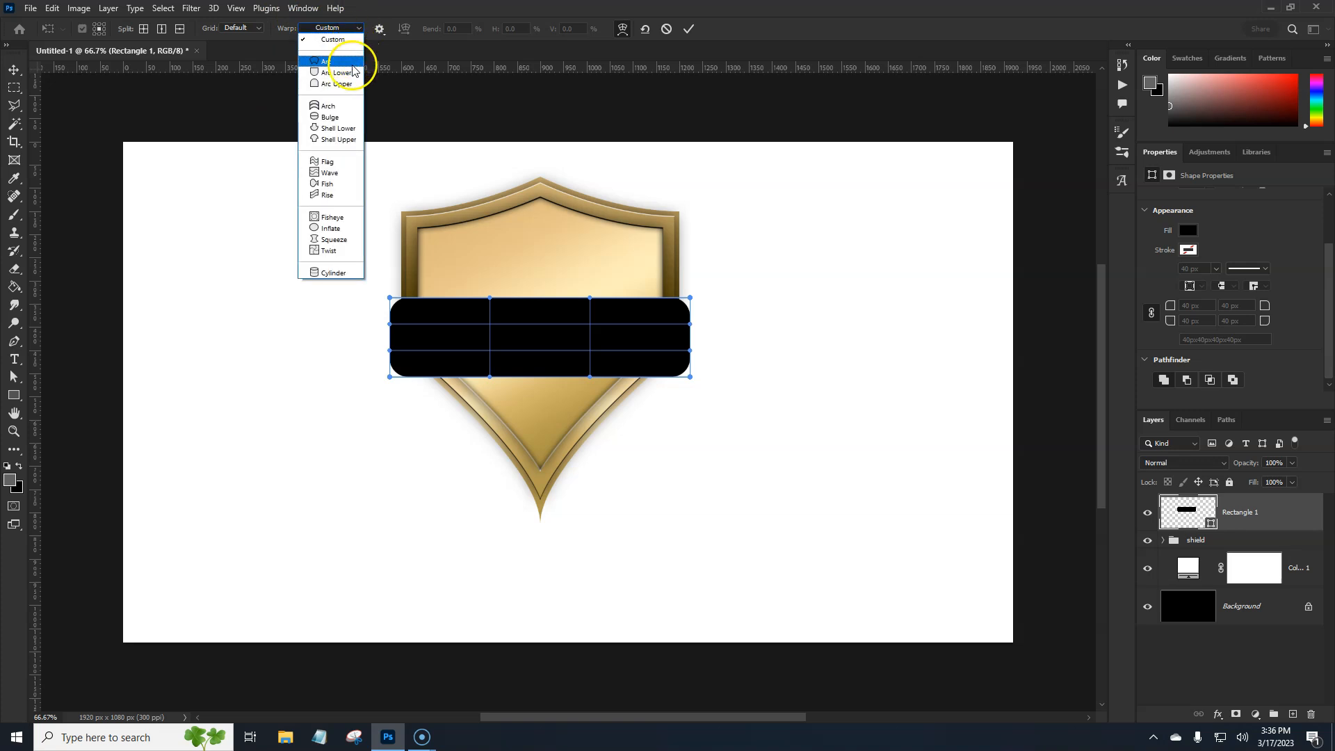
click(341, 120)
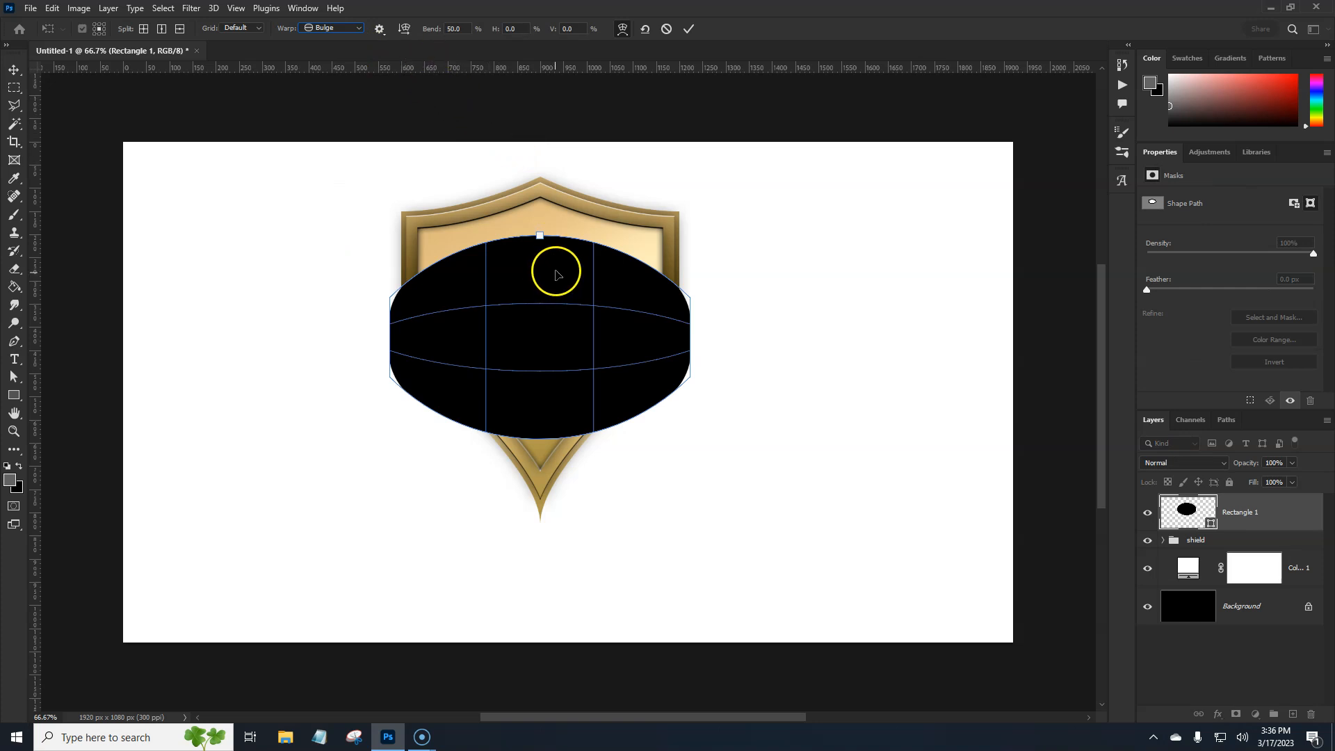
Set the Bulge warp's bend to 10% on the black banner and apply the transform
click(456, 30)
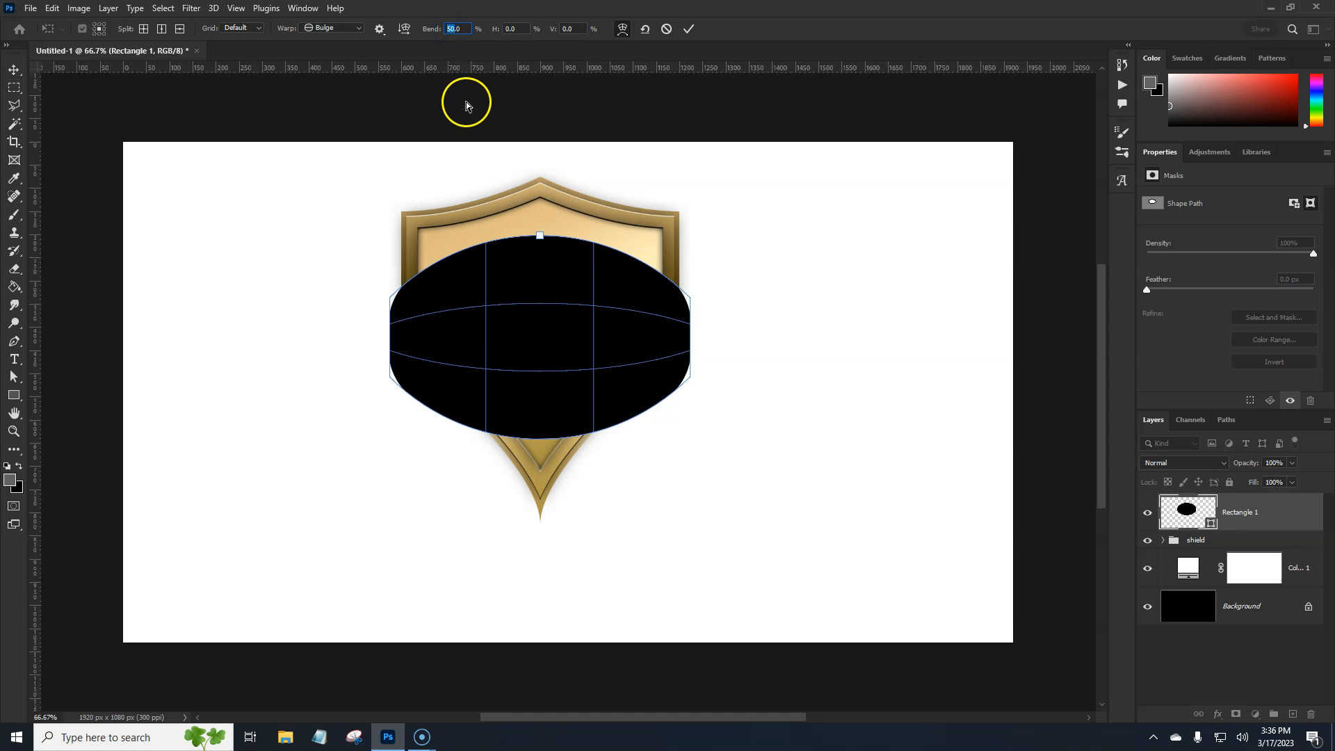
text(15)
key(Down)
key(Down)
key(Down)
key(Down)
key(Down)
key(Down)
key(Down)
key(Down)
key(Down)
key(Down)
key(Down)
key(Down)
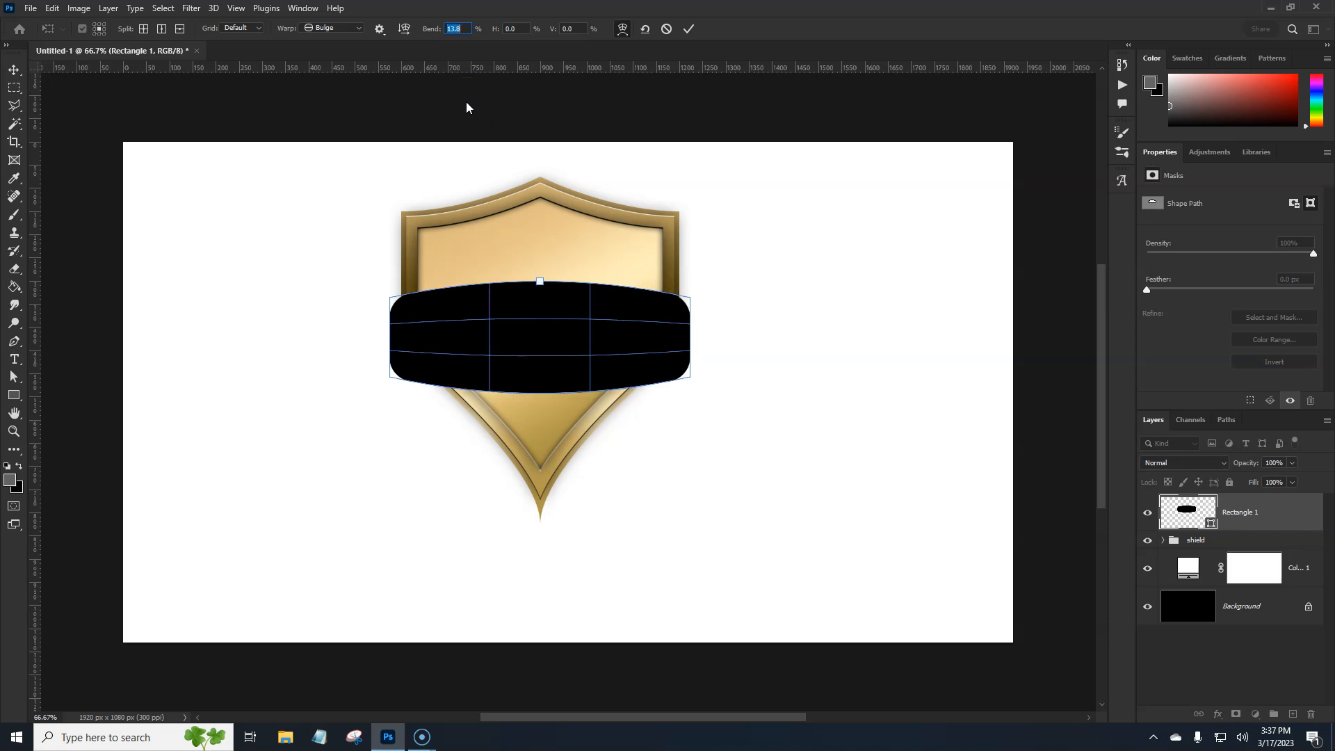
key(Down)
key(Down)
key(Down)
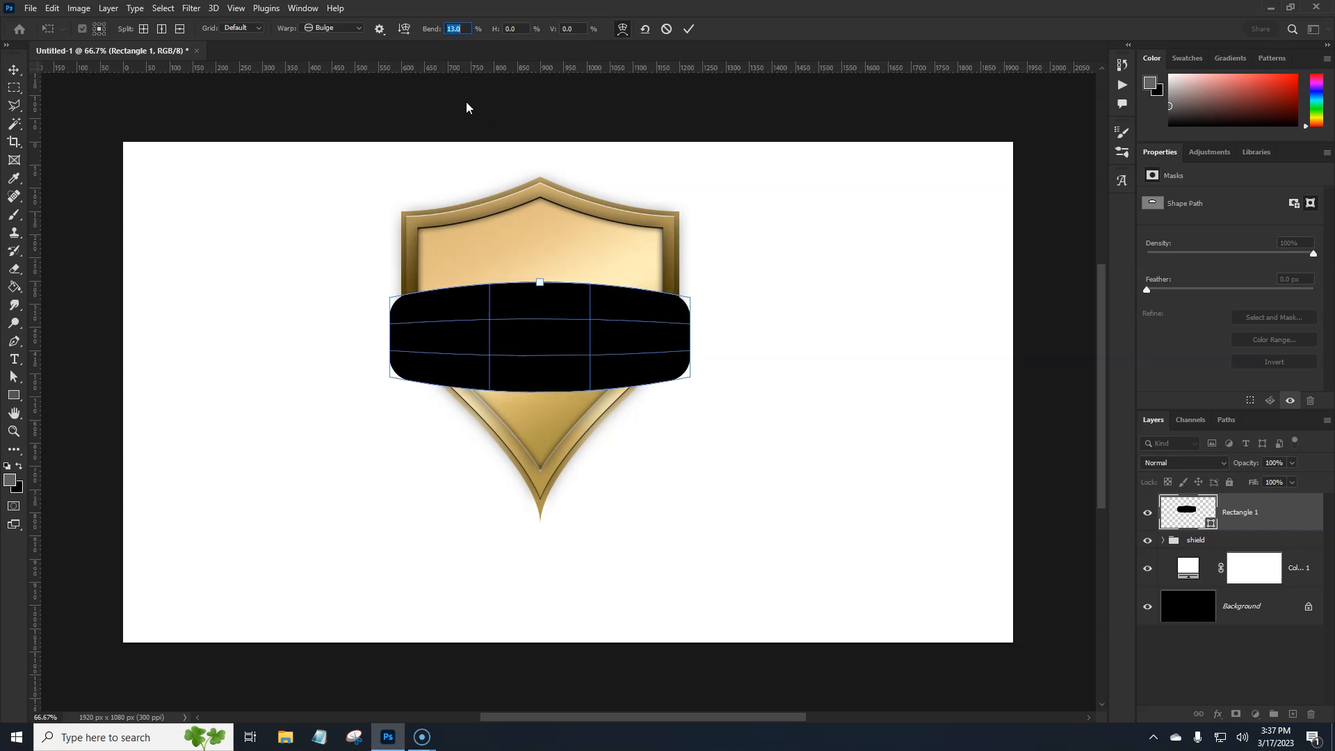
key(Down)
key(Down)
key(Down)
key(Down)
key(Down)
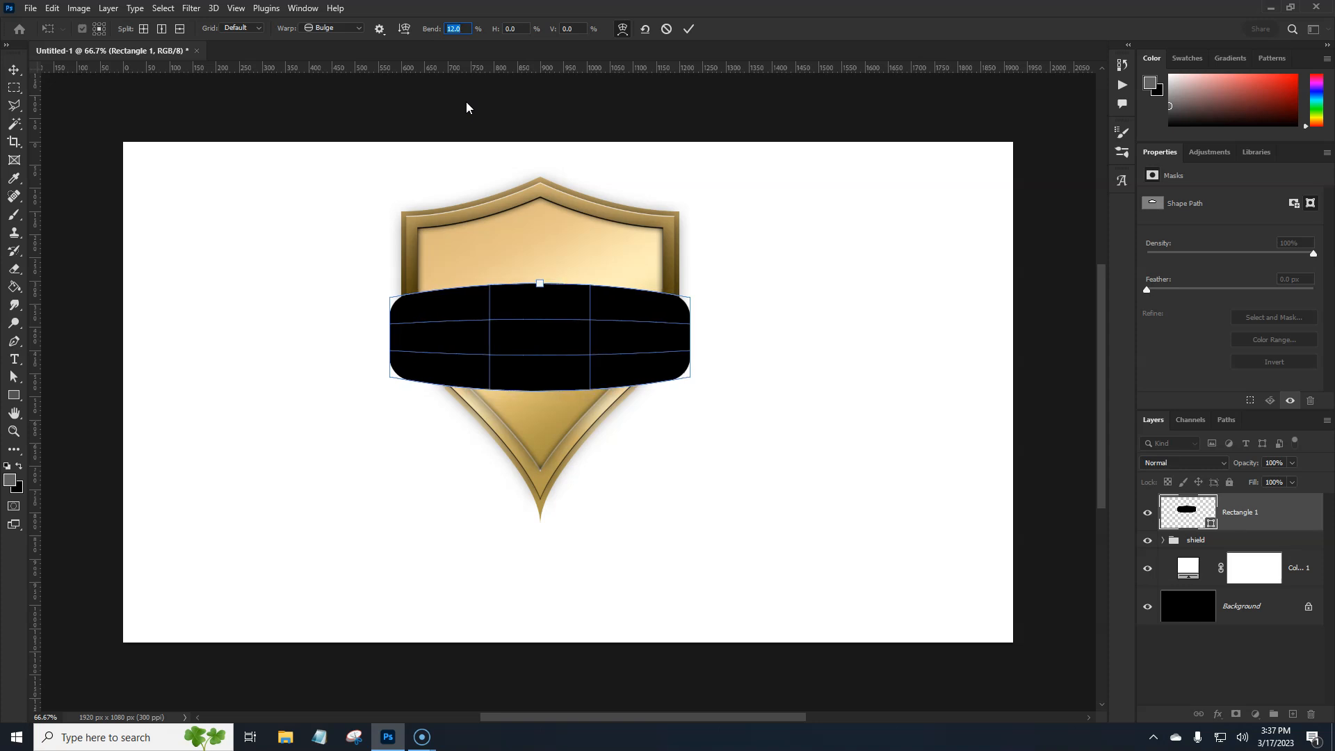
key(Down)
key(Down)
key(Down)
key(Down)
key(Down)
key(Down)
key(Down)
key(Down)
key(Down)
key(Down)
key(Down)
key(Down)
key(Down)
key(Down)
key(Down)
key(Down)
key(Down)
key(Down)
key(Down)
key(Down)
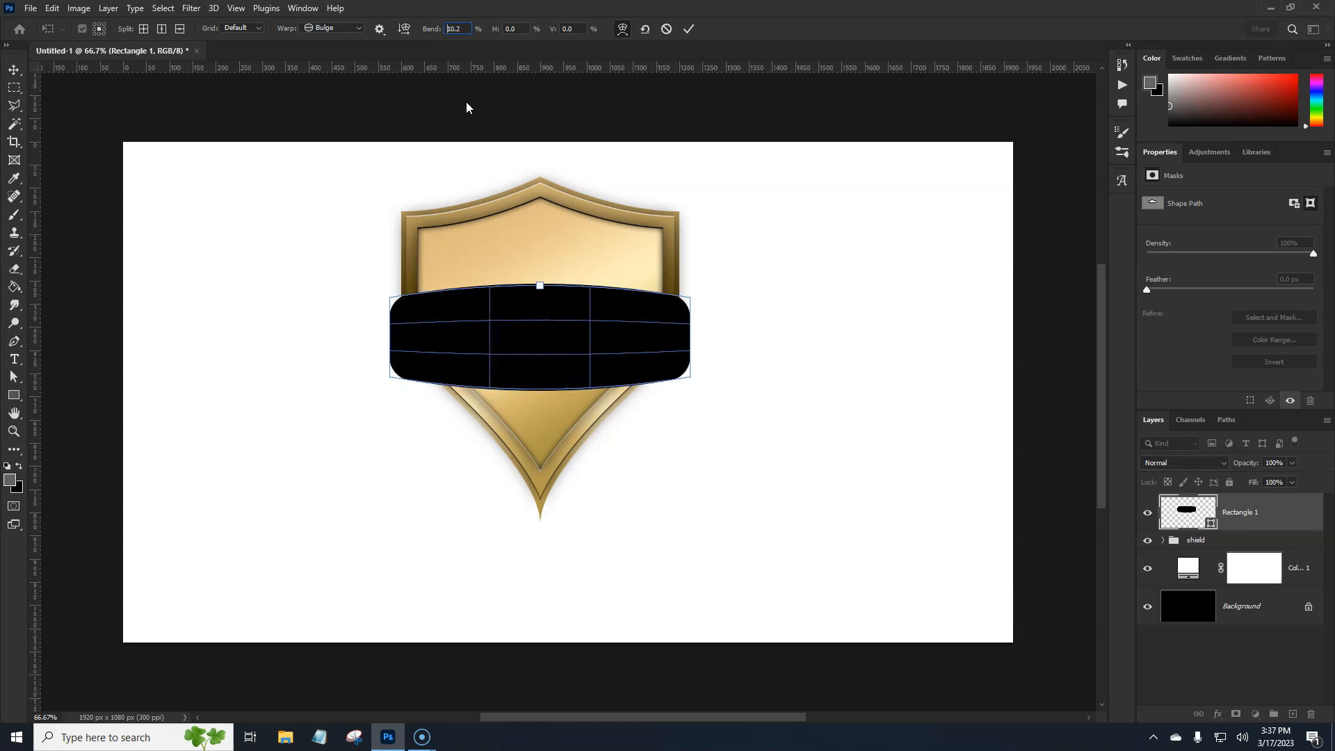
key(Up)
key(Up)
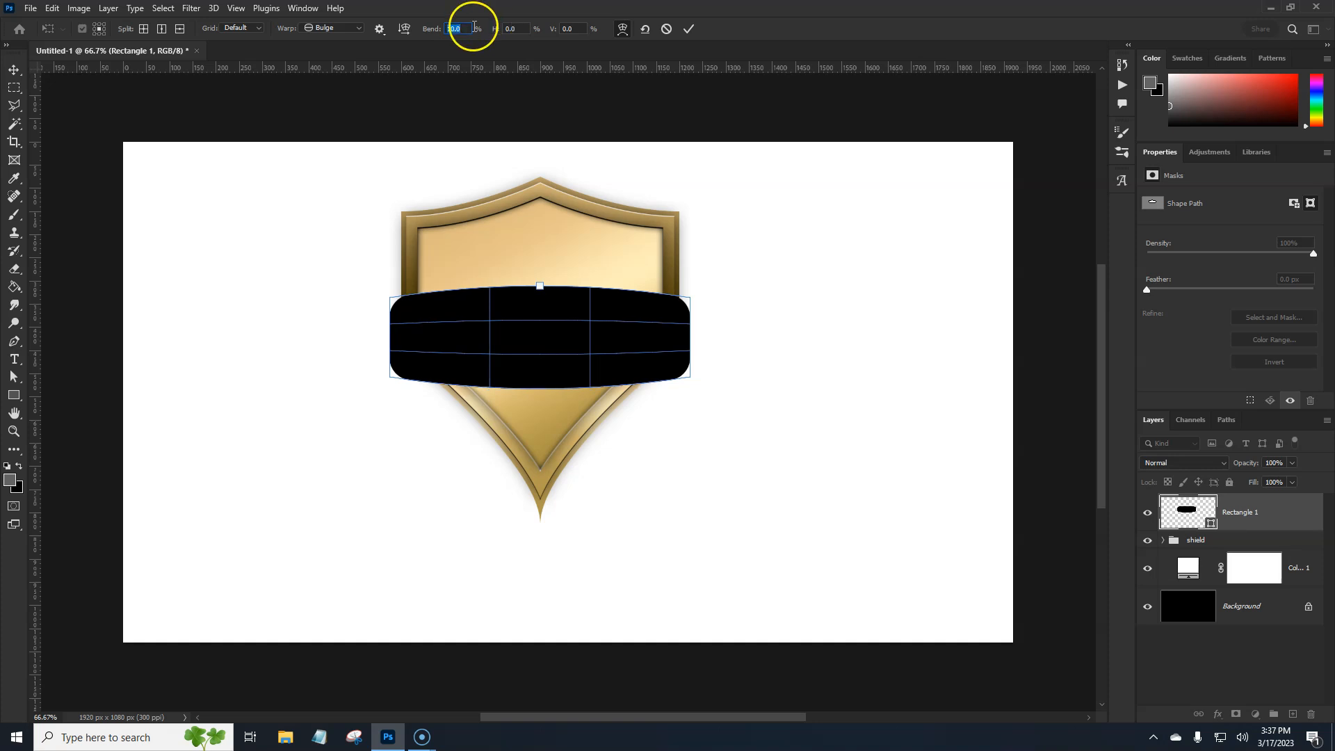
click(691, 29)
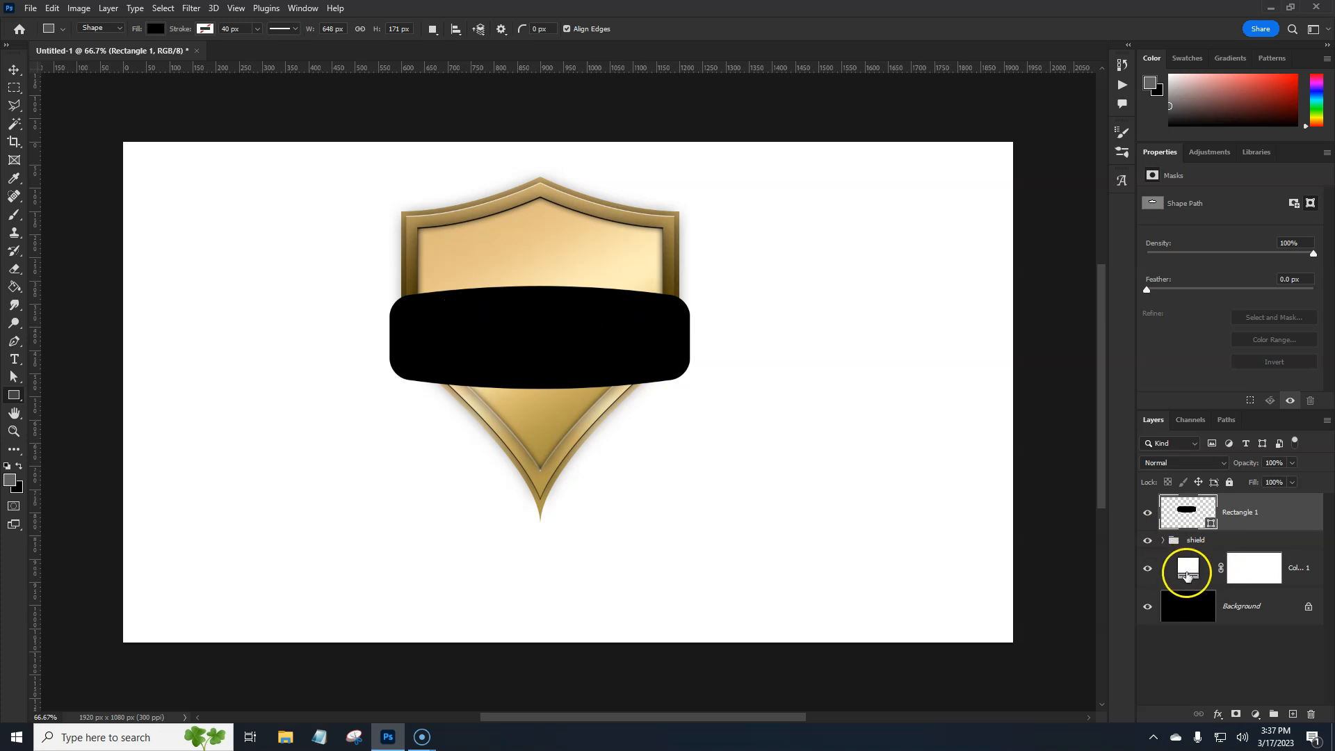
Copy the layer style of Layer 2 in the shield group and paste it onto the Rectangle 1 banner
click(1162, 540)
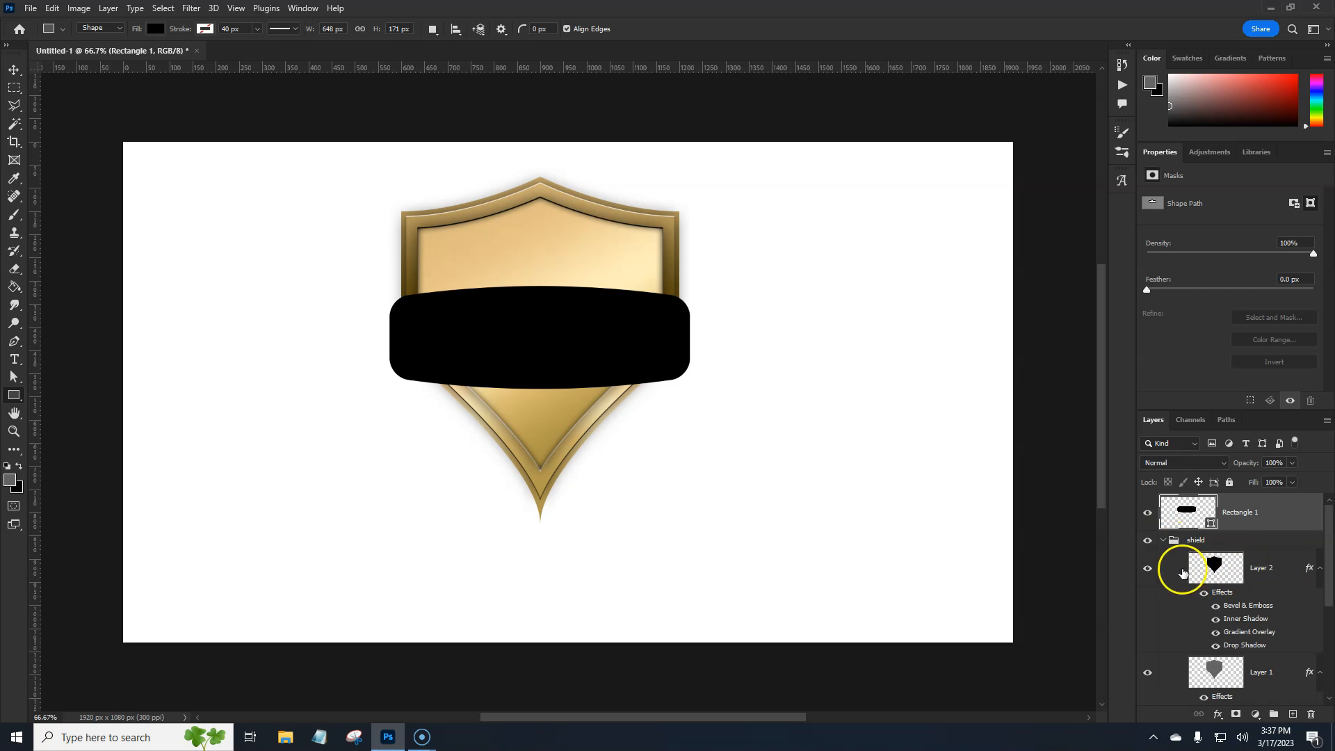
right_click(1308, 568)
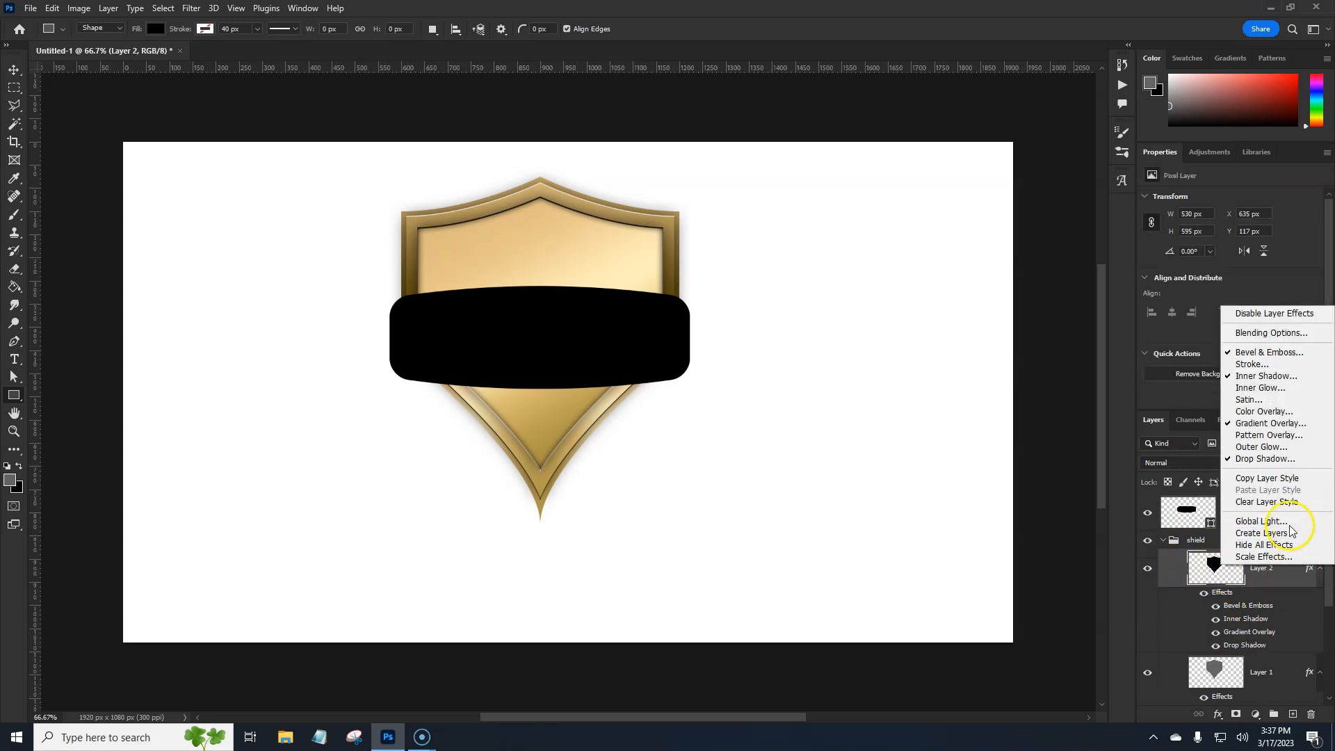
click(1265, 478)
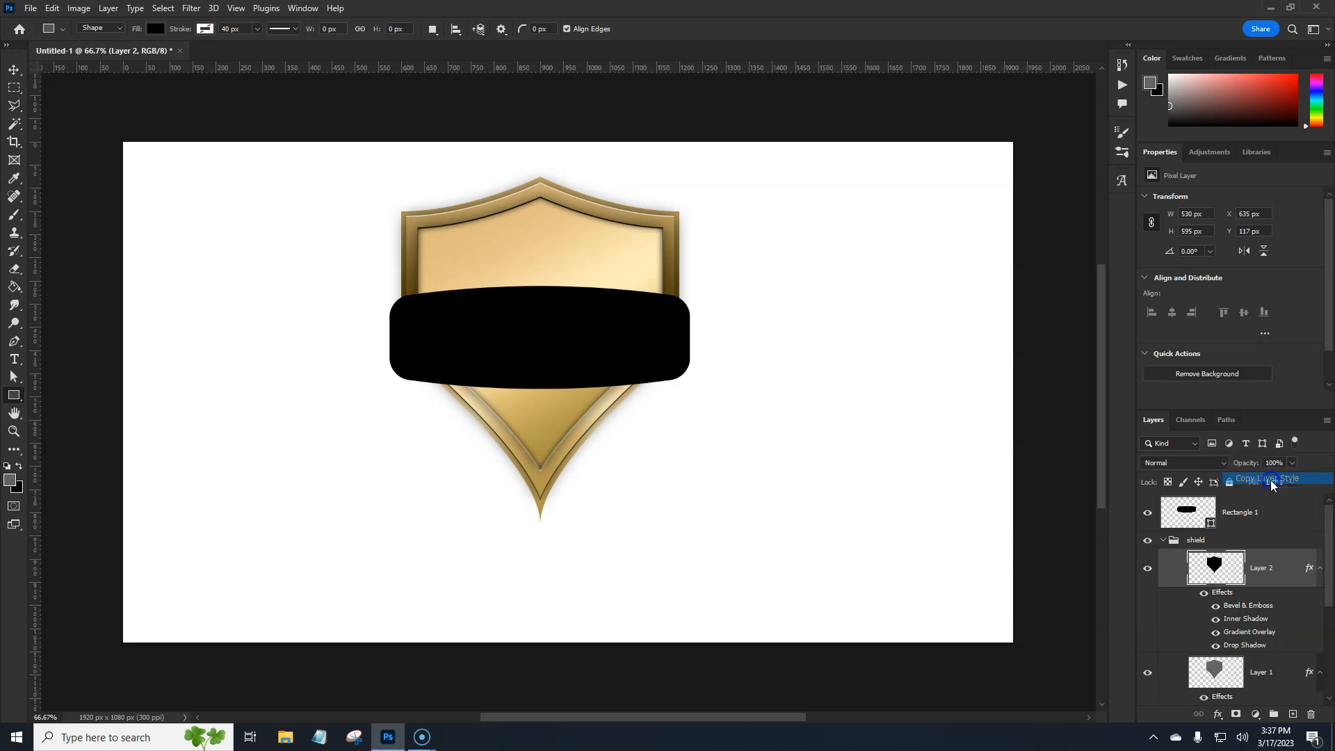
click(1284, 518)
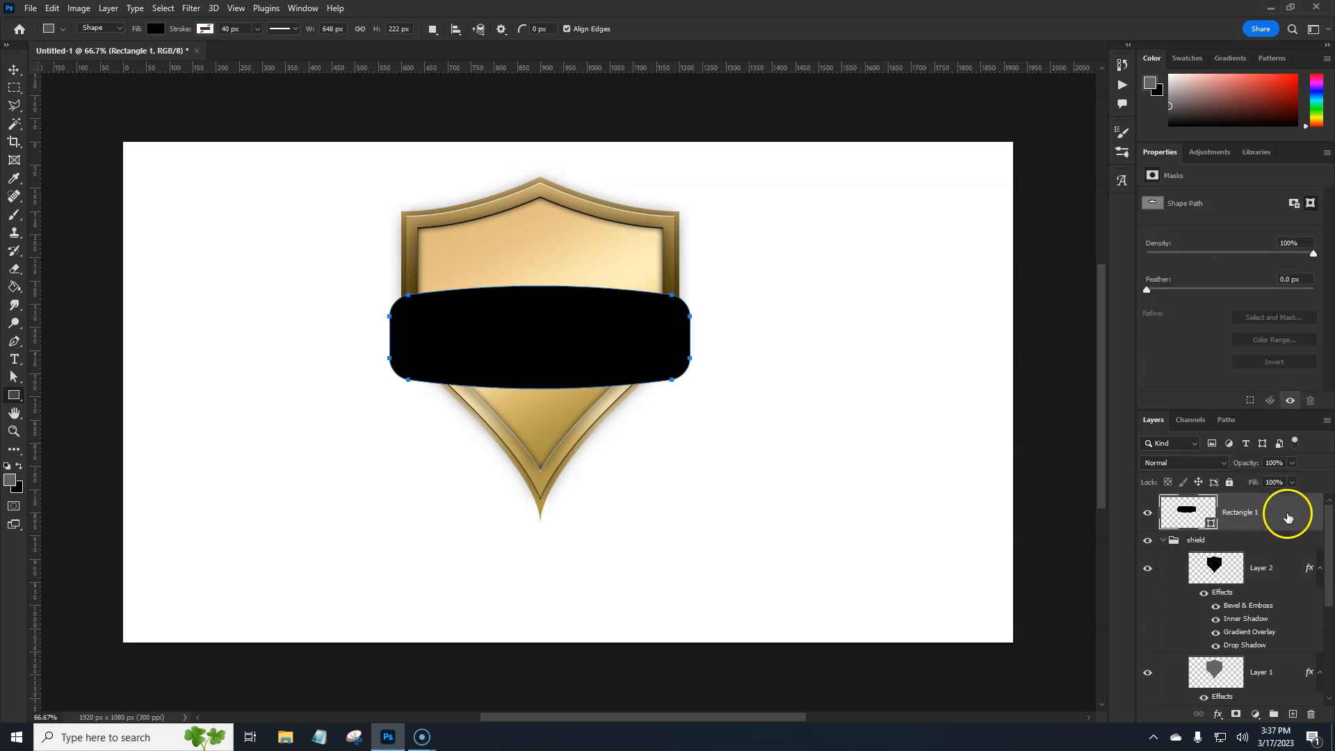
right_click(1287, 516)
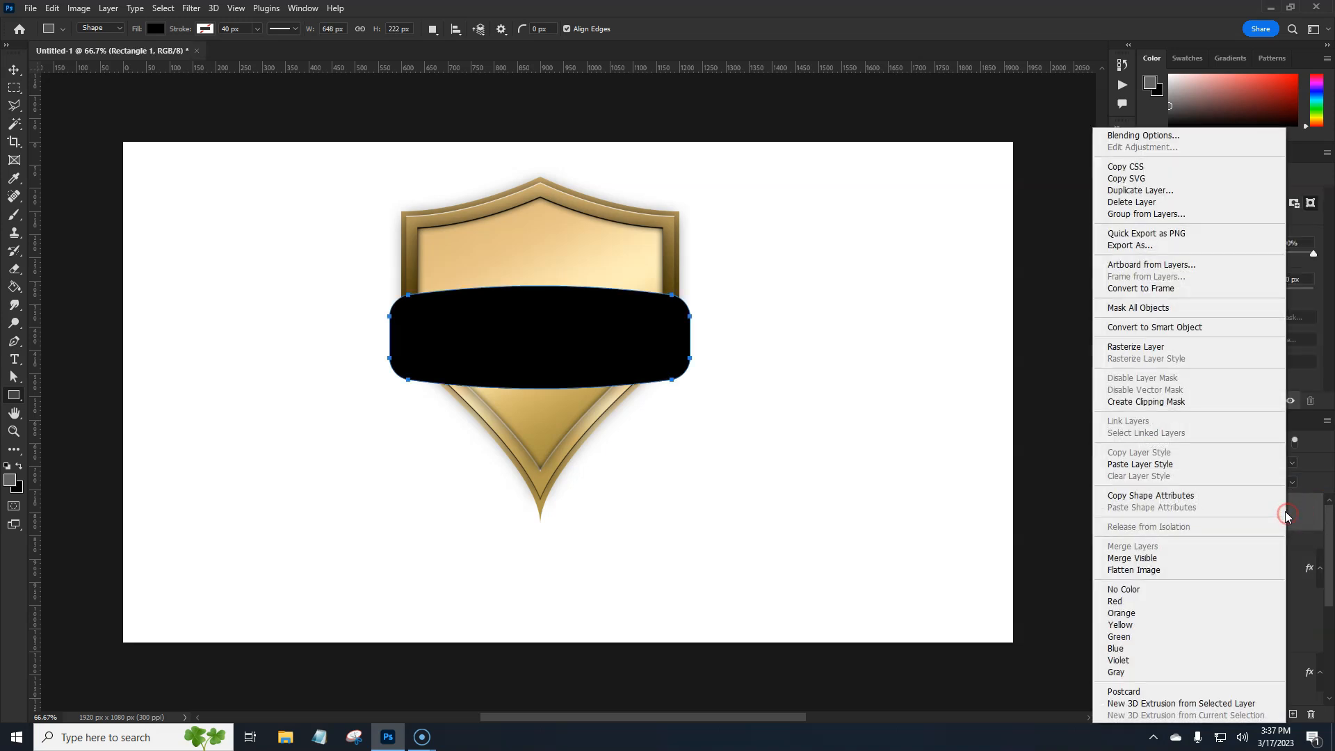
click(1189, 465)
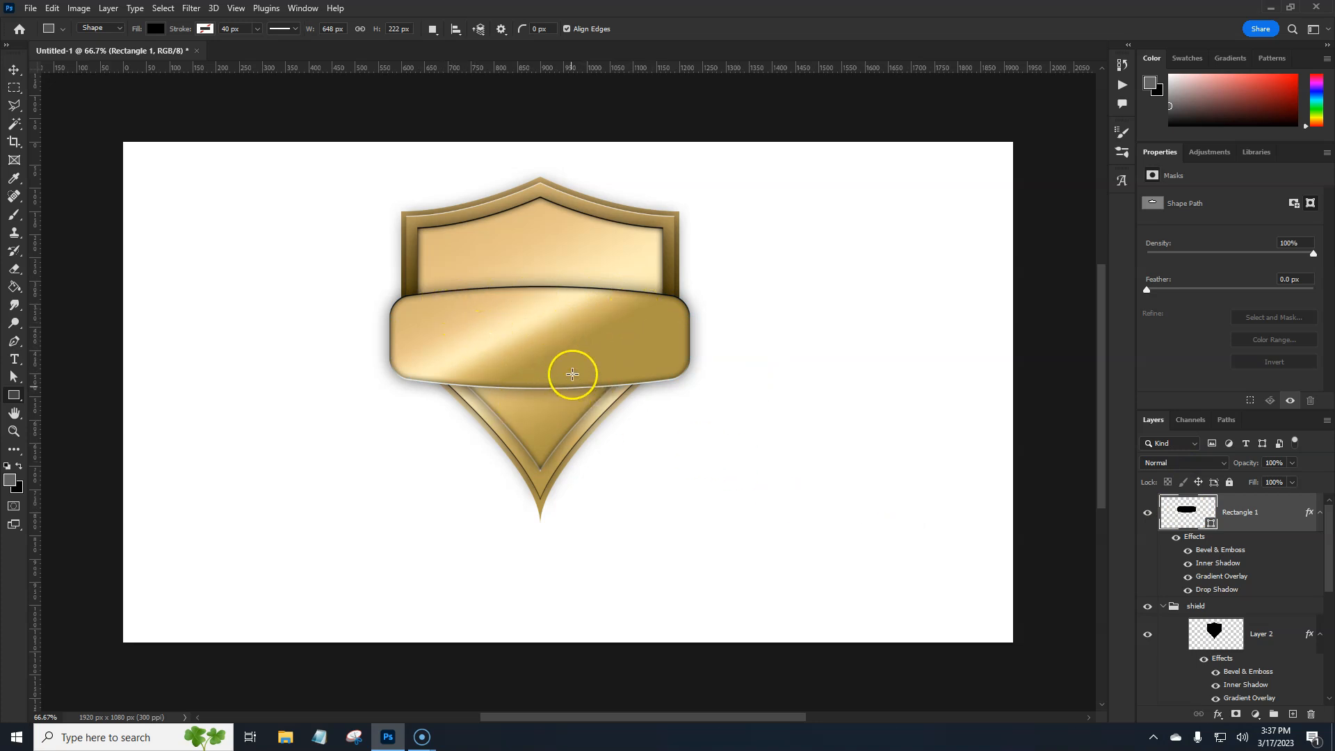
Hide the banner's Inner Shadow, Drop Shadow, and Bevel & Emboss effects, keeping only the Gradient Overlay
click(1188, 563)
click(1189, 590)
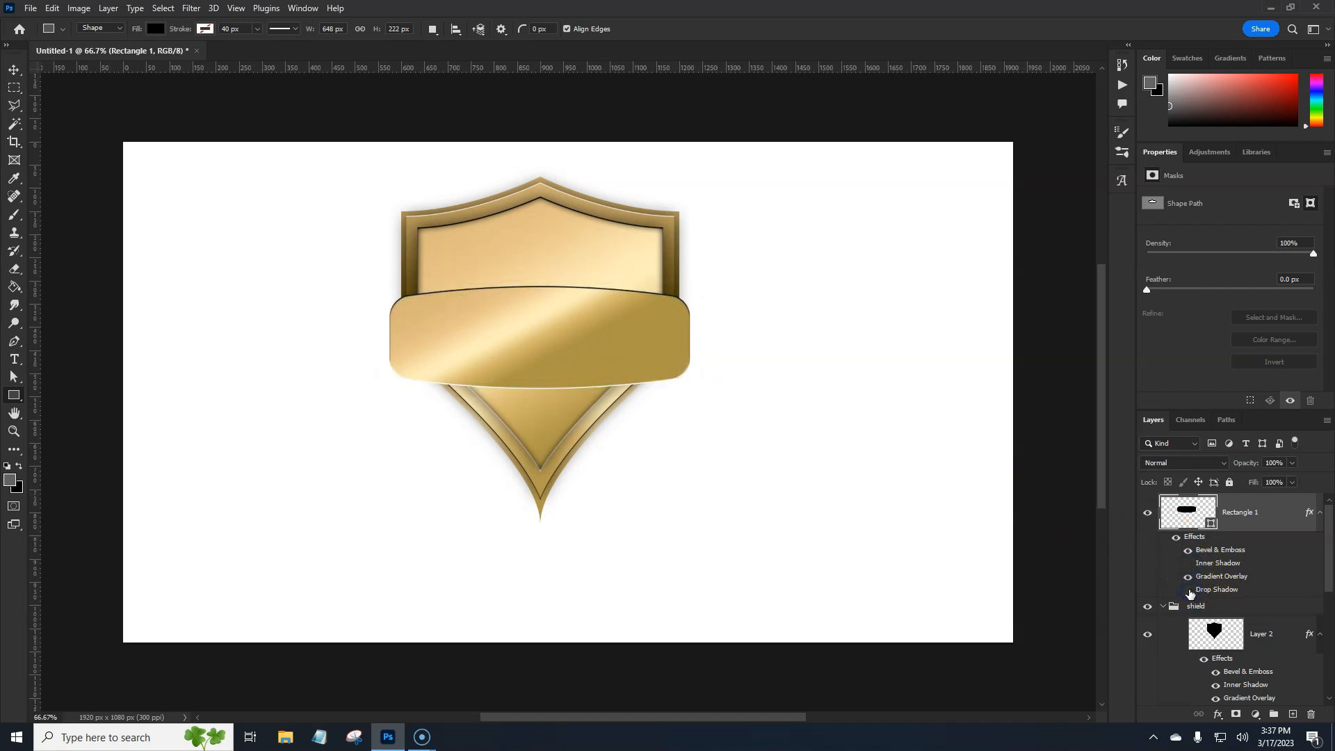
click(1188, 551)
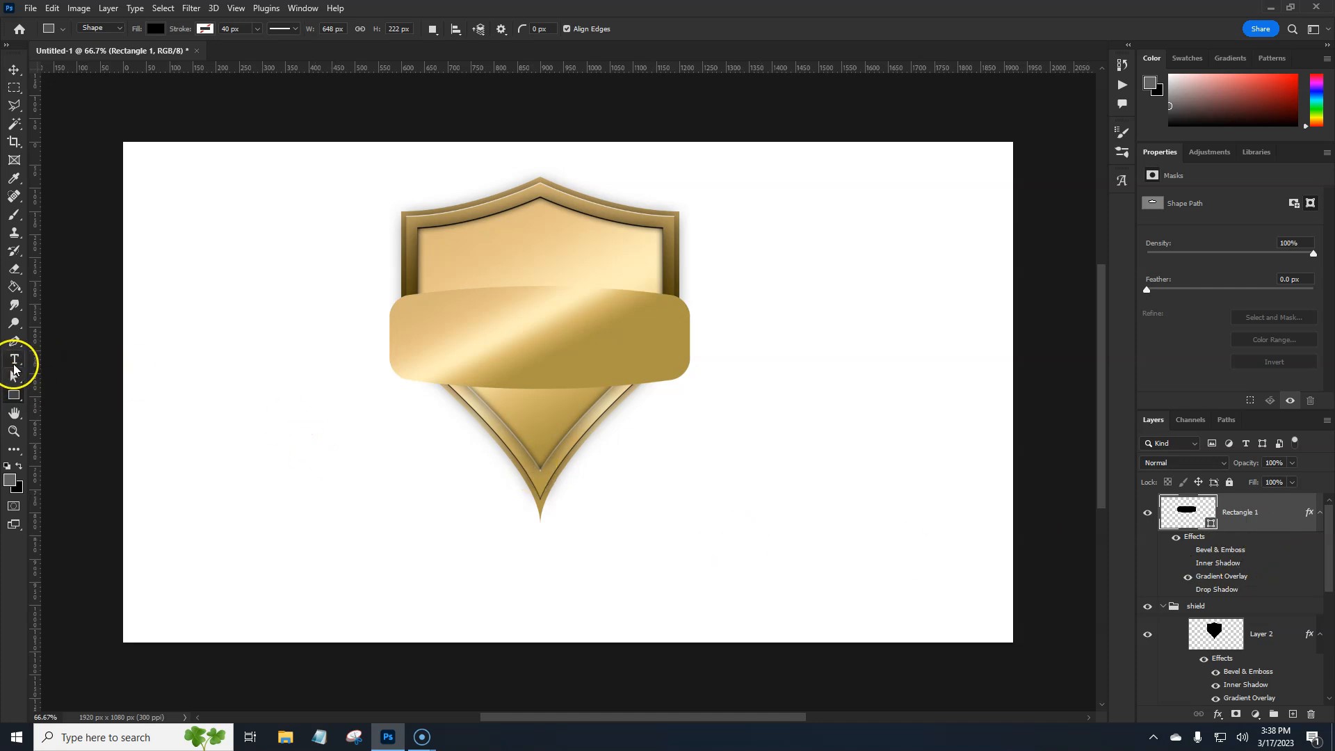
Set up the Type tool with the Sofachrome font in Book style at 30 pt, center-aligned
click(15, 360)
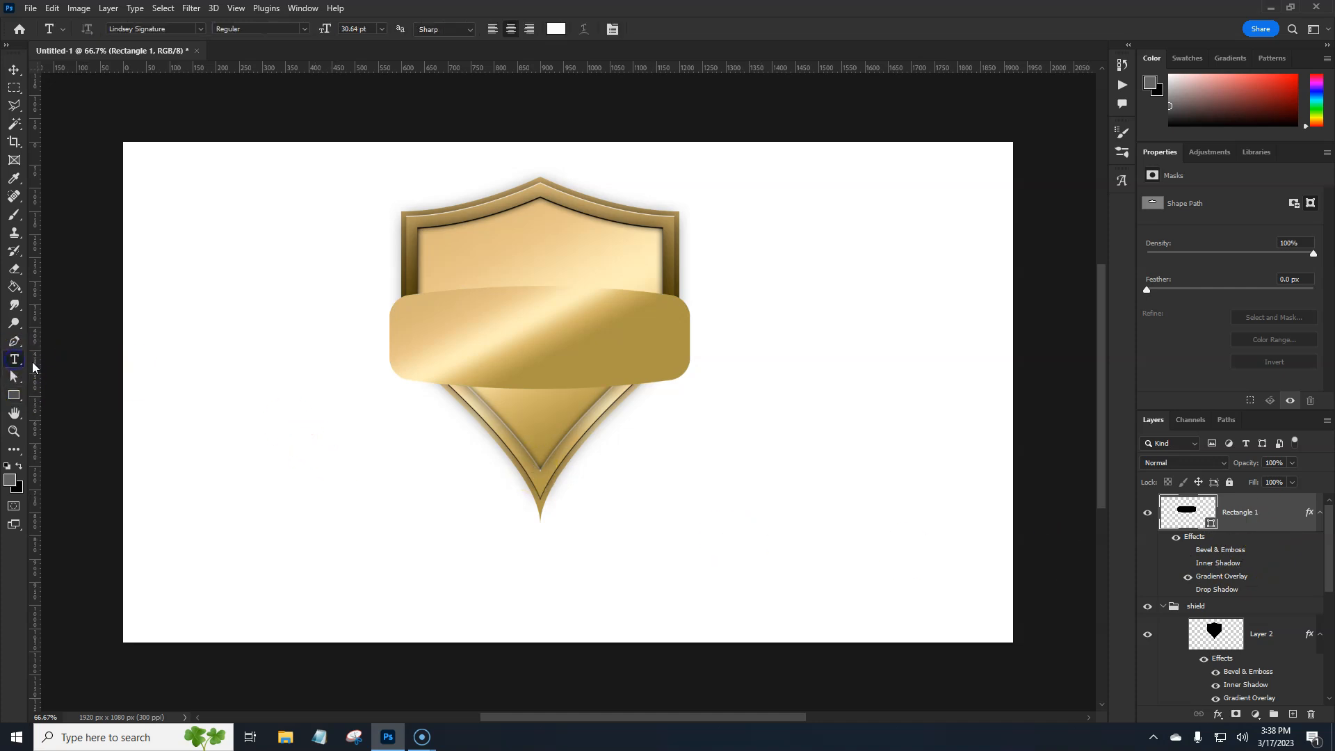
click(201, 30)
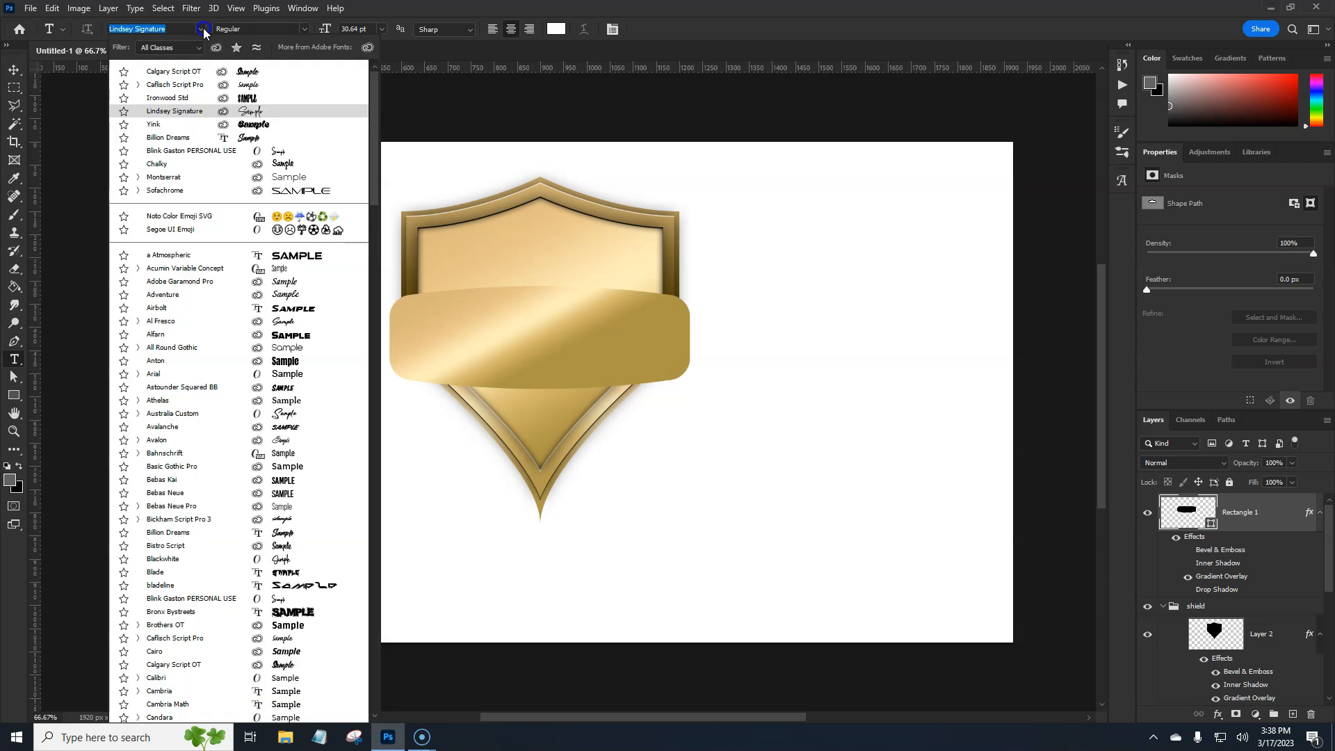
click(198, 137)
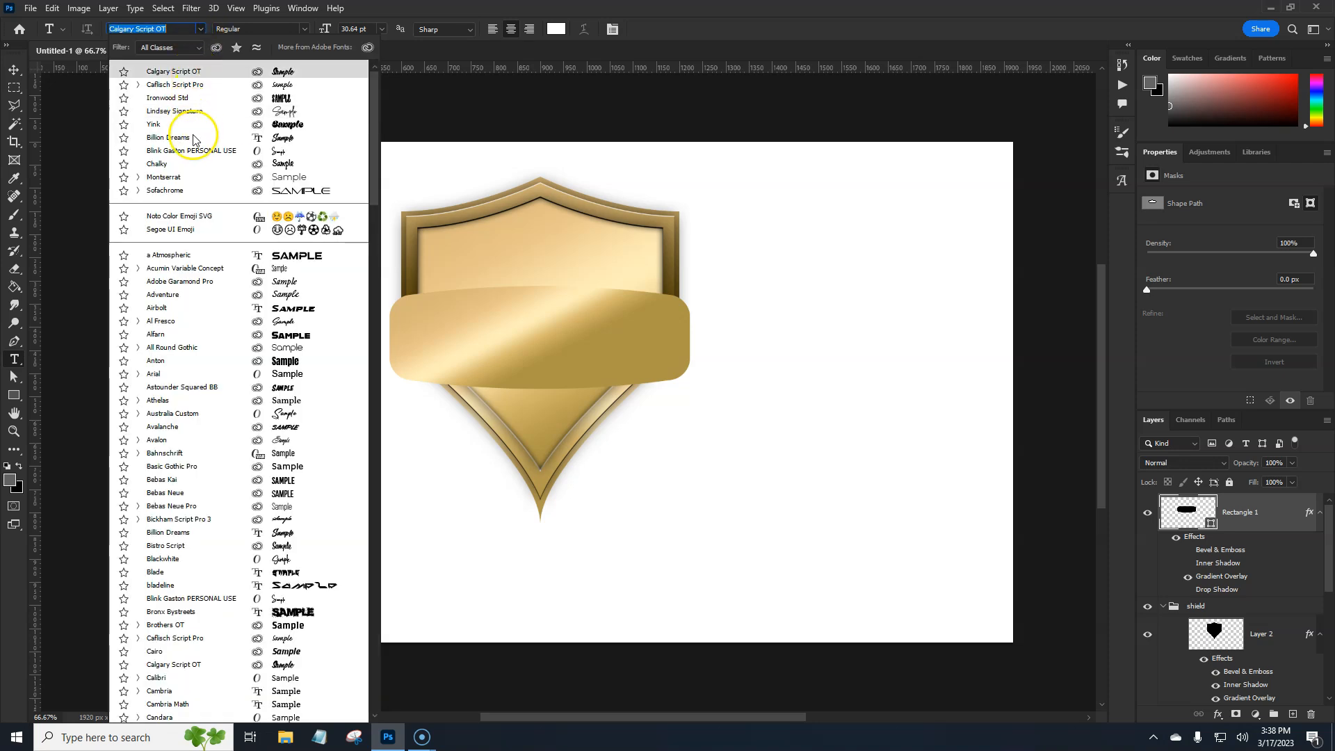
click(188, 177)
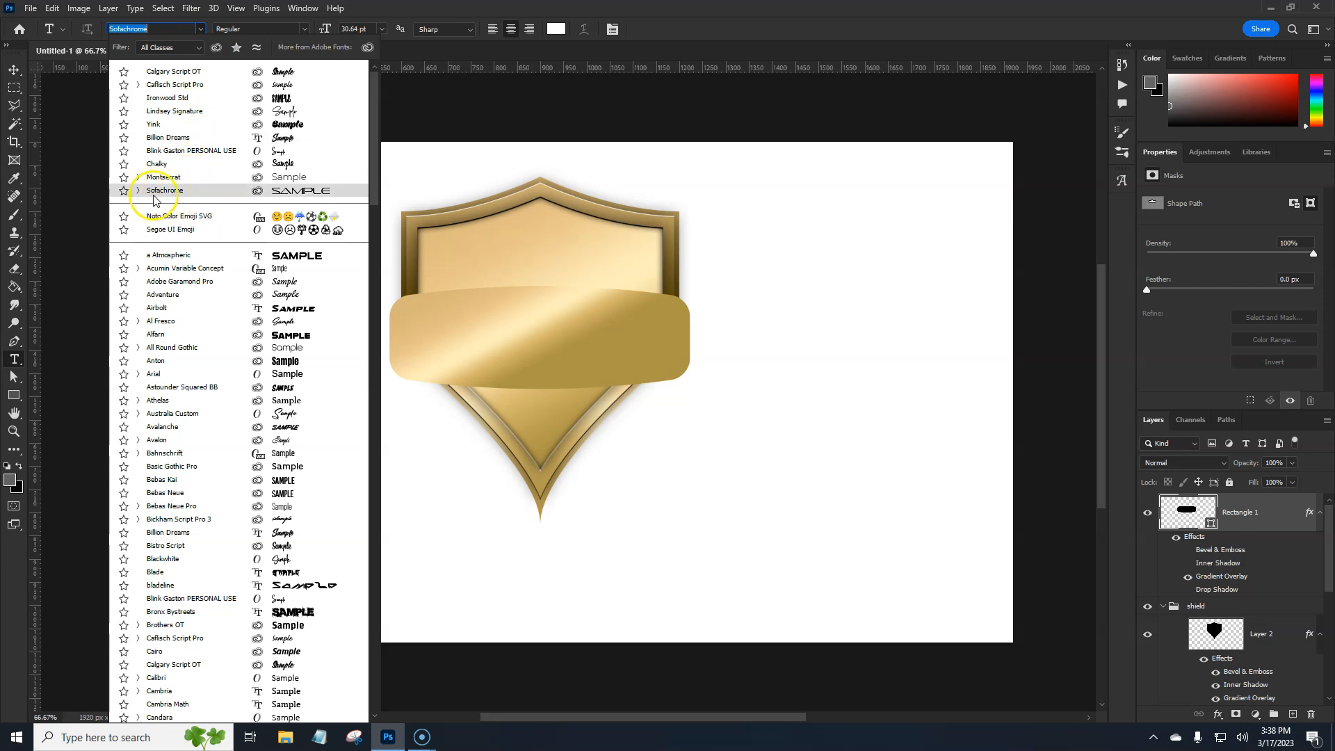
click(138, 191)
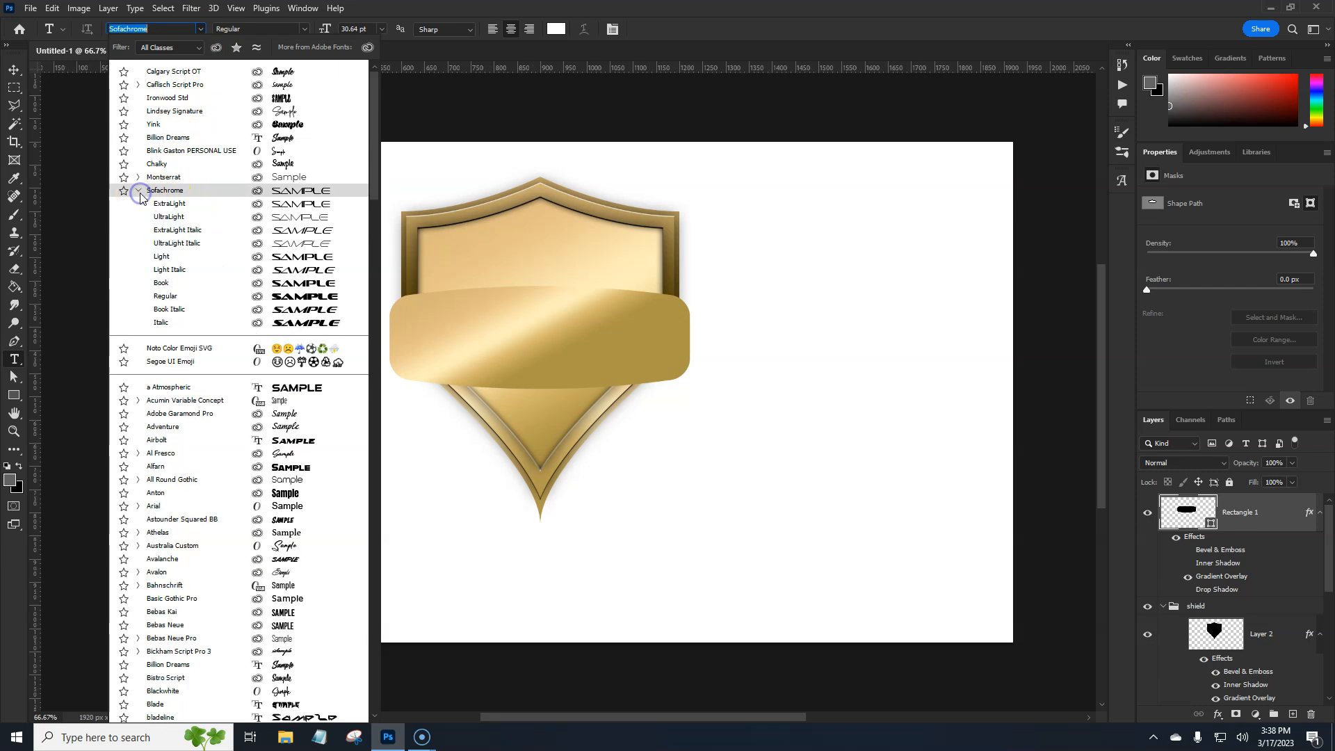
click(178, 283)
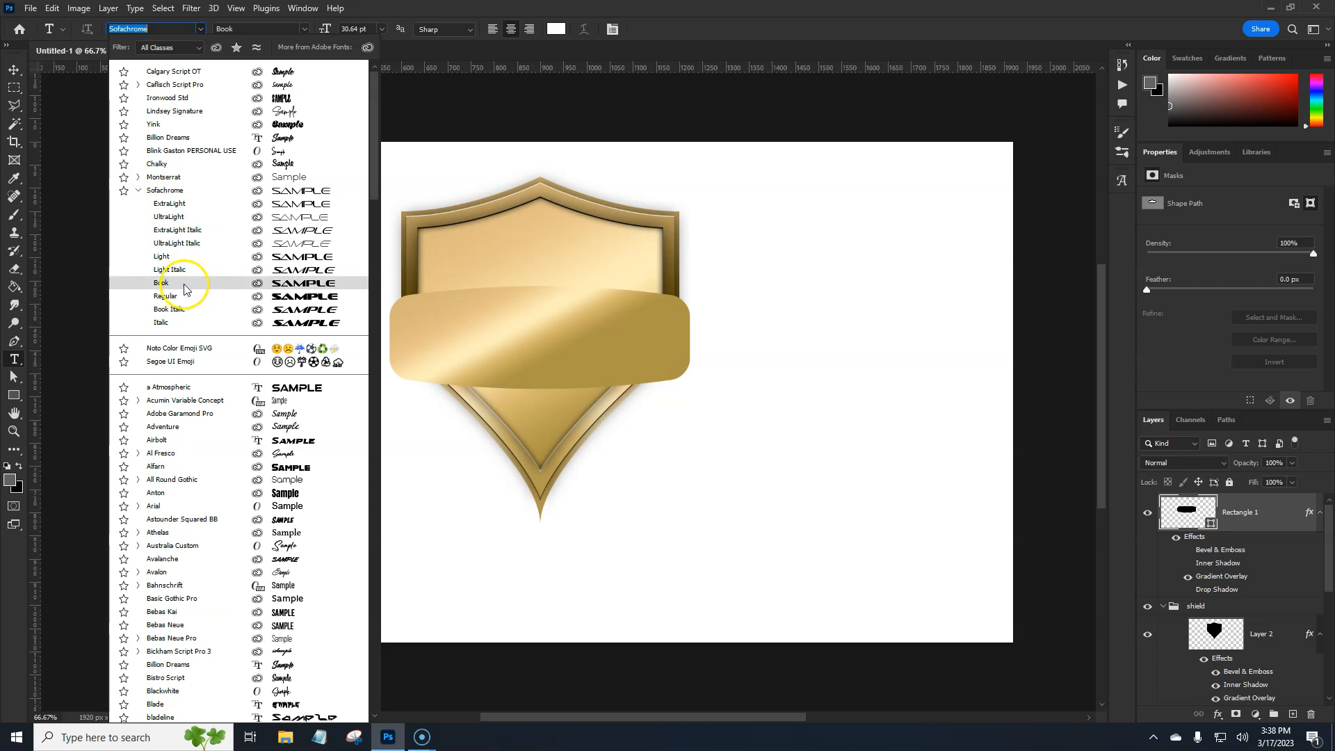
click(184, 286)
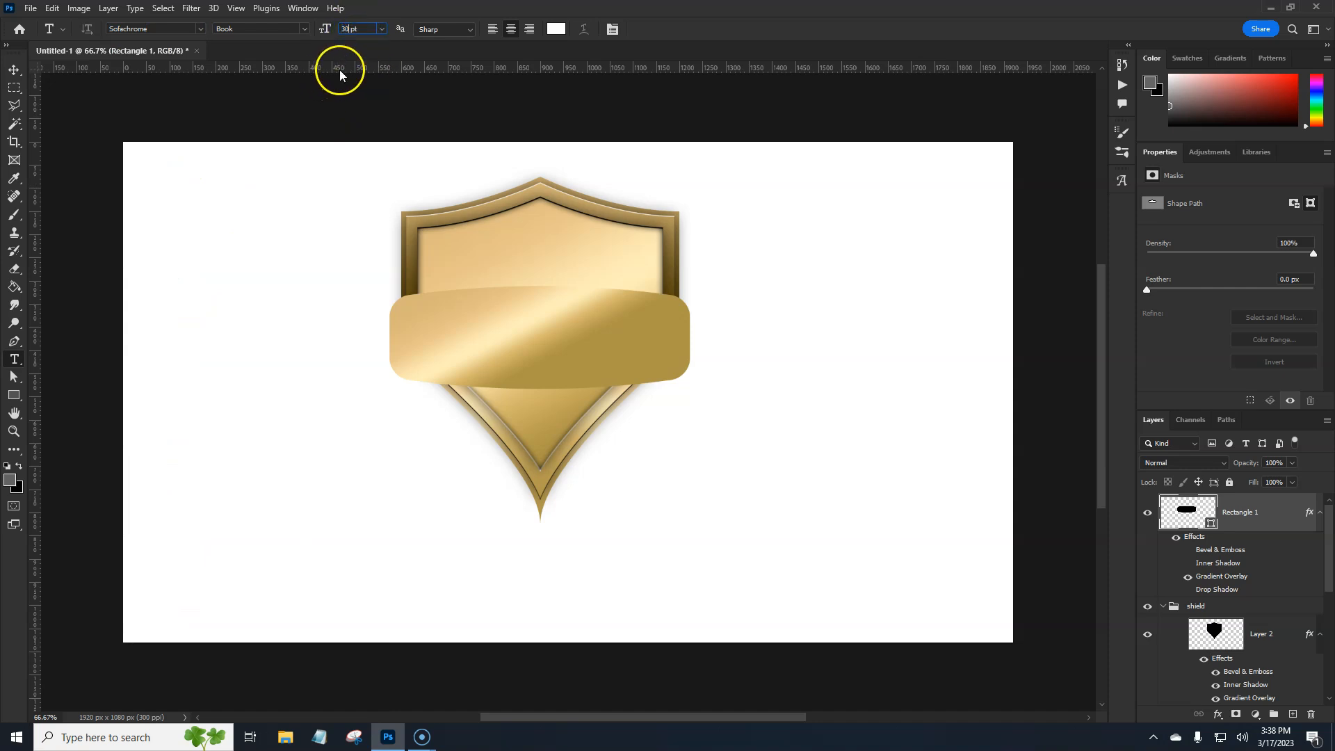
click(511, 28)
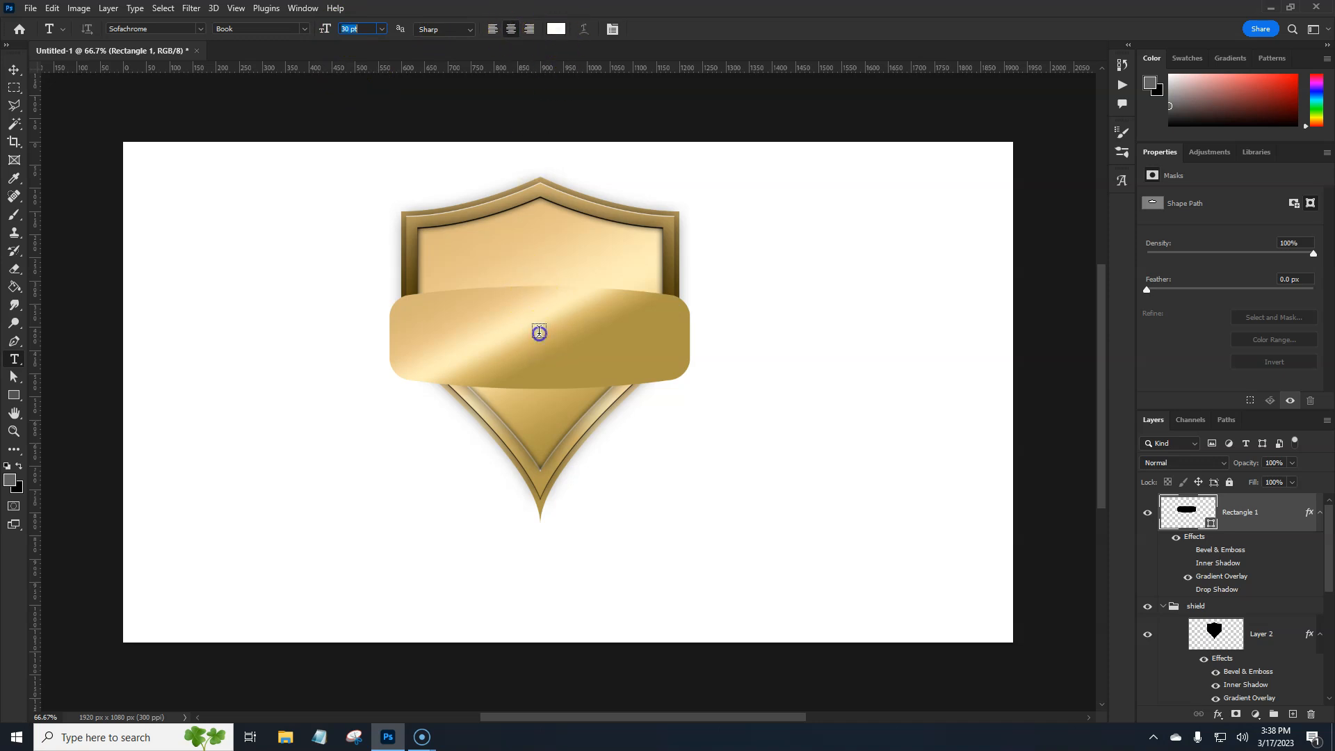
Add the text EVENT WINNER in white, centered on the banner
click(558, 298)
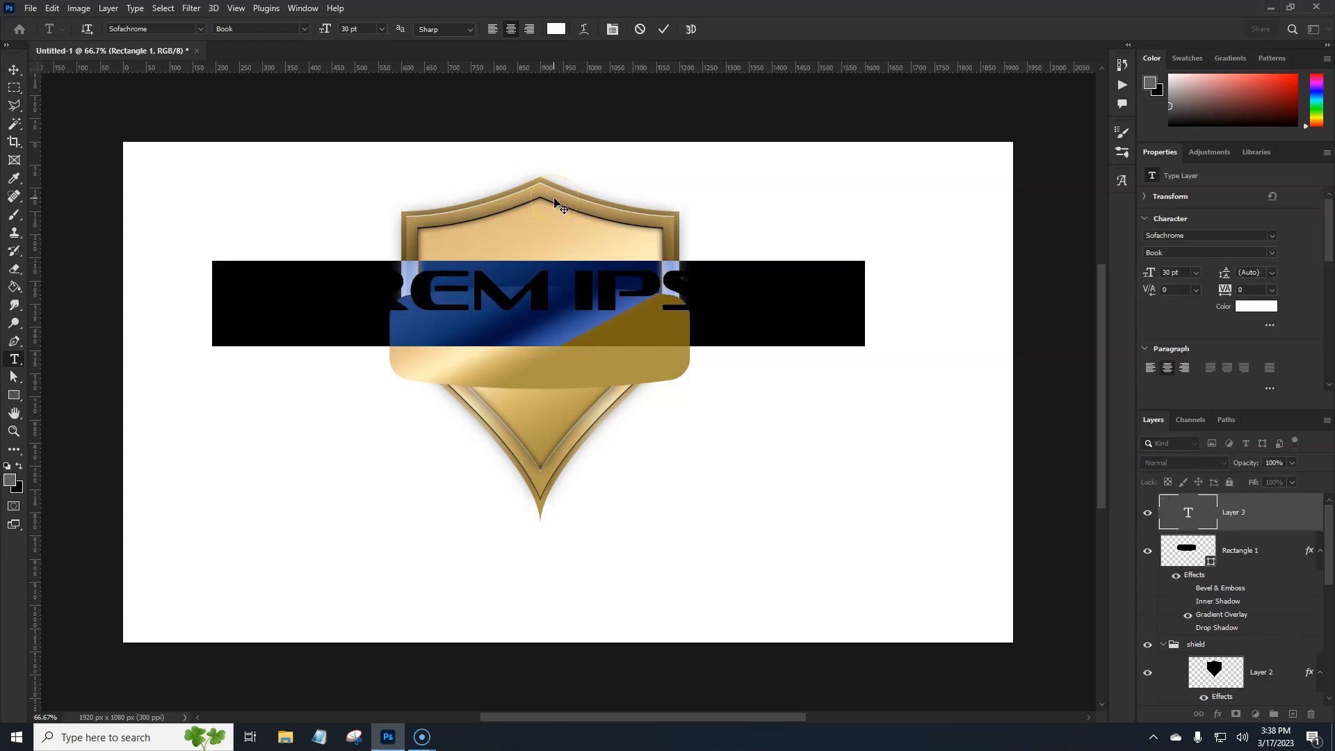
key(BackSpace)
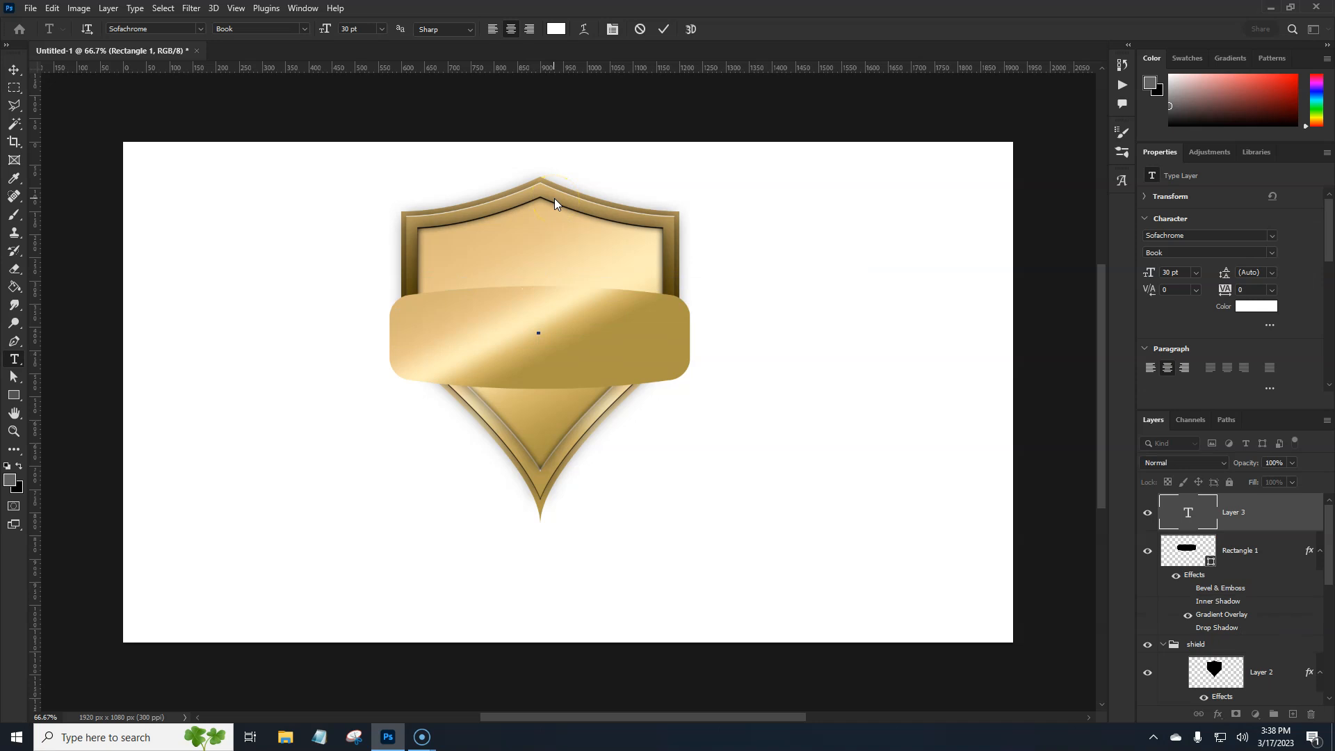
text(EVENT WINNER)
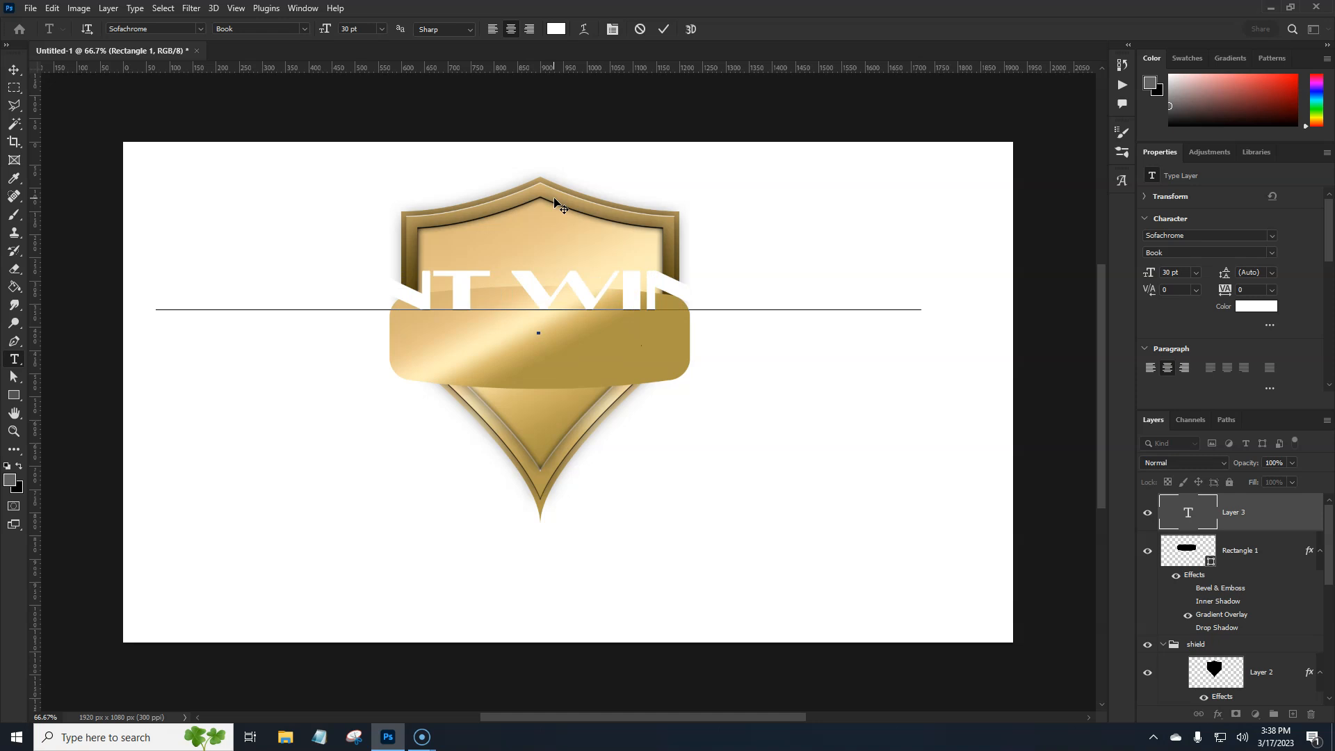
key(ctrl+Return)
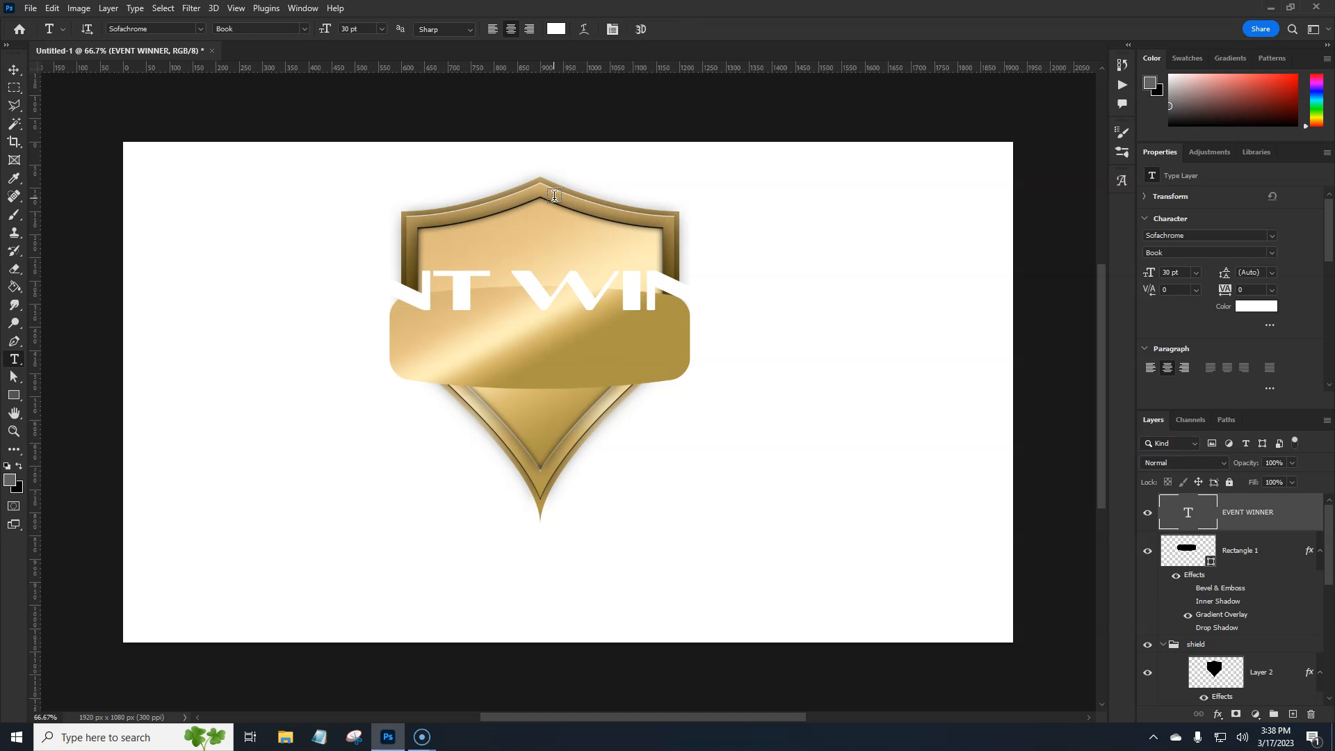
Scale the EVENT WINNER text to about 37% so it fits the banner width and move it down to the banner's middle
key(ctrl+t)
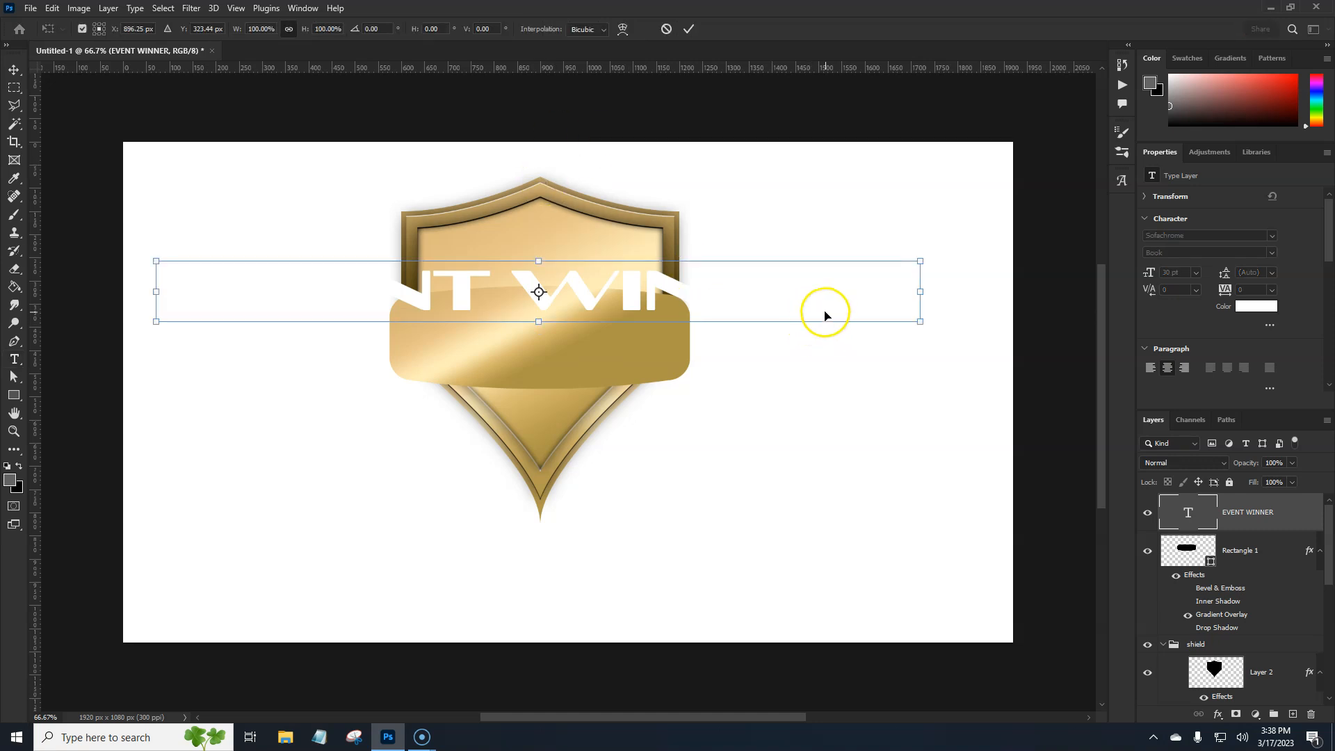
drag(920, 292, 680, 292)
click(566, 299)
drag(560, 298, 553, 343)
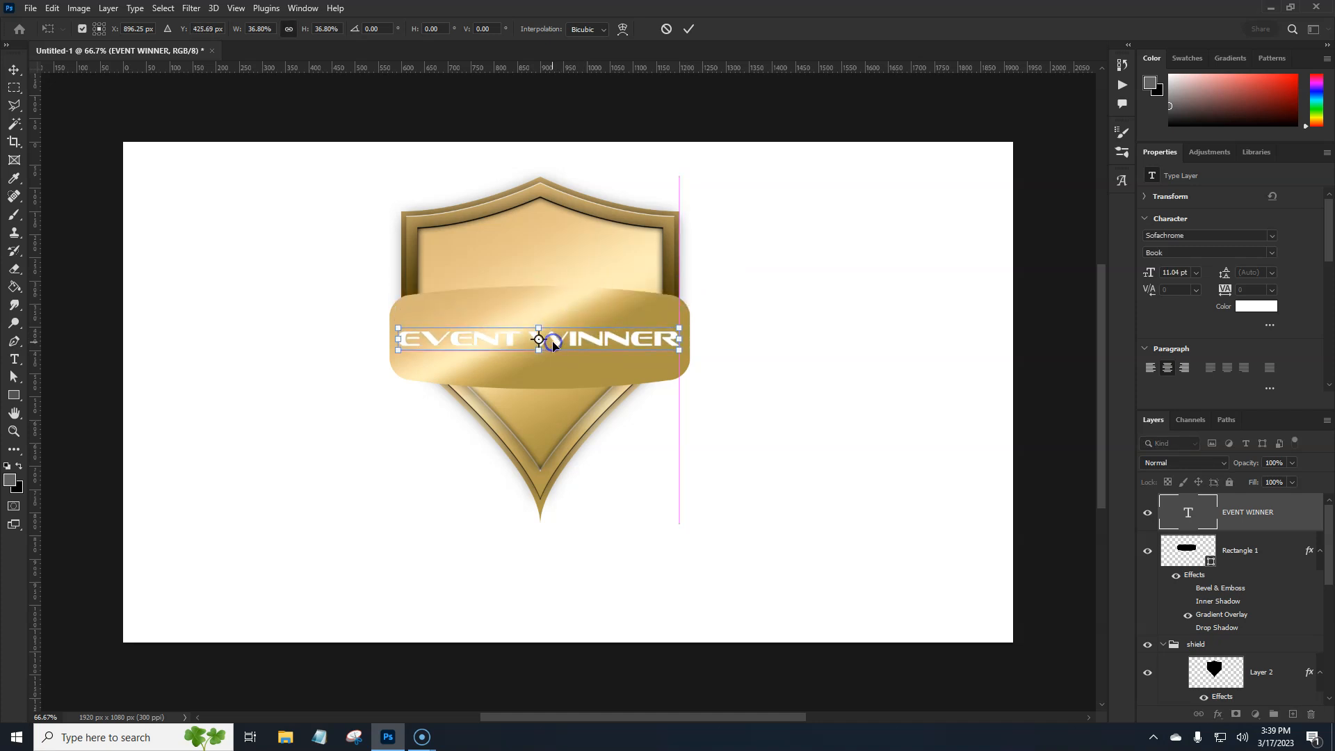
key(Return)
key(t)
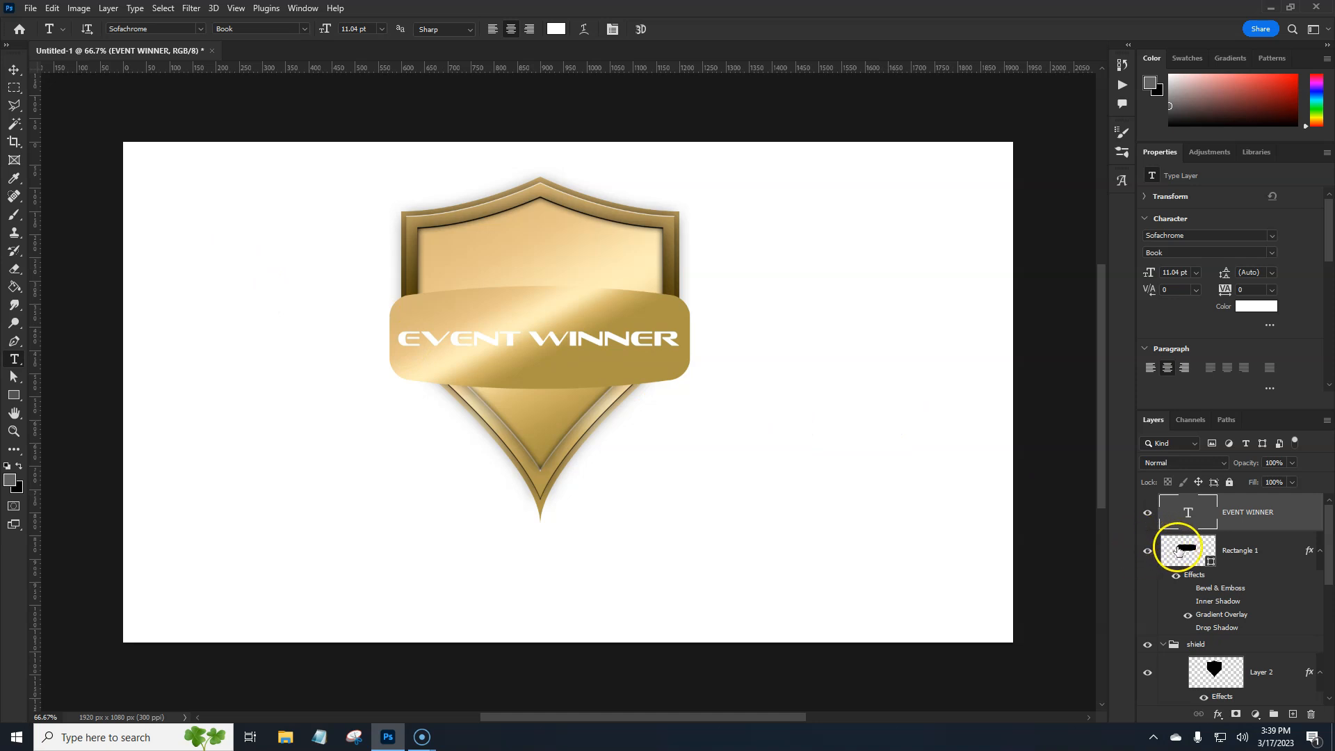
Copy the layer style from the shield group's Layer 2 and paste it onto the EVENT WINNER text layer
click(1297, 522)
drag(1328, 578, 1330, 598)
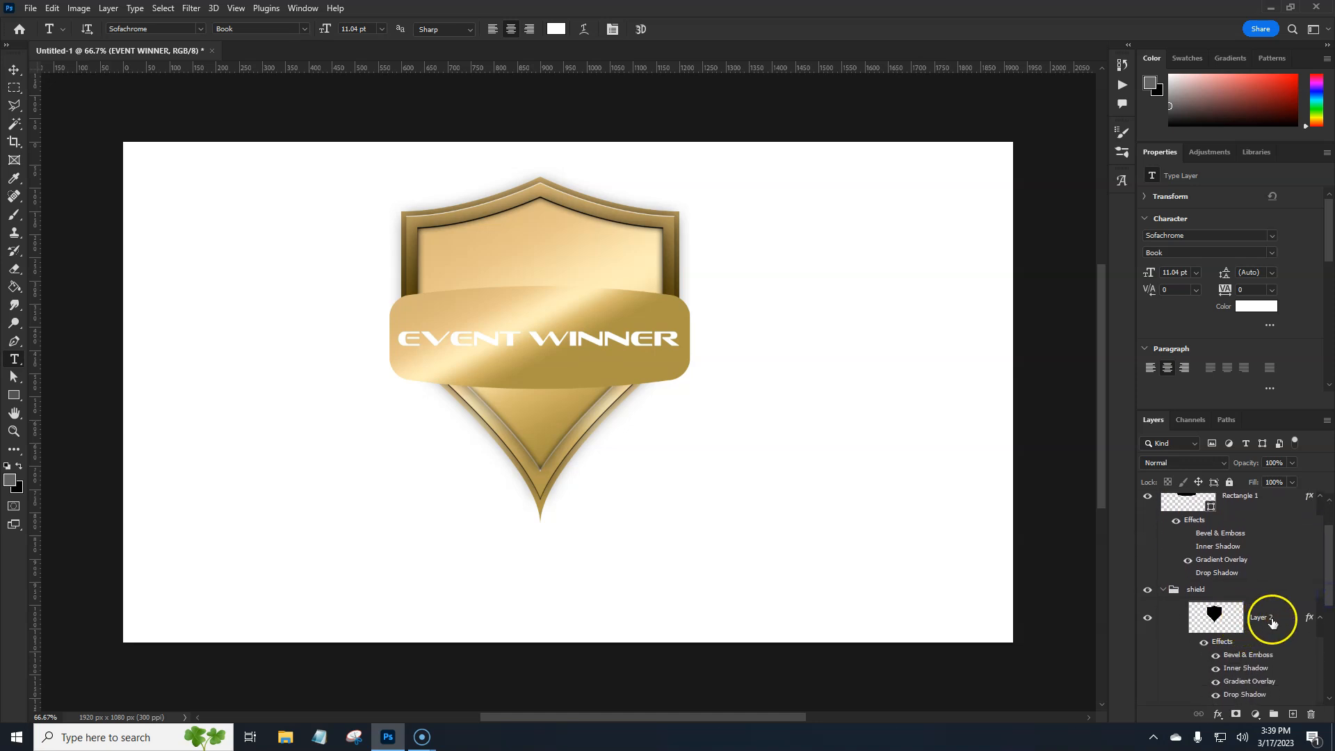
right_click(1306, 618)
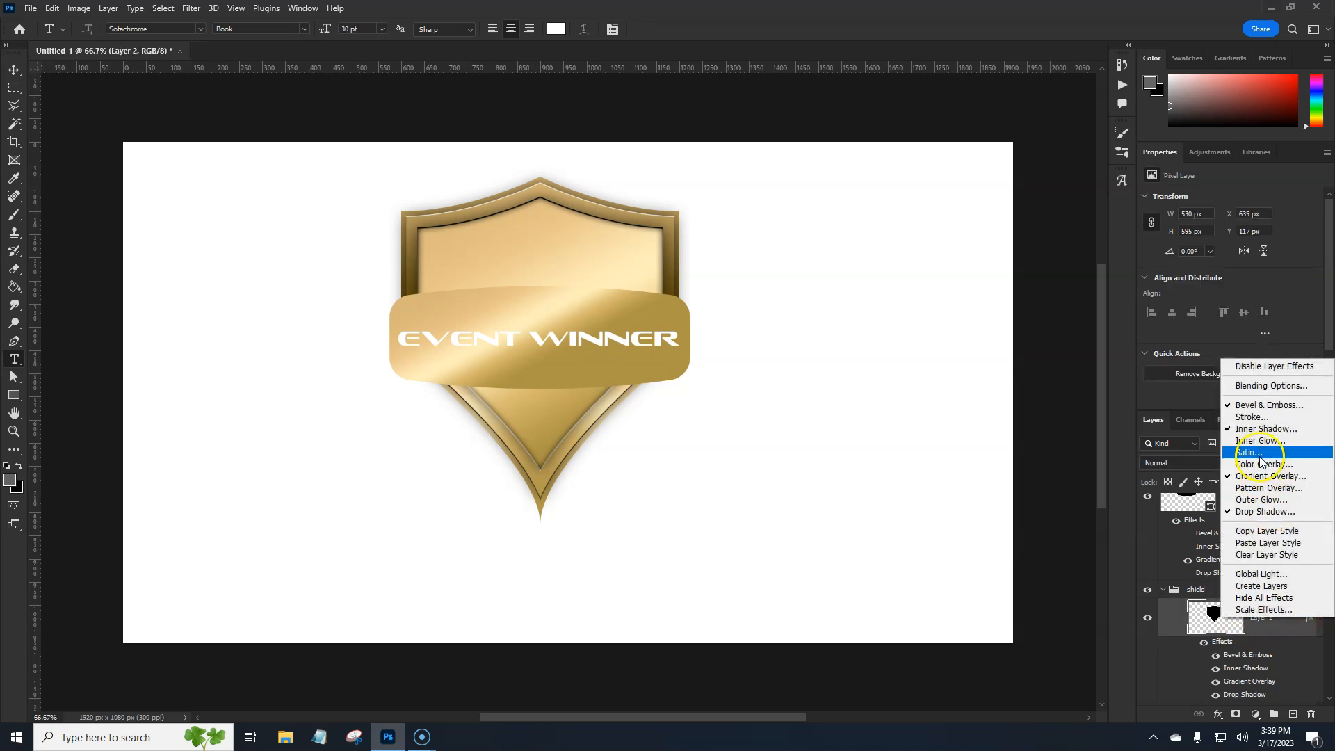
click(1260, 532)
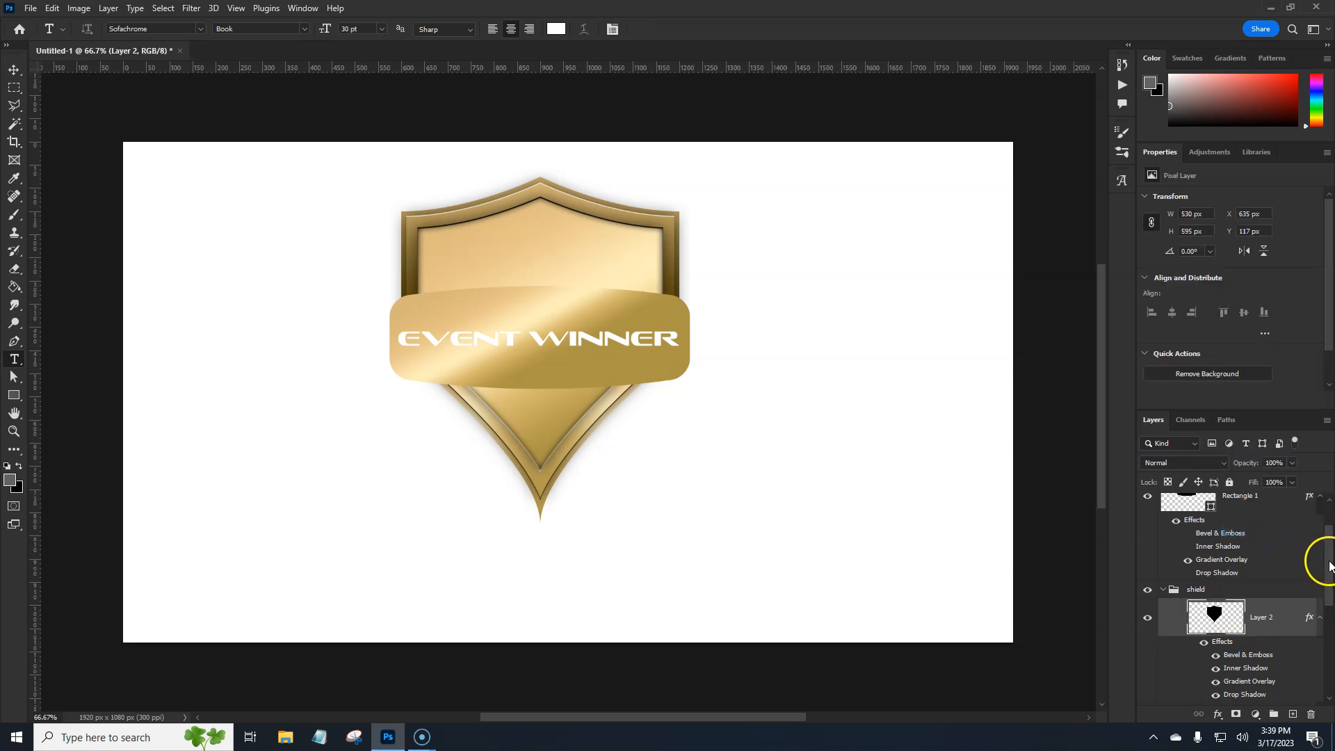
drag(1329, 567, 1330, 512)
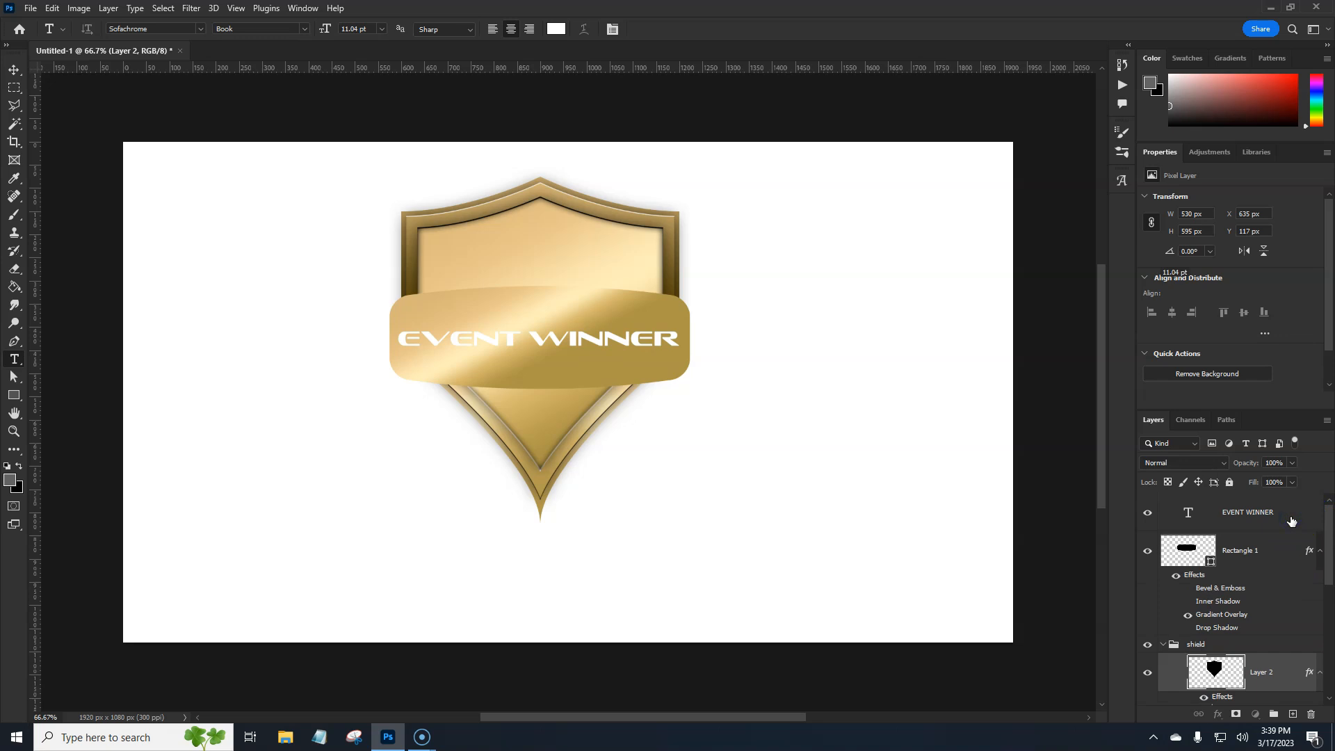
click(1291, 521)
right_click(1291, 522)
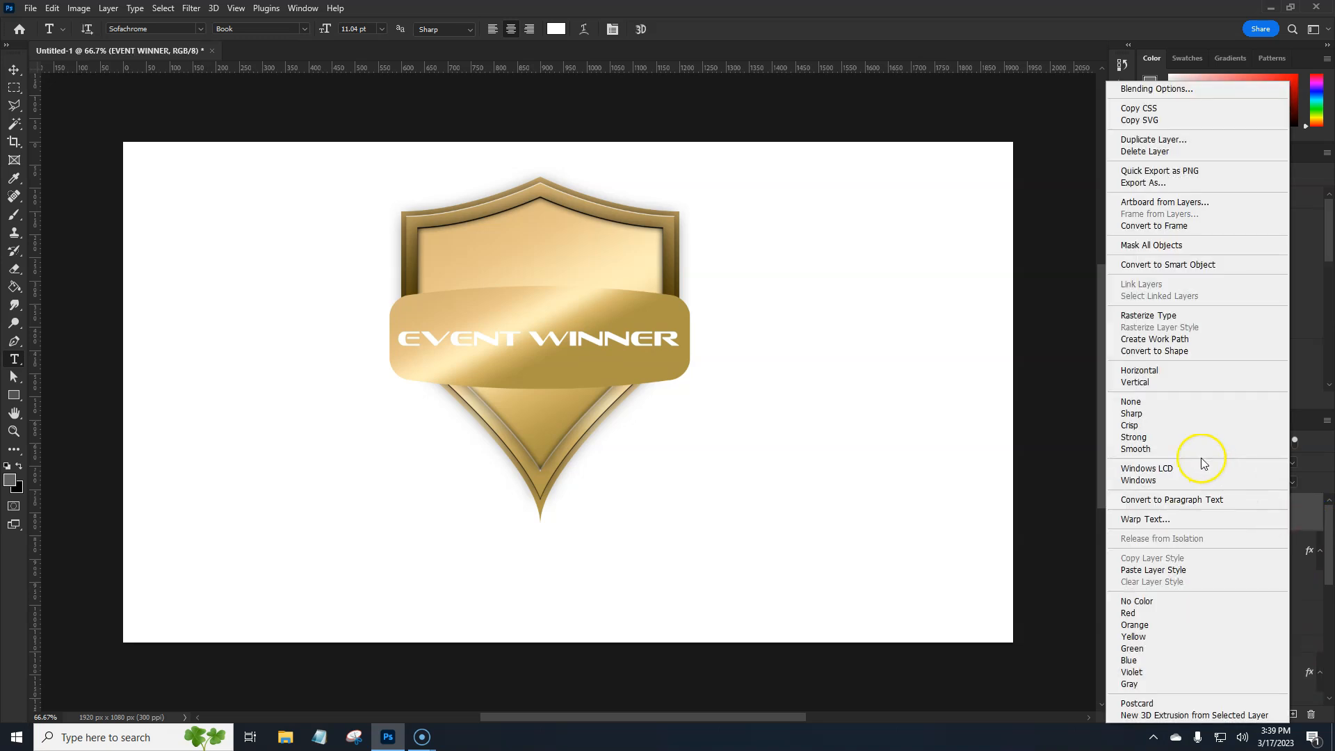
click(1151, 570)
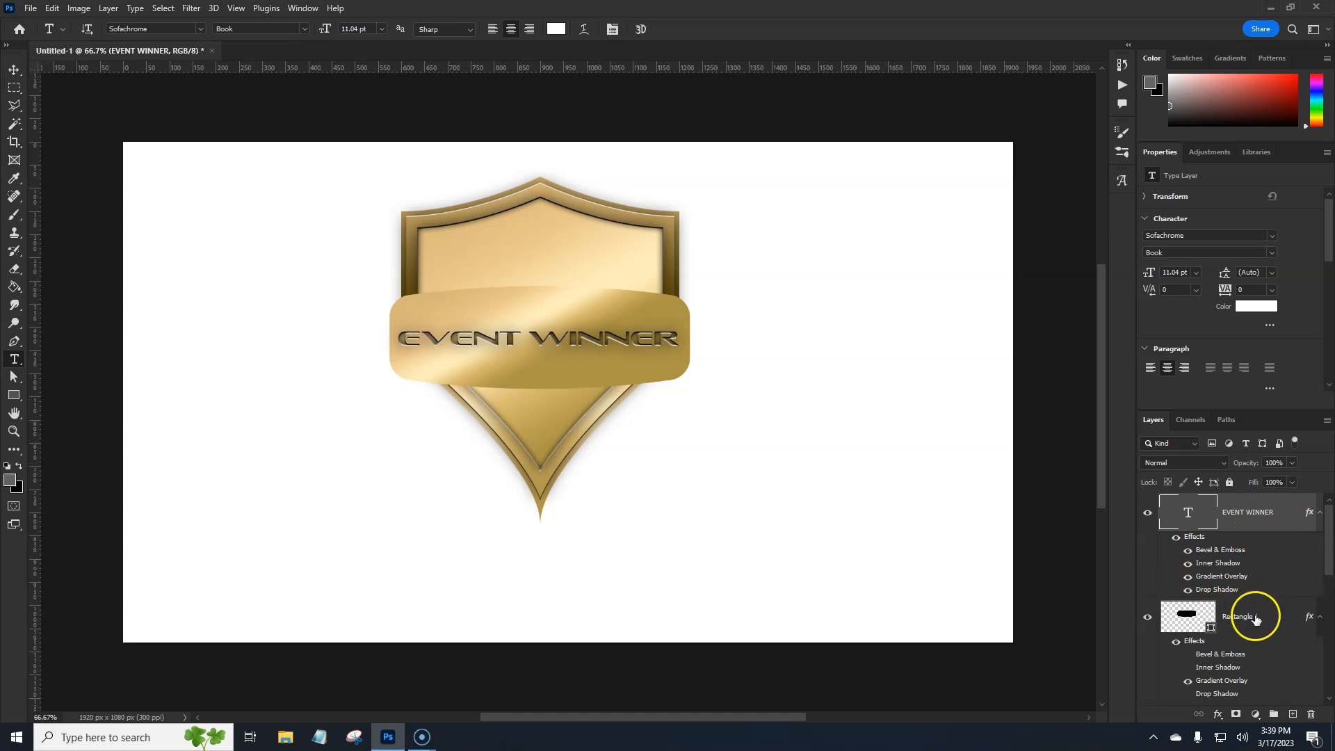
Turn on the banner's Bevel & Emboss with direction Up, size 10 px, highlight opacity 52% and shadow opacity 41%
click(1275, 621)
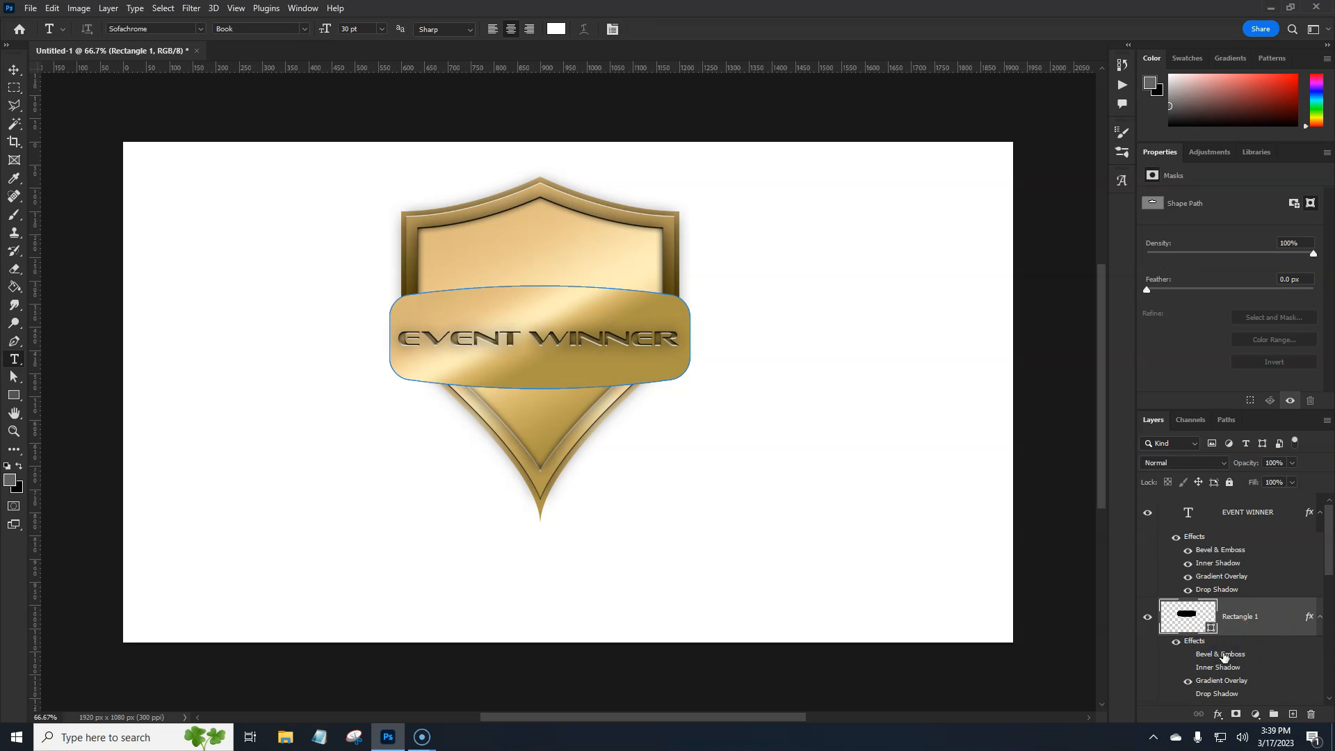
double_click(1223, 657)
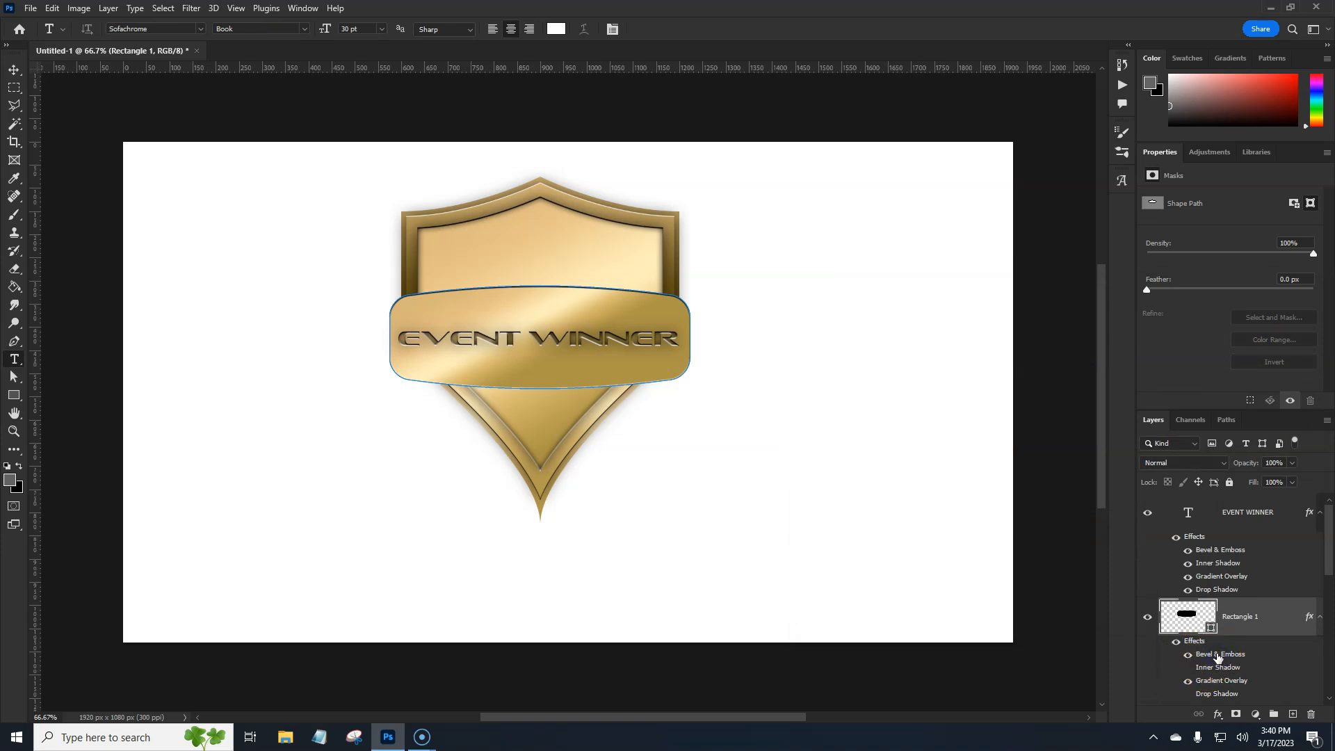
double_click(1217, 654)
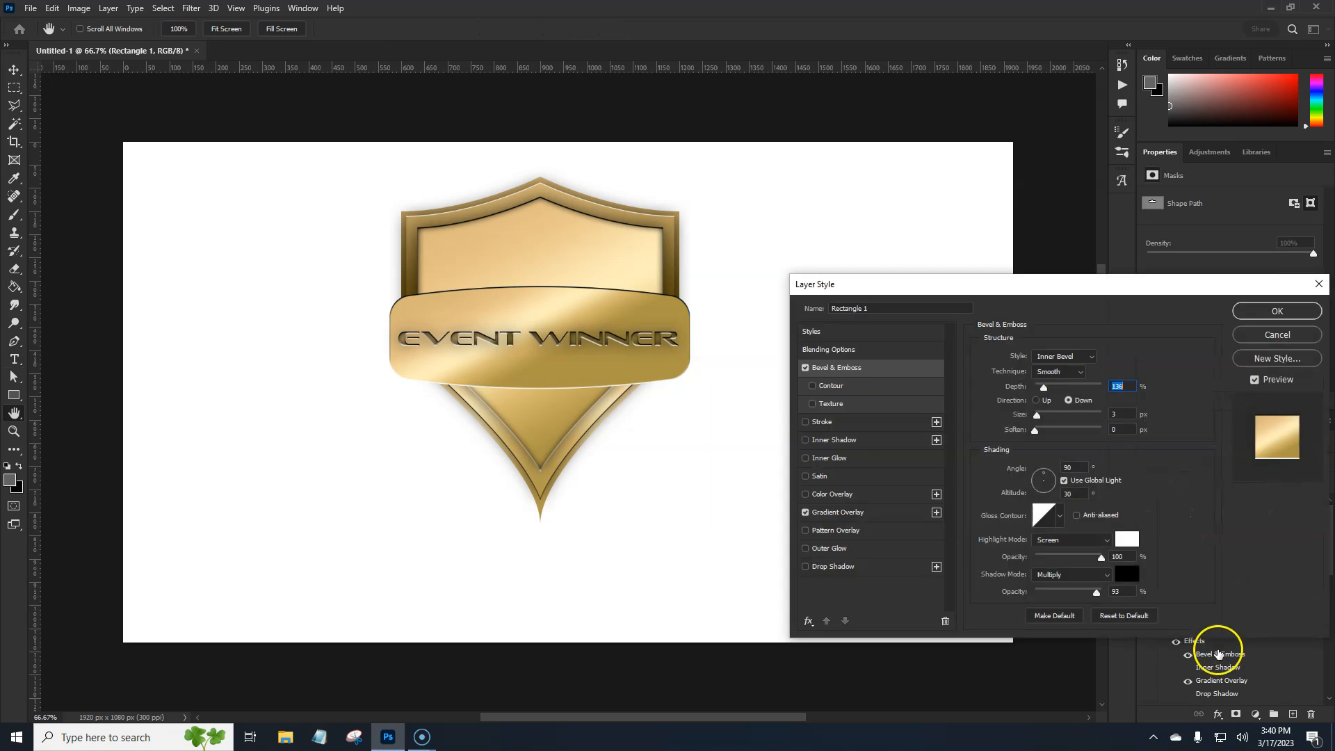
drag(1036, 415, 1040, 402)
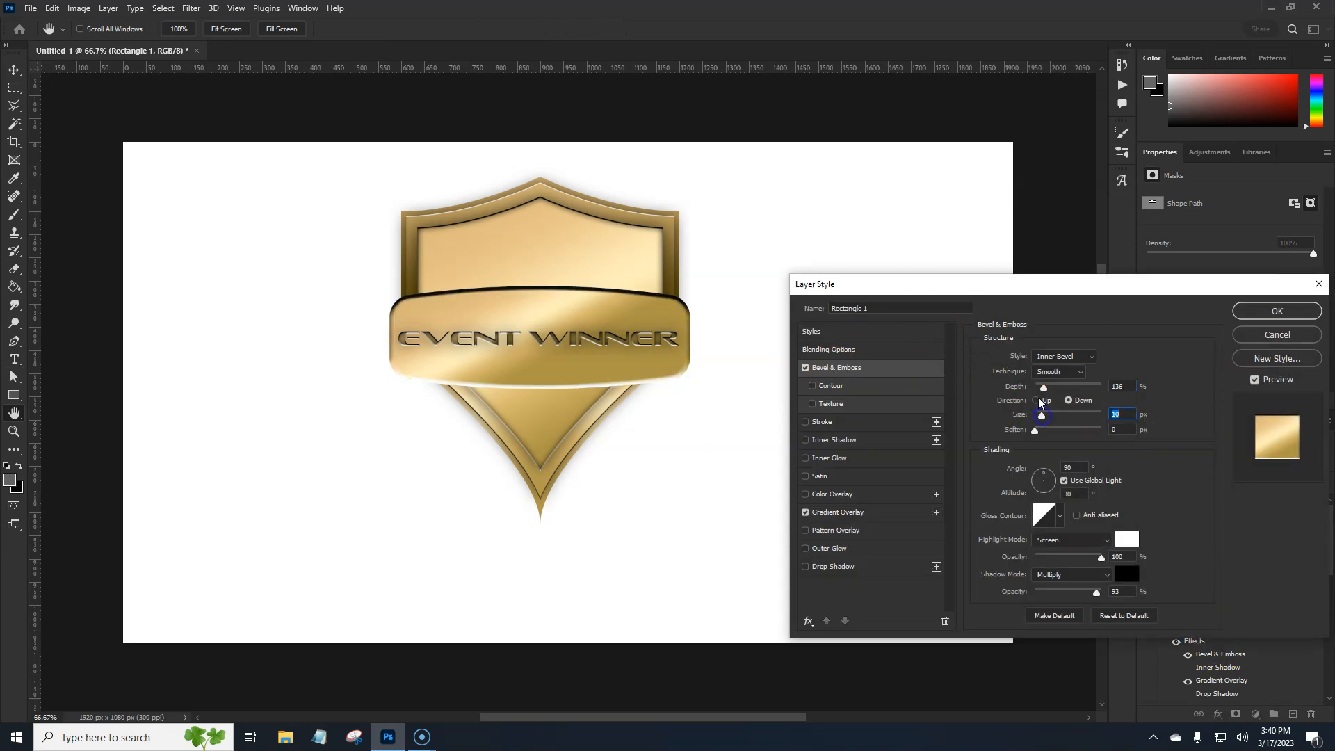
click(1036, 402)
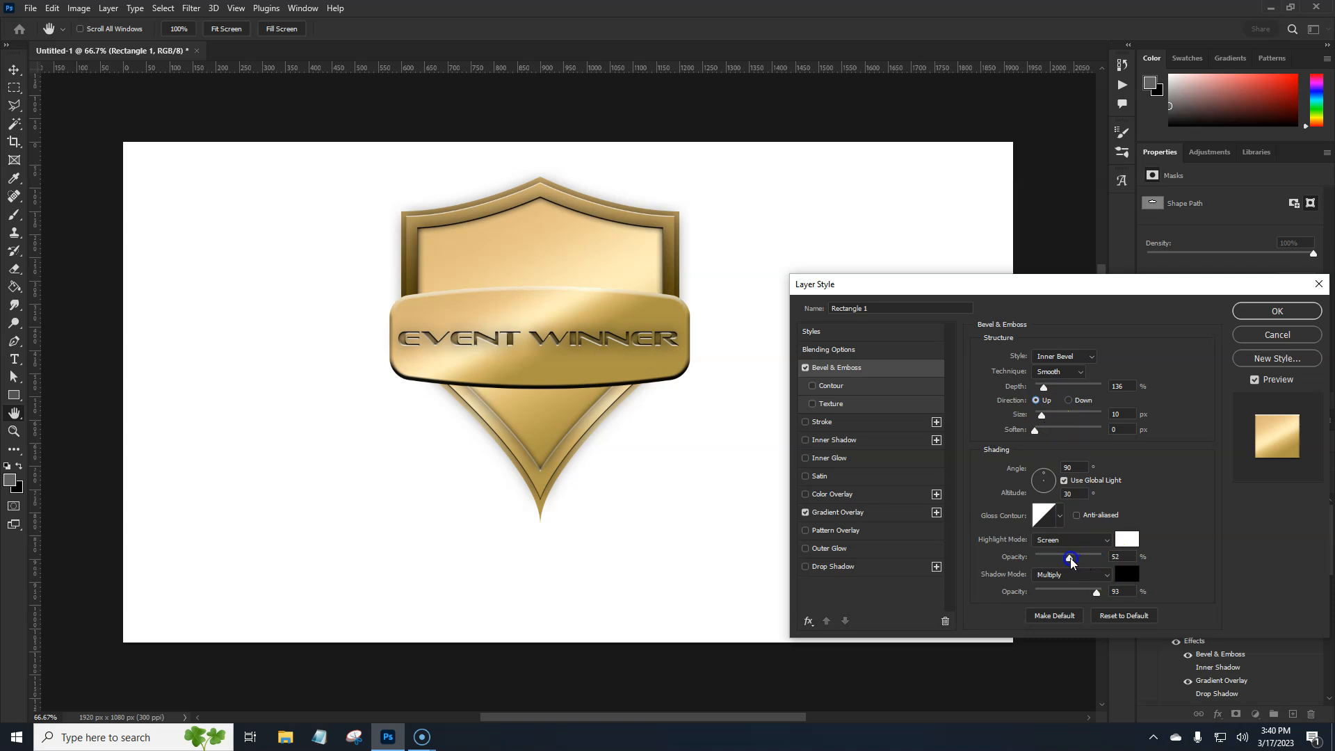
drag(1096, 591, 1064, 600)
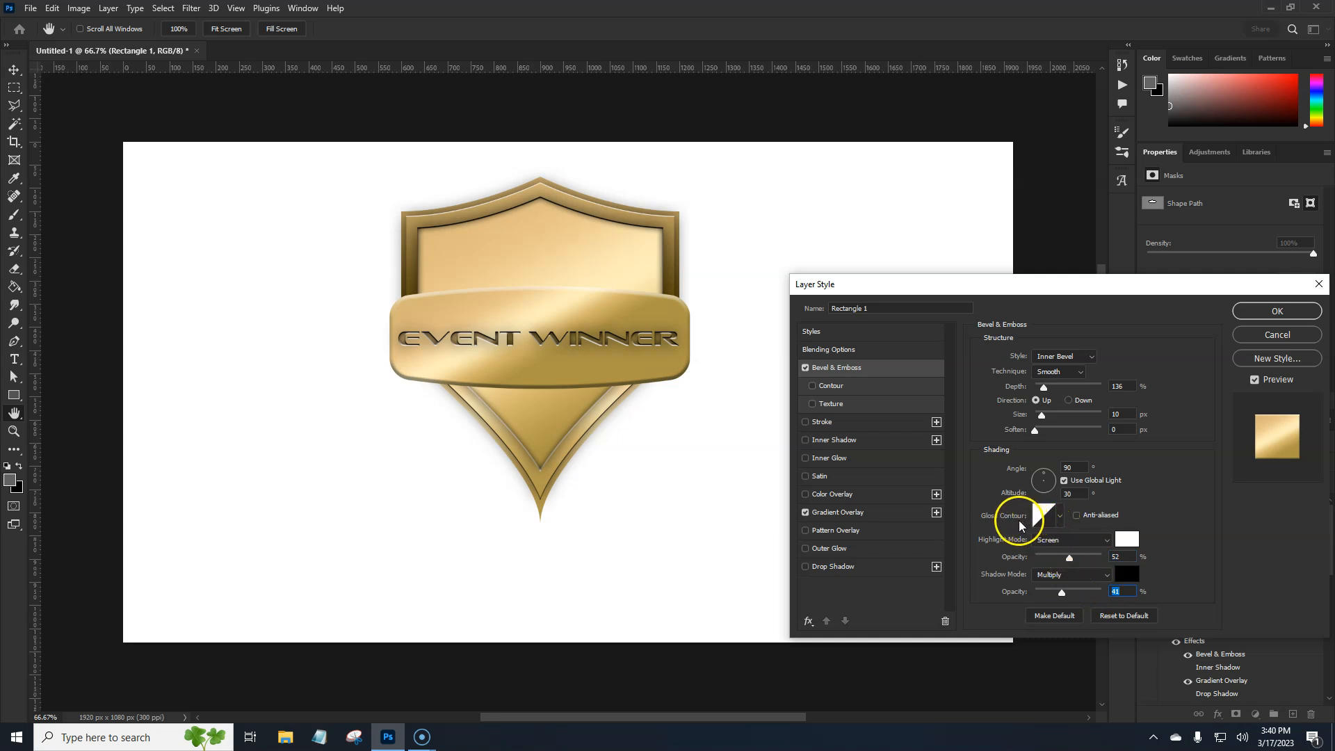
Set the banner's bevel direction to Down at a 90° angle without global light, and enable its Inner Shadow
click(1069, 400)
click(1070, 405)
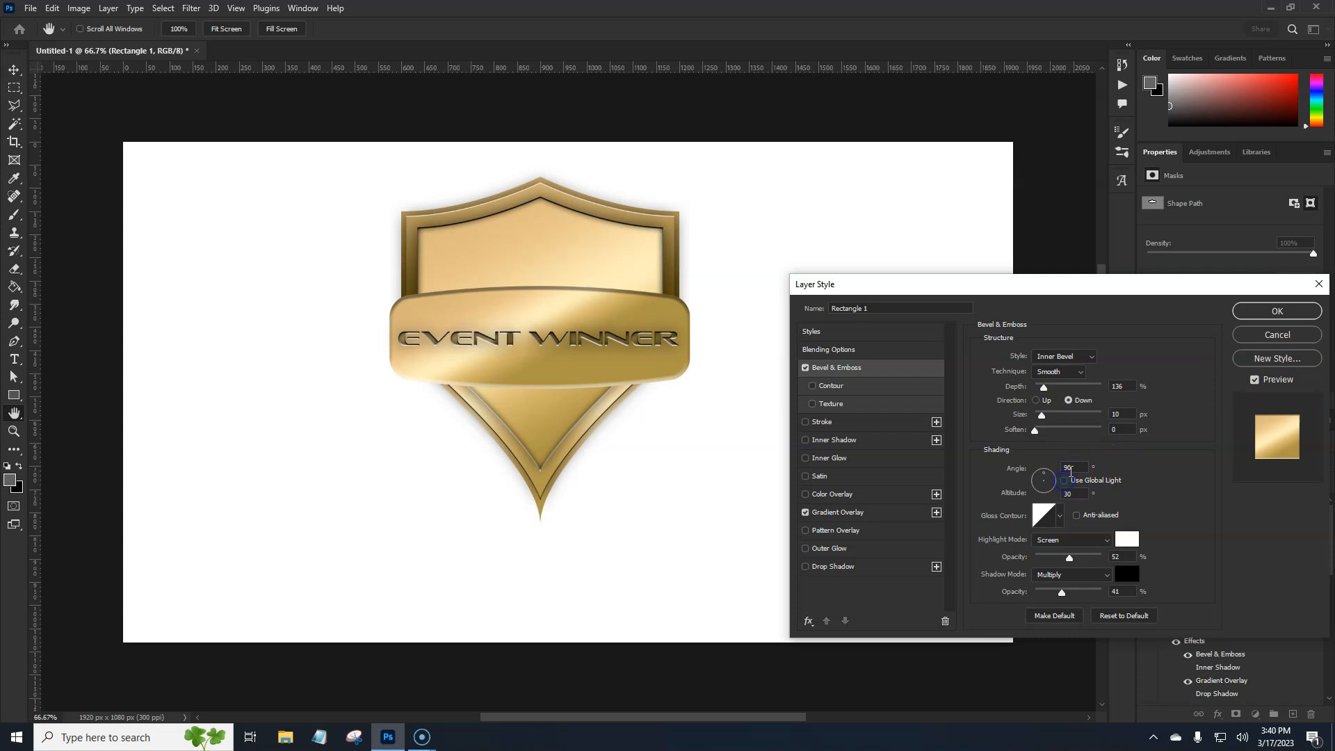
text(-90)
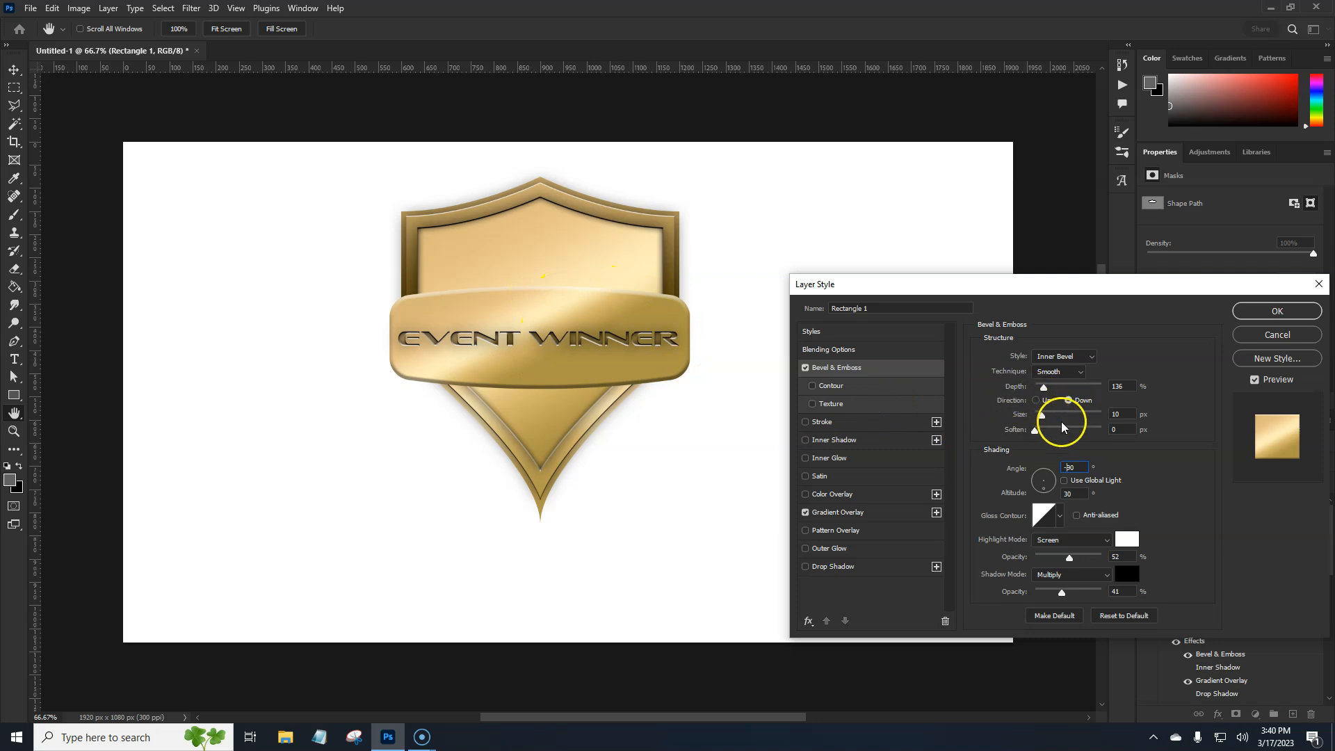
key(BackSpace)
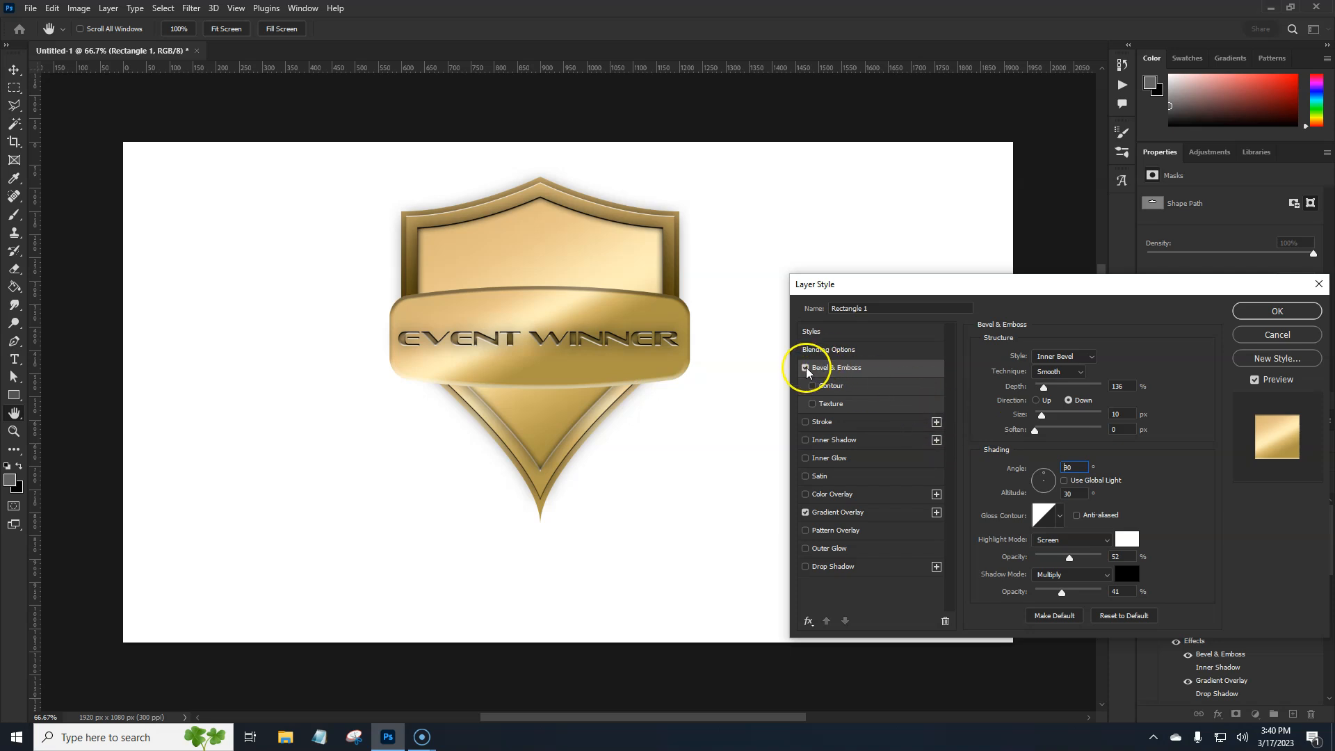
click(836, 441)
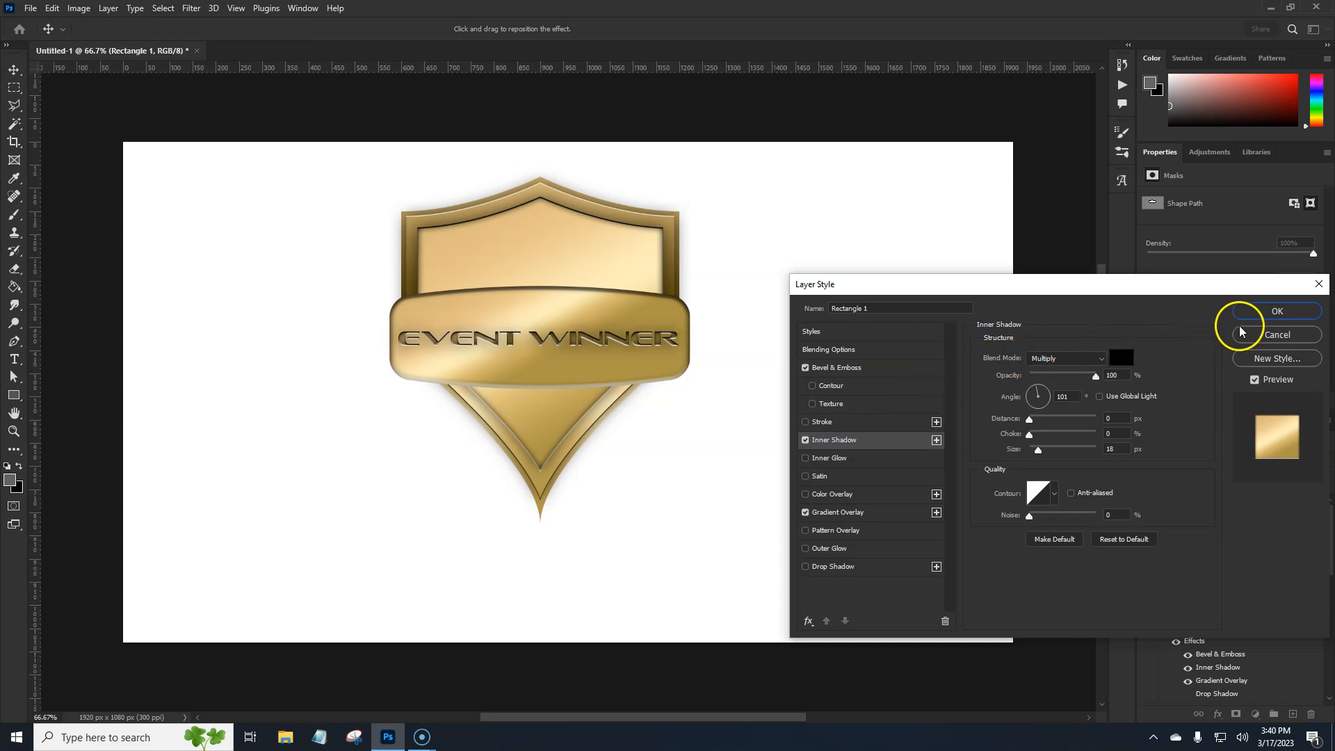
click(1278, 311)
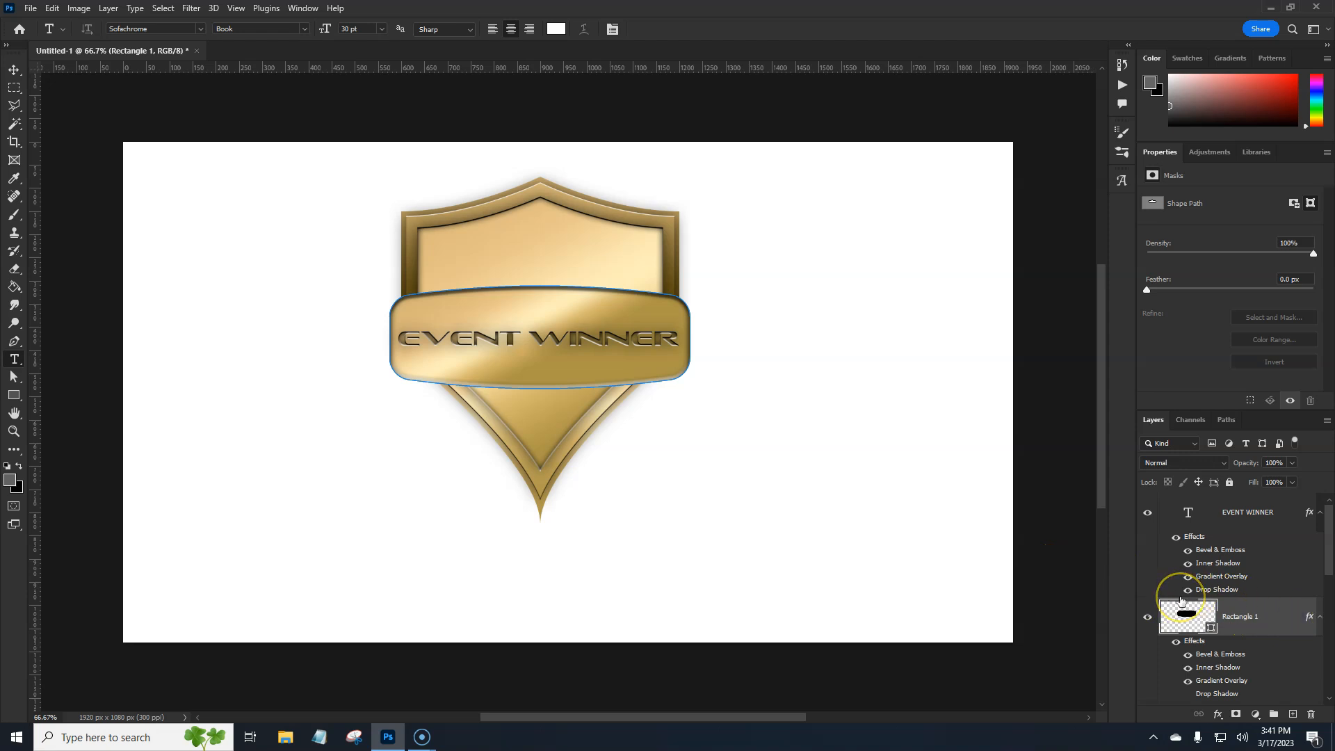
Shrink the banner's height to about 59% from above and below so it fits closely around the EVENT WINNER text
key(ctrl+t)
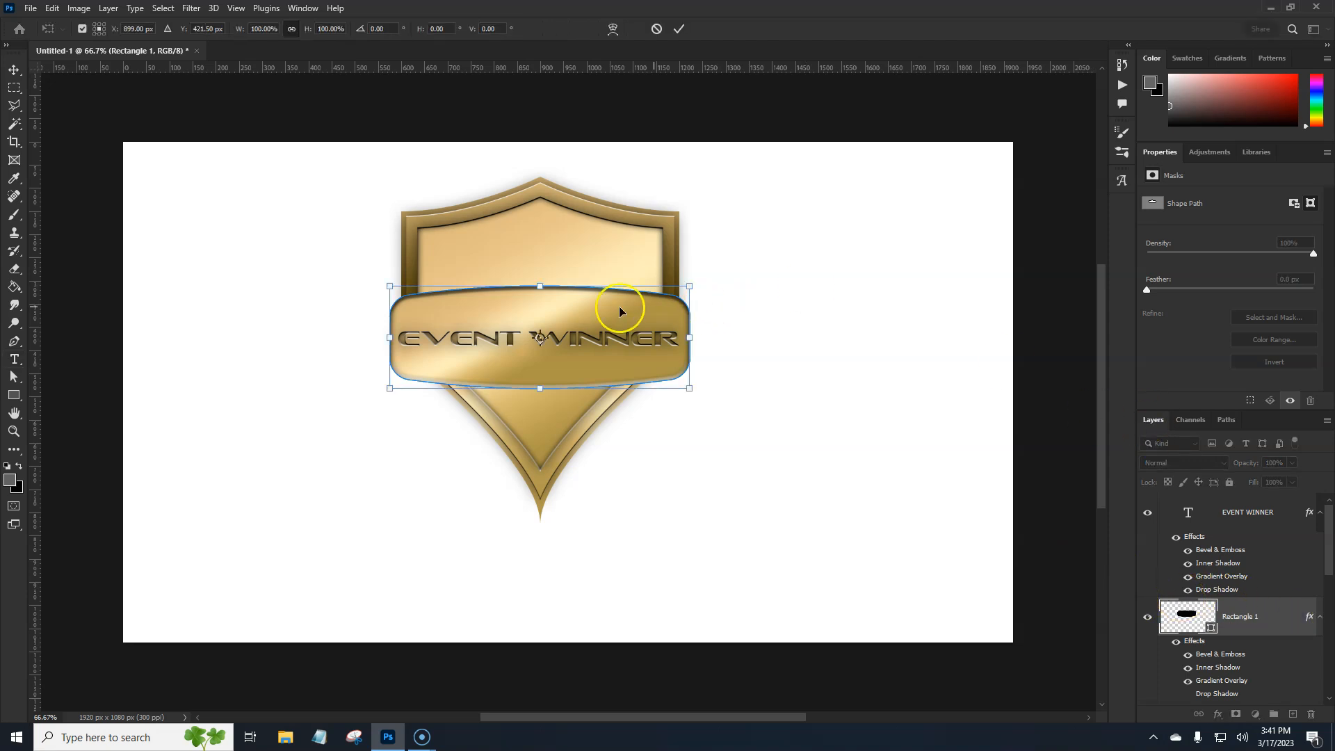
drag(543, 284, 535, 308)
drag(539, 389, 543, 371)
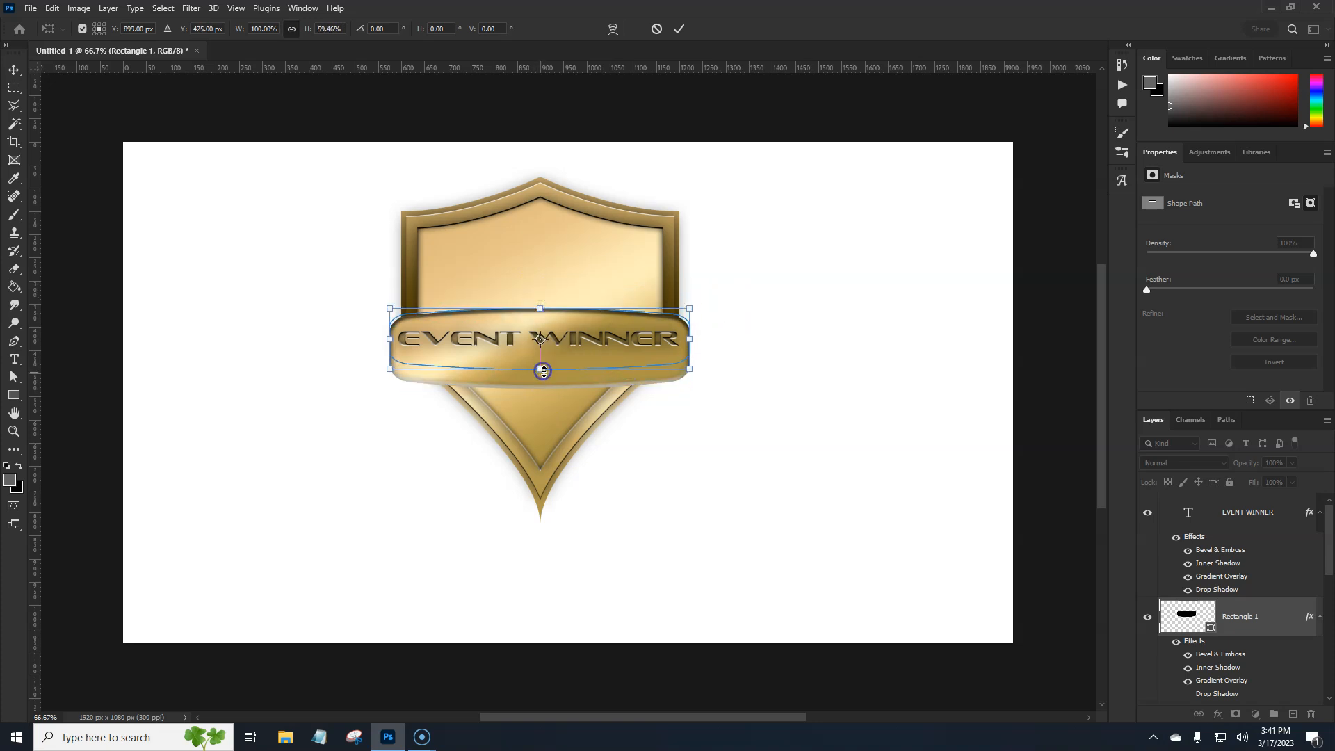
key(Return)
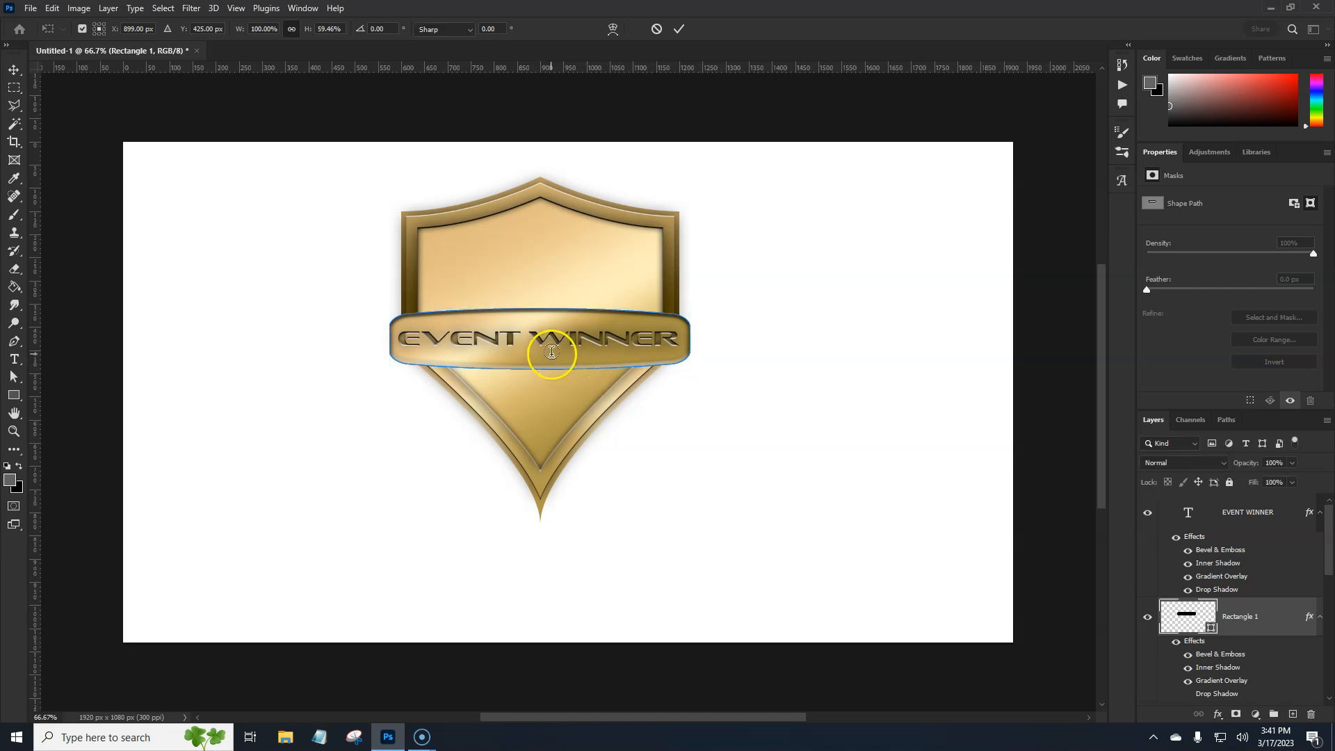
key(t)
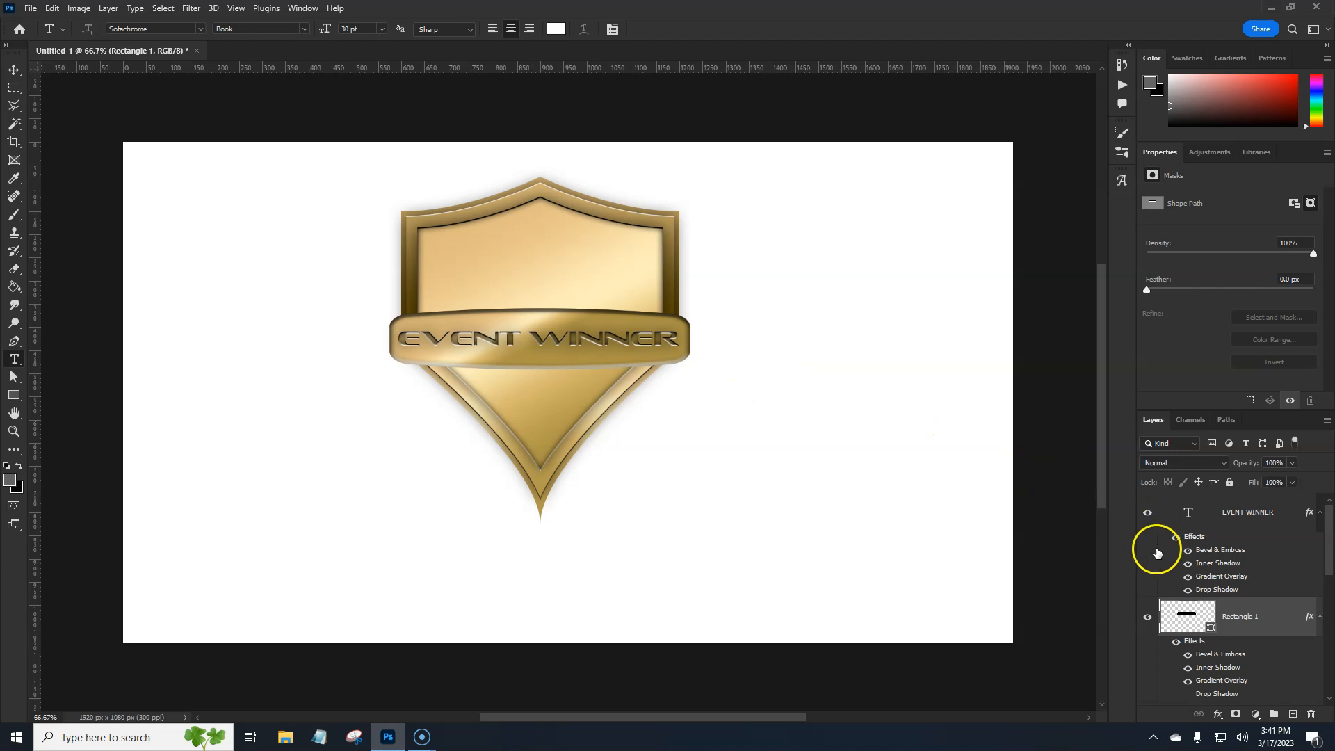
Group the EVENT WINNER text and banner layers as "text and rectangle" and convert the group to a smart object
click(1232, 513)
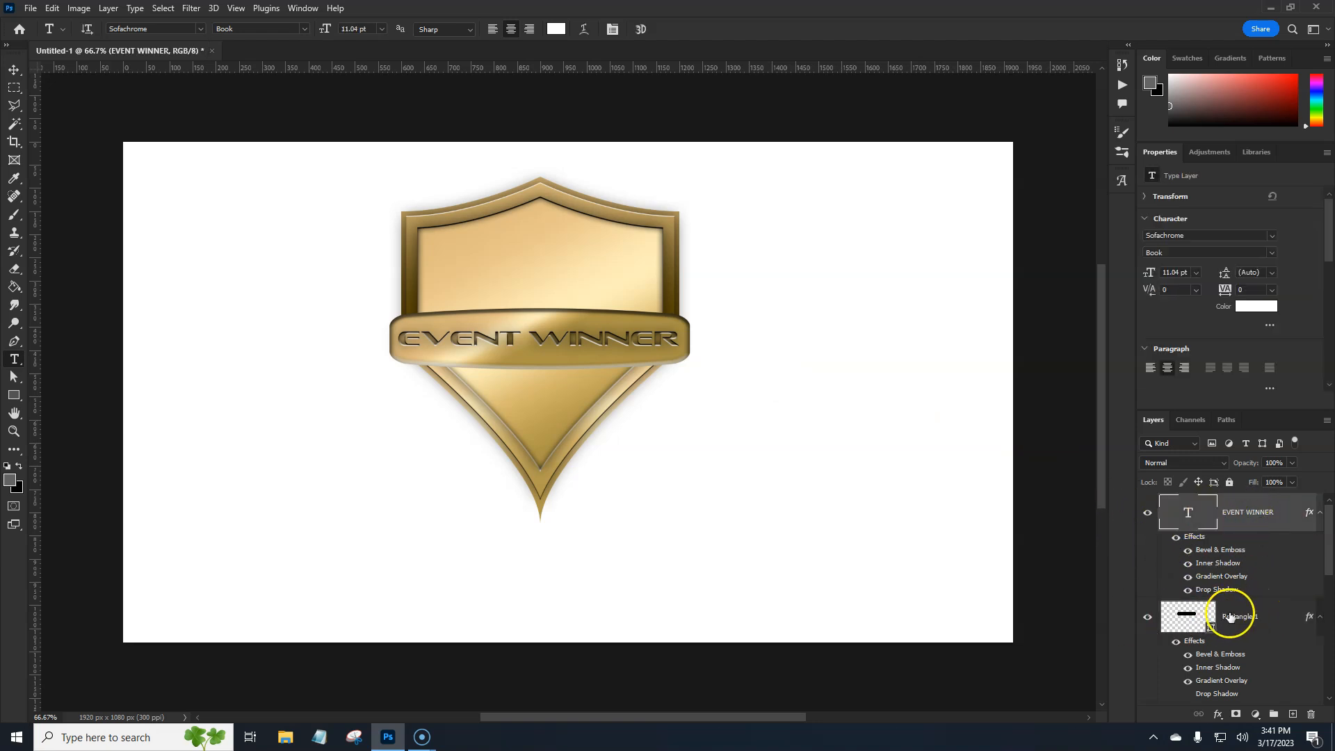
shift+click(1264, 615)
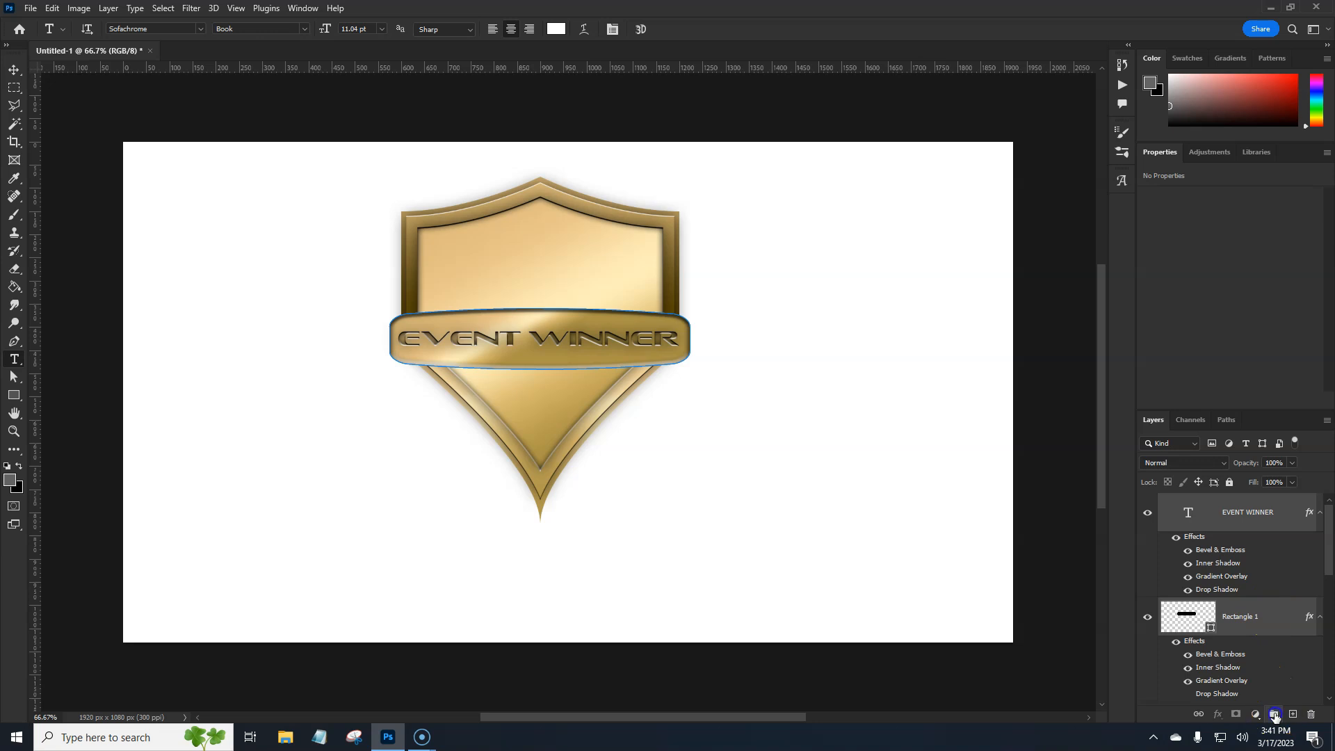
click(1274, 715)
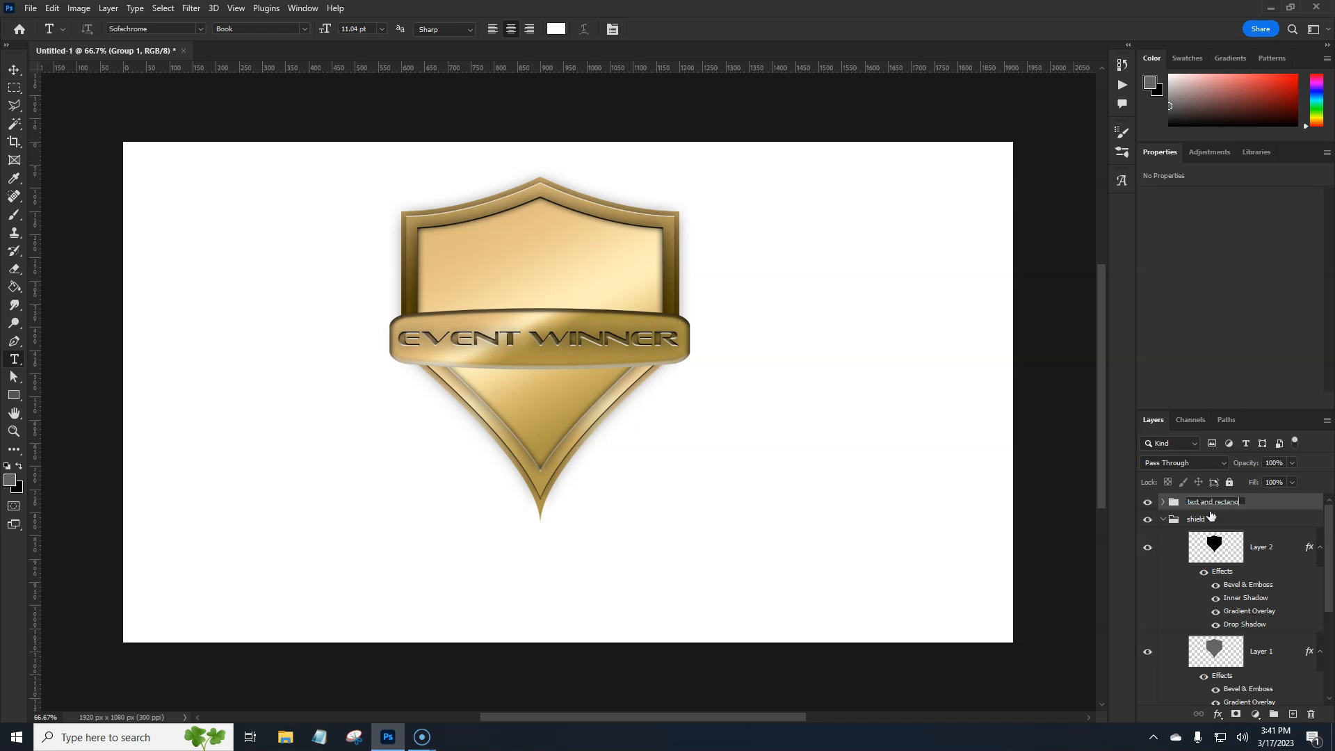
click(1210, 512)
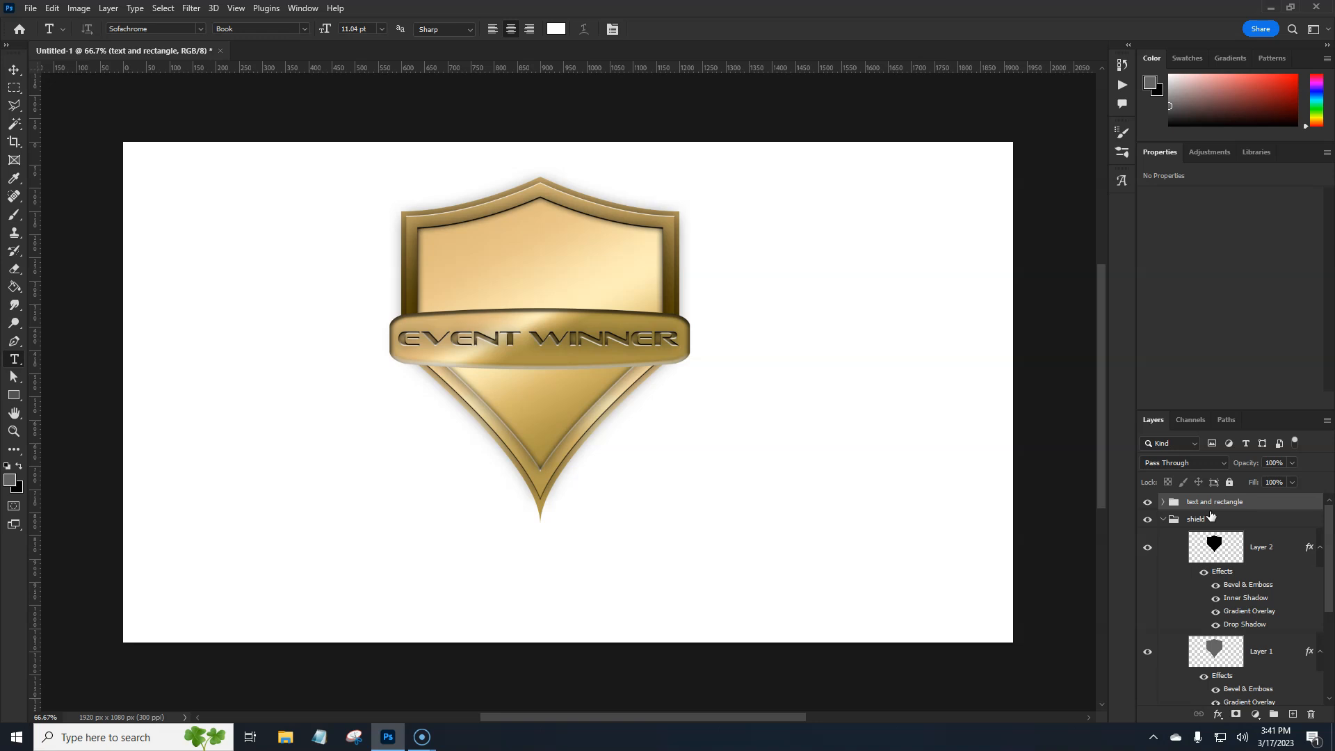
right_click(1259, 504)
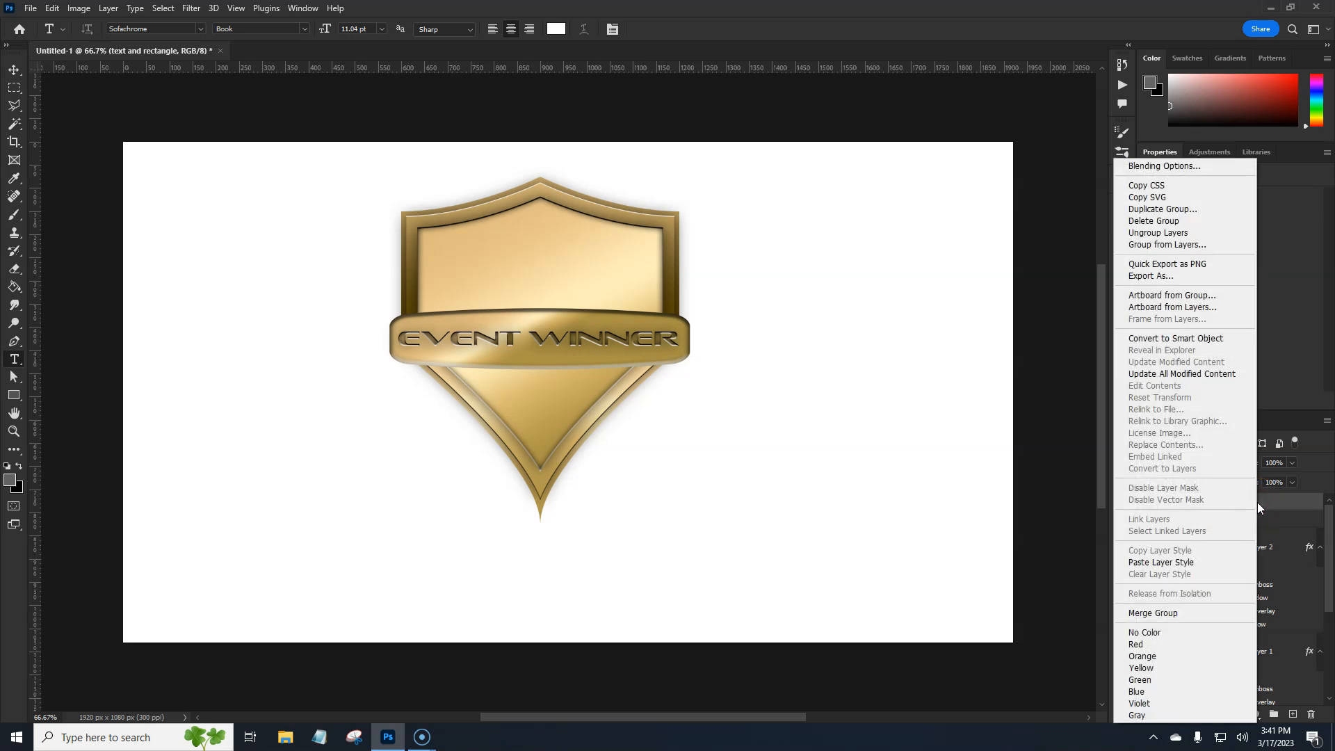
click(1172, 339)
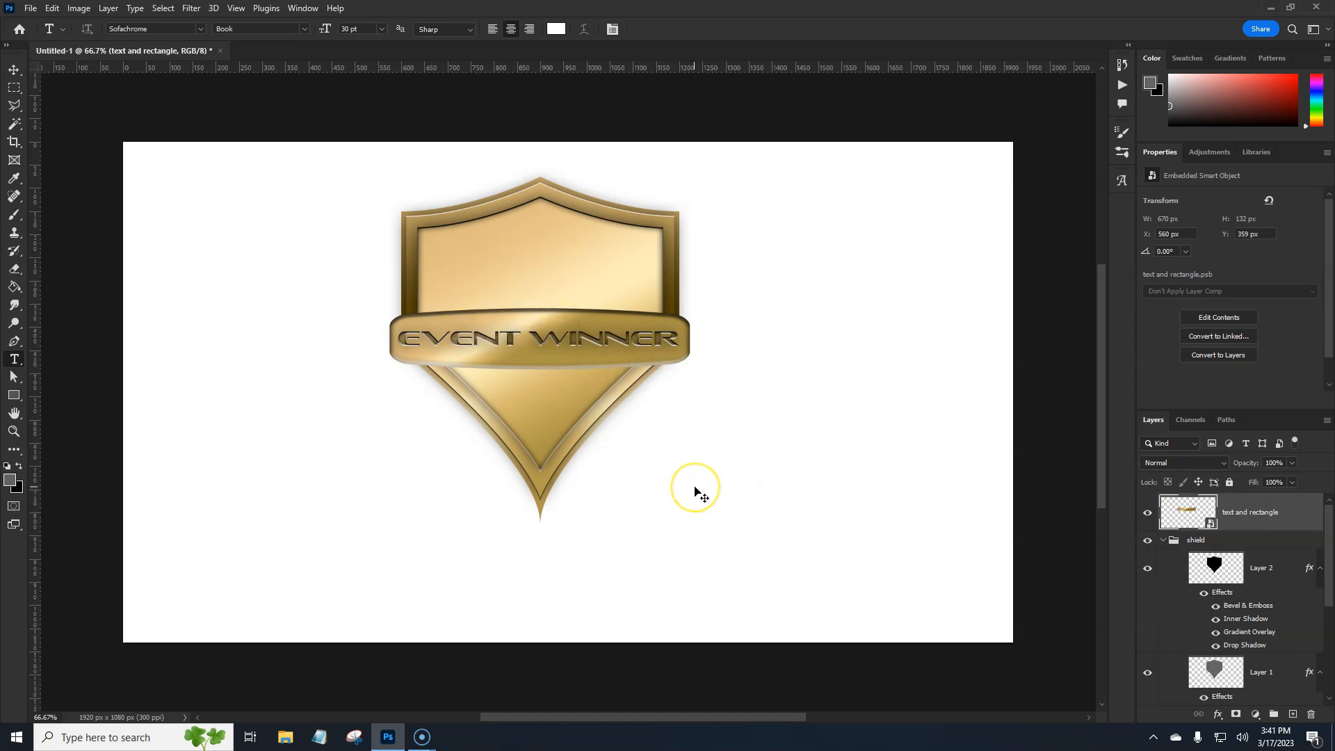
Rotate the text and rectangle smart object to -15° so the banner slants upward across the shield
key(ctrl+t)
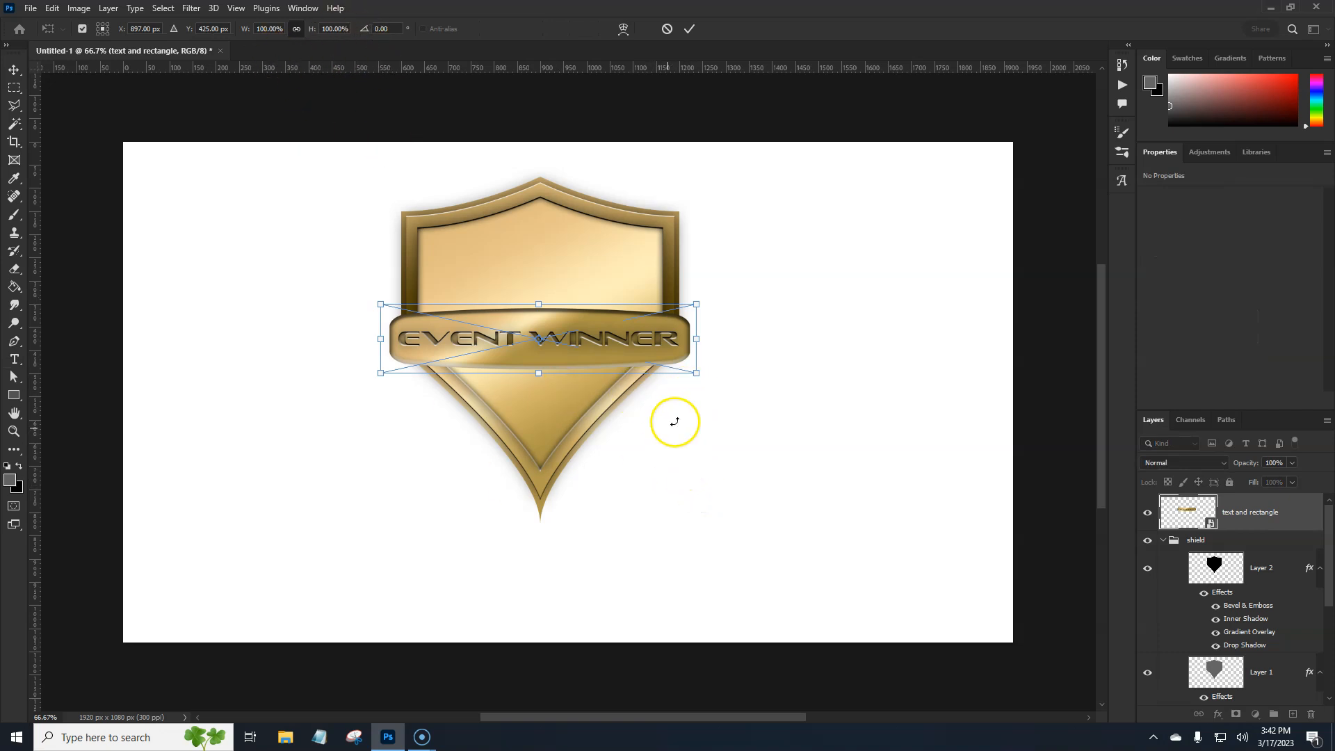
click(381, 28)
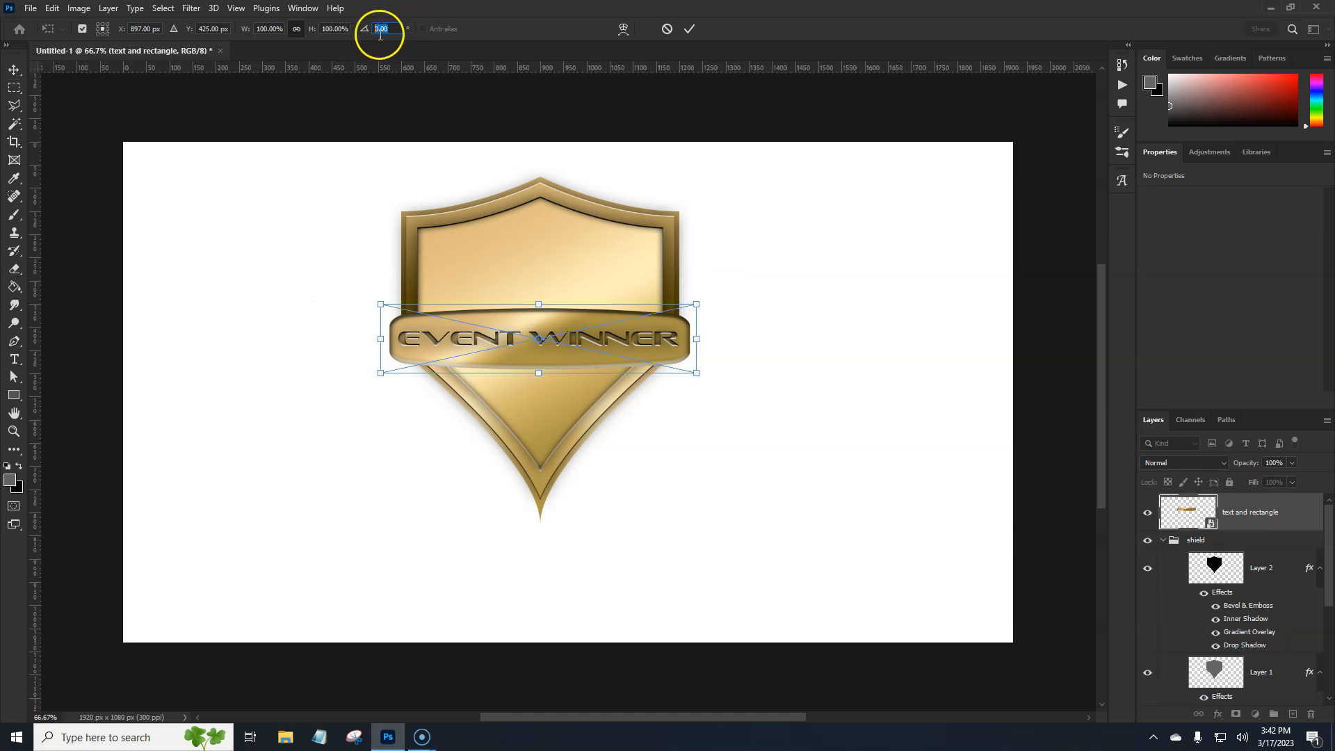
text(15)
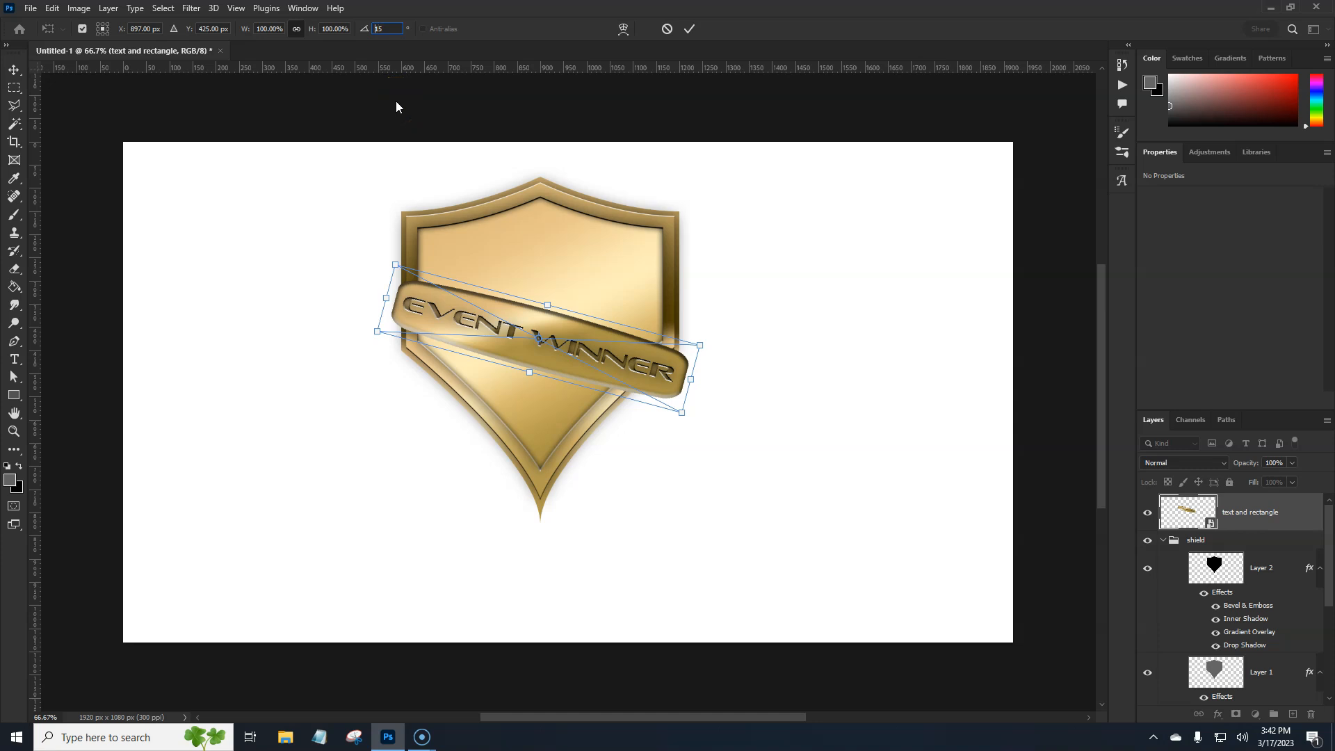
text(-)
key(Return)
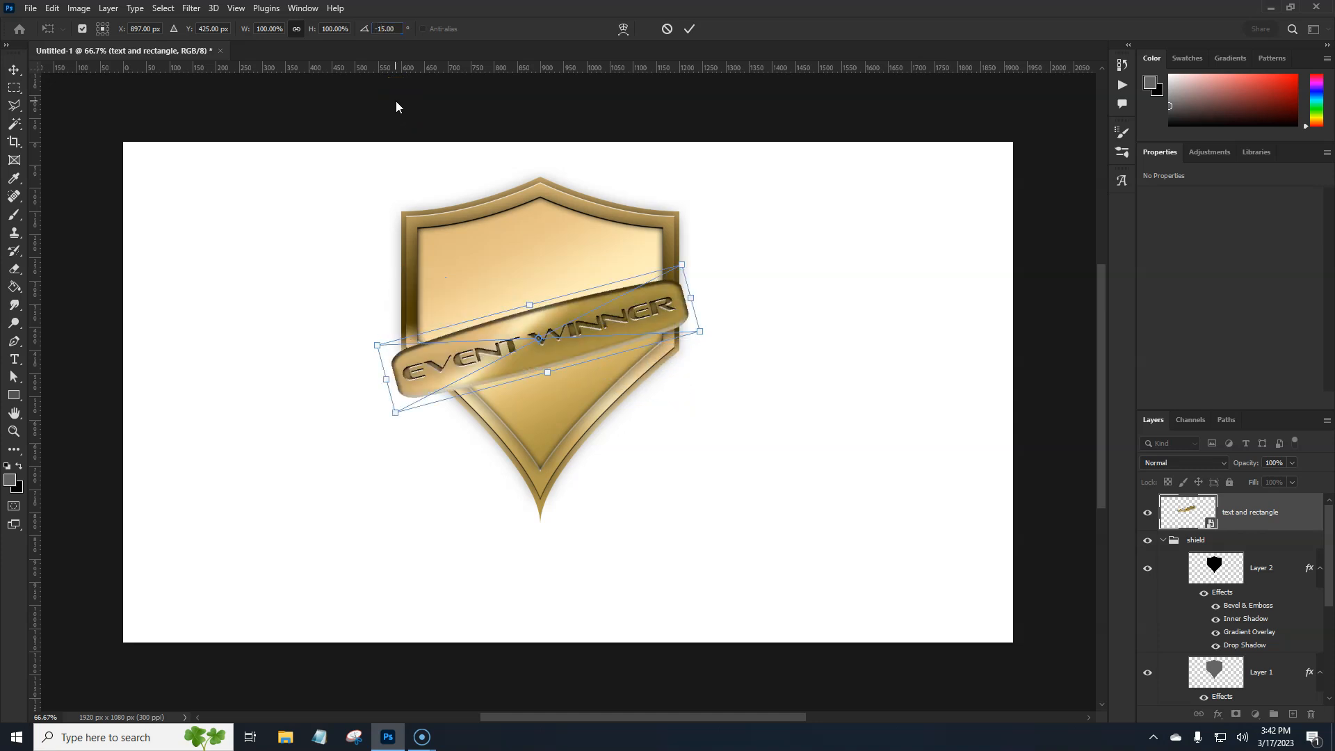
key(Return)
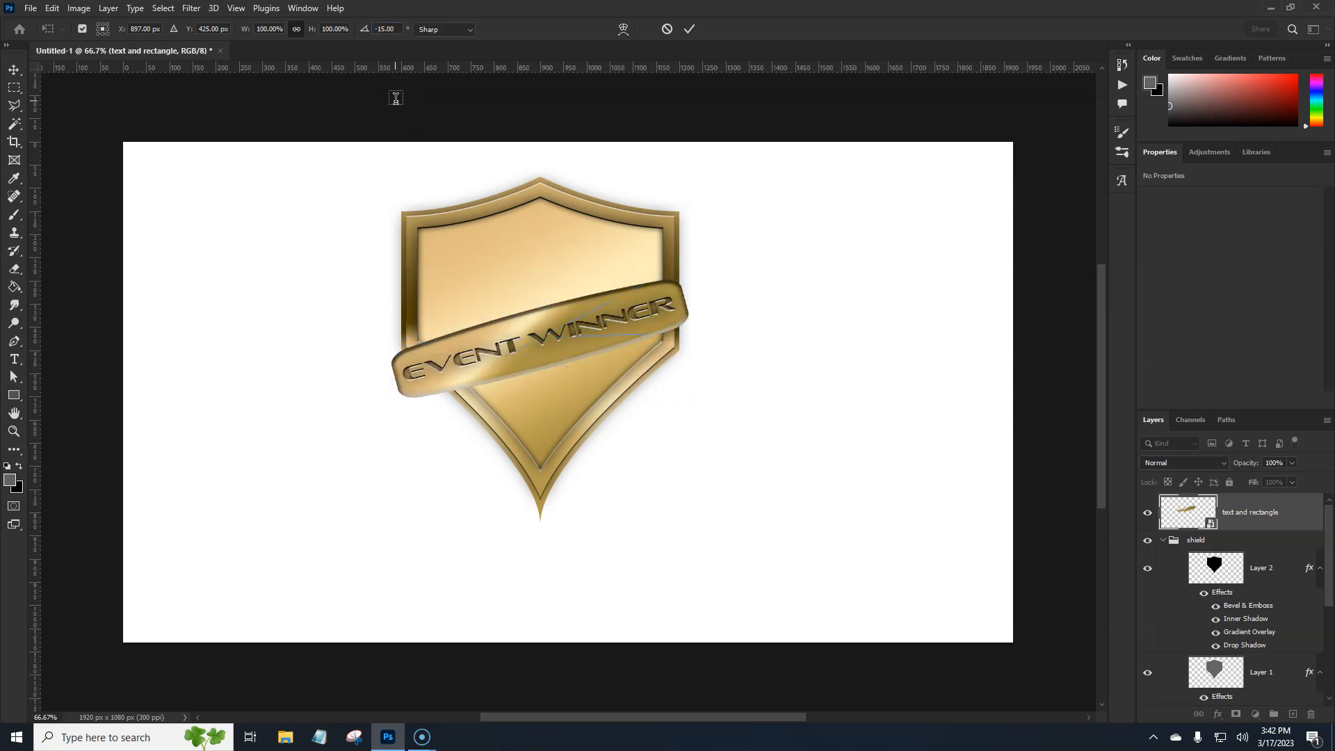
key(t)
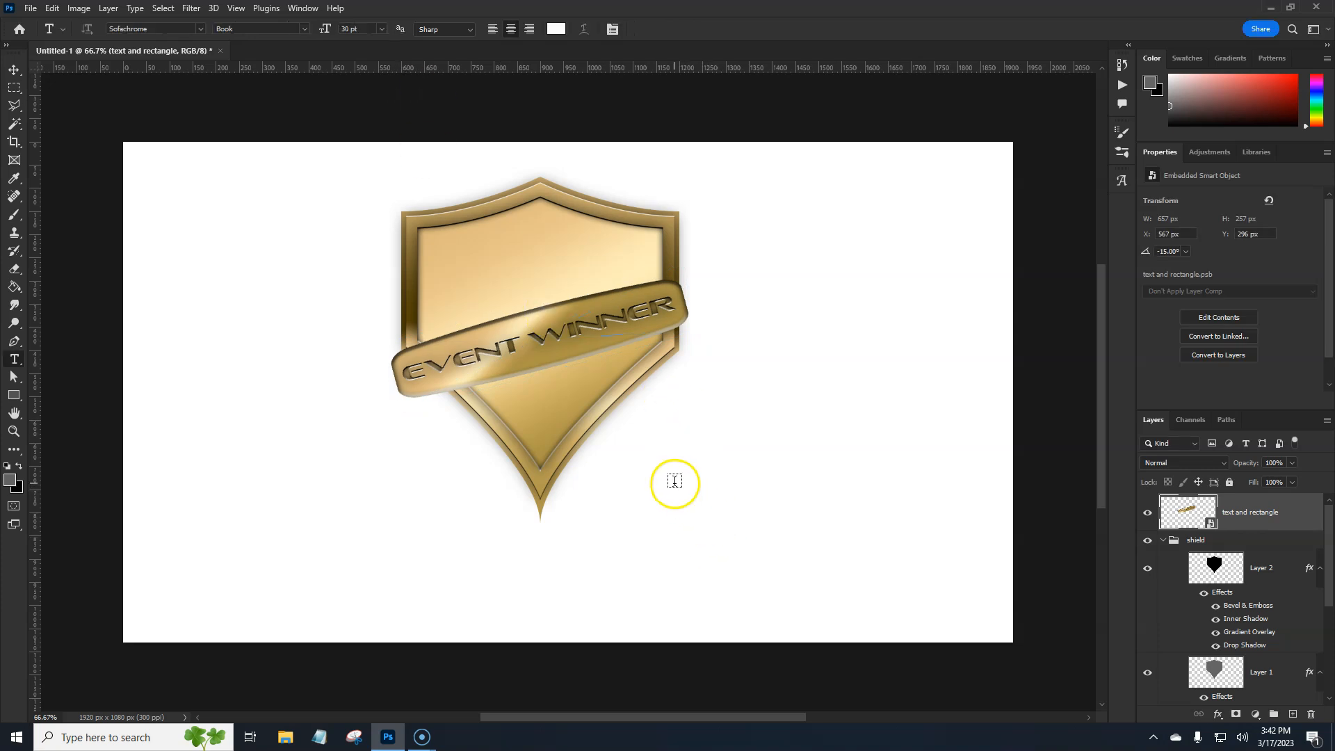
Move the slanted banner up about 58 px on the shield
key(ctrl+t)
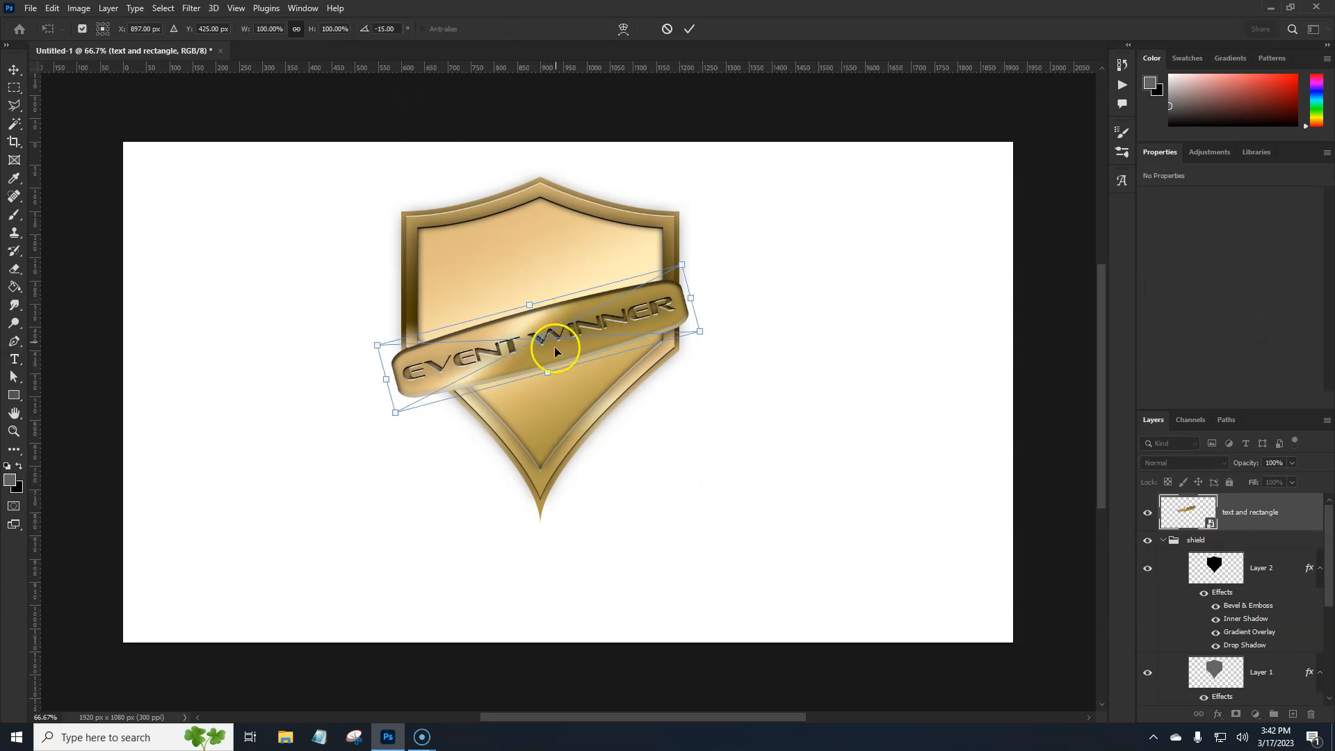
drag(554, 351, 559, 331)
key(Return)
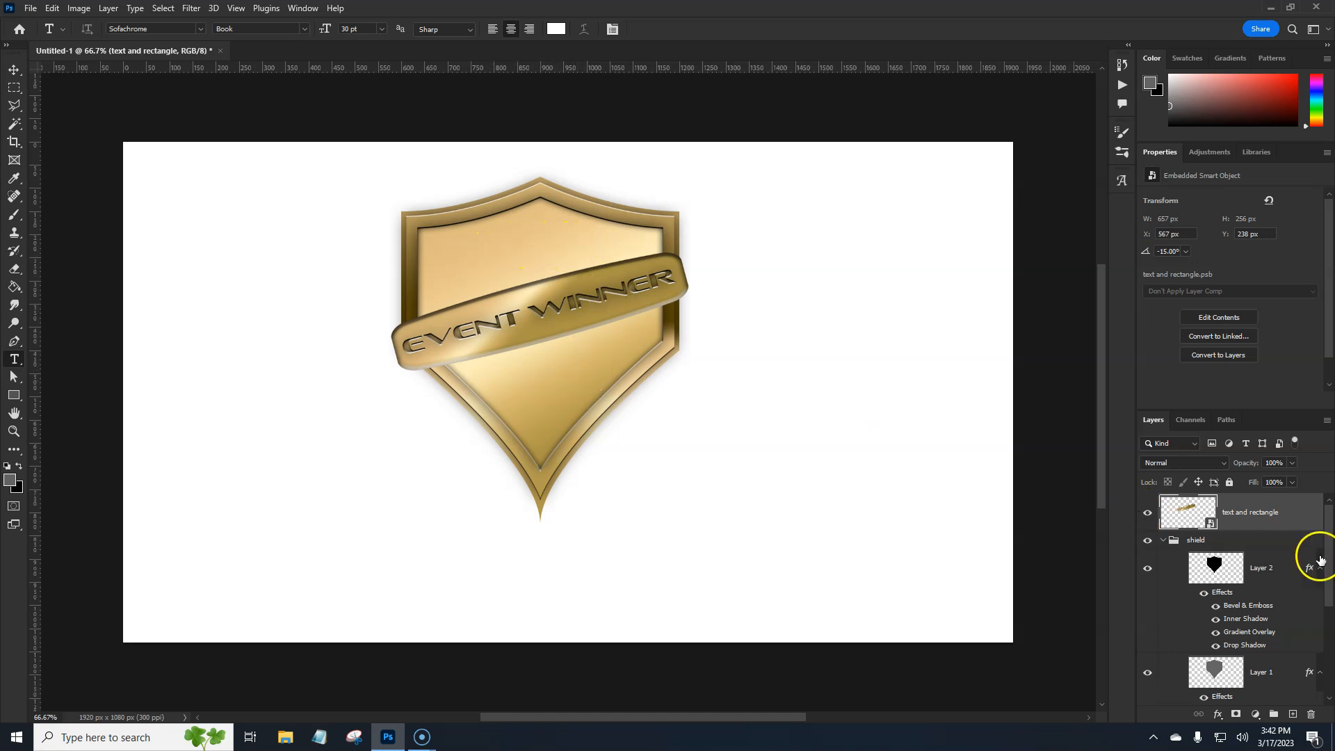
Open the Gradient Overlay of Layer 2 and save its gold gradient as a new preset called "gold new"
click(1159, 567)
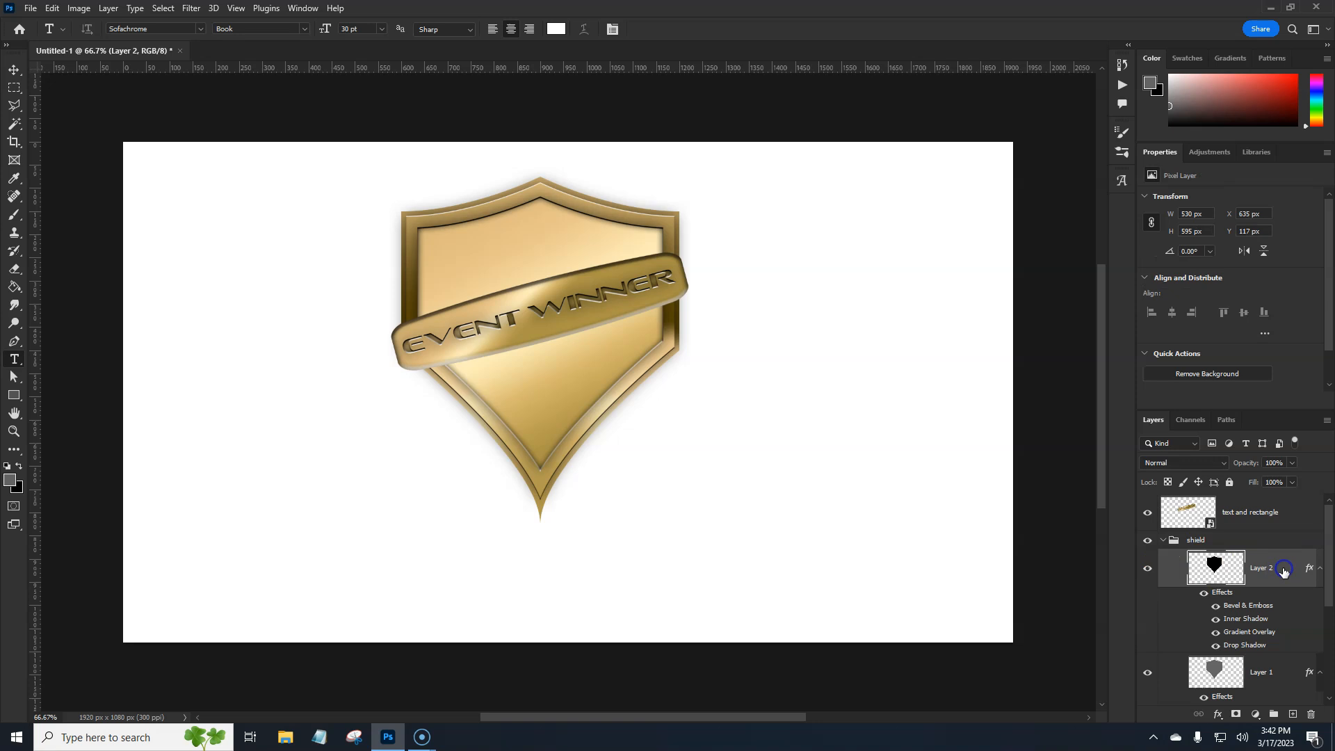
double_click(1283, 572)
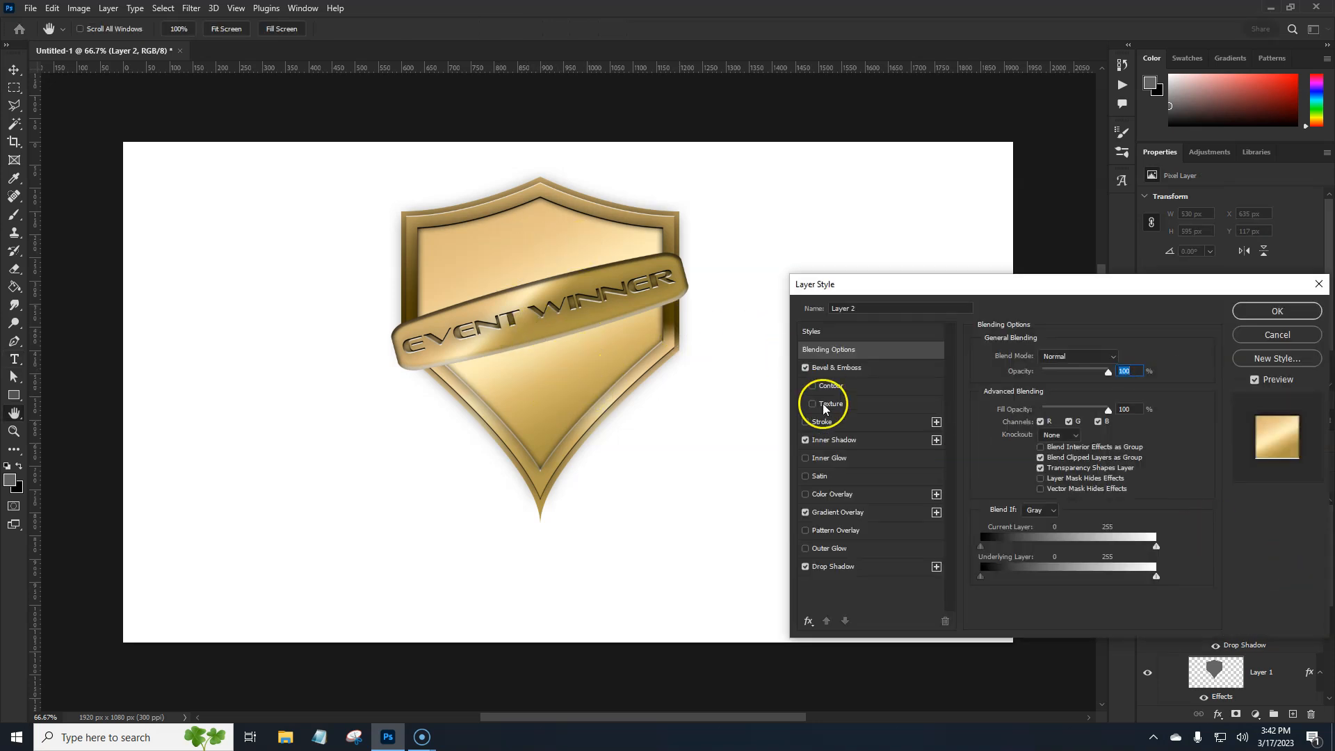
click(843, 513)
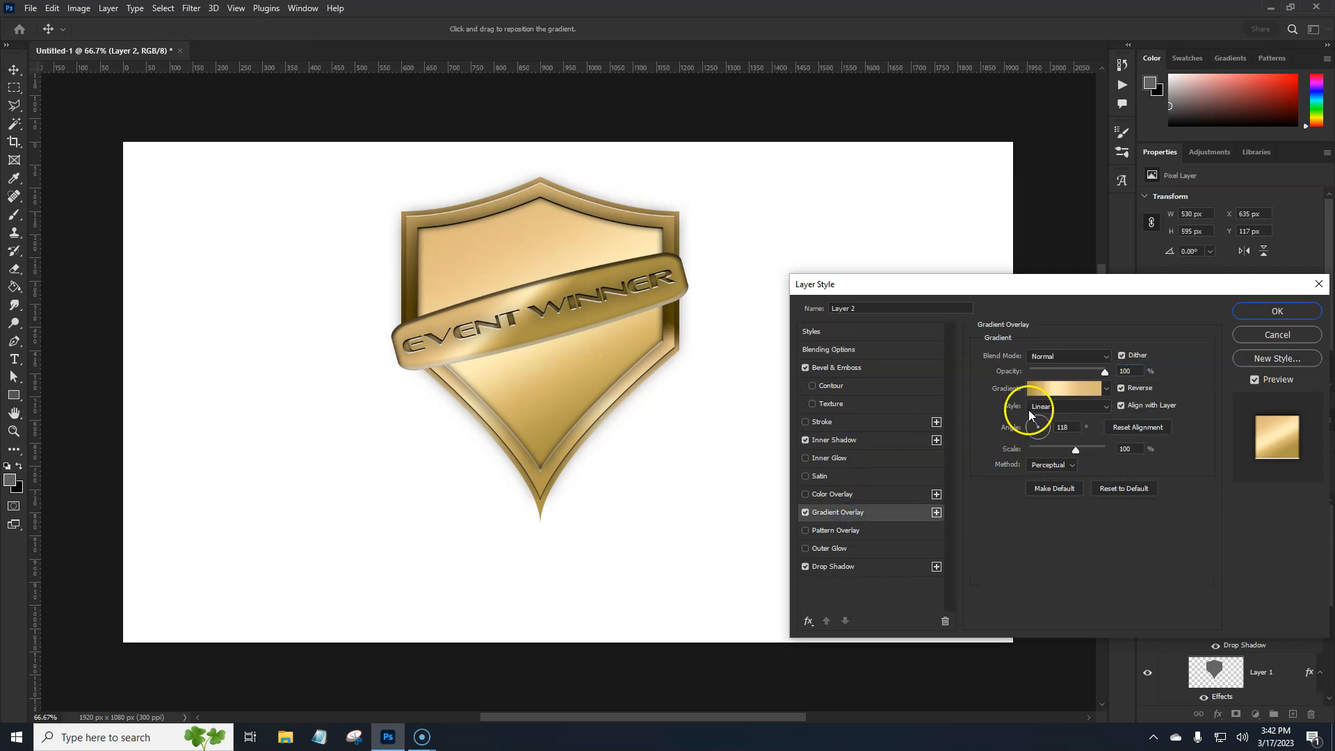
click(1052, 390)
click(1101, 283)
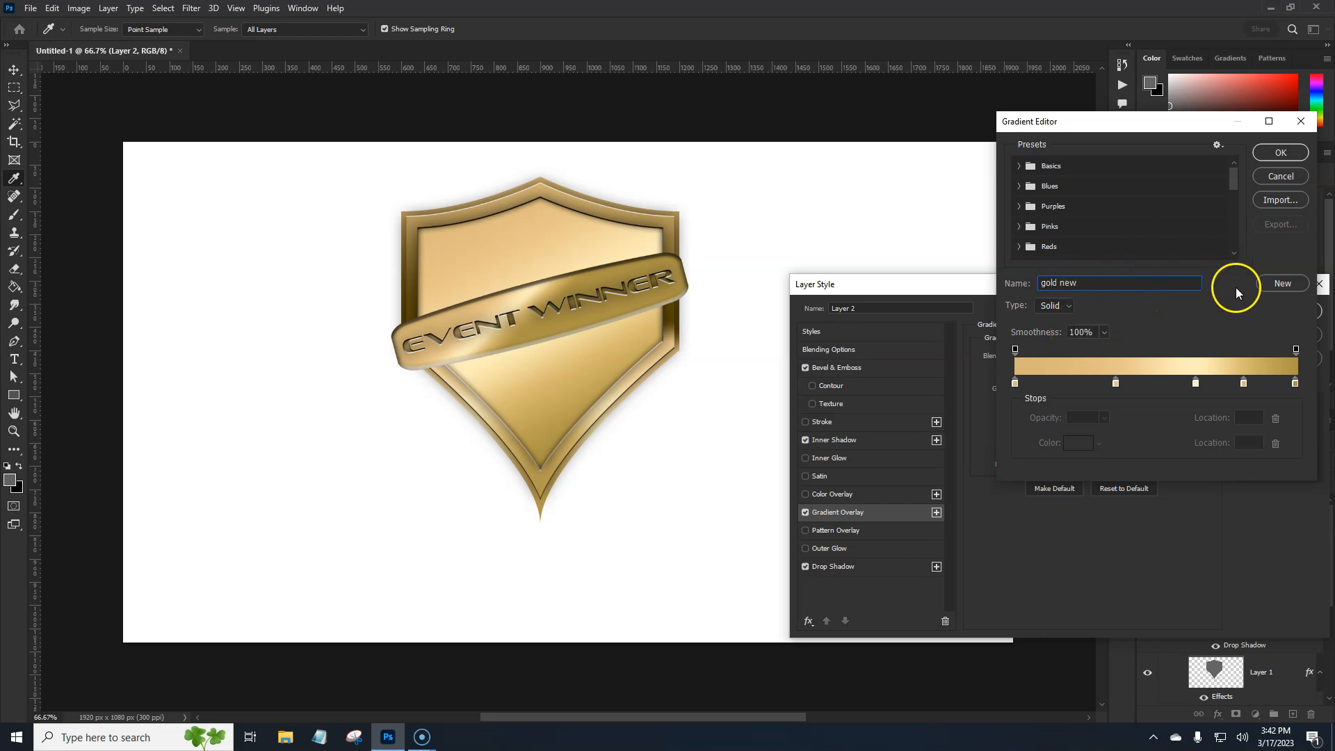
click(1280, 283)
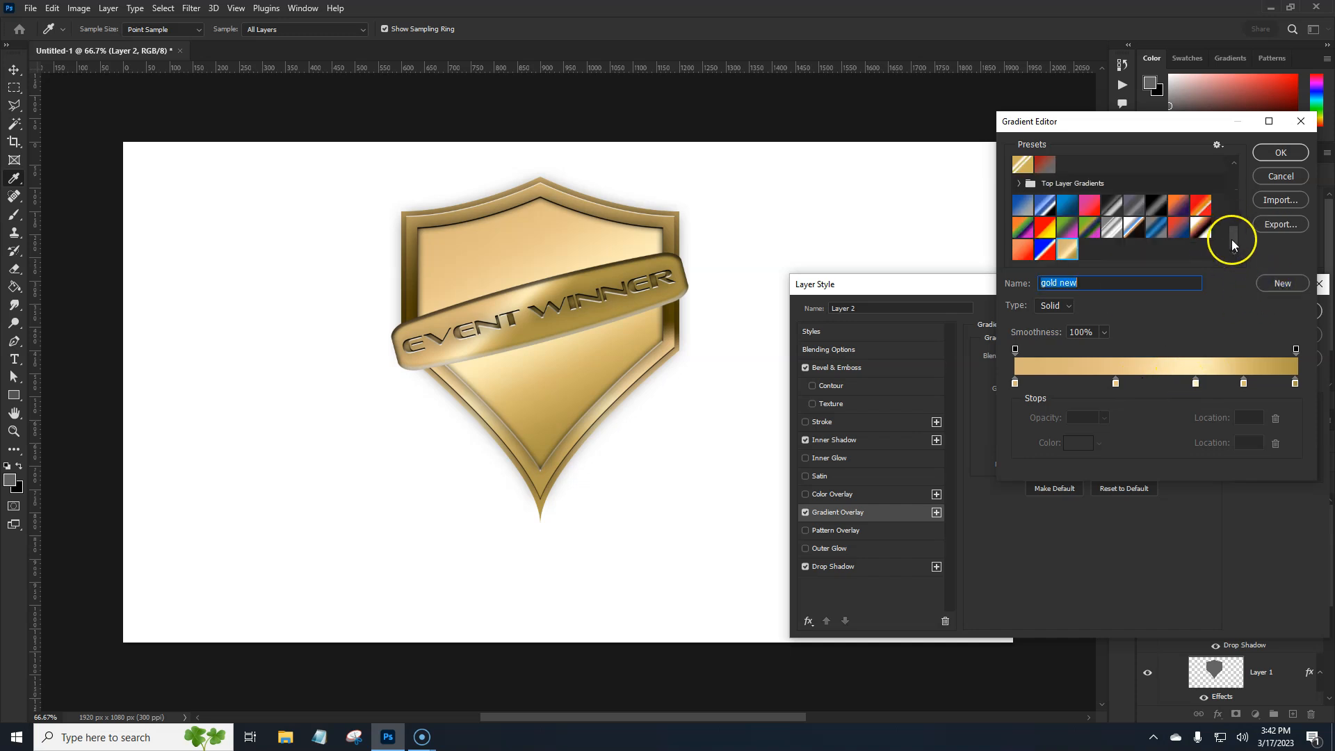
Try out several blue, red-yellow and multicoloured gradient presets on the inner shield
click(1045, 205)
click(1066, 206)
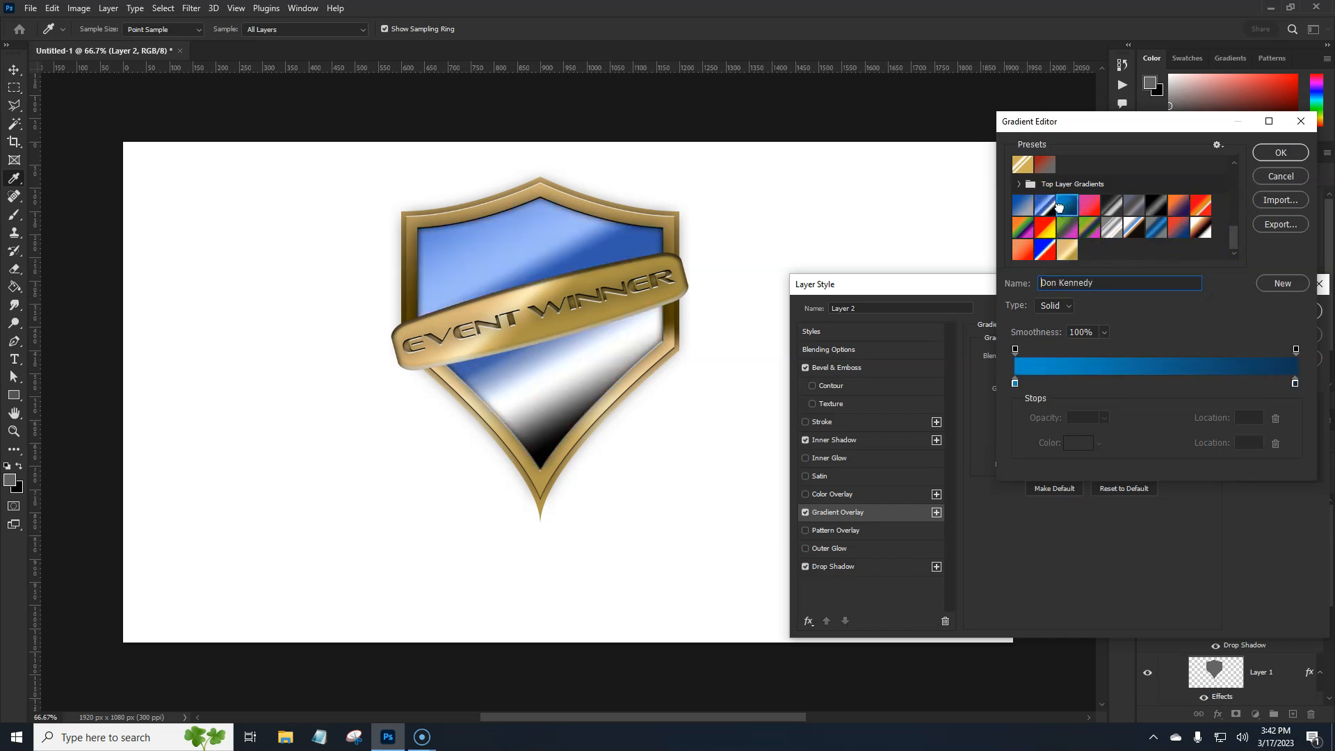
click(1023, 205)
click(1029, 227)
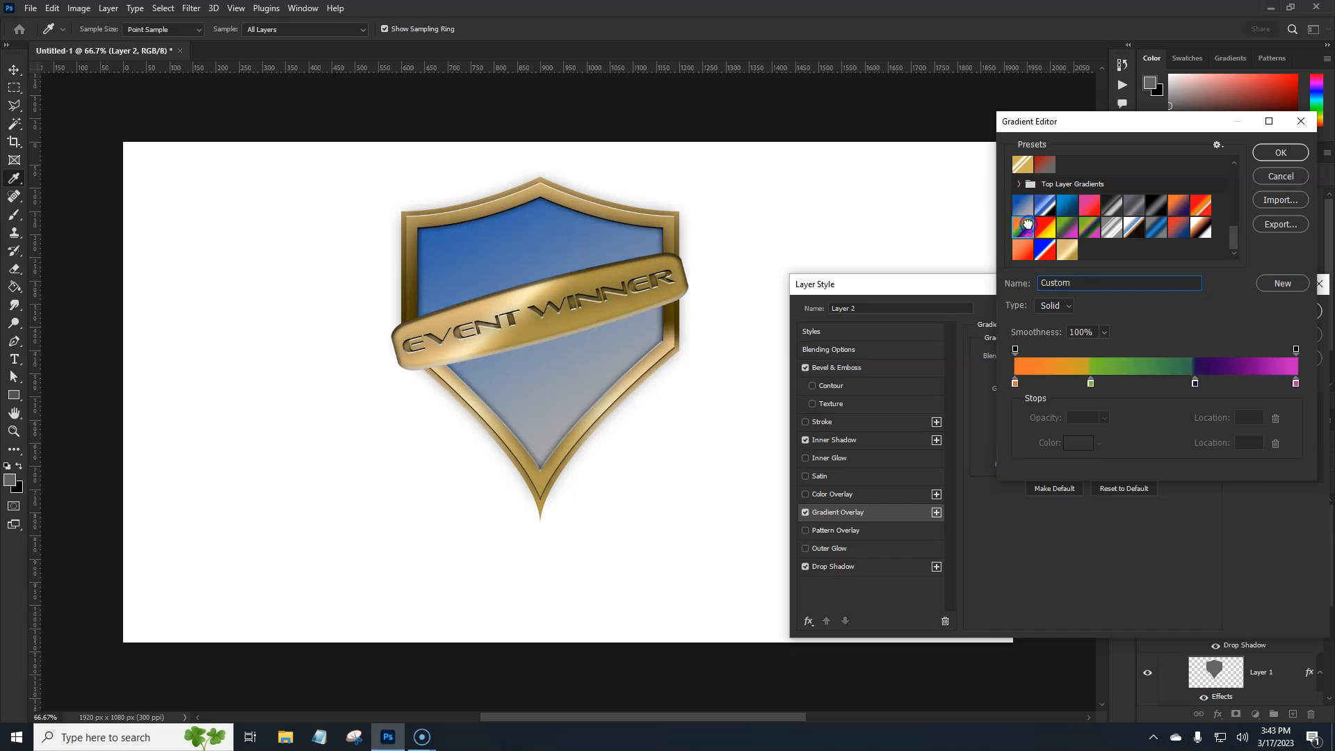
click(1045, 227)
click(1069, 230)
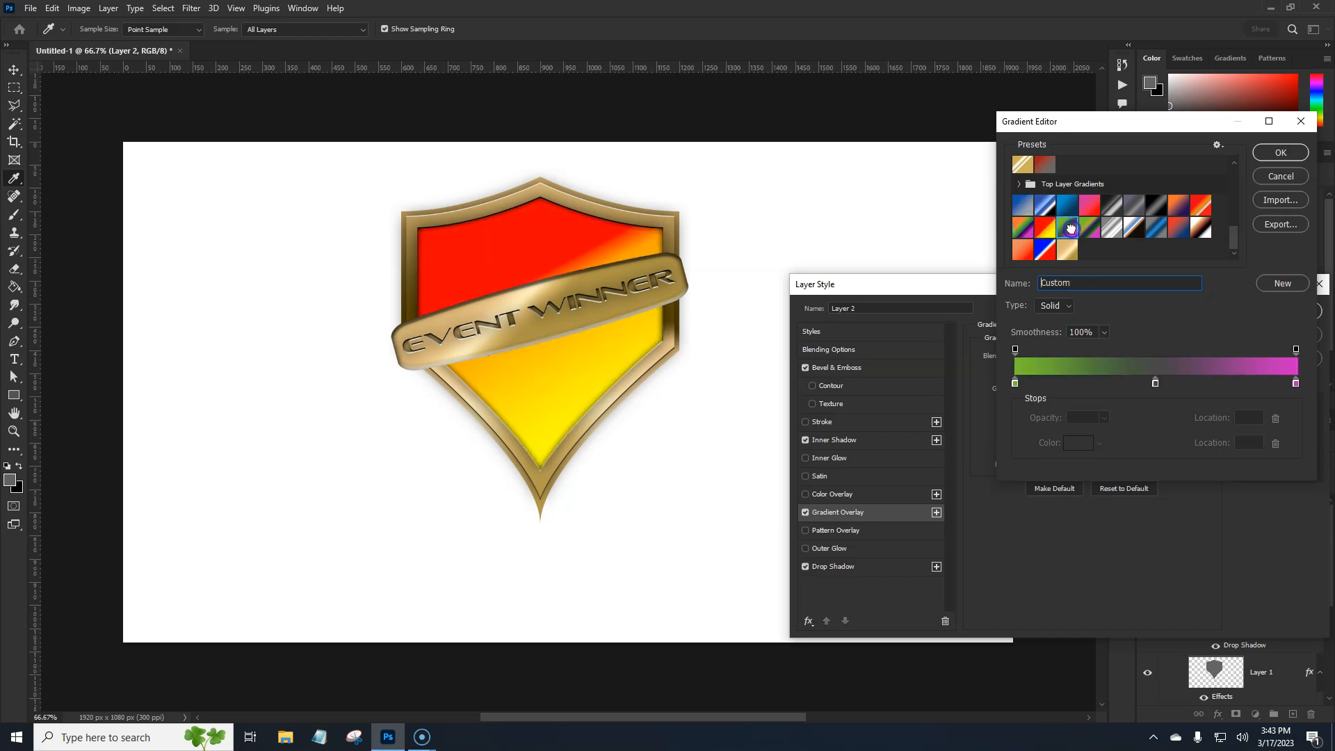
click(1090, 227)
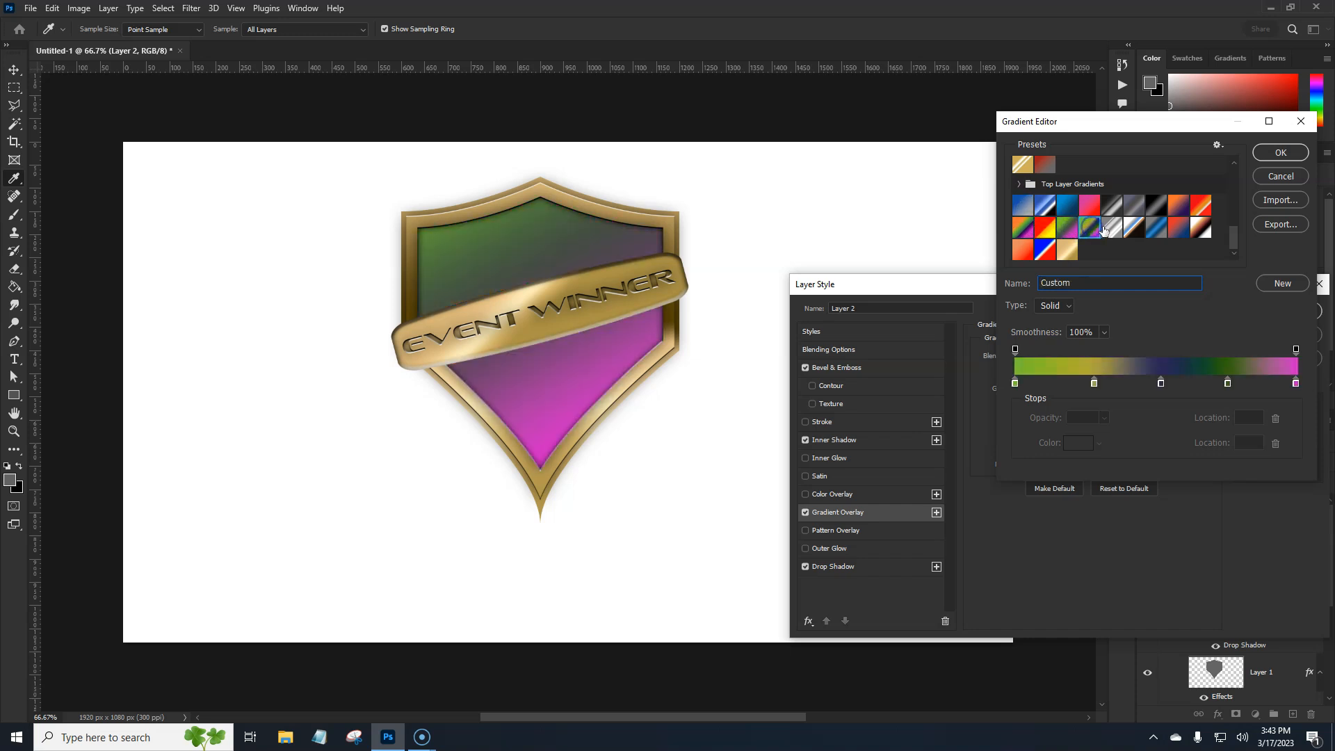
Apply the "black hard light" gradient preset to the inner shield's overlay and accept the layer style
click(1154, 206)
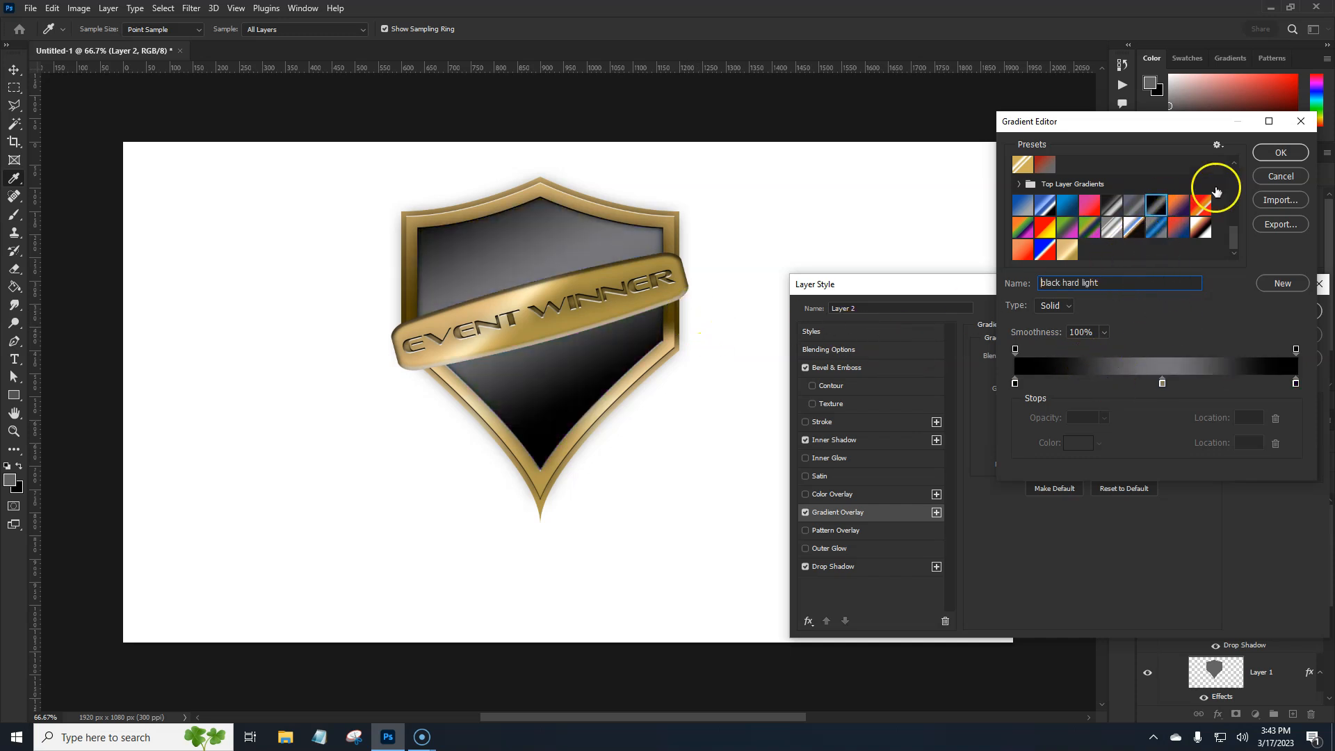
click(1276, 157)
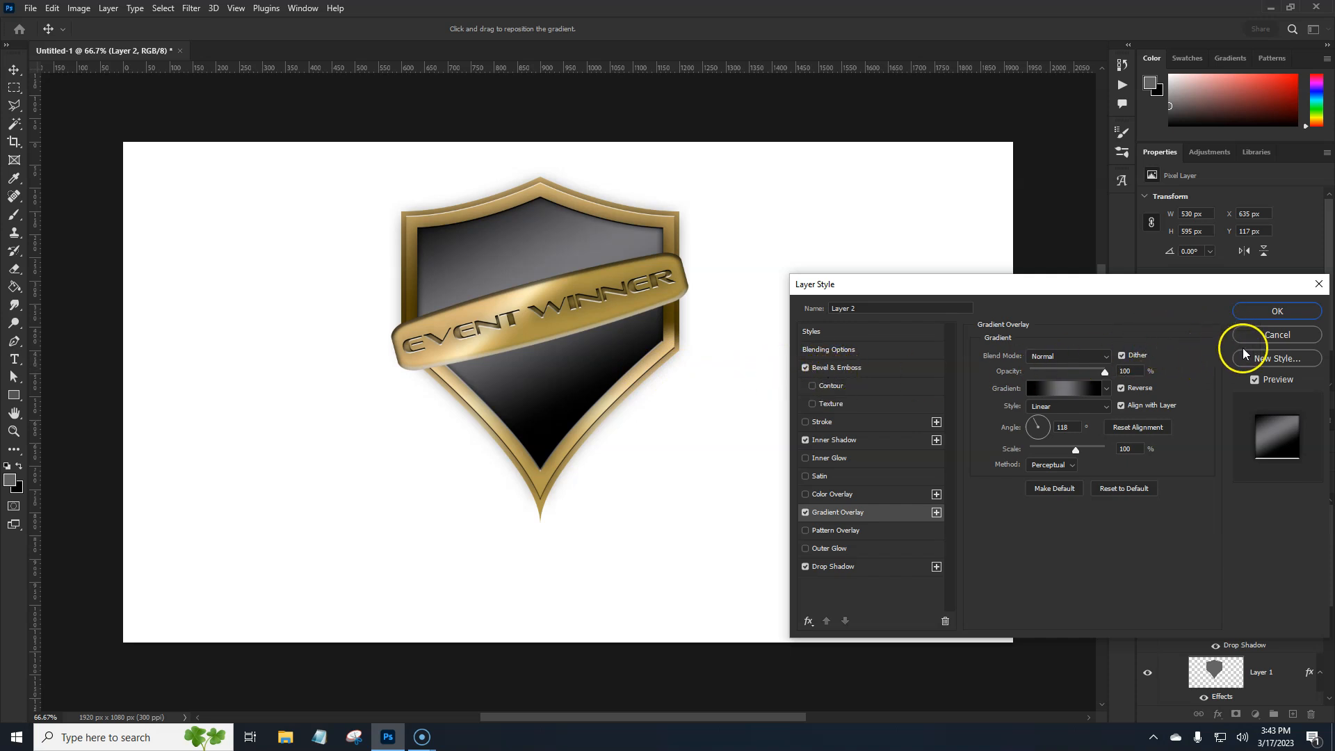
click(1275, 313)
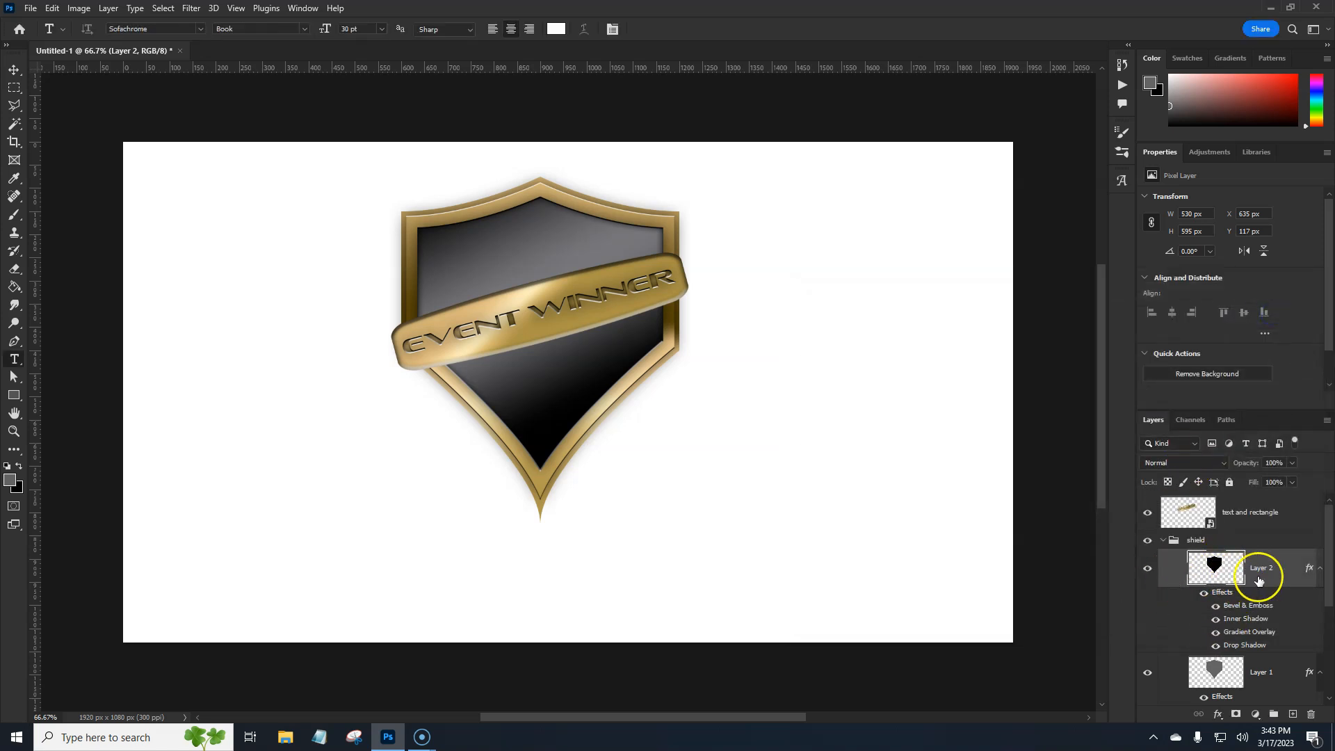
Add a pattern fill layer above Layer 2 and expand the legacy default patterns within Legacy Patterns and More
click(1255, 714)
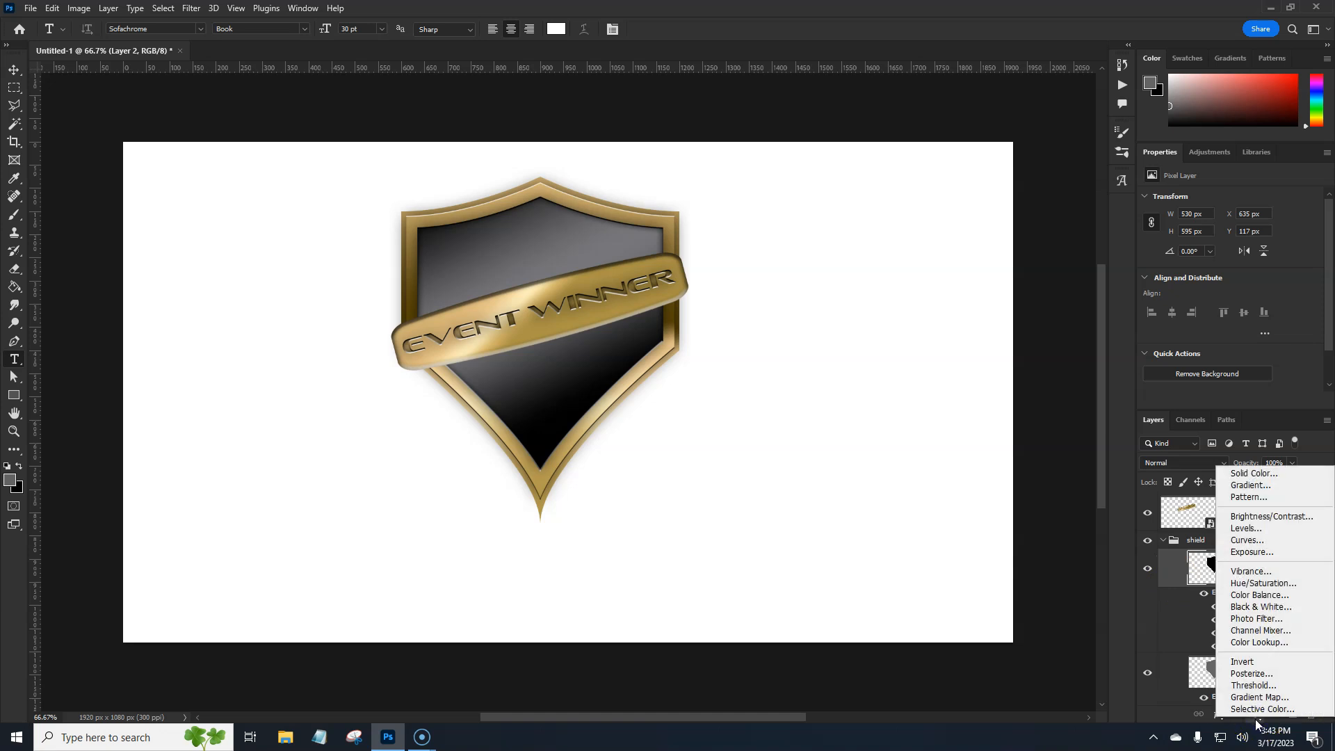
click(1244, 497)
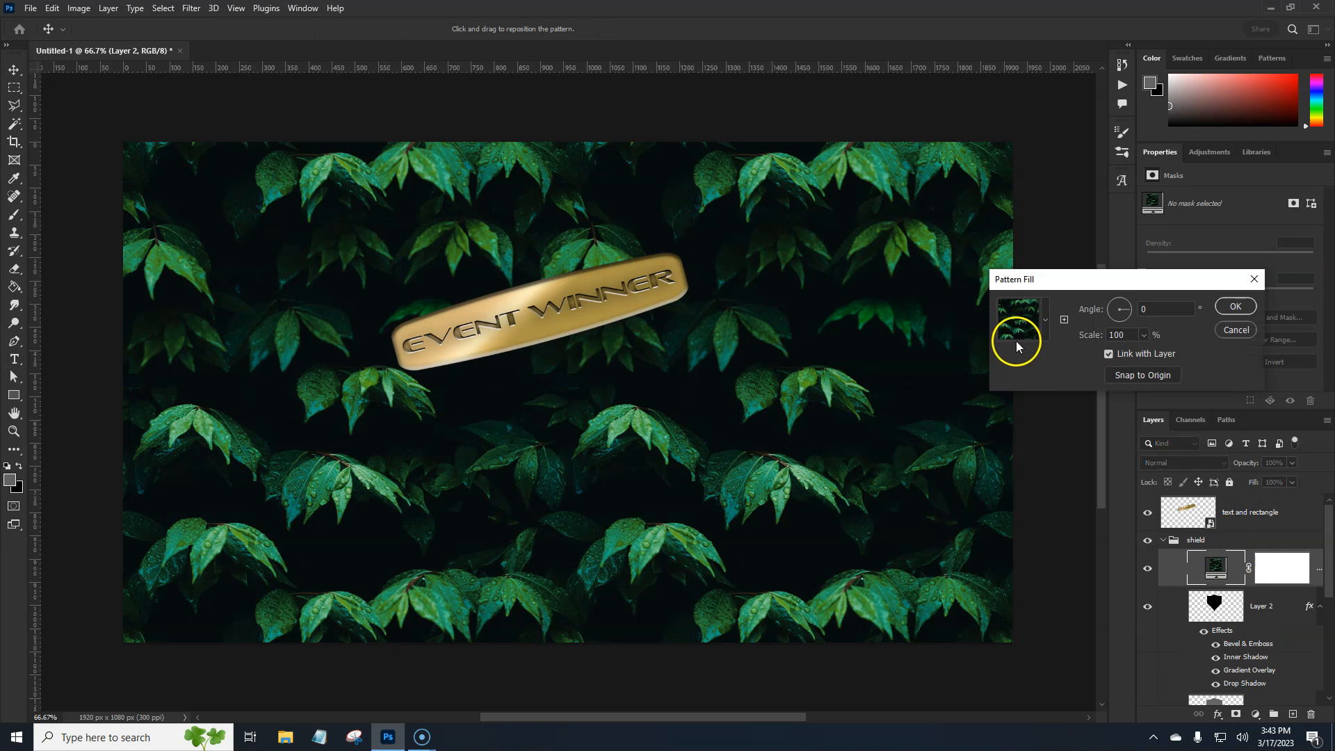
click(1046, 321)
scroll(1078, 400, down, 2)
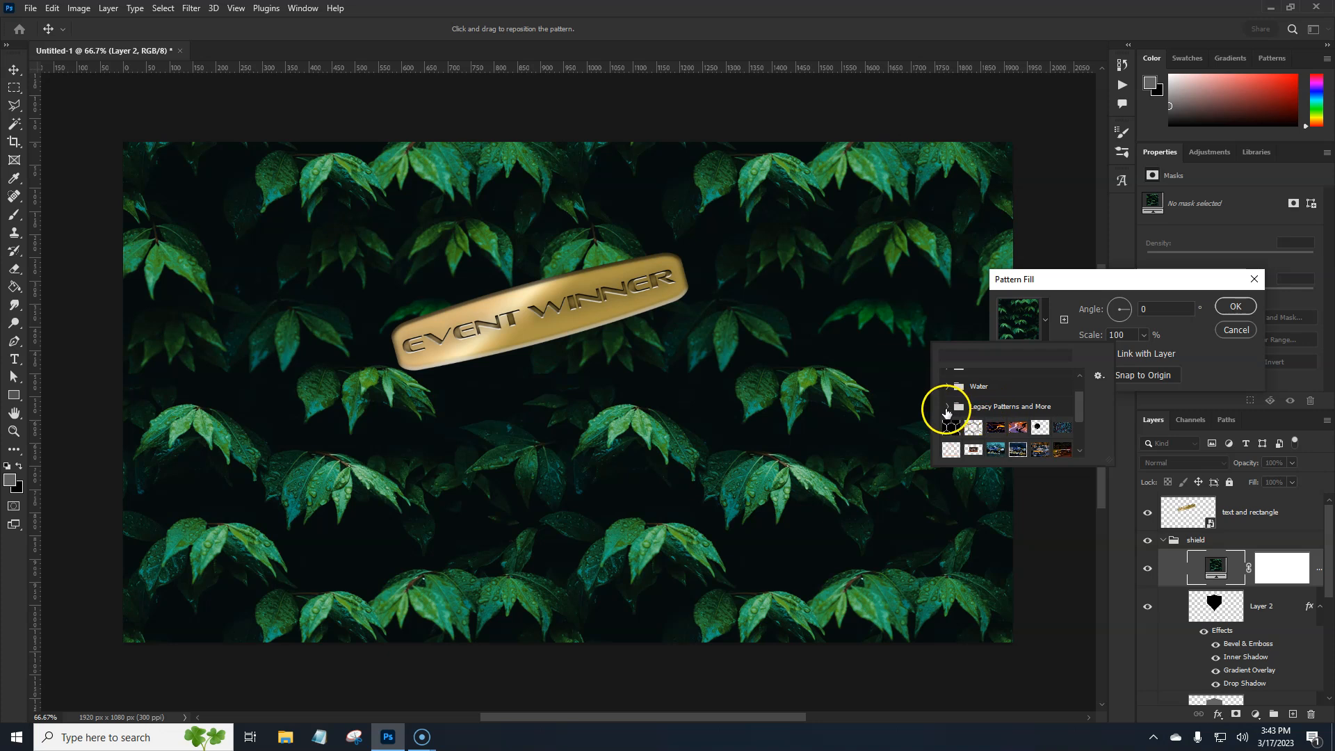
click(946, 407)
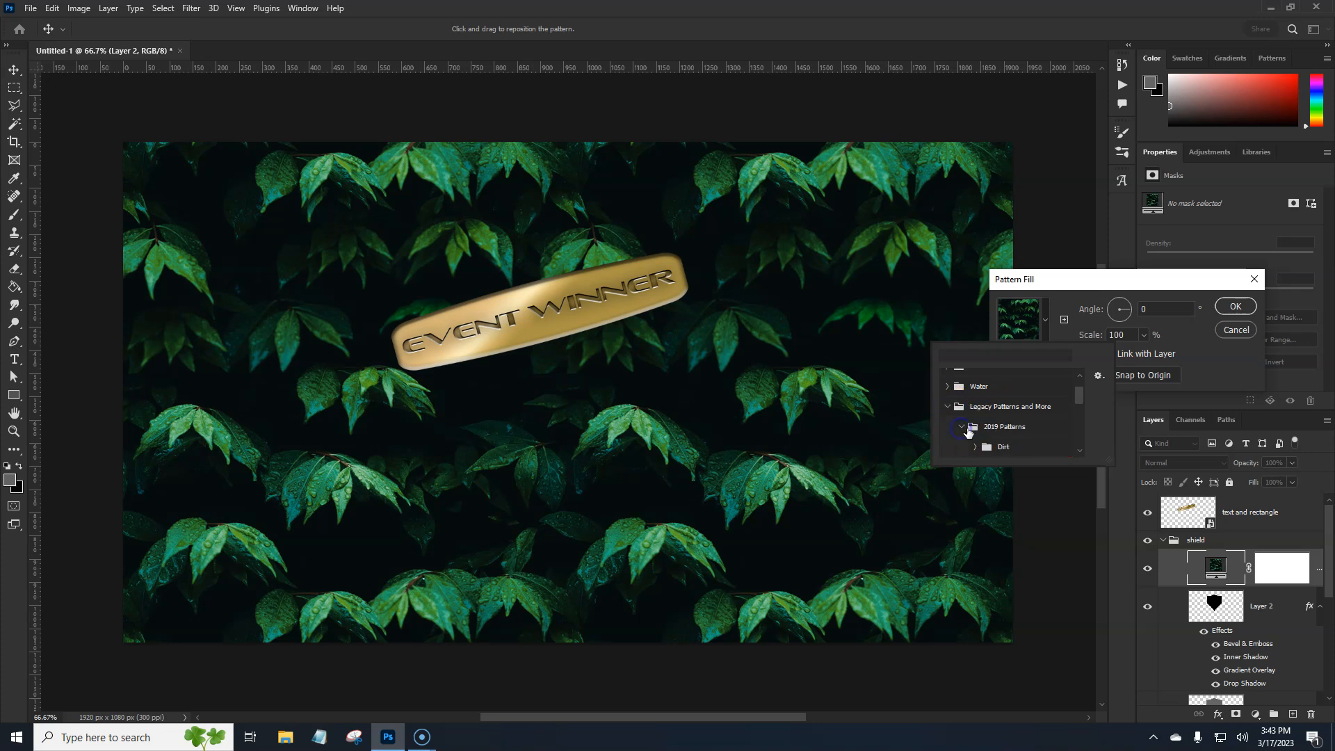
scroll(1001, 417, down, 4)
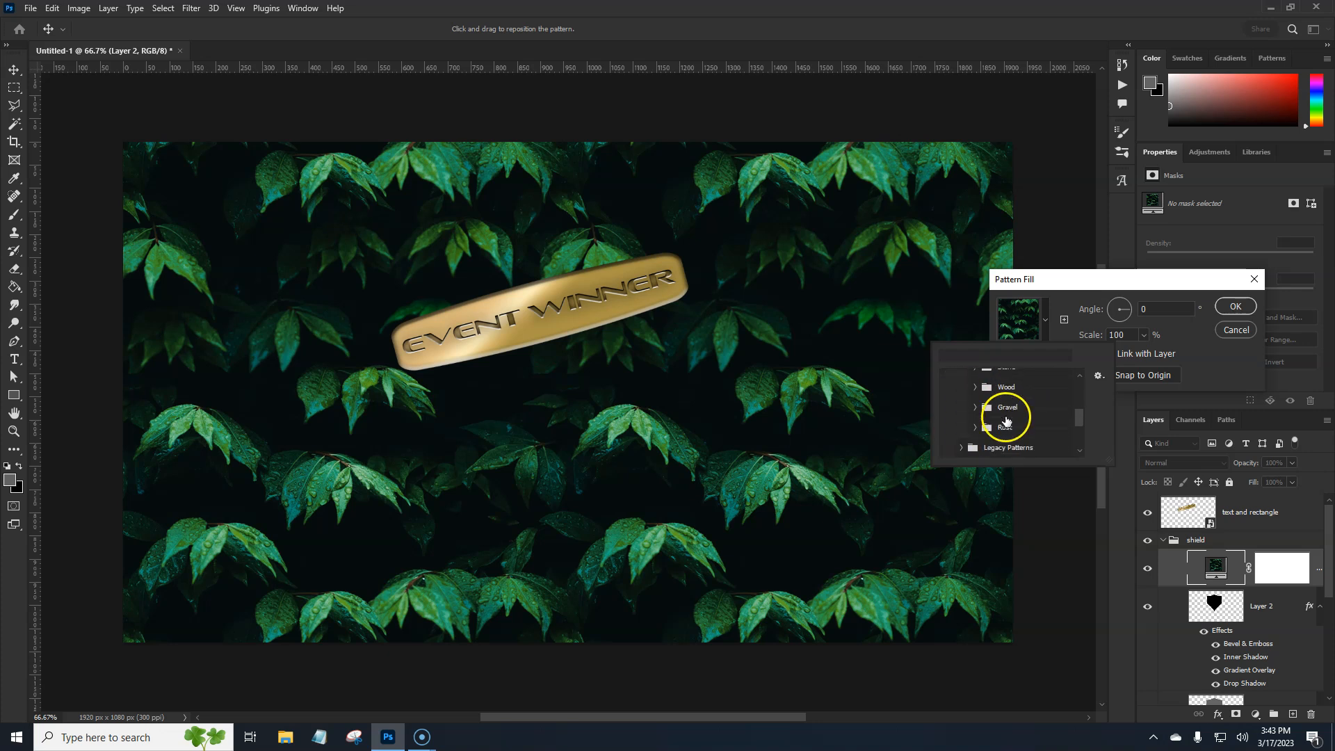
scroll(1007, 421, down, 1)
click(962, 415)
scroll(1025, 402, down, 1)
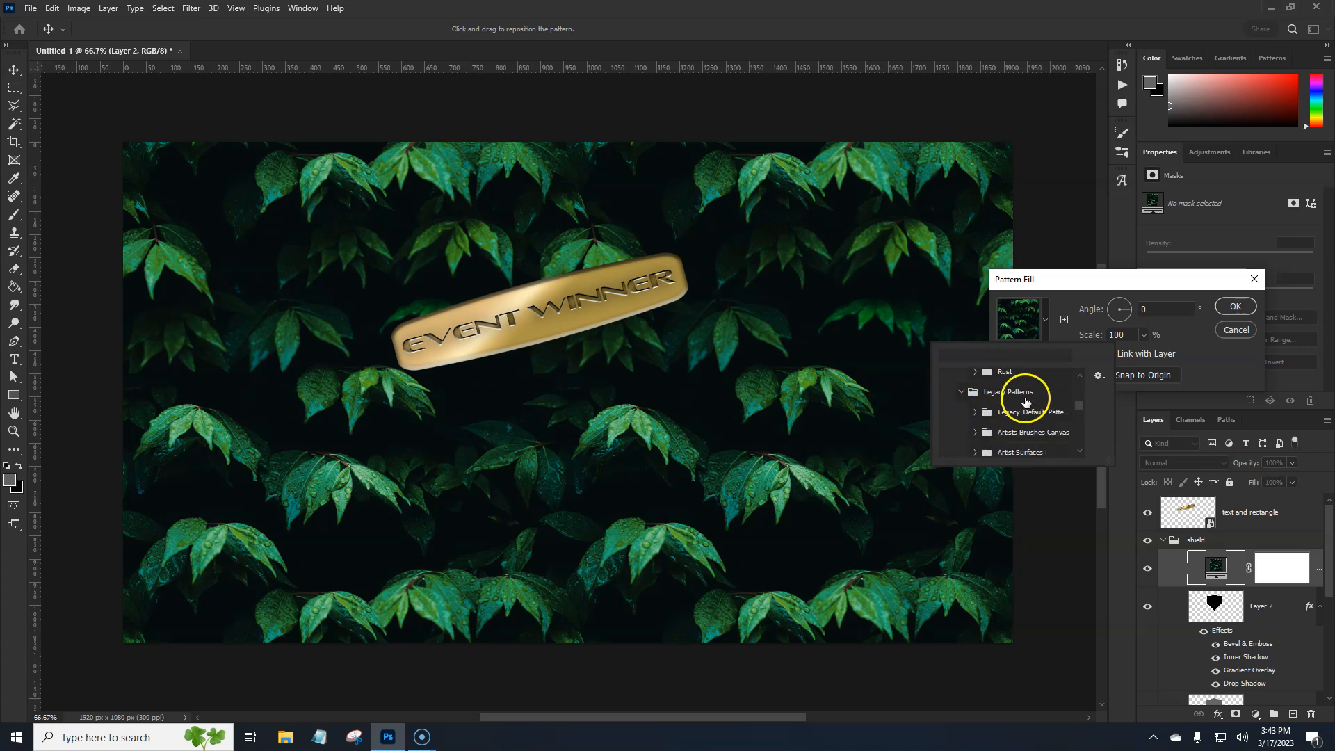
click(977, 414)
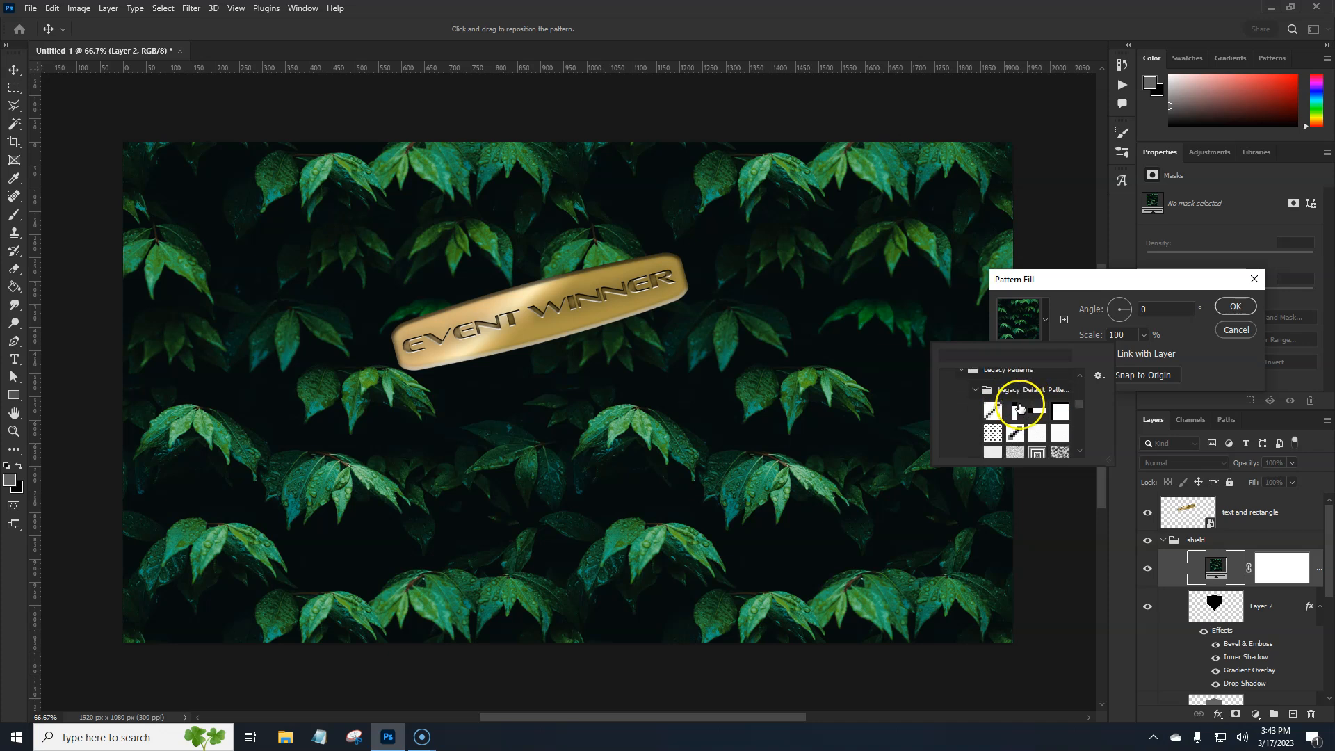
Preview the line, grid and dot patterns from the legacy default set on the fill layer
click(994, 416)
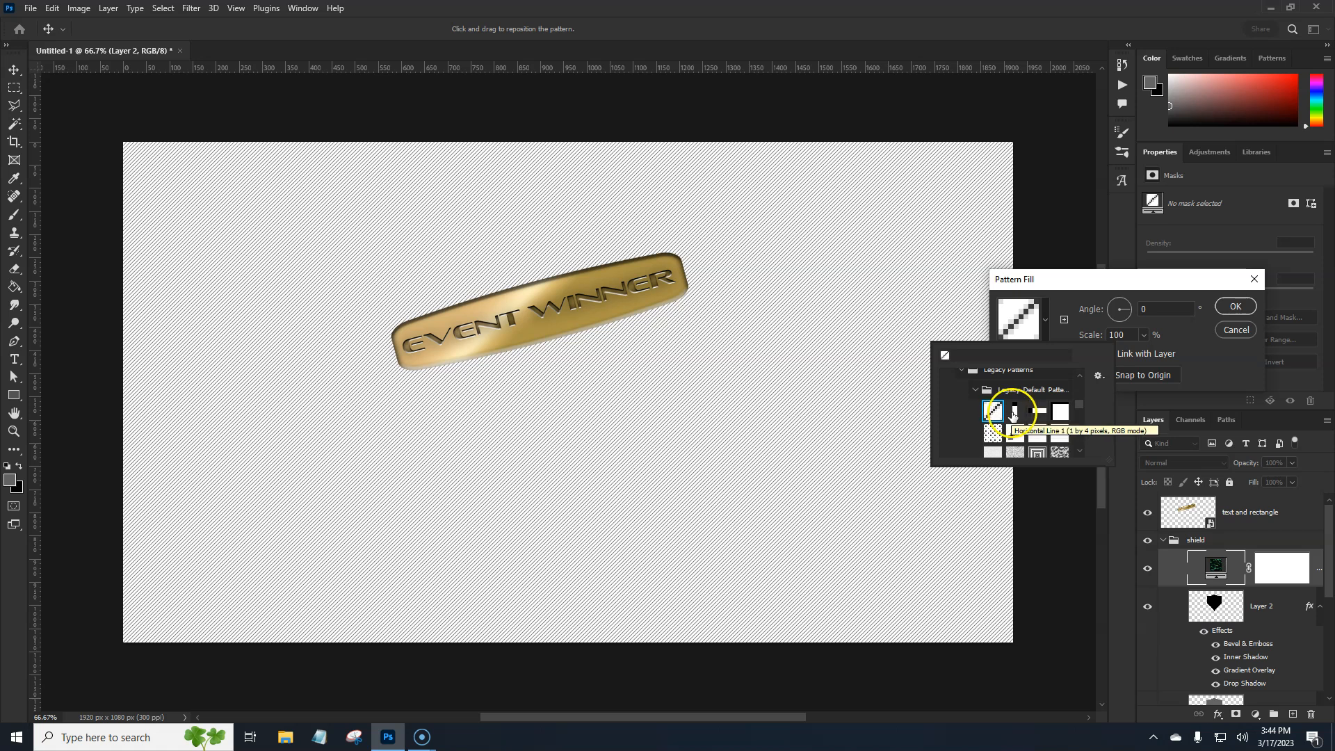
click(1013, 412)
click(1037, 416)
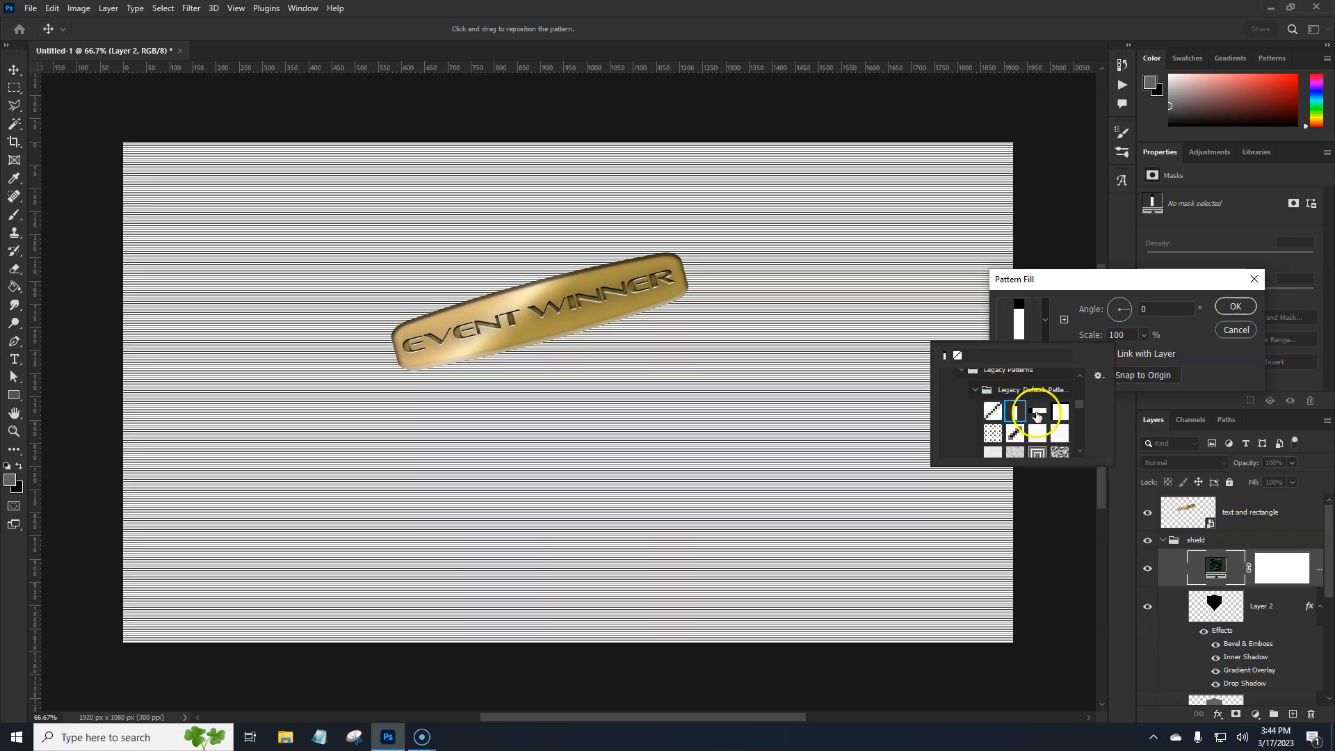
click(1067, 416)
click(1003, 437)
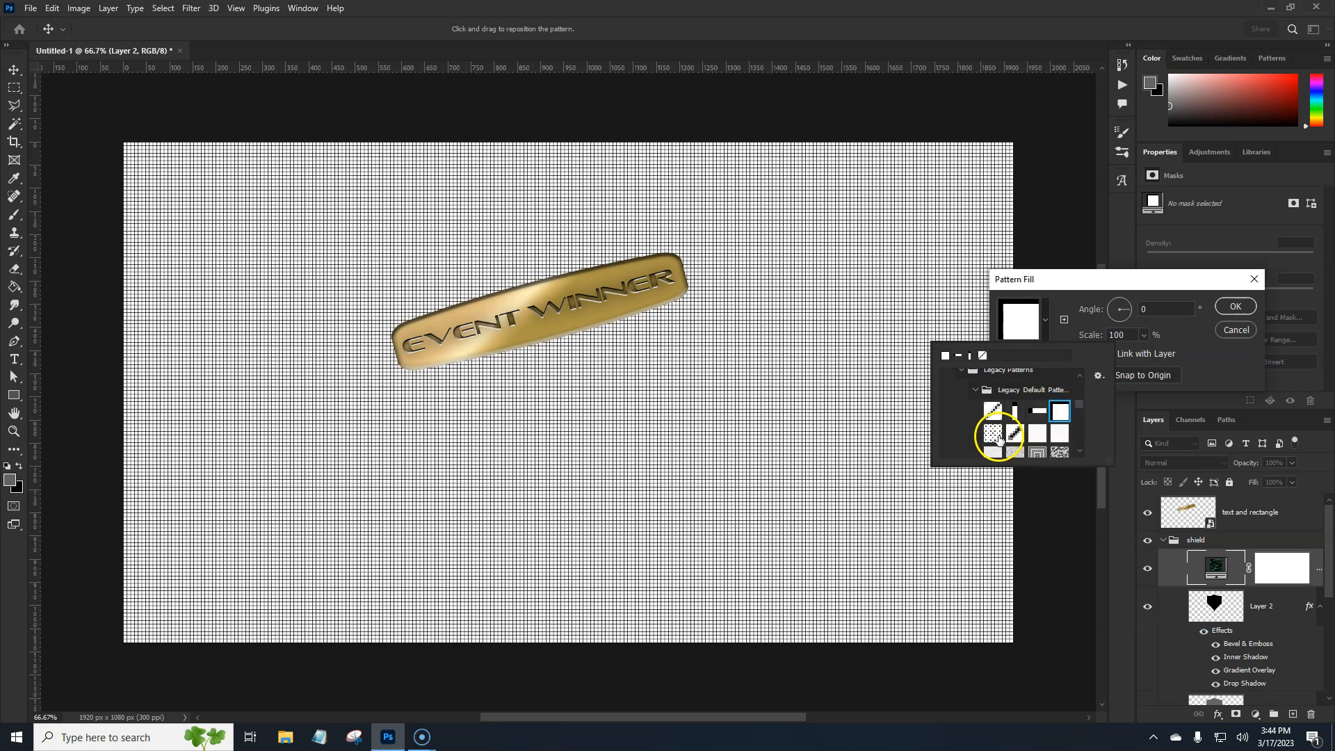
click(1016, 434)
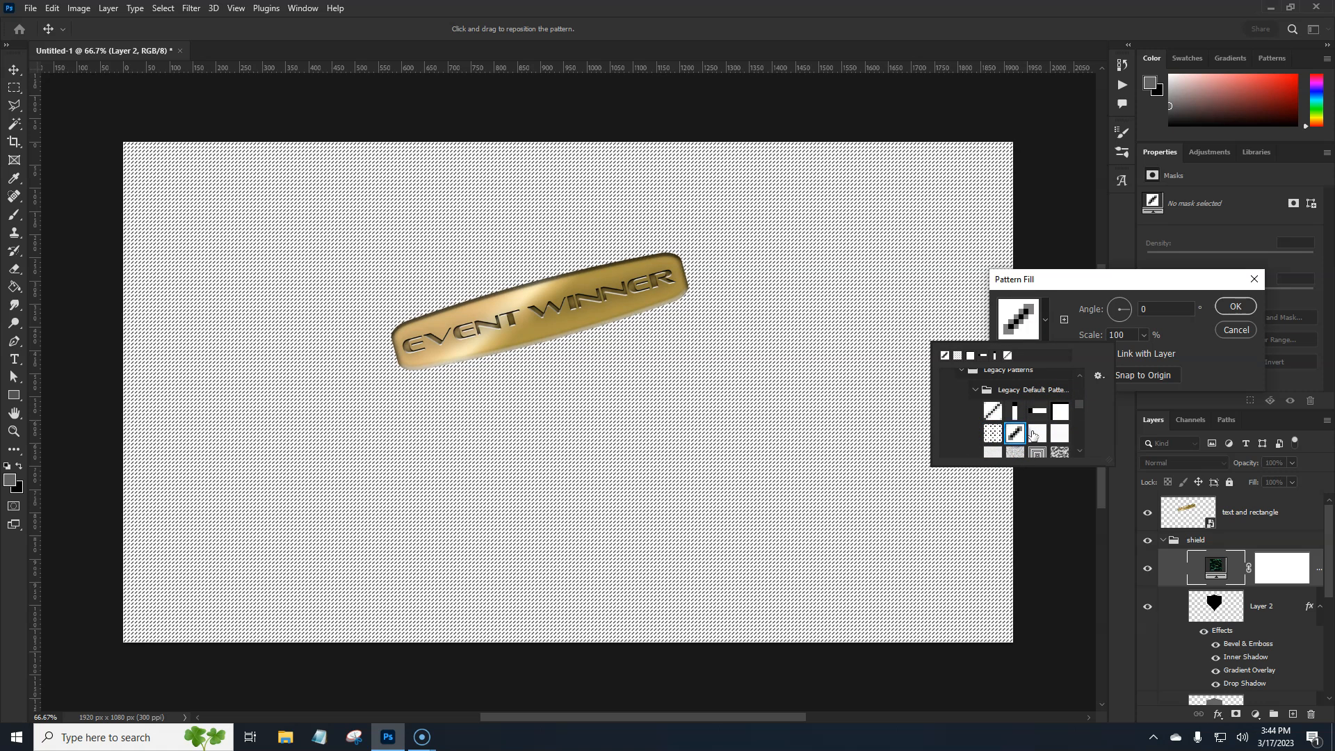
Choose the first diagonal line pattern of the legacy default set and accept the pattern fill
click(994, 414)
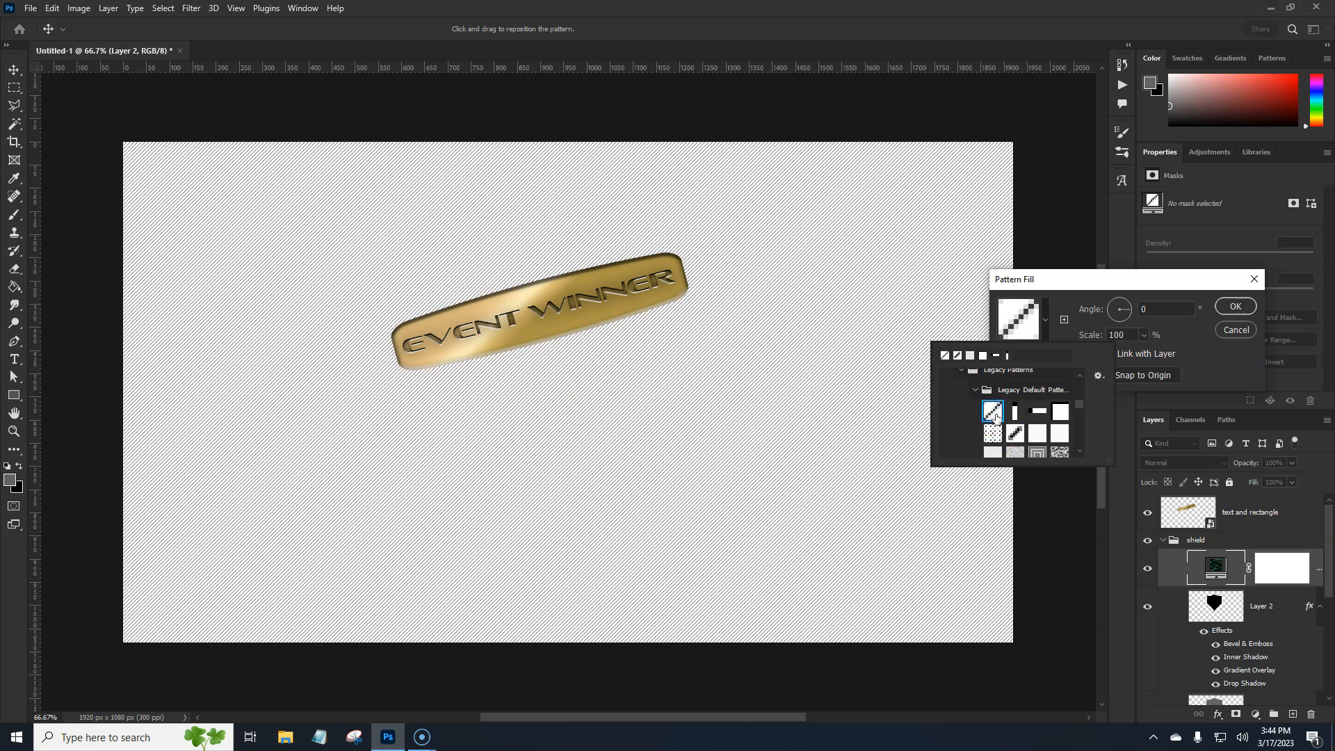
click(1189, 356)
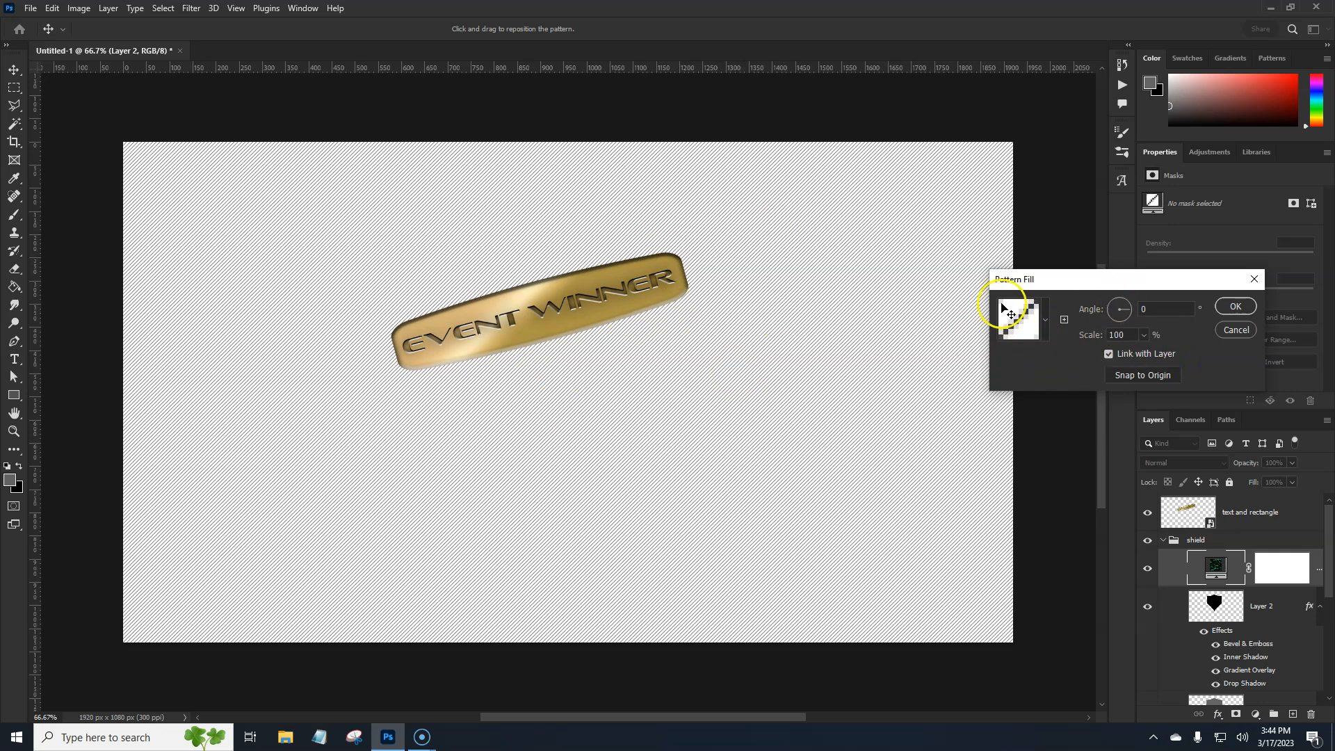
click(1235, 308)
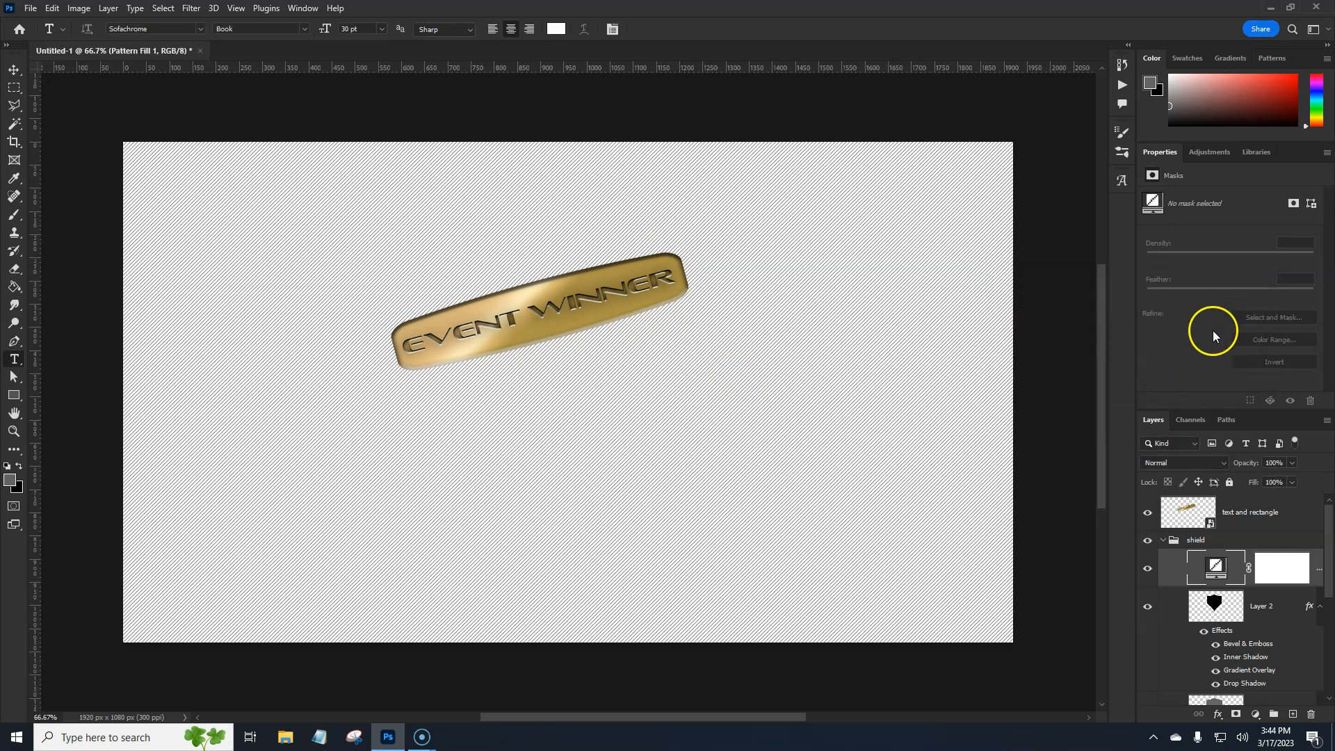
Clip the pattern fill layer to Layer 2 and convert Layer 2 to a smart object
right_click(1319, 583)
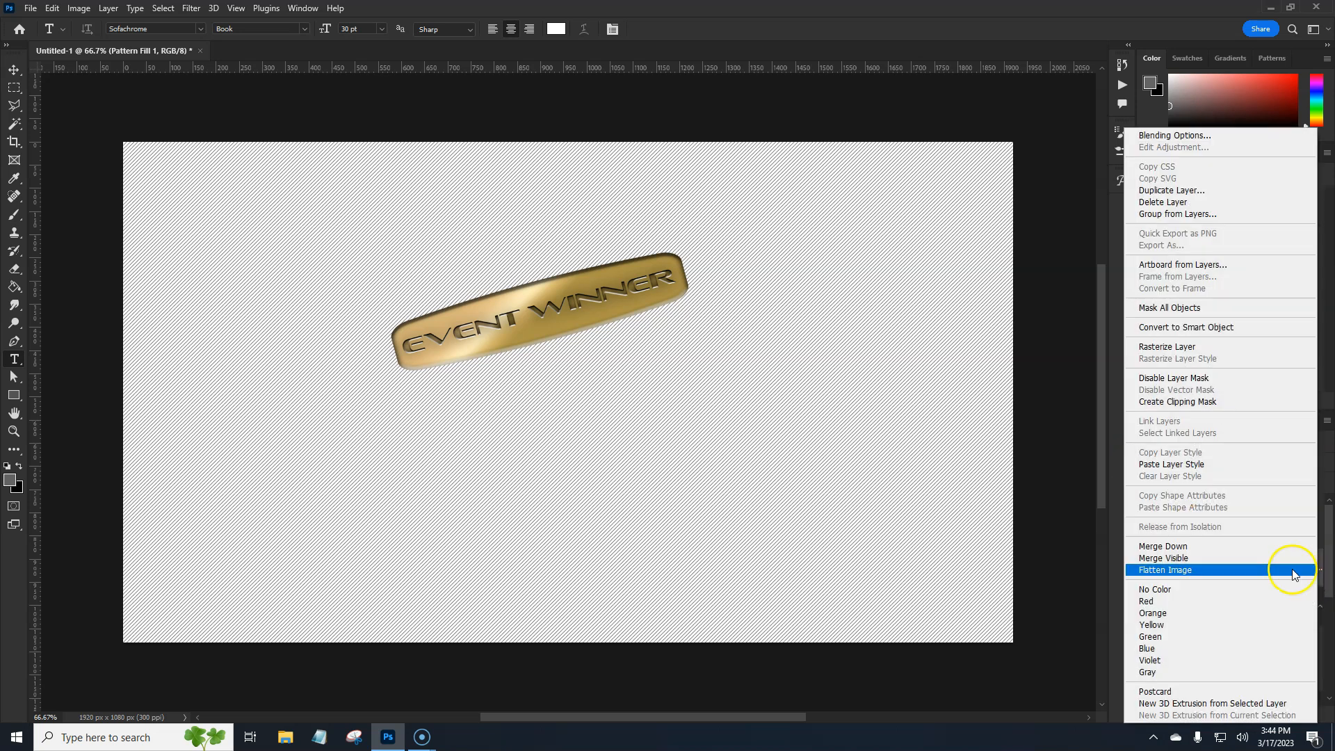
click(1204, 402)
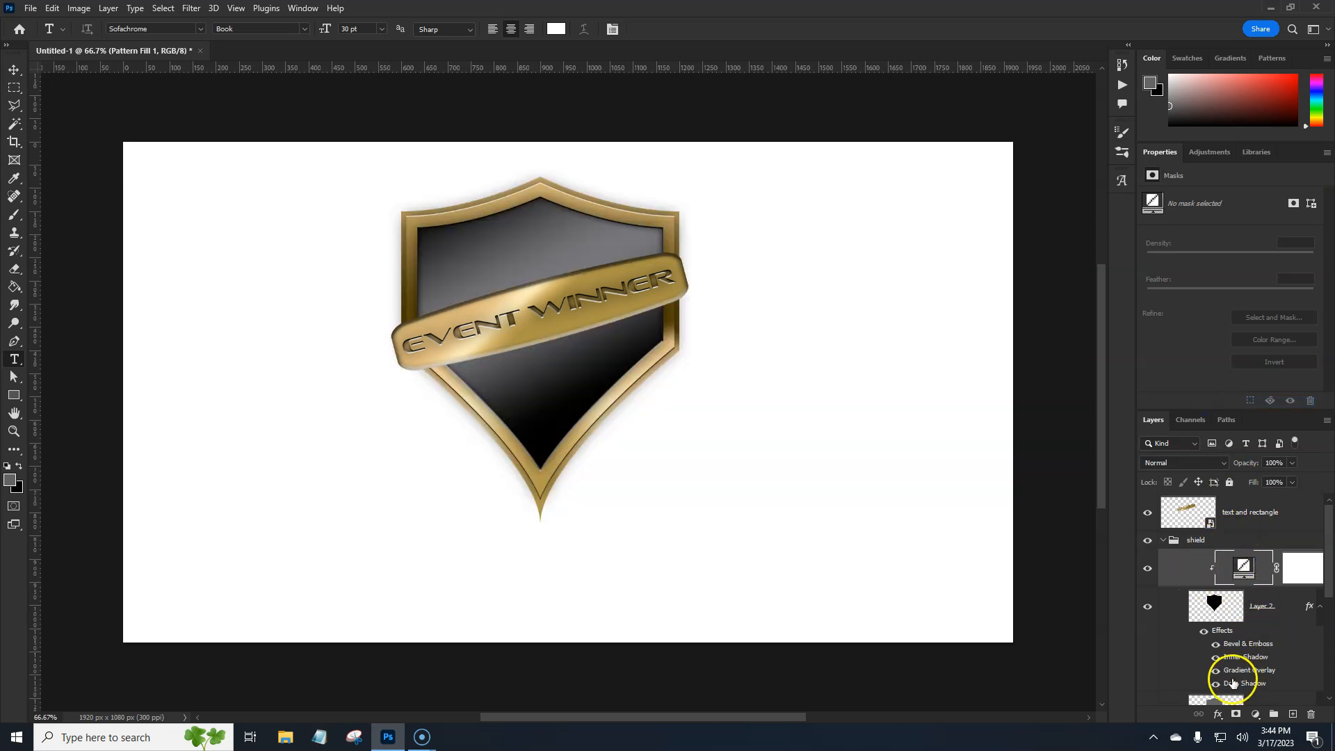
click(1287, 610)
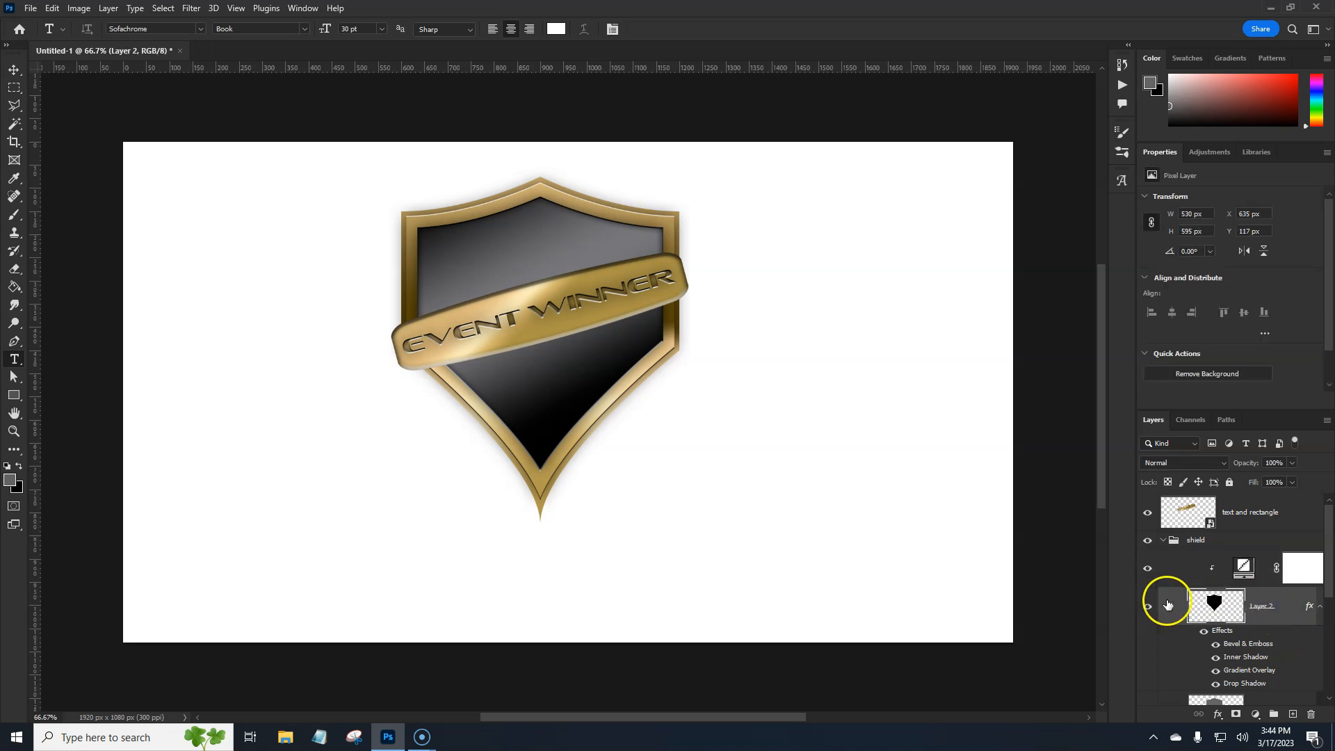
right_click(1279, 605)
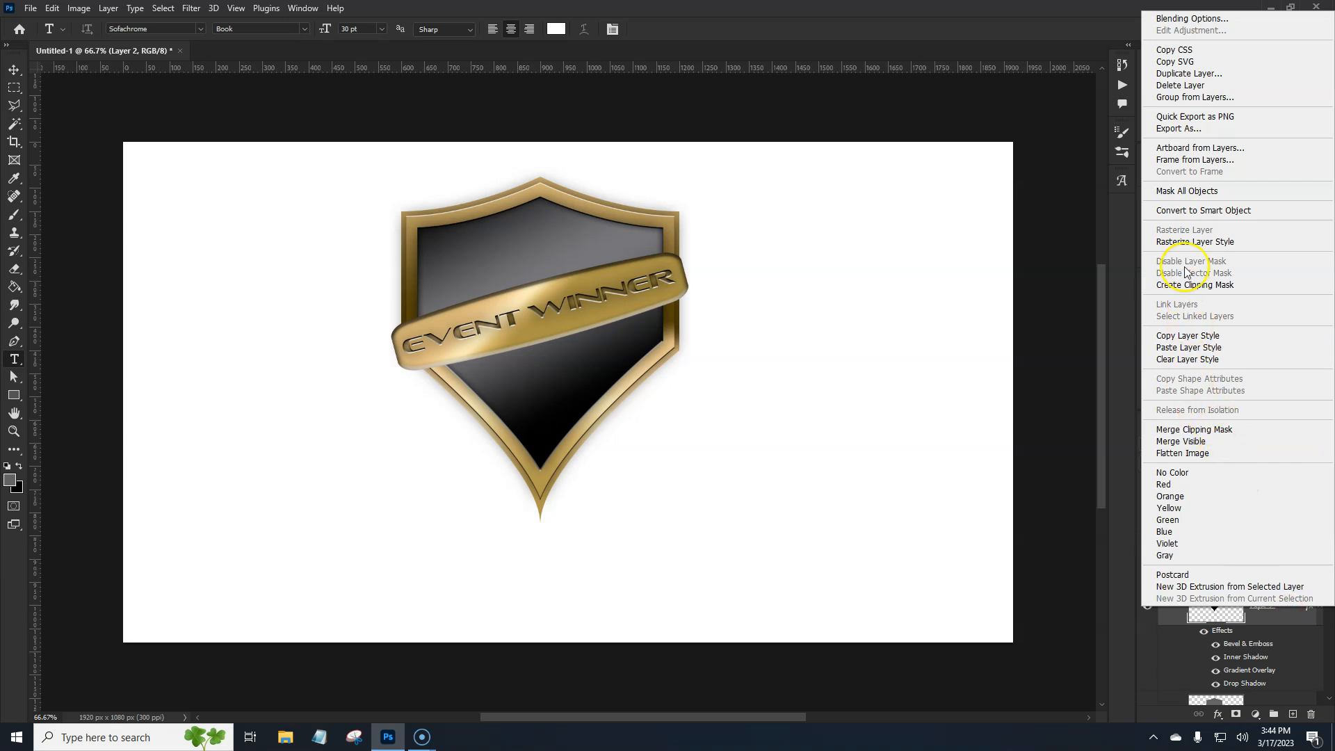
click(1203, 210)
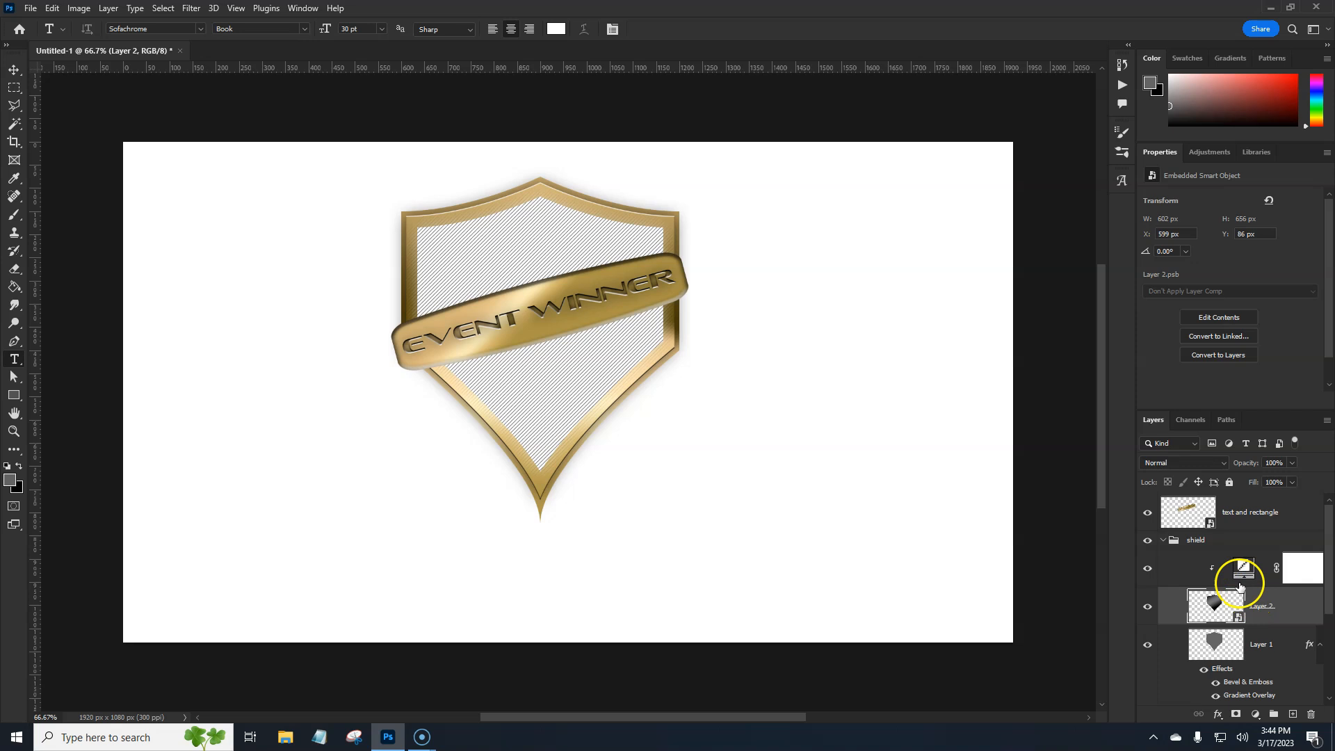
Select the clipped pattern fill layer and open its blend mode choices
click(1192, 574)
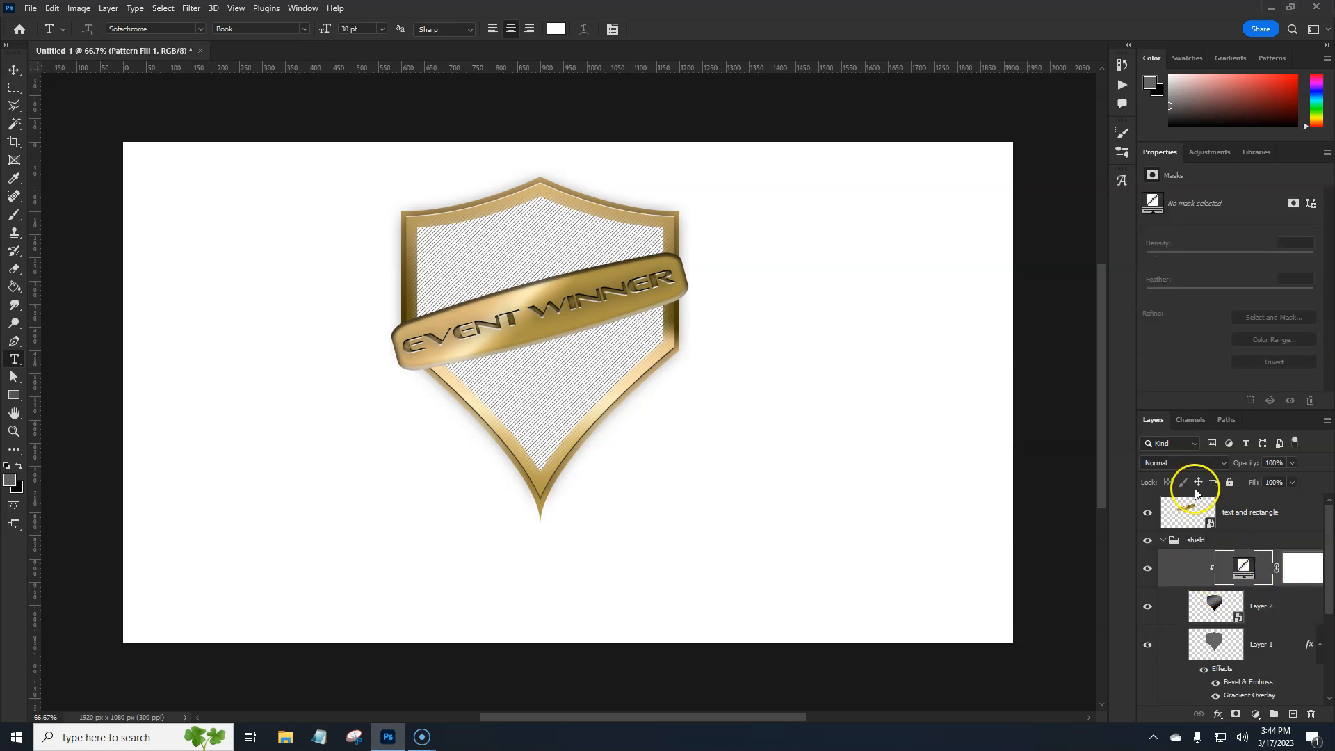
click(1212, 464)
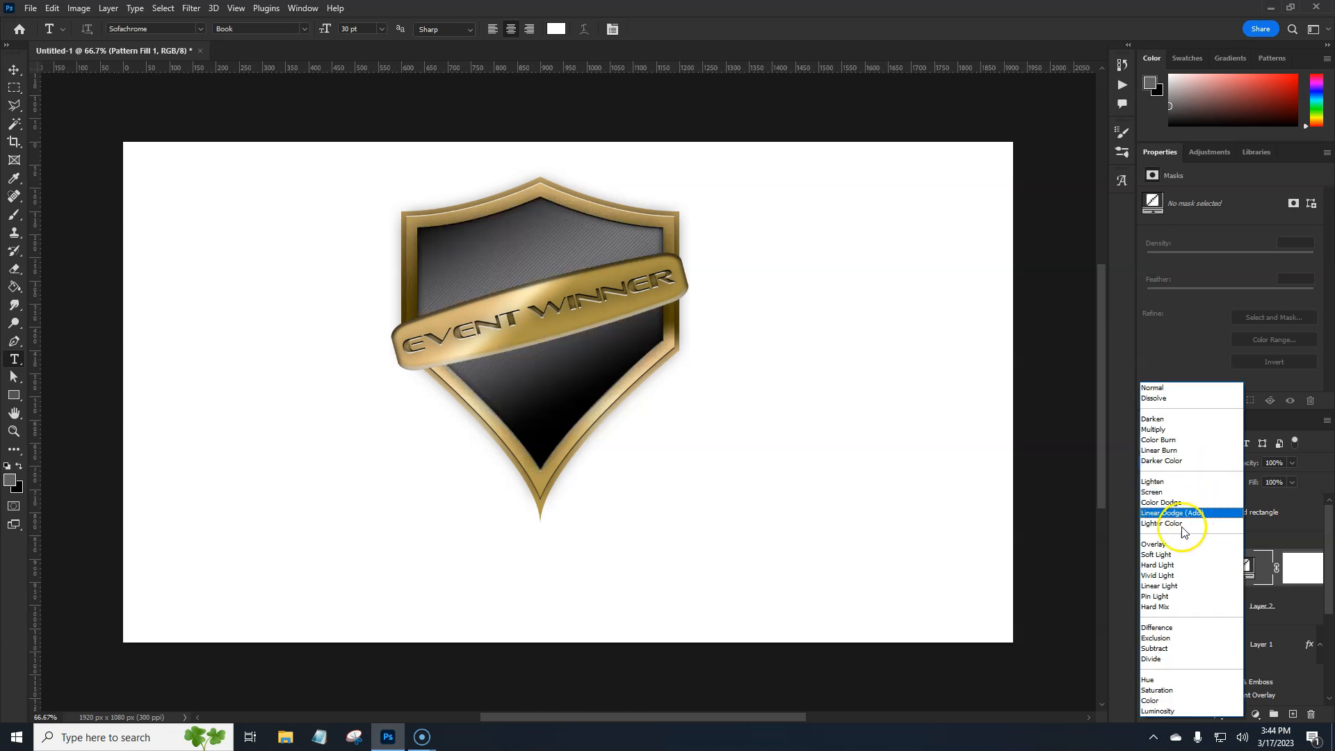
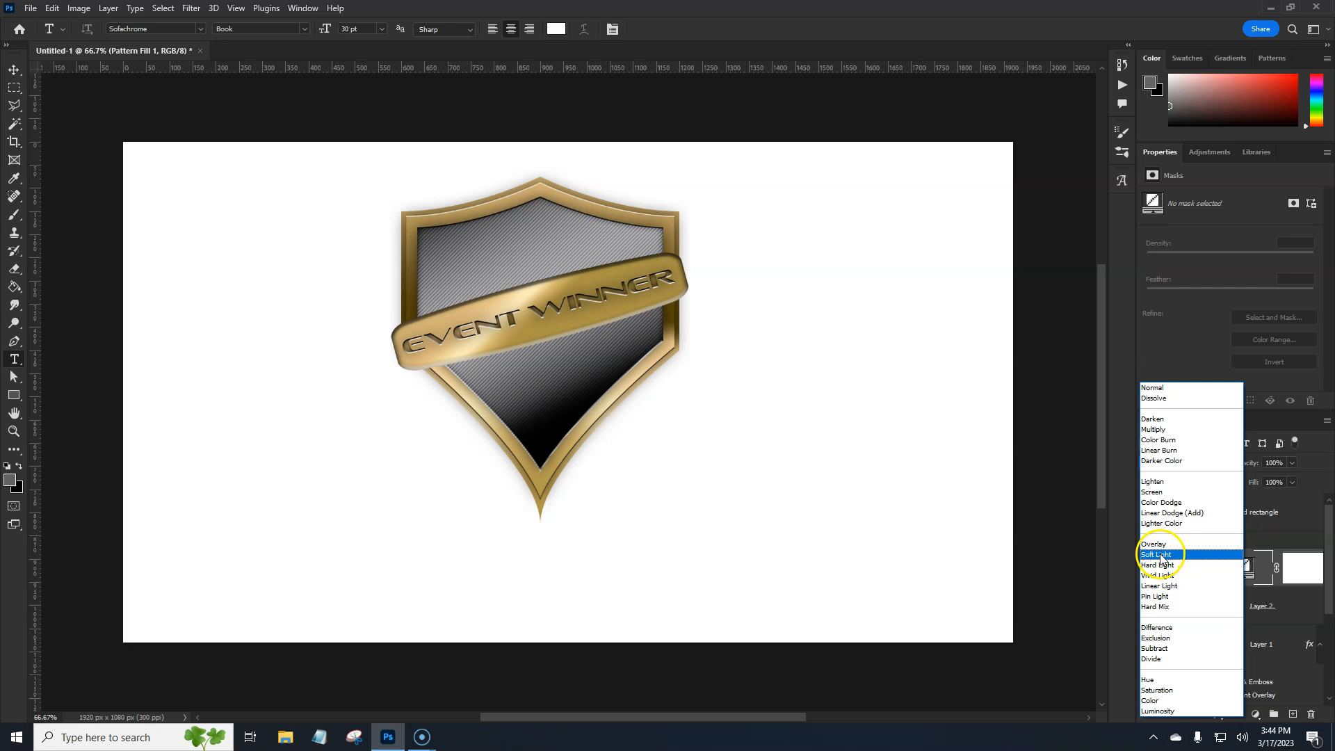
Set the clipped pattern fill layer's blend mode to Overlay and its opacity to 30%
click(1157, 545)
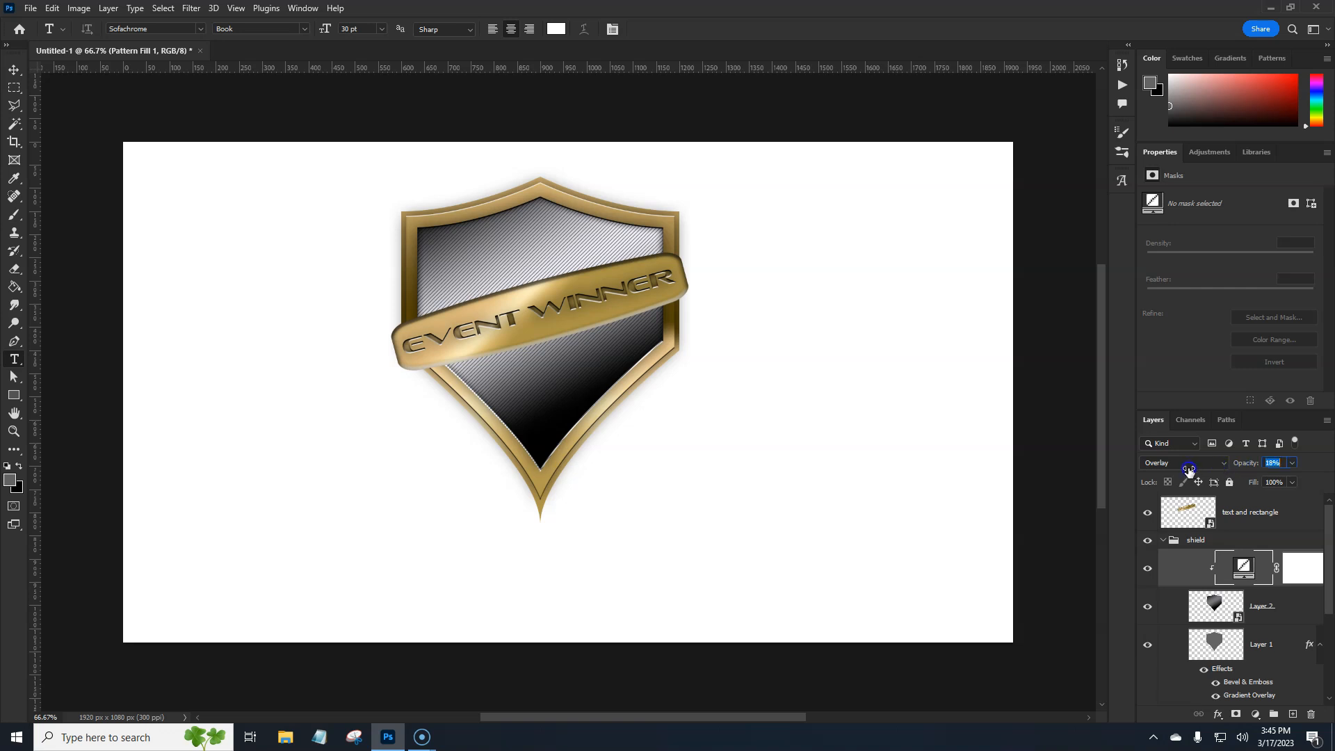
drag(1198, 470, 1200, 471)
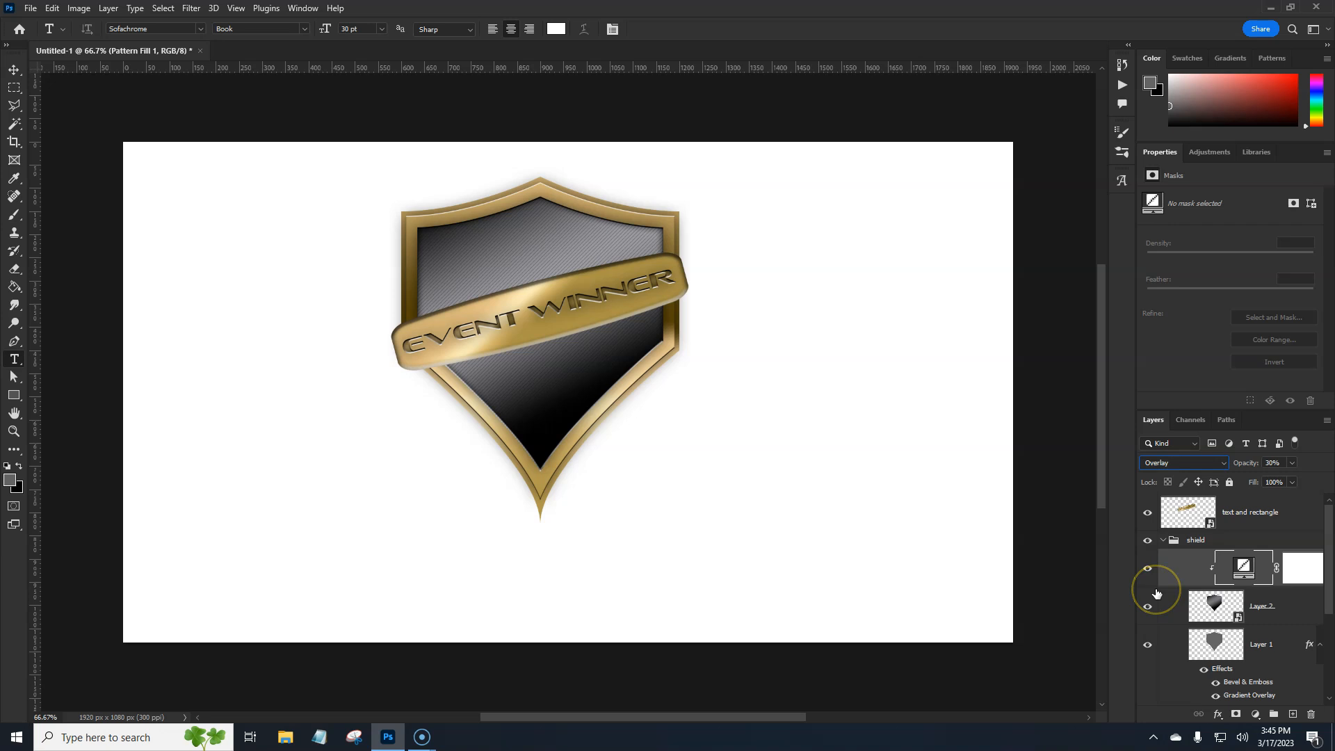
Duplicate the pattern fill layer and clip the copy to the inner shield
key(ctrl+j)
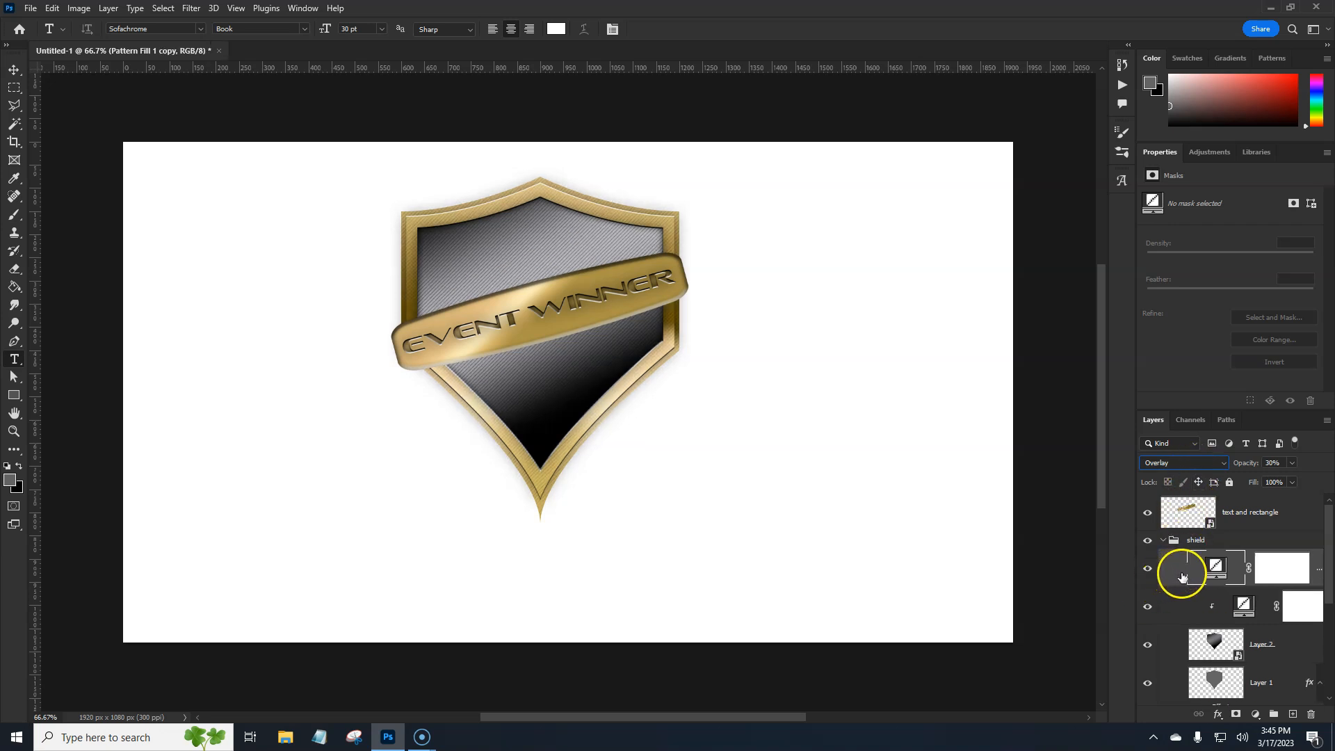
right_click(1172, 575)
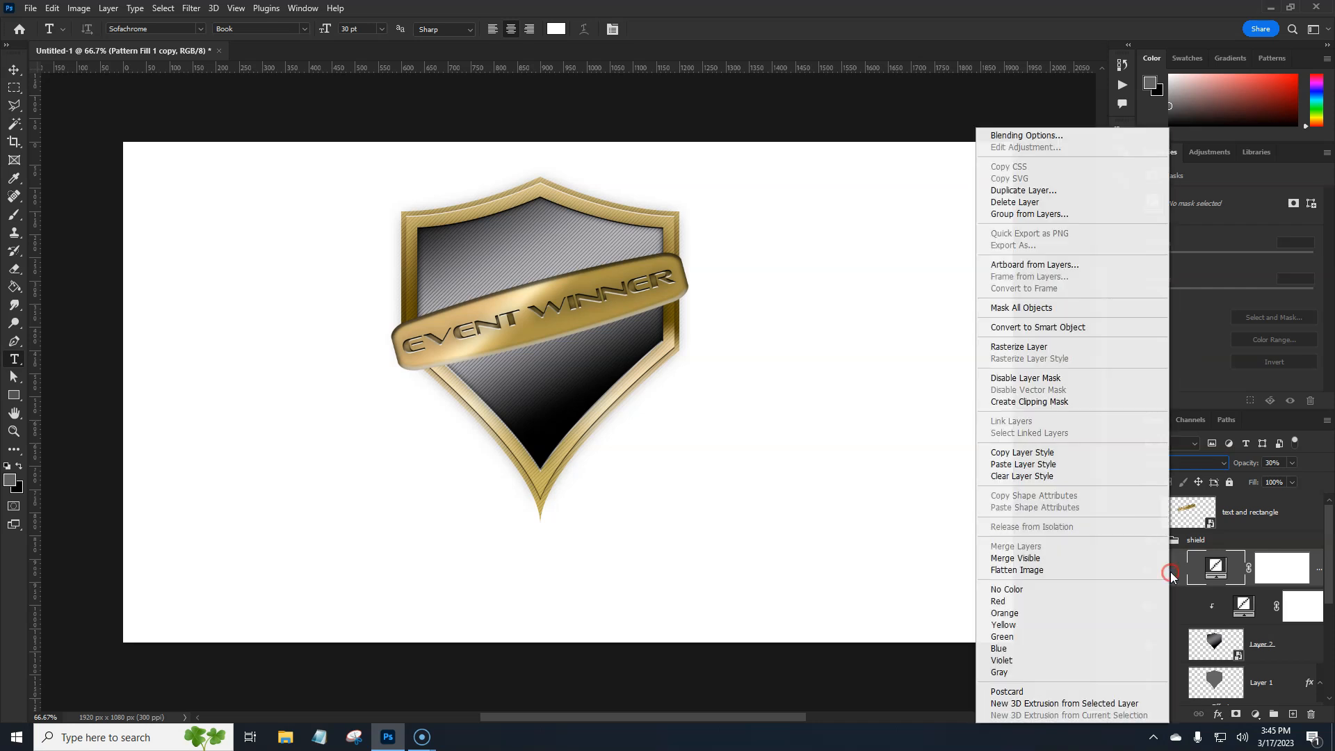
click(1056, 403)
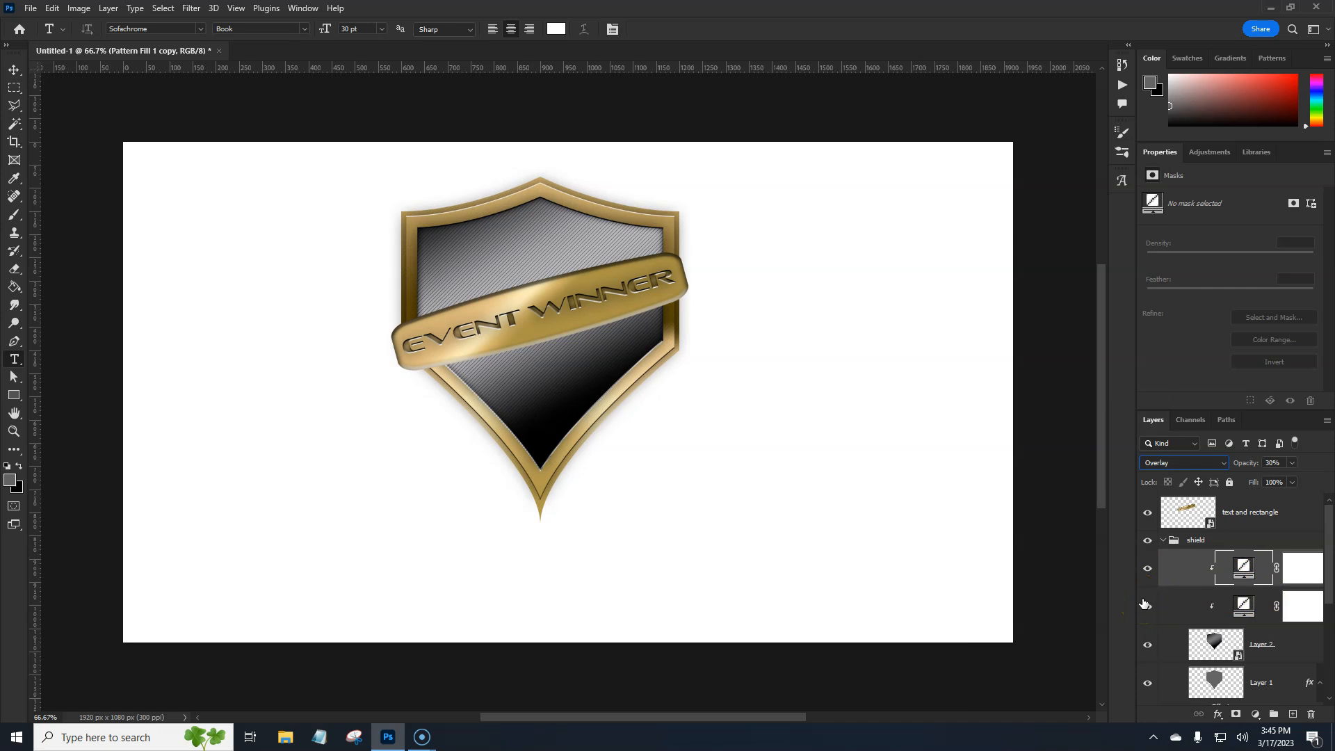
Rasterize the copied pattern fill layer so it can be transformed
key(ctrl+t)
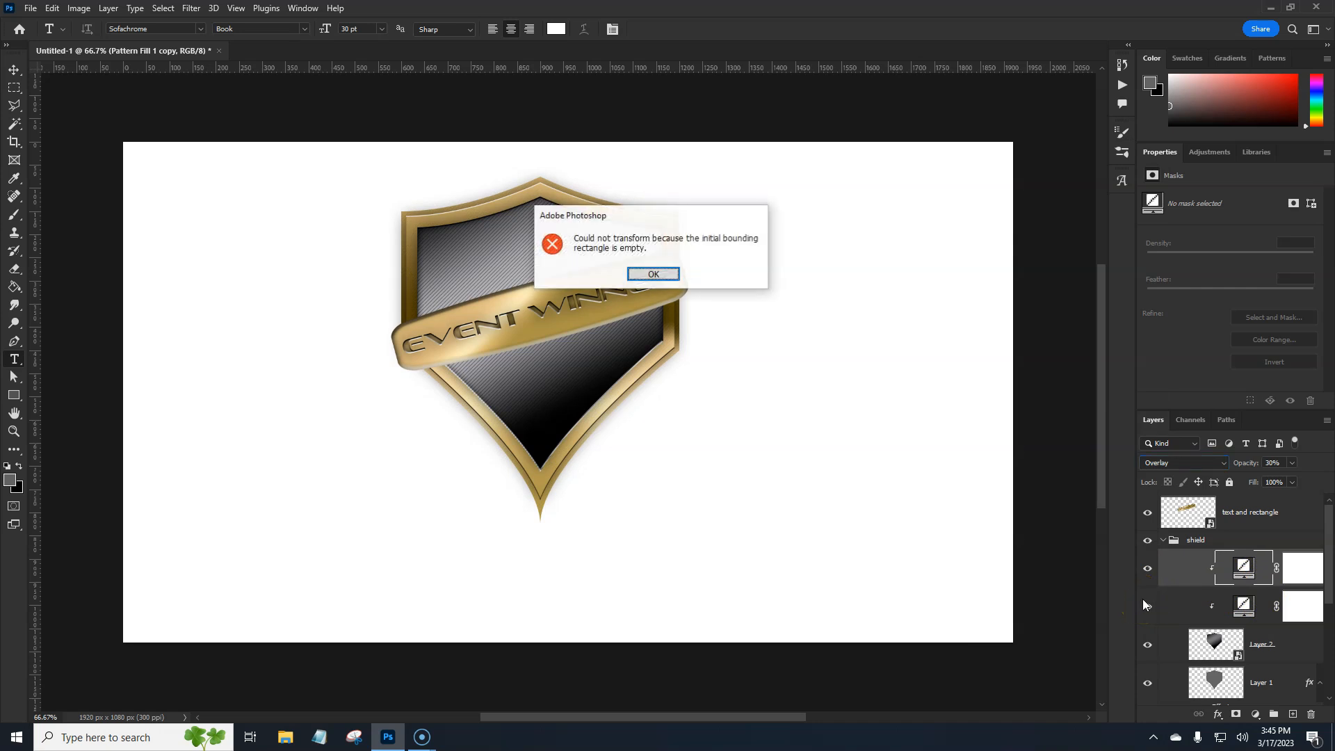
click(679, 279)
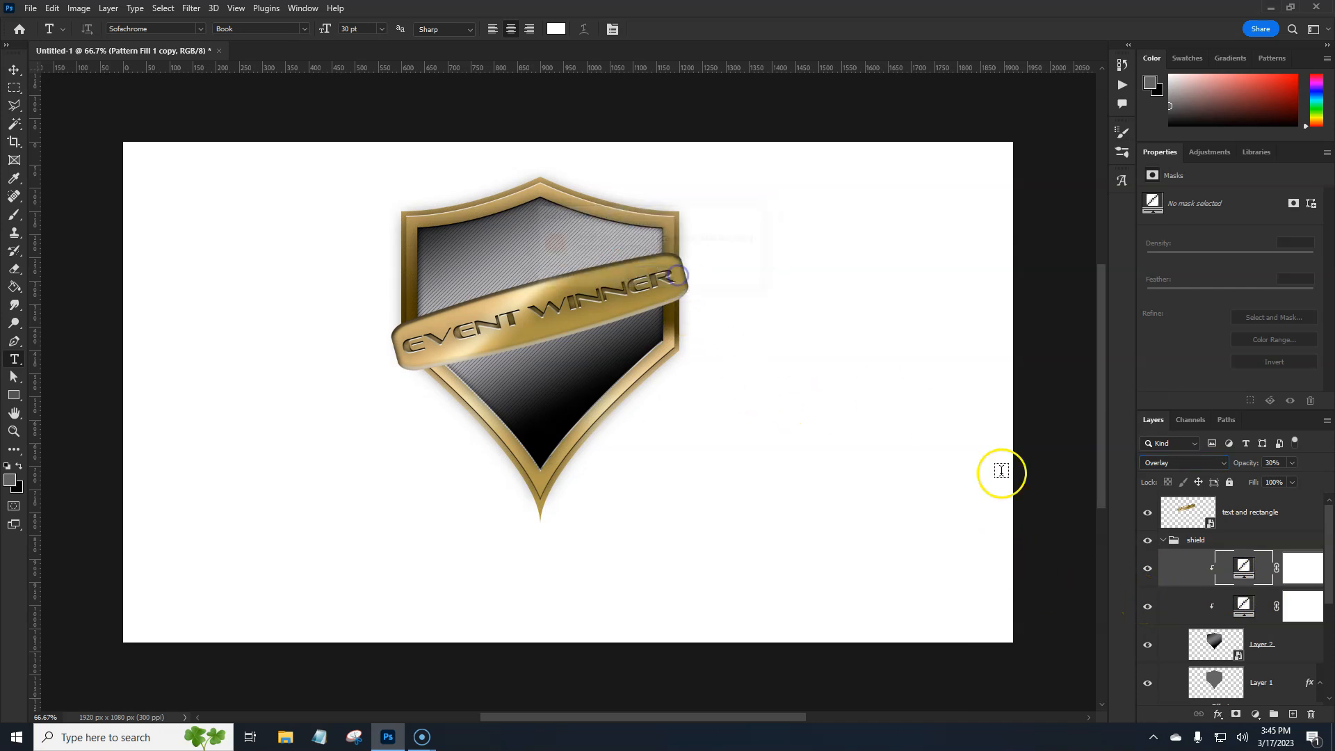
right_click(1187, 577)
click(1063, 346)
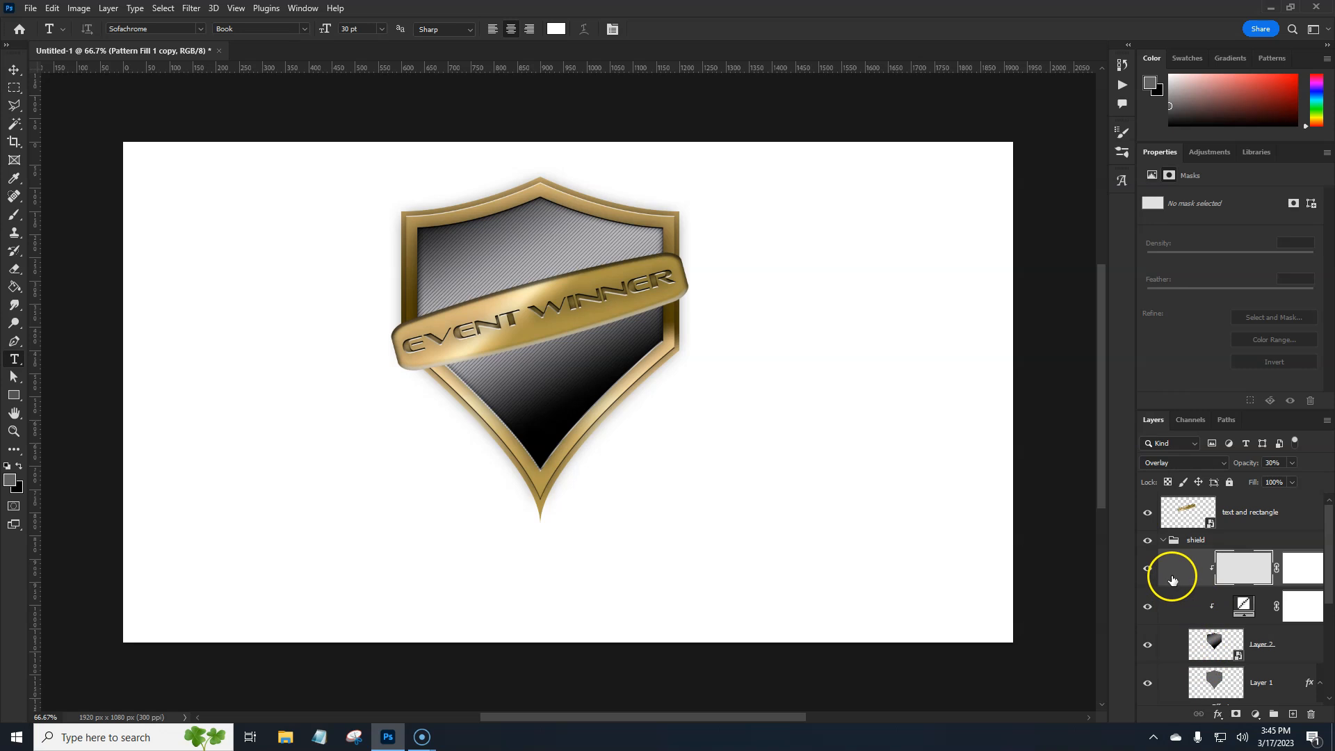
Flip the rasterized pattern copy horizontally to form a crosshatch with the original pattern
key(ctrl+t)
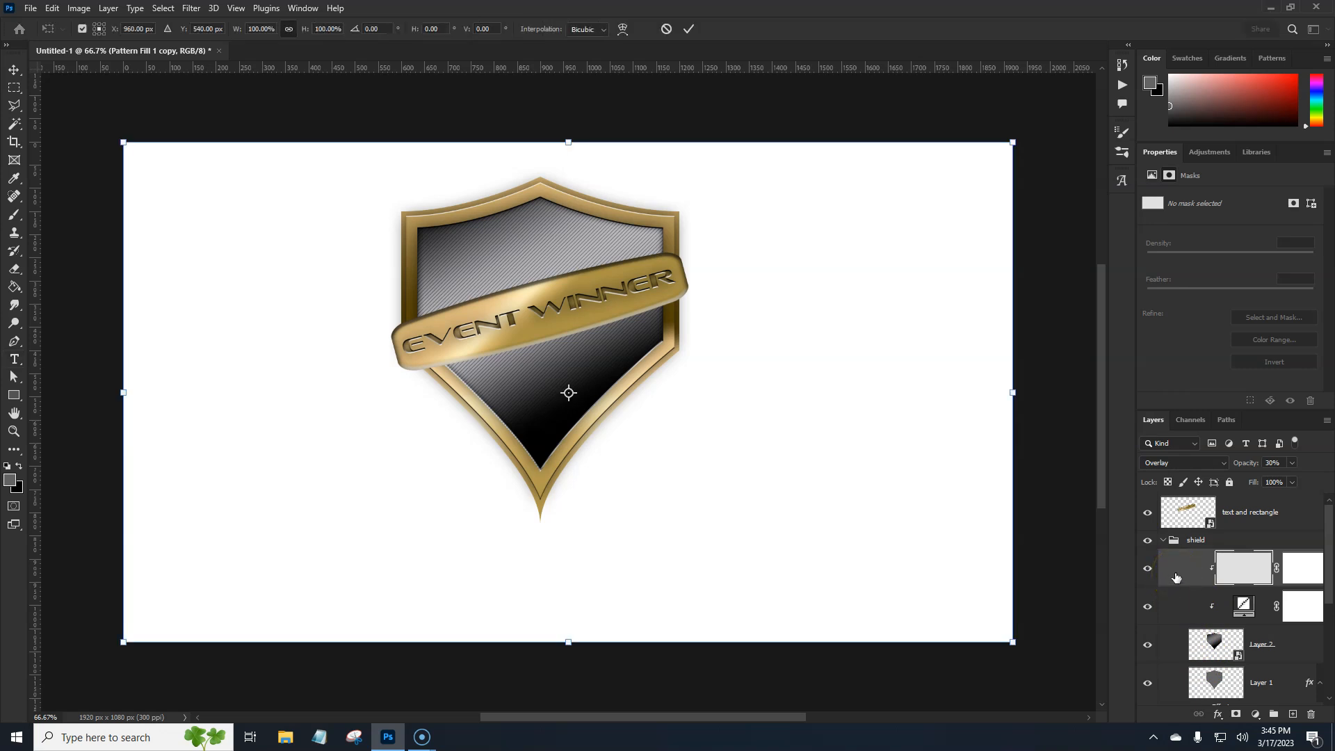
right_click(950, 581)
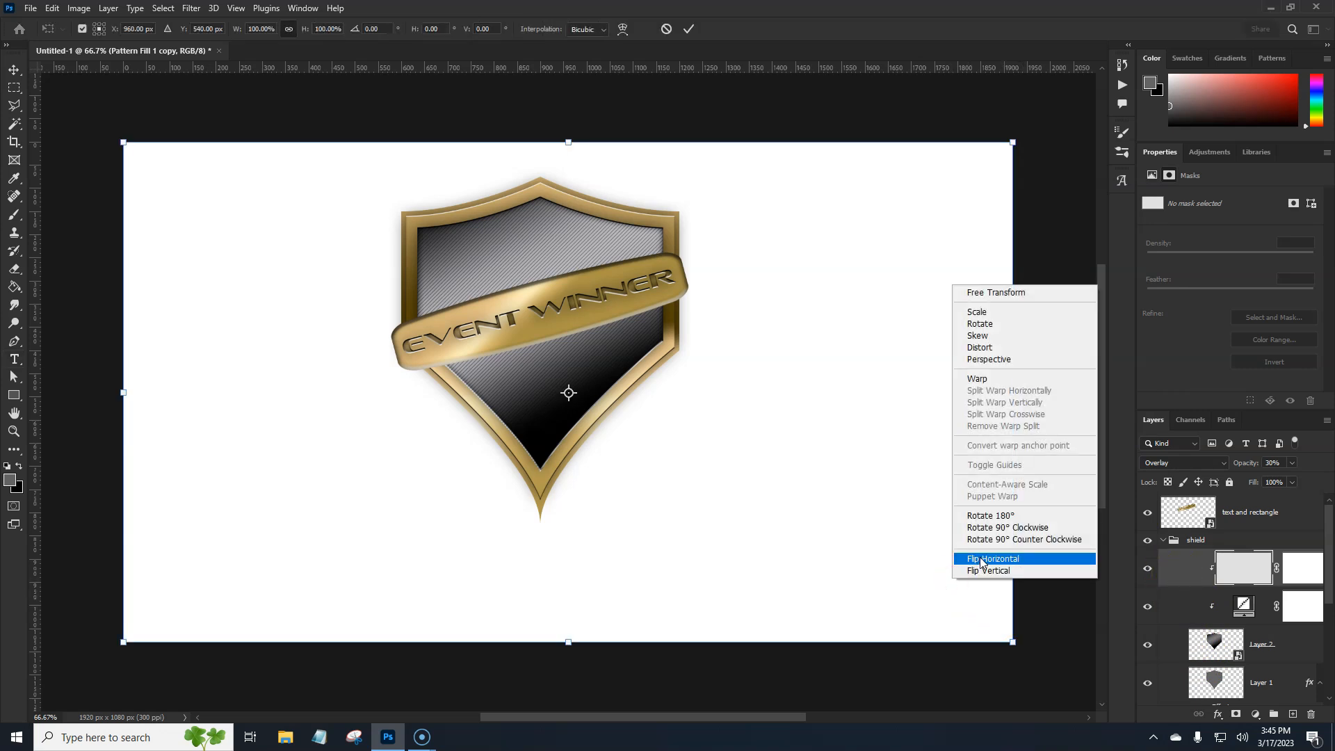
click(980, 556)
key(Return)
key(t)
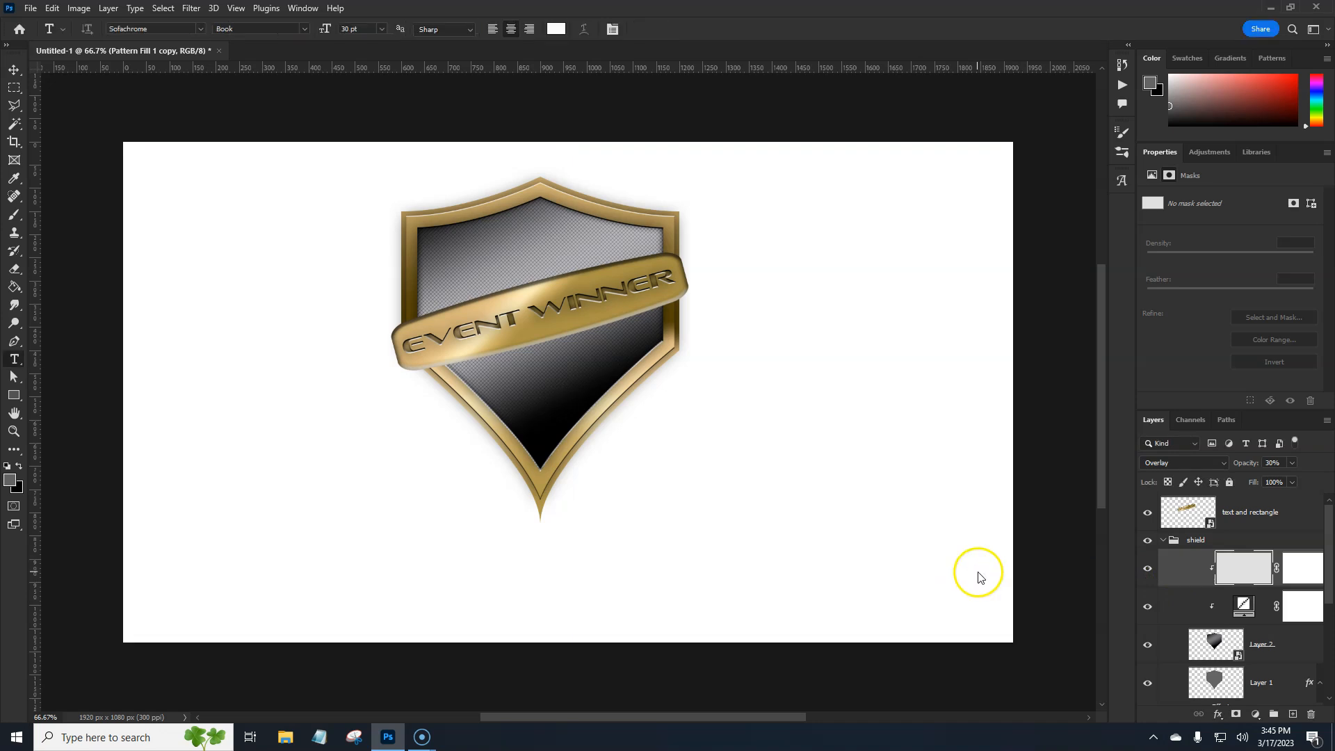
Remove the layer mask from the flipped pattern copy
alt+click(1213, 592)
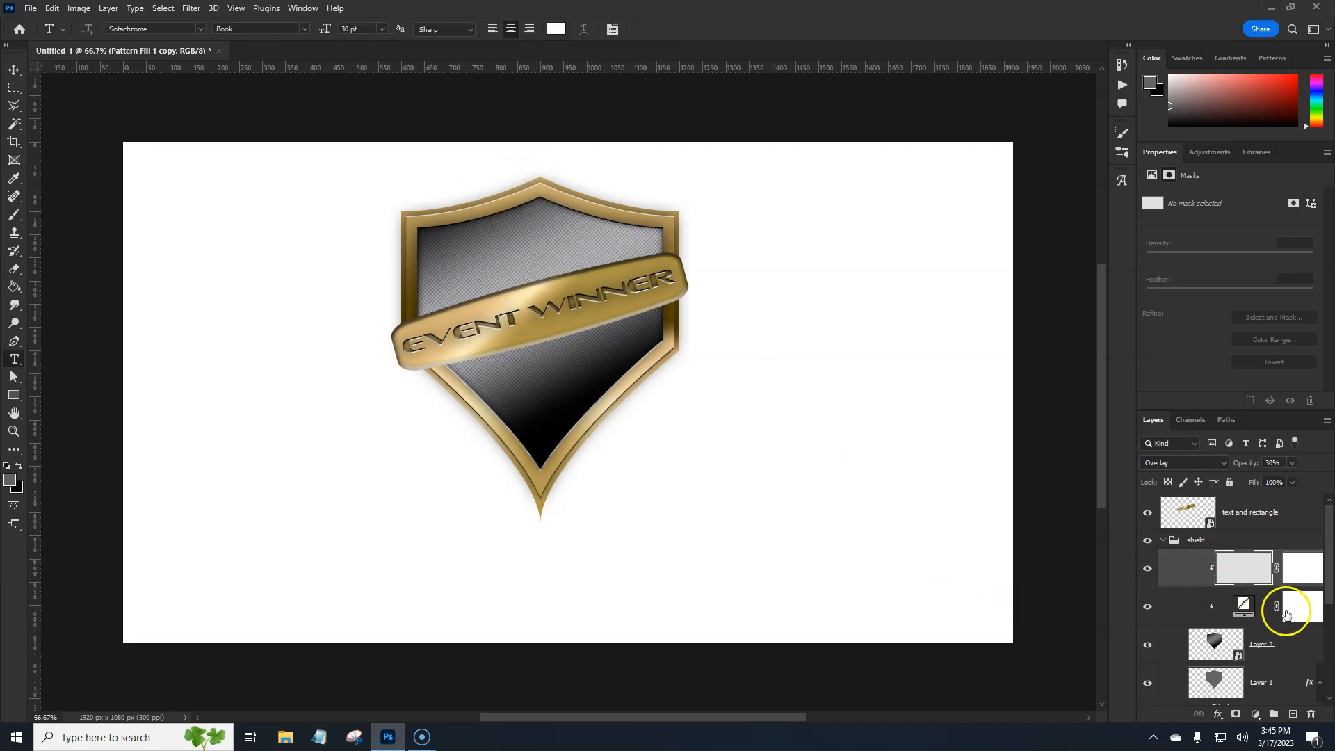
click(1298, 574)
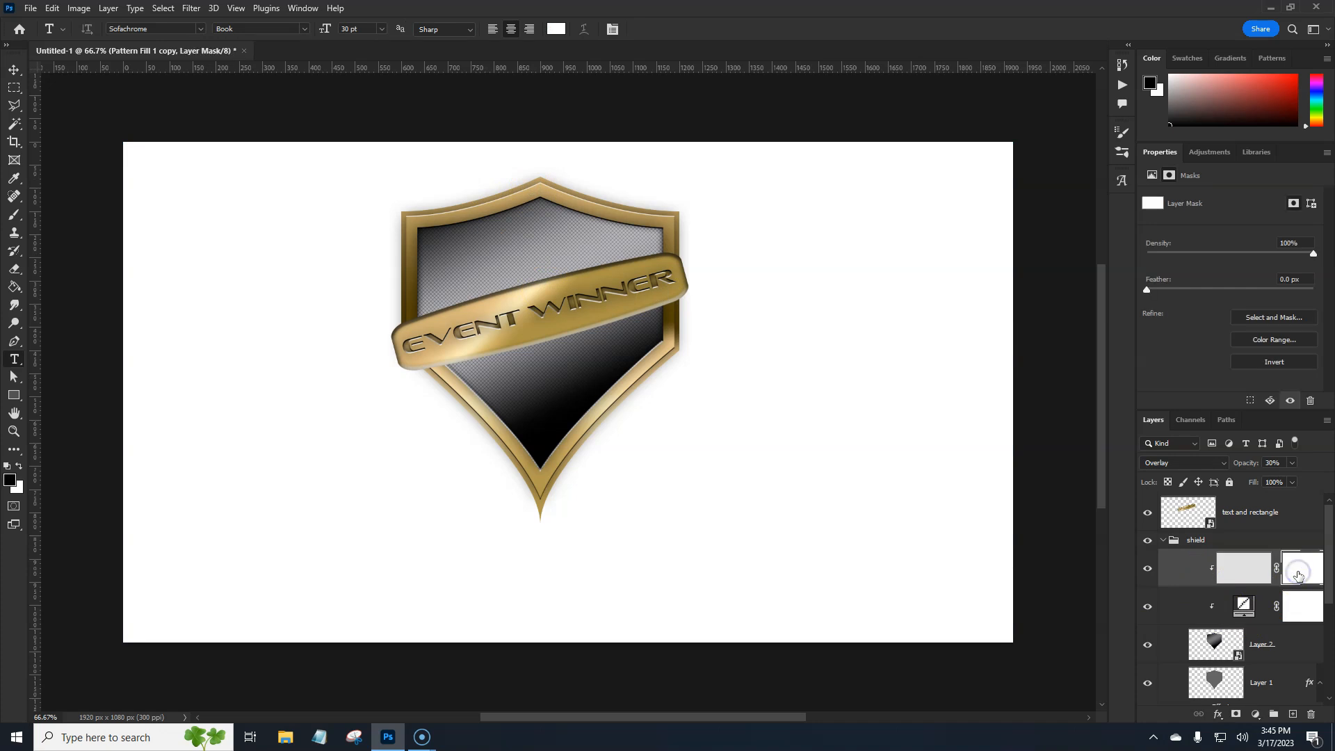
right_click(1298, 574)
click(1307, 600)
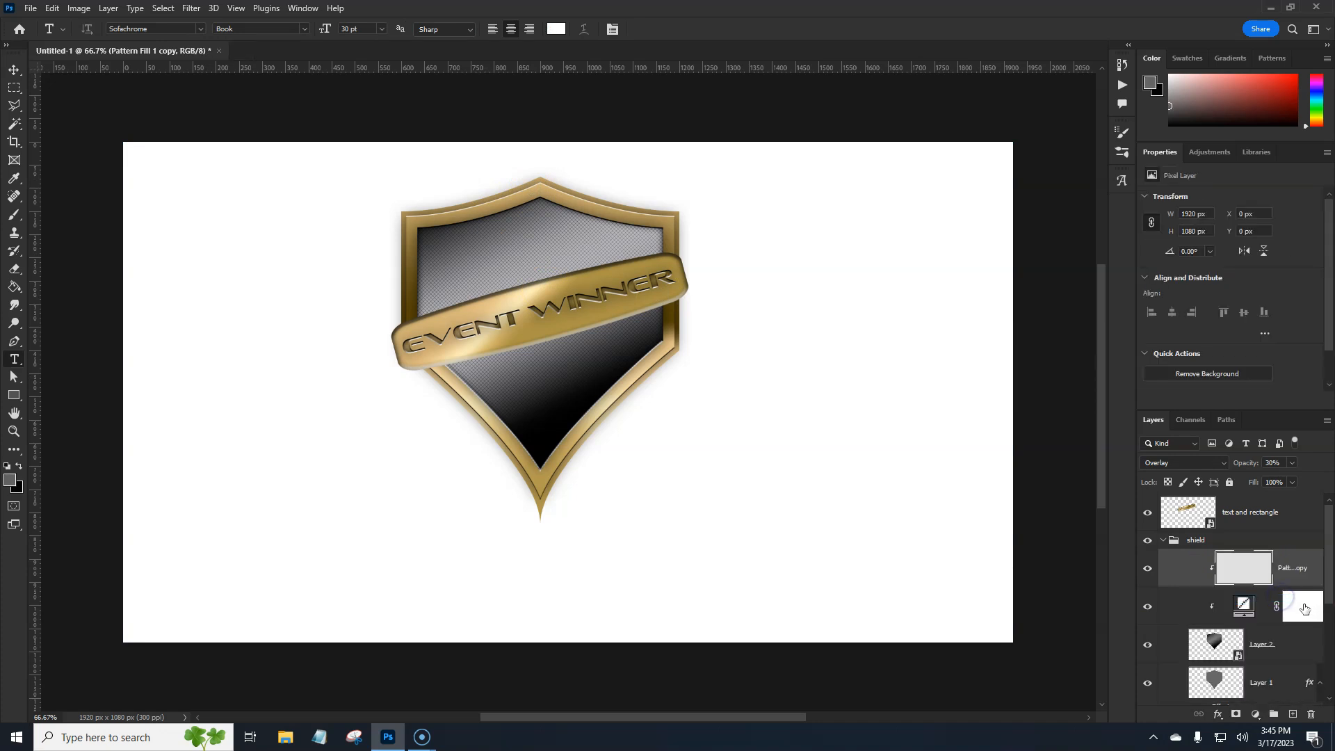
Delete the layer mask of the original Pattern Fill 1 layer and rasterize that layer
click(1304, 607)
right_click(1300, 607)
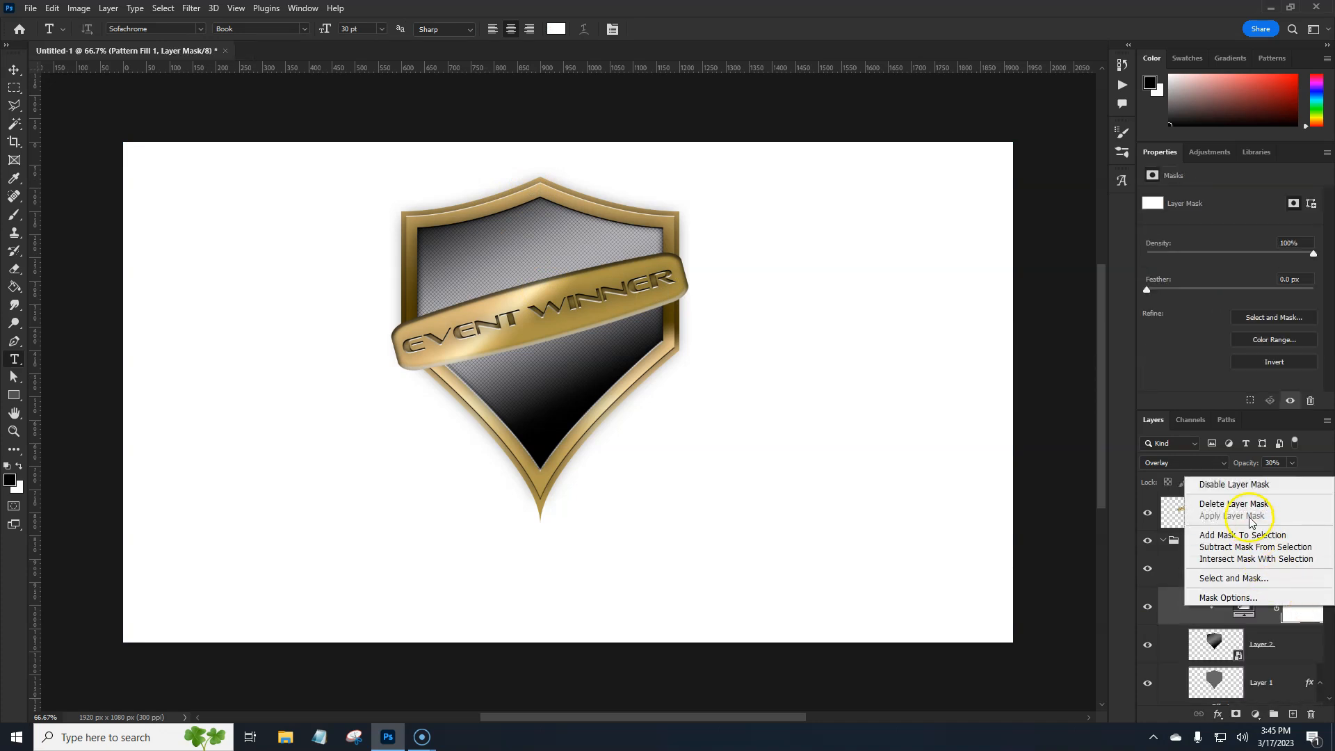
click(1231, 503)
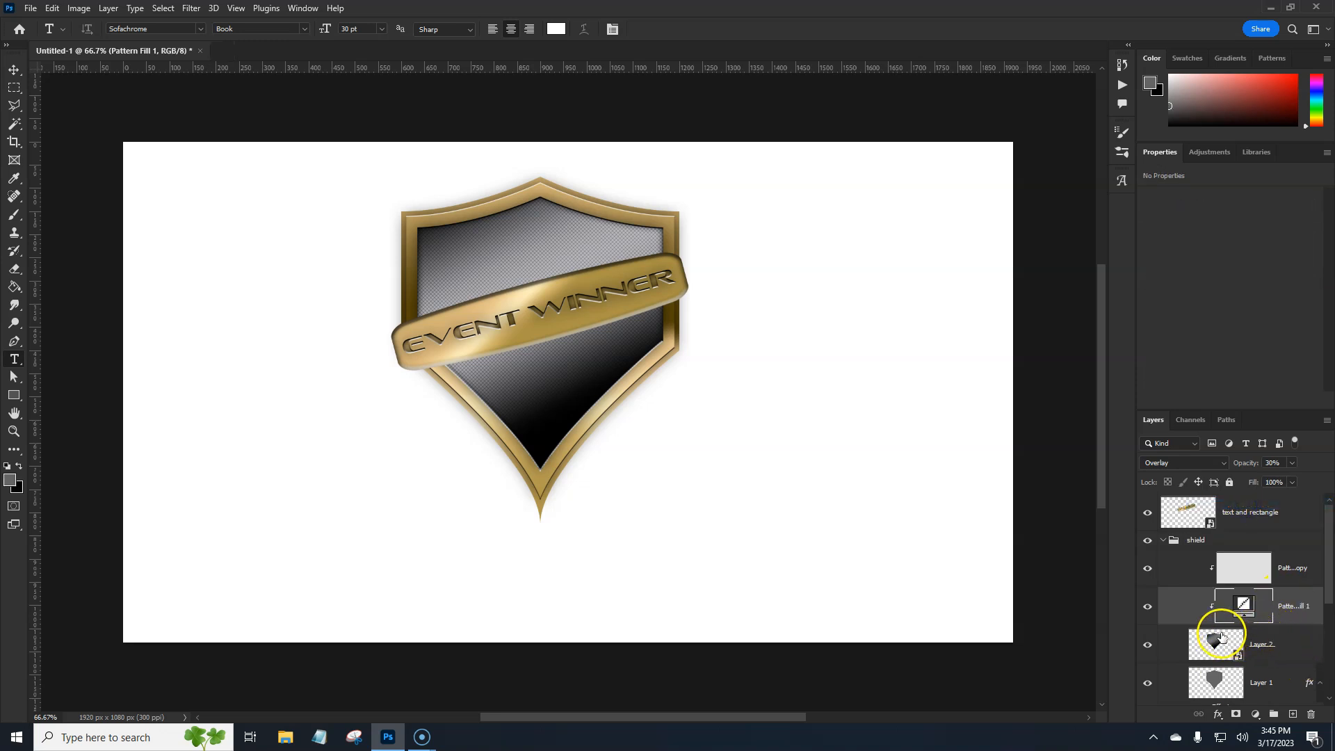
right_click(1293, 618)
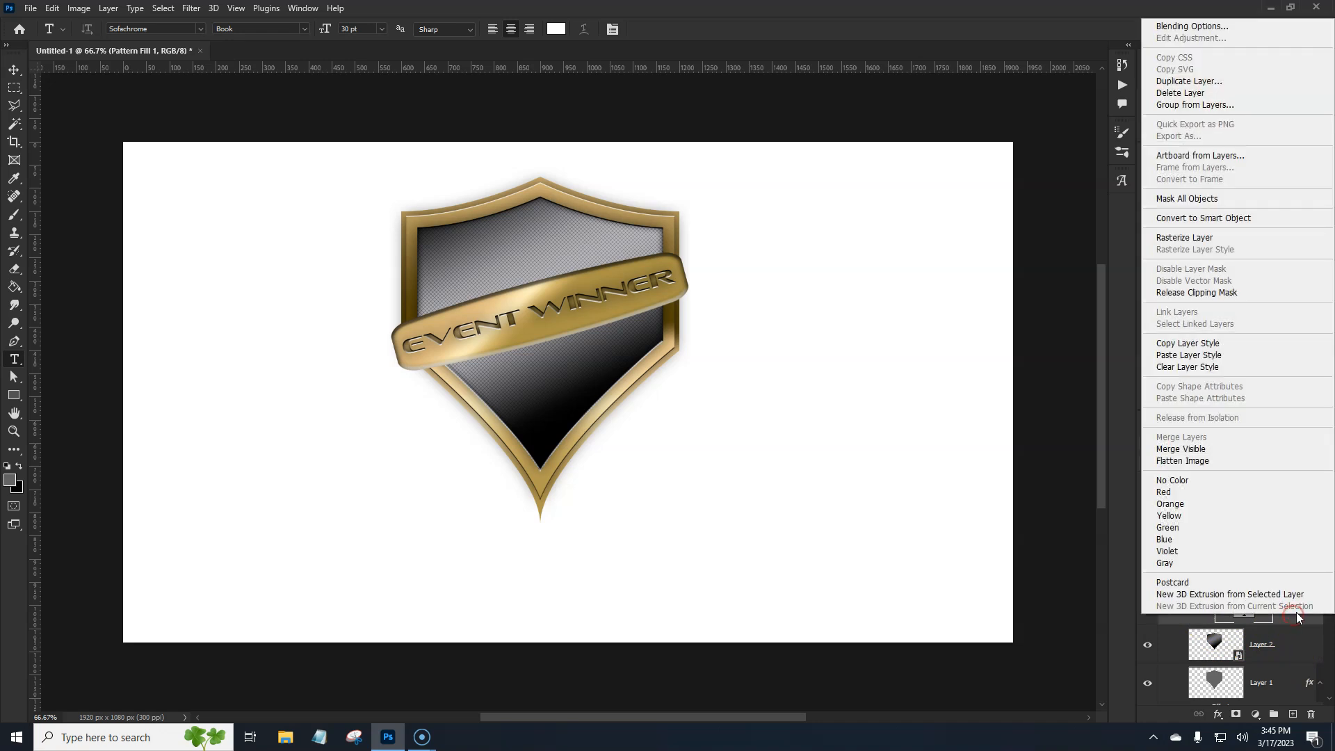
click(1195, 237)
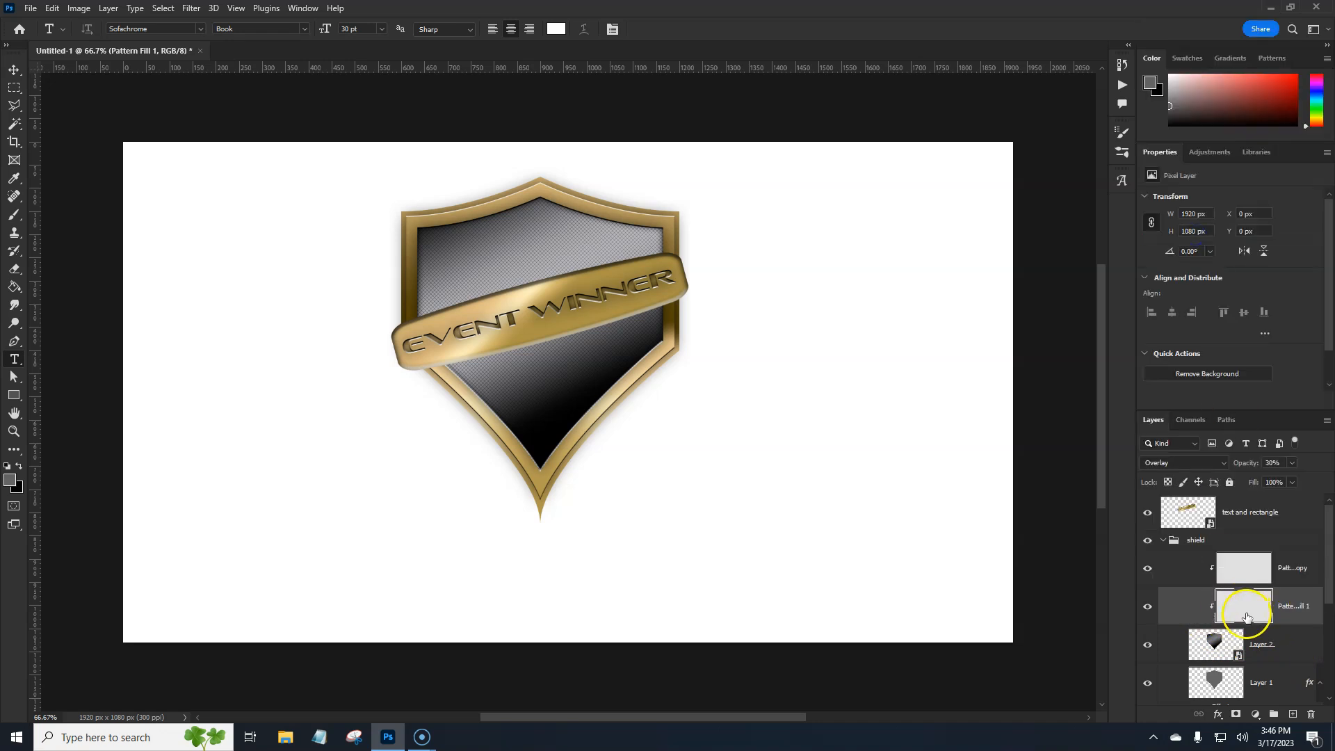
Scale both pattern layers together up from their center to about 2208 x 1242 px
shift+click(1188, 574)
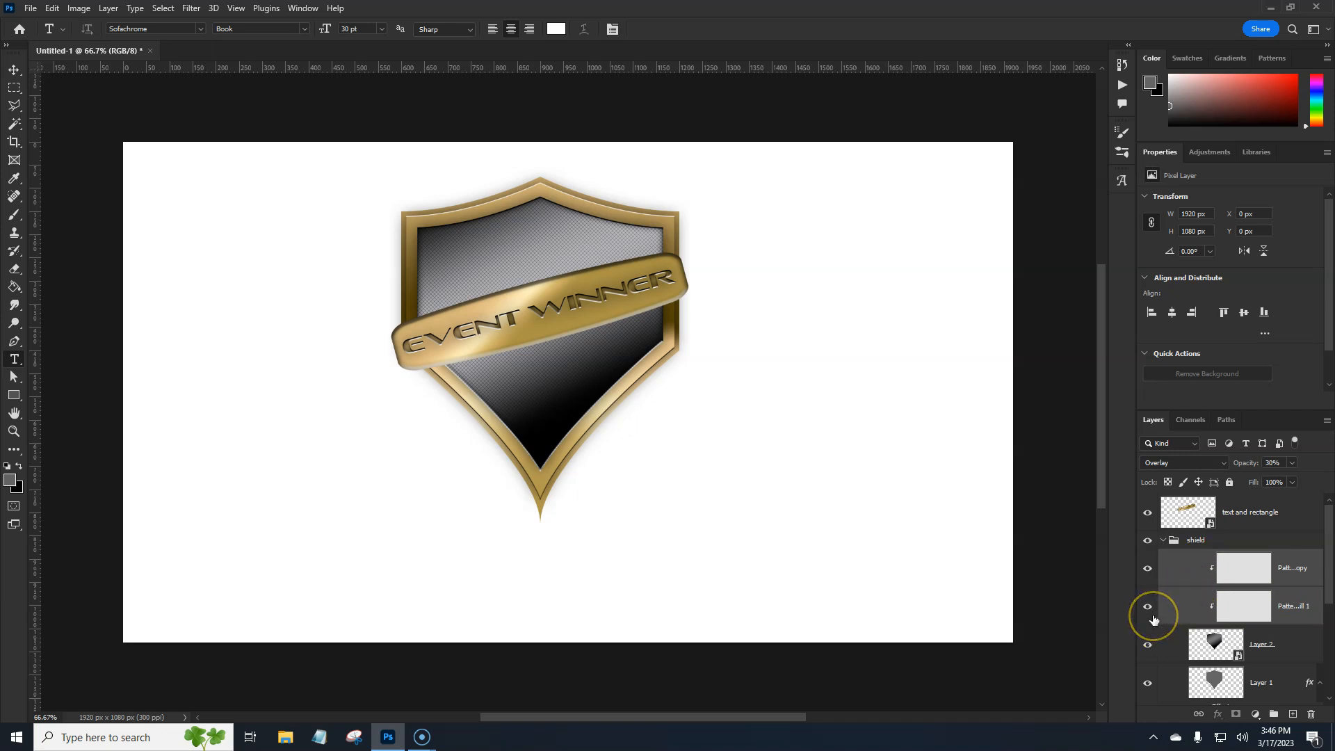
key(ctrl+t)
drag(1012, 393, 1078, 367)
key(Return)
key(t)
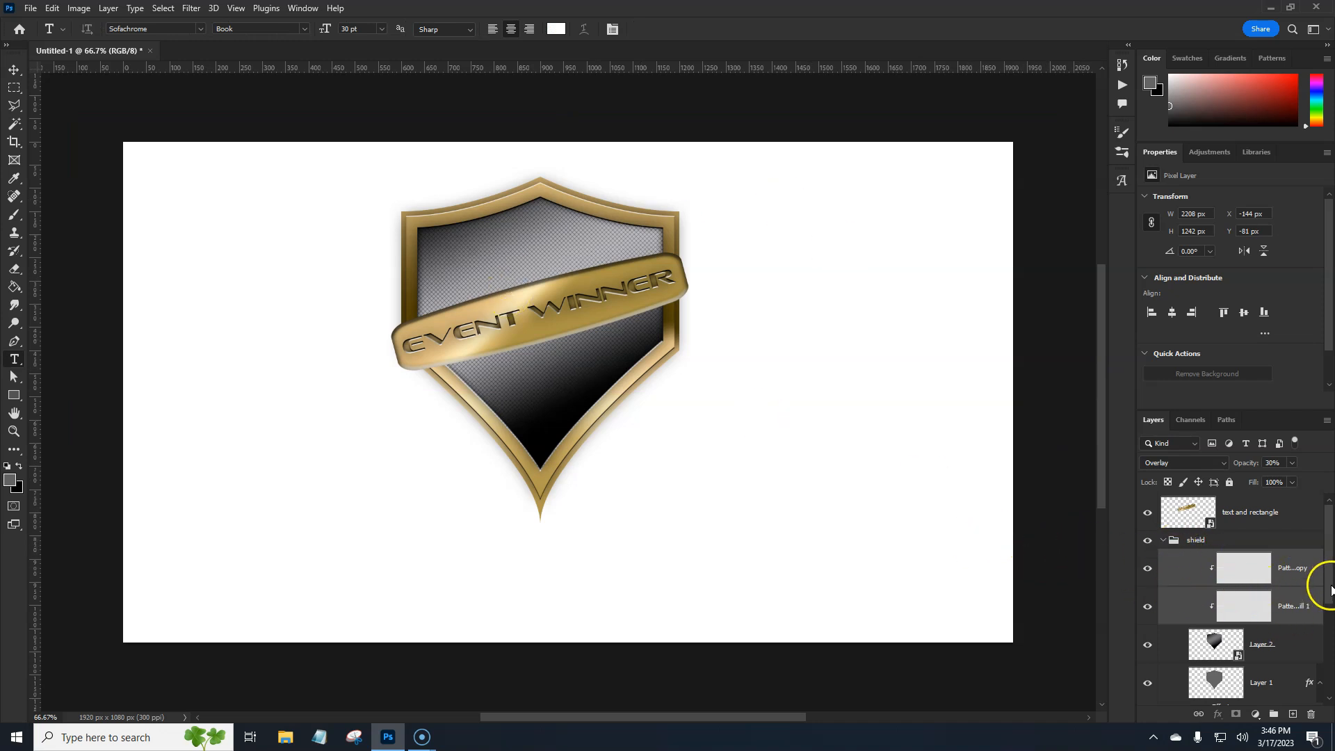
Convert all emblem layers, from text and rectangle down to Shape 1 copy, into one smart object
click(1286, 513)
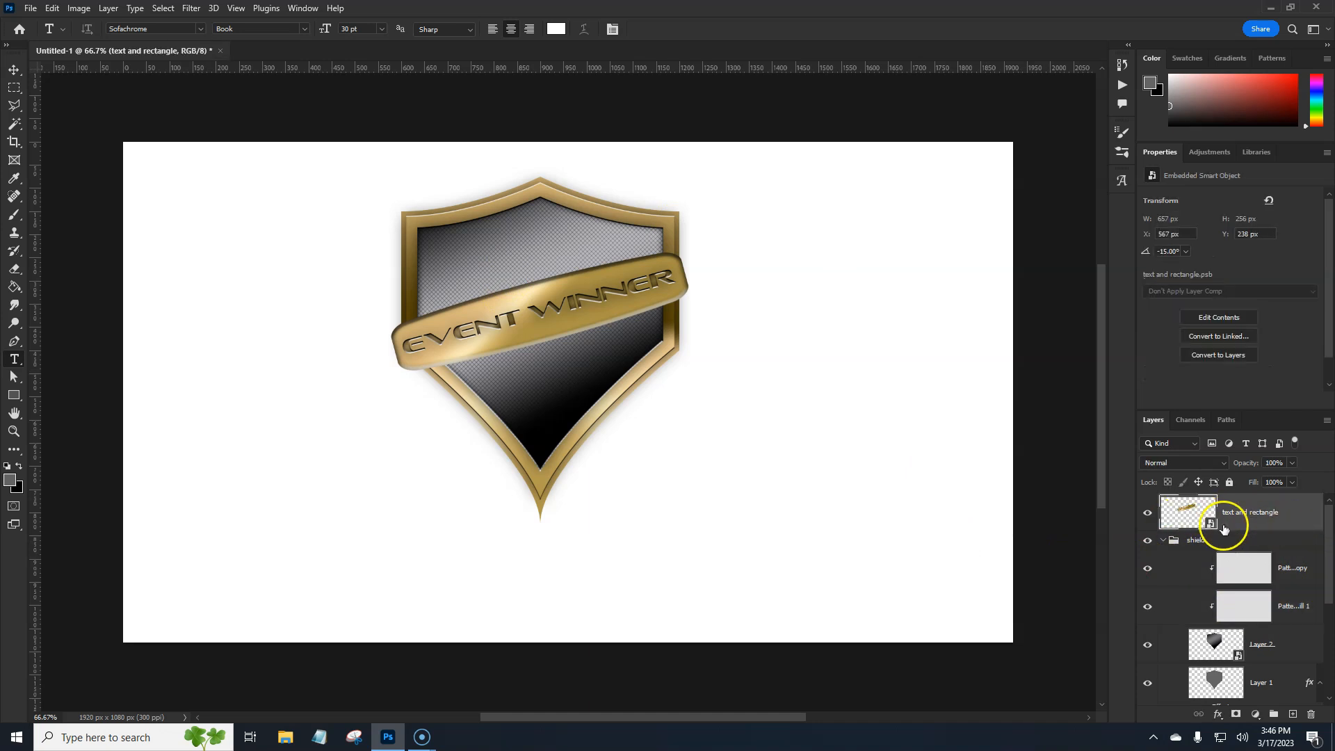
scroll(1264, 566, down, 1)
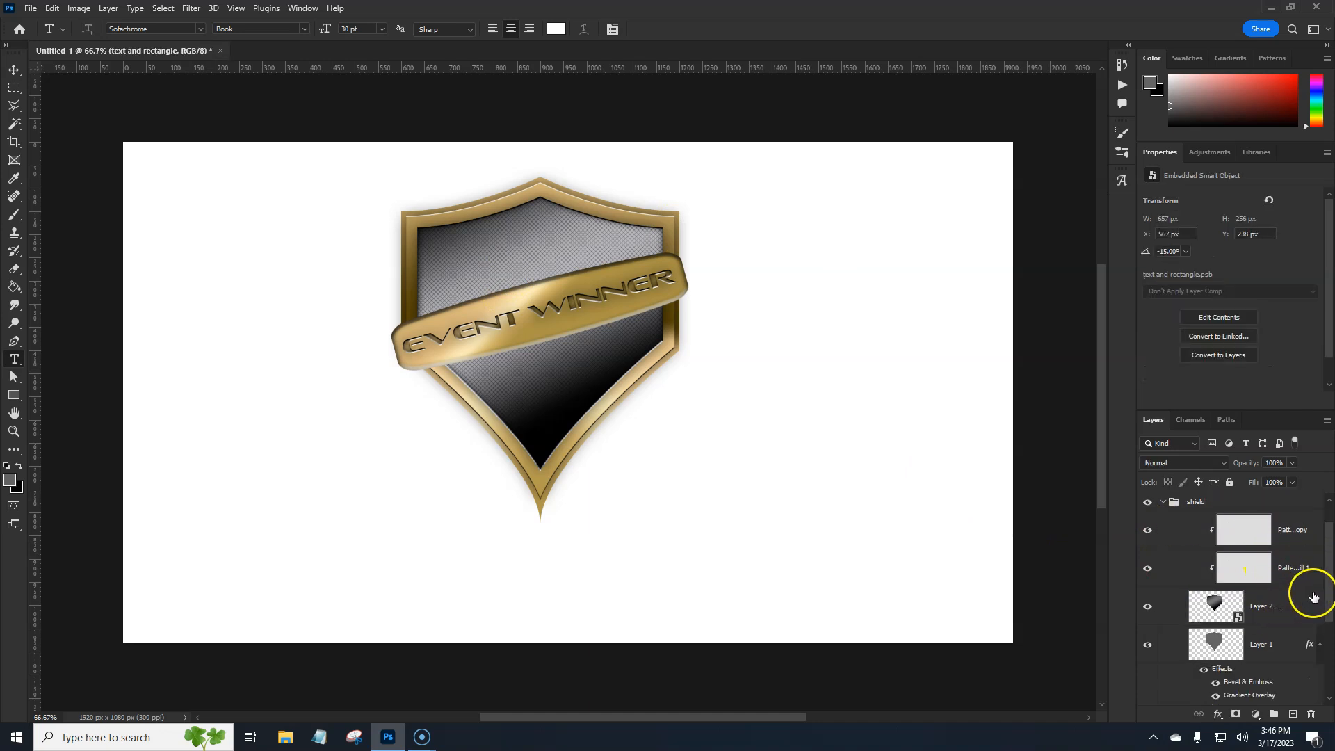
drag(1327, 602, 1328, 666)
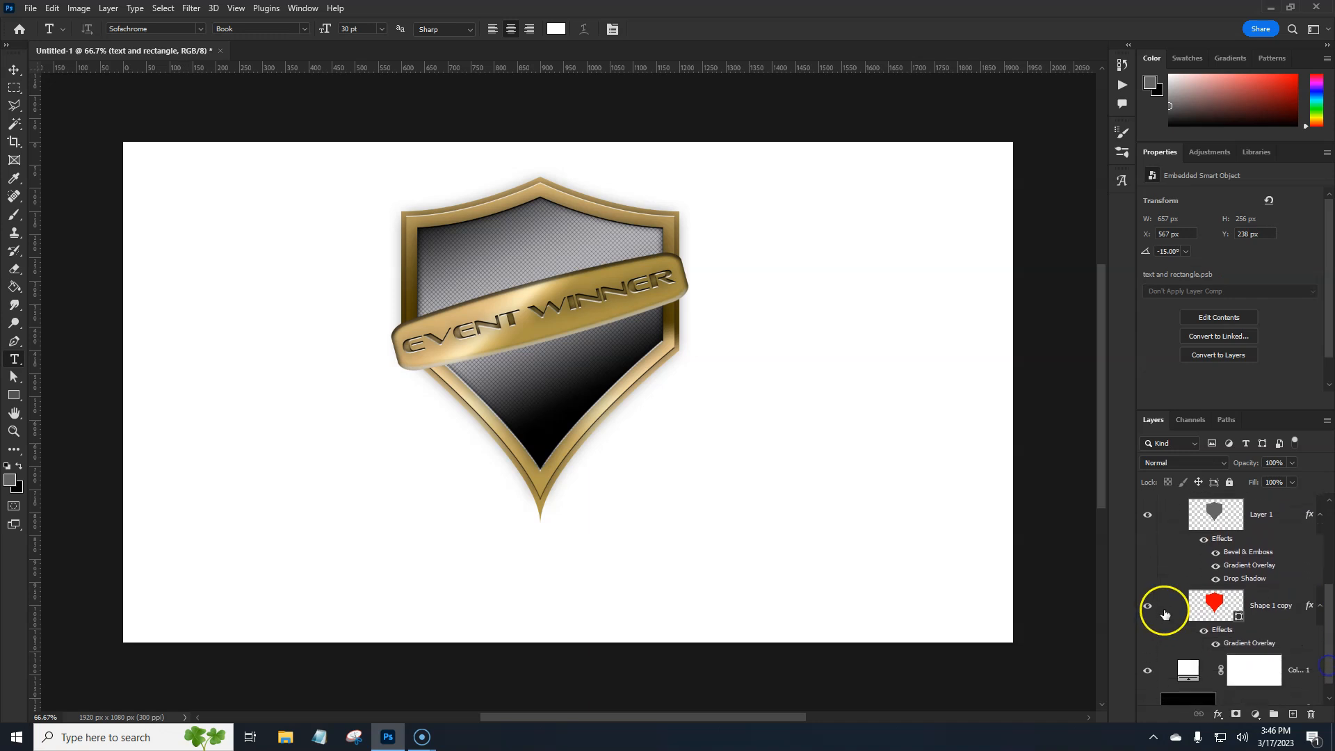
shift+click(1276, 621)
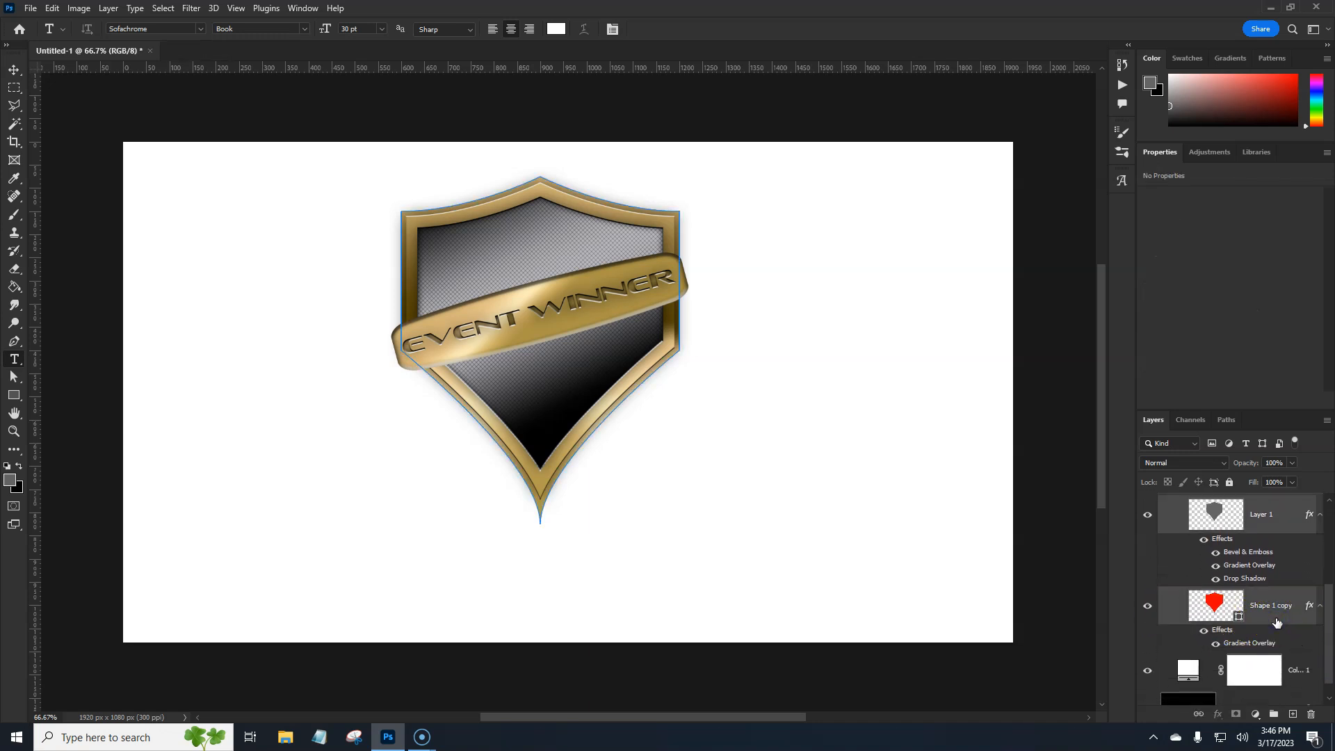
right_click(1277, 621)
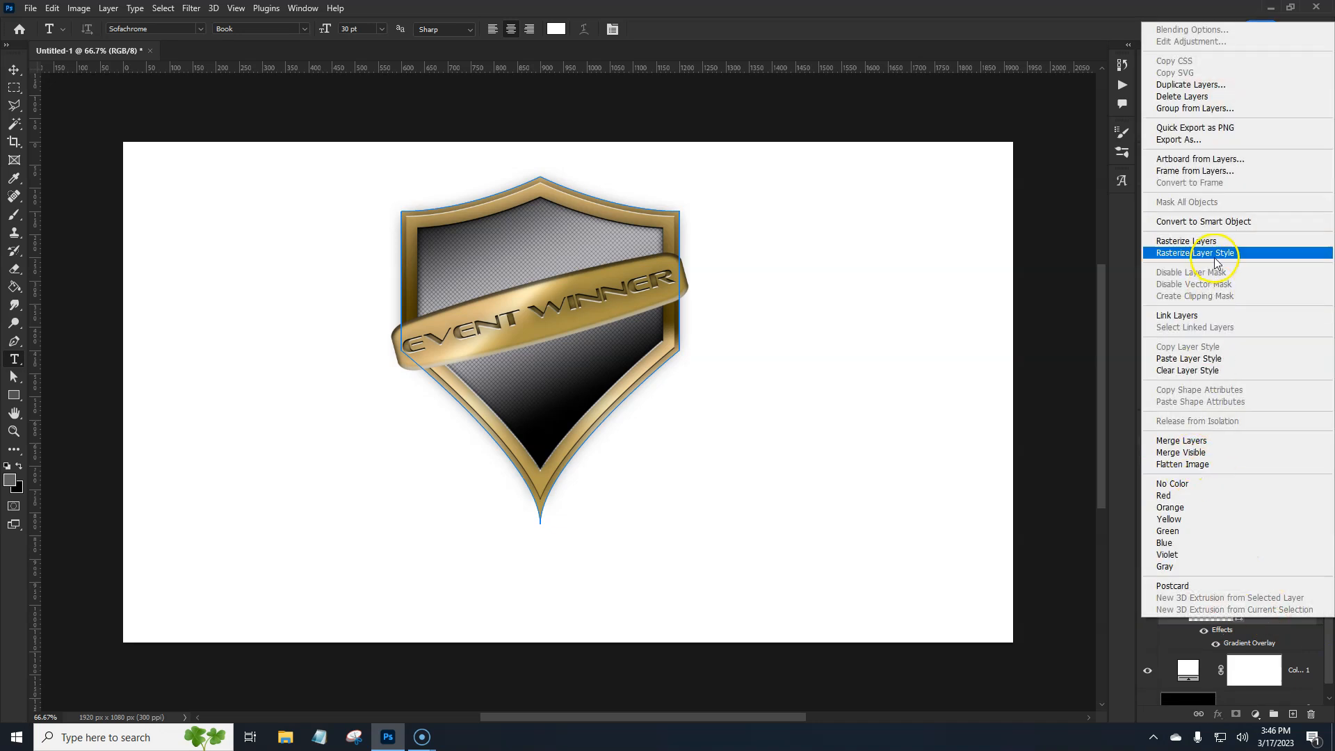
click(1203, 221)
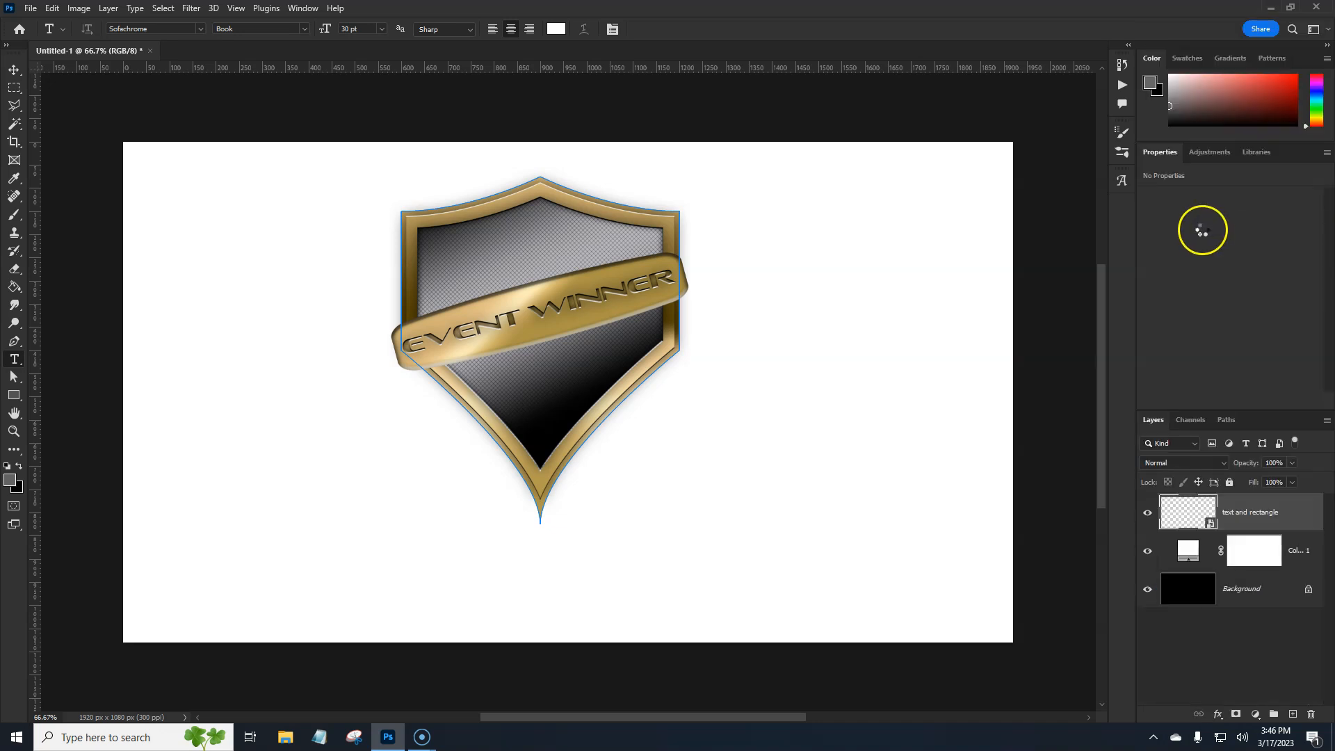
Center the emblem smart object horizontally and vertically on the canvas
click(13, 71)
click(475, 30)
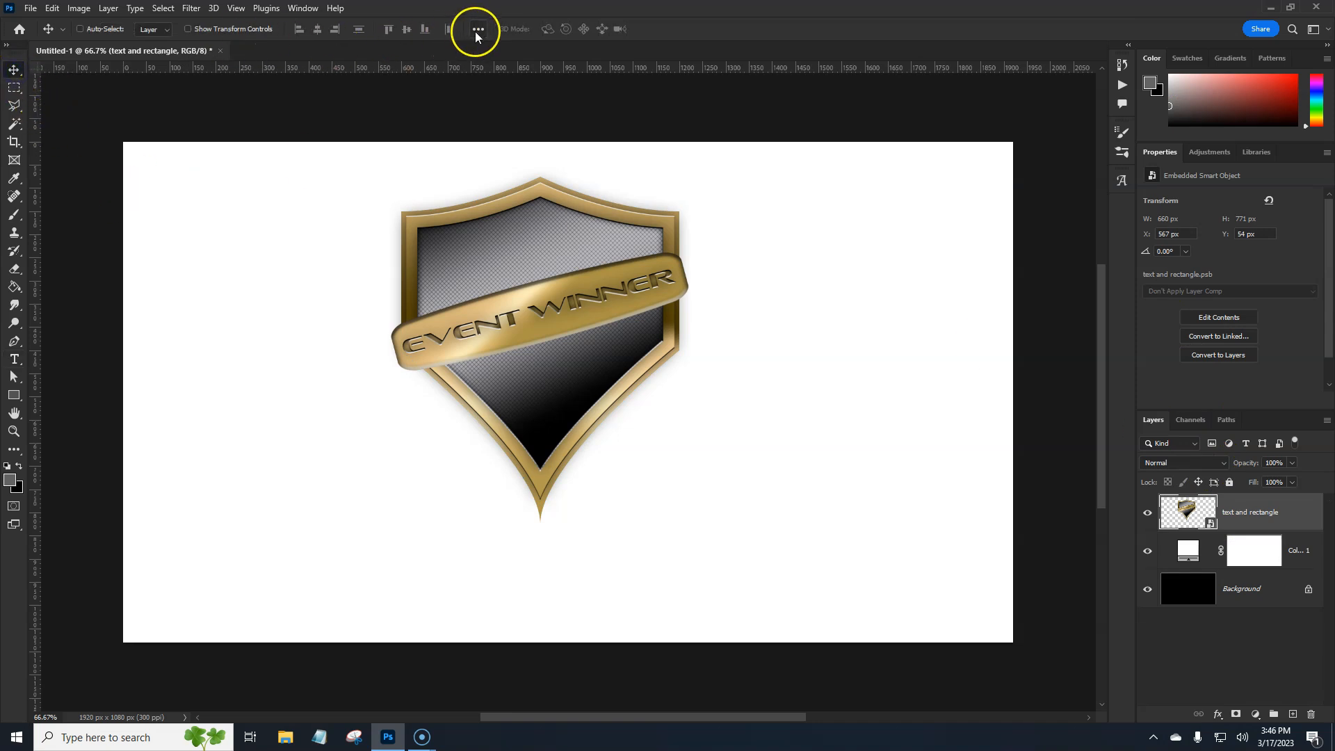
click(515, 154)
click(514, 178)
click(435, 66)
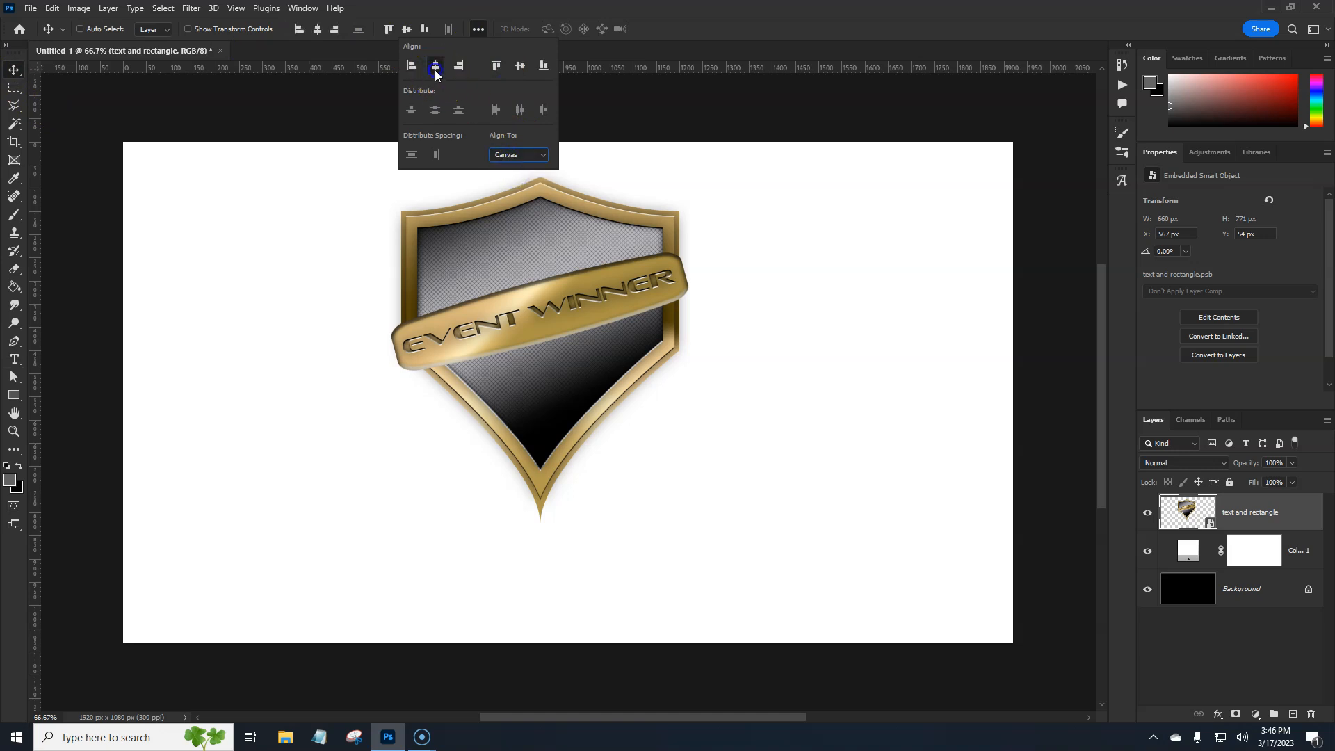
click(520, 65)
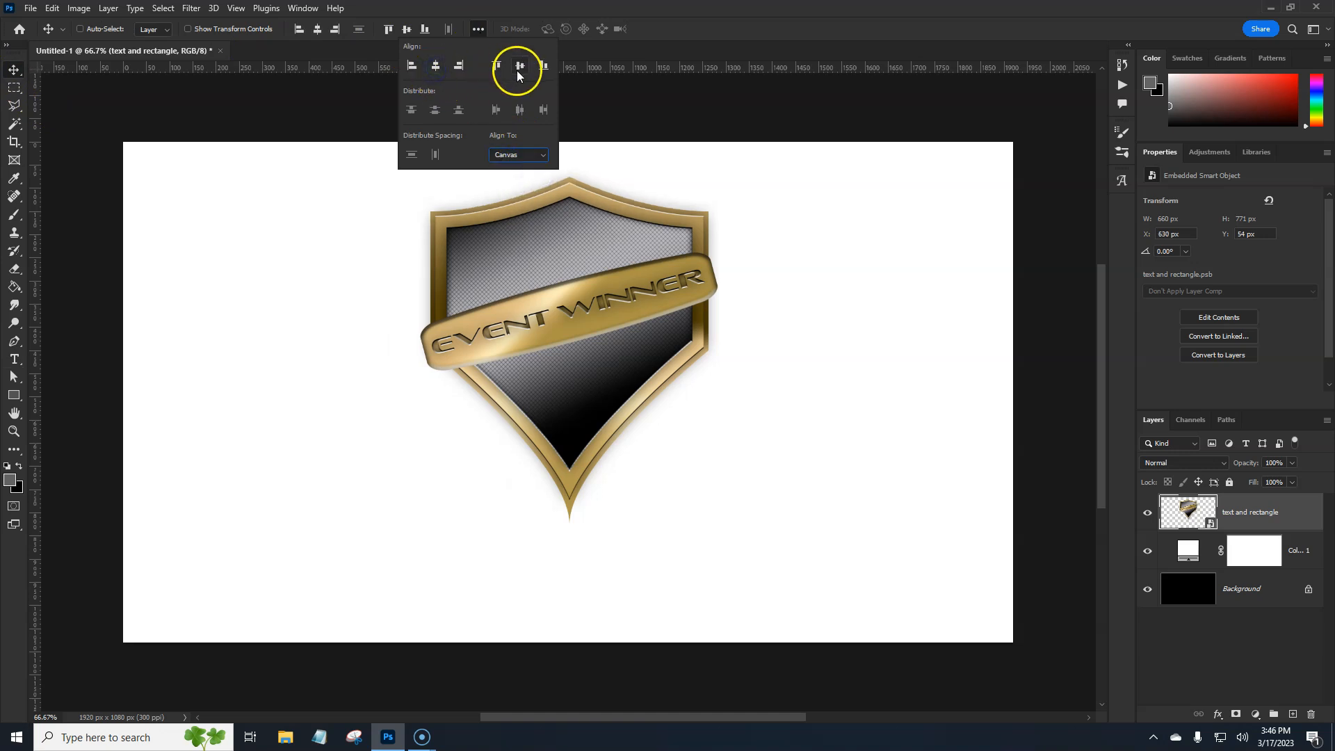
click(758, 24)
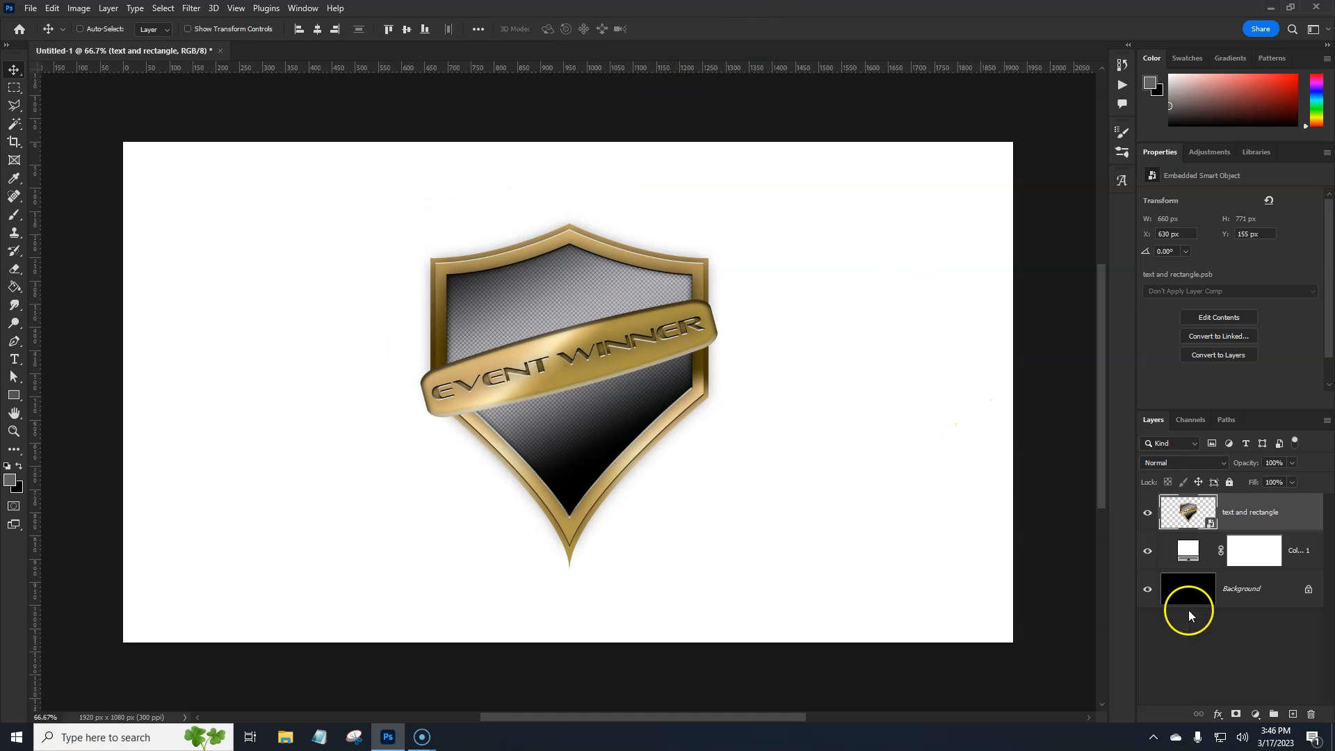
Hide the white color fill layer and add a gradient fill layer directly above the black Background
click(1149, 554)
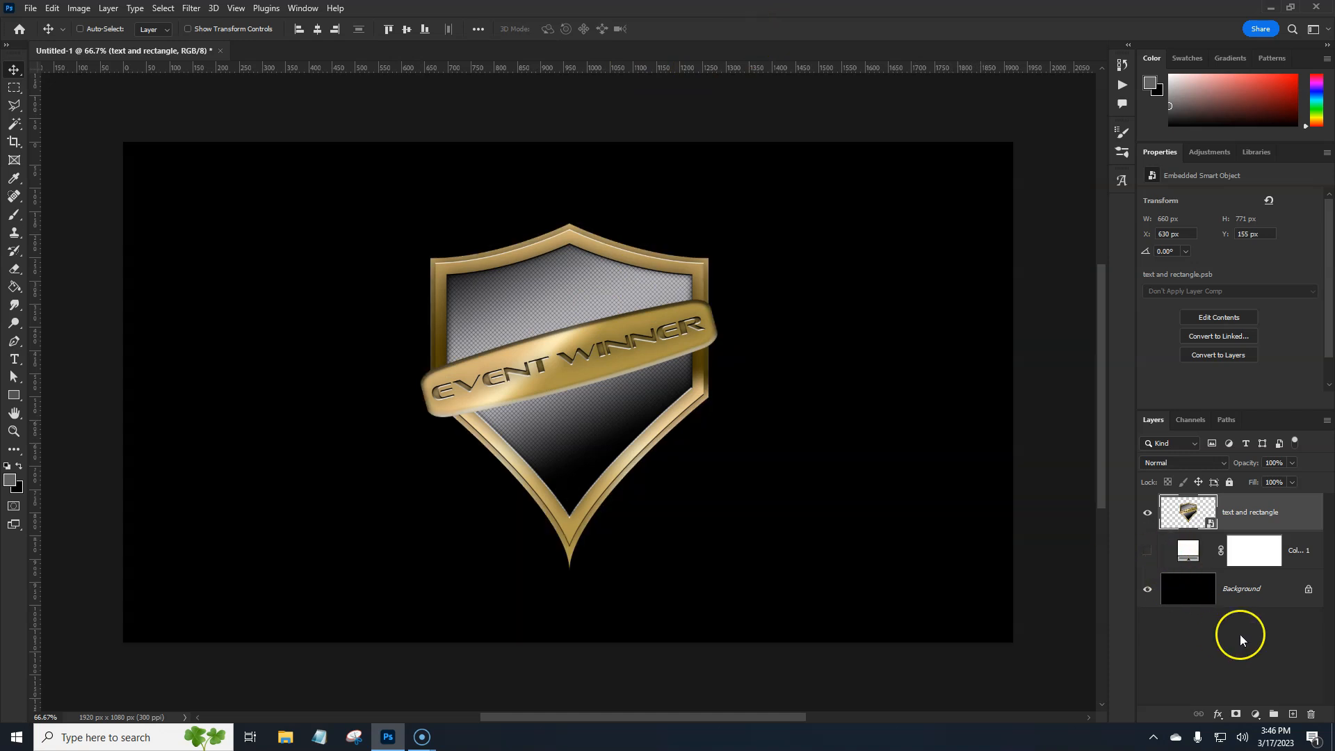
click(1265, 592)
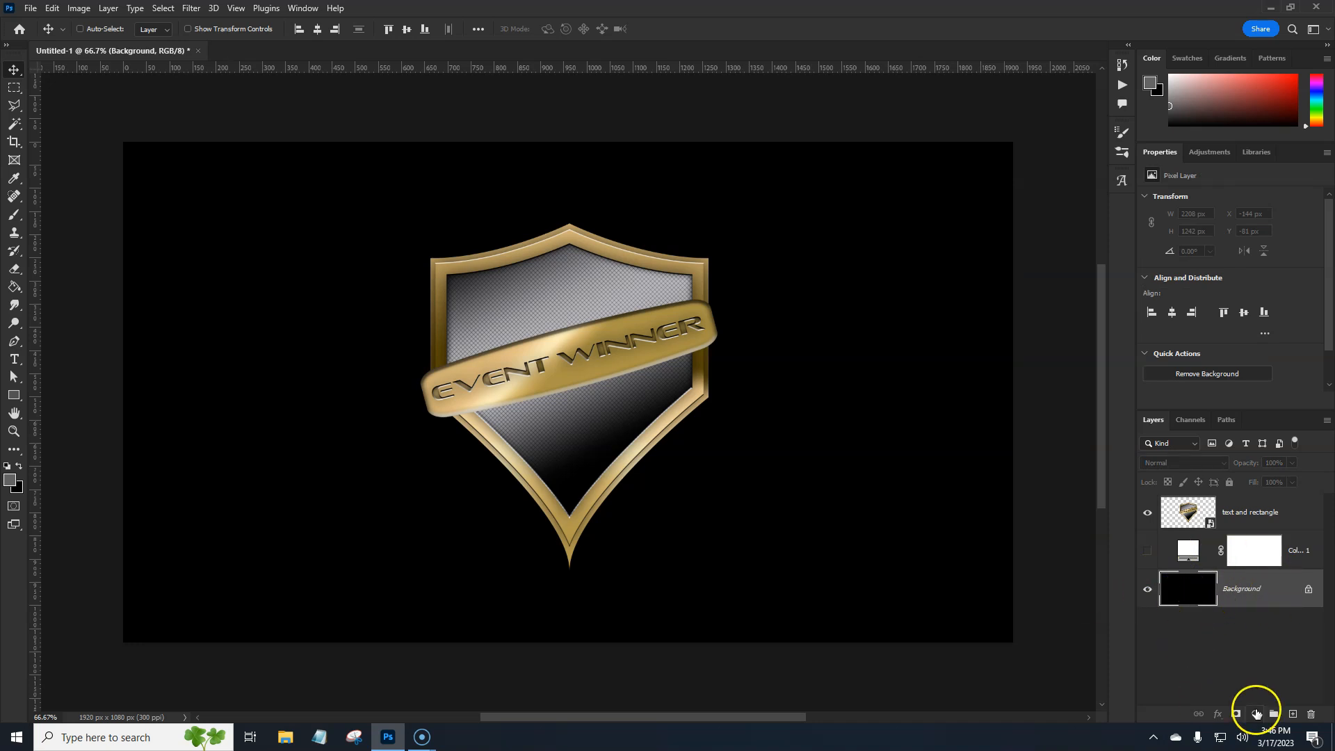
click(1255, 714)
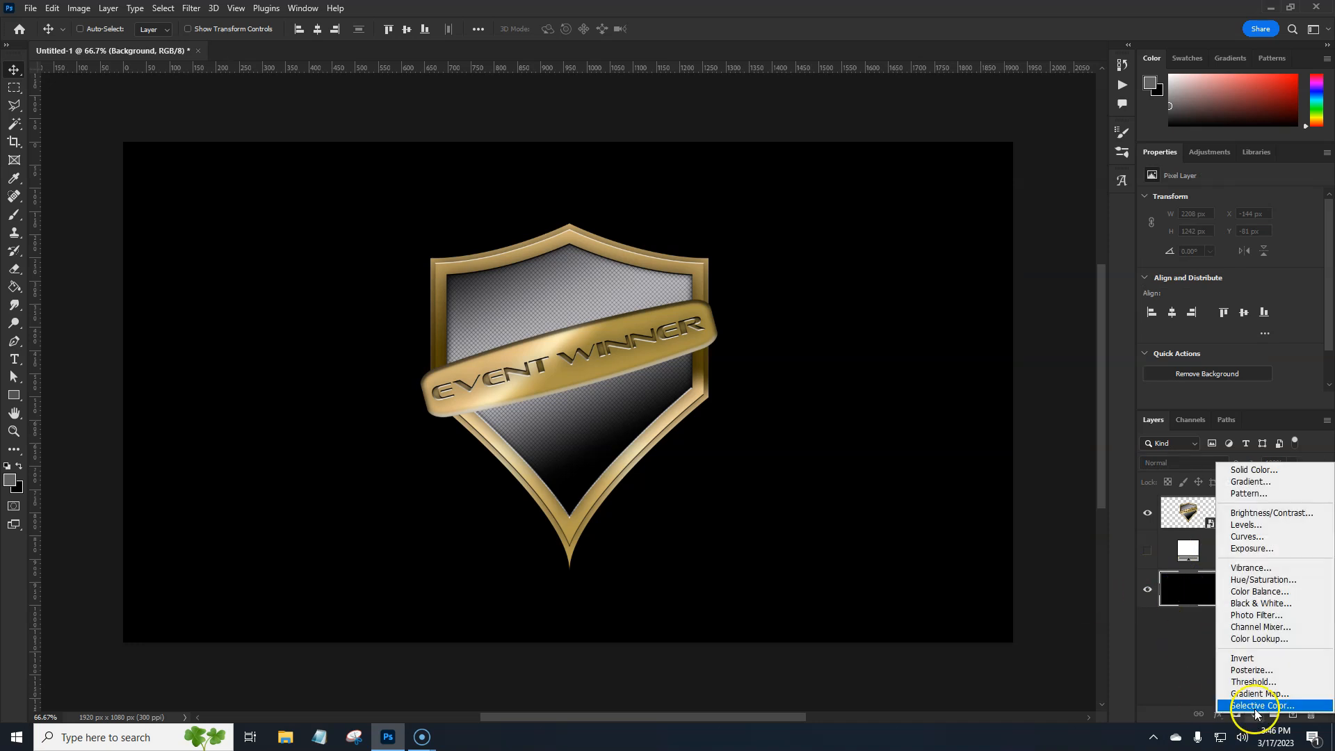
click(1249, 481)
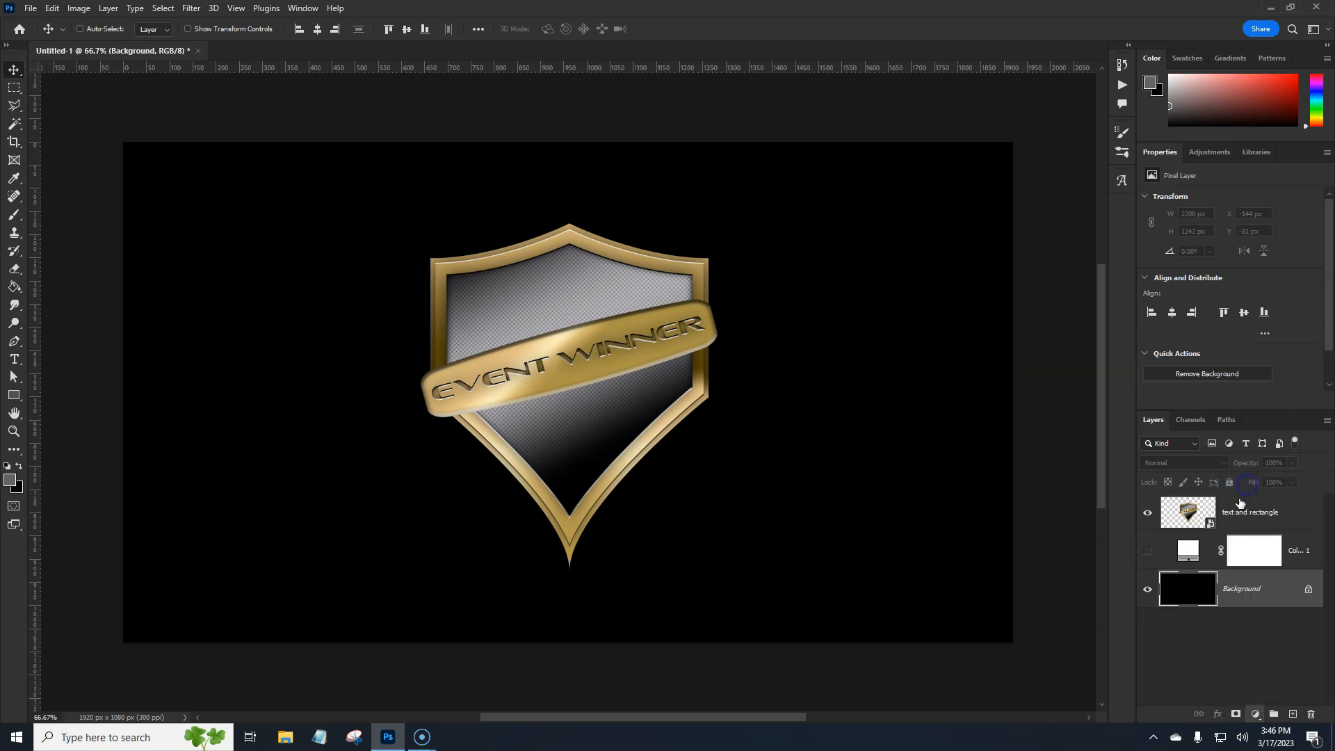
Apply the gradient fill as a Linear foreground-to-transparent gradient at 90° with the stop color 646464
click(1001, 225)
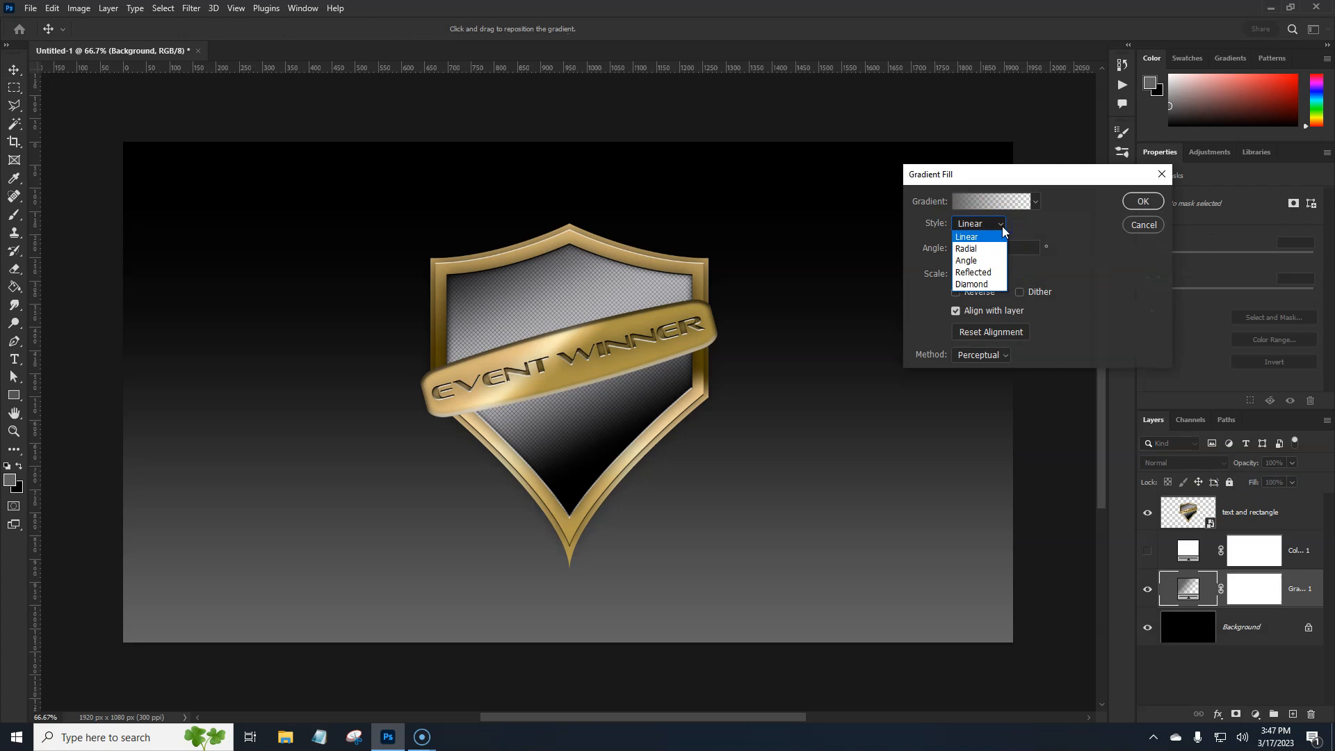
click(1002, 230)
click(962, 203)
click(1060, 444)
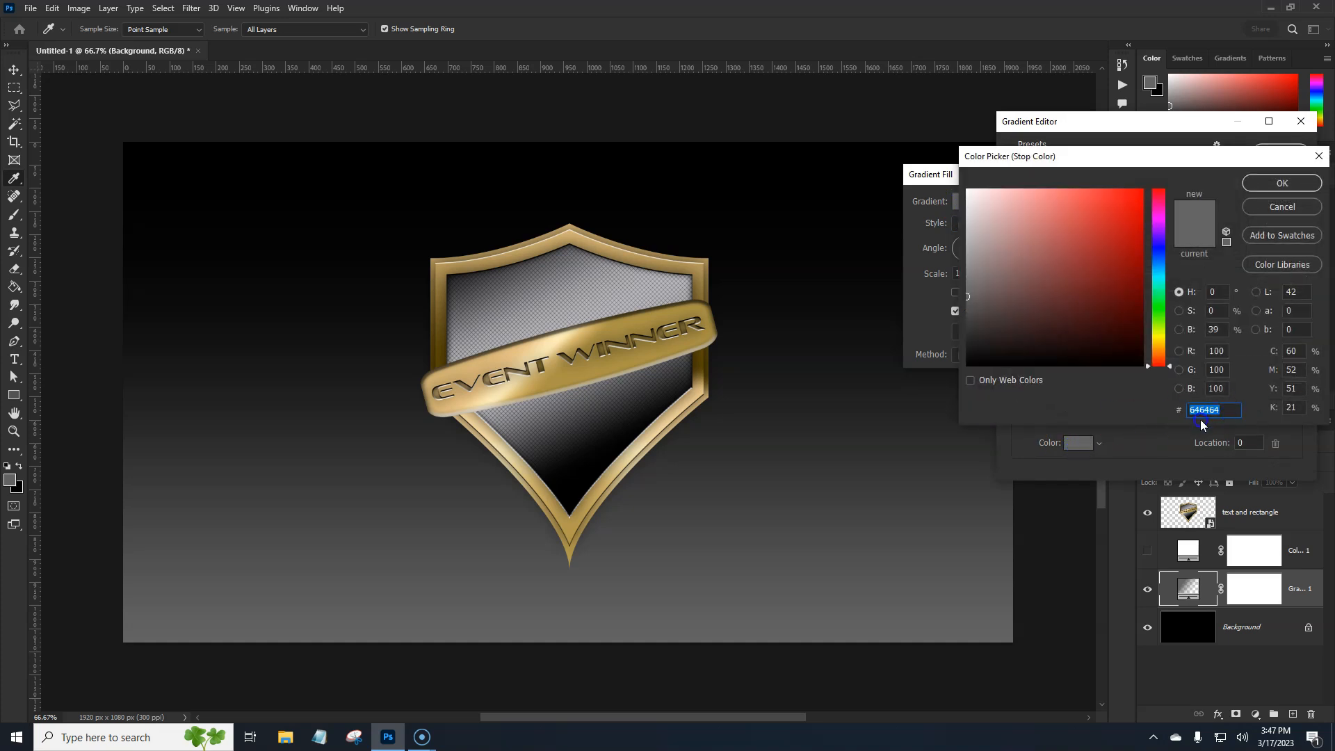
click(1301, 182)
click(1280, 149)
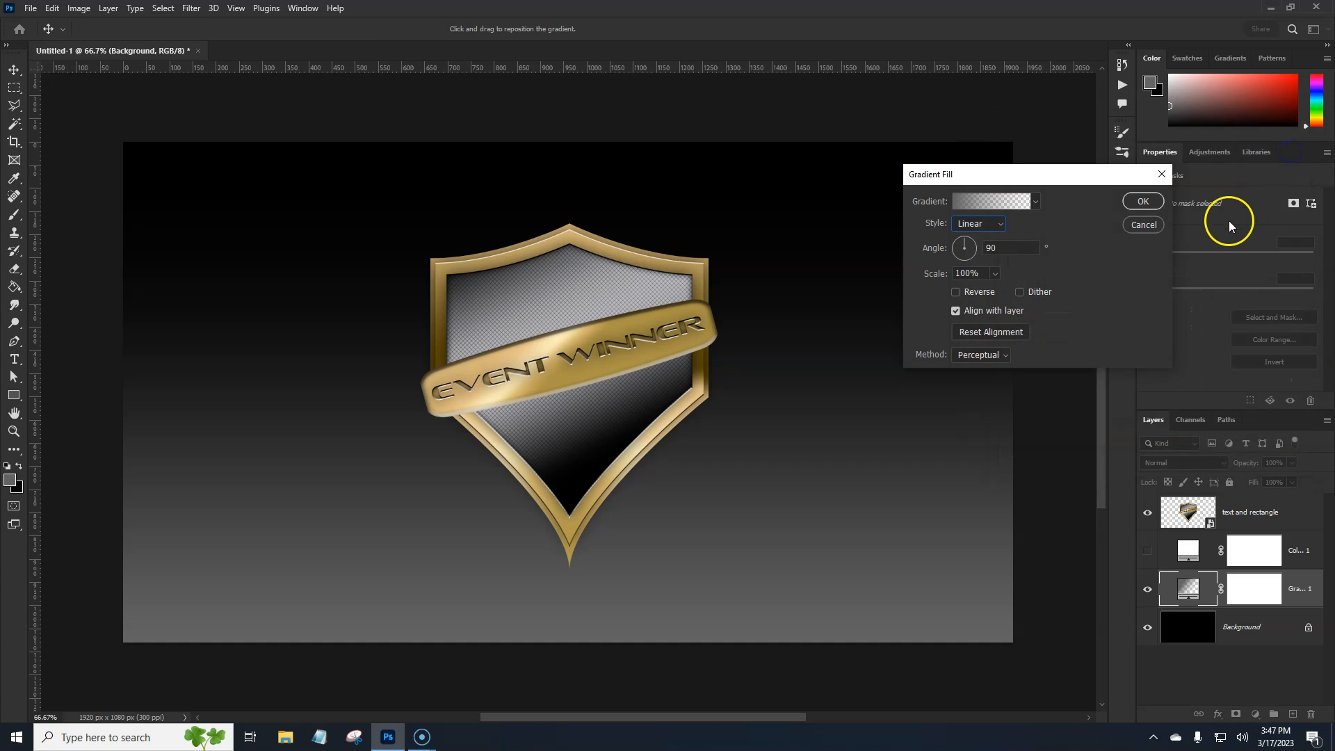
click(1143, 202)
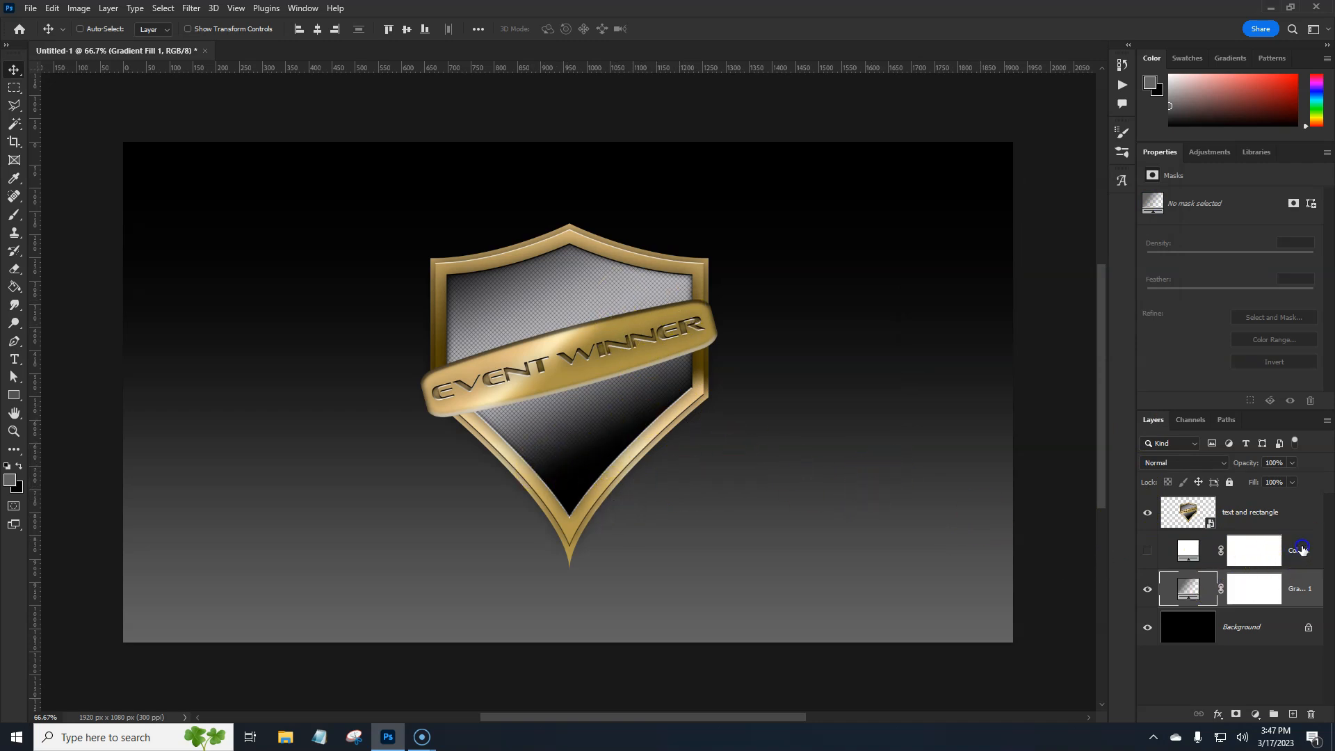
Add an empty layer above the hidden color fill and pick the Soft Round brush with 0% hardness
click(1302, 550)
click(1291, 714)
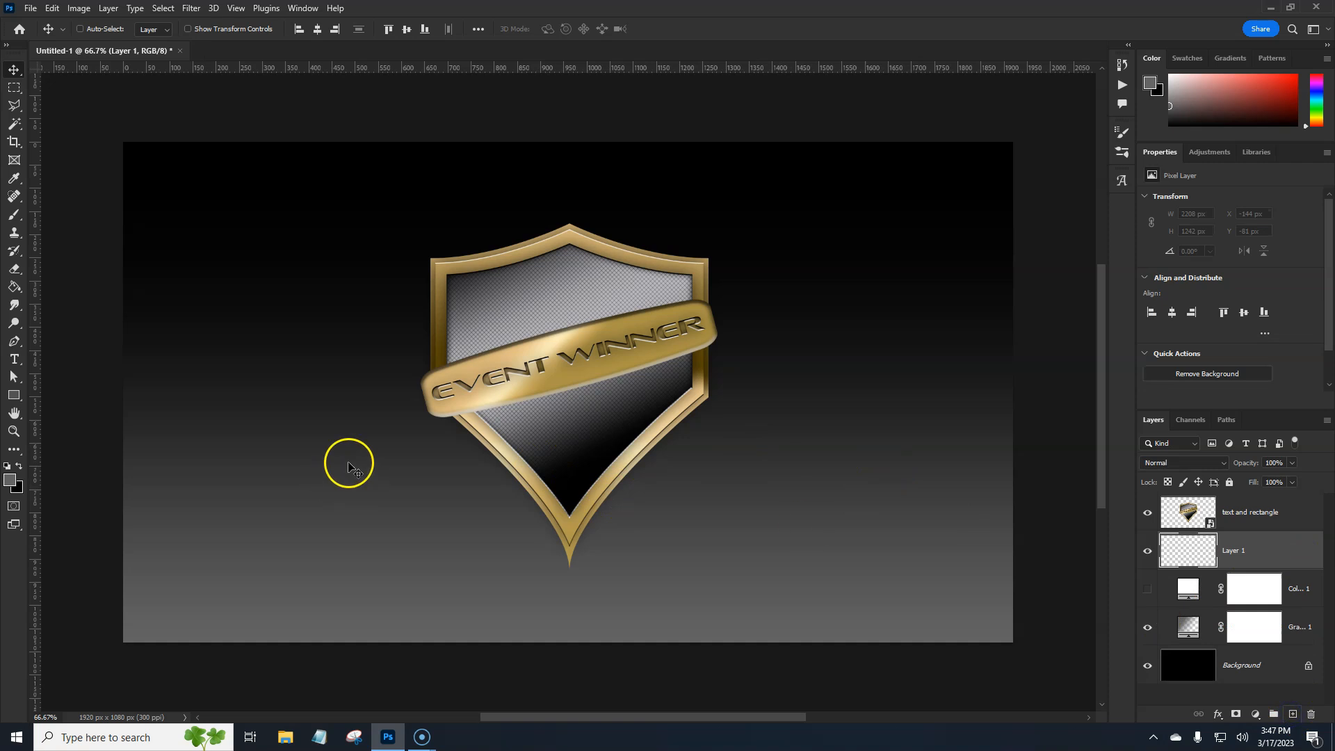
click(13, 220)
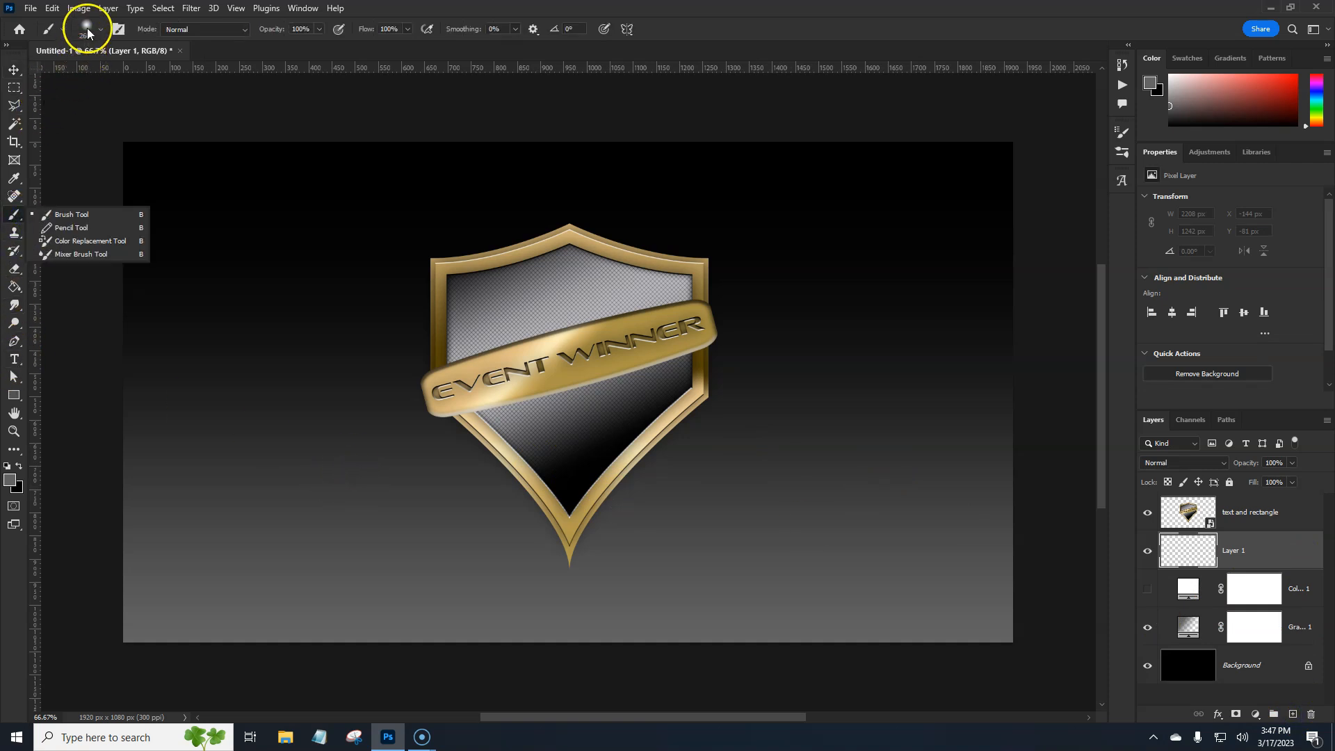
click(92, 27)
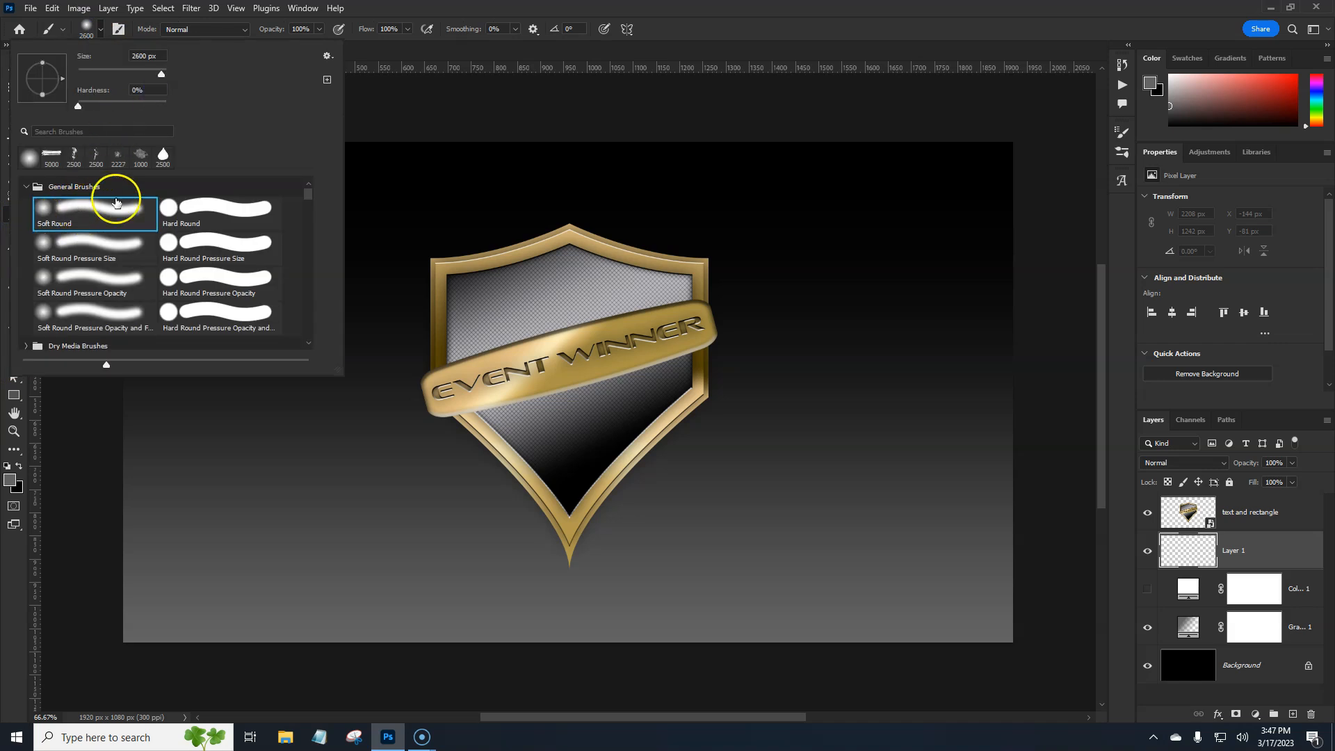
click(402, 7)
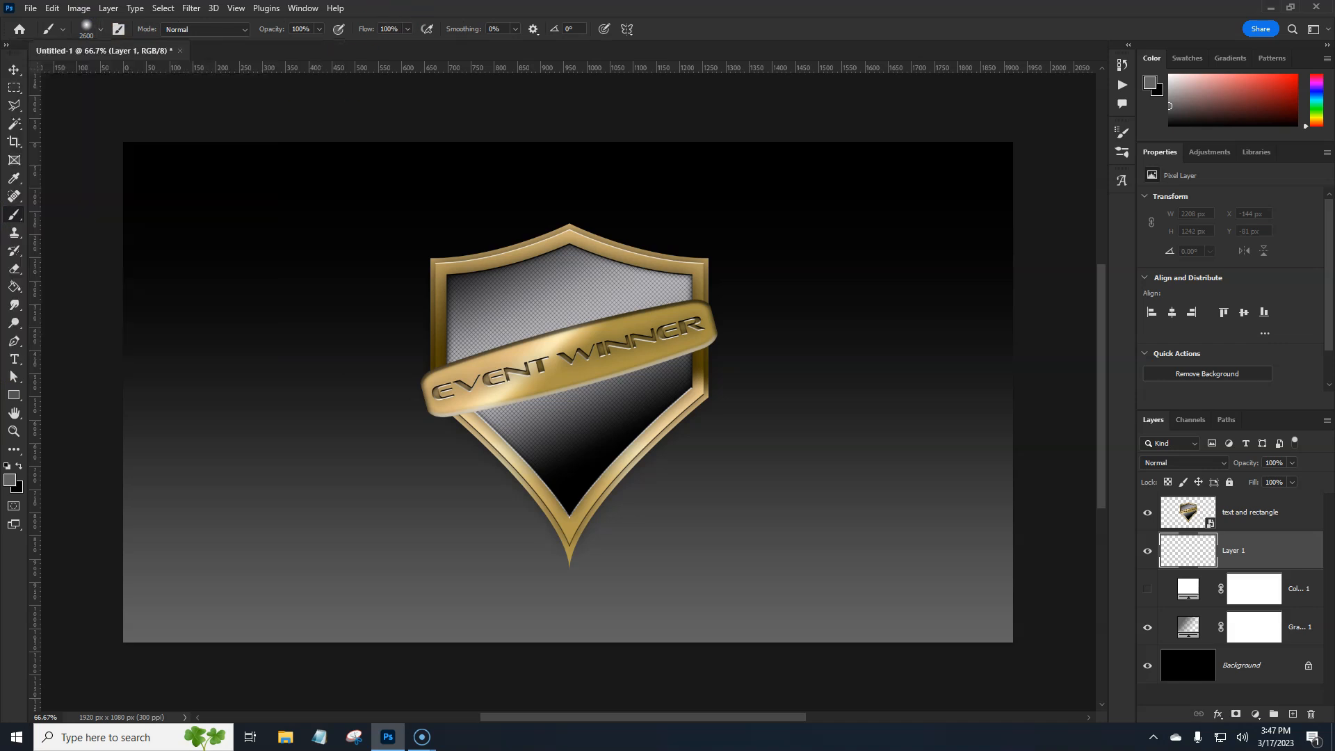
Set the foreground color to the very dark blue 060b14
click(10, 484)
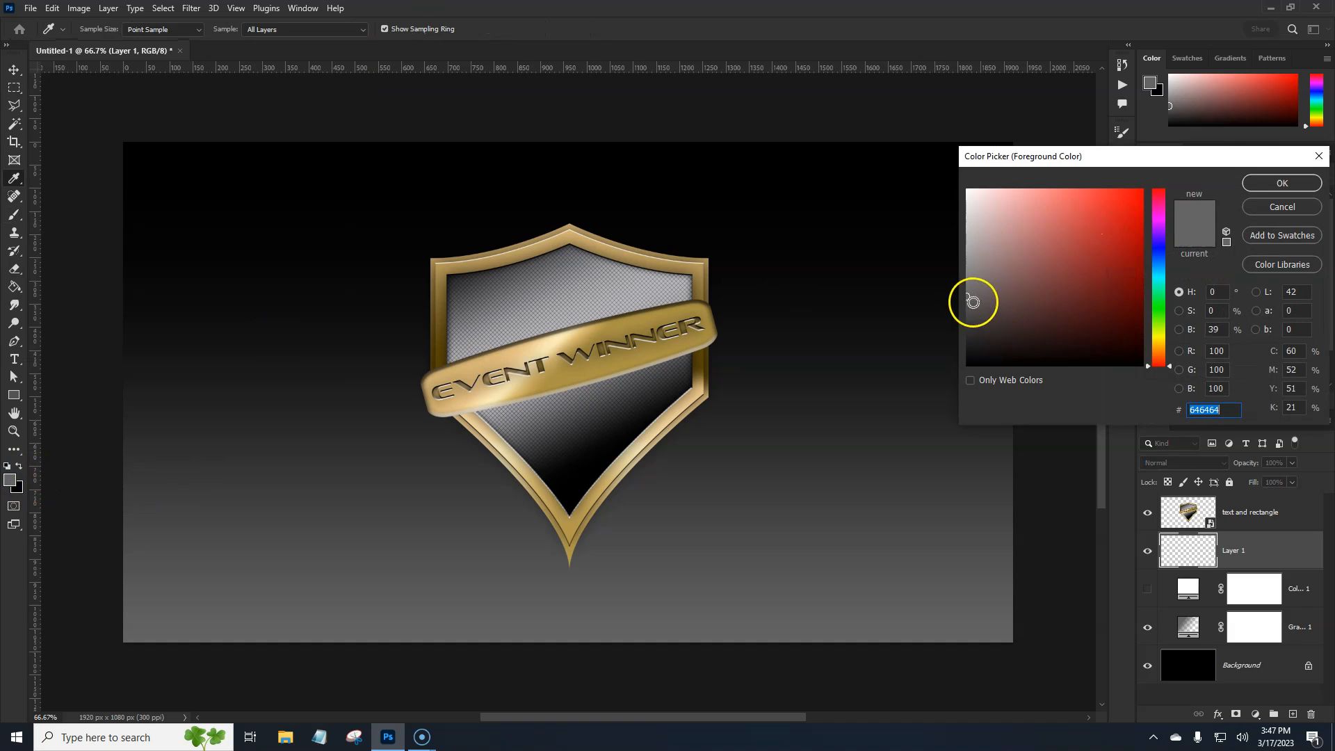
drag(1157, 275, 1157, 258)
mouse_move(1006, 305)
mouse_down()
mouse_move(982, 304)
mouse_move(1079, 348)
mouse_move(958, 373)
mouse_up()
click(1080, 343)
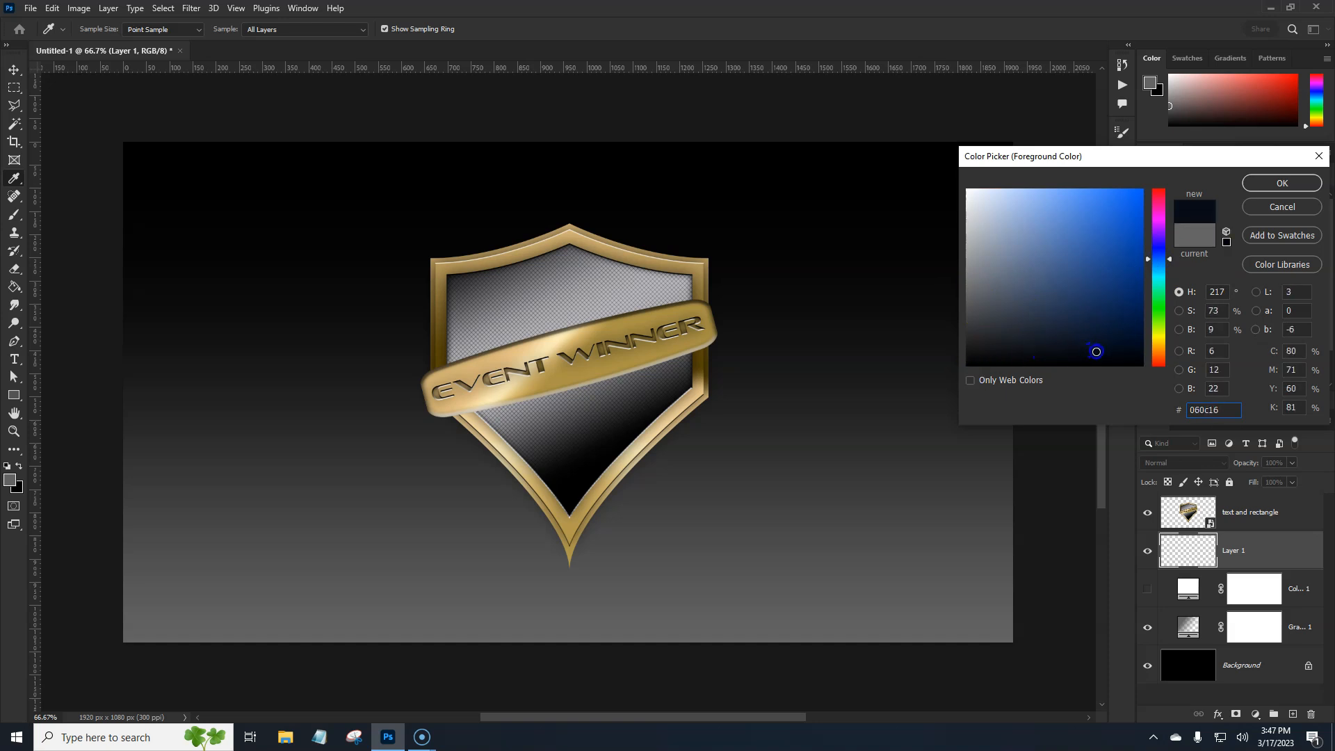
click(1281, 183)
Reduce the soft brush to 400 px and paint one dark spot behind the shield's lower tip on Layer 1
key(b)
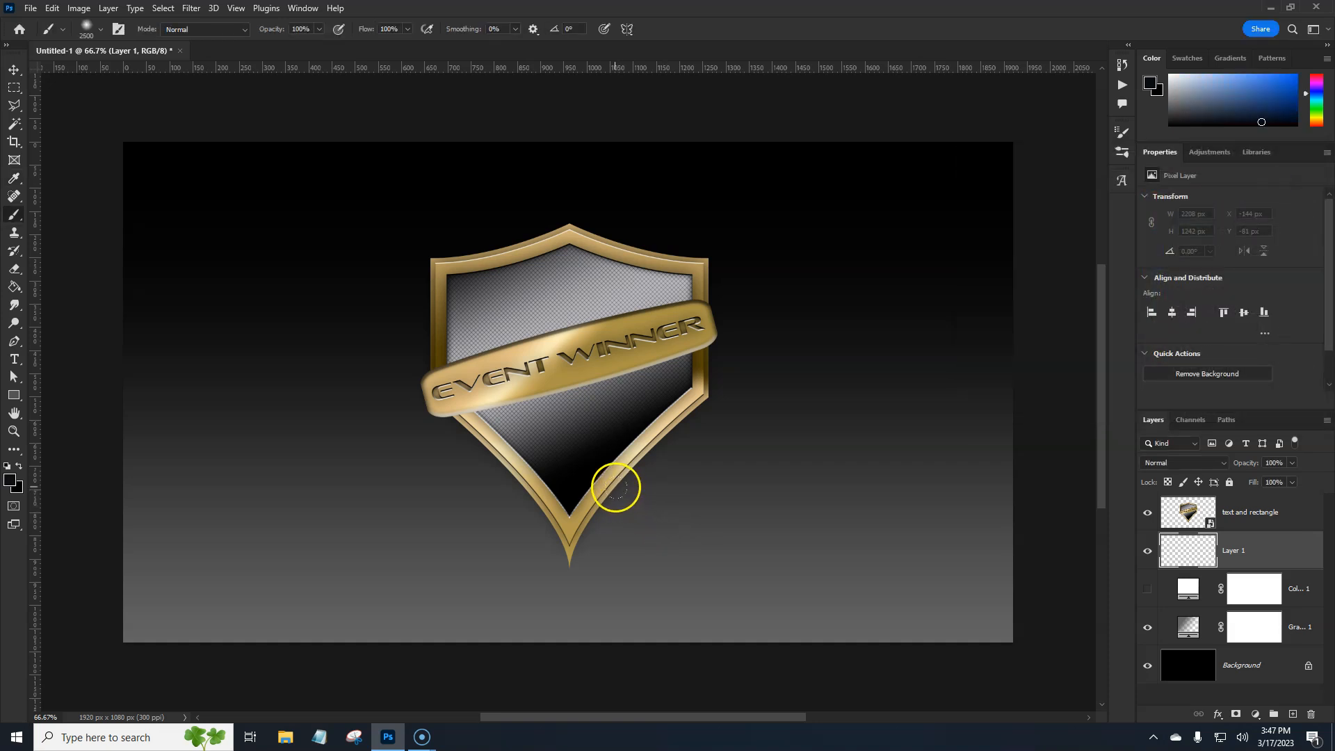
key(bracketleft)
key(bracketleft)
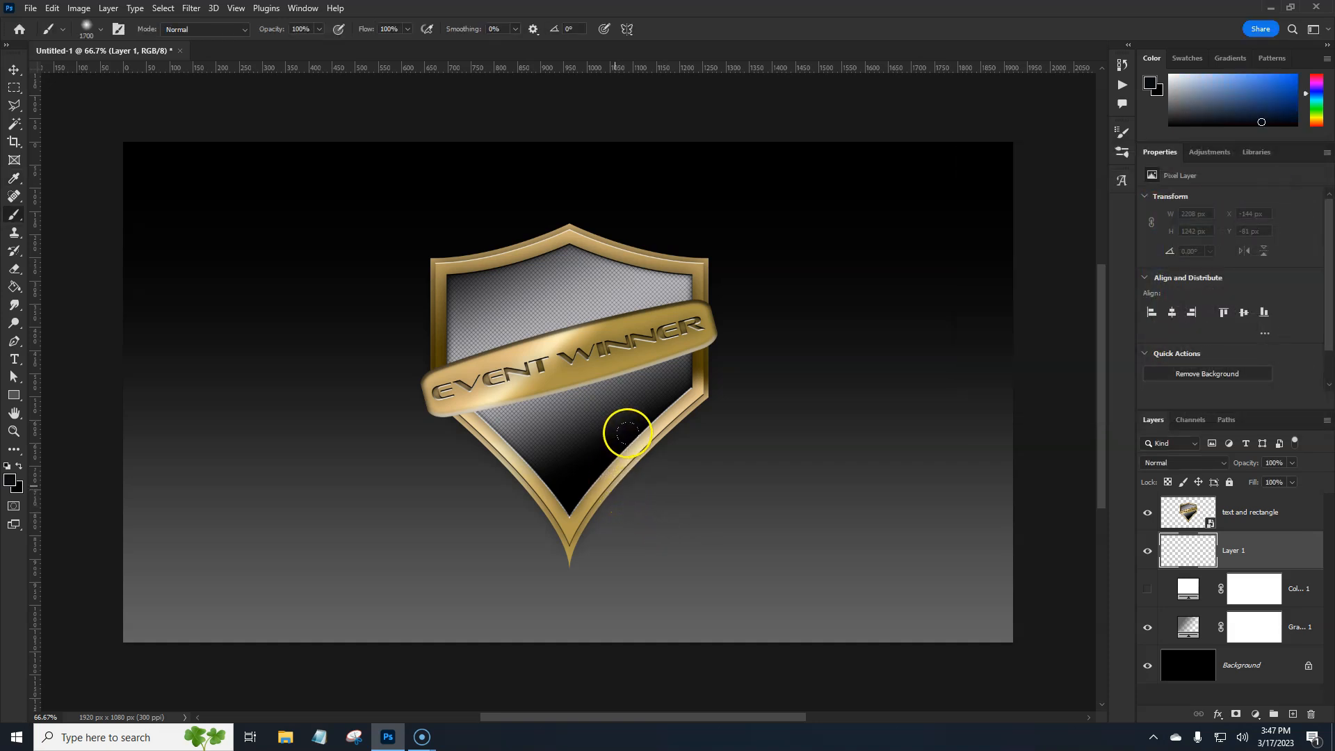
key(bracketleft)
key(bracketleft)
key(bracketleft)
key(bracketleft)
key(bracketleft)
key(bracketleft)
key(bracketleft)
key(bracketleft)
key(bracketleft)
key(bracketleft)
key(bracketleft)
key(bracketleft)
key(bracketleft)
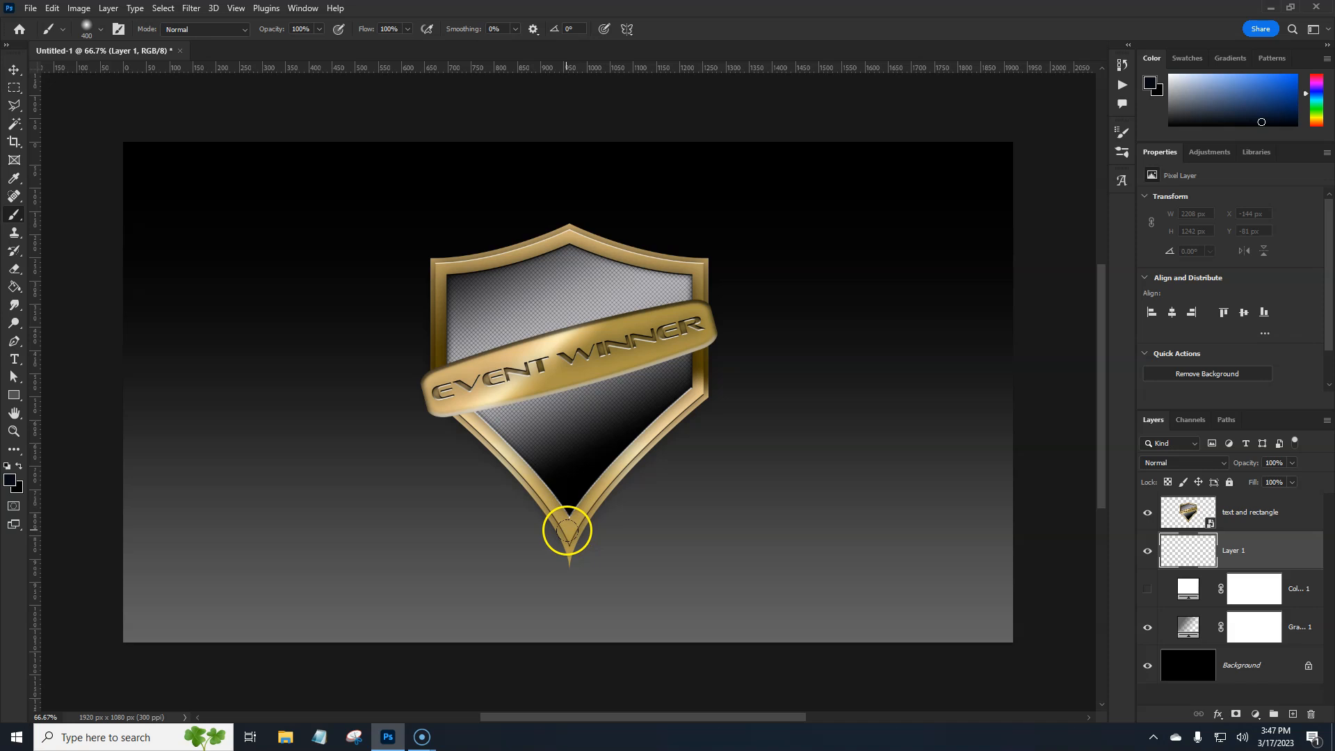
click(568, 531)
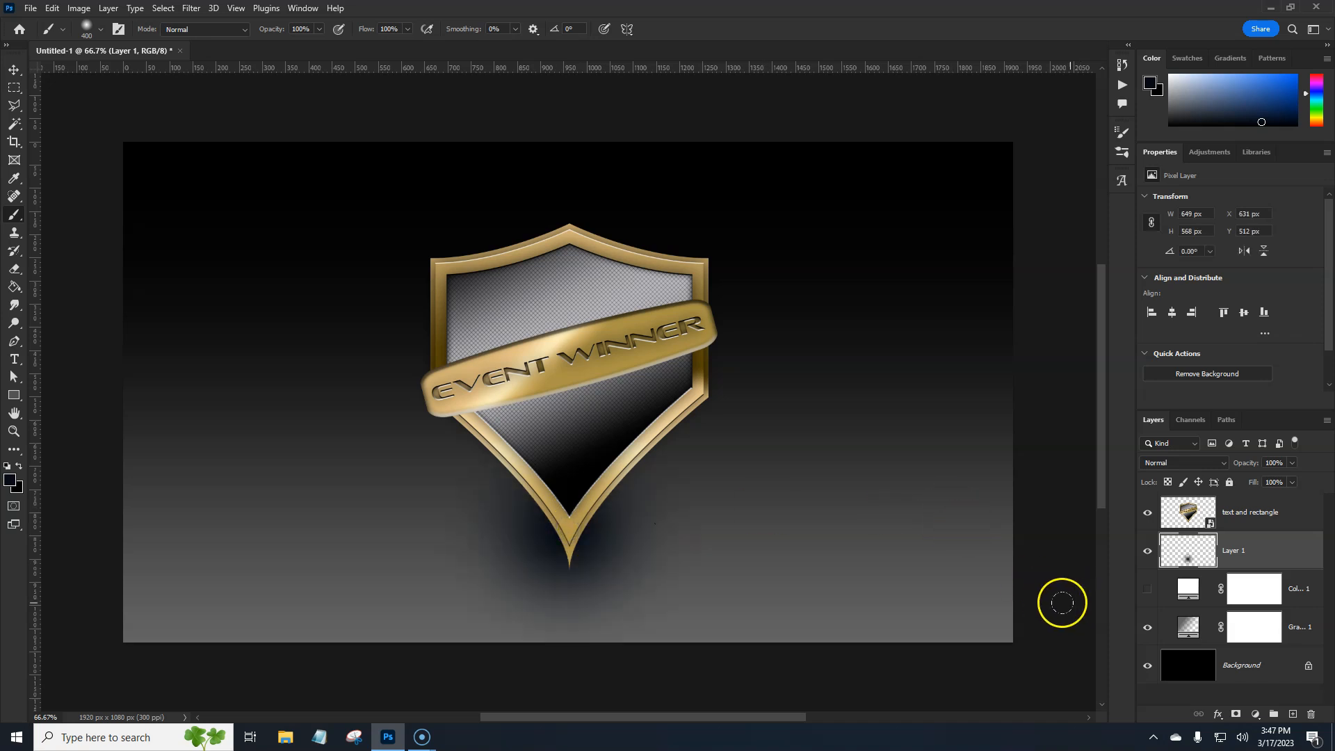
Squash the dark spot on Layer 1 to about 18% height and place it as a ground shadow under the shield's tip
key(ctrl+t)
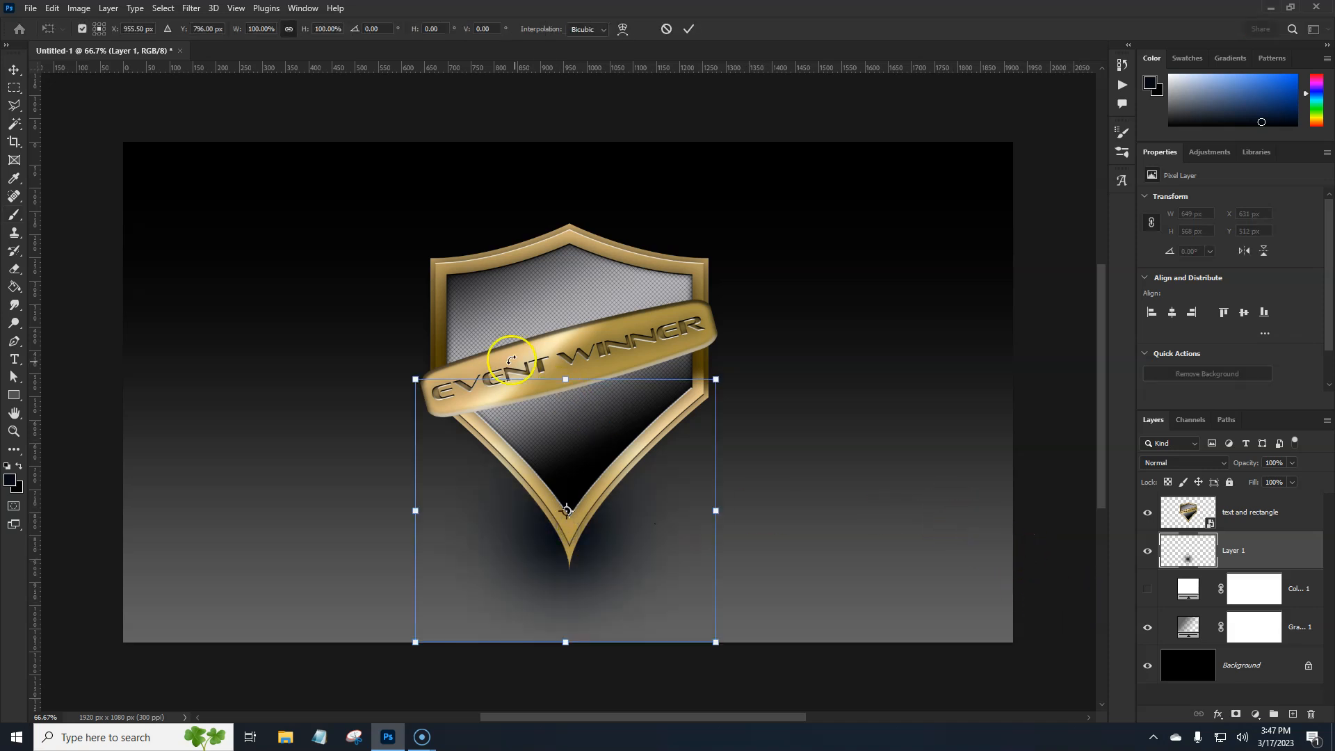
mouse_move(567, 414)
mouse_down()
mouse_move(566, 587)
mouse_move(602, 572)
mouse_up()
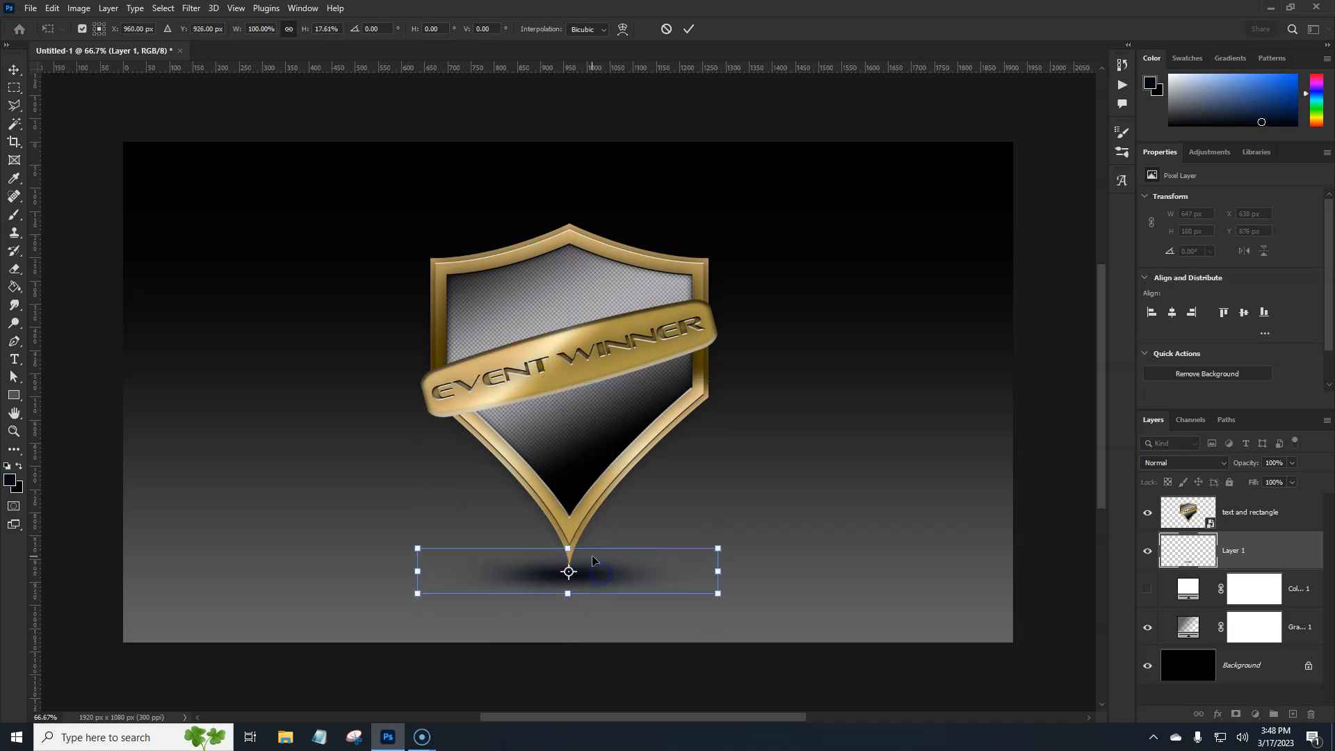
key(Return)
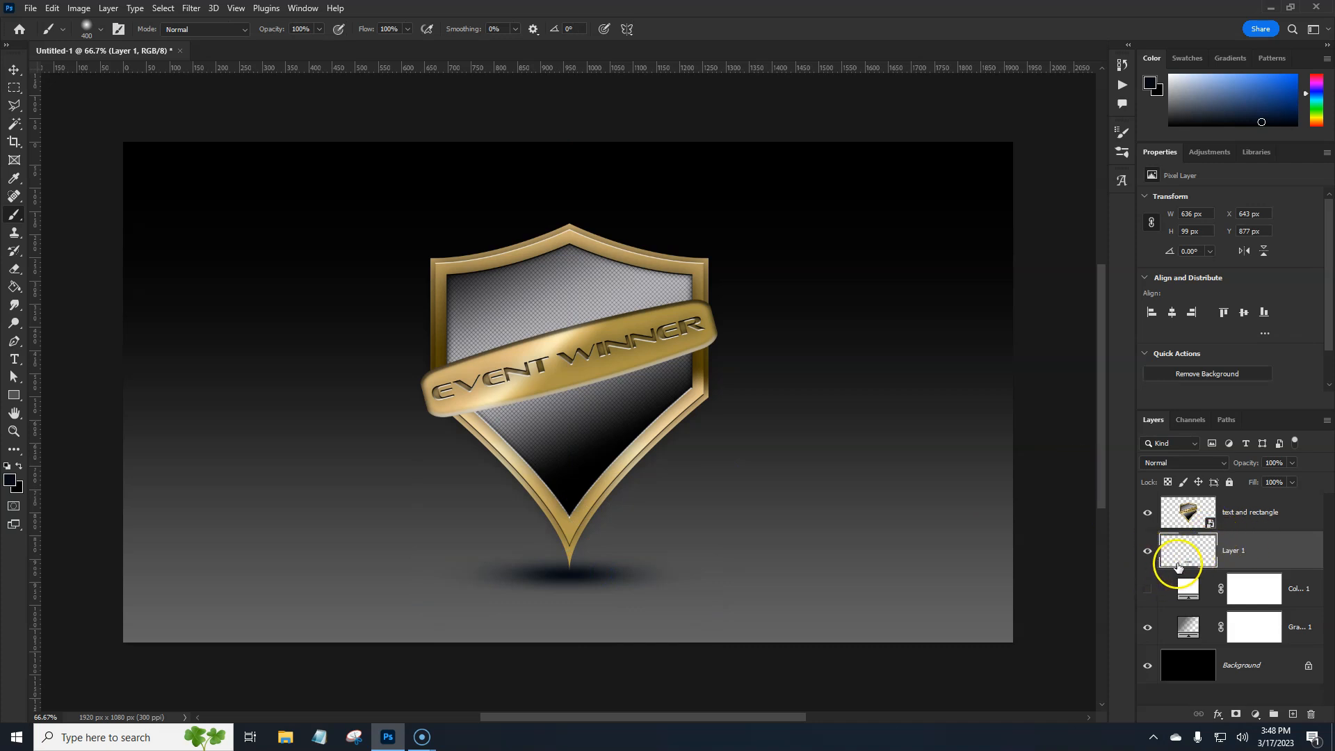
Hide Layer 1 and try a drop shadow on the emblem smart object with 83% opacity, 7% spread and 51 px size
click(1147, 550)
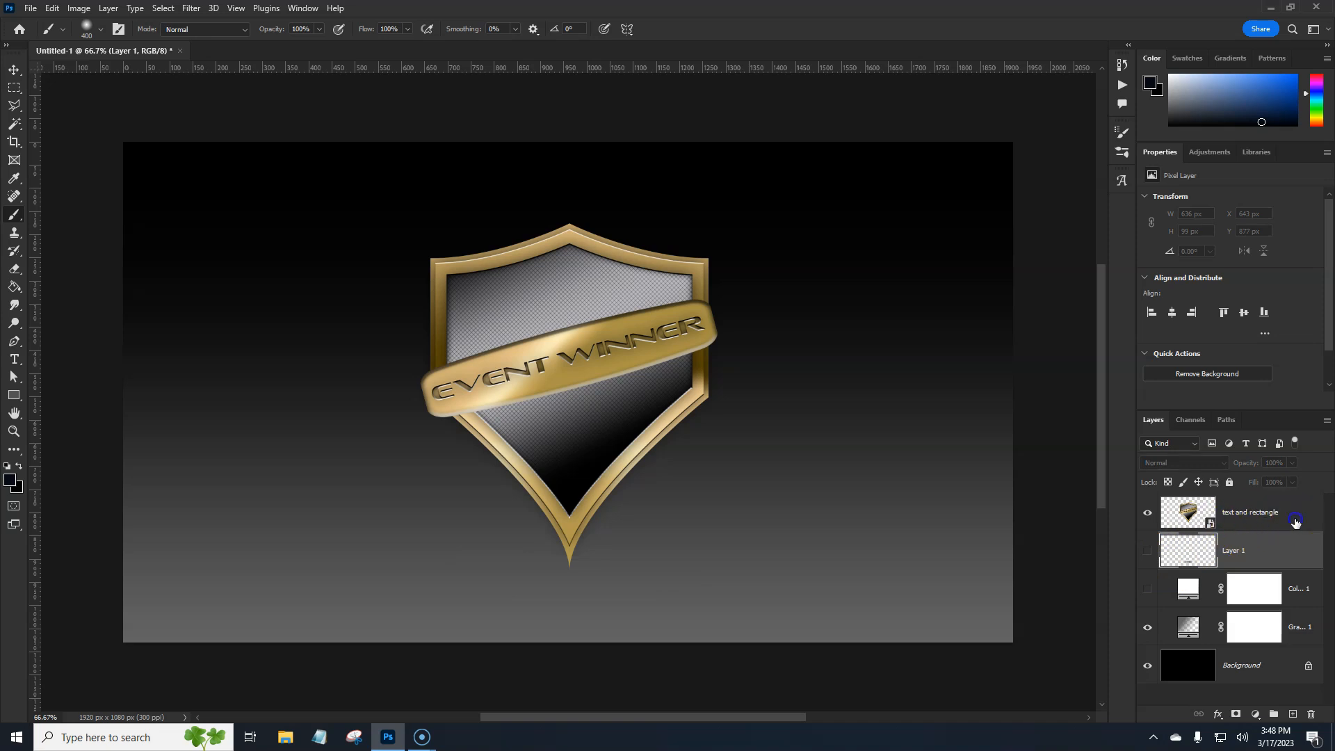
click(1294, 522)
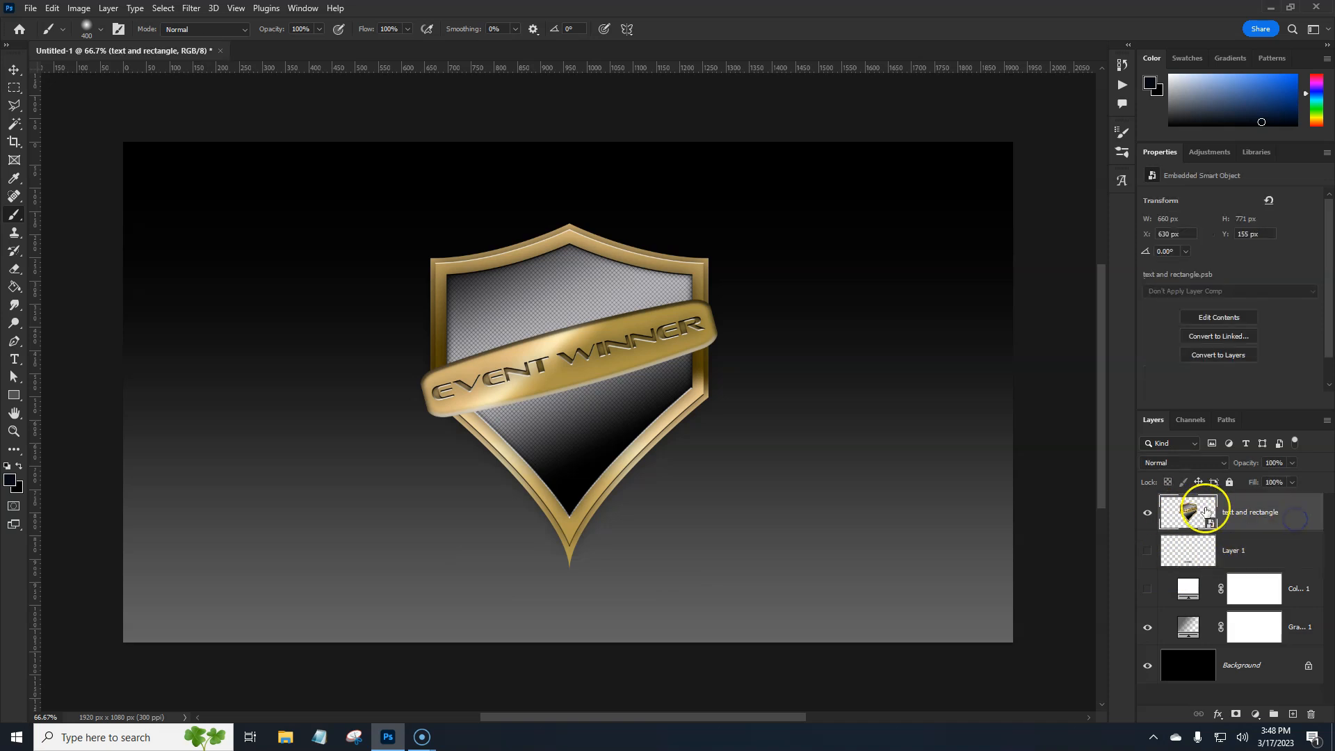
double_click(1295, 518)
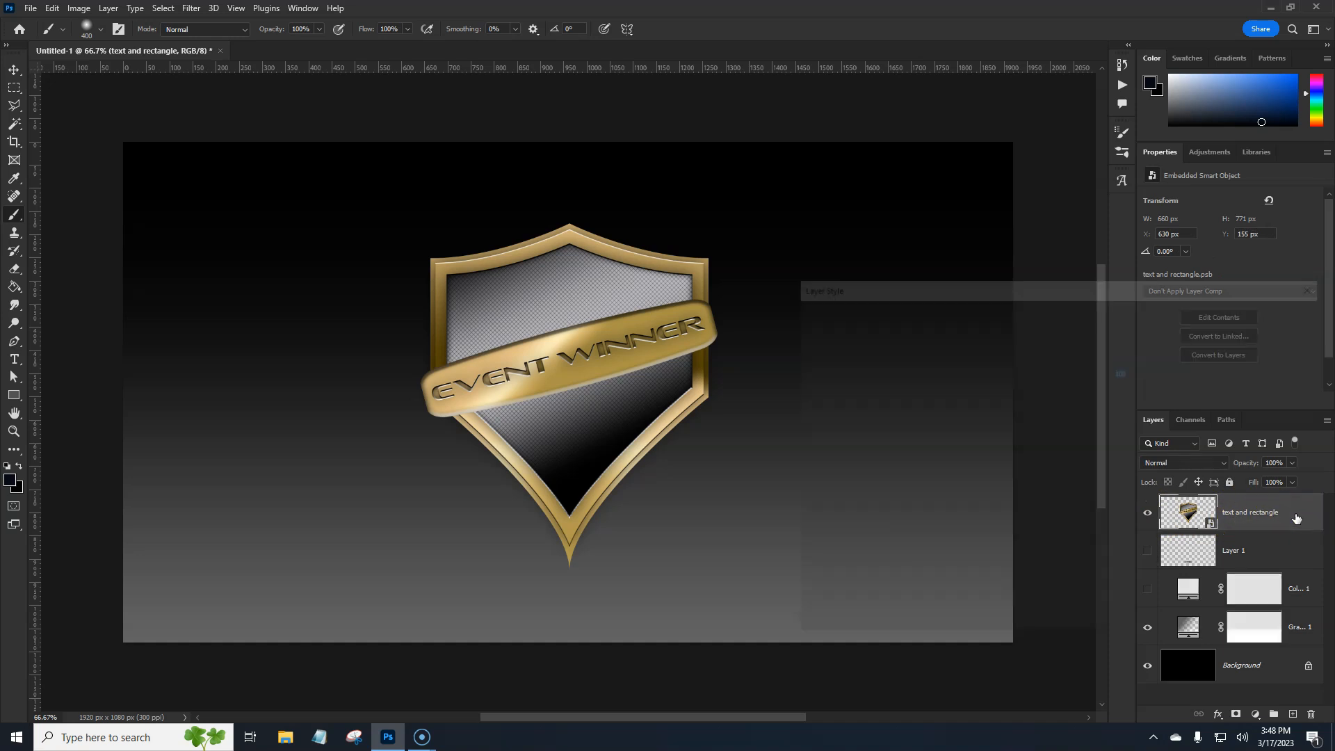
click(856, 572)
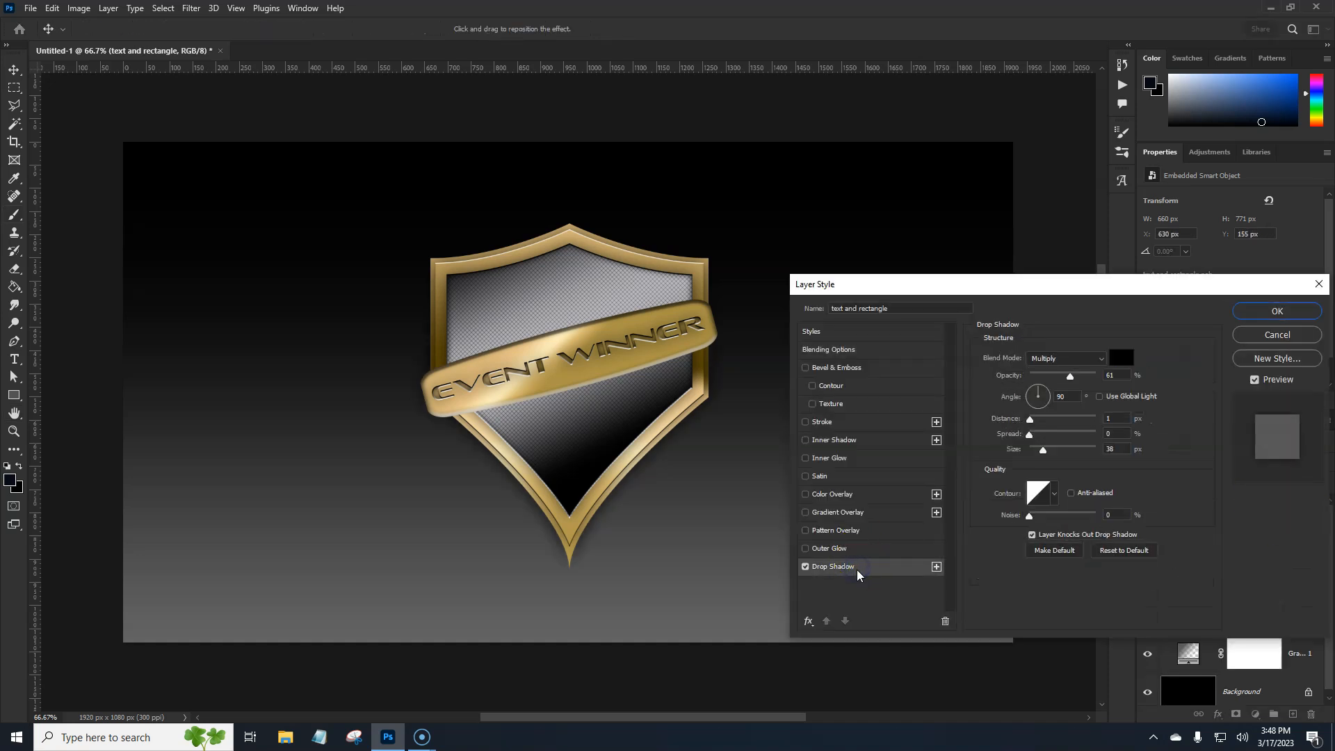
click(1126, 376)
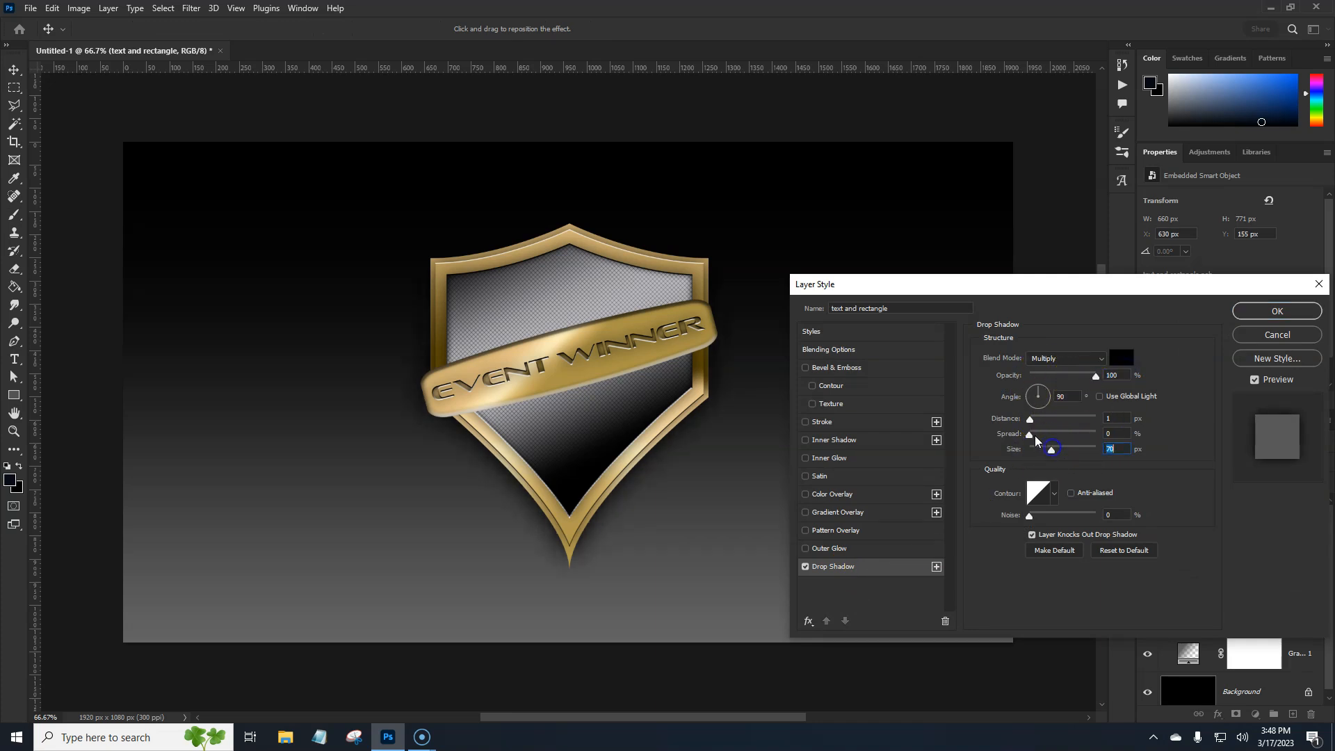
drag(1028, 440, 1048, 446)
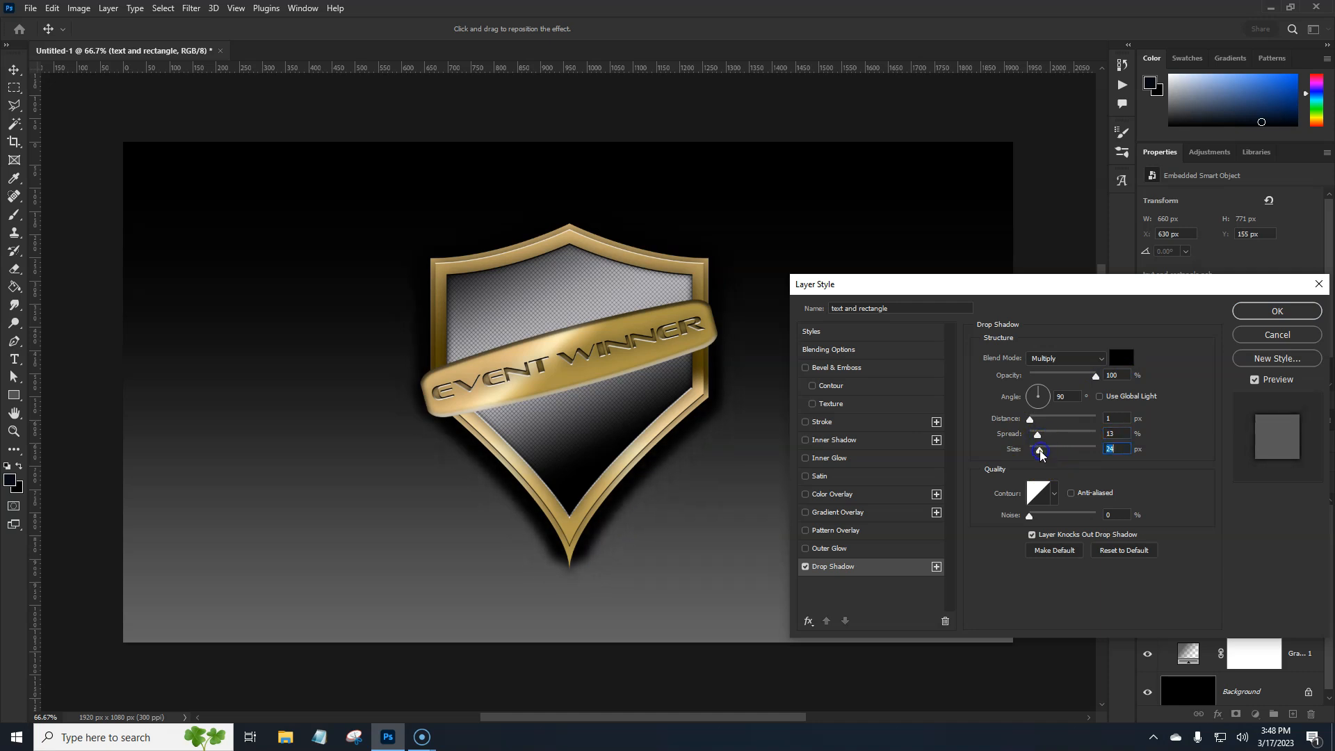
drag(1039, 451, 1048, 454)
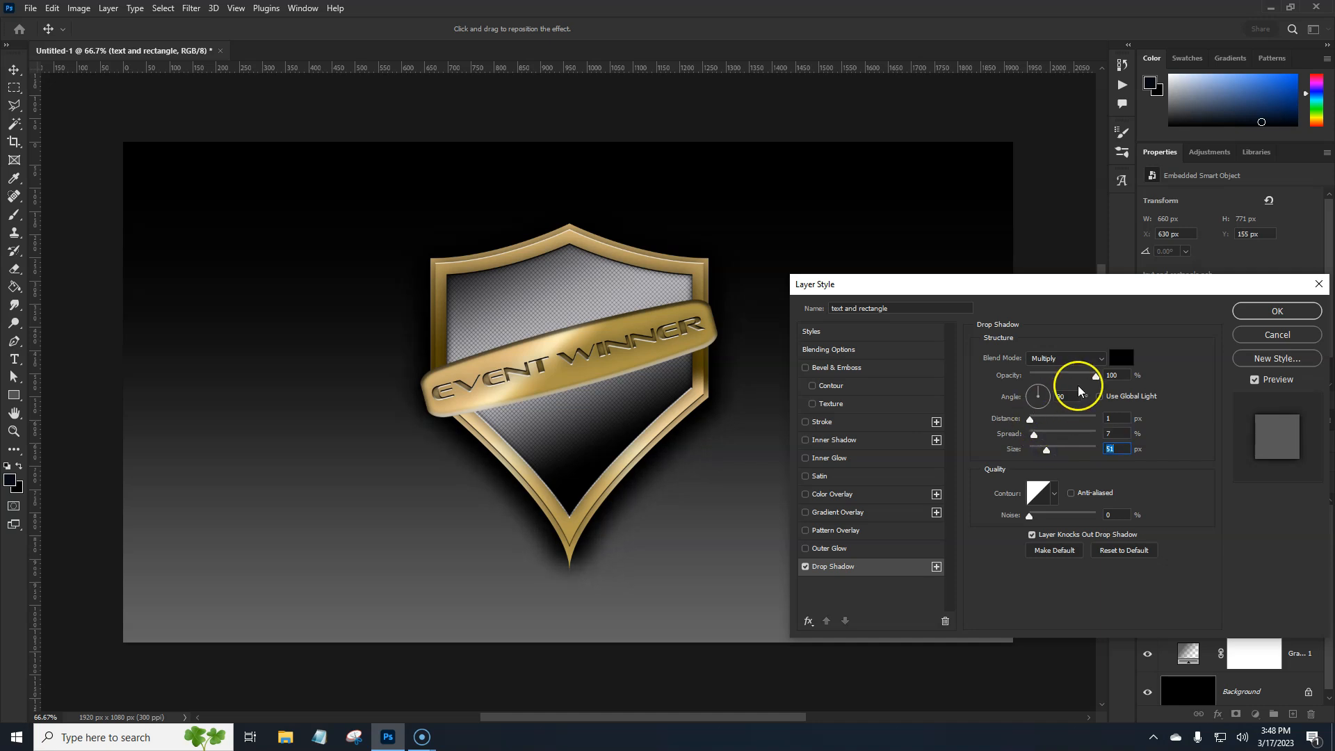
drag(1095, 376, 1086, 381)
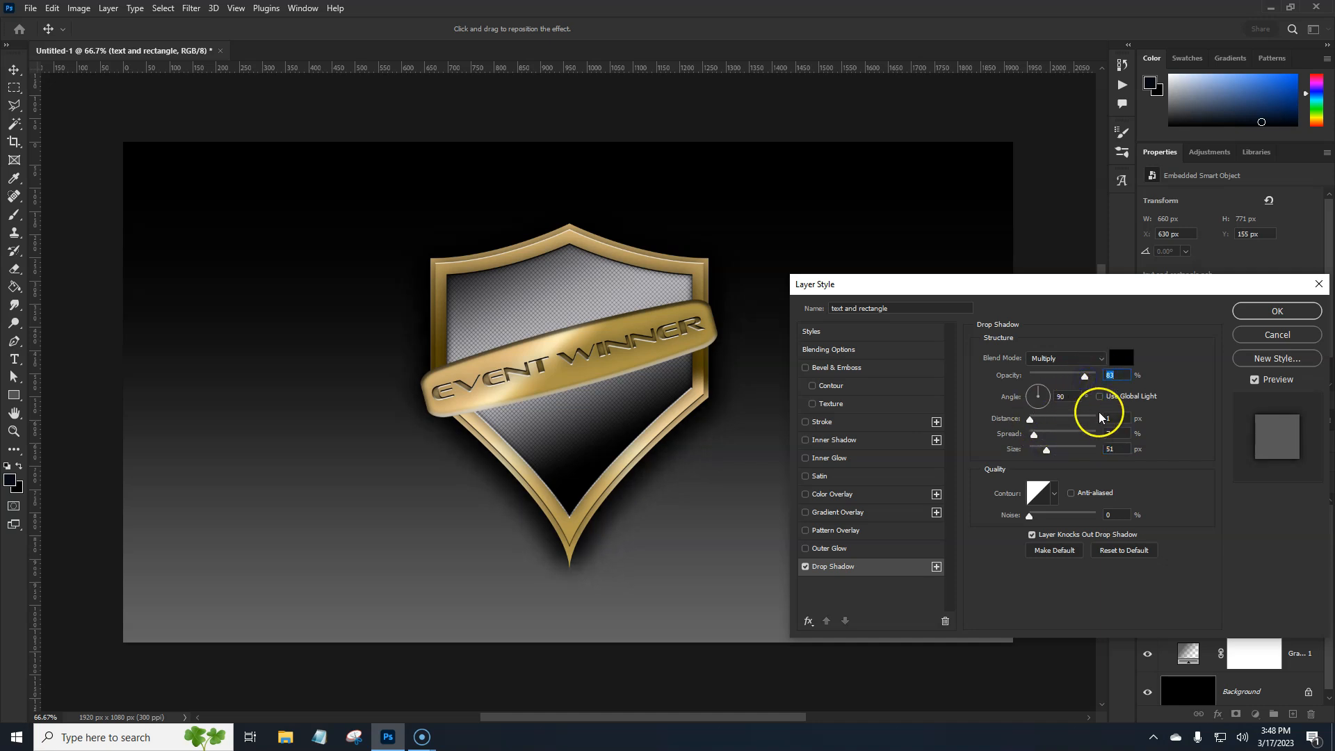
Try offsetting the emblem's drop shadow 48 px at 137° with 0 px size, then drop it and show Layer 1 again
drag(672, 532, 637, 502)
drag(1046, 449, 1035, 455)
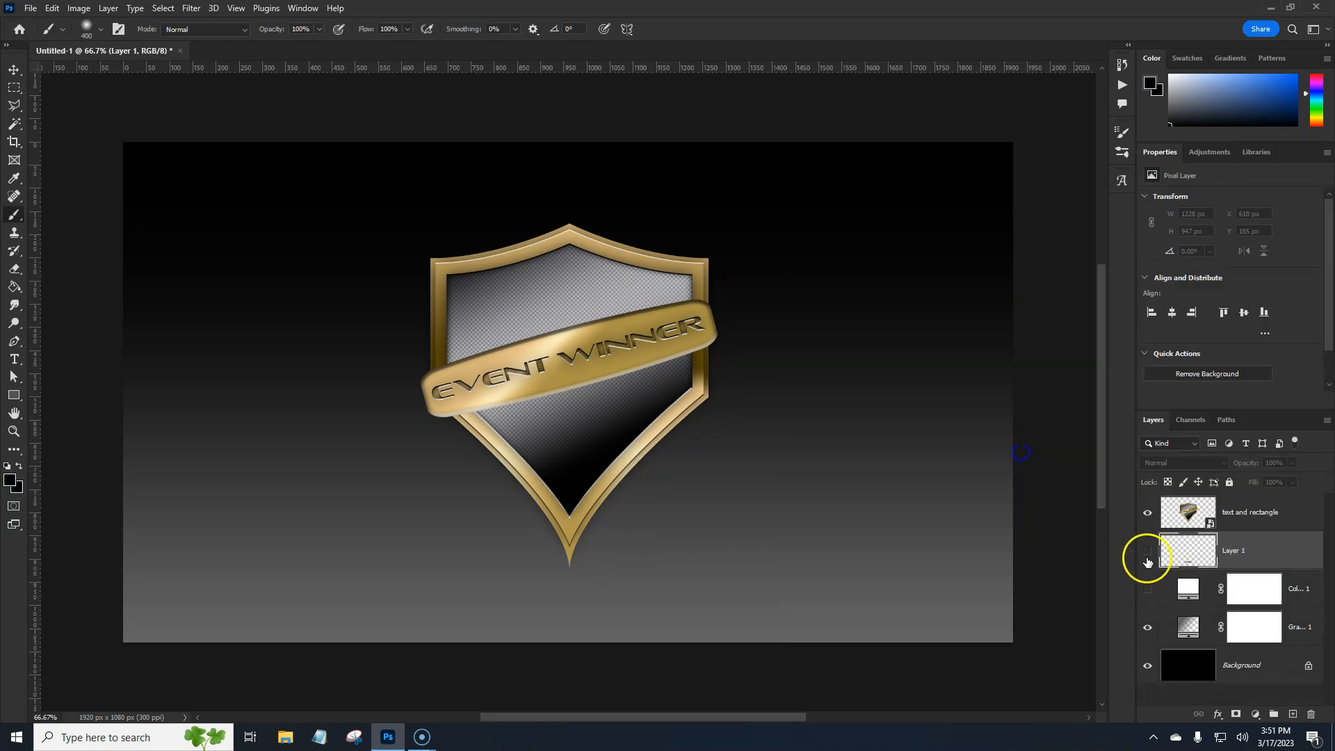
click(1147, 554)
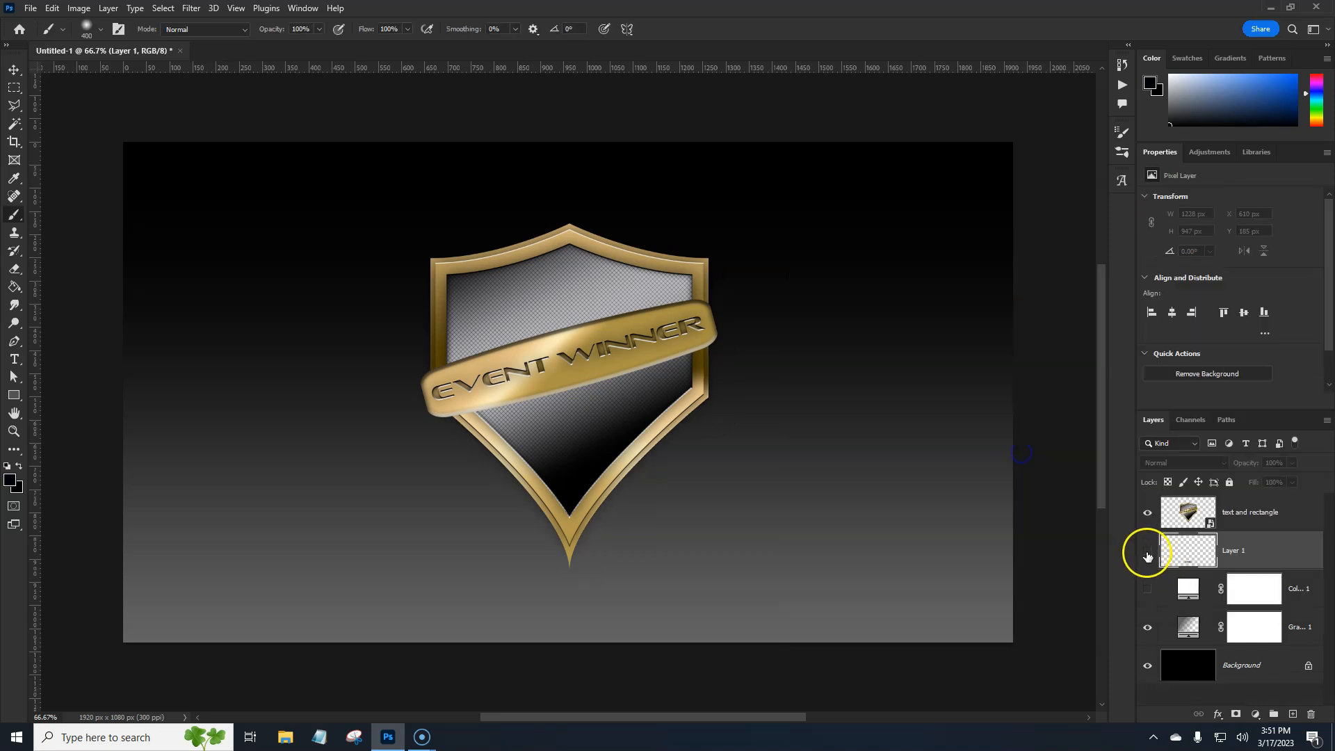
click(1147, 553)
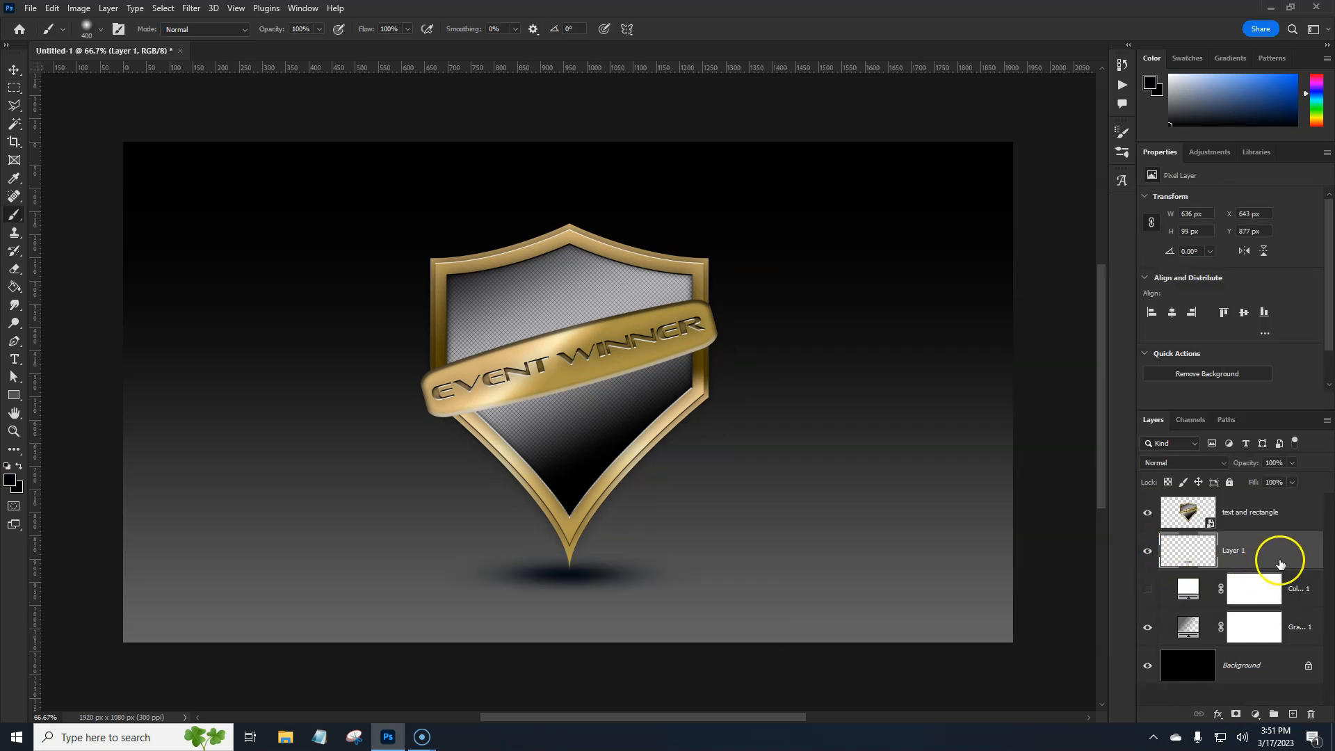
Add an empty layer directly above the color fill and set the foreground to a light tint of the shield frame's gold
click(1296, 591)
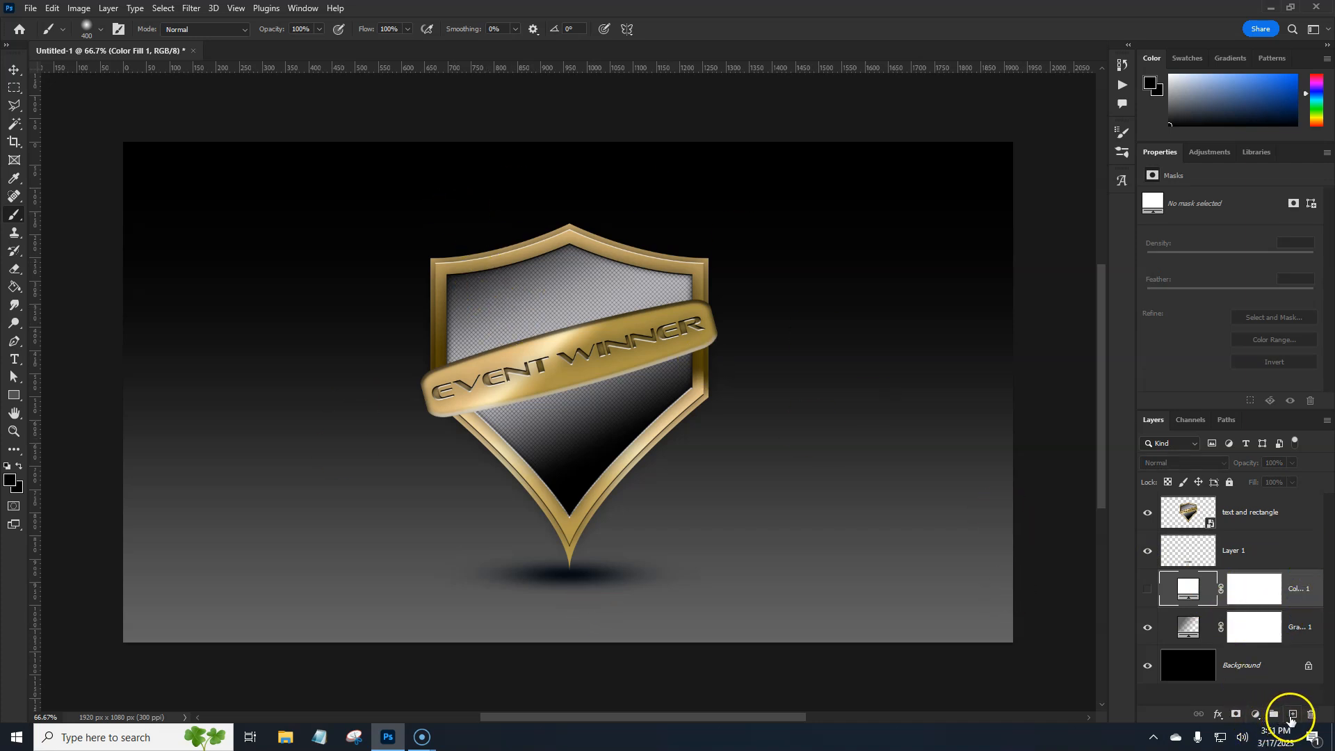
click(1293, 714)
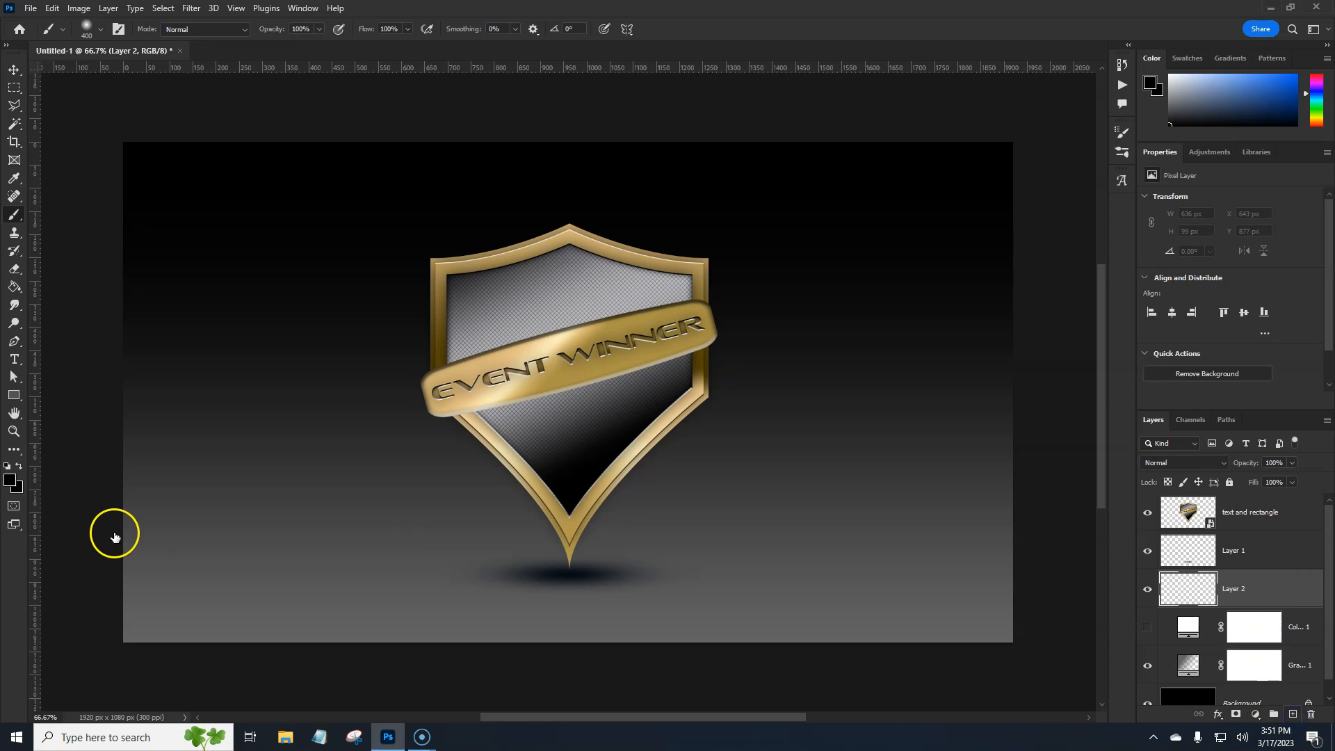
click(10, 479)
click(435, 265)
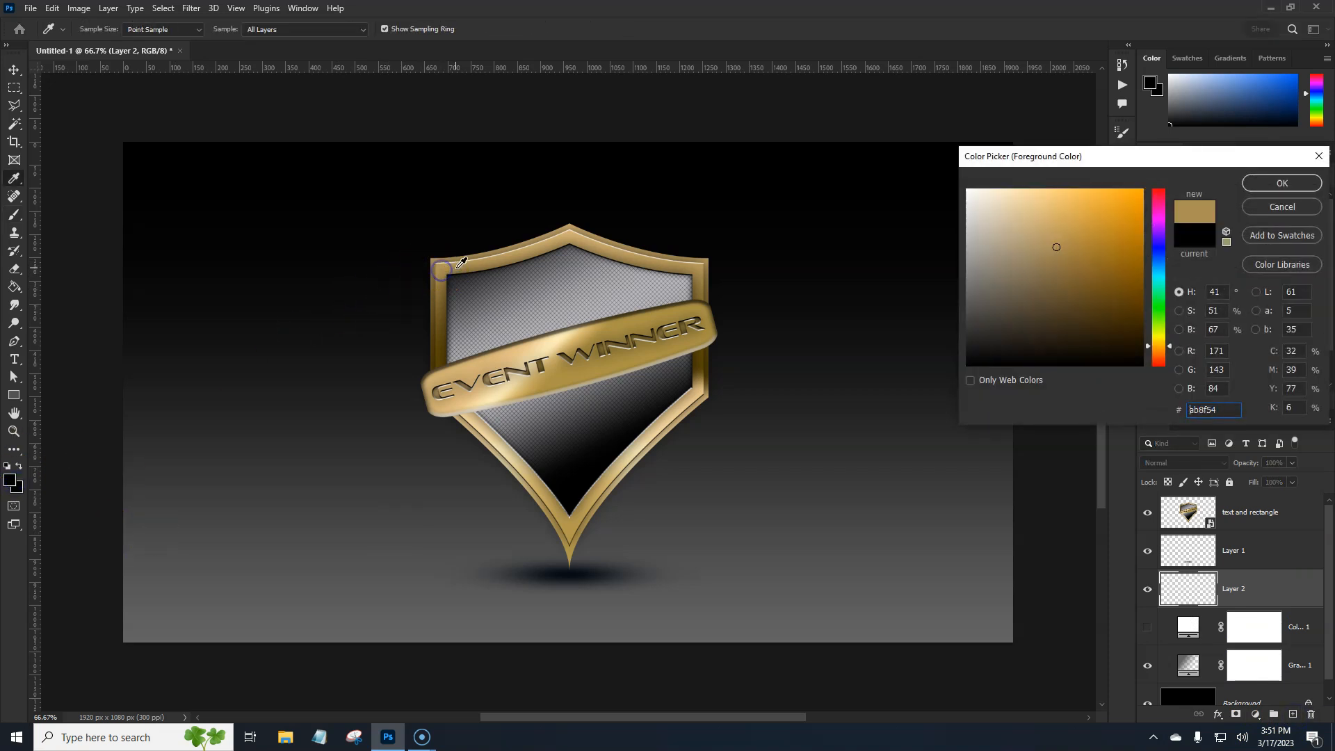
drag(1057, 247, 1028, 195)
click(1273, 191)
Enlarge the soft brush to 1100 px and paint a light gold glow behind the center of the shield on Layer 2
key(b)
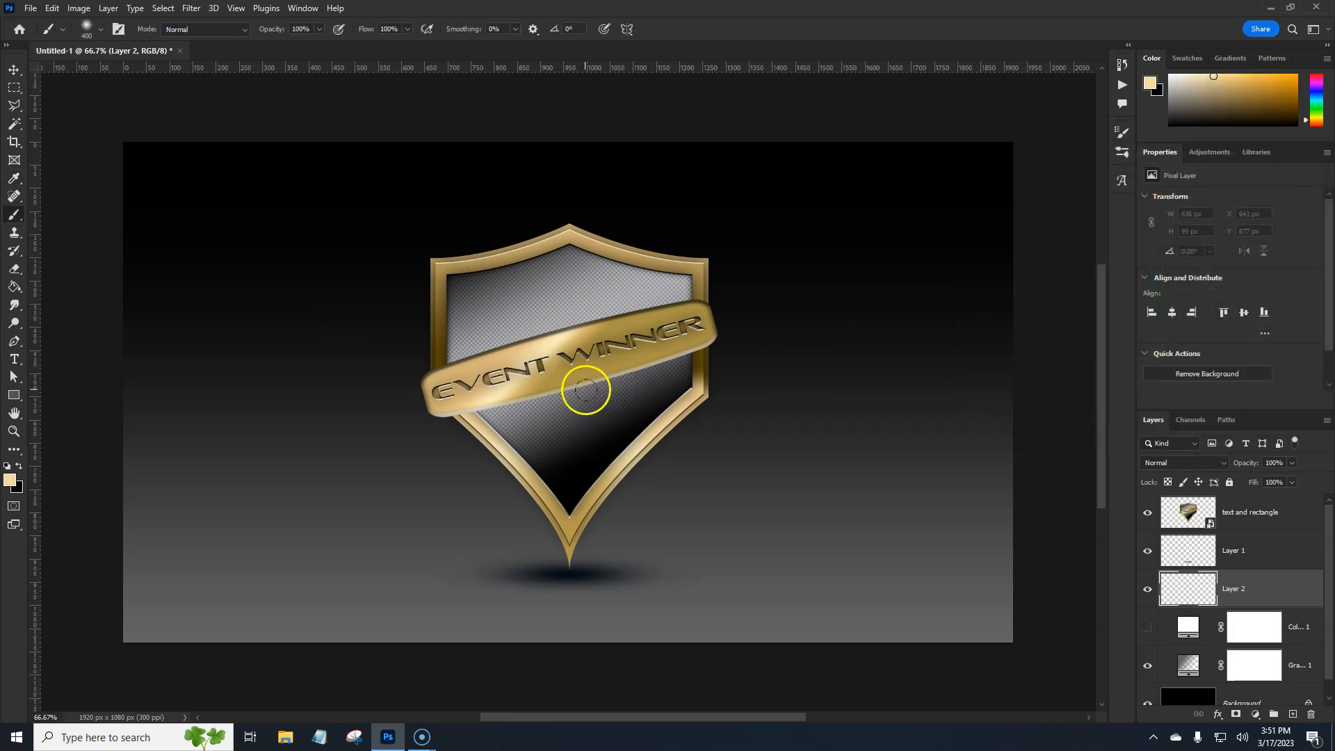
key(bracketright)
key(bracketright)
key(bracketright)
key(bracketright)
key(bracketright)
key(bracketright)
key(bracketright)
key(bracketright)
click(576, 376)
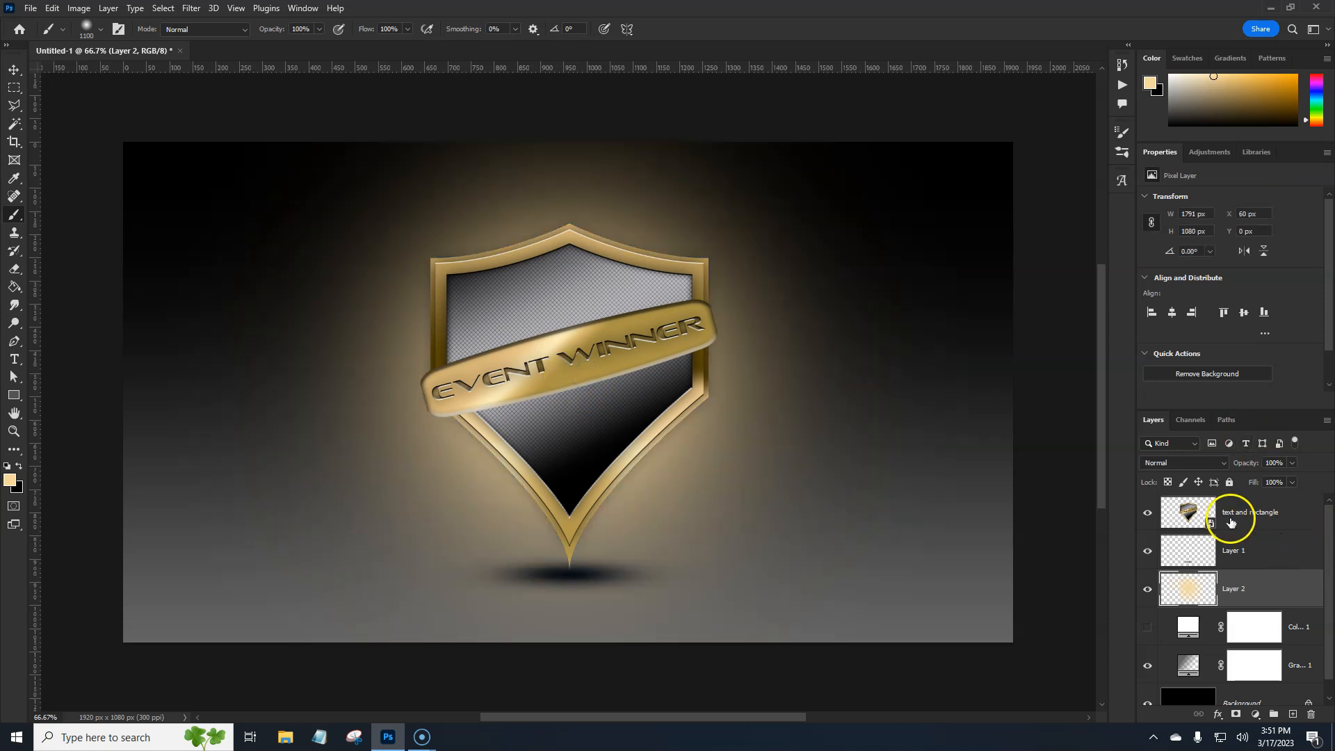
Try the Soft Light blend mode on Layer 2's gold glow with its opacity at 100%
drag(1243, 463, 1234, 465)
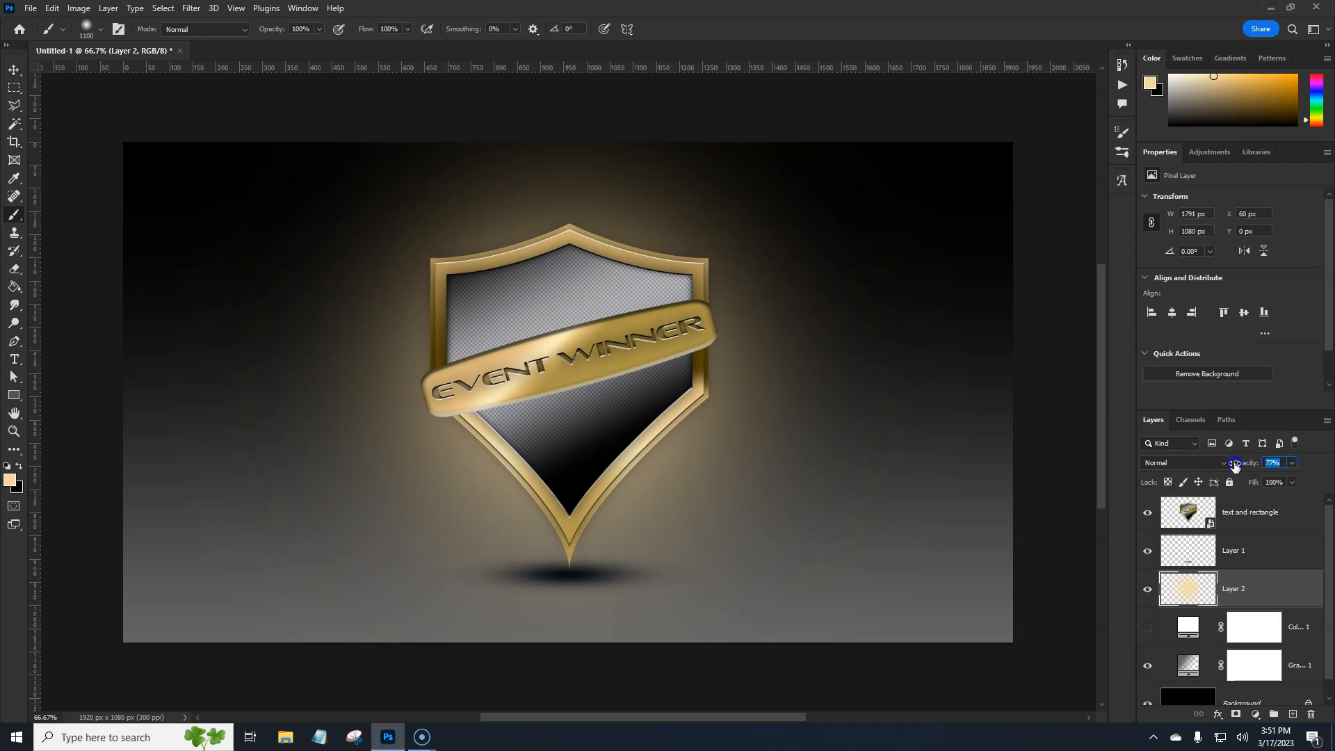
click(1212, 462)
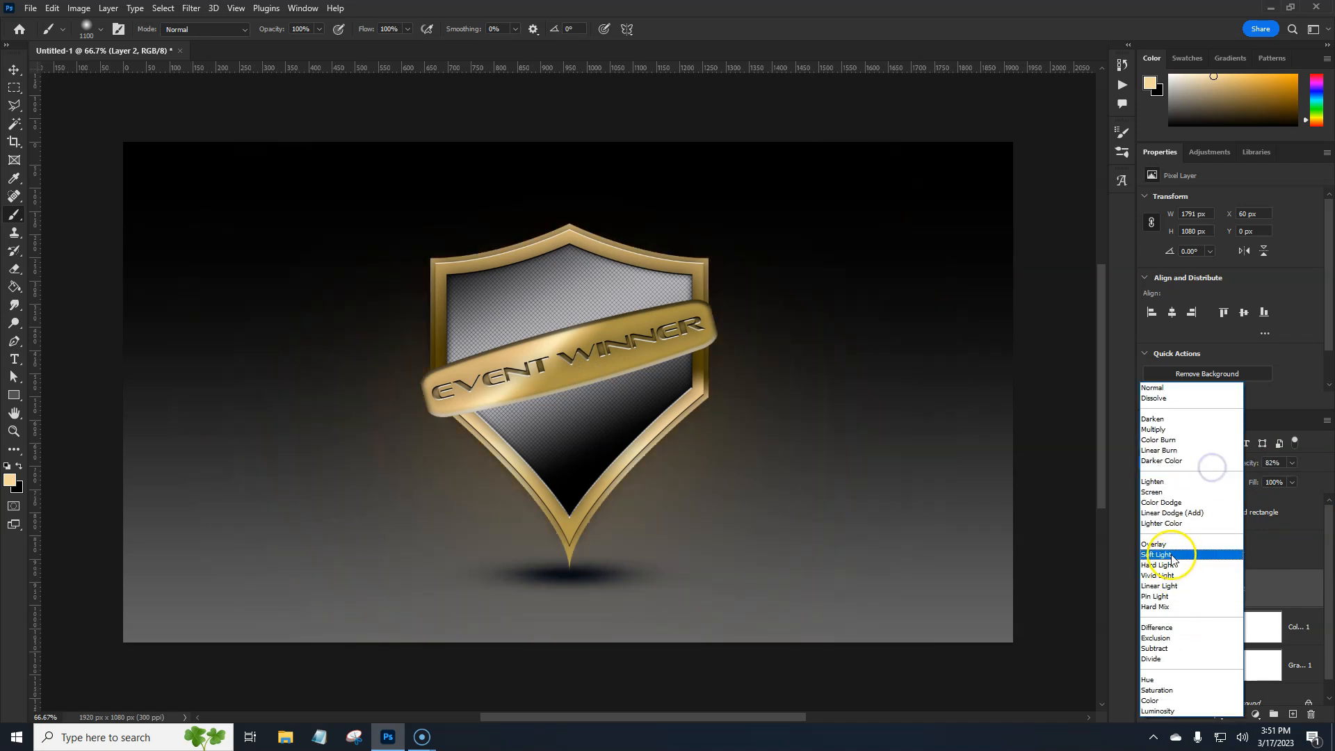
click(1157, 554)
click(1272, 462)
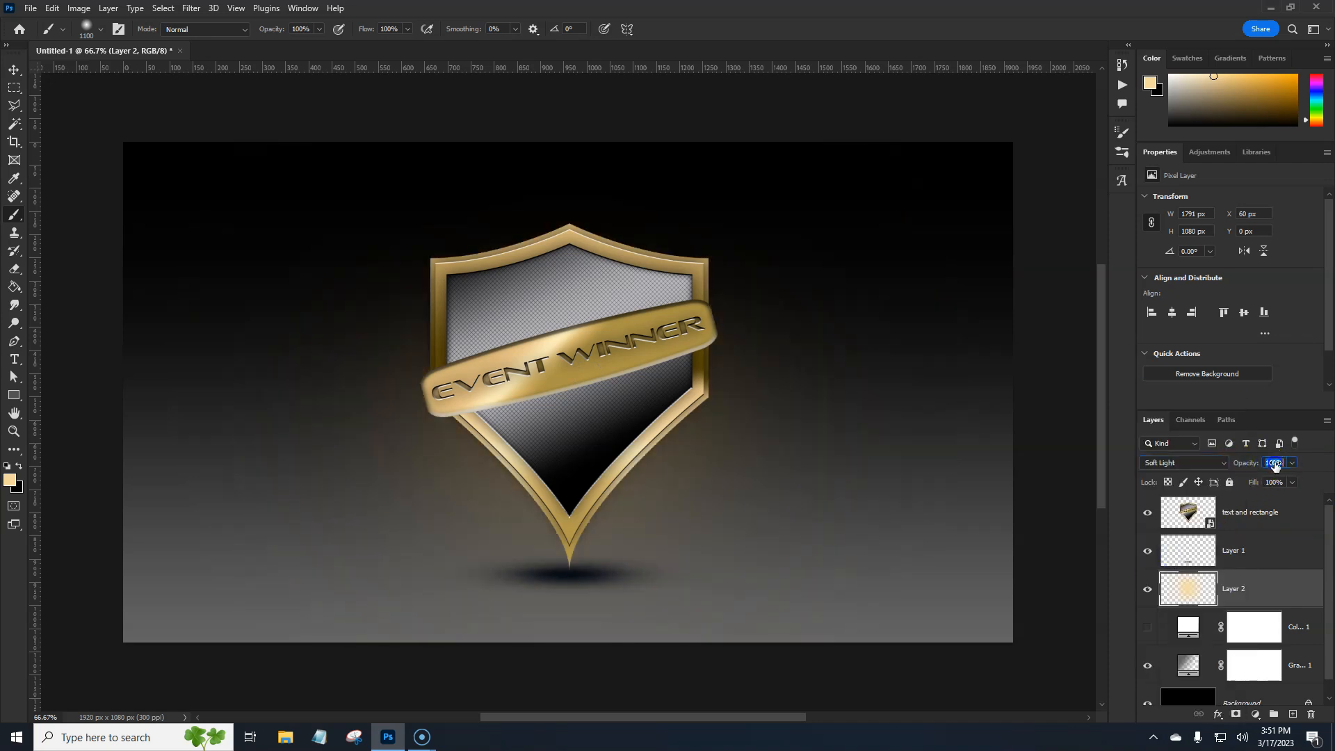
Blend Layer 2's gold glow with Linear Dodge (Add) and lower its opacity to 42%
click(1216, 464)
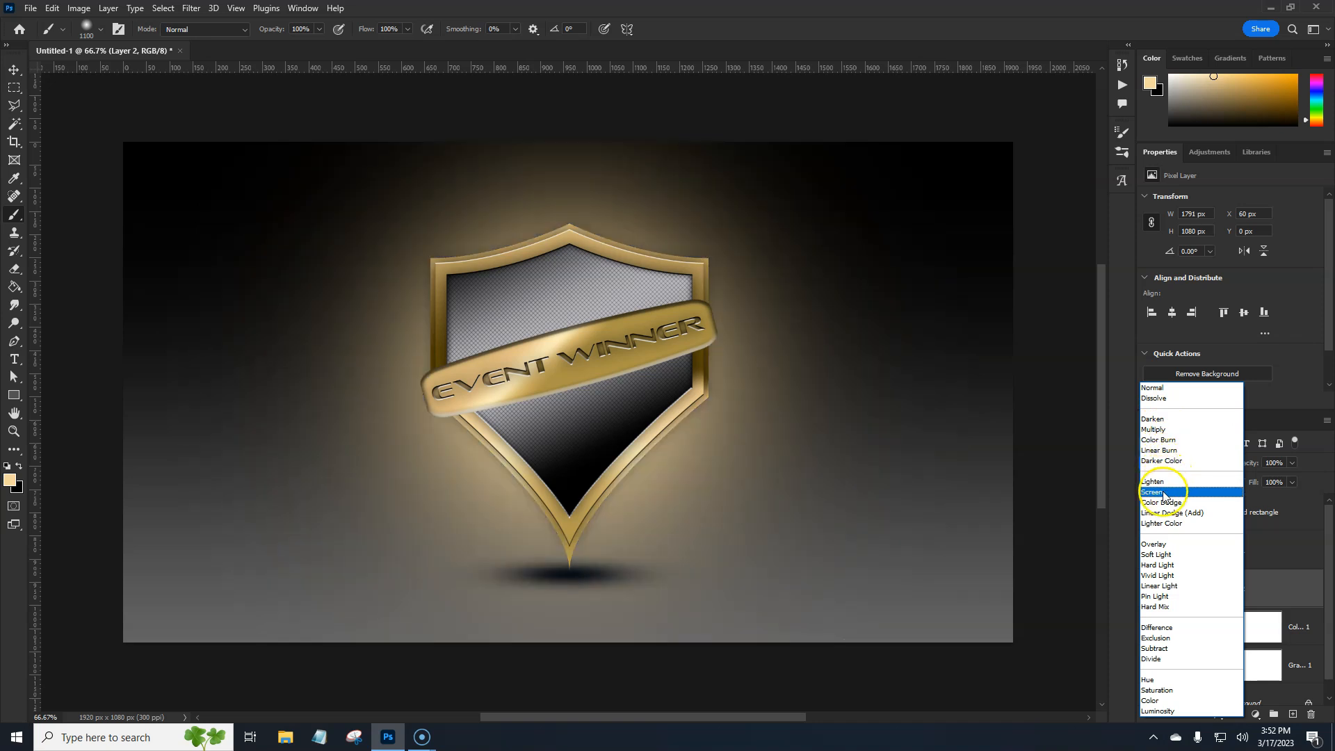
click(1163, 515)
drag(1251, 463, 1222, 466)
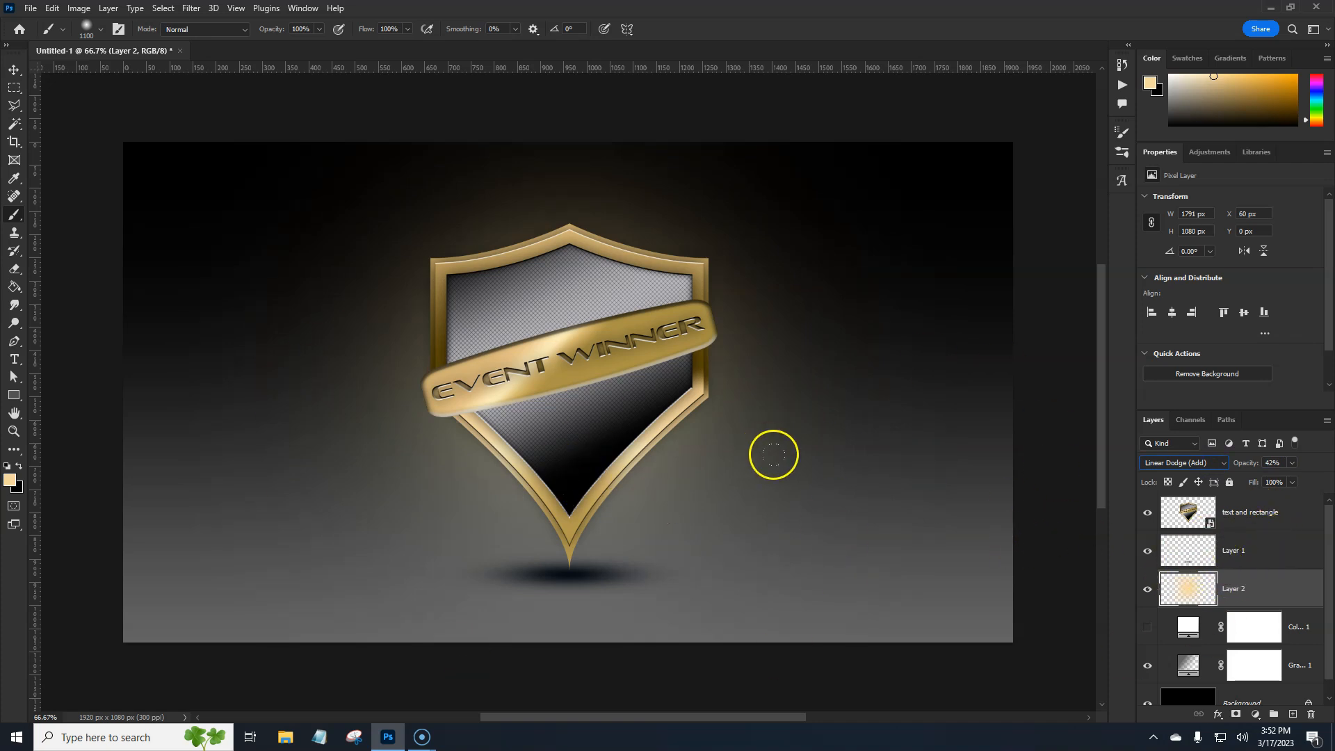
Add a drop shadow to the emblem smart object with 16% opacity, 180° angle, 12 px distance, 3% spread and 38 px size
click(1302, 531)
scroll(1290, 559, down, 1)
scroll(1290, 565, up, 1)
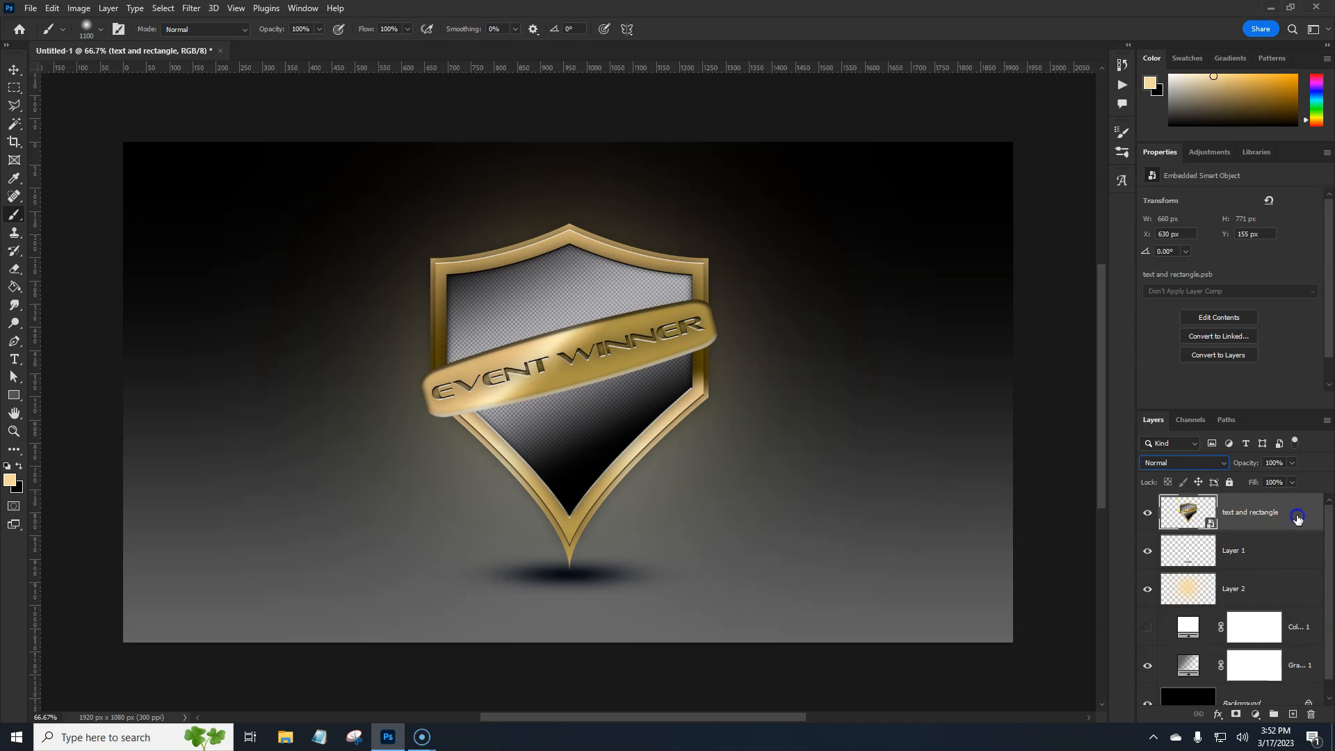
double_click(1297, 520)
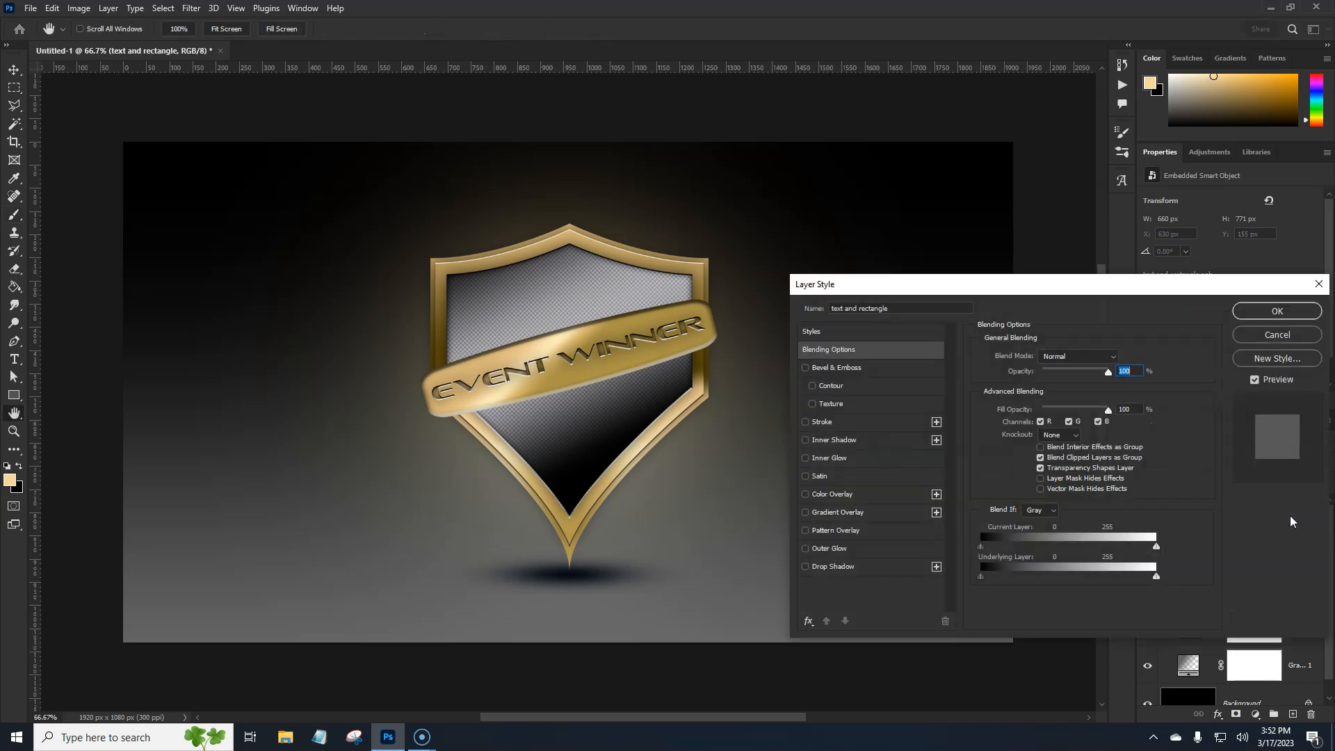
click(881, 572)
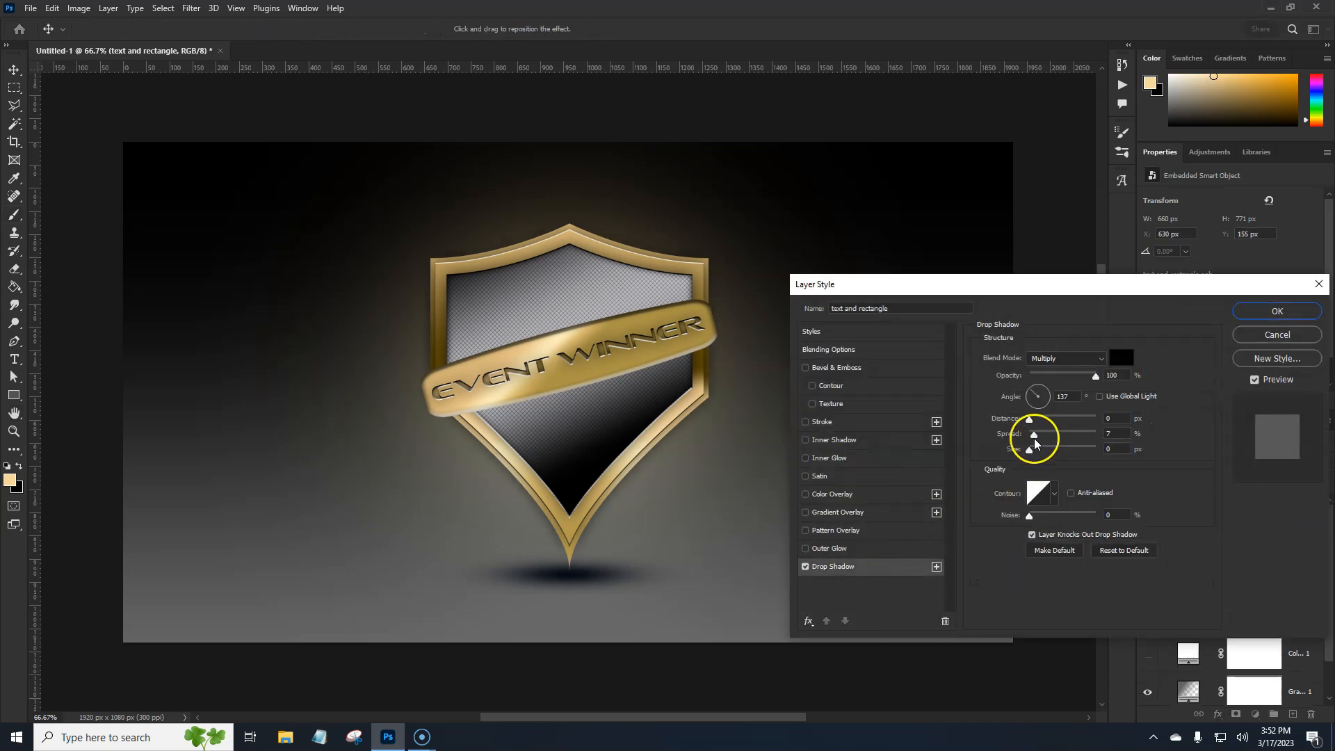
drag(1029, 451, 1044, 450)
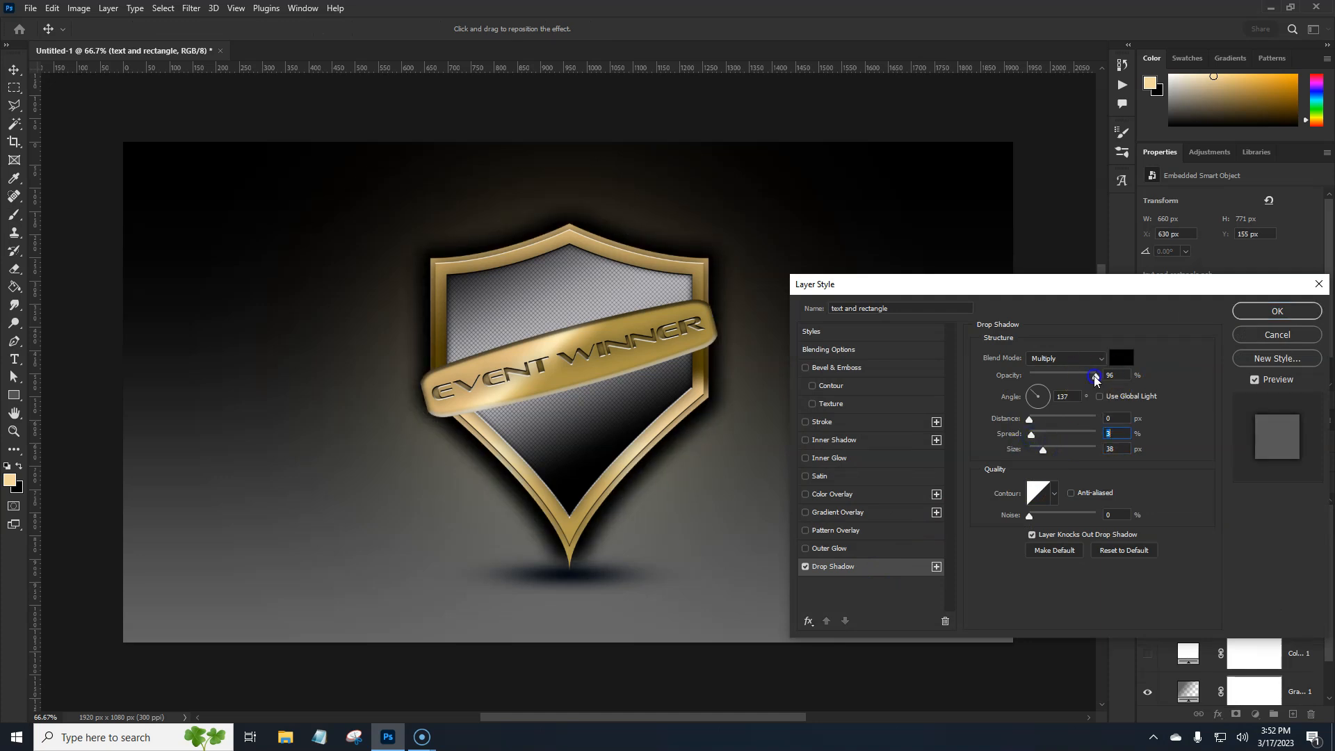
drag(1095, 379, 1052, 380)
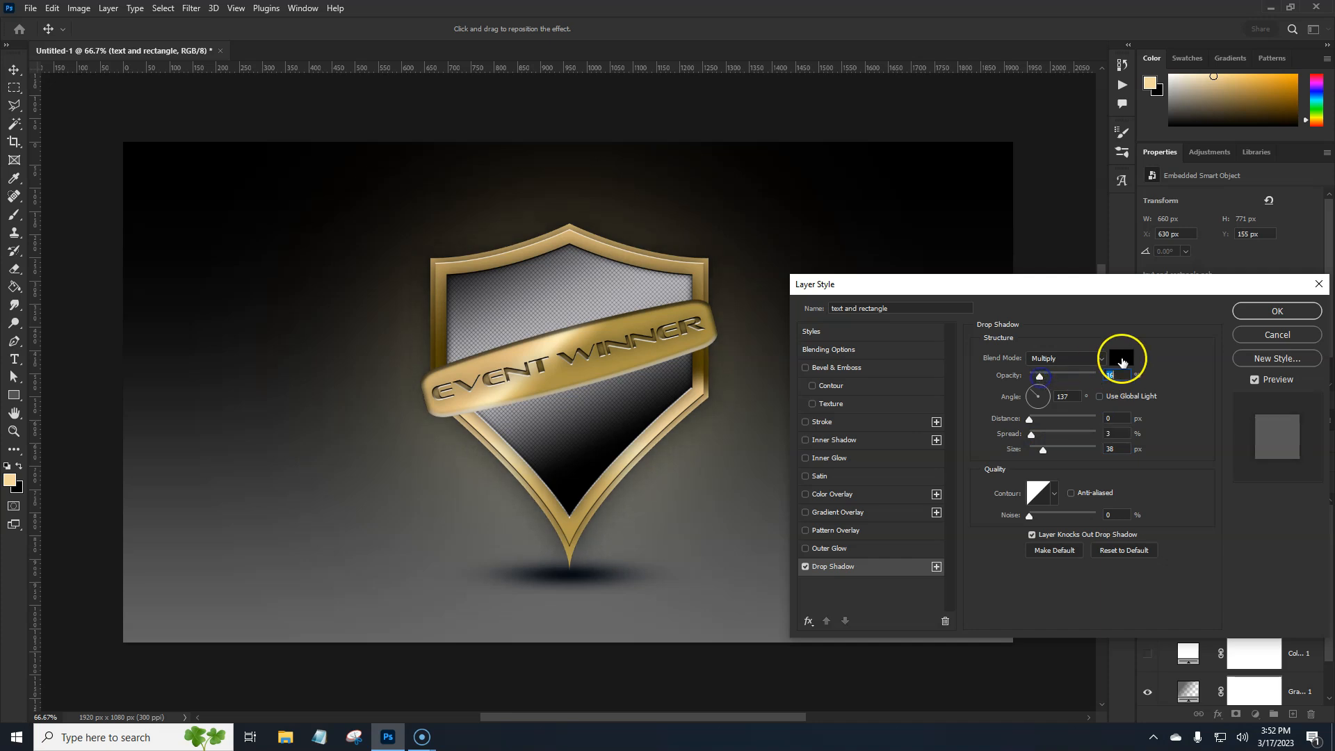
drag(625, 491, 627, 493)
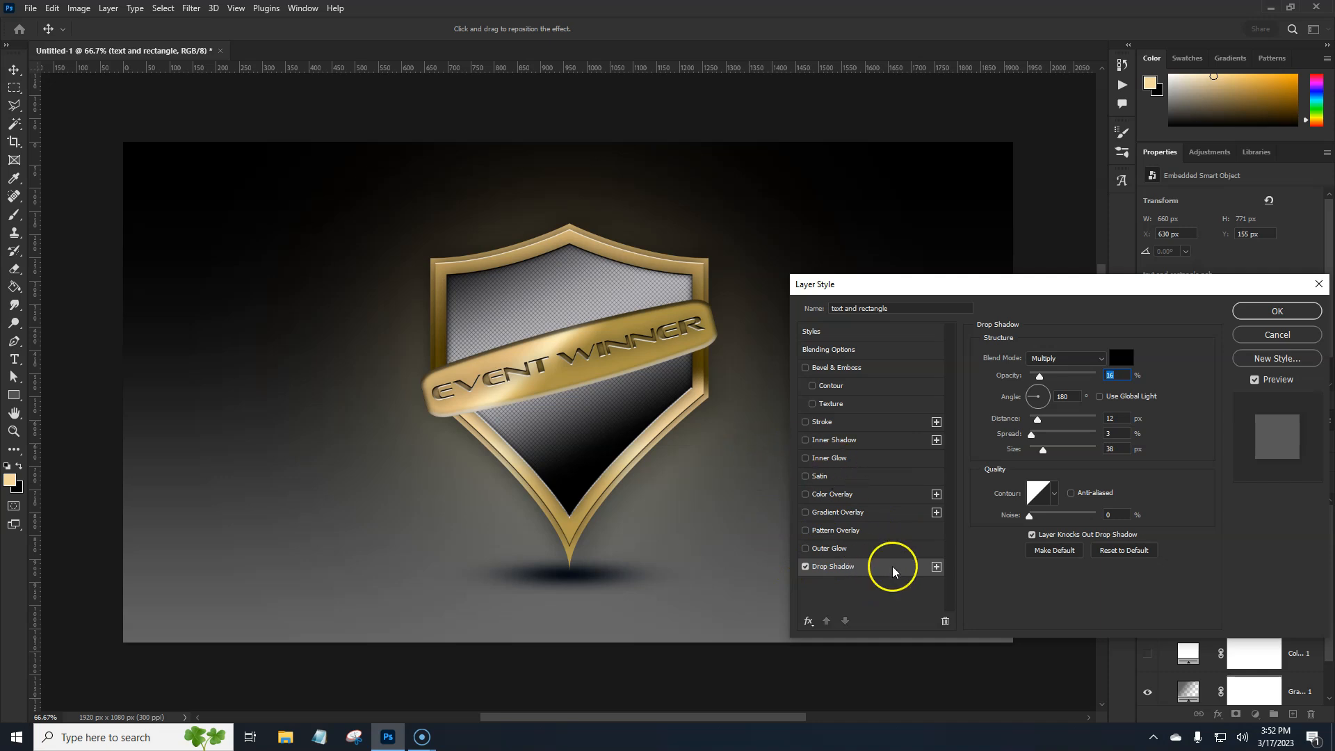
Add a second drop shadow to the emblem, cast upward at -88° with 35 px distance and 50% opacity, and apply the layer style
click(935, 567)
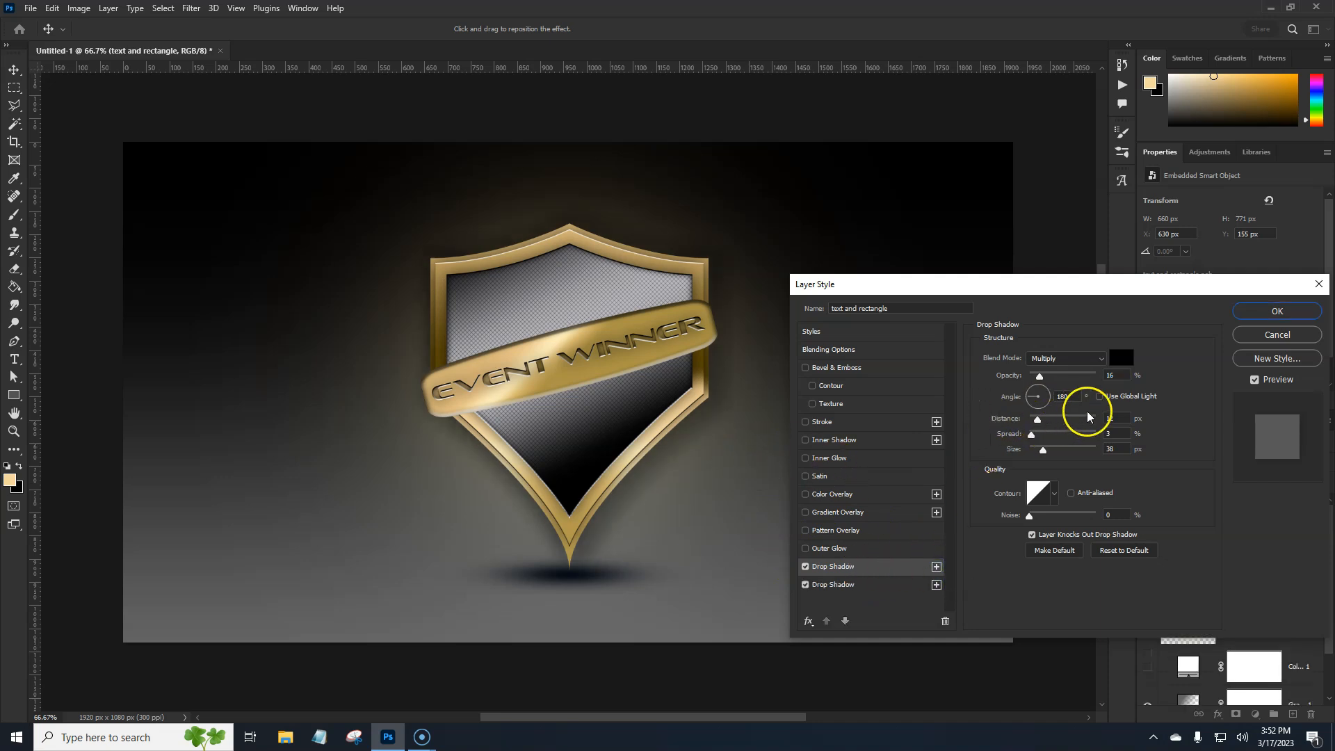
drag(1039, 375, 1117, 378)
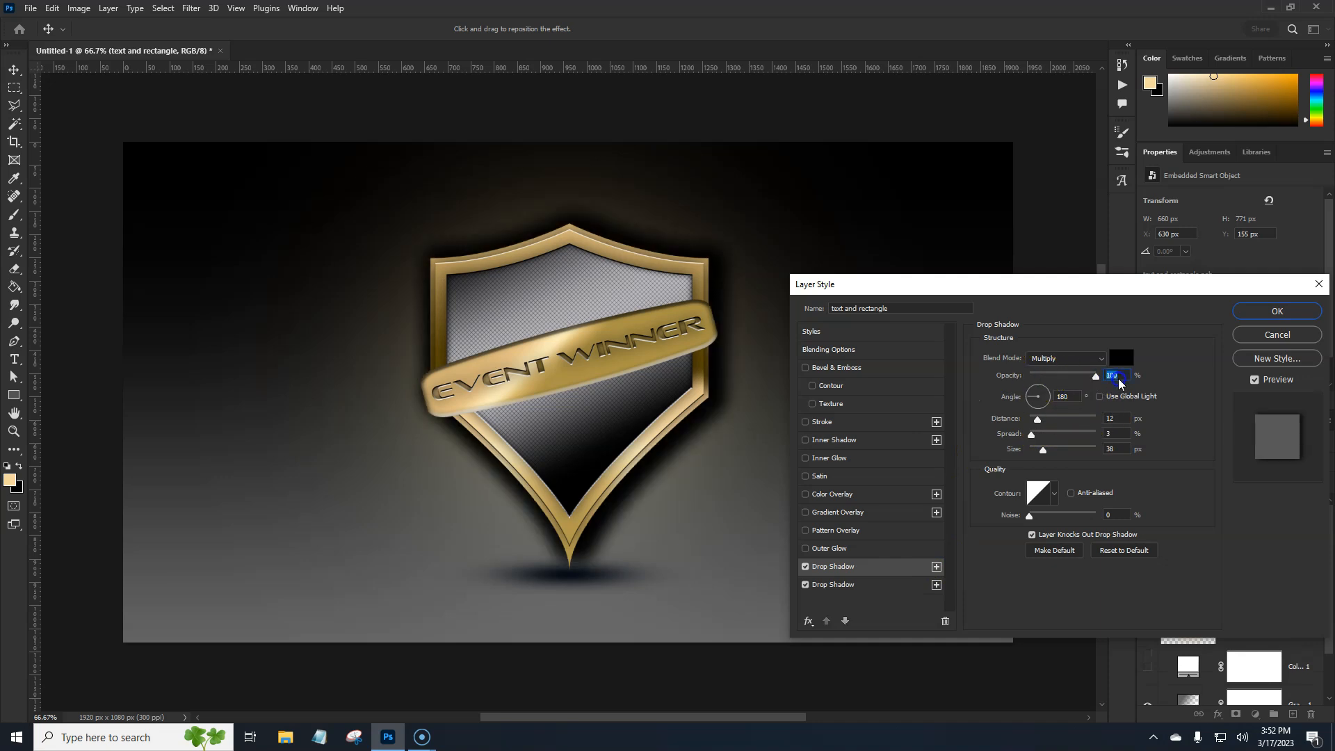
drag(1036, 419, 1037, 421)
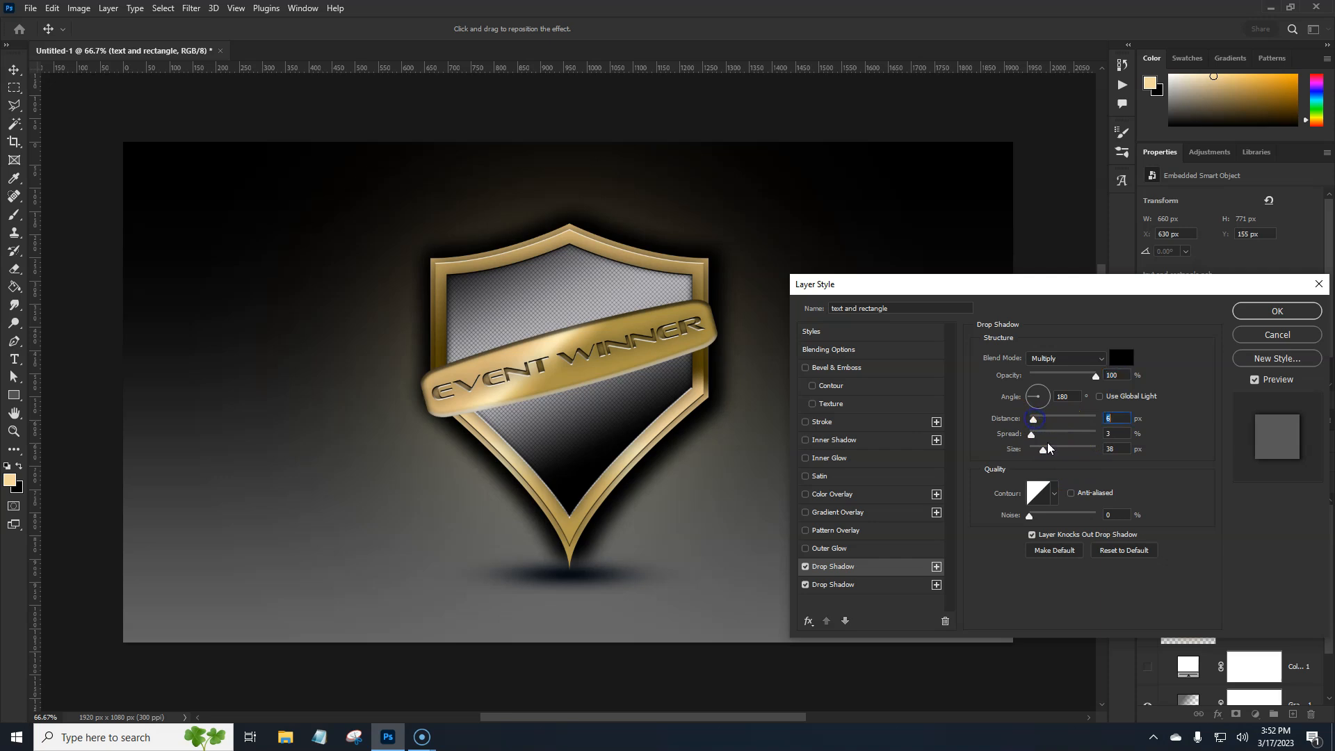
mouse_move(649, 486)
mouse_down()
mouse_move(635, 468)
mouse_move(634, 483)
mouse_up()
mouse_move(650, 474)
mouse_down()
mouse_move(702, 530)
mouse_move(632, 447)
mouse_move(642, 456)
mouse_up()
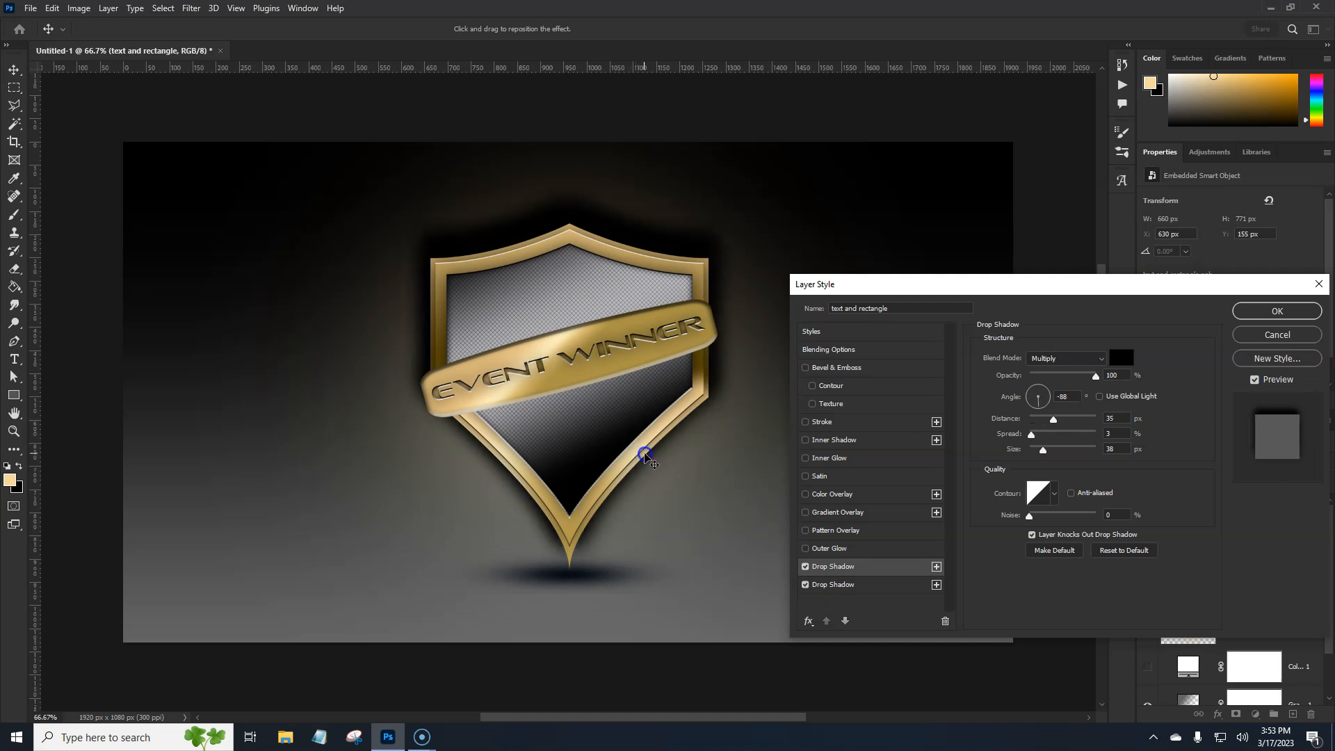
drag(644, 455, 643, 455)
drag(1083, 379, 1073, 379)
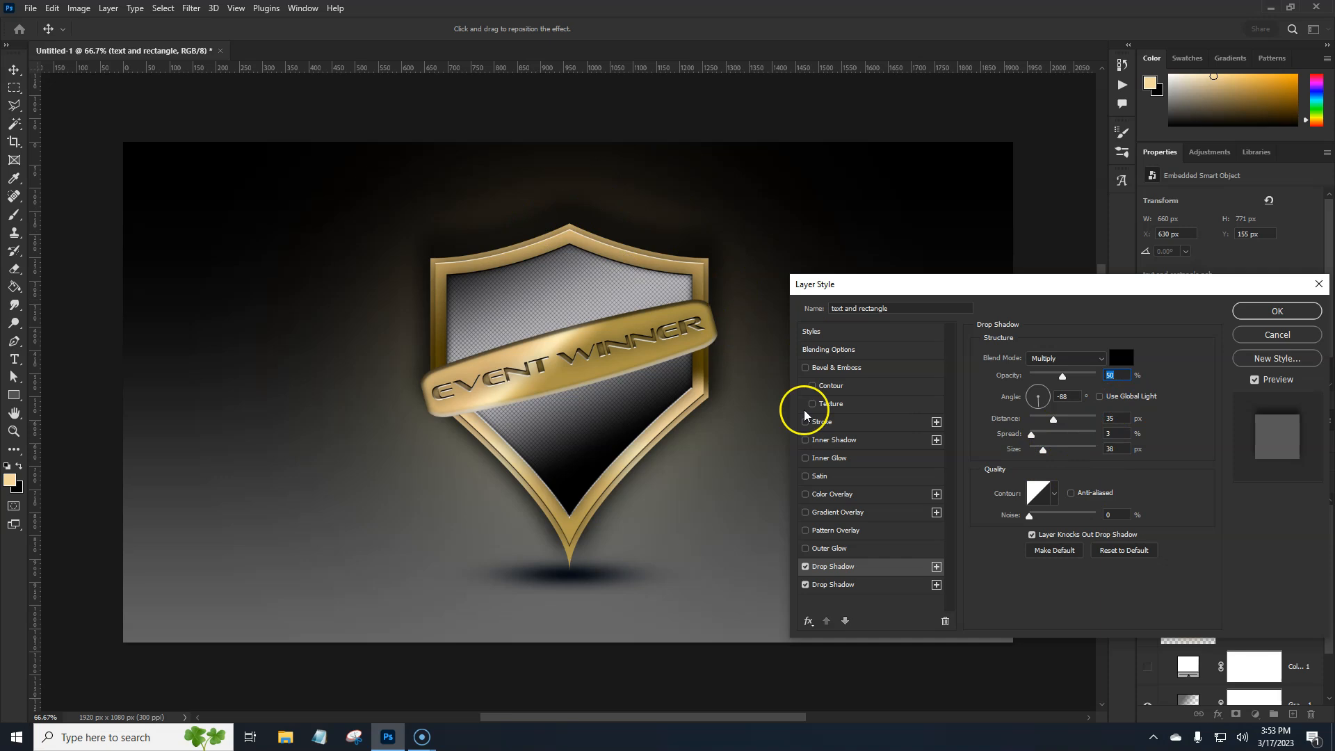
click(805, 567)
click(805, 567)
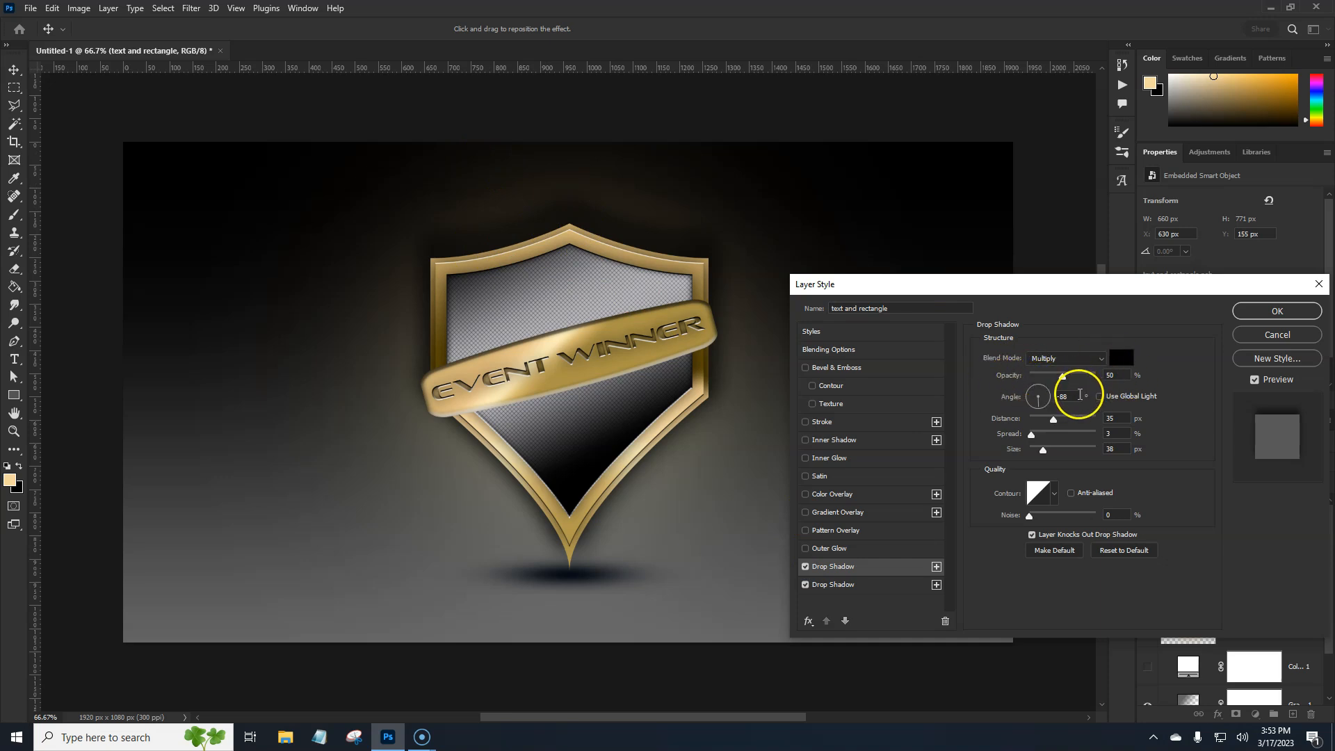
click(1276, 308)
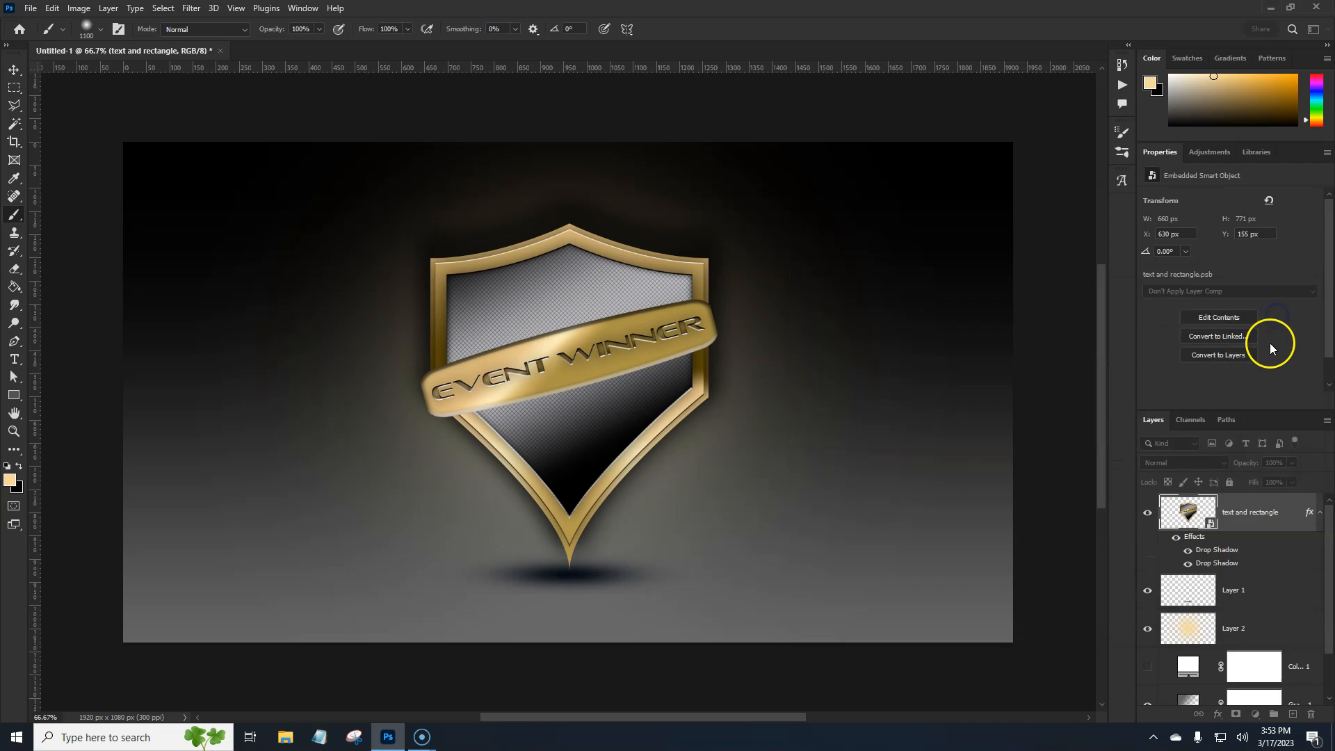
Convert the emblem's drop shadow effects into separate layers and compare the image with the upper shadow layer hidden
right_click(1234, 567)
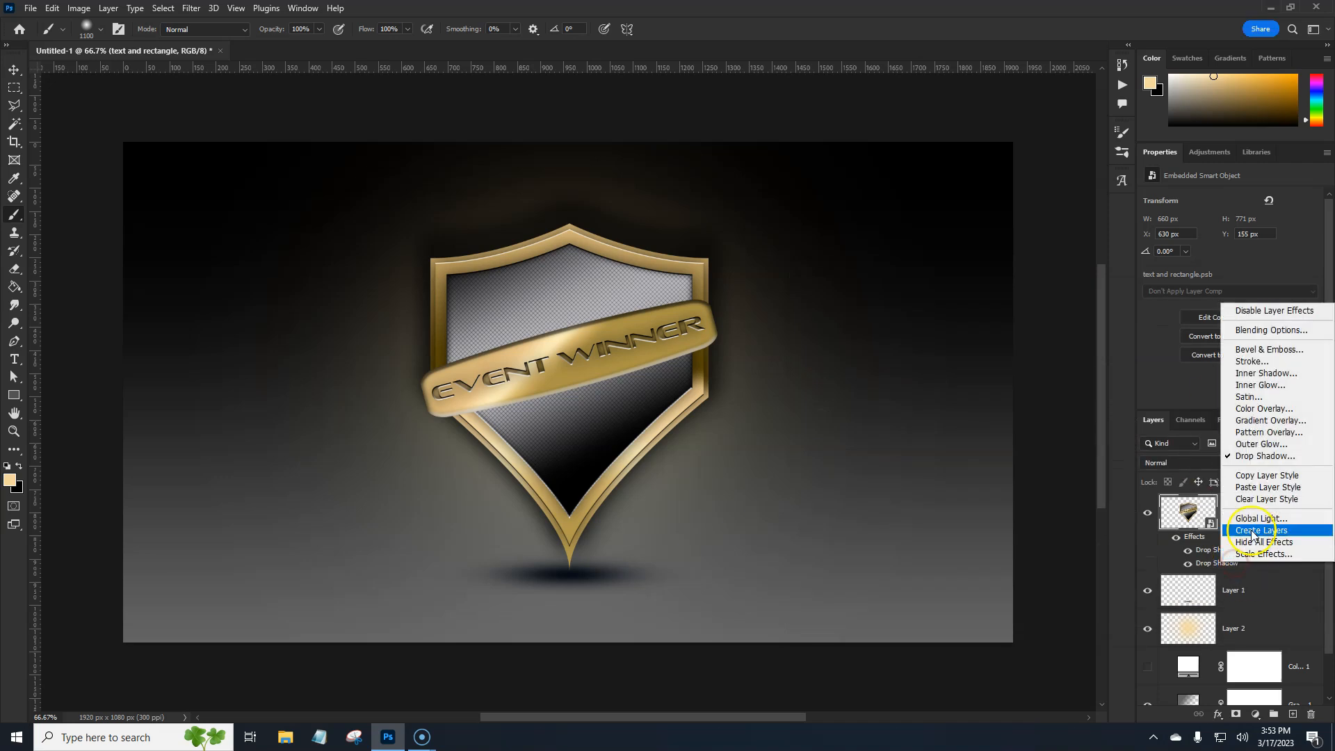
click(1235, 530)
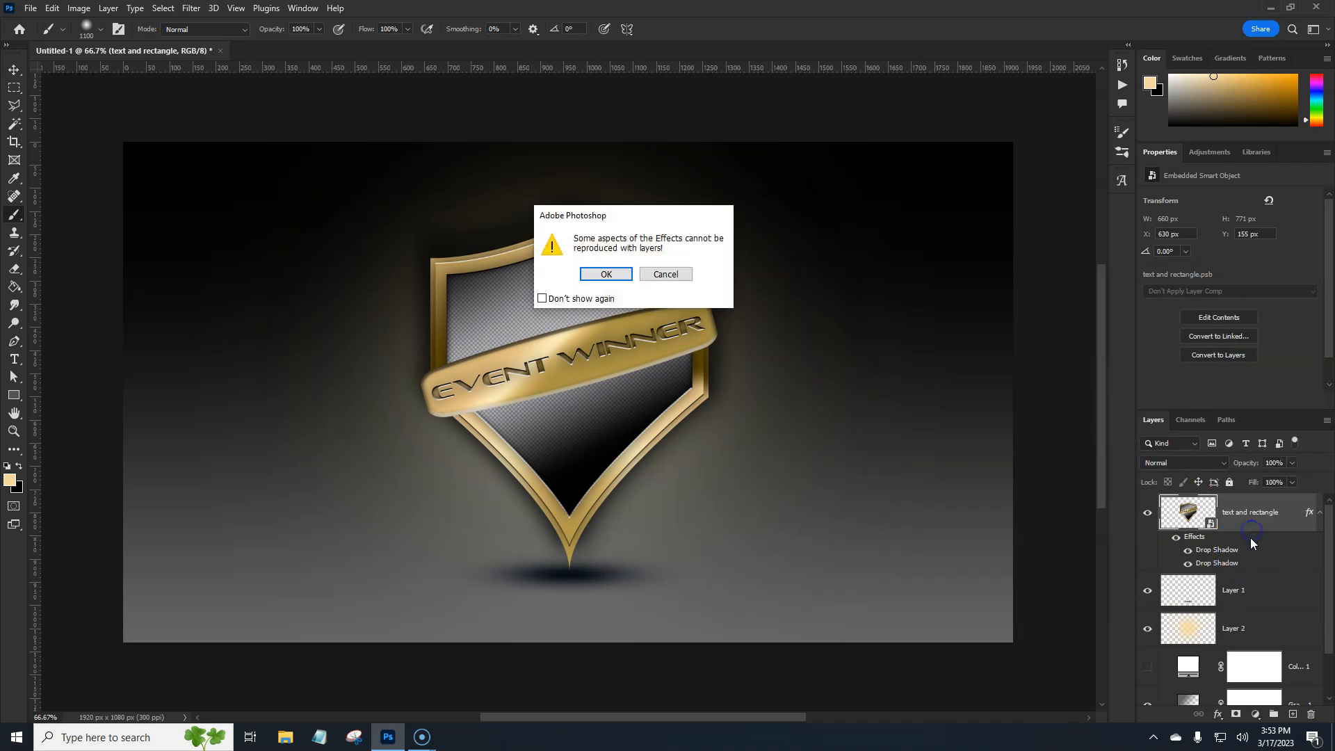
click(602, 273)
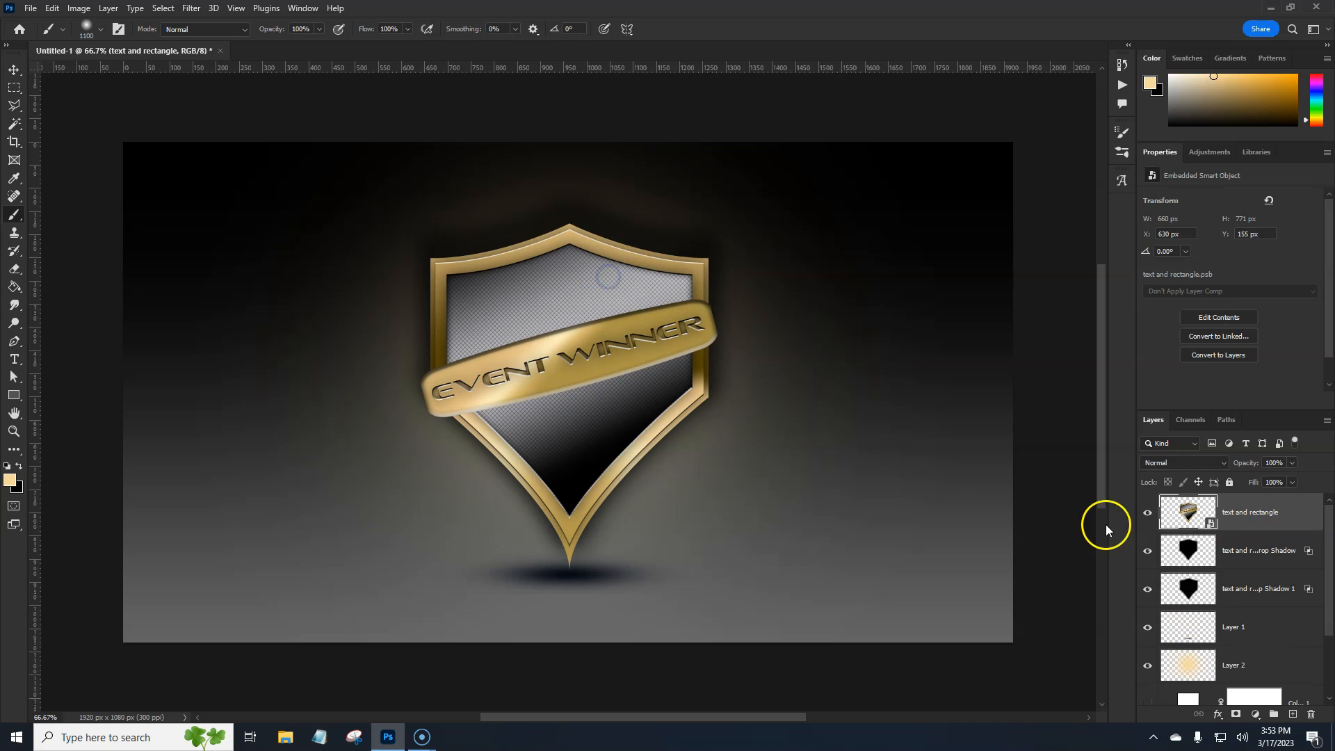
click(1147, 553)
click(1147, 554)
Mask out the upper part of the first shadow layer with a 250 px soft black brush and copy the mask to Drop Shadow 1
click(1244, 550)
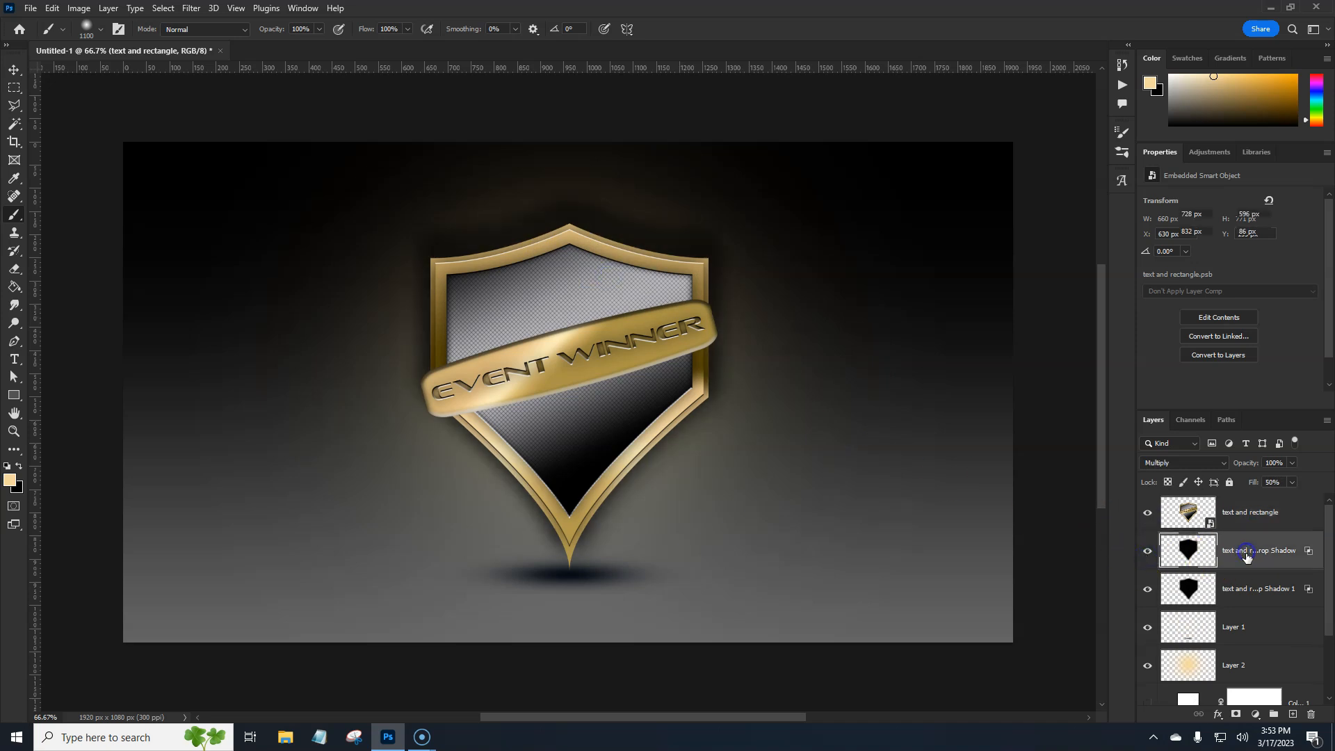
click(1236, 716)
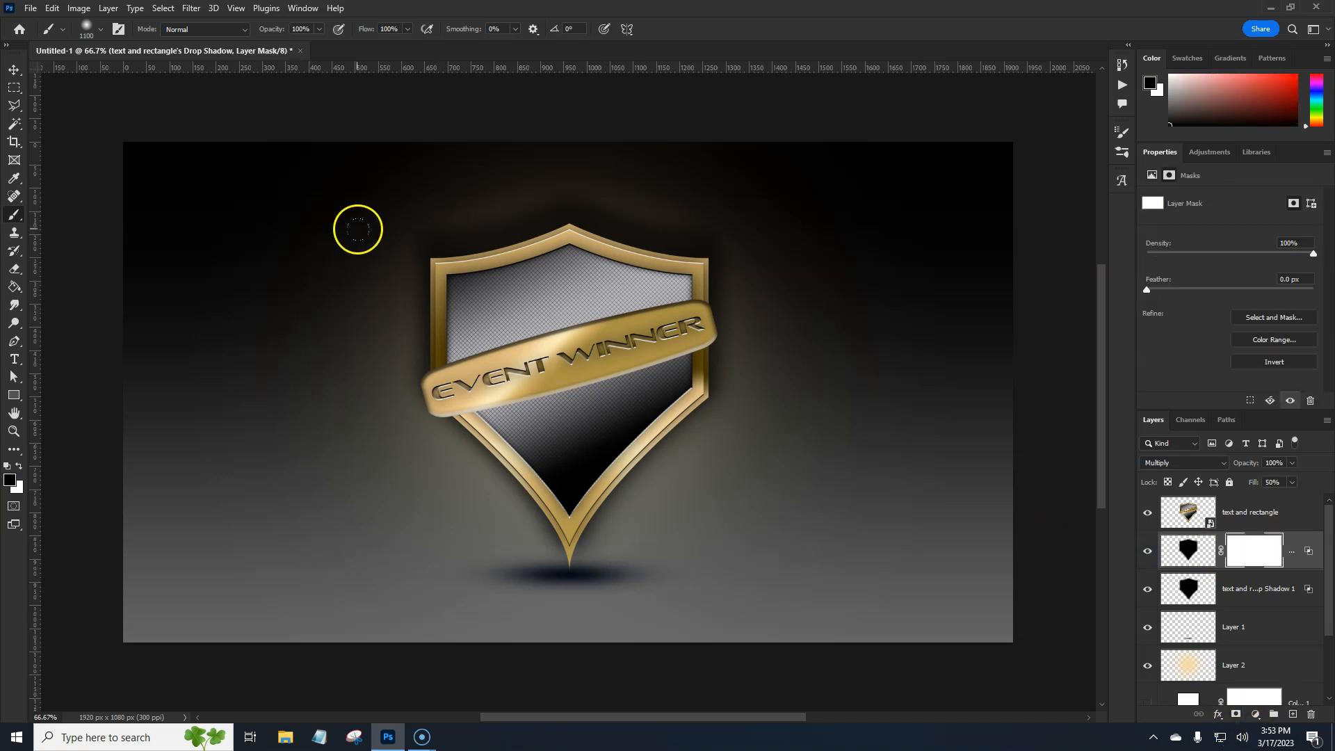
key(bracketleft)
key(bracketleft)
key(bracketleft)
key(bracketleft)
key(bracketleft)
key(bracketleft)
key(bracketleft)
key(bracketleft)
key(bracketleft)
mouse_move(414, 233)
mouse_down()
mouse_move(662, 216)
mouse_move(421, 253)
mouse_move(598, 238)
mouse_move(574, 249)
mouse_move(657, 245)
mouse_move(677, 273)
mouse_up()
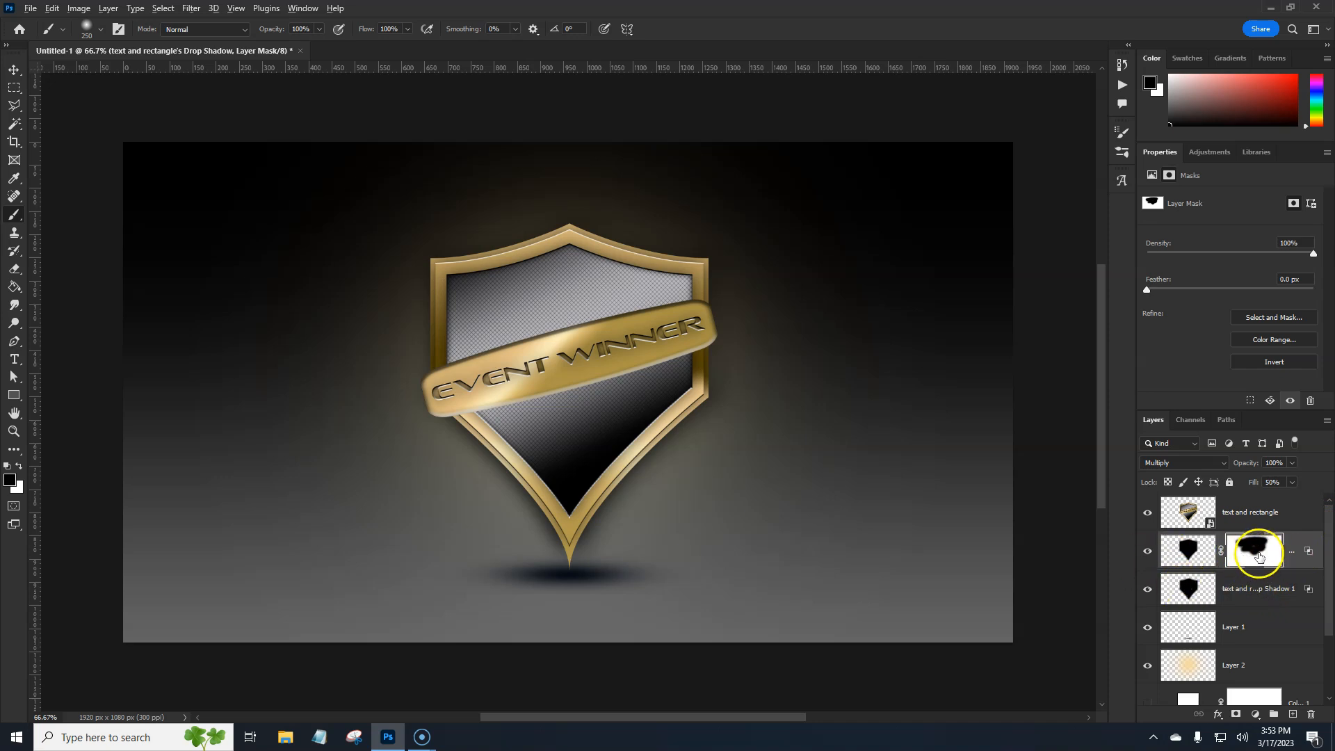
drag(1268, 556, 1265, 583)
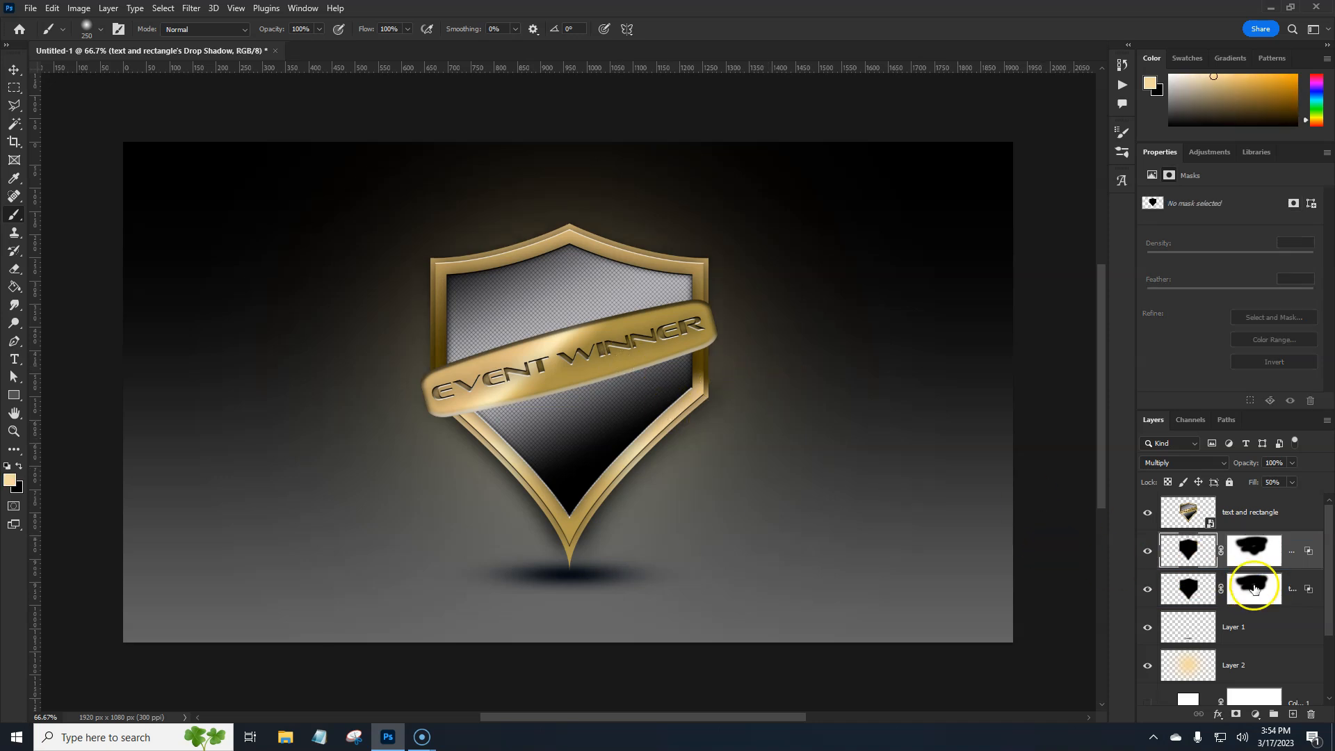
click(1266, 591)
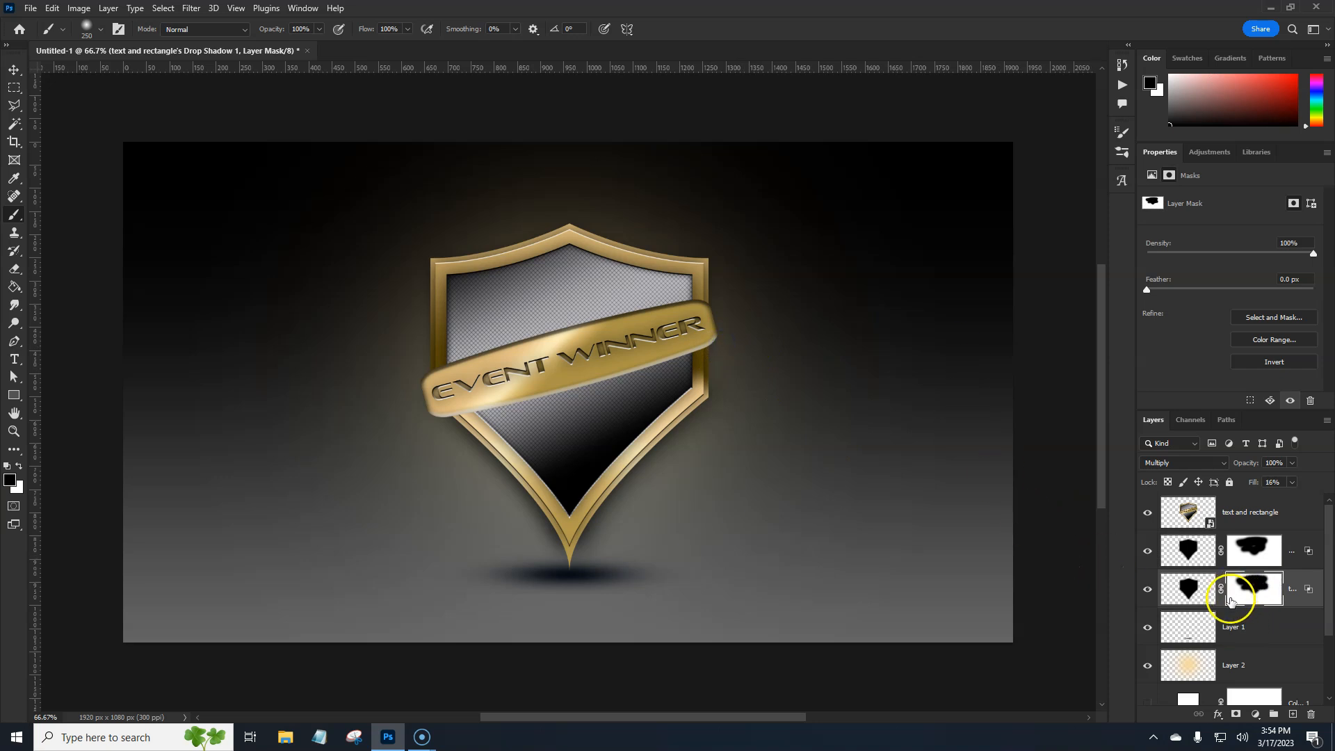
Check the gradient fill's effect on the background by hiding and showing it, and select that layer
drag(1331, 602, 1332, 668)
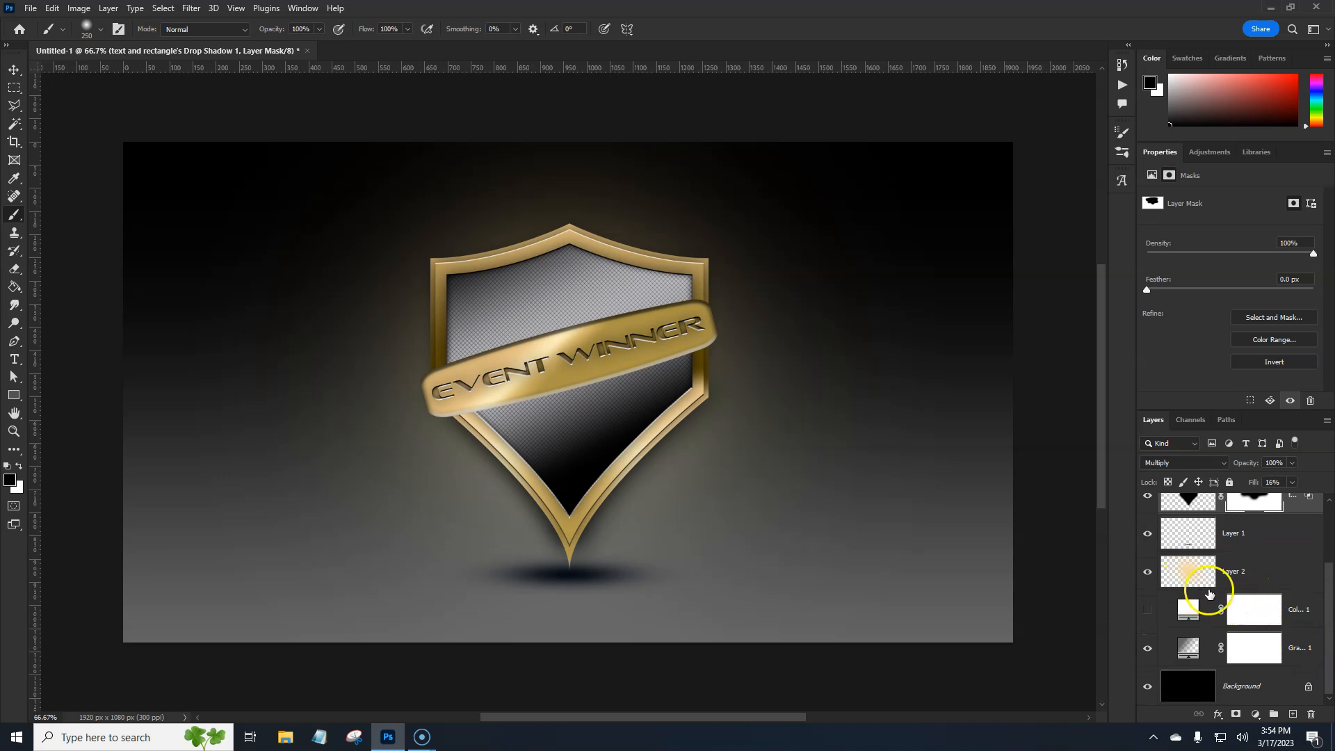
click(1244, 570)
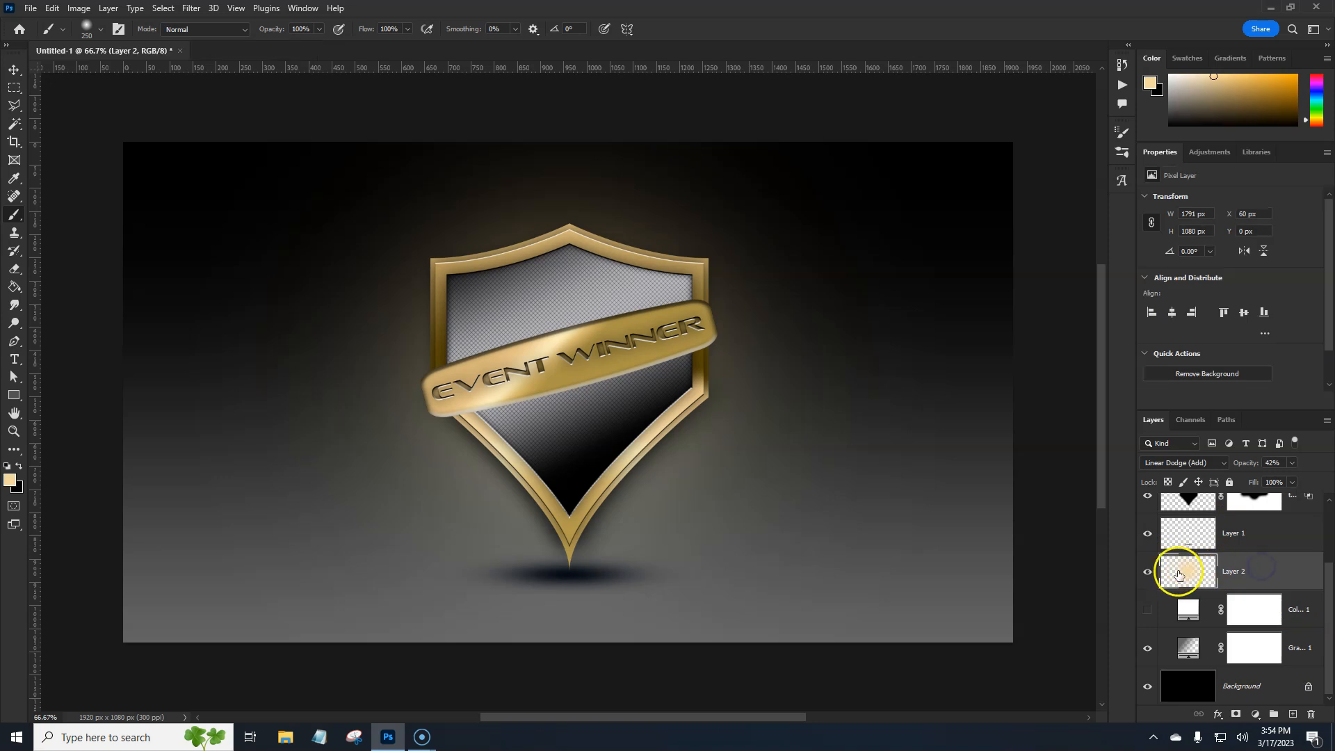
click(1147, 650)
click(1147, 650)
click(1294, 645)
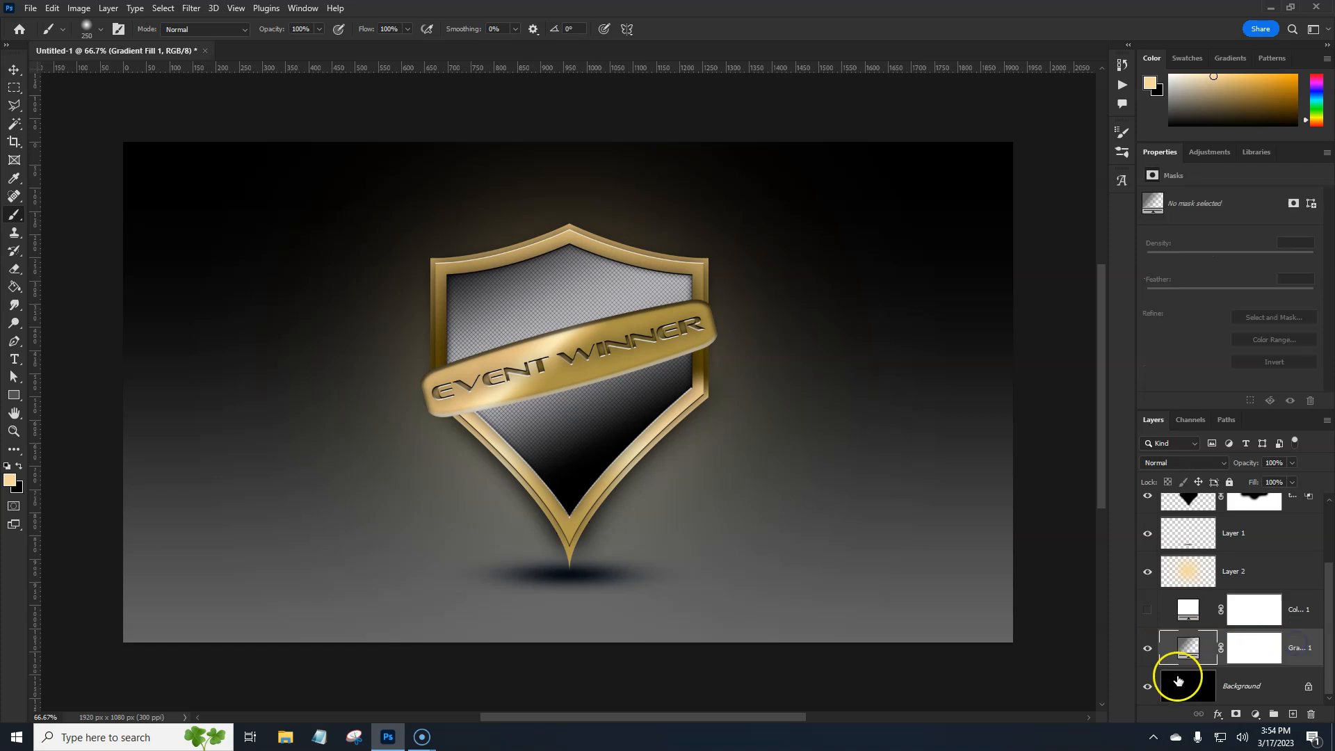
Add a pattern fill layer above the gradient fill using the Gray Granite legacy pattern
click(1292, 716)
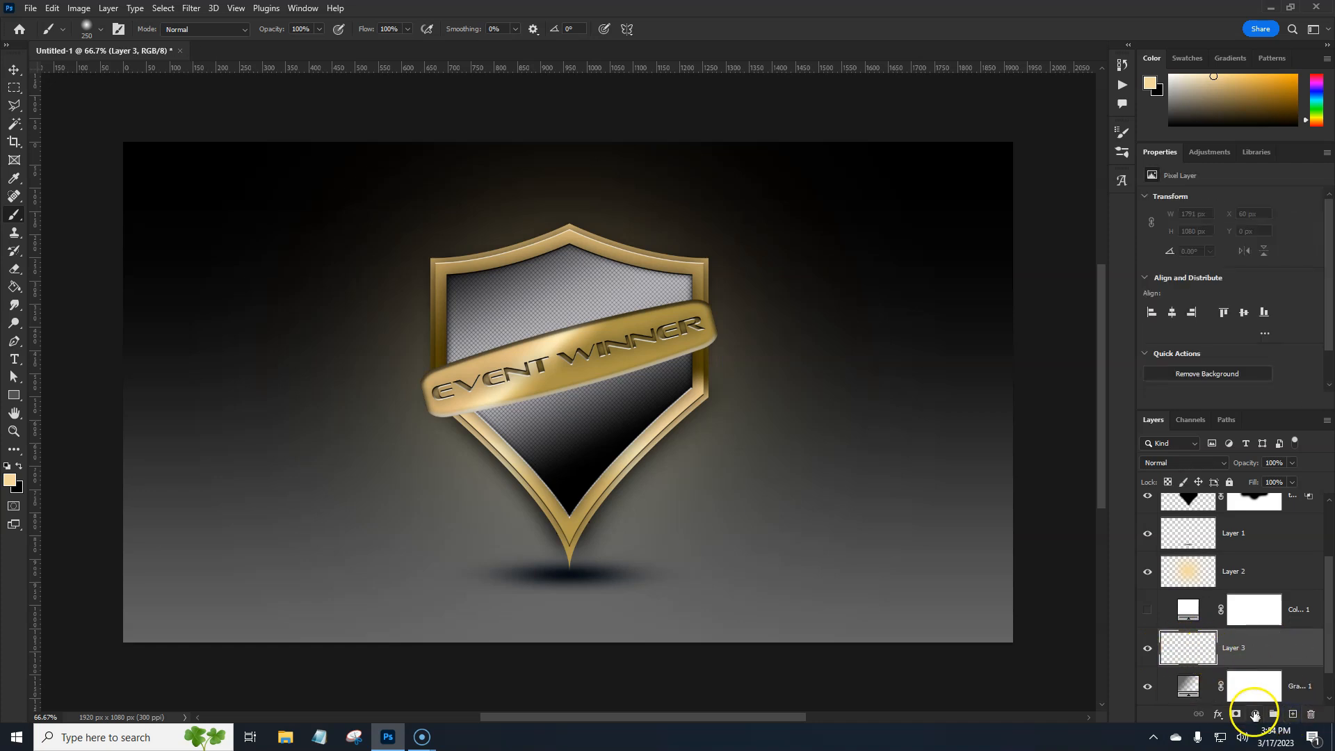
drag(1295, 655, 1310, 715)
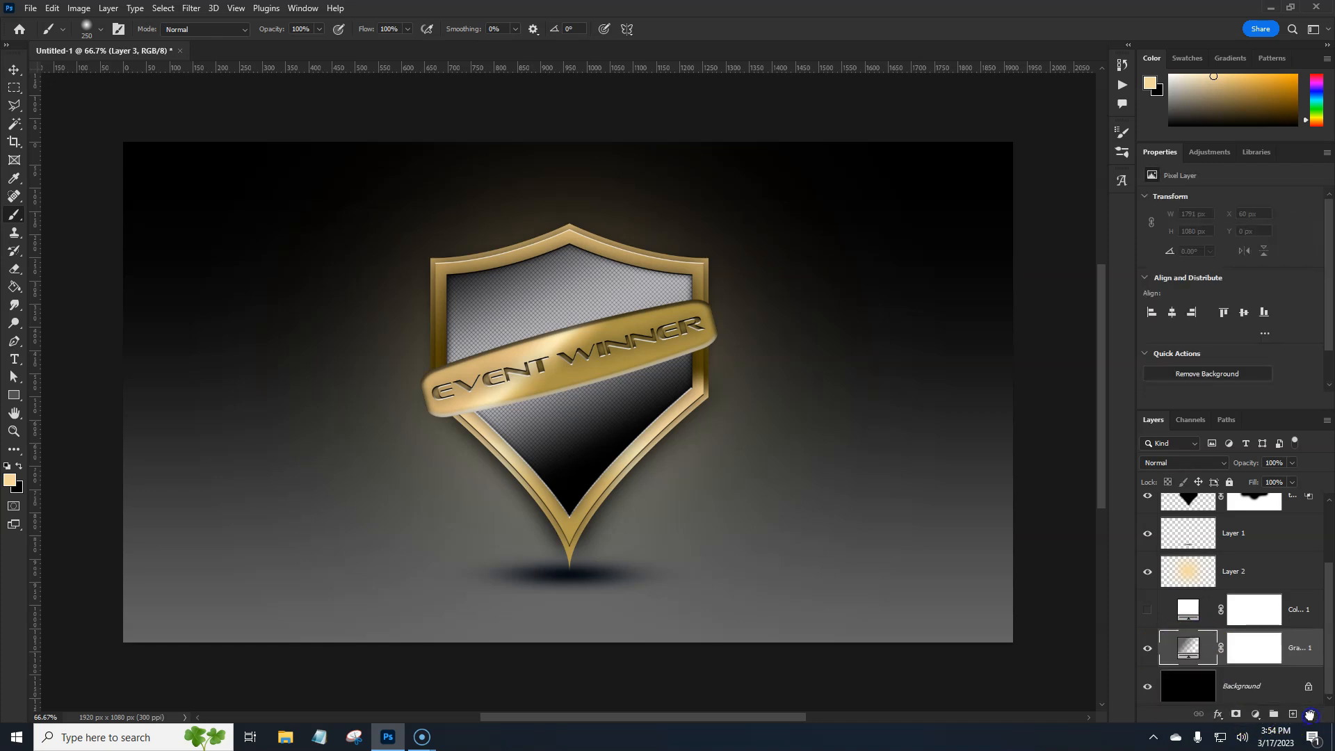
click(1255, 714)
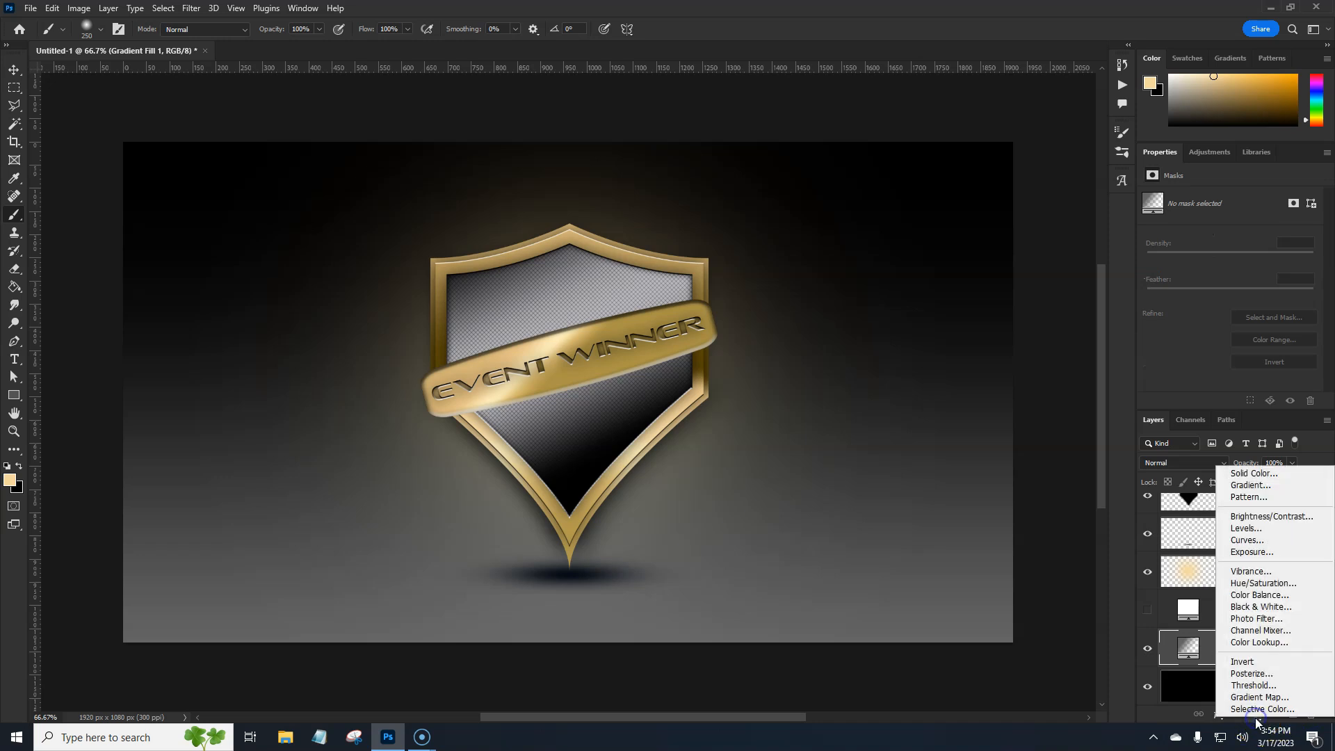
click(1246, 496)
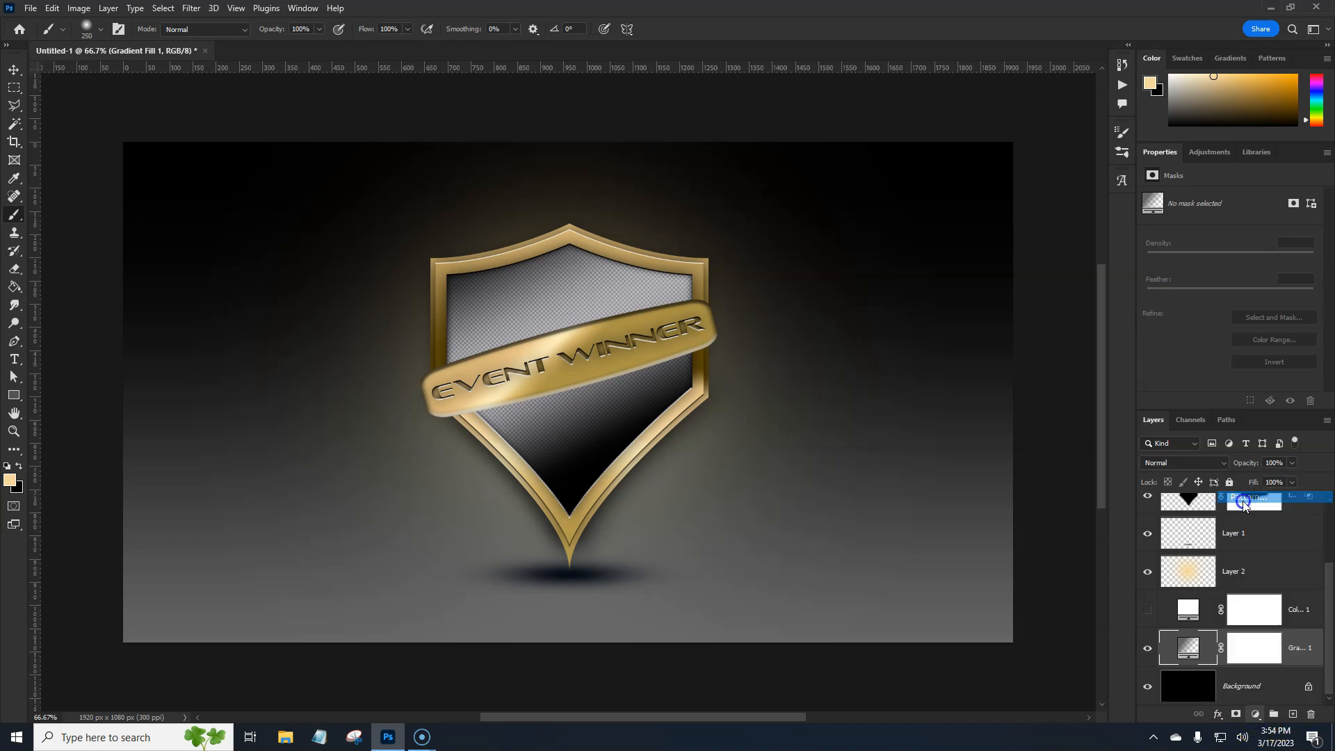
click(1028, 325)
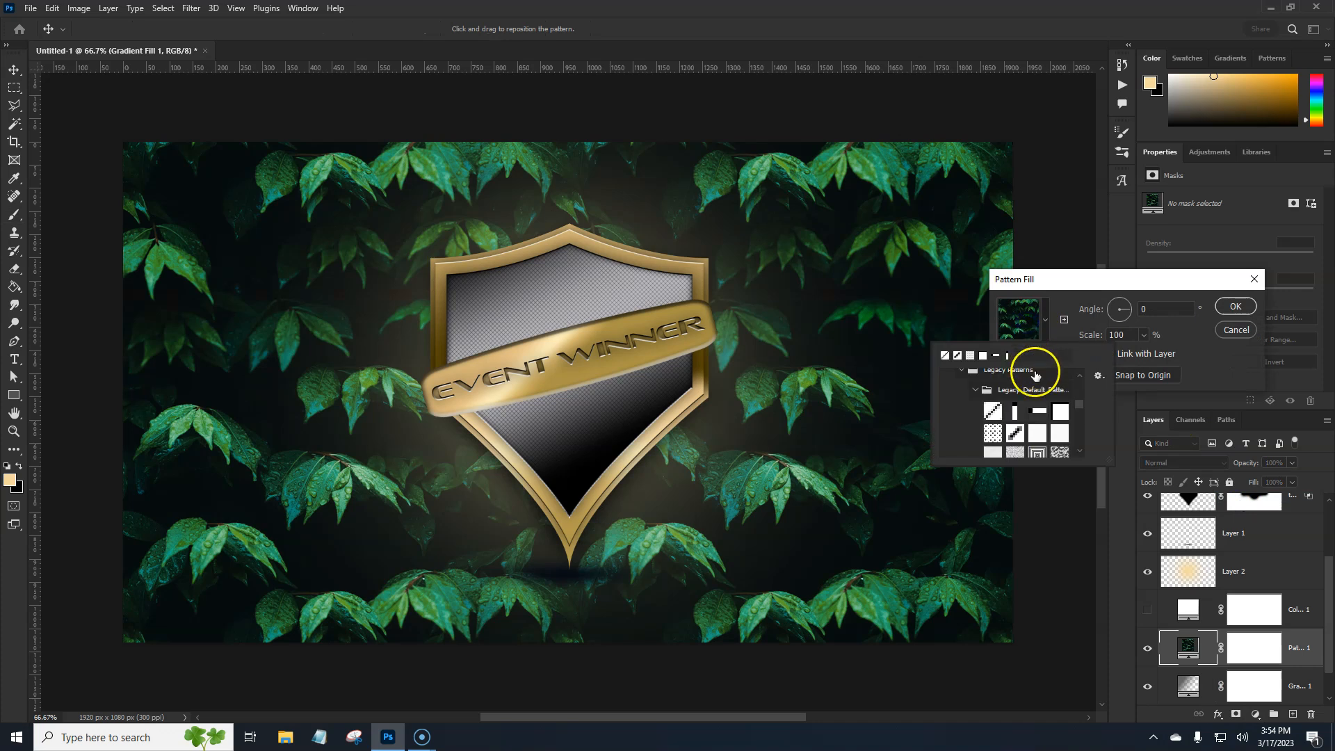
click(994, 411)
click(1015, 435)
drag(1079, 405, 1079, 414)
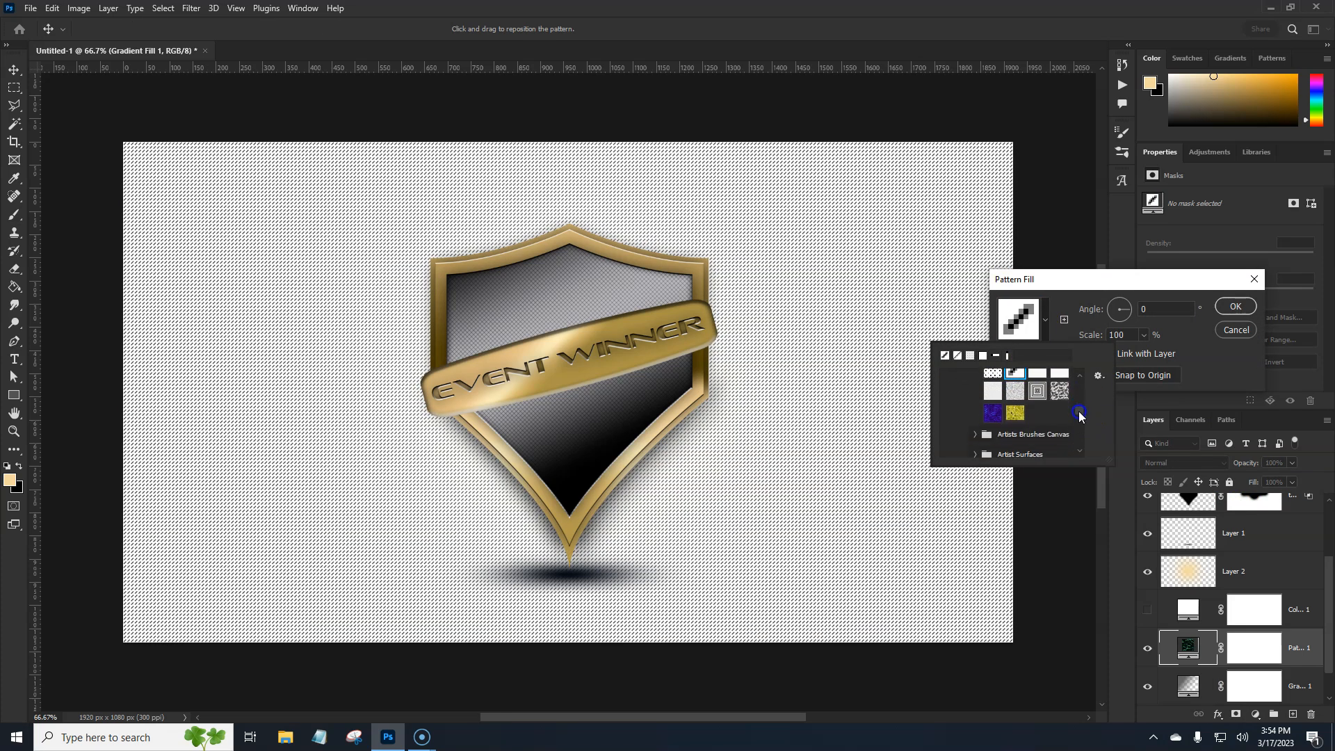
click(994, 390)
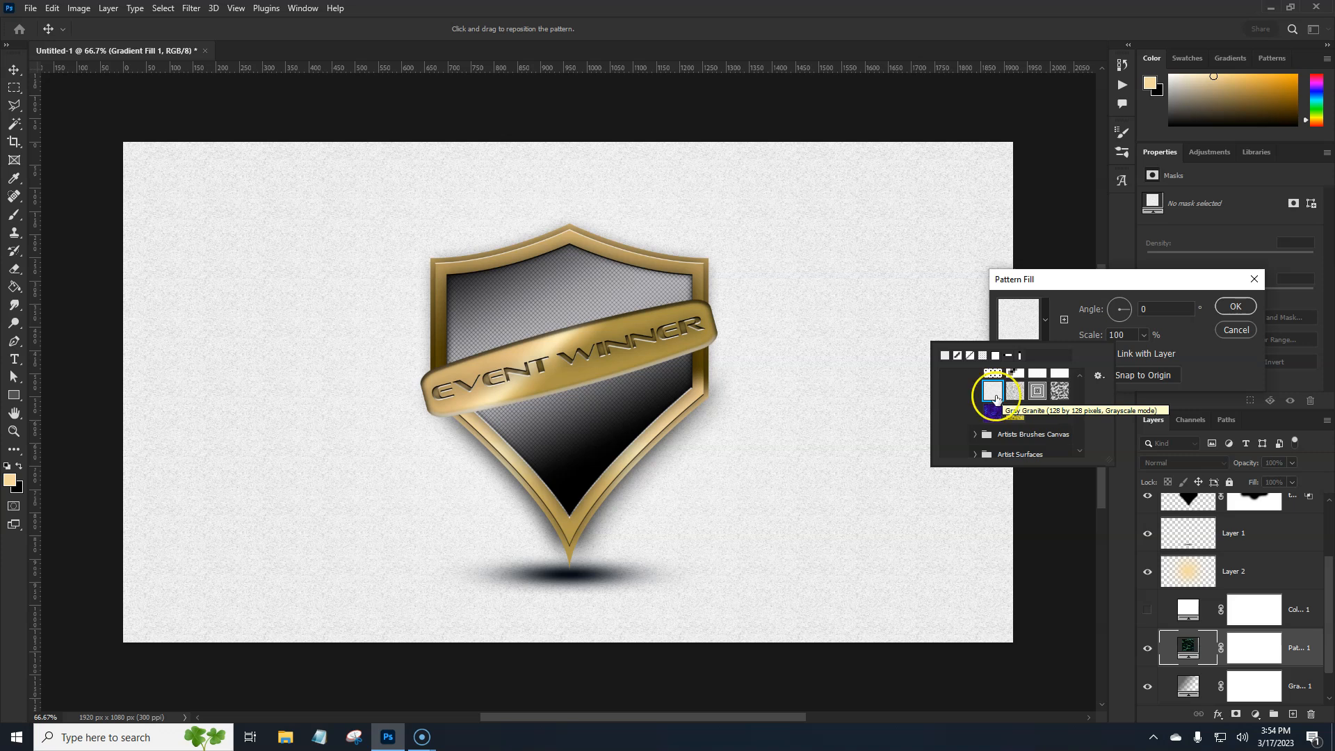
click(1233, 307)
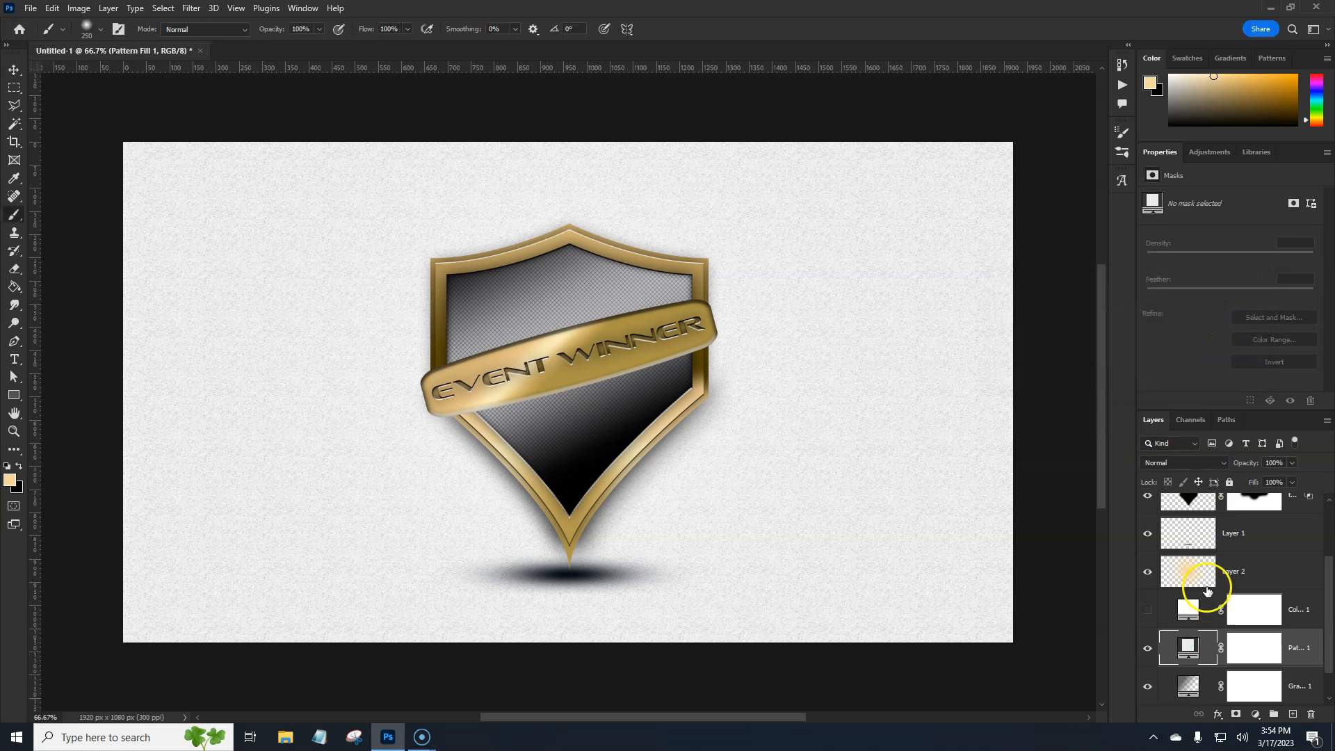
Rasterize the pattern fill layer and set its blend mode to Hard Light
right_click(1295, 660)
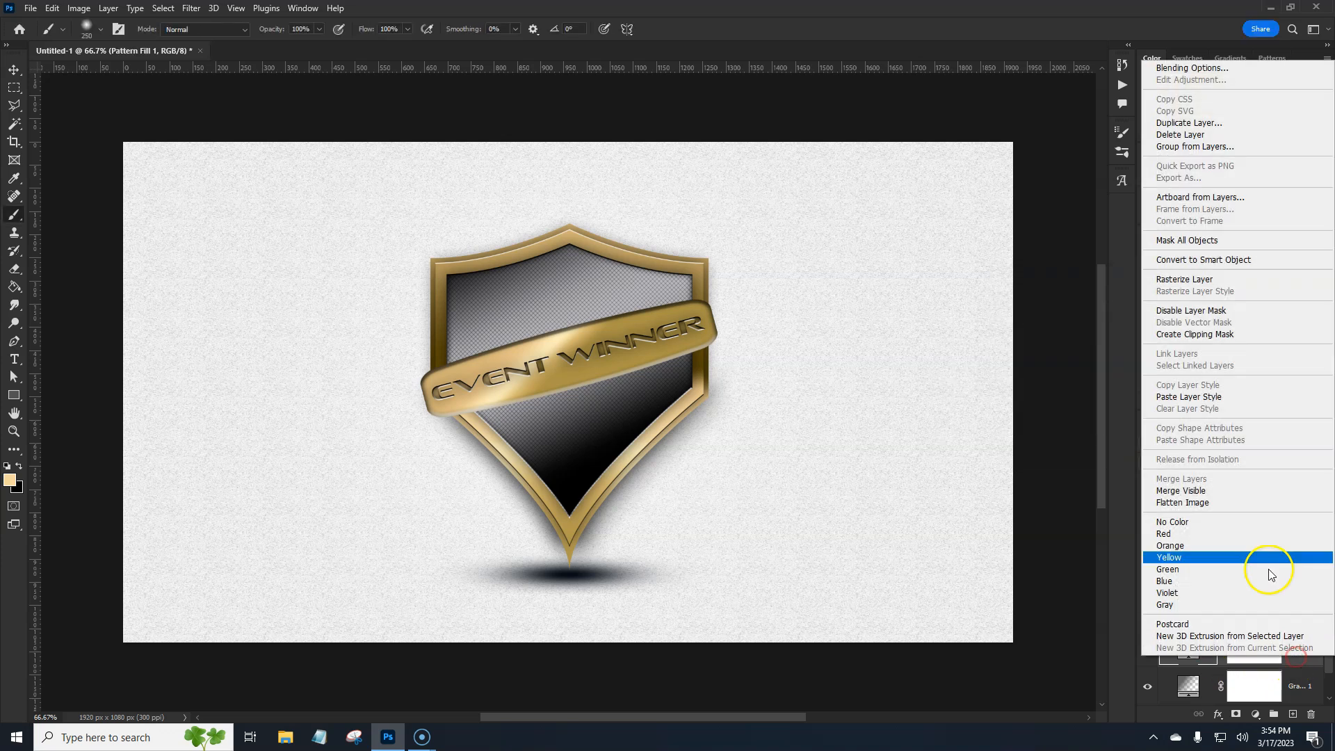
click(1194, 281)
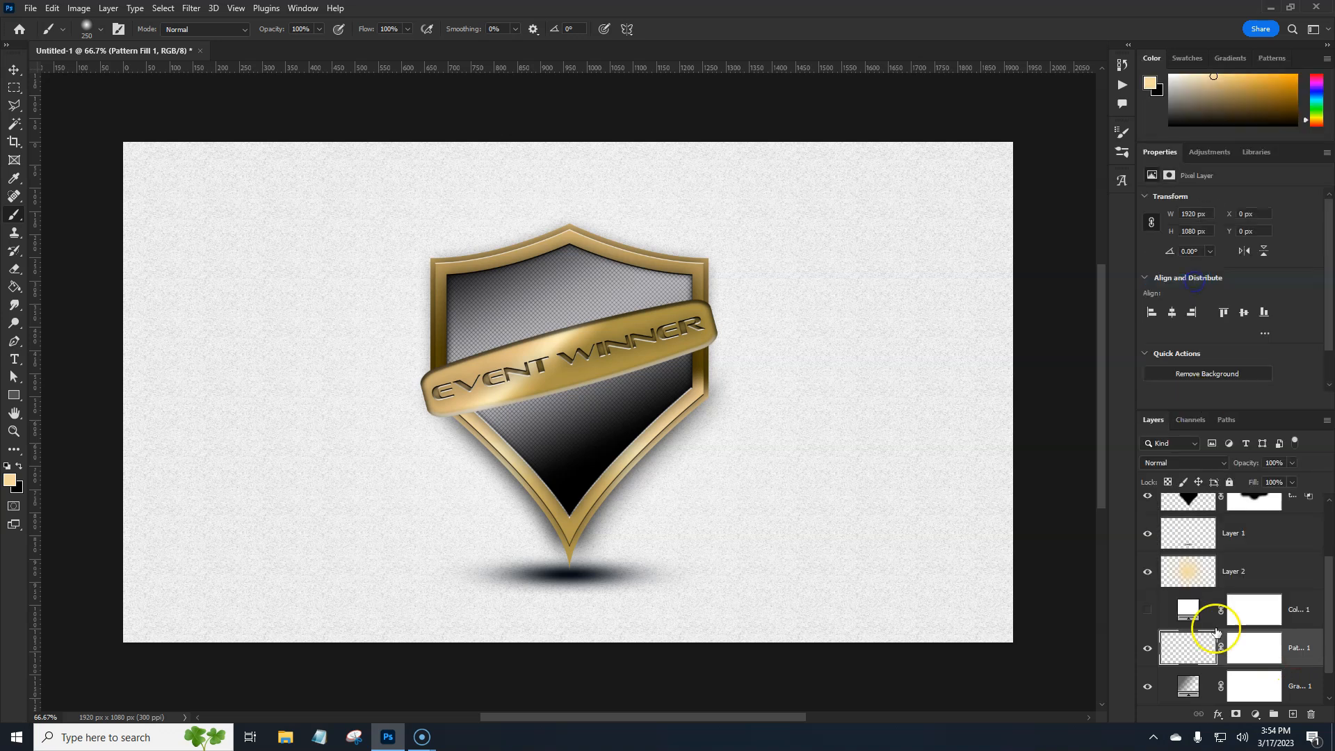
click(1216, 462)
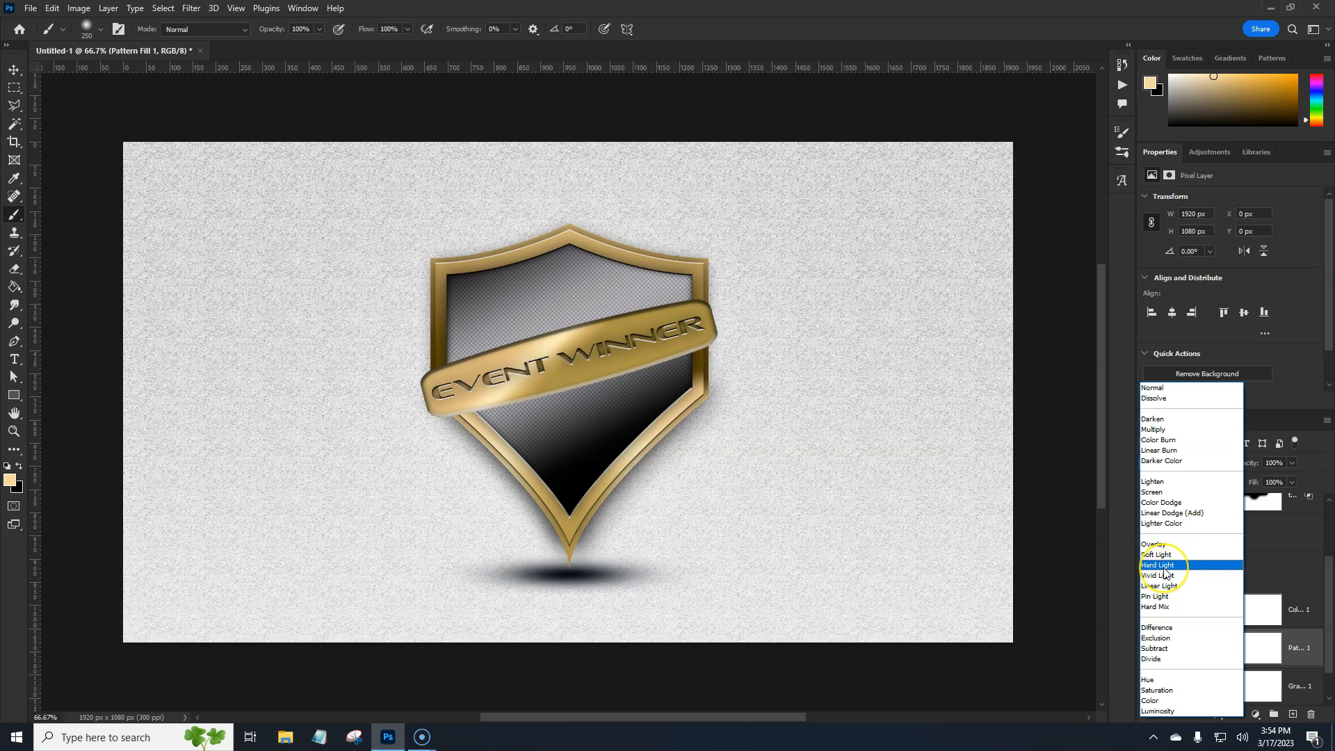
click(1165, 571)
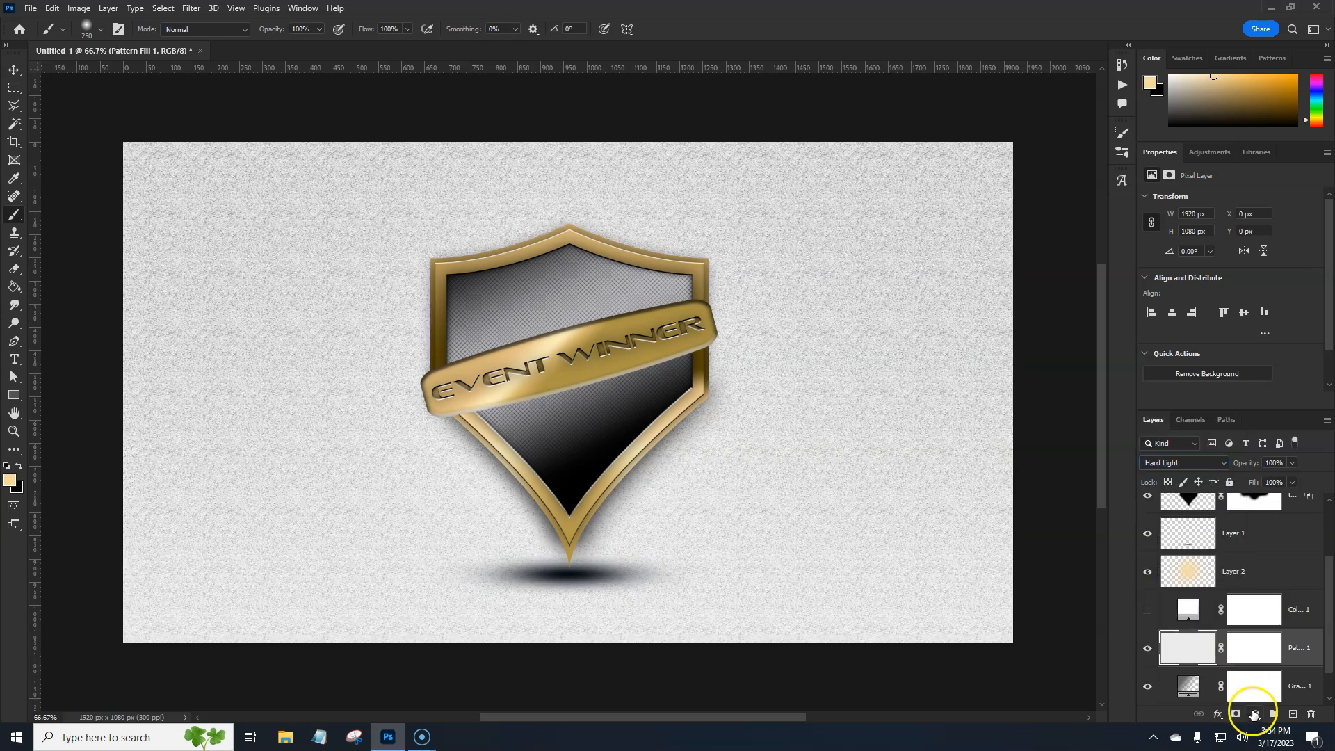
Clip a Levels adjustment to the pattern layer with inputs 216, 0.41 and 251 and output white about 157, and set the pattern's opacity to 57%
click(1254, 714)
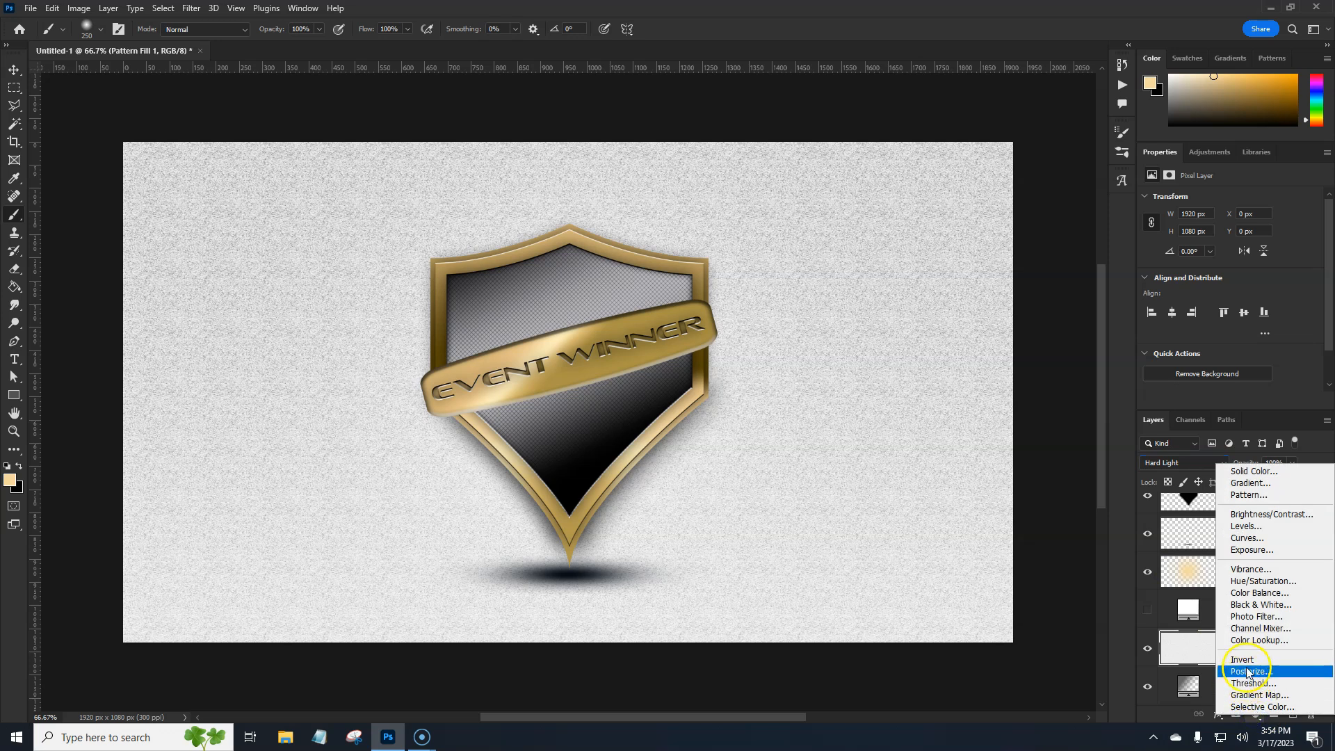
click(1245, 526)
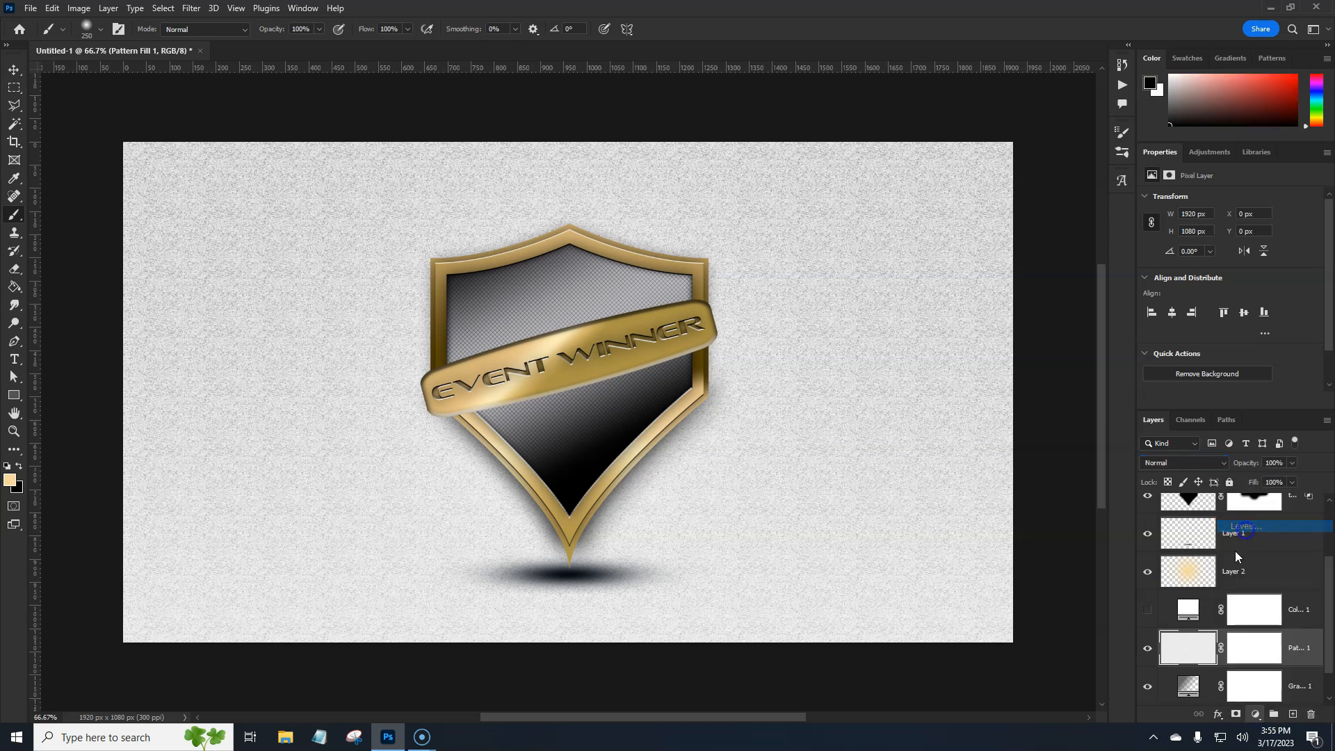
click(1231, 401)
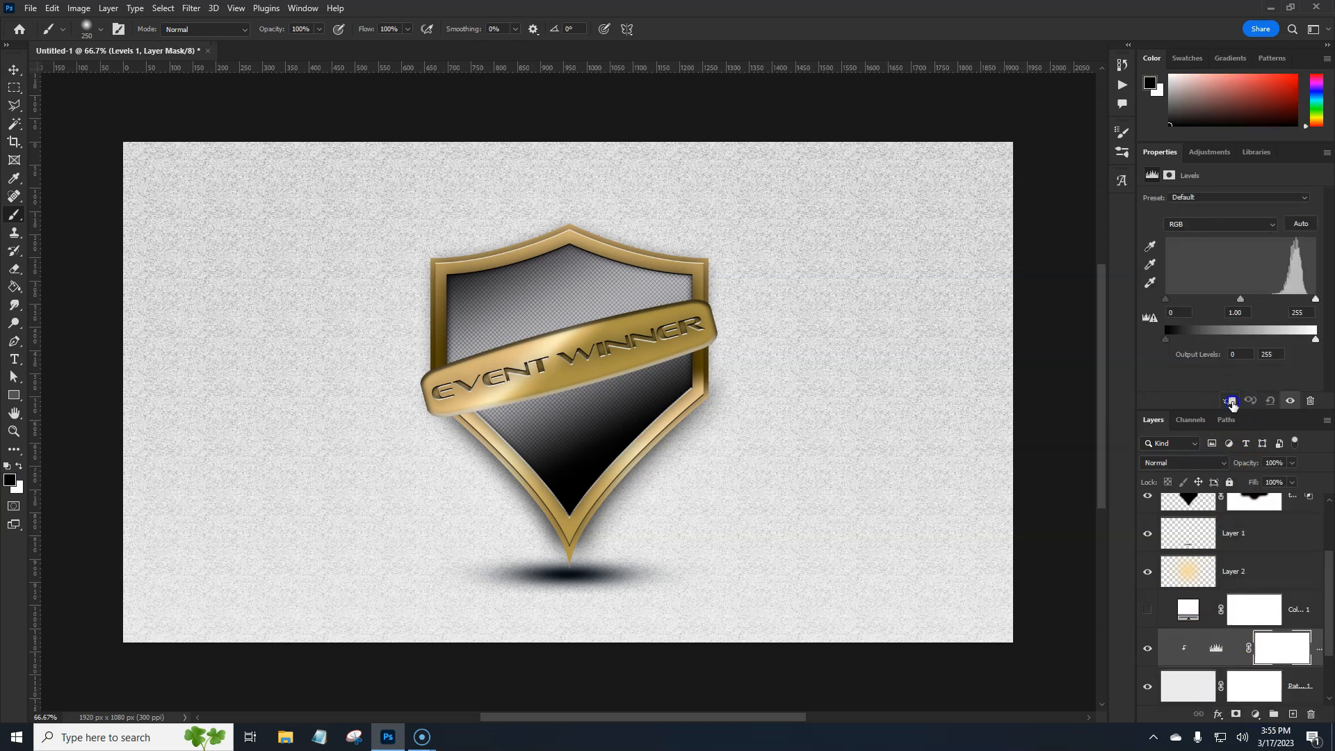
drag(1246, 300, 1299, 301)
drag(1166, 299, 1291, 300)
mouse_move(1176, 341)
mouse_down()
mouse_move(1211, 341)
mouse_move(1165, 342)
mouse_up()
click(1313, 342)
drag(1313, 343, 1265, 343)
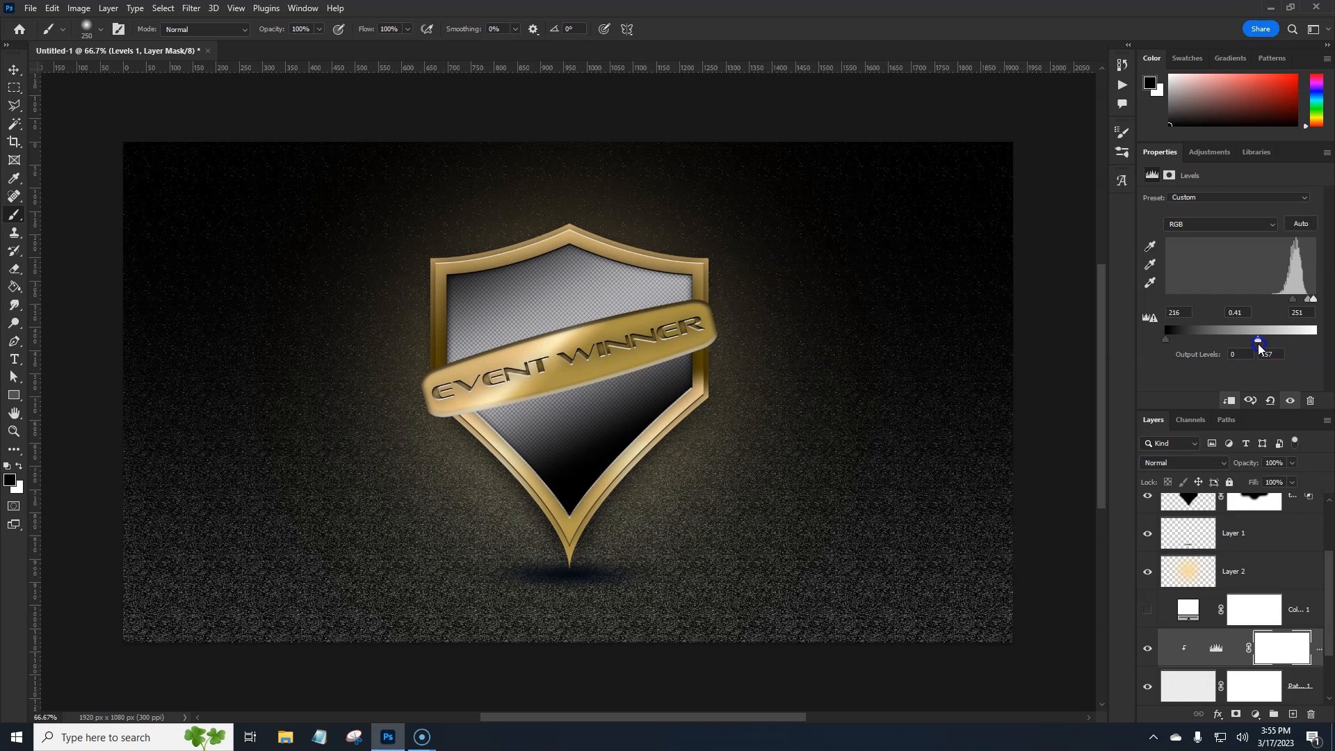
drag(1258, 343, 1256, 343)
click(1188, 692)
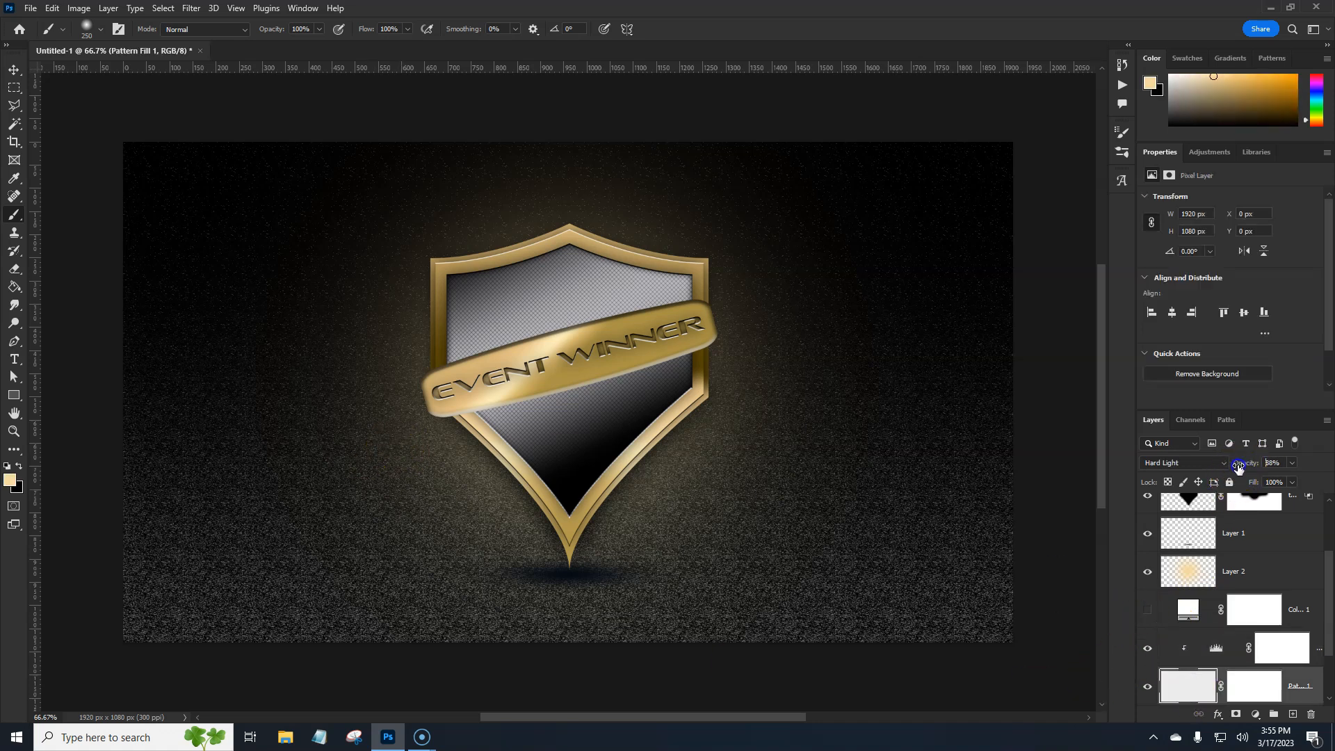
mouse_move(1226, 469)
mouse_down()
mouse_move(1192, 473)
mouse_move(1209, 473)
mouse_up()
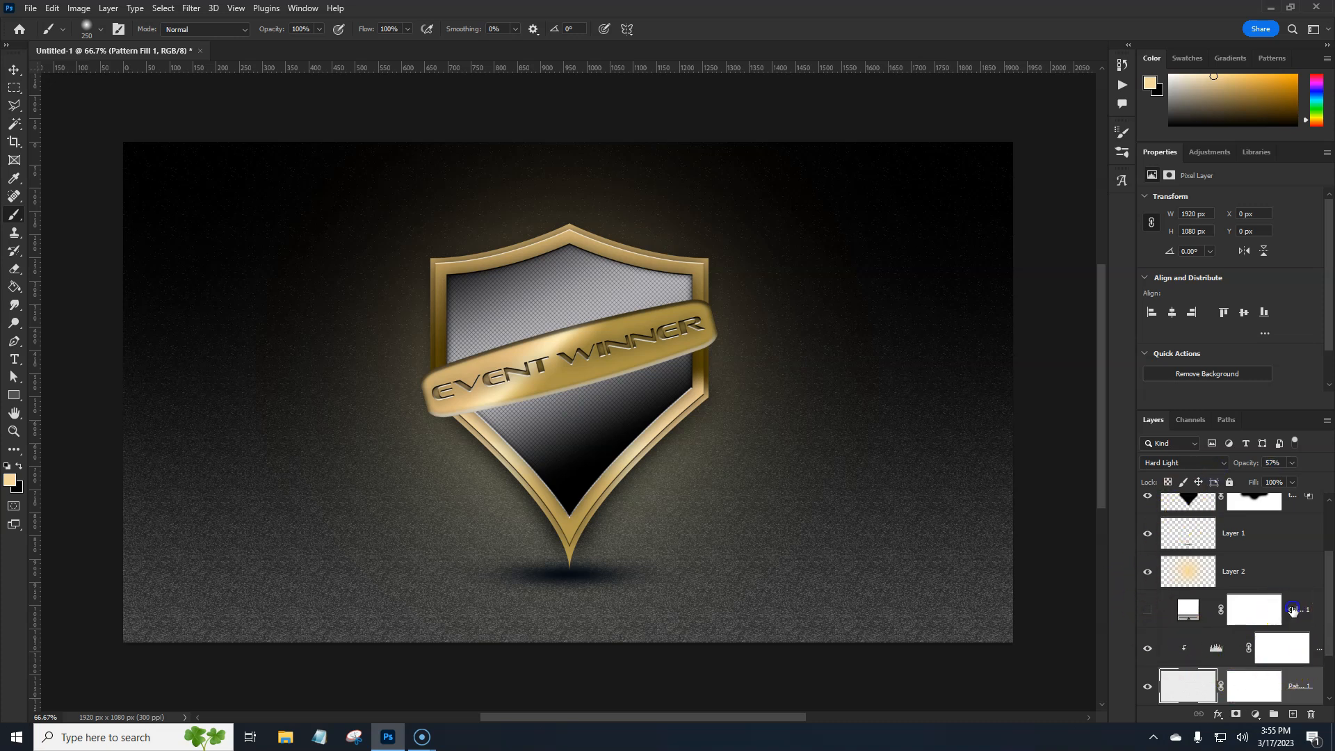
Create a new layer above the hidden color fill and dab one soft white (ffffff) 2200 px brush spot beside the shield's left edge
click(1292, 609)
click(1292, 714)
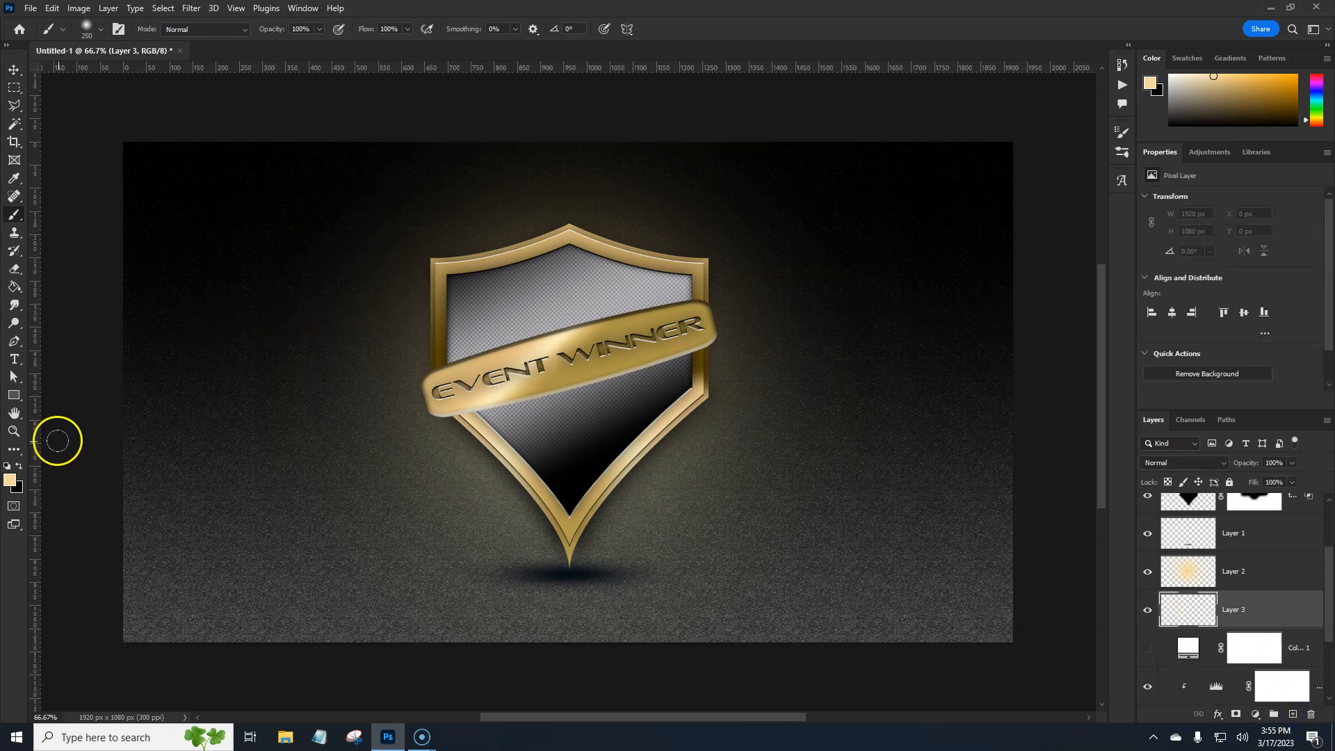
click(8, 481)
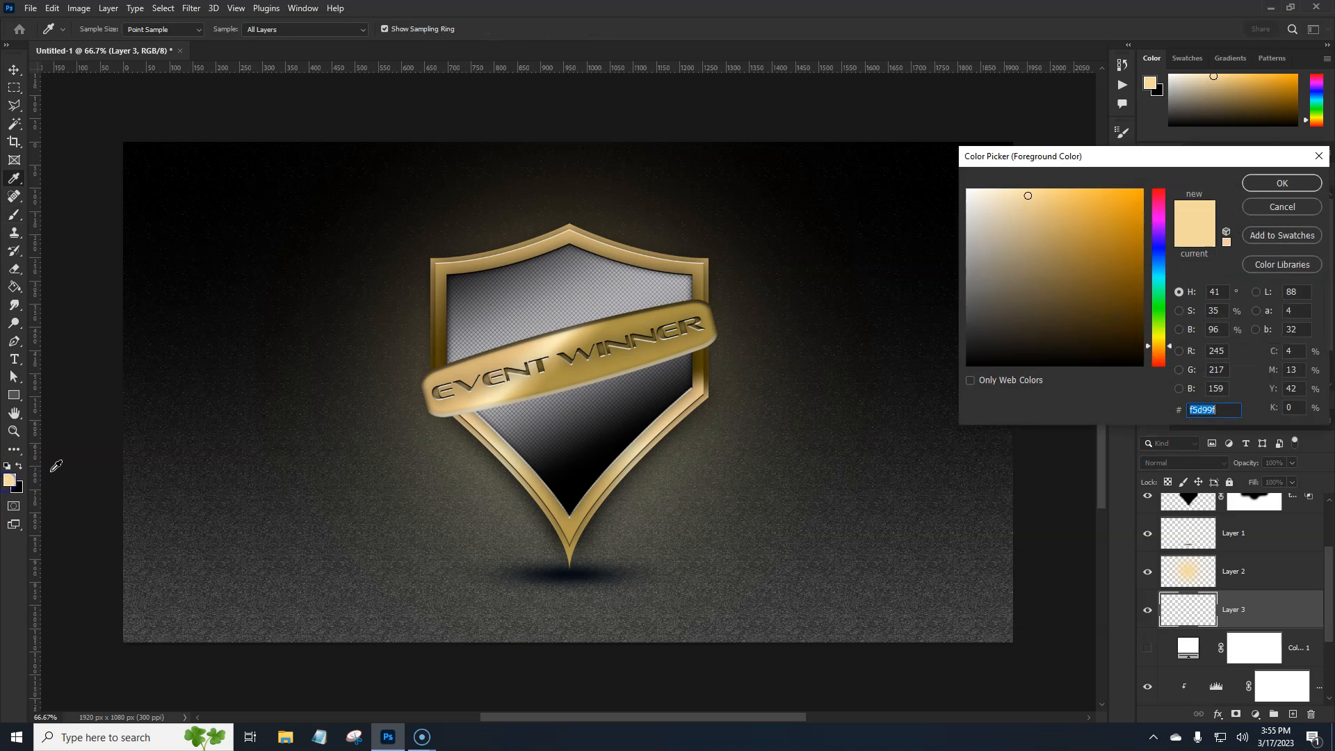
click(968, 190)
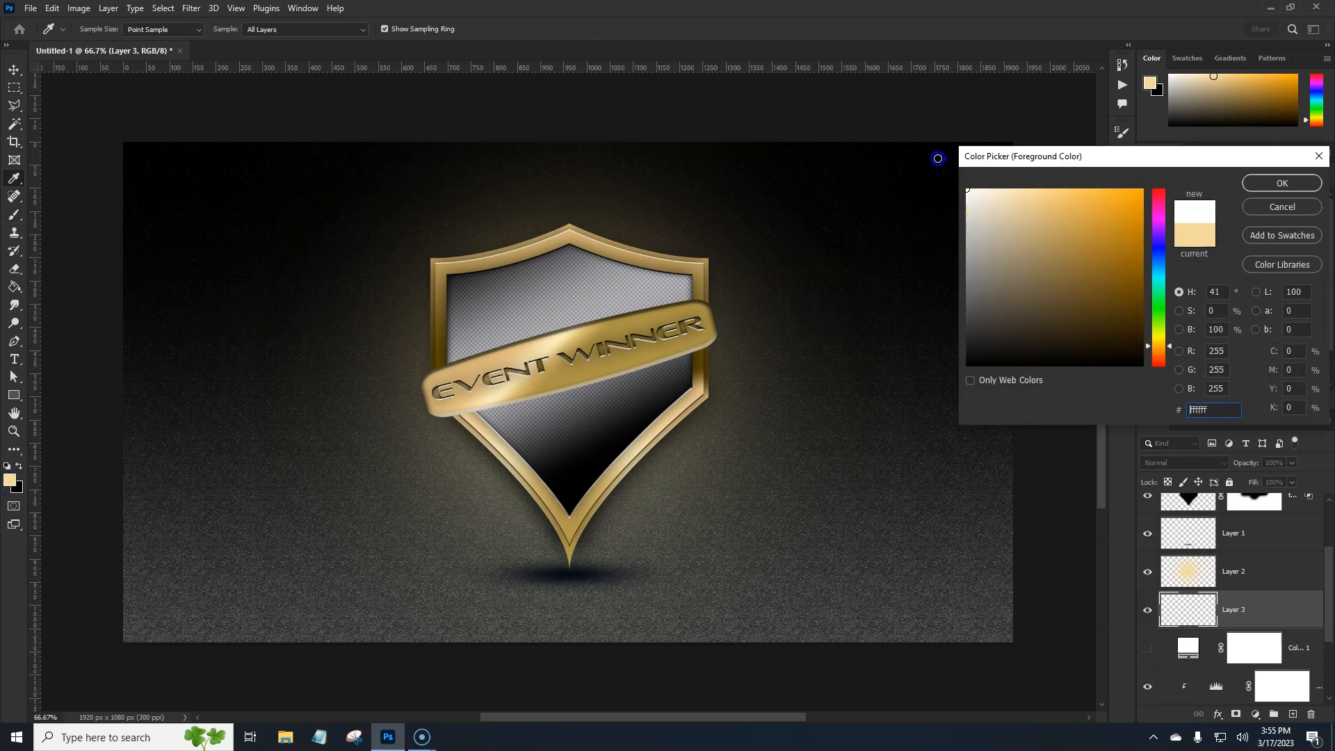
click(1303, 194)
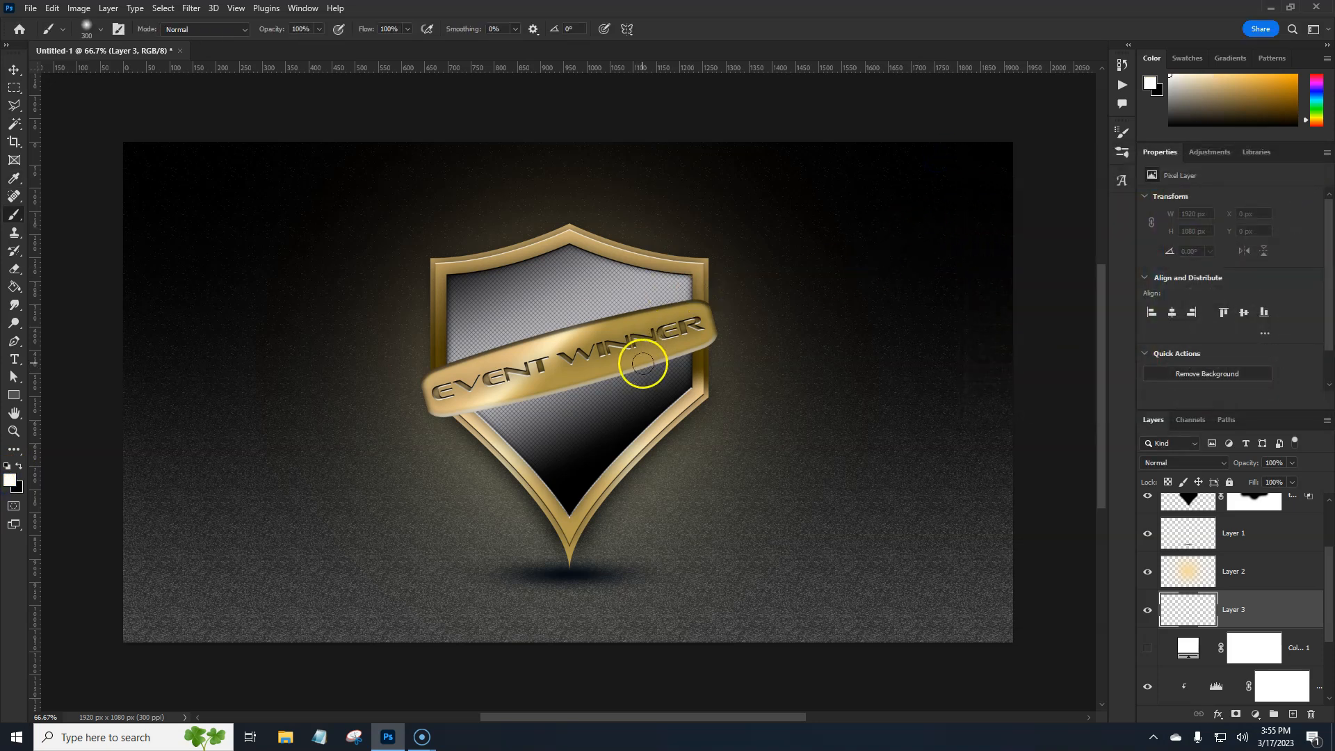
key(bracketright)
key(bracketright)
key(bracketright)
key(bracketright)
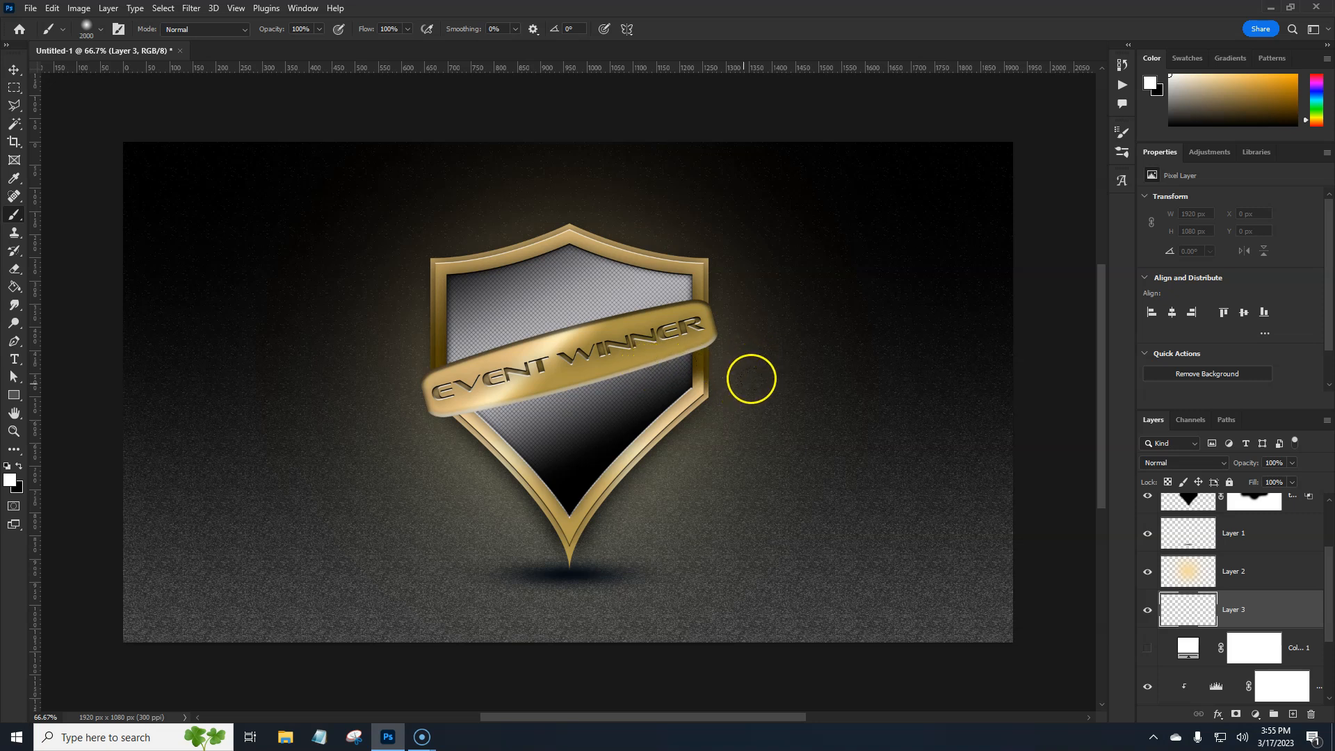
key(bracketright)
click(358, 333)
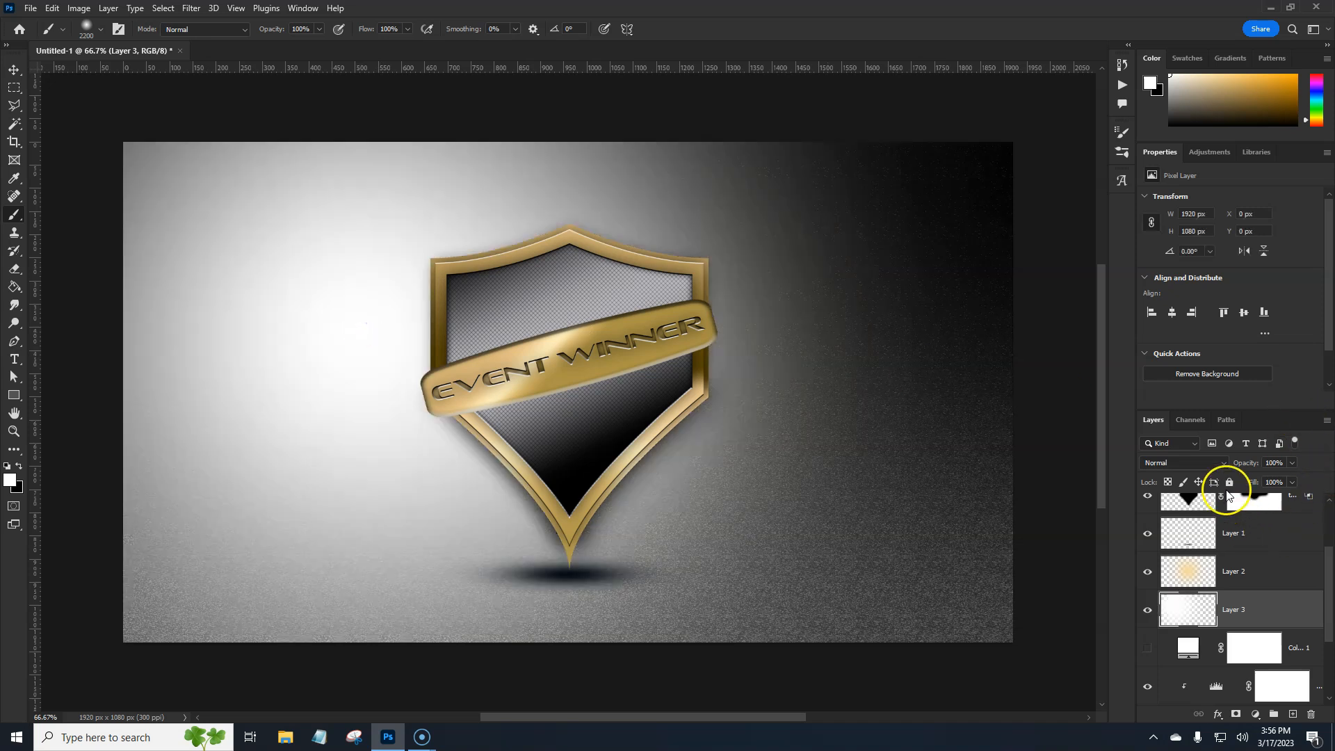
Set the white light layer to Soft Light, compare the image with it hidden, and reduce its opacity to 54%
click(1219, 461)
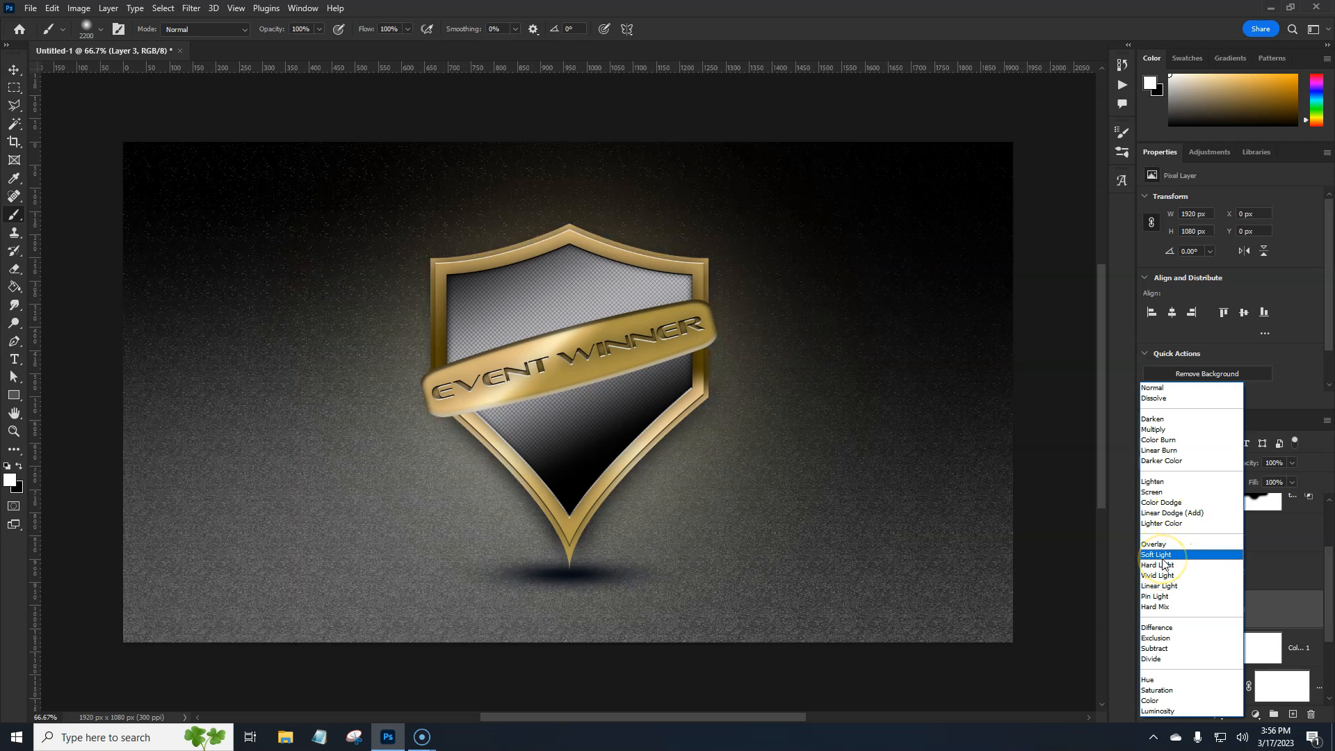
click(1163, 554)
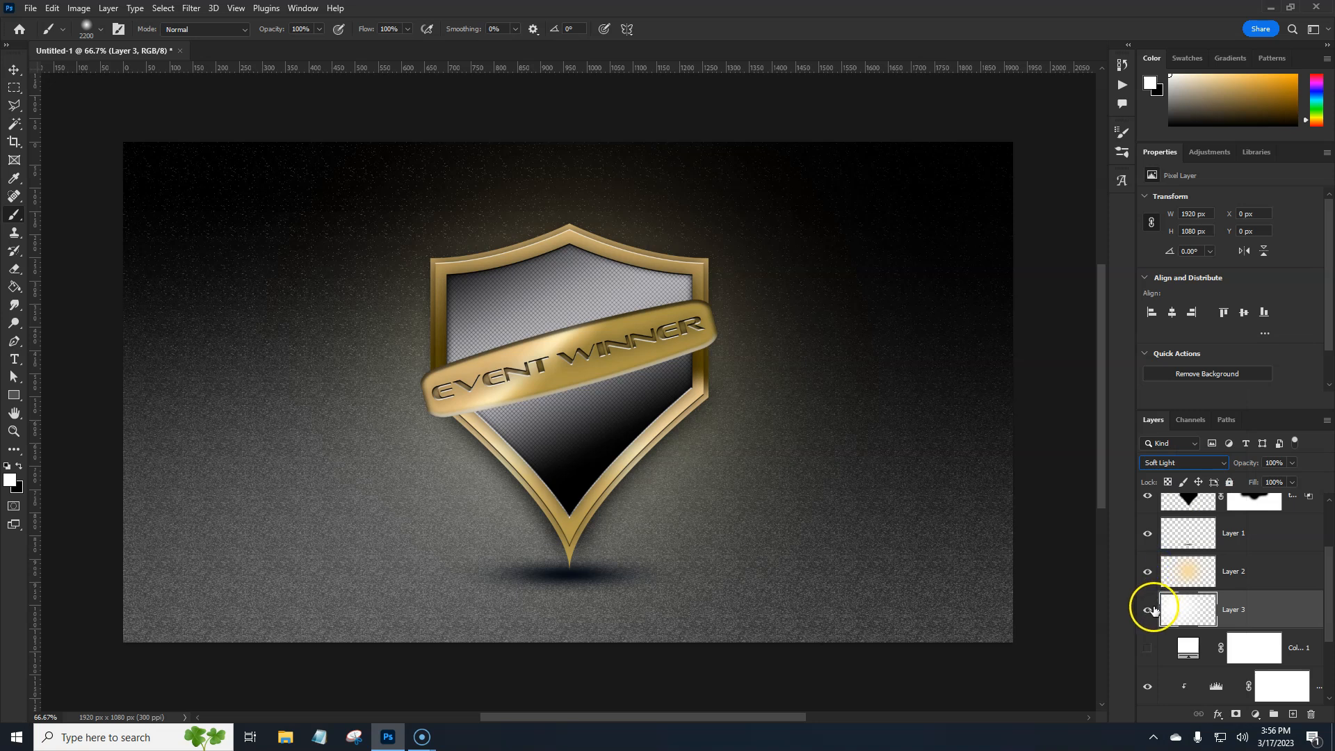
click(1150, 610)
click(1151, 610)
drag(1216, 468, 1213, 467)
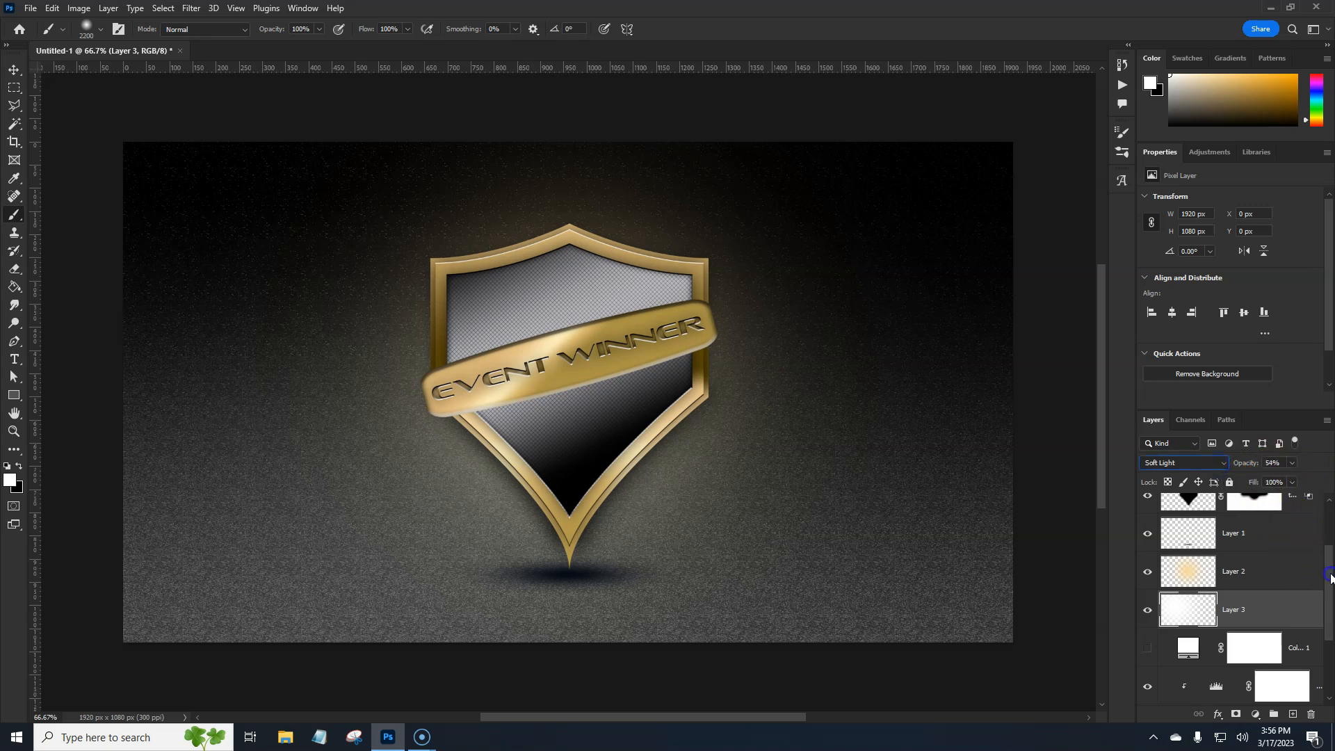
Add a text layer above the emblem with the winner's full name in white 30 pt Sofachrome Book
drag(1330, 577, 1330, 487)
click(1291, 510)
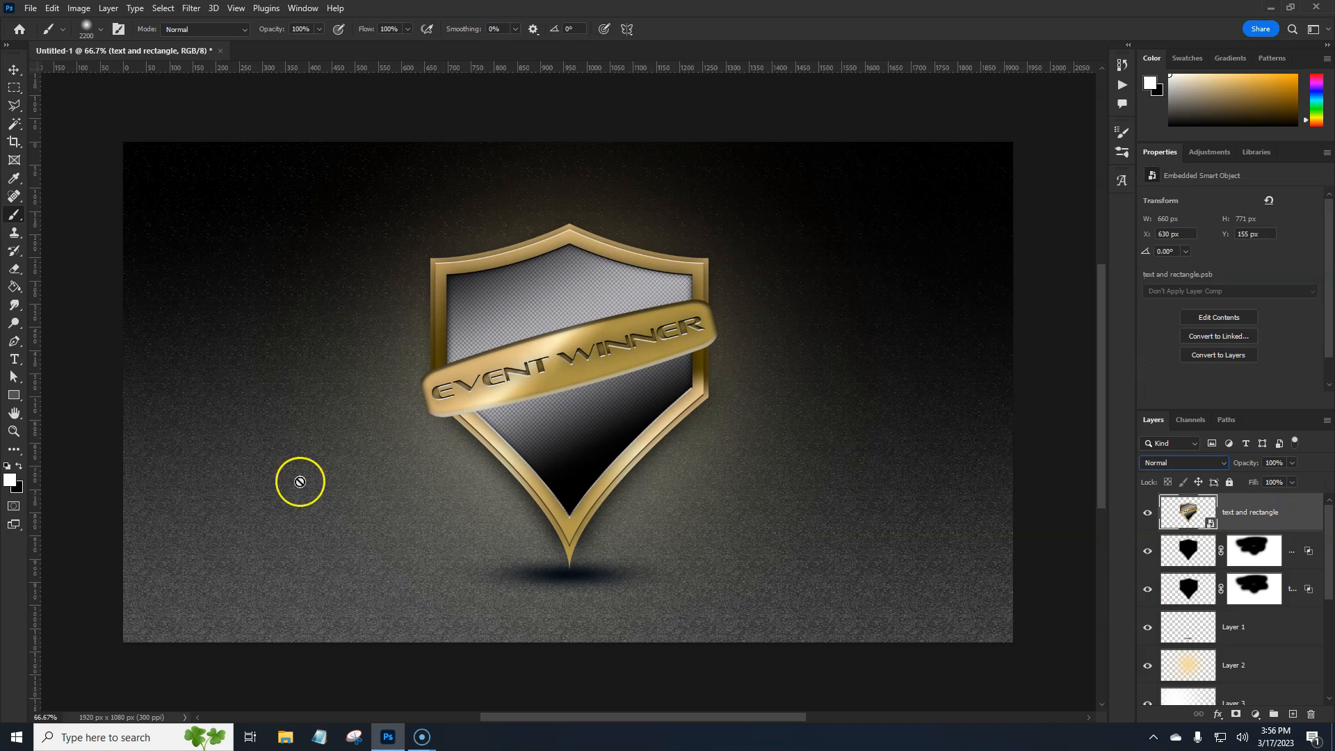
click(18, 361)
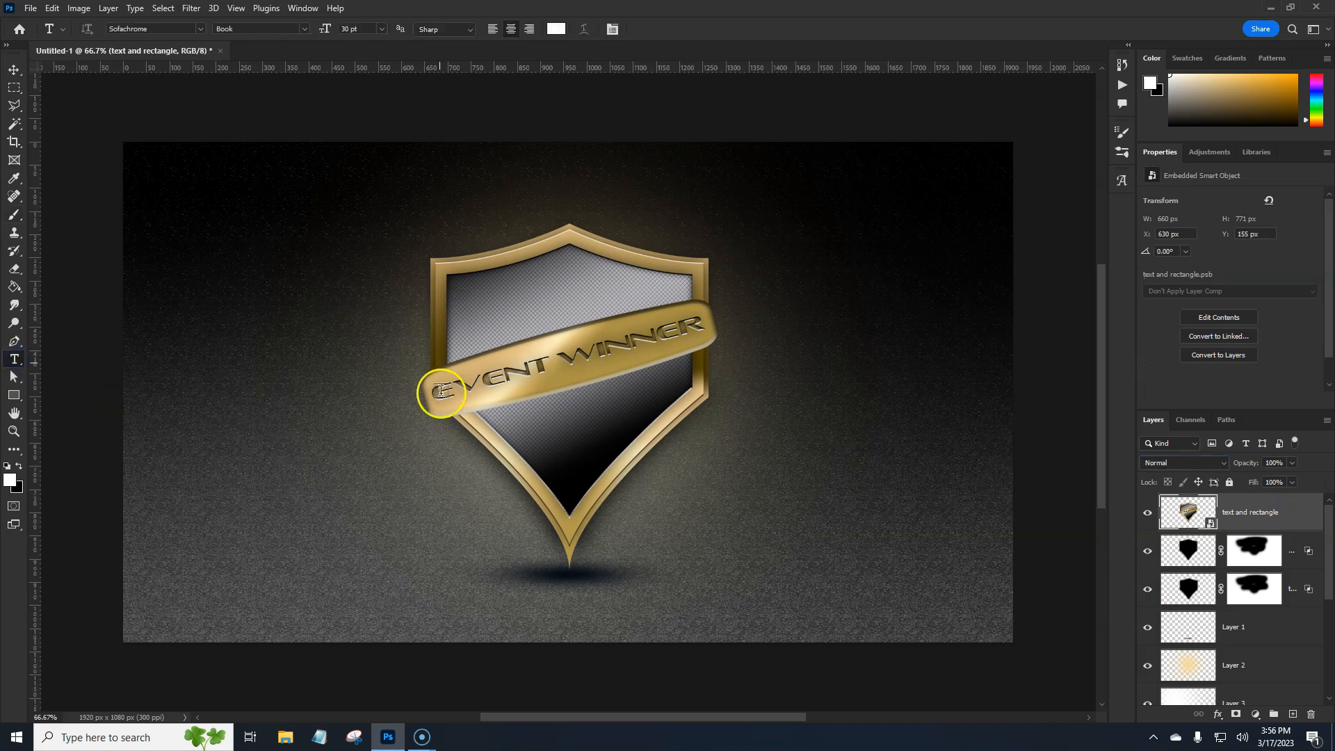
click(324, 551)
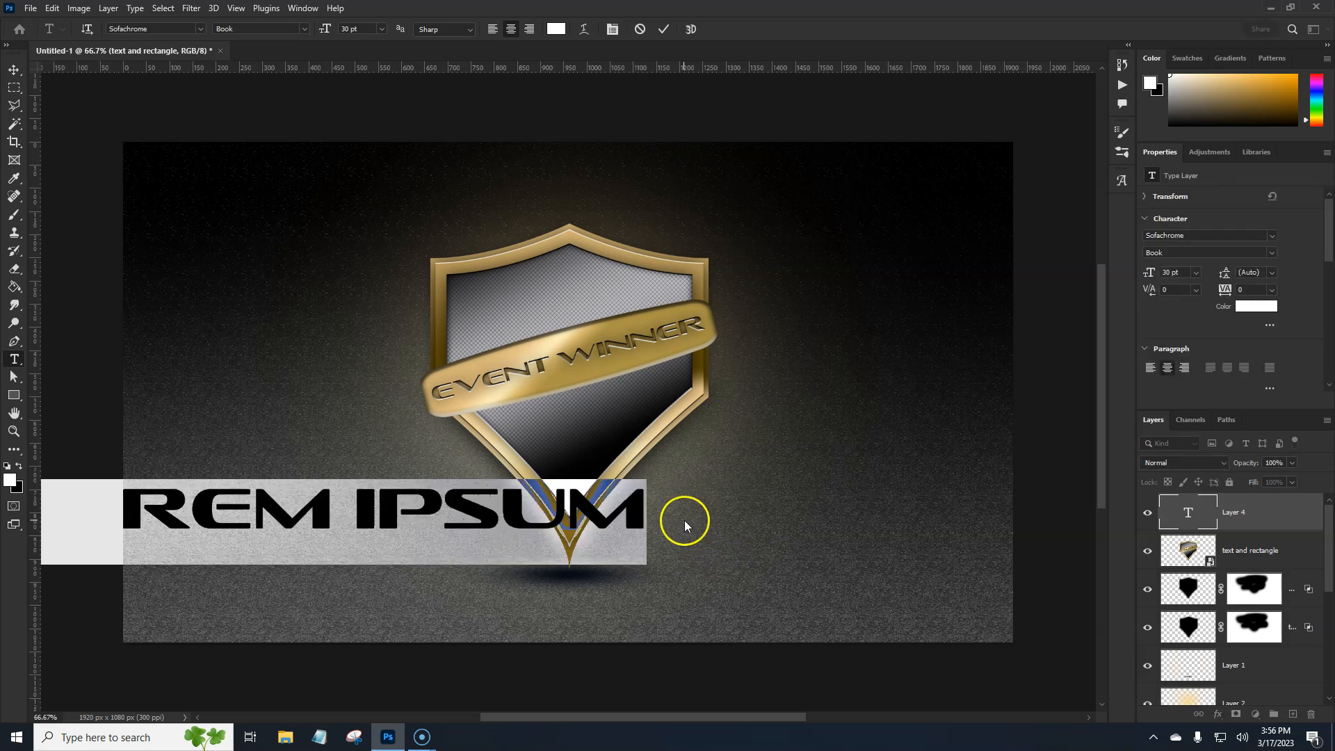
text(JAMES)
text( JOHNSON)
key(ctrl+Return)
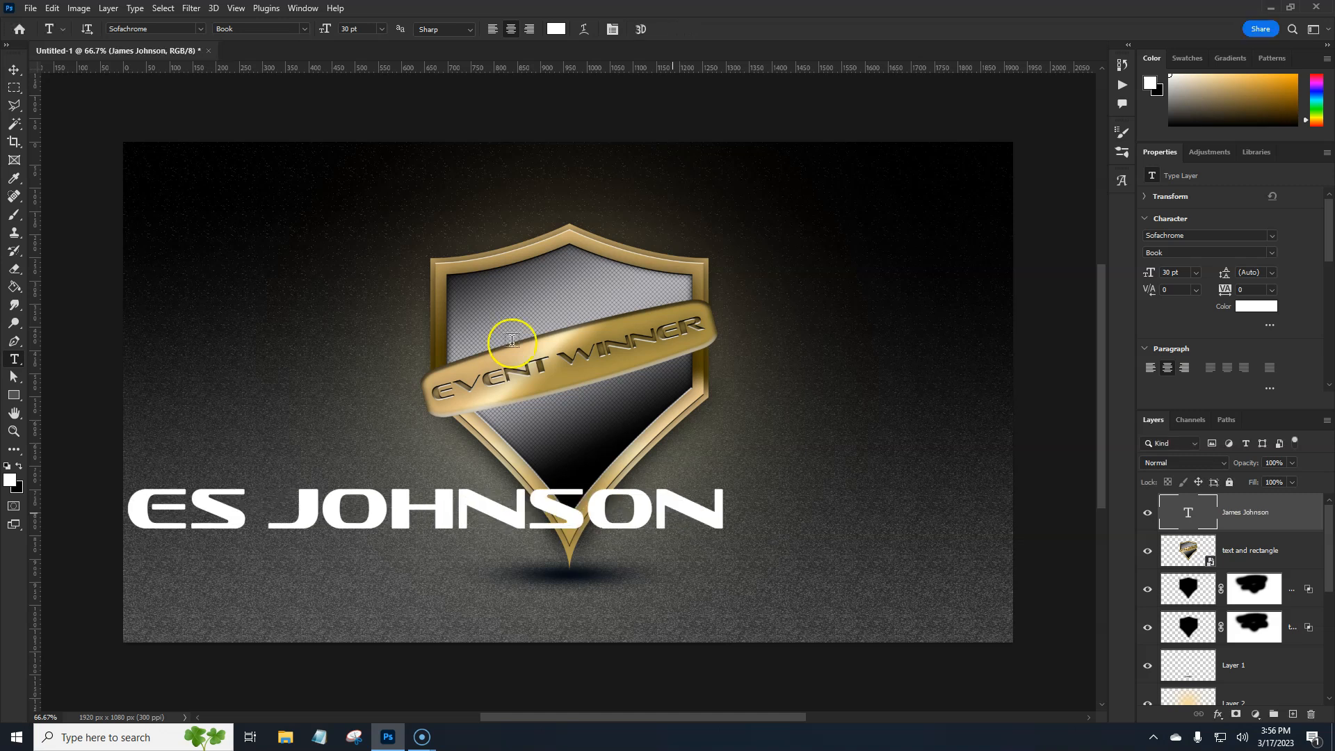
Center the winner's name horizontally on the canvas and paste the copied gold layer style onto it
click(14, 70)
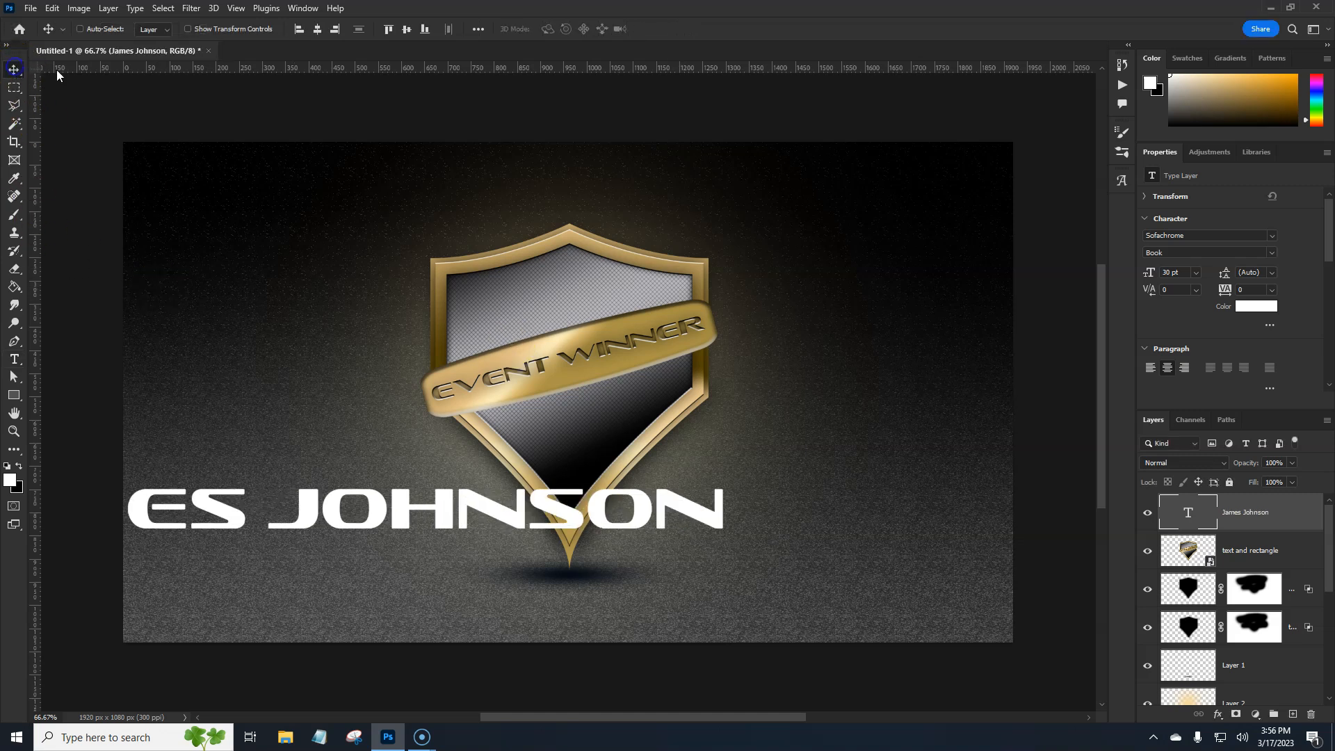
click(317, 30)
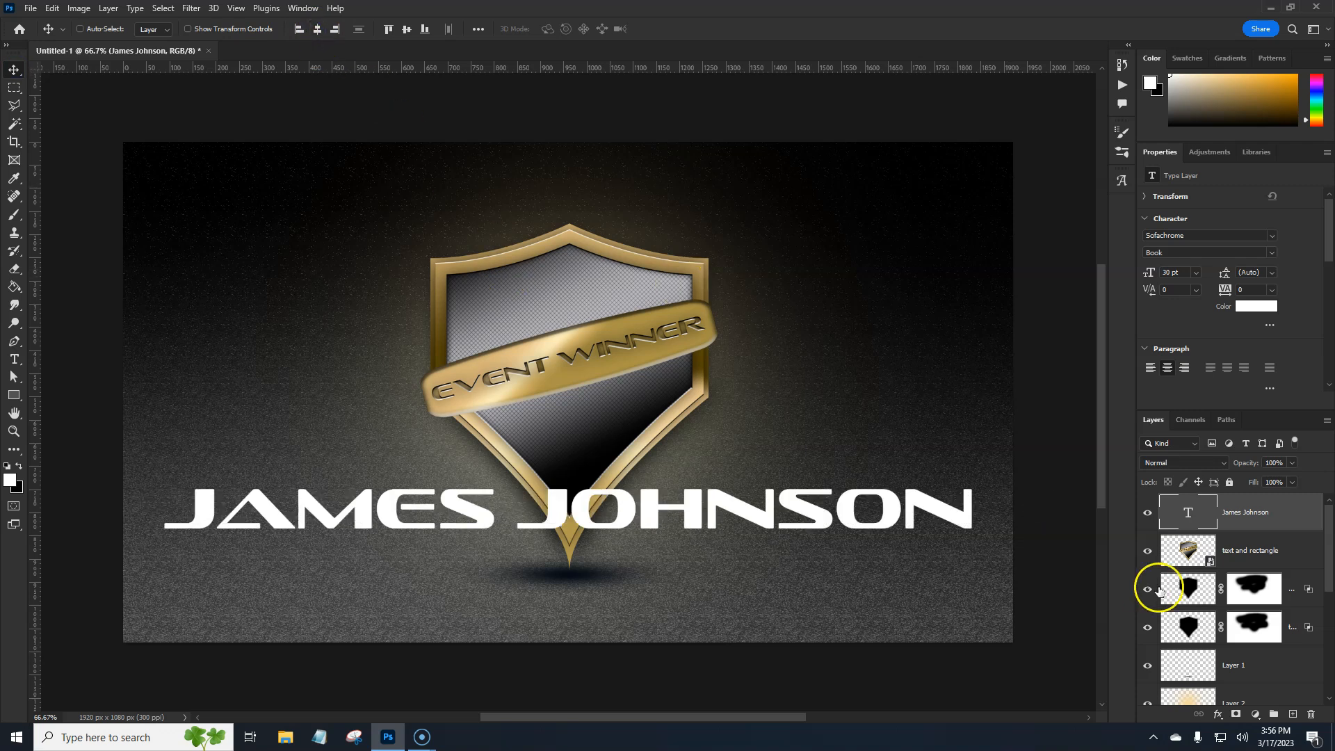
right_click(1286, 517)
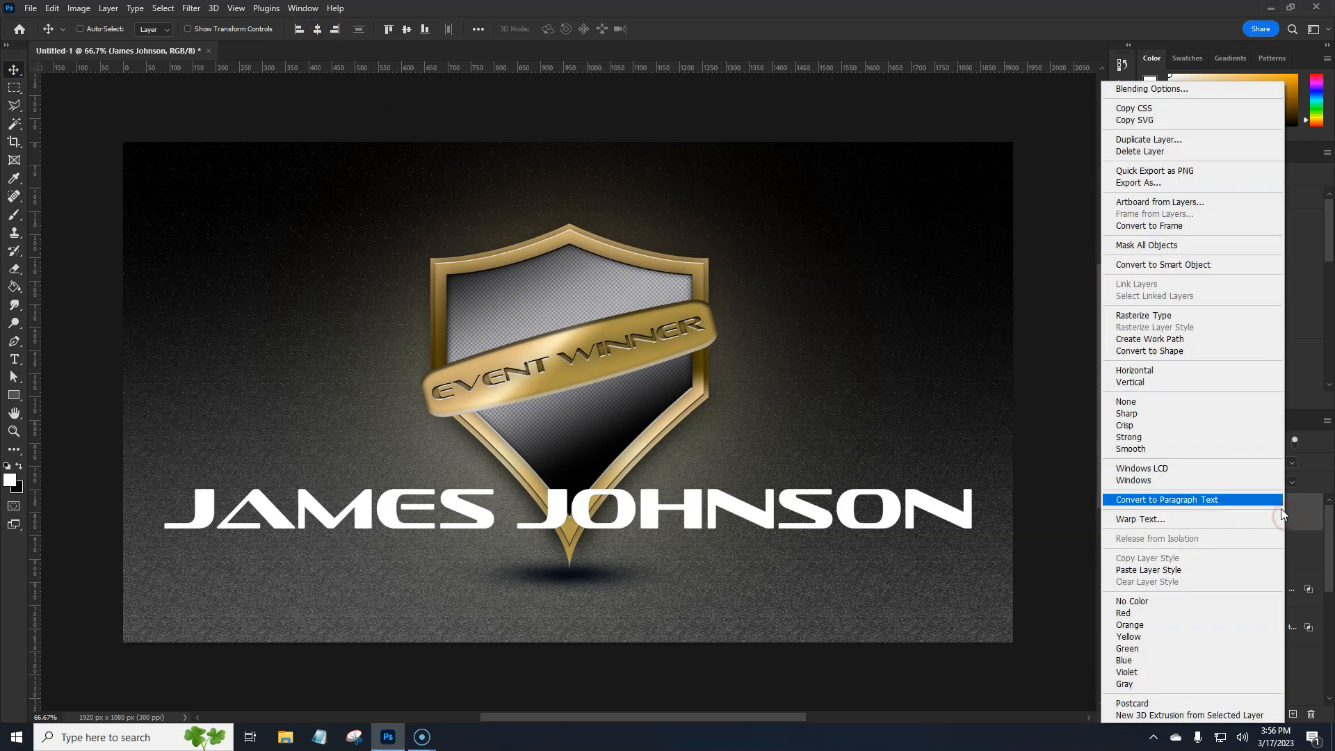
click(1154, 569)
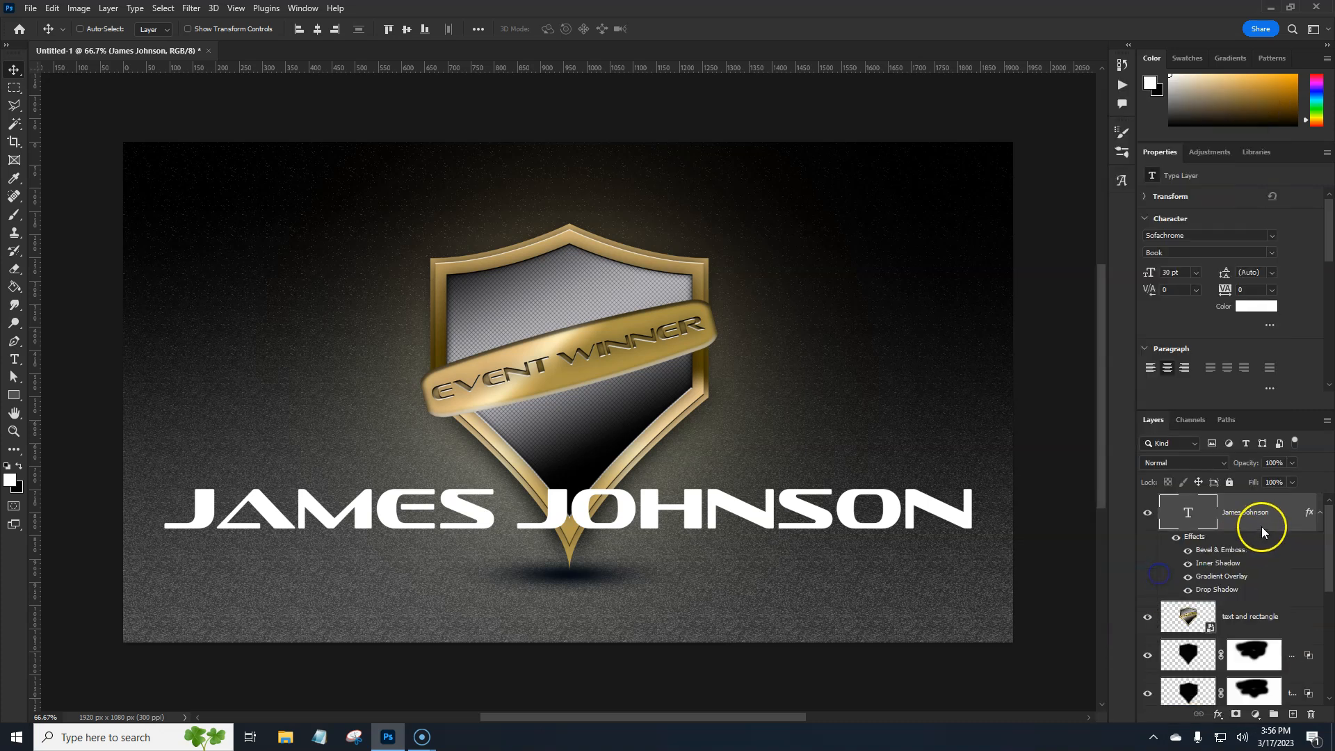
Restyle the winner's name with a black-to-silver gradient overlay and no inner shadow, and convert the layer to a smart object
double_click(1232, 504)
click(1277, 311)
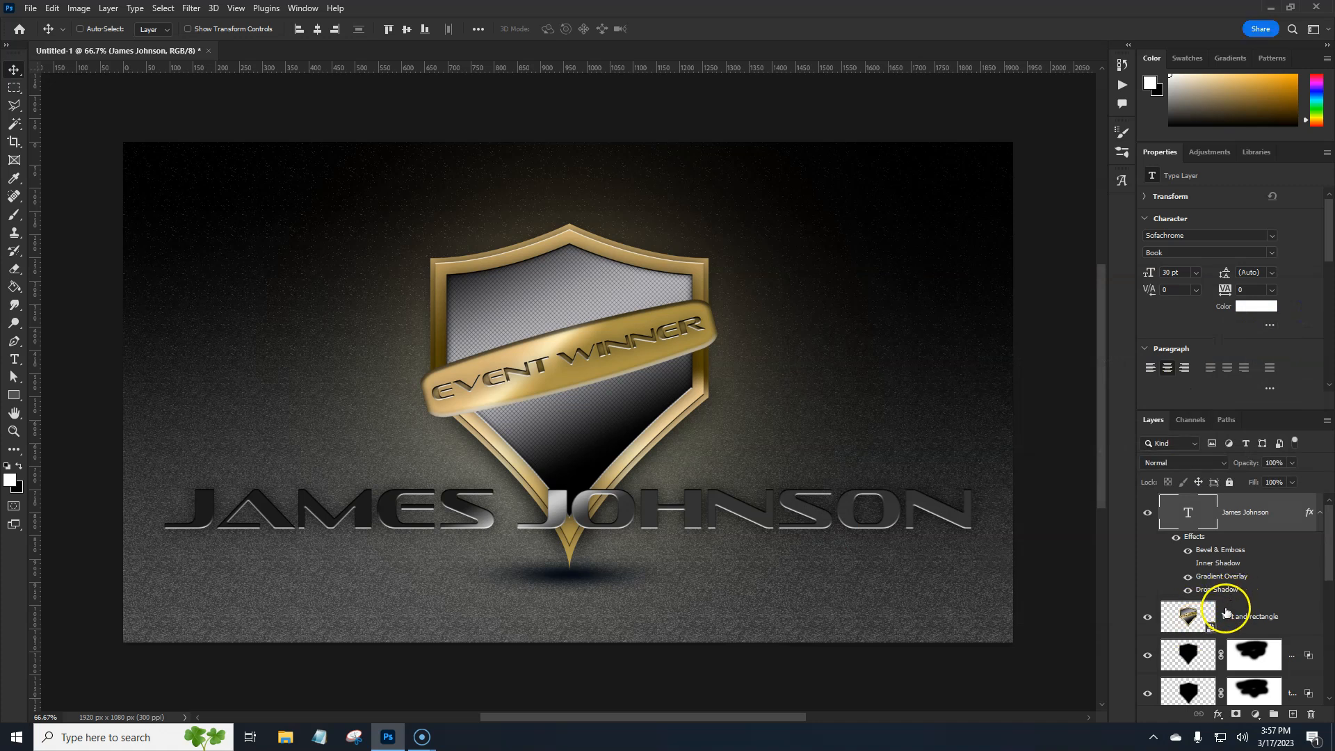
right_click(1283, 520)
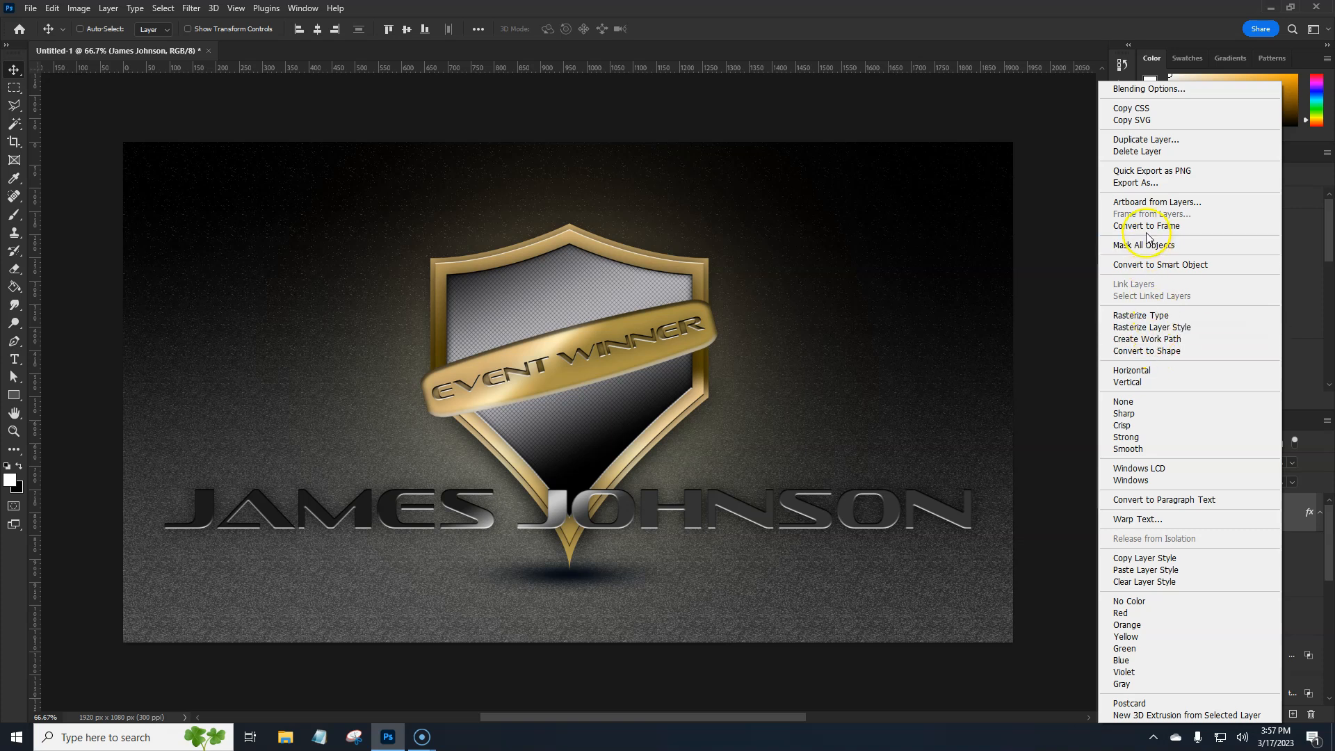
click(1150, 264)
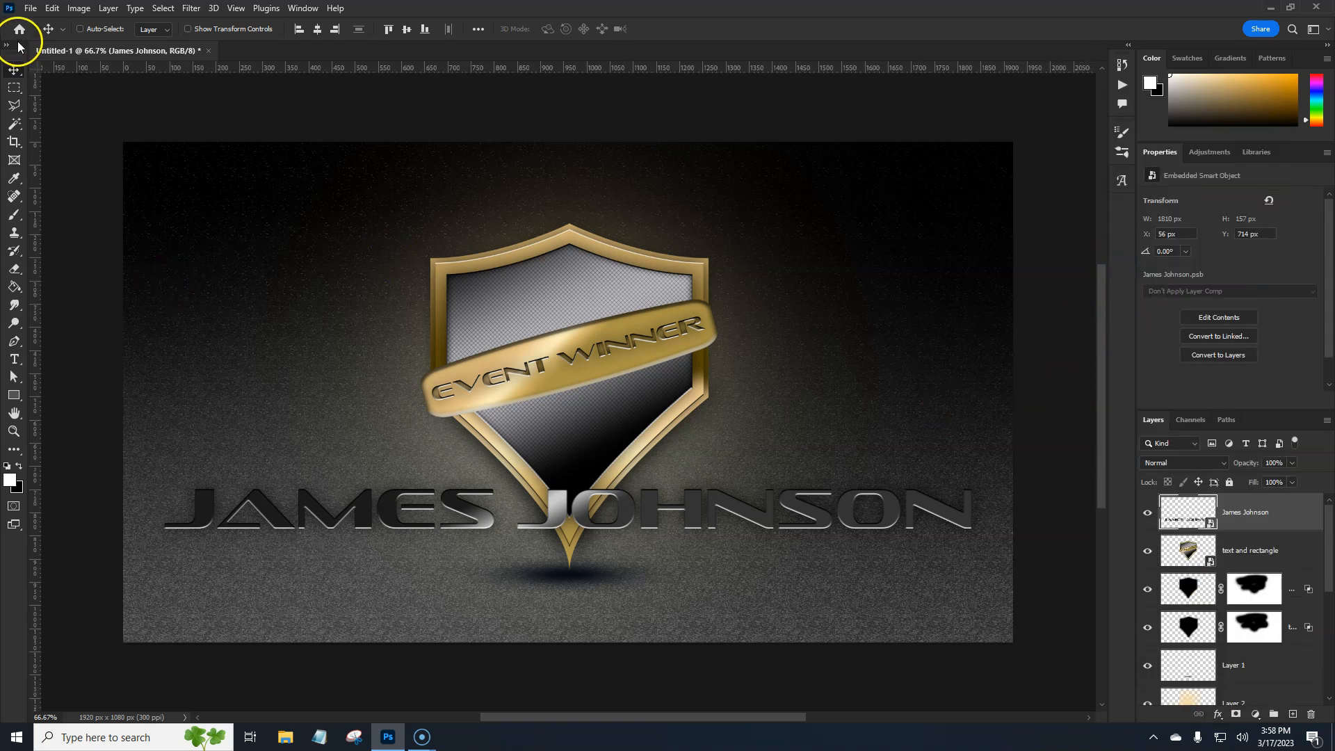
Warp the winner's name with the Bulge style at a bend of -2.7%
click(52, 8)
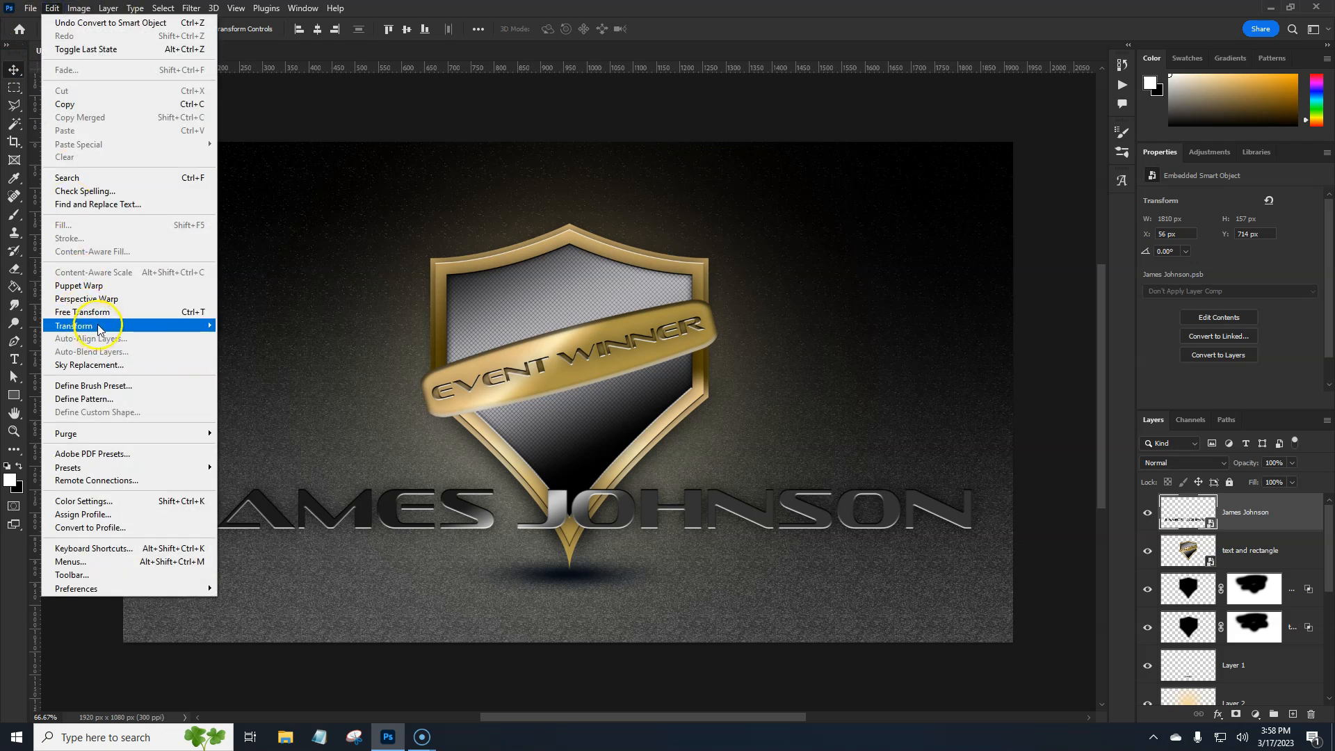
mouse_move(98, 329)
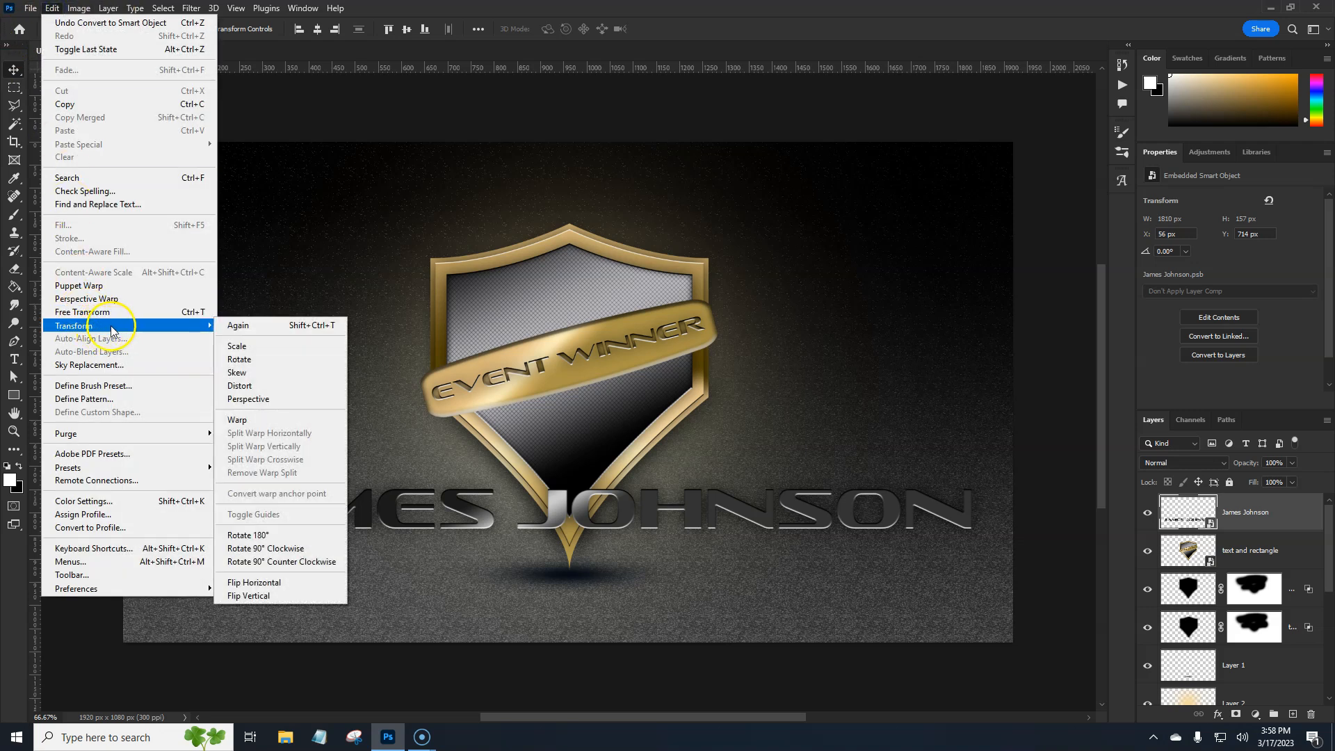
click(256, 423)
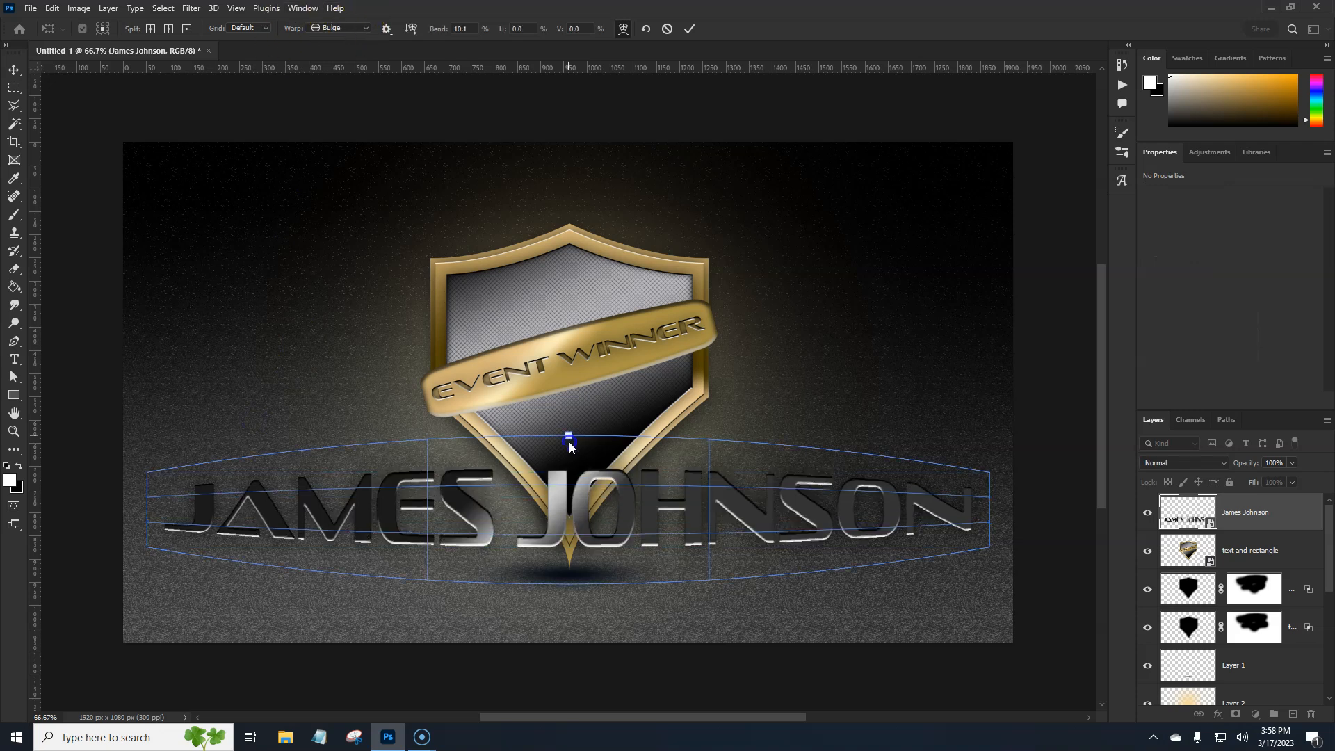
drag(569, 444, 566, 484)
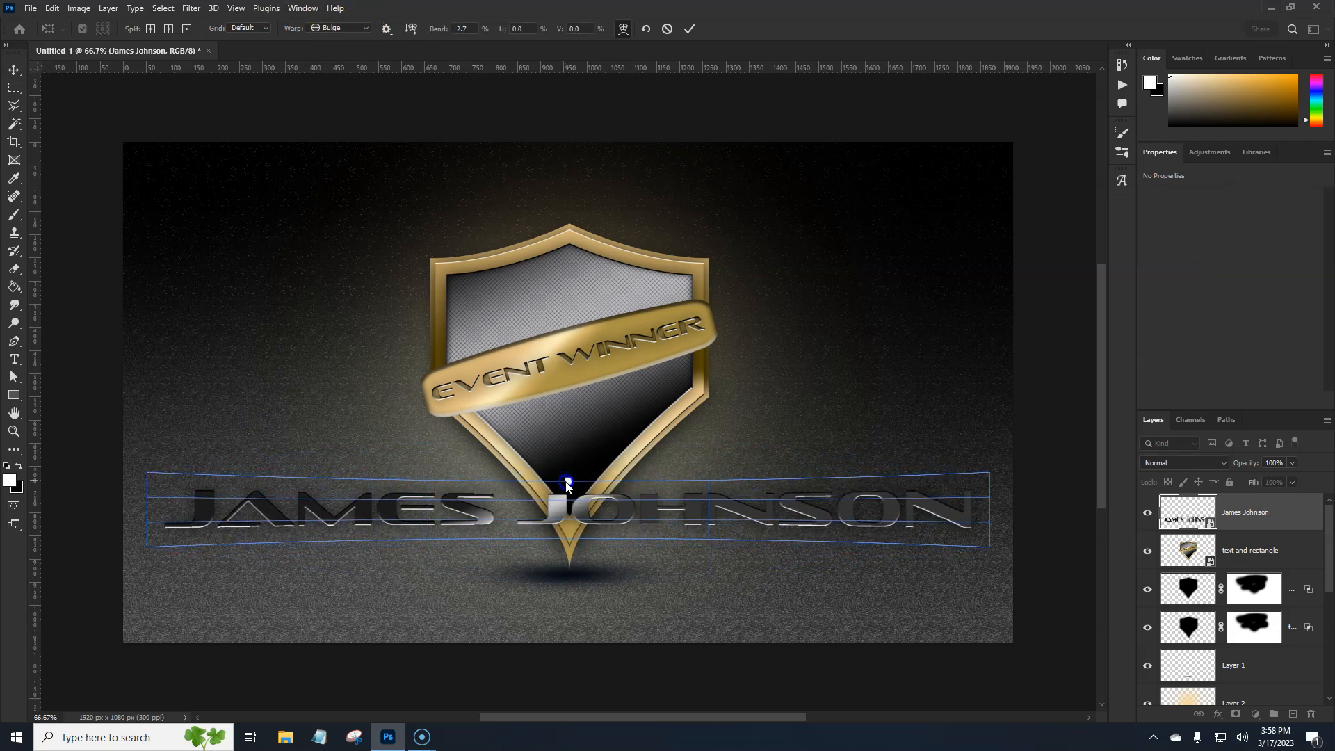
click(689, 28)
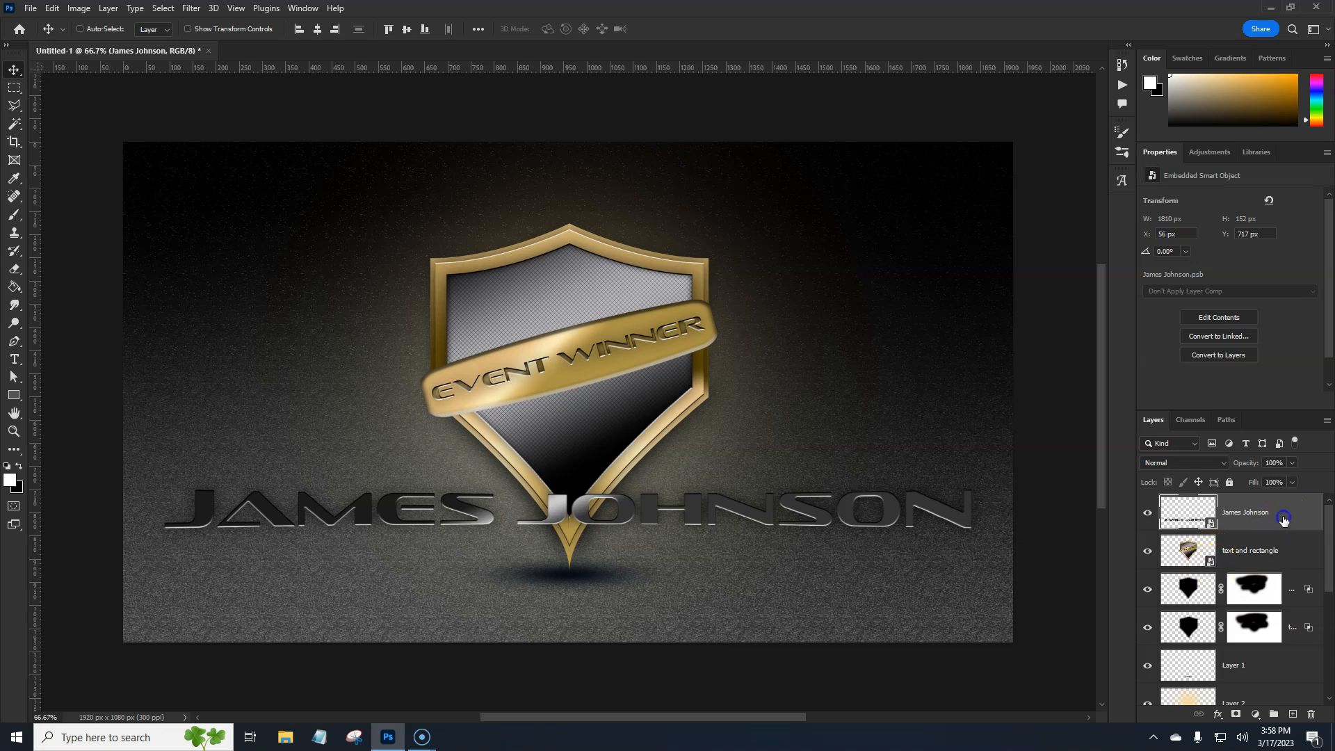
Move the winner's name straight down to Y 827 px, so the shield's tip just touches the lettering
key(shift+Down)
key(shift+Down)
key(shift+Down)
key(shift+Down)
key(shift+Down)
key(shift+Down)
key(shift+Down)
key(shift+Down)
key(shift+Down)
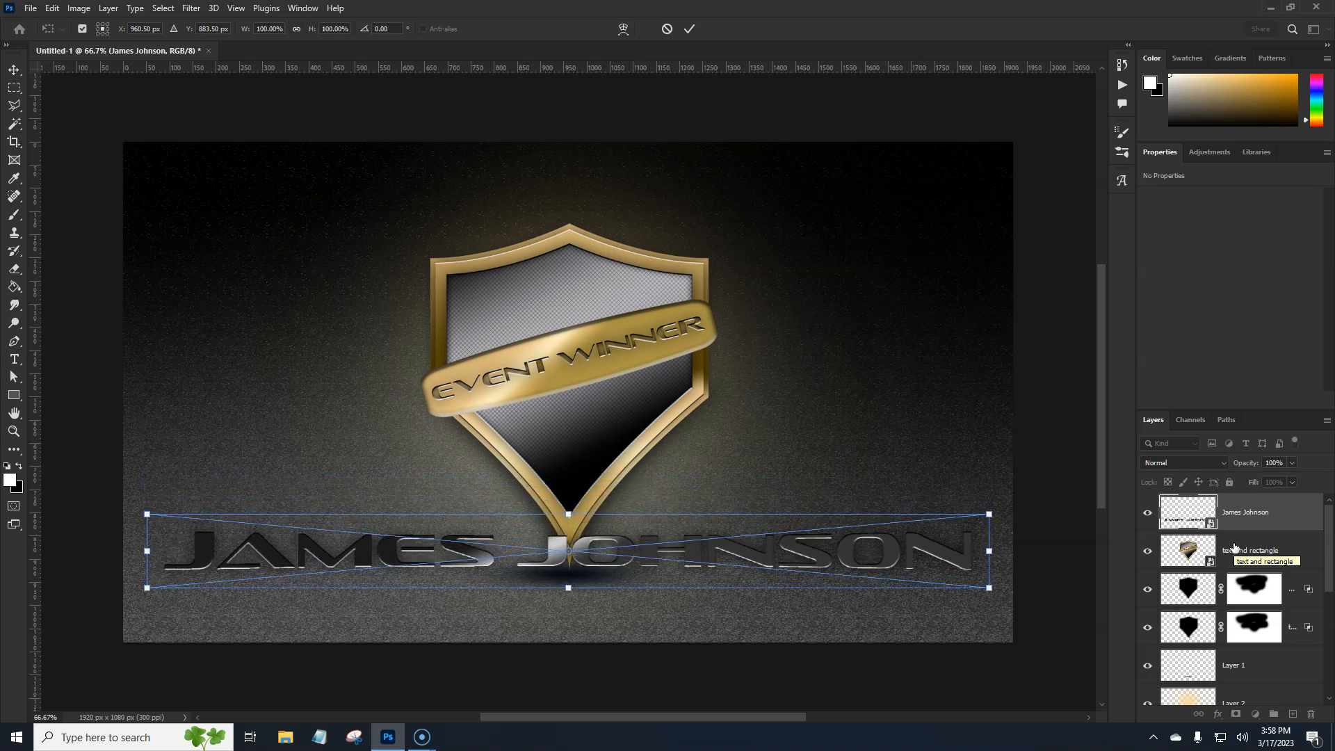
key(shift+Down)
key(shift+Down)
key(Return)
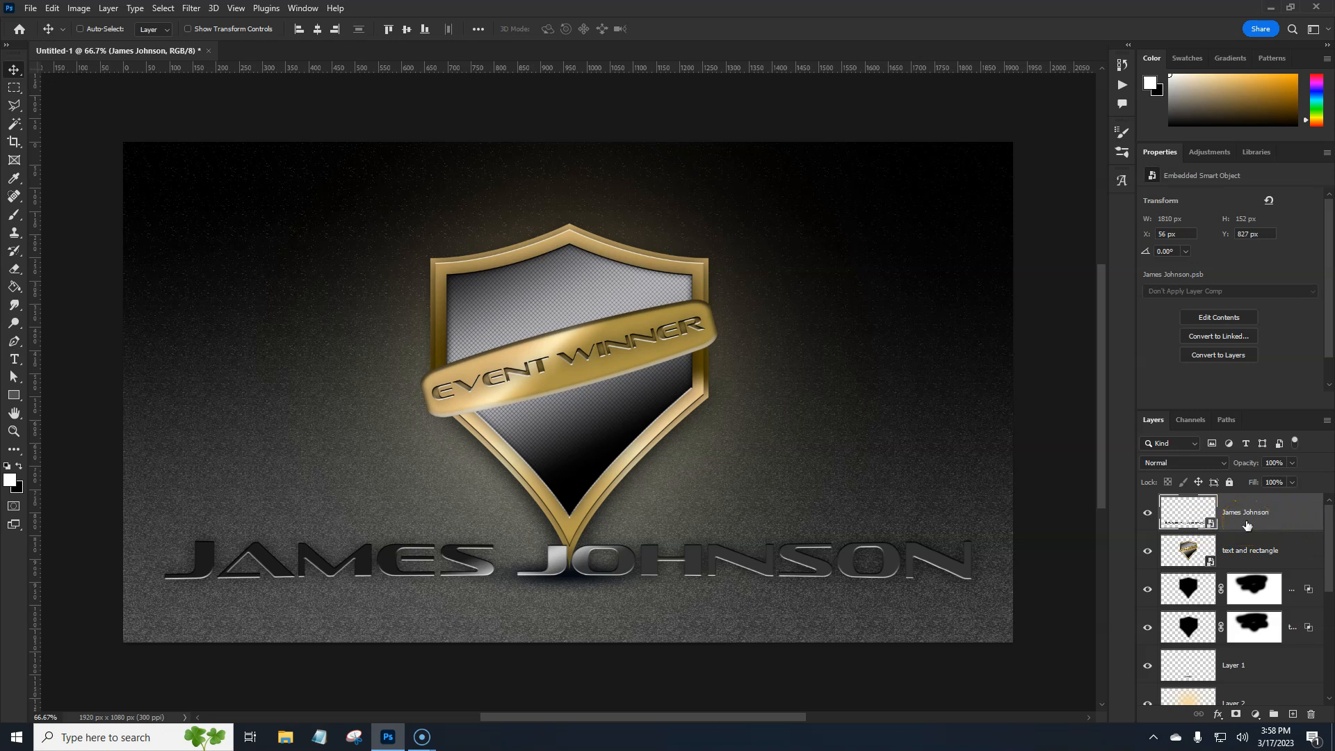
key(ctrl+t)
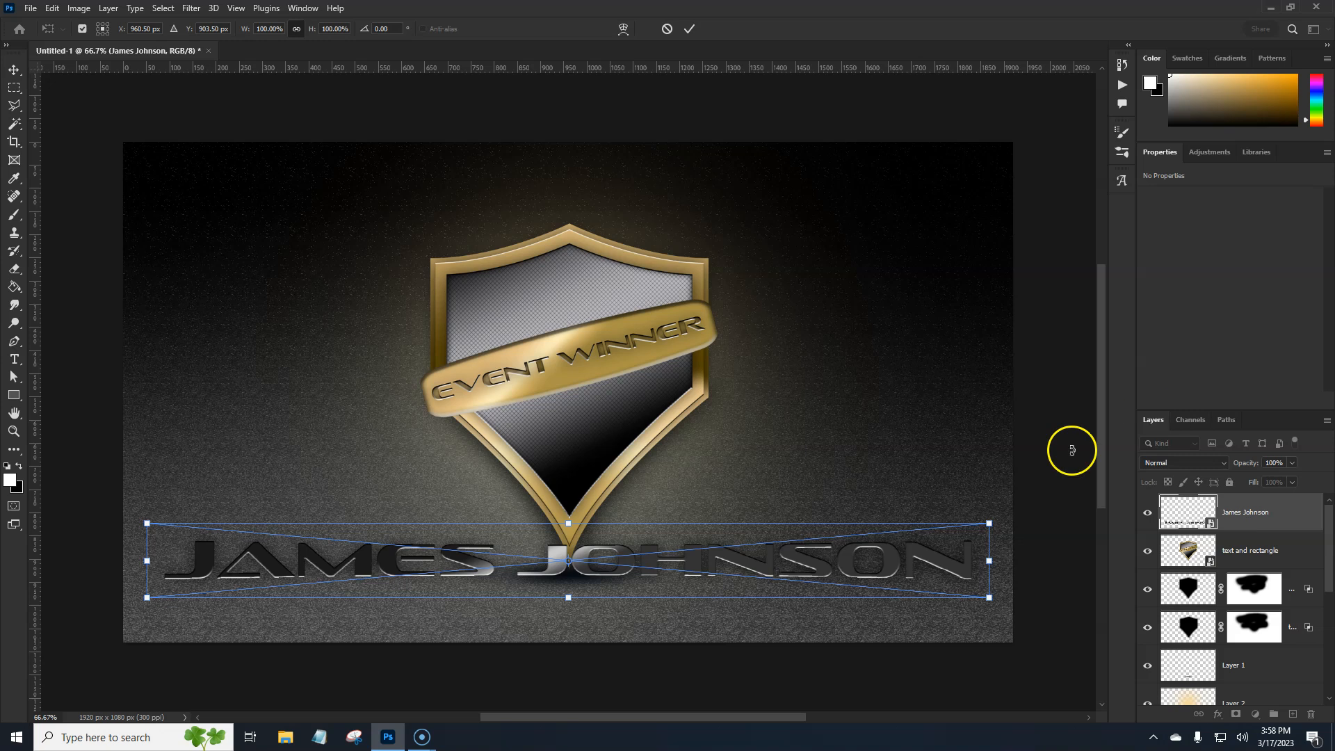
right_click(858, 563)
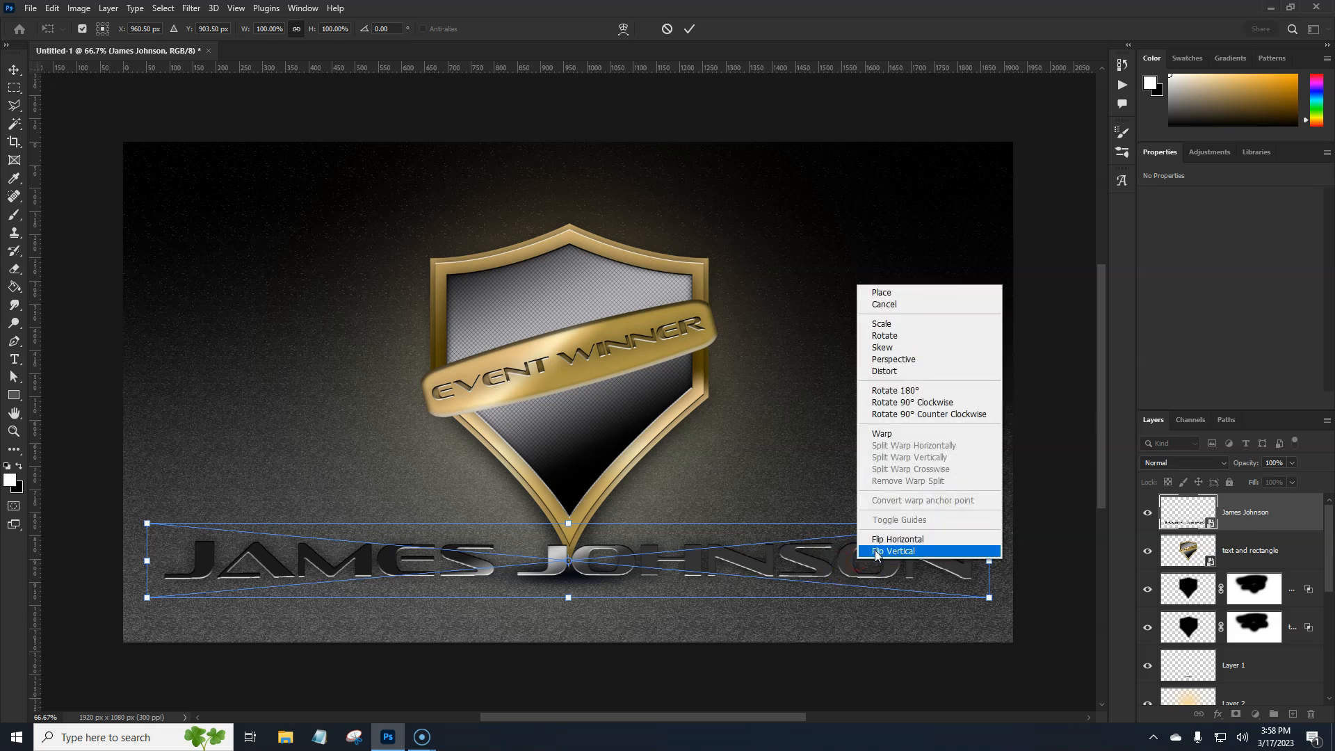
click(876, 551)
drag(700, 566, 688, 609)
key(Return)
key(ctrl+z)
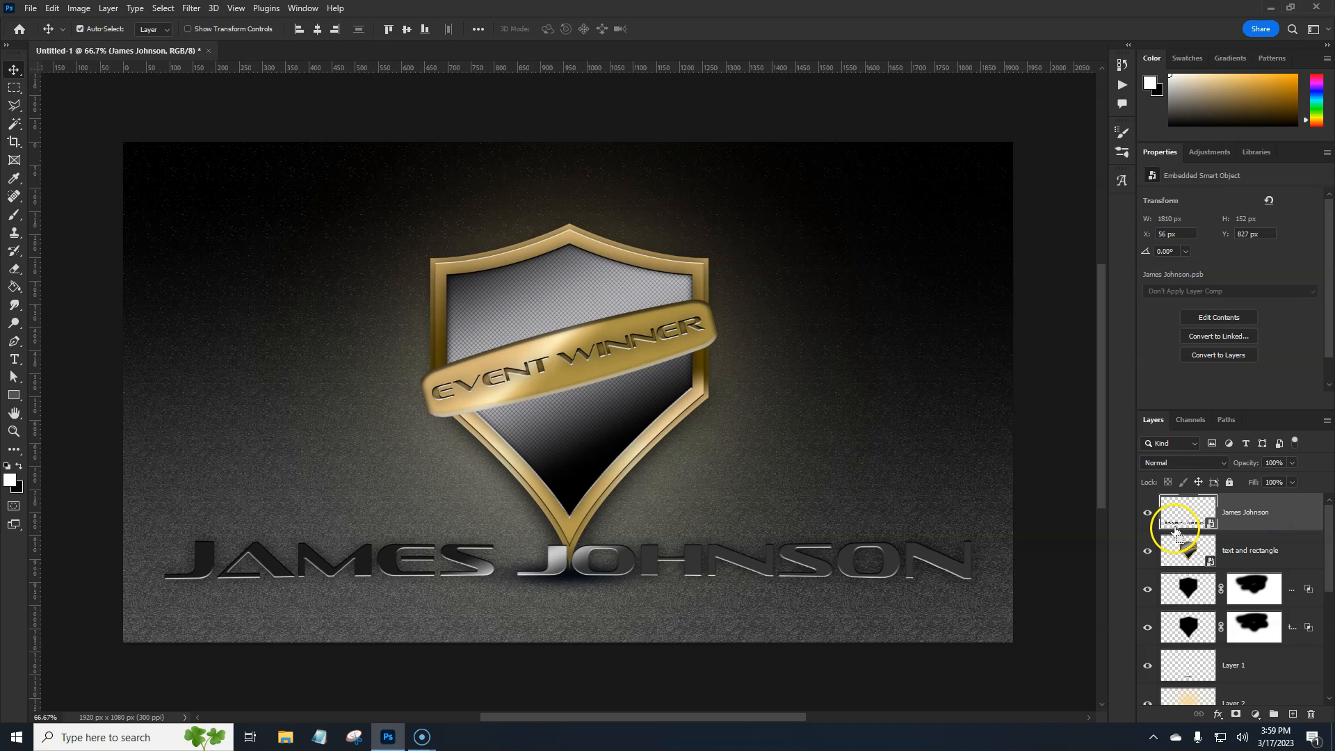
Duplicate the winner's name layer, flip the copy vertically and move it down below the original as a reflection
key(ctrl+j)
key(ctrl+t)
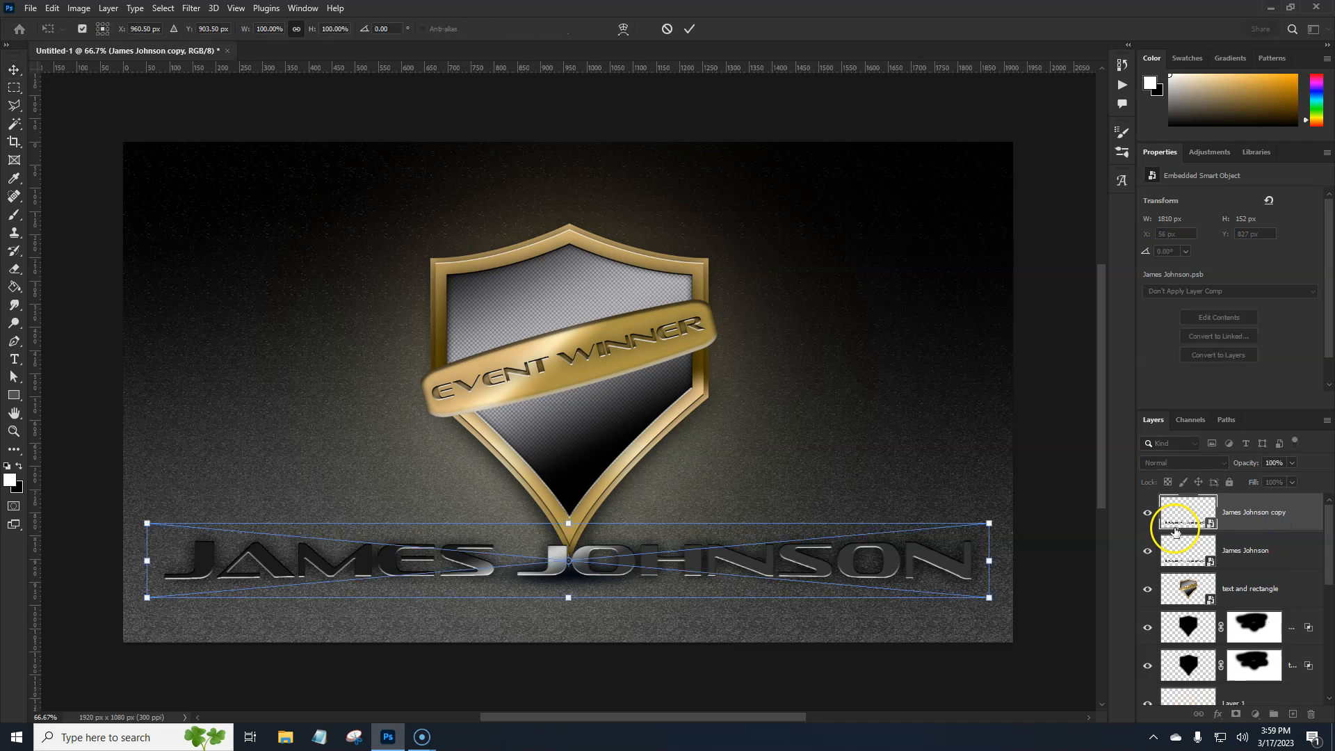
right_click(693, 568)
click(723, 566)
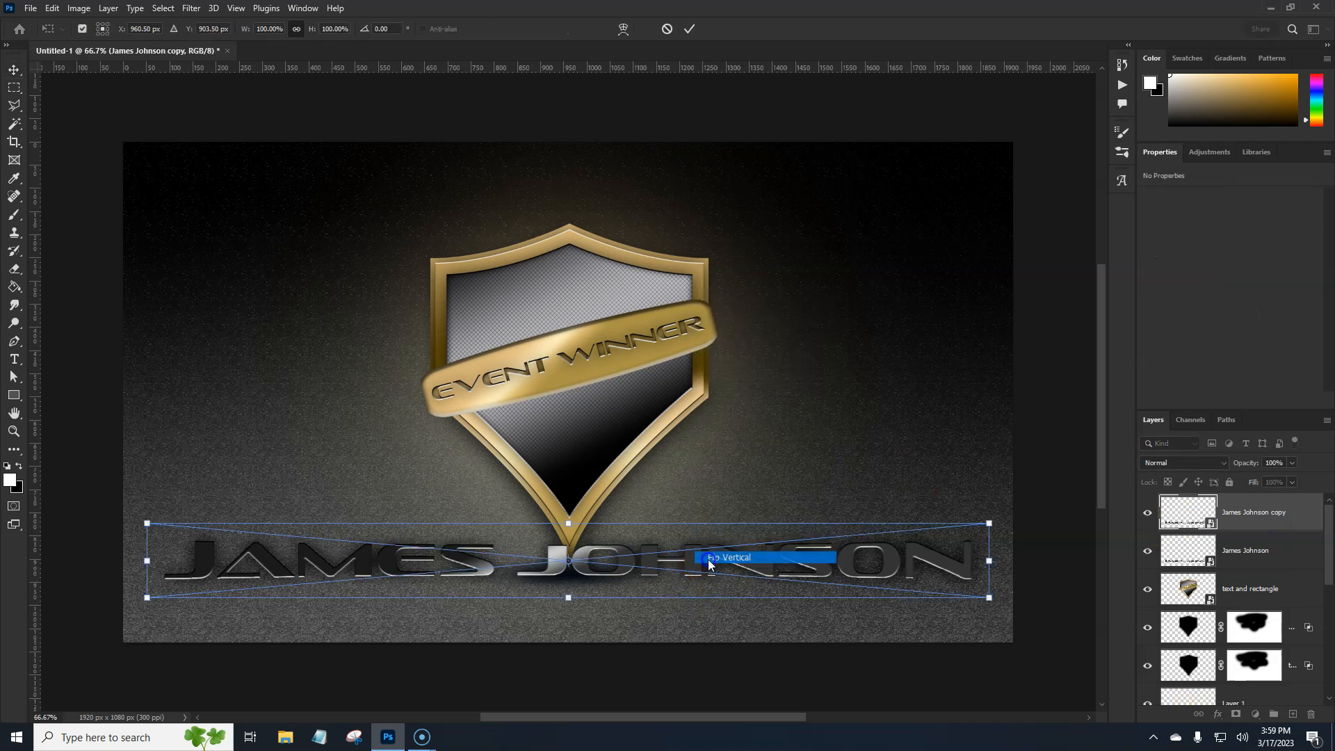
drag(621, 578, 617, 611)
key(Up)
key(Up)
key(Up)
key(Up)
key(Up)
click(655, 621)
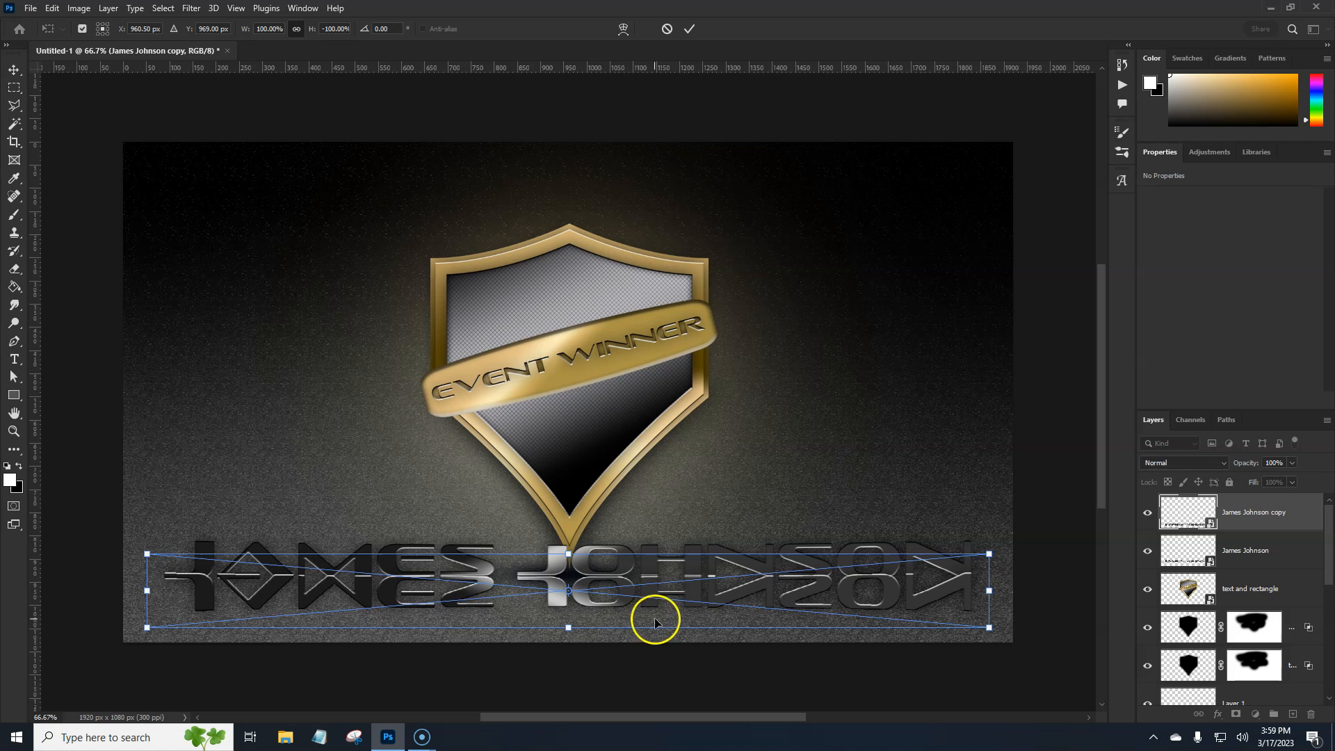
Widen the reflection's lower edge in perspective to a transform width of 108.26% and shift it down to a centre of Y 976 px
right_click(733, 600)
click(769, 394)
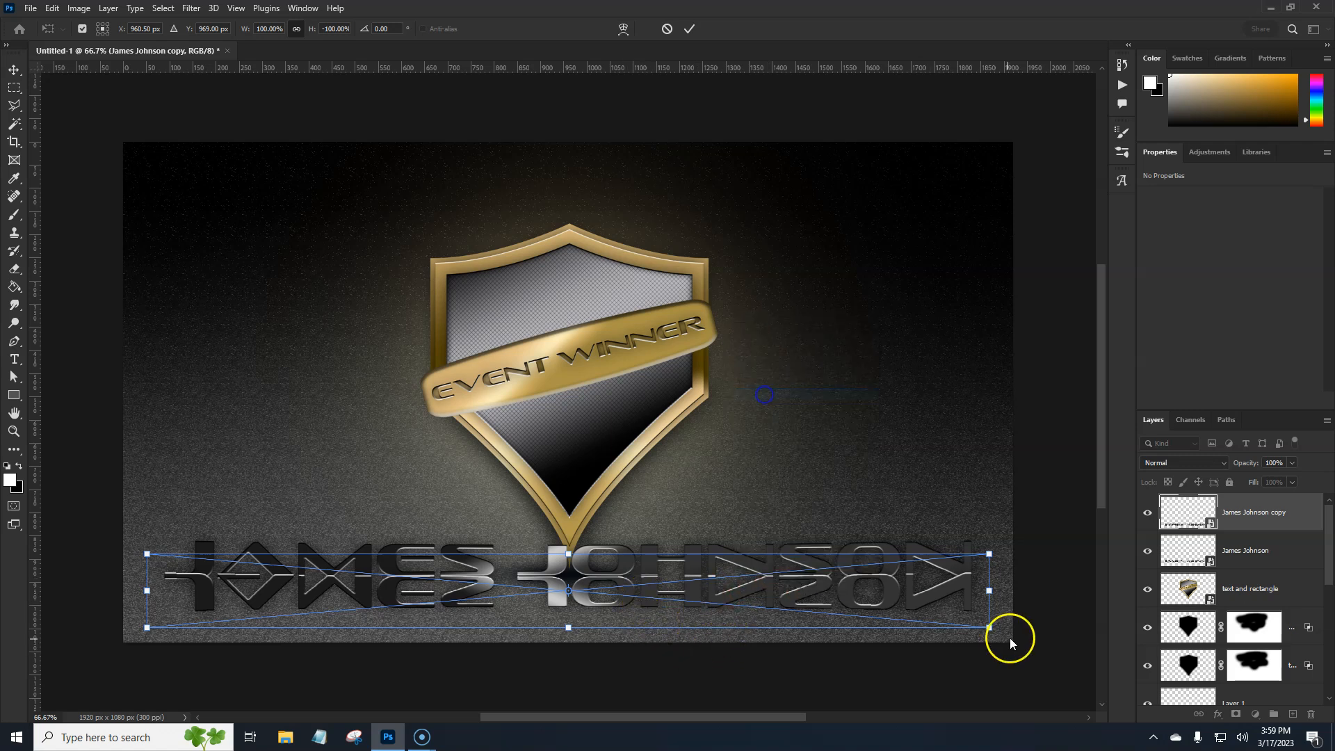
drag(1001, 629, 1028, 624)
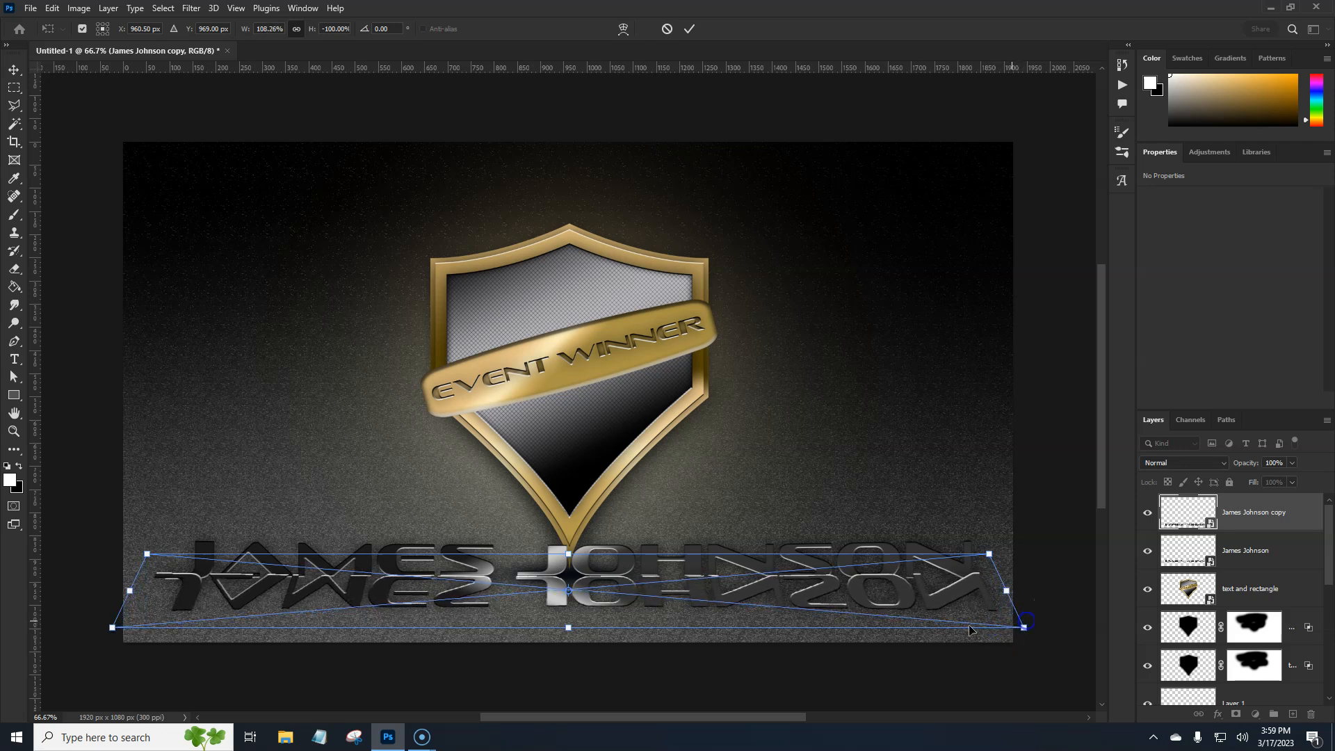
drag(786, 592, 787, 597)
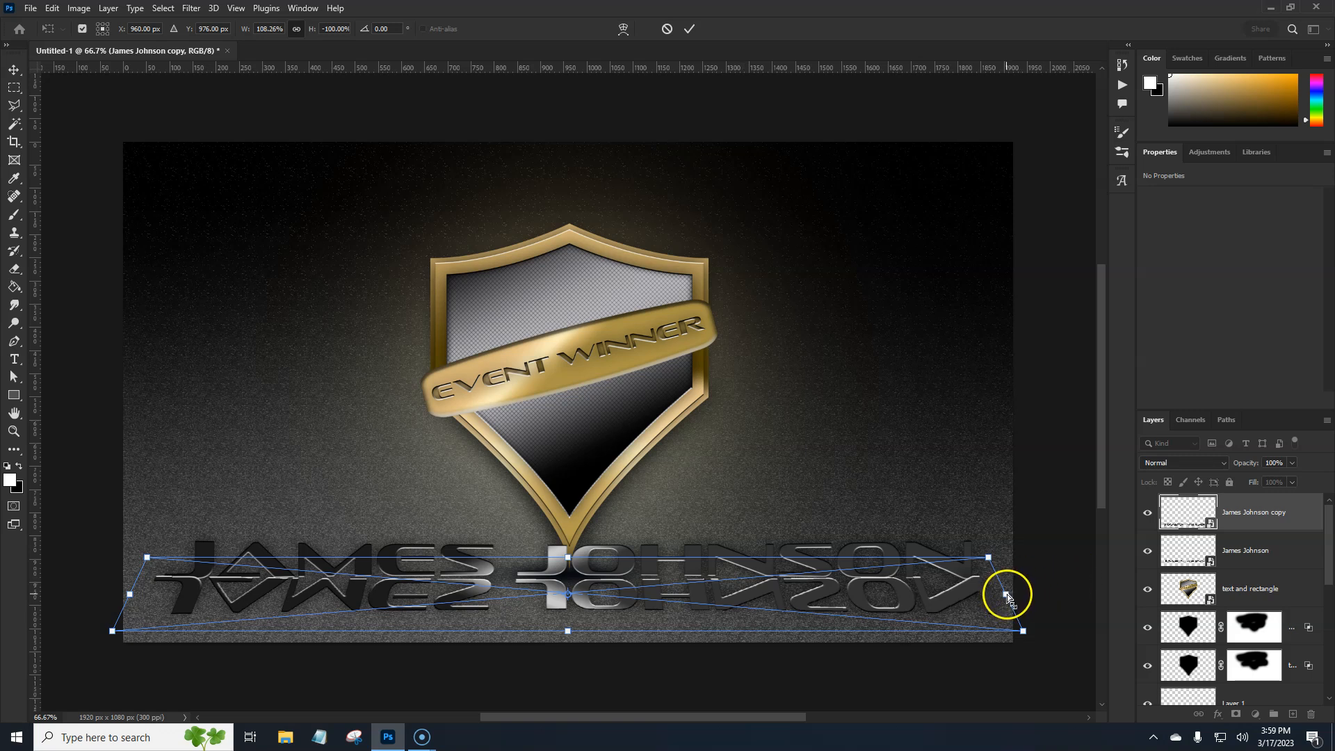
key(alt+space)
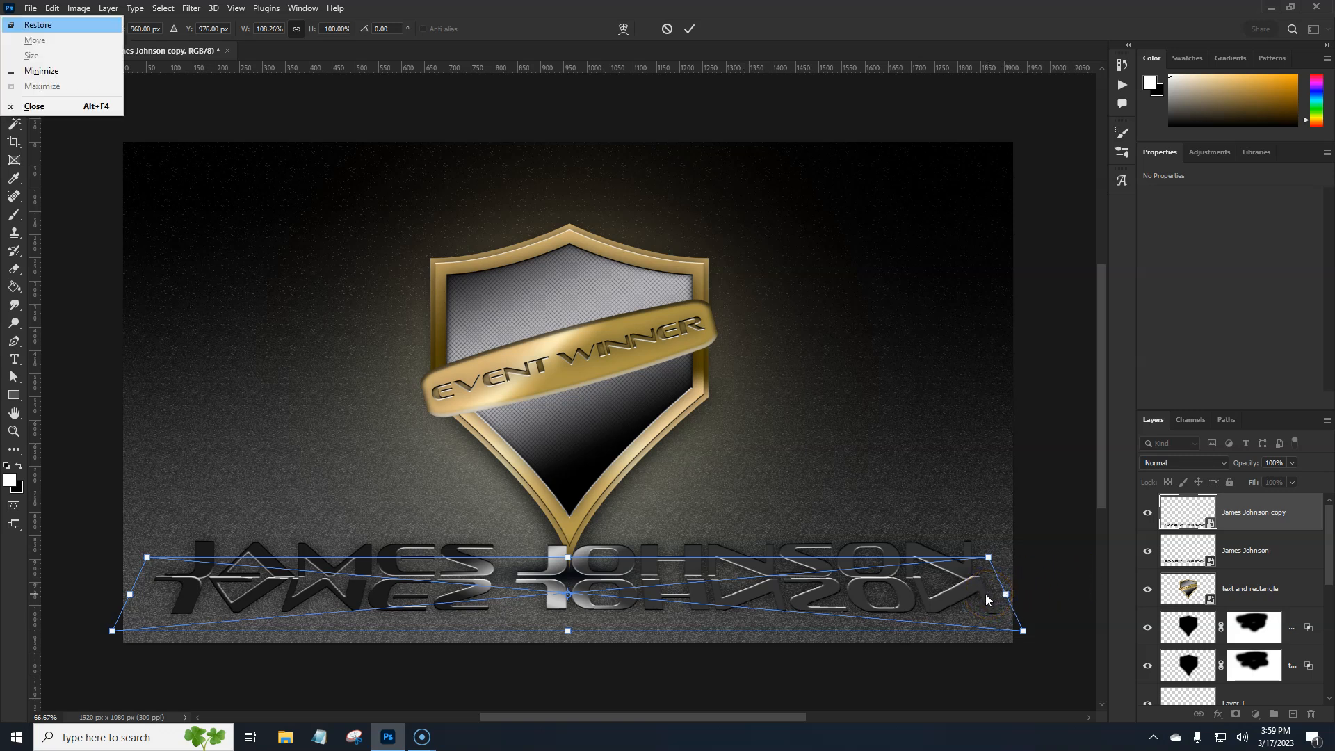
click(1261, 523)
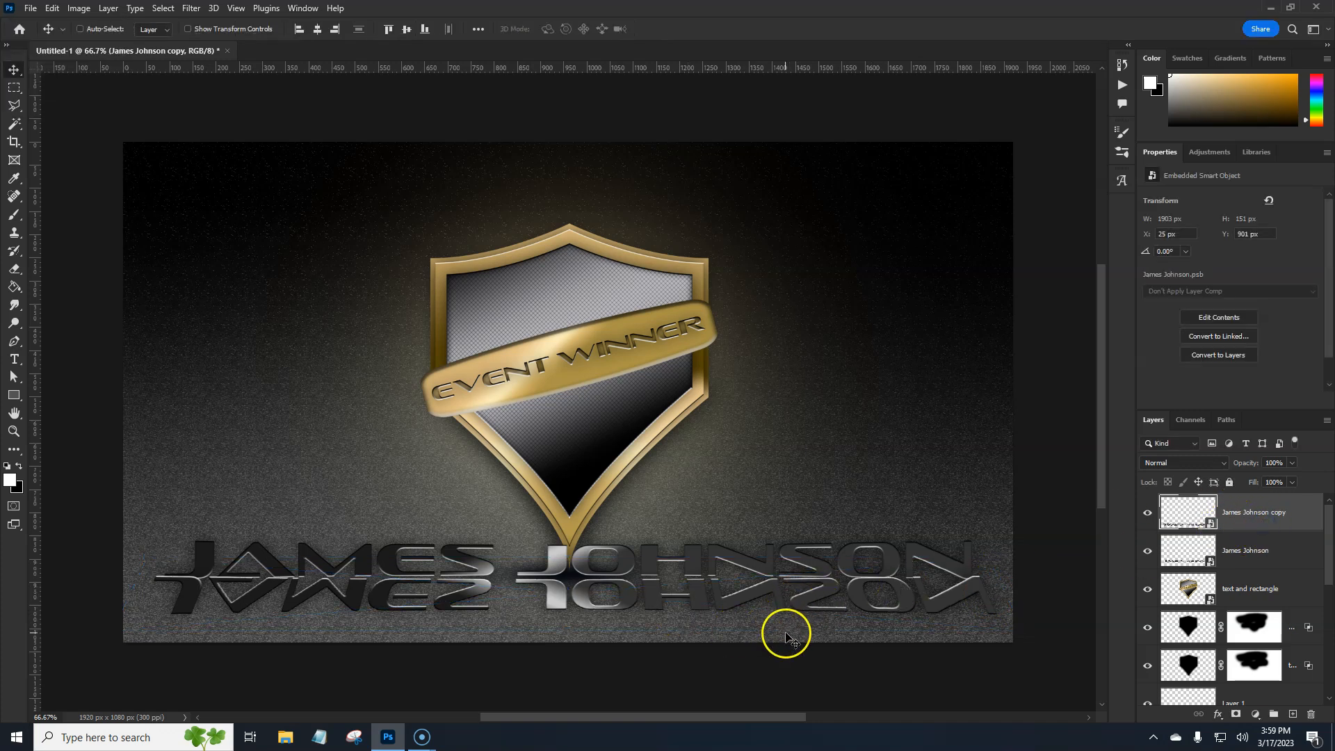
Narrow the reflection slightly to a width of 1881 px so it lines up better with the name
key(ctrl+t)
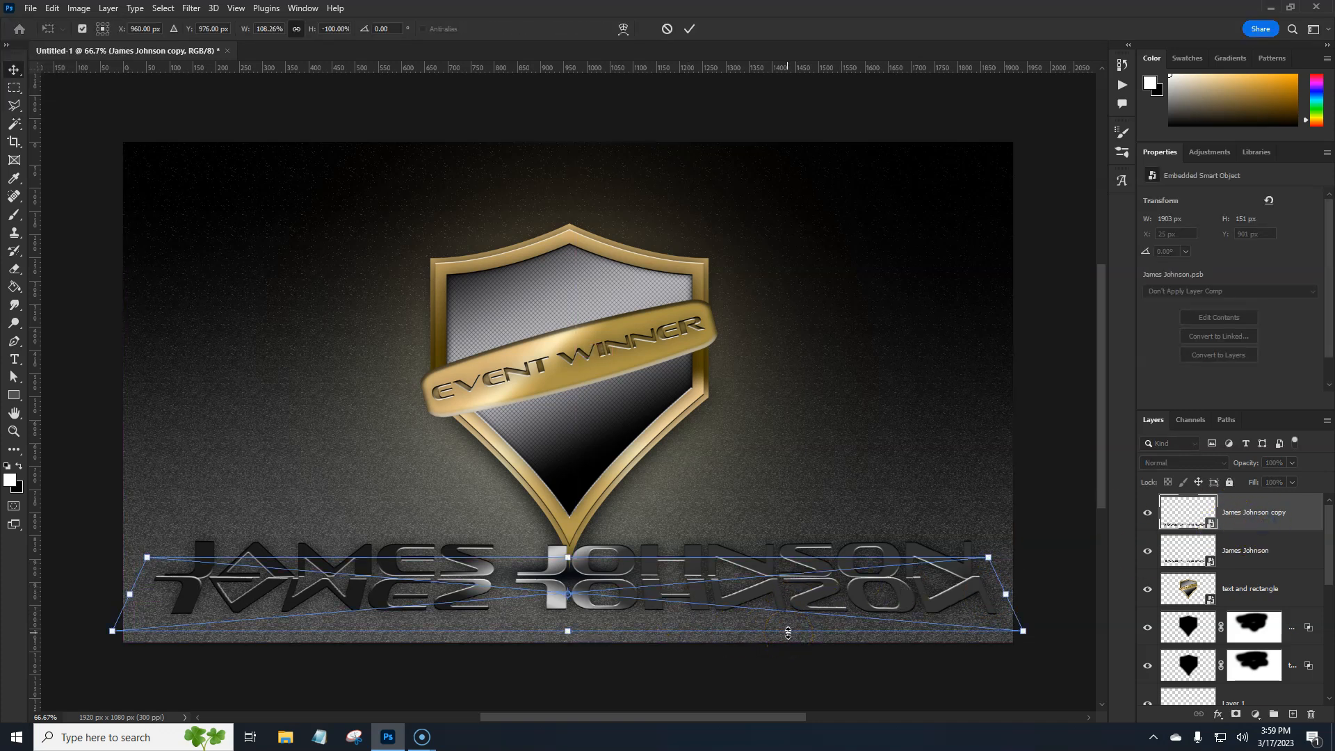
drag(1012, 592, 1003, 599)
key(Return)
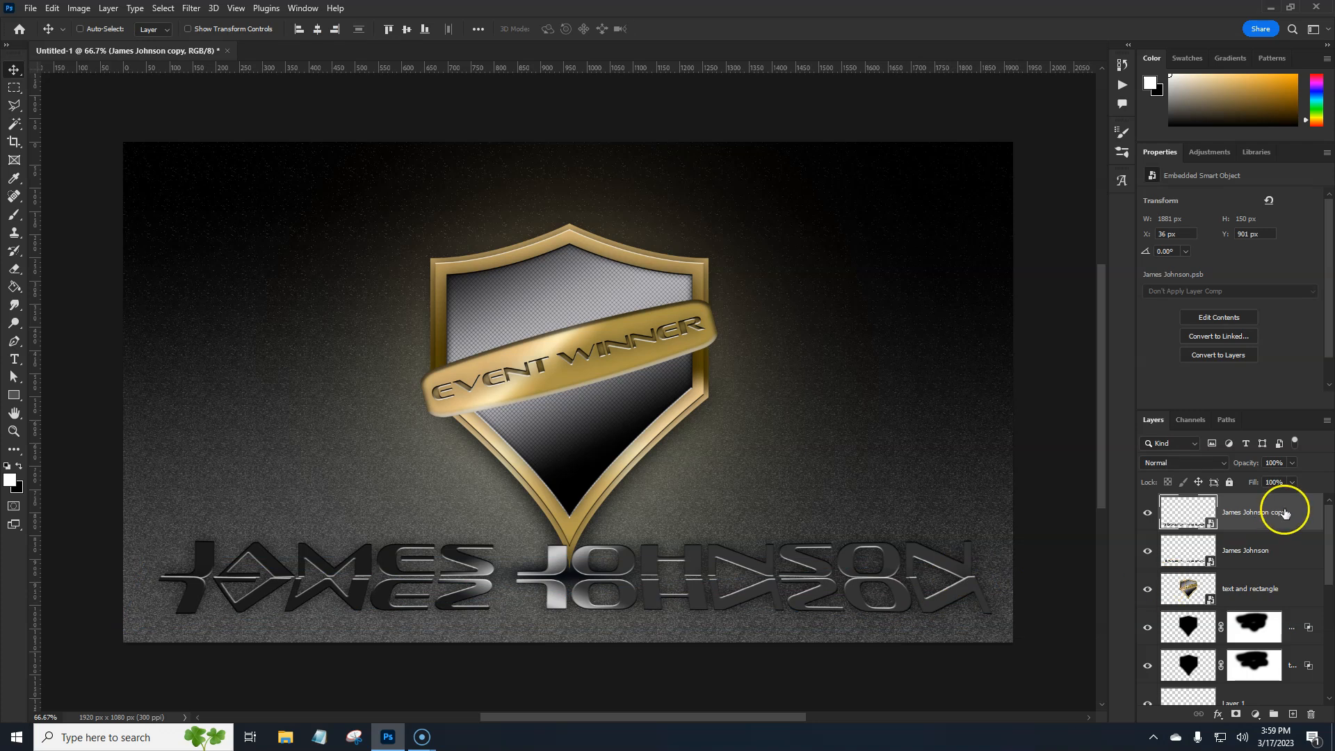
Add a layer mask to the reflection and set the Gradient tool to the Foreground to Transparent preset
click(1235, 714)
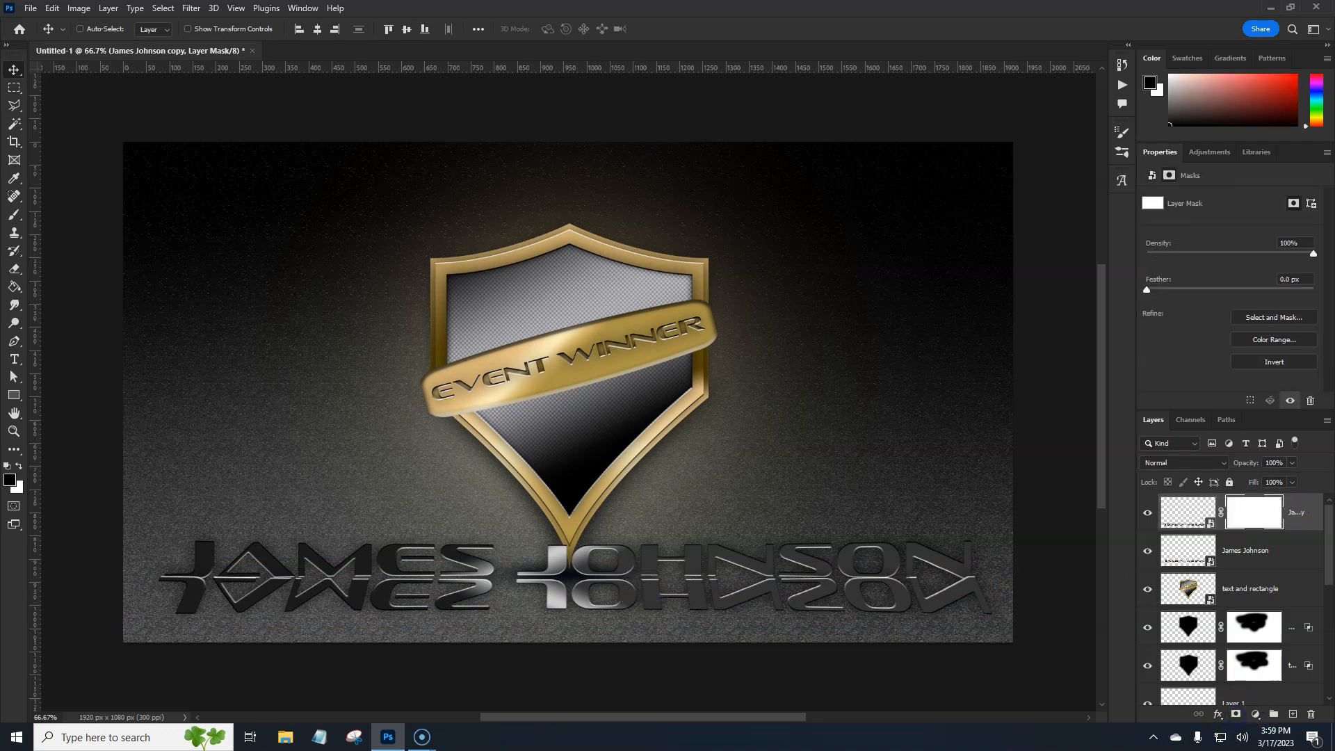
click(14, 289)
click(68, 286)
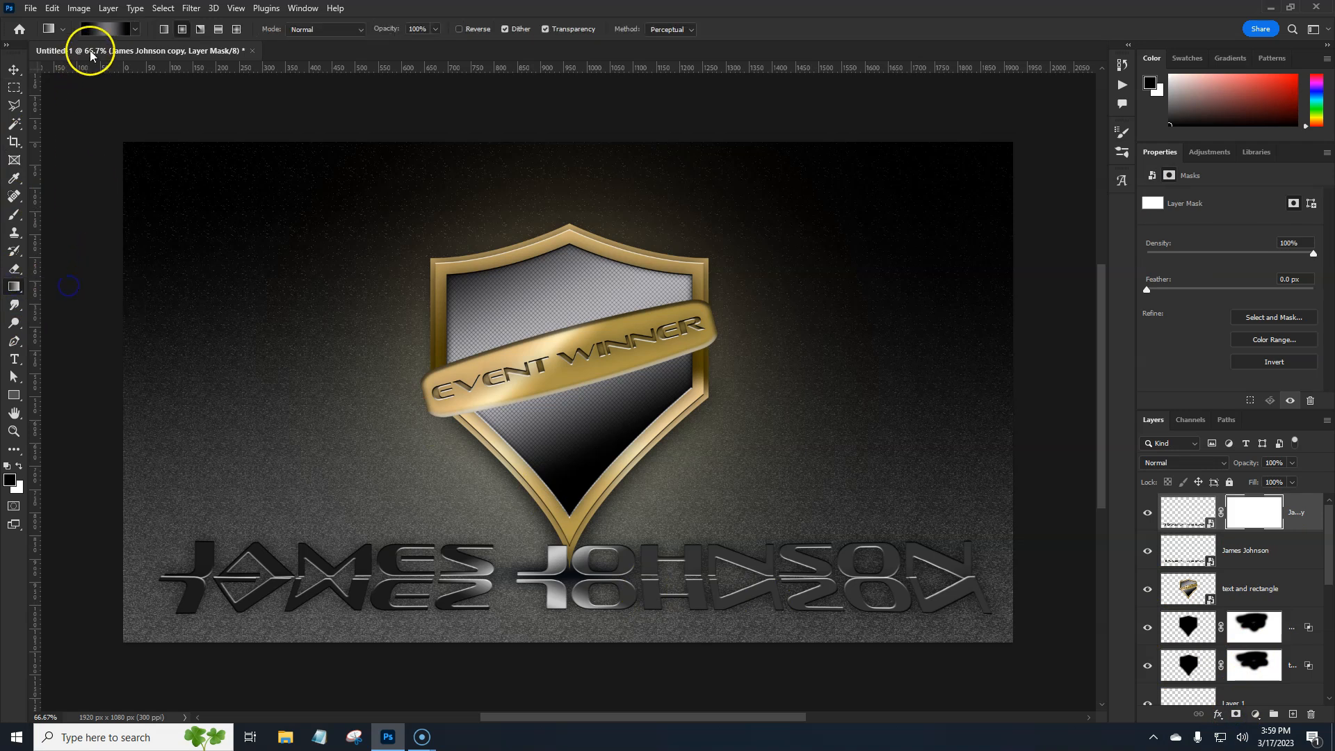
click(104, 28)
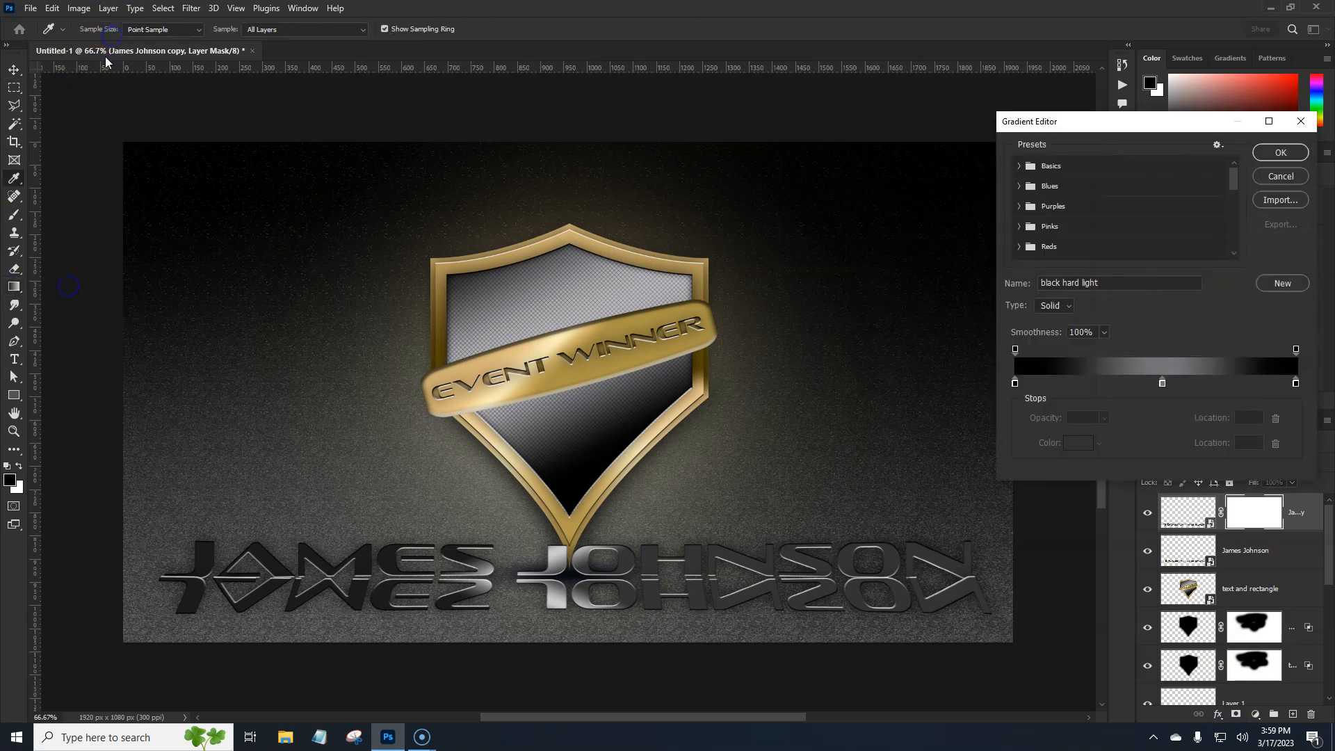
click(1019, 166)
click(1045, 192)
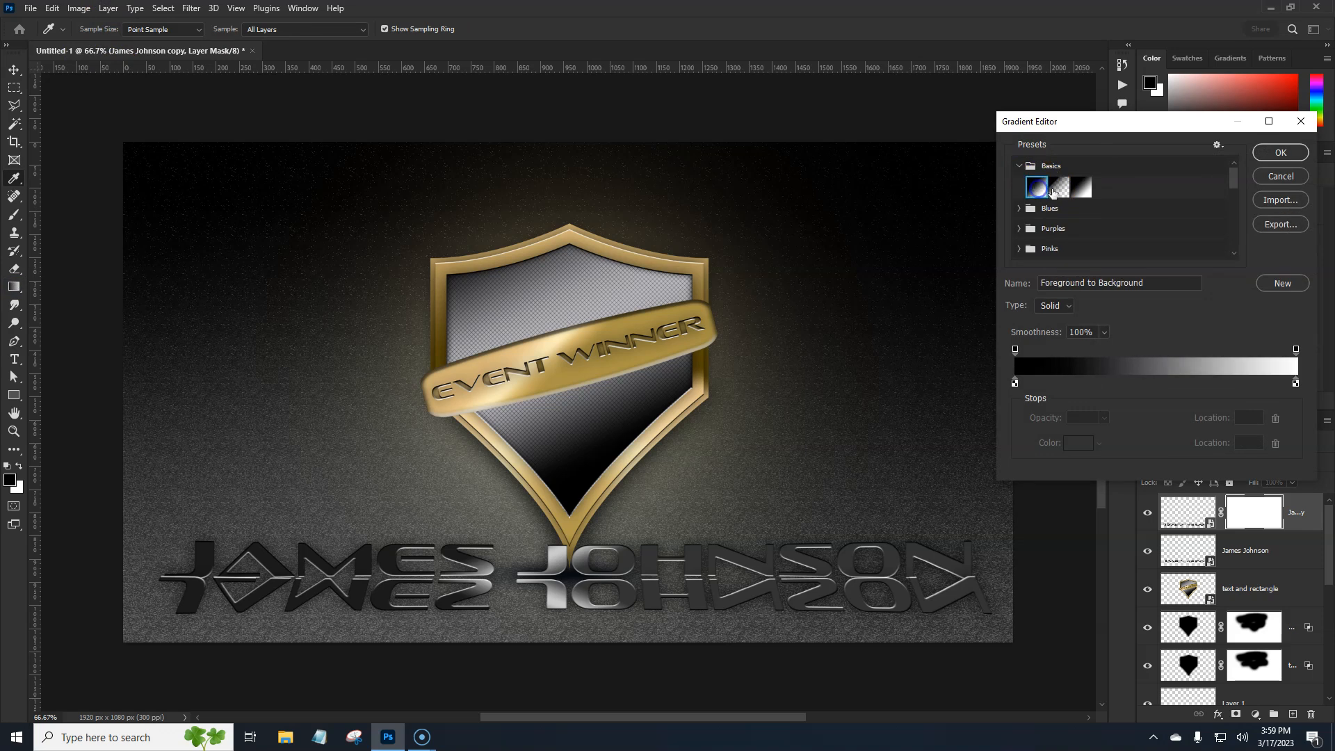
click(1059, 188)
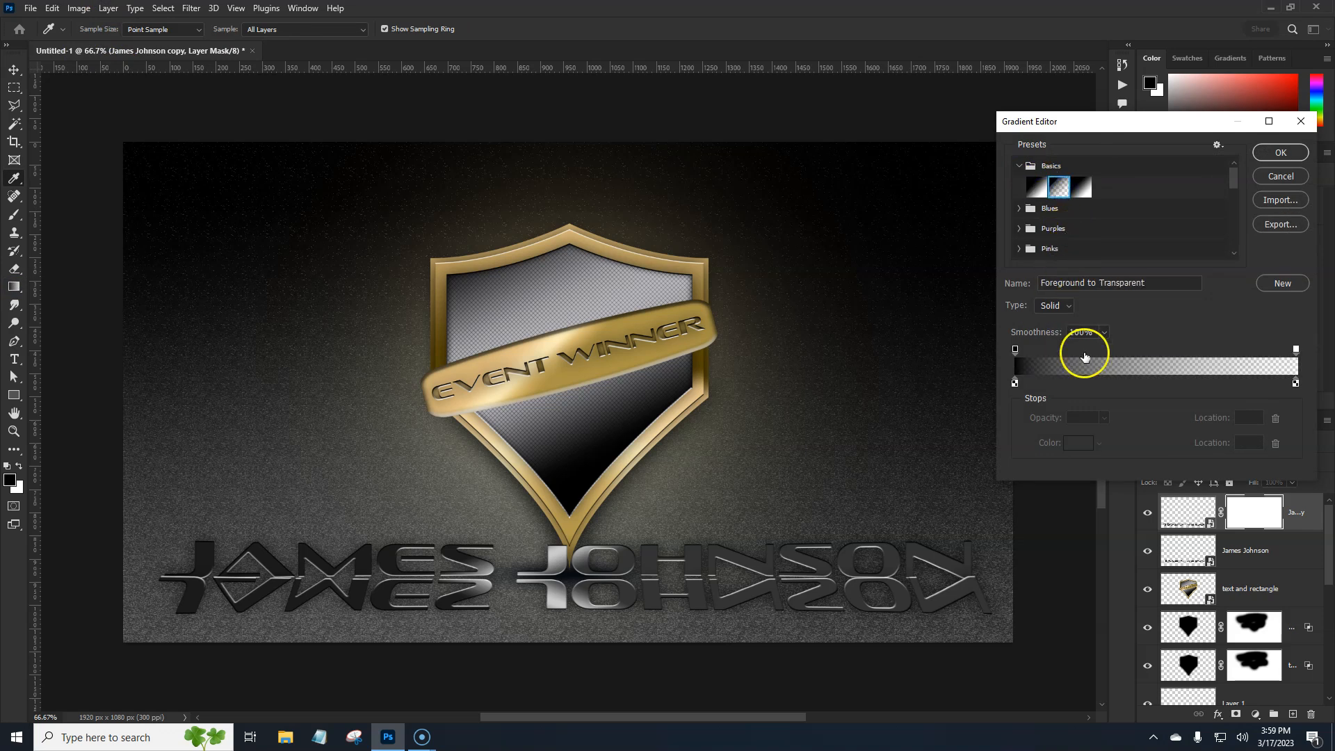
click(1301, 151)
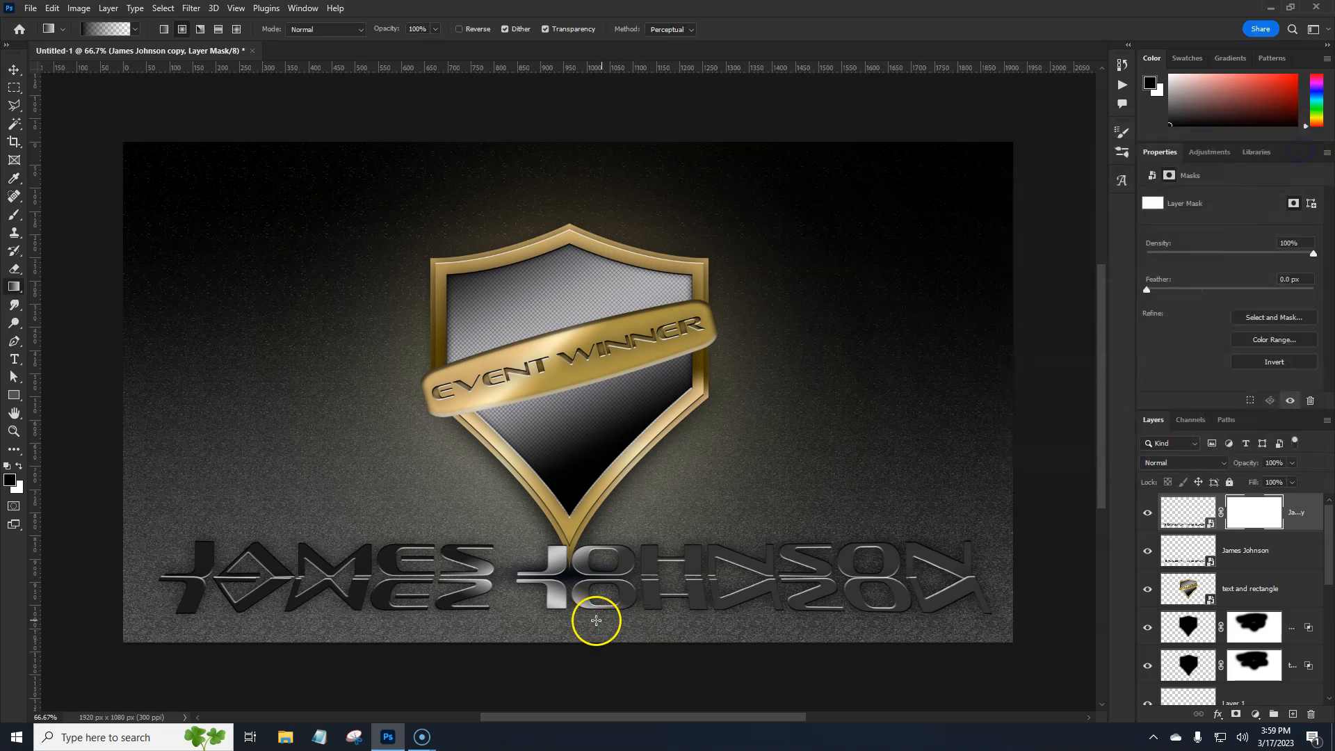
Undo a trial radial gradient and fade out the reflection's lower part with an upward black linear gradient on its mask
drag(563, 508, 565, 511)
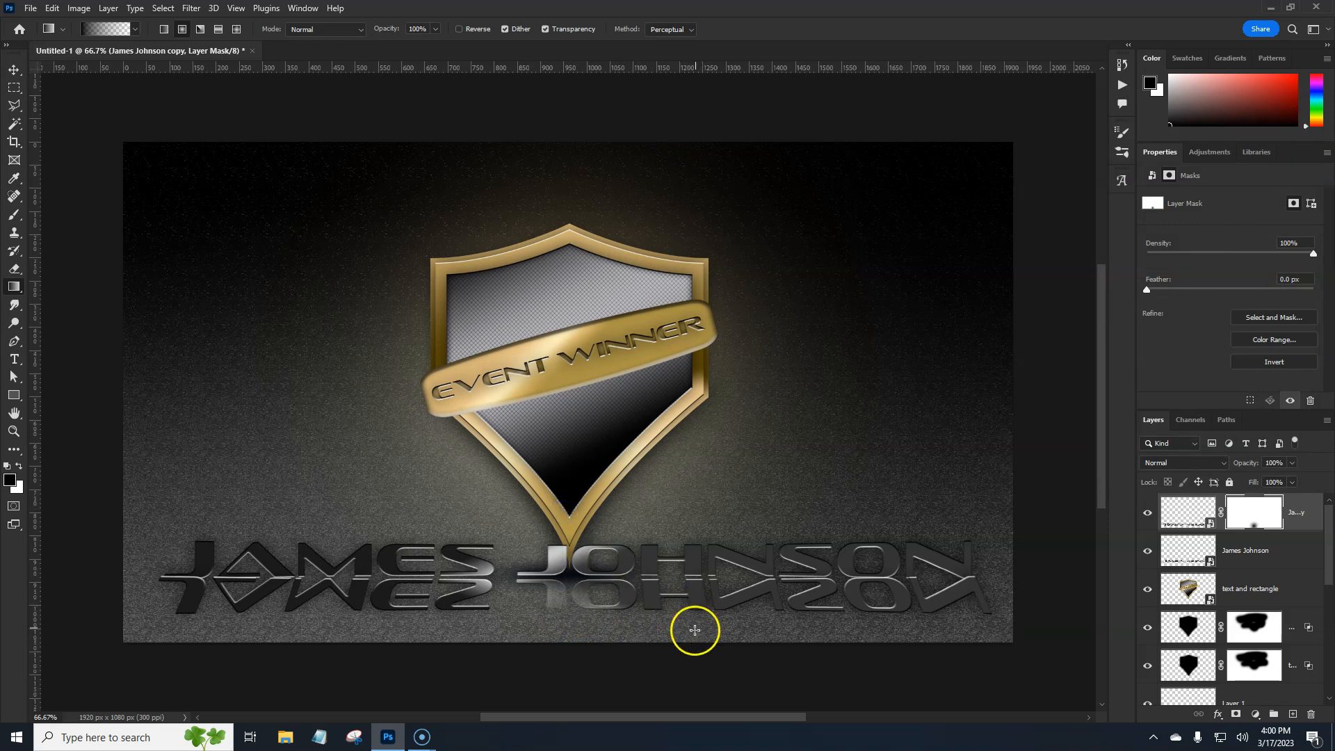
key(ctrl+z)
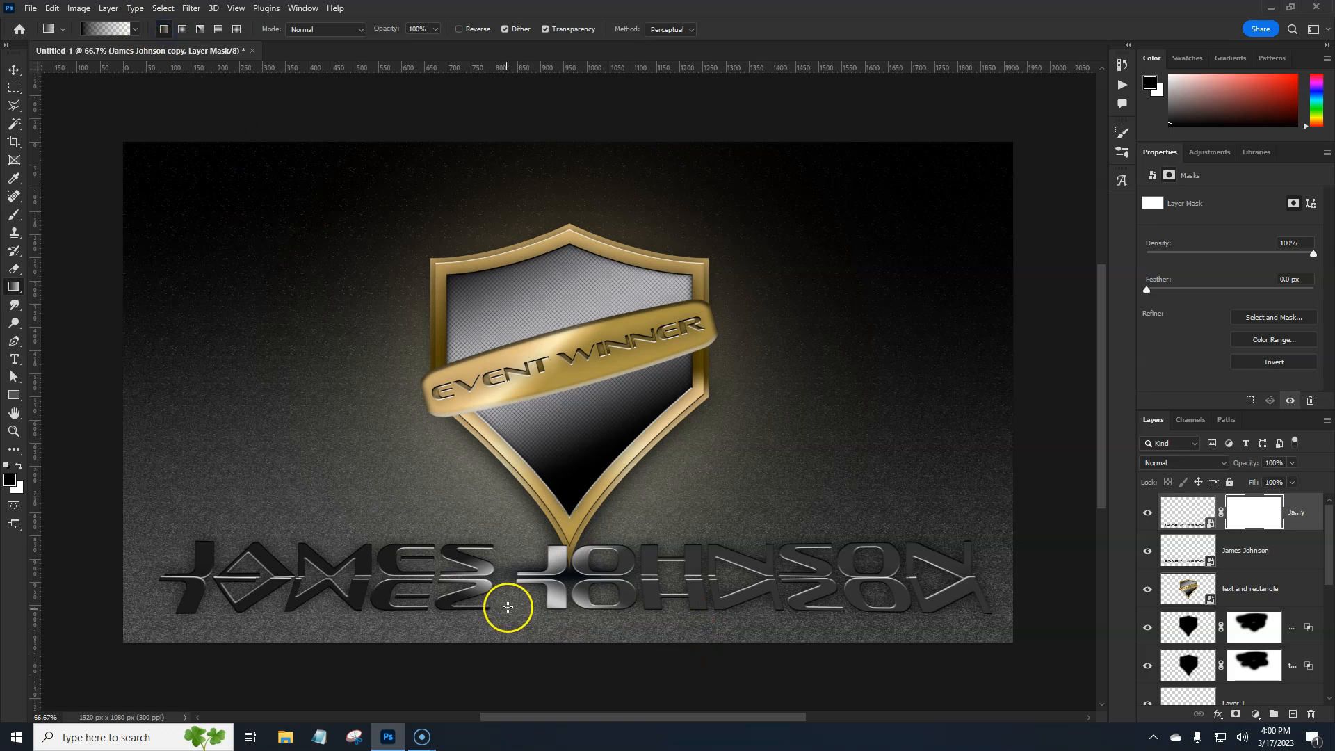
drag(566, 611, 563, 533)
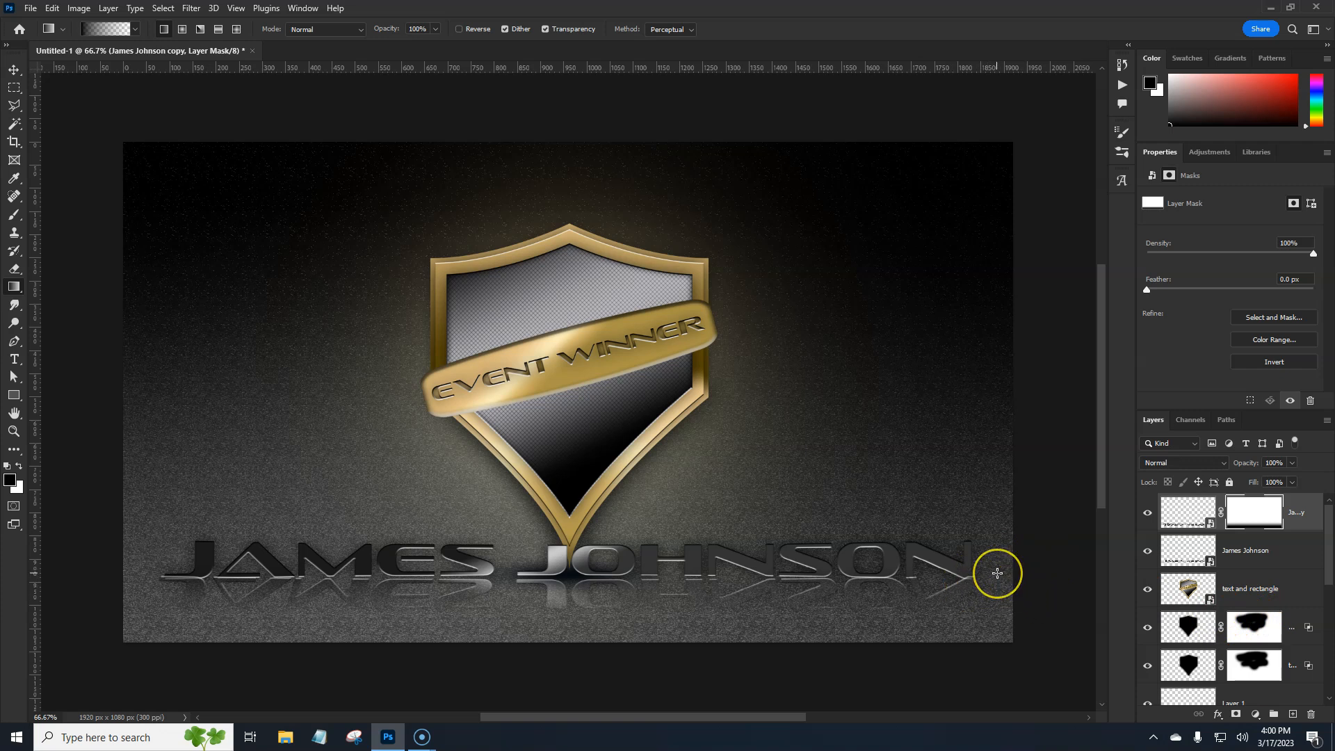
Switch to the Brush tool with the reflection's layer mask active and reduce the brush size to 20 px
key(ctrl+plus)
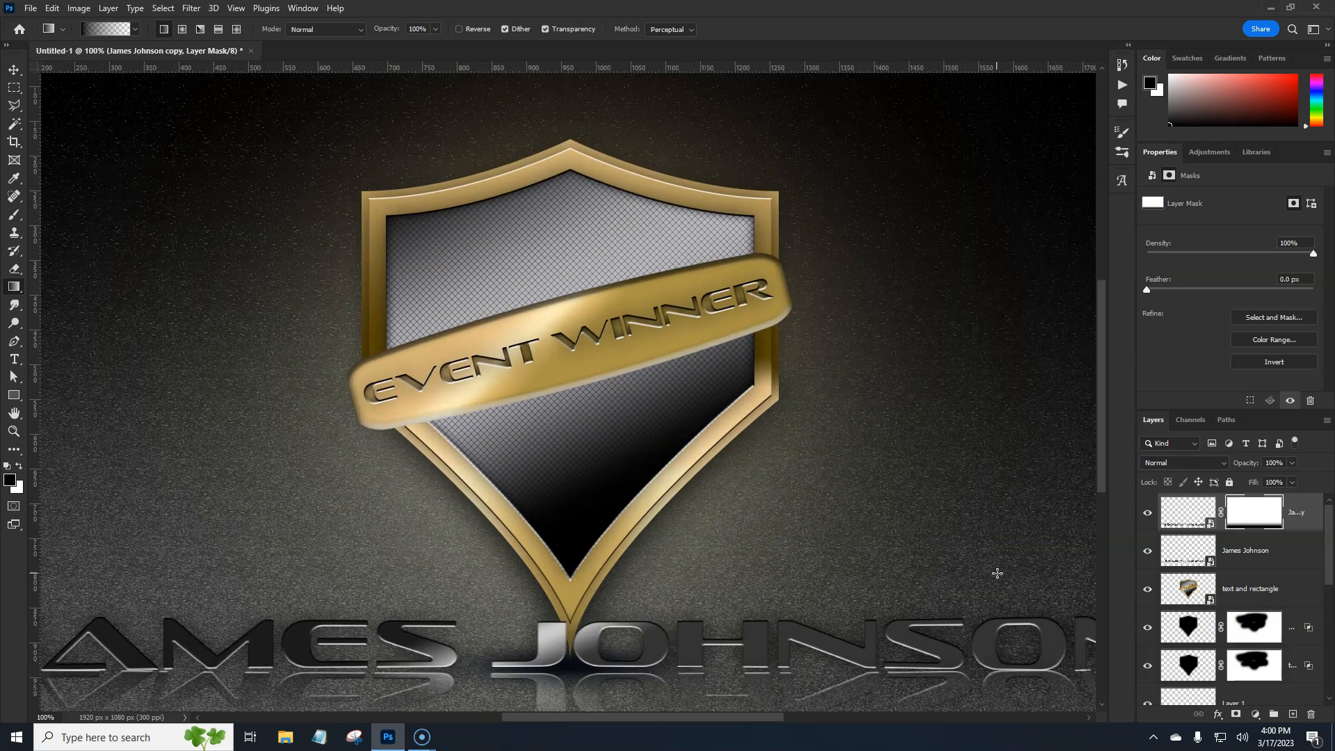
drag(757, 547, 977, 361)
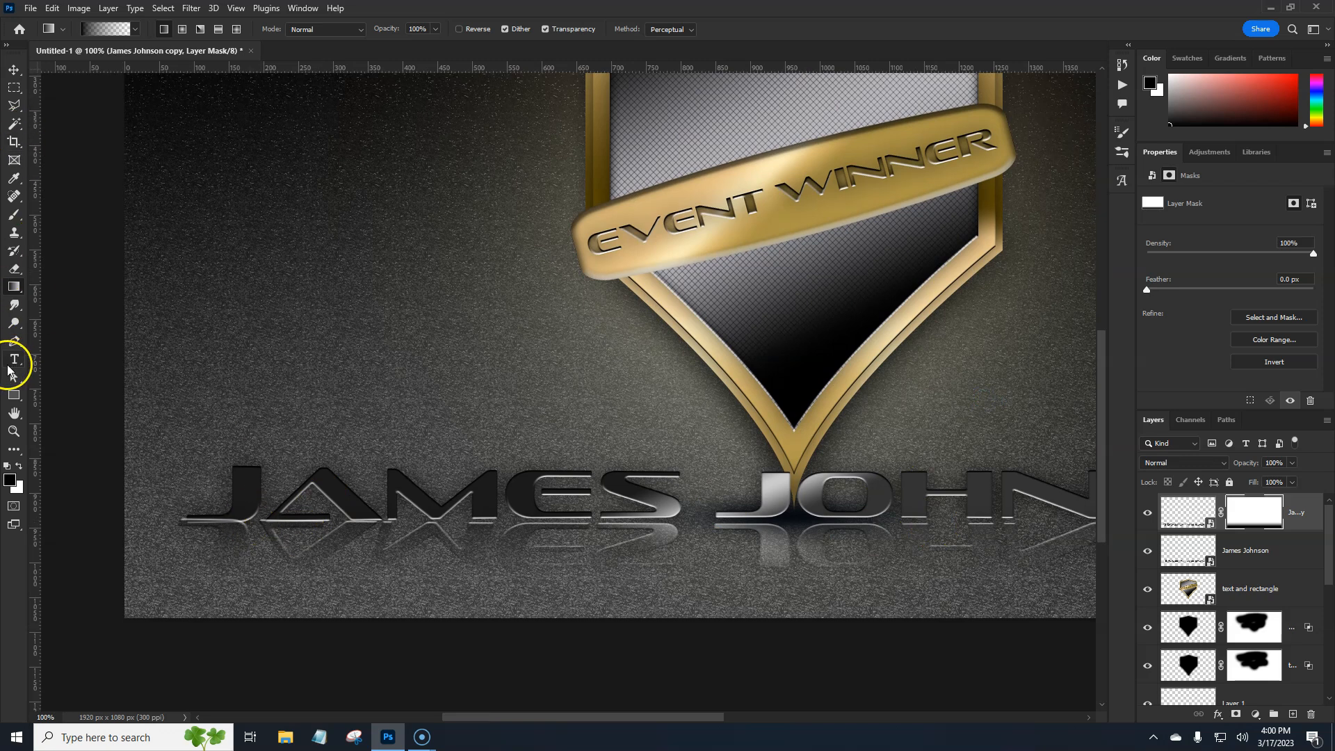
key(b)
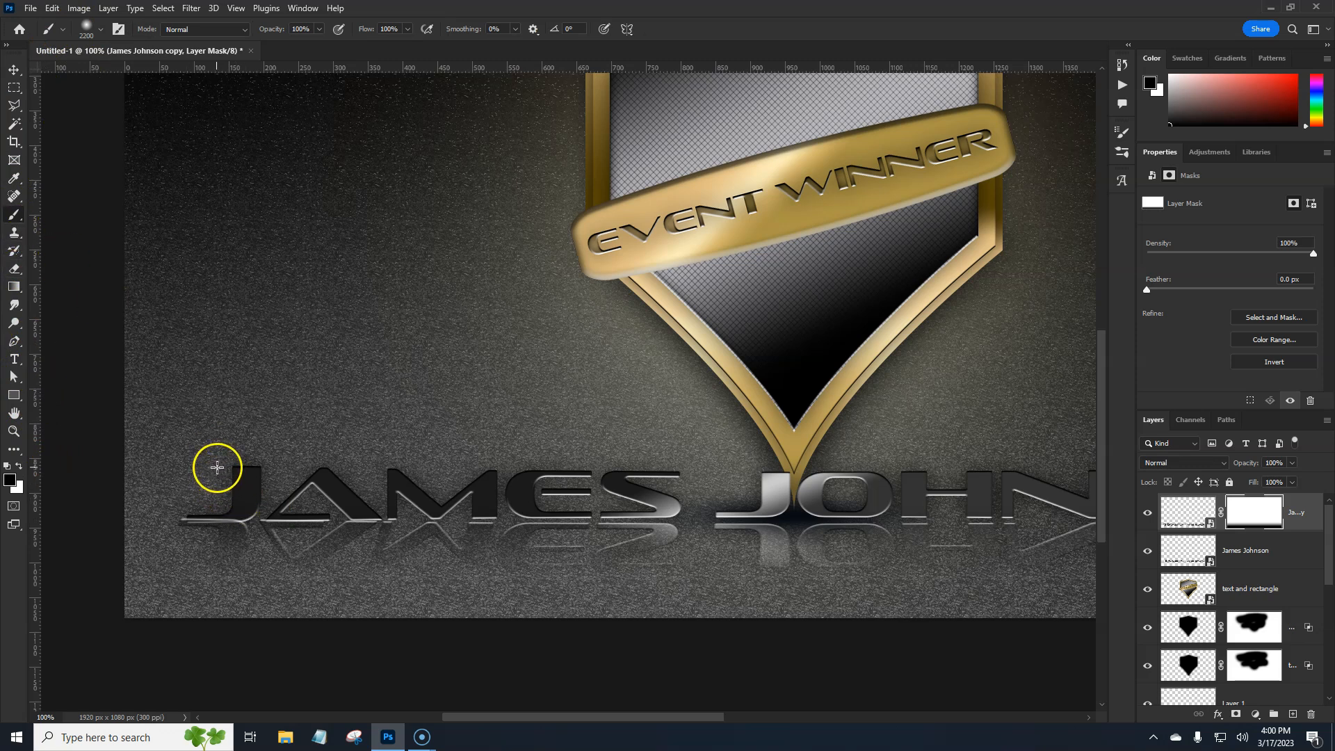
key(bracketleft)
key(bracketleft)
key(bracketleft)
key(bracketleft)
key(bracketleft)
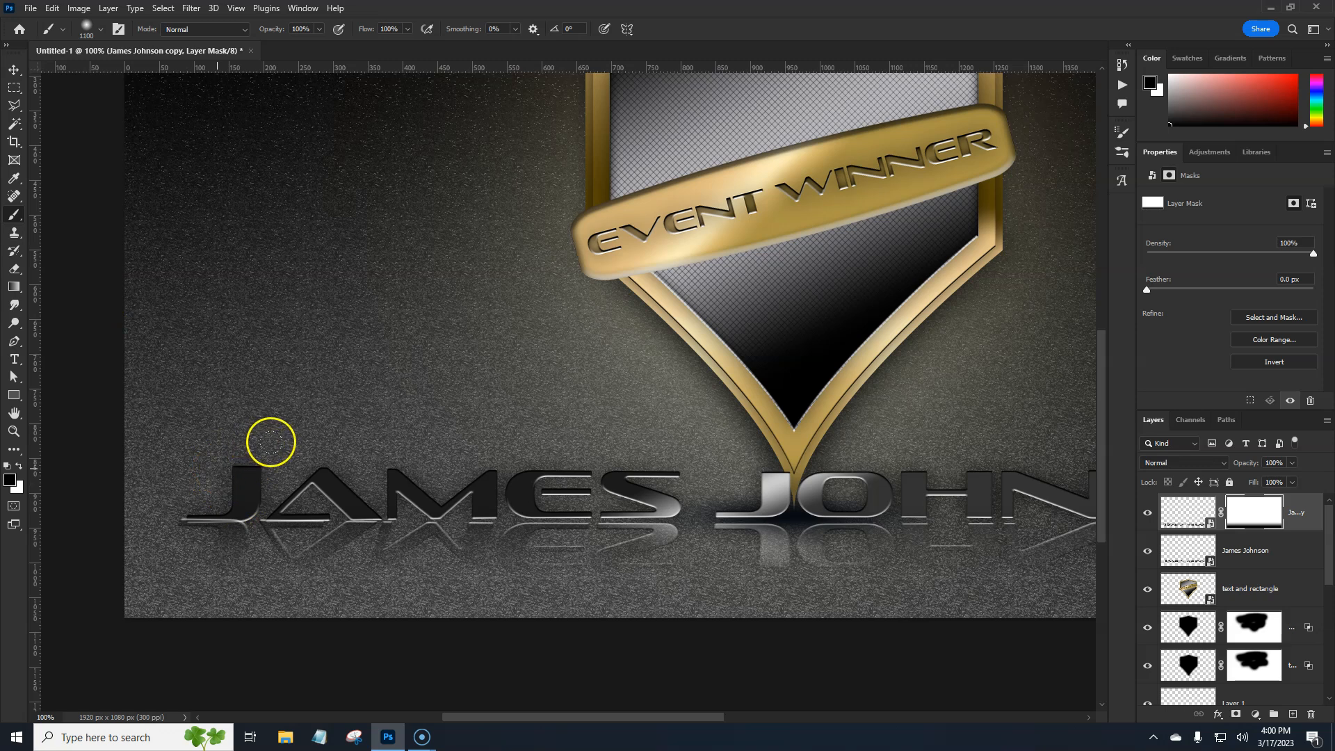
key(bracketleft)
key(bracketleft)
key(bracketleft)
key(bracketleft)
key(bracketleft)
key(bracketleft)
key(bracketleft)
key(bracketleft)
key(bracketleft)
key(bracketleft)
key(bracketleft)
key(bracketleft)
key(bracketleft)
key(bracketleft)
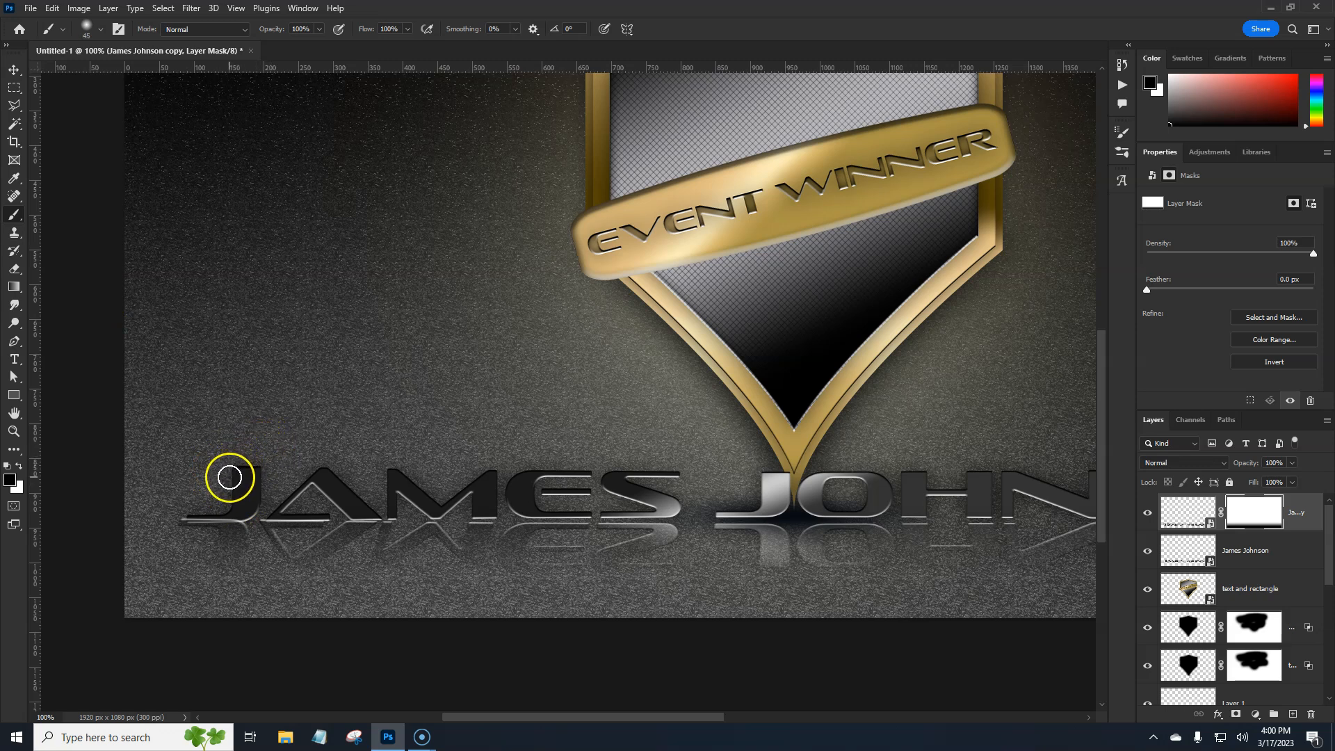
key(bracketleft)
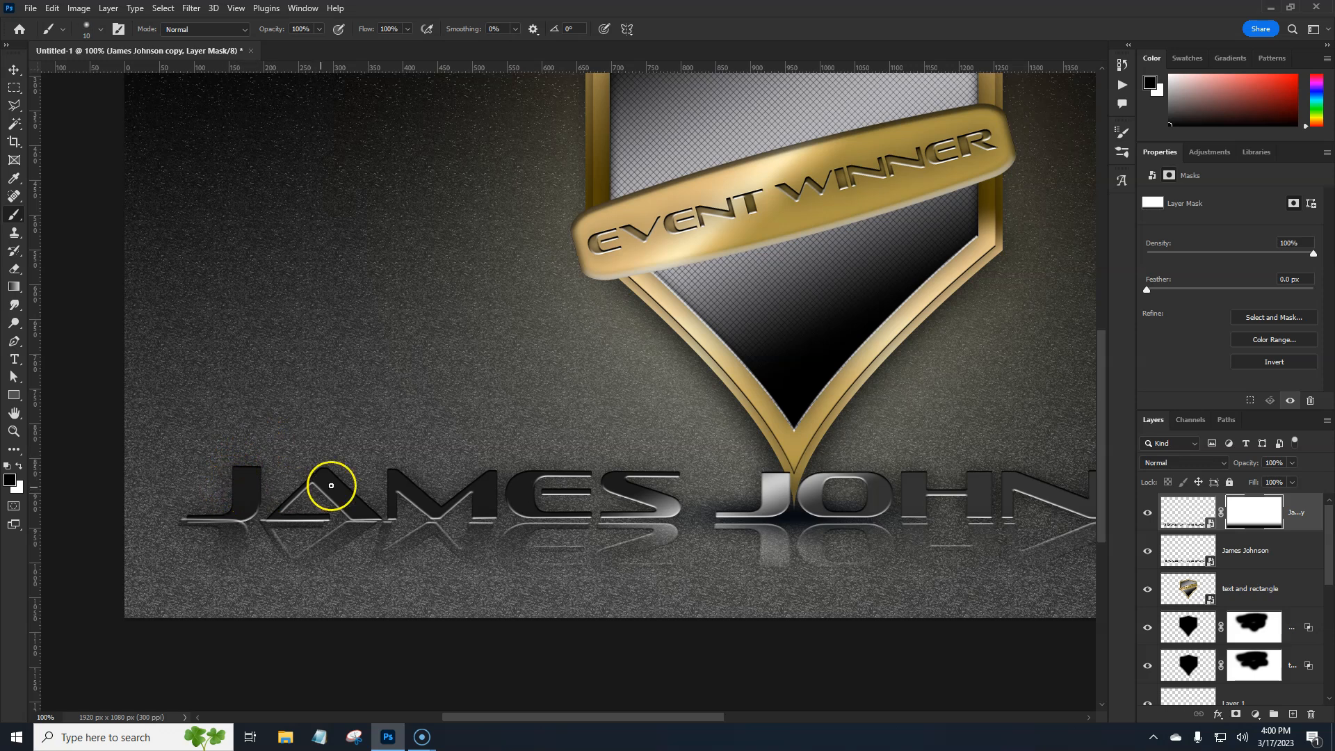
key(ctrl+minus)
drag(681, 359, 549, 373)
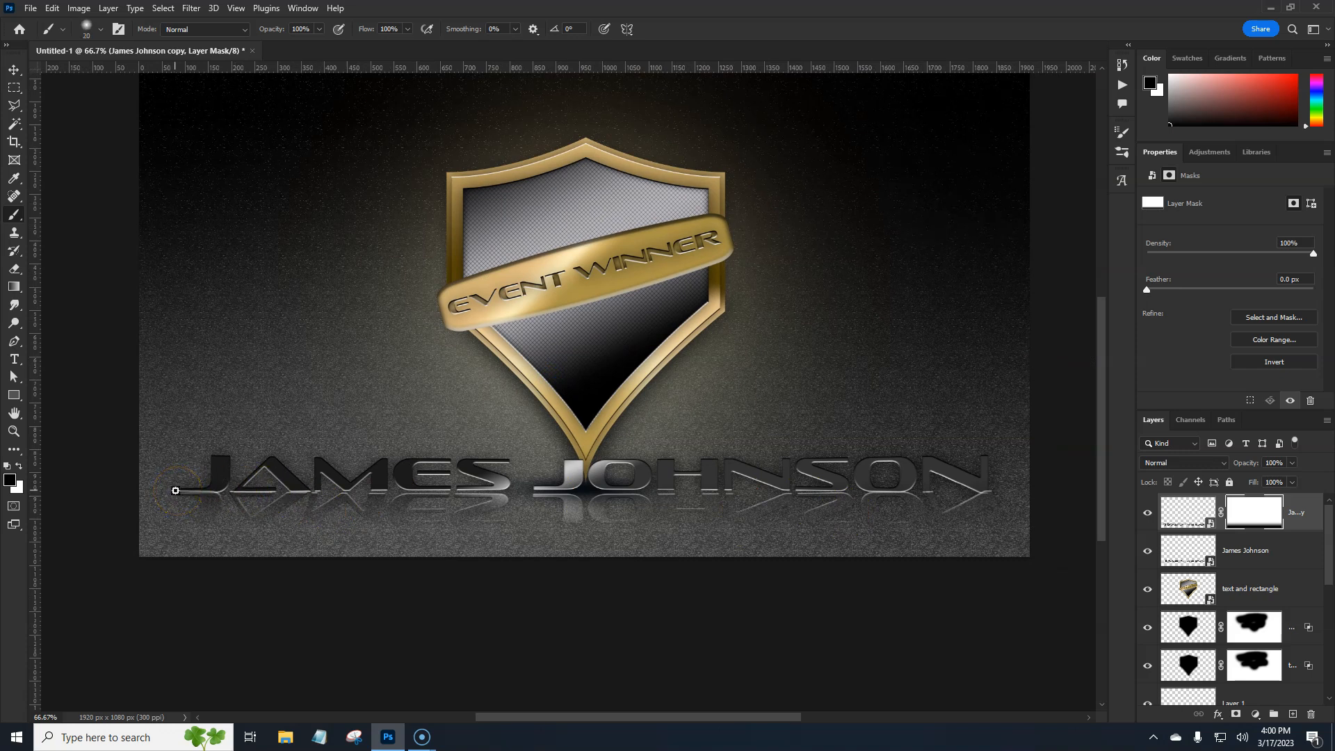
click(1244, 517)
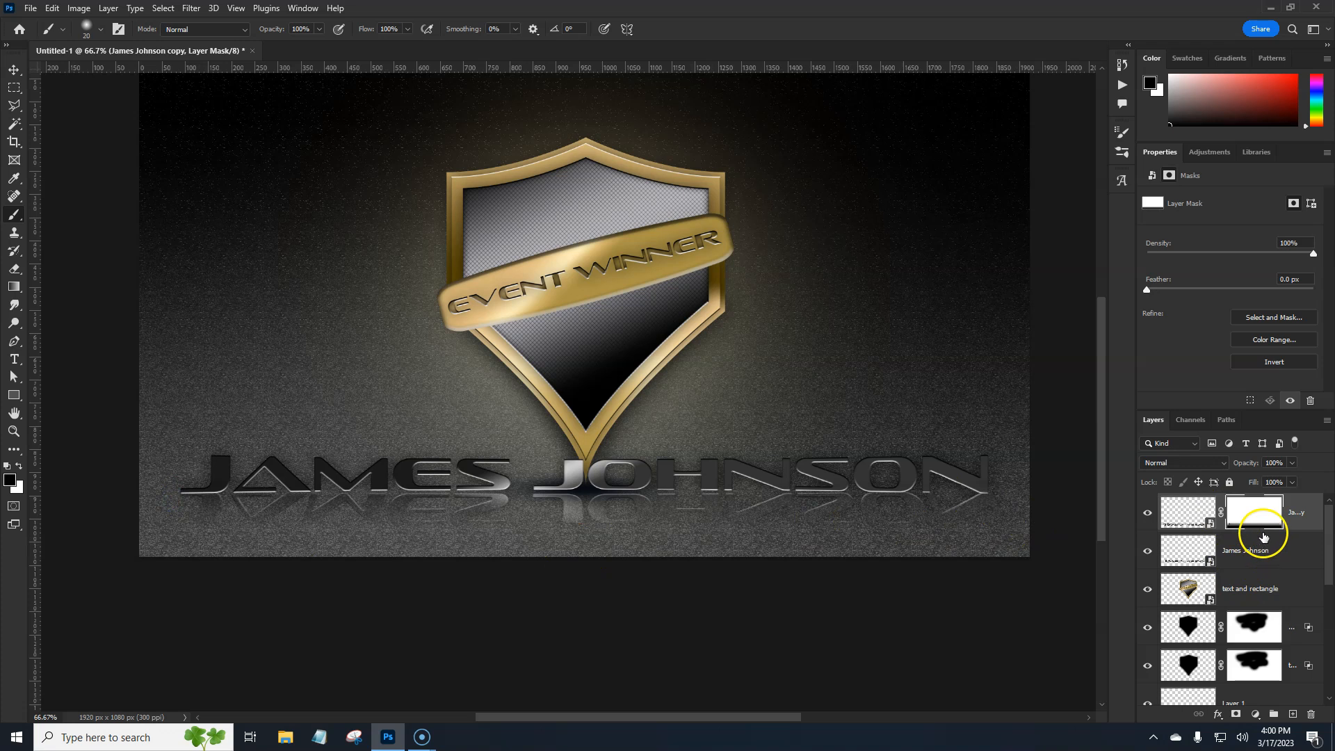
Group the winner's name layer and its reflection layer into a folder called "name"
drag(941, 379, 953, 485)
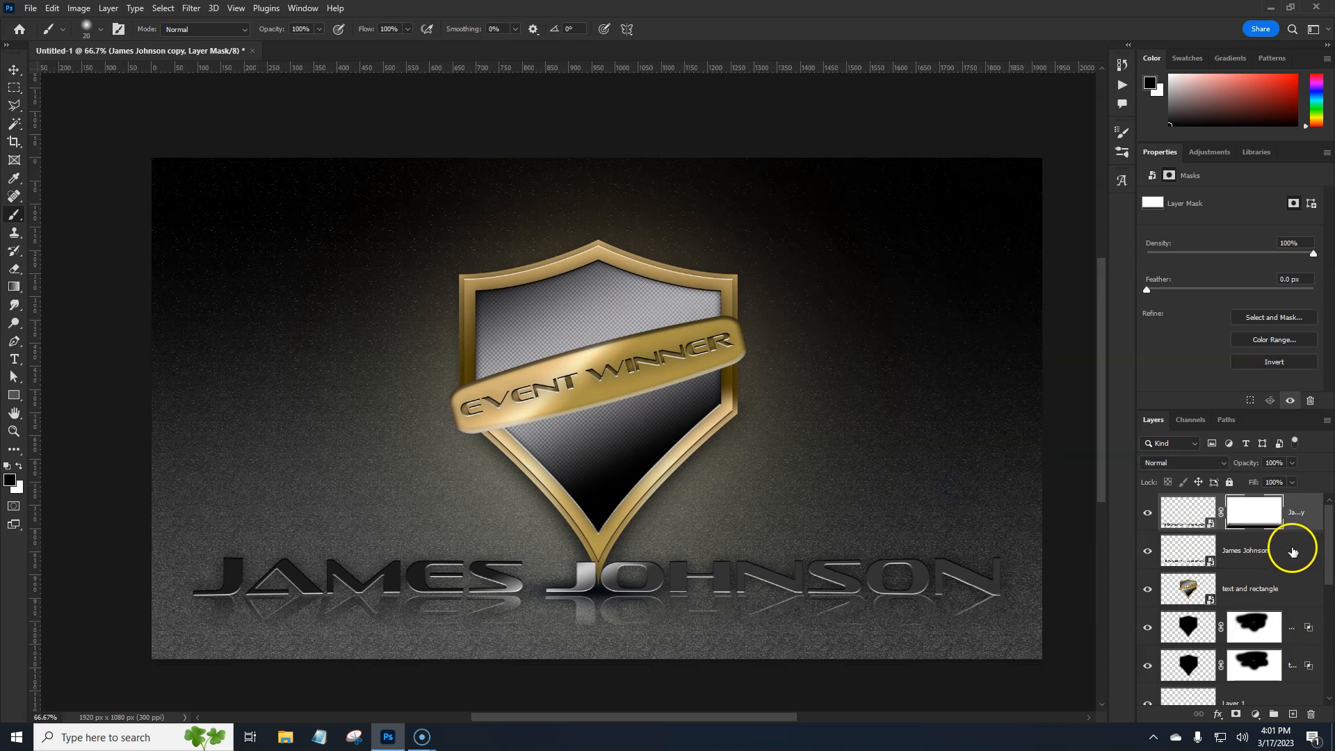
shift+click(1292, 551)
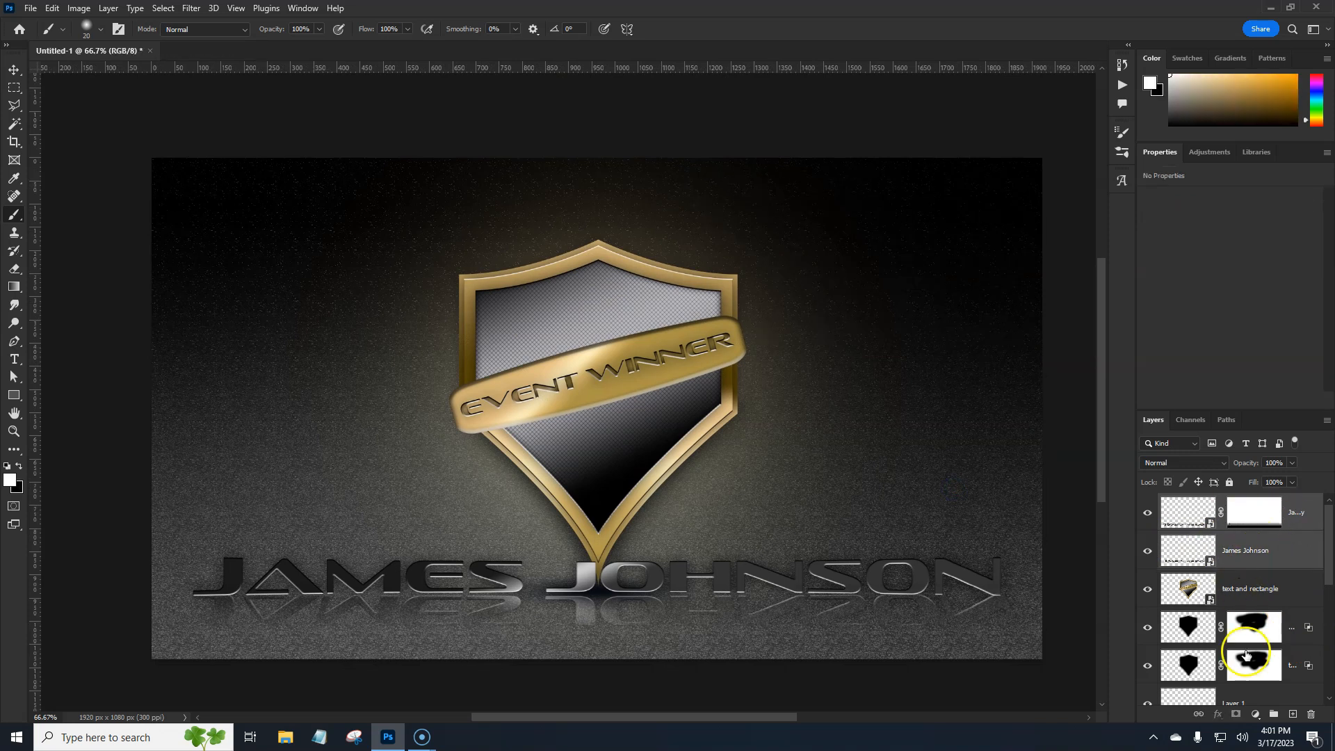
click(1271, 719)
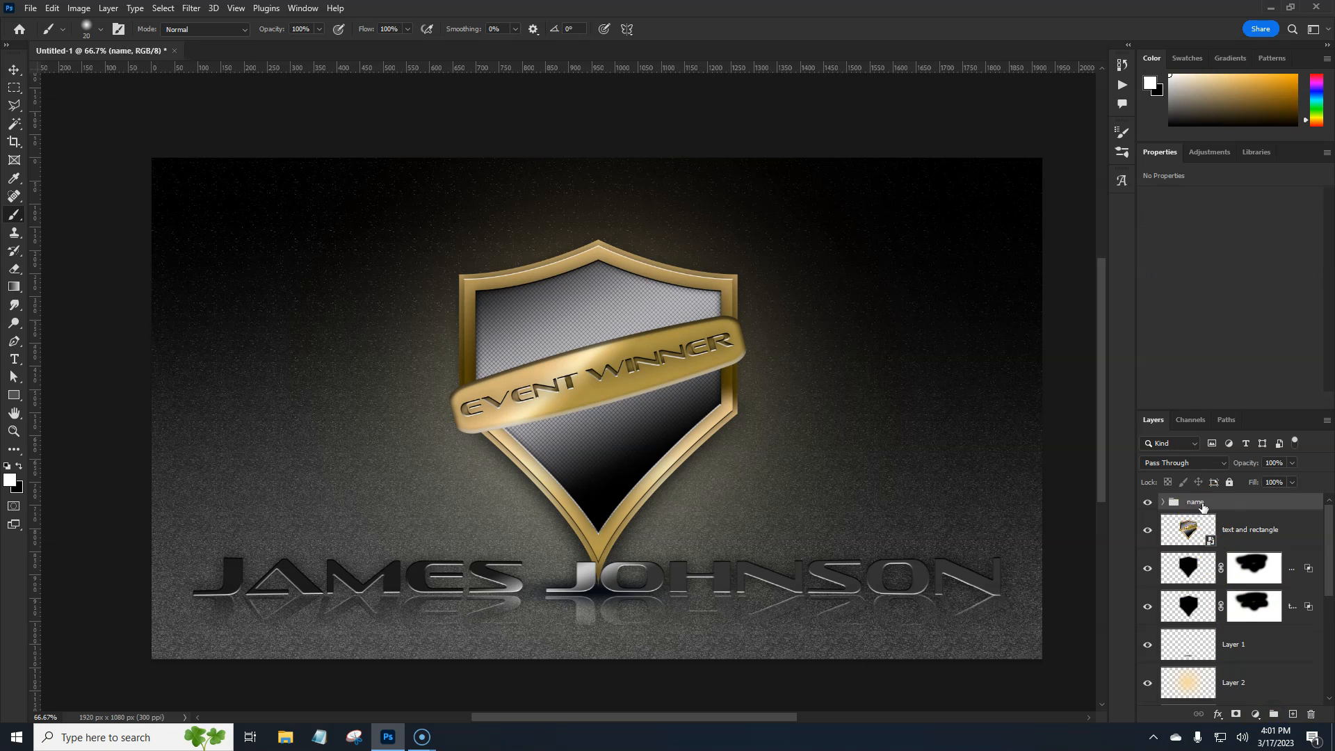
Add a Gradient fill layer directly above the Levels adjustment that darkens the background pattern
scroll(1223, 556, down, 2)
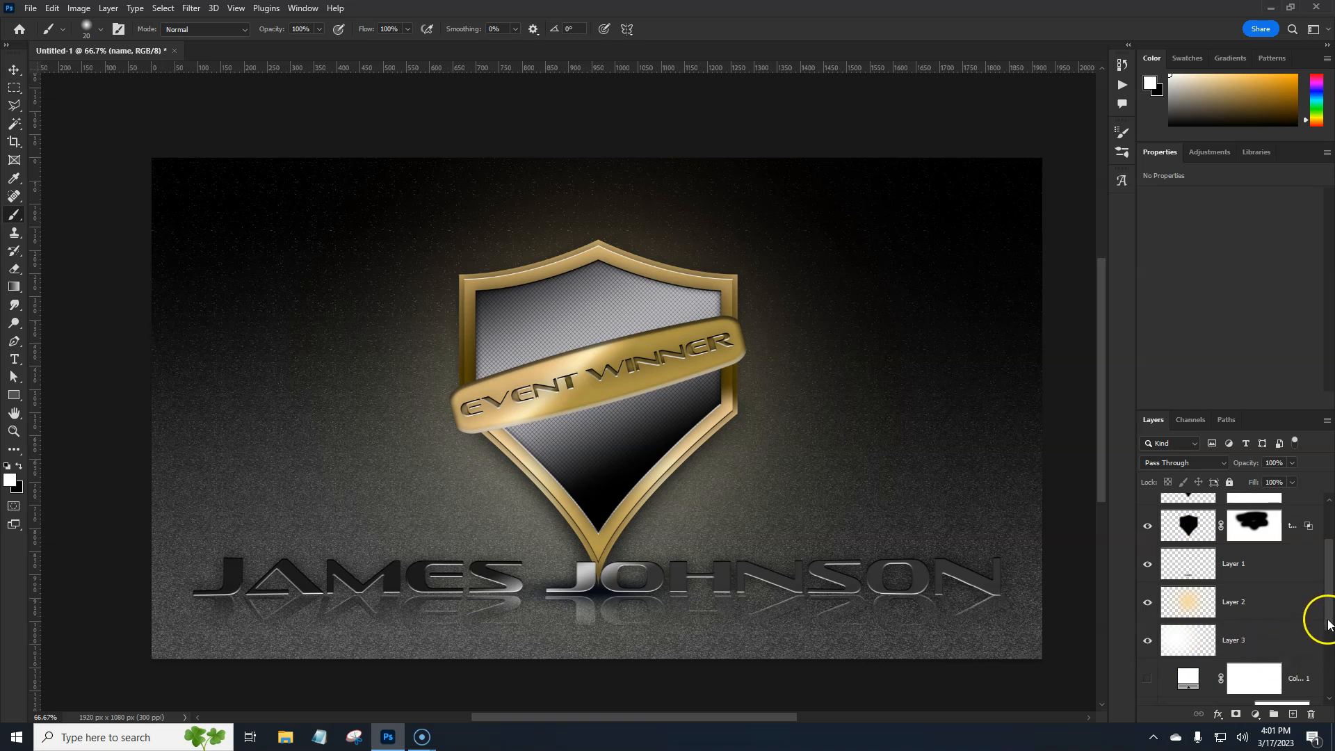
click(1329, 647)
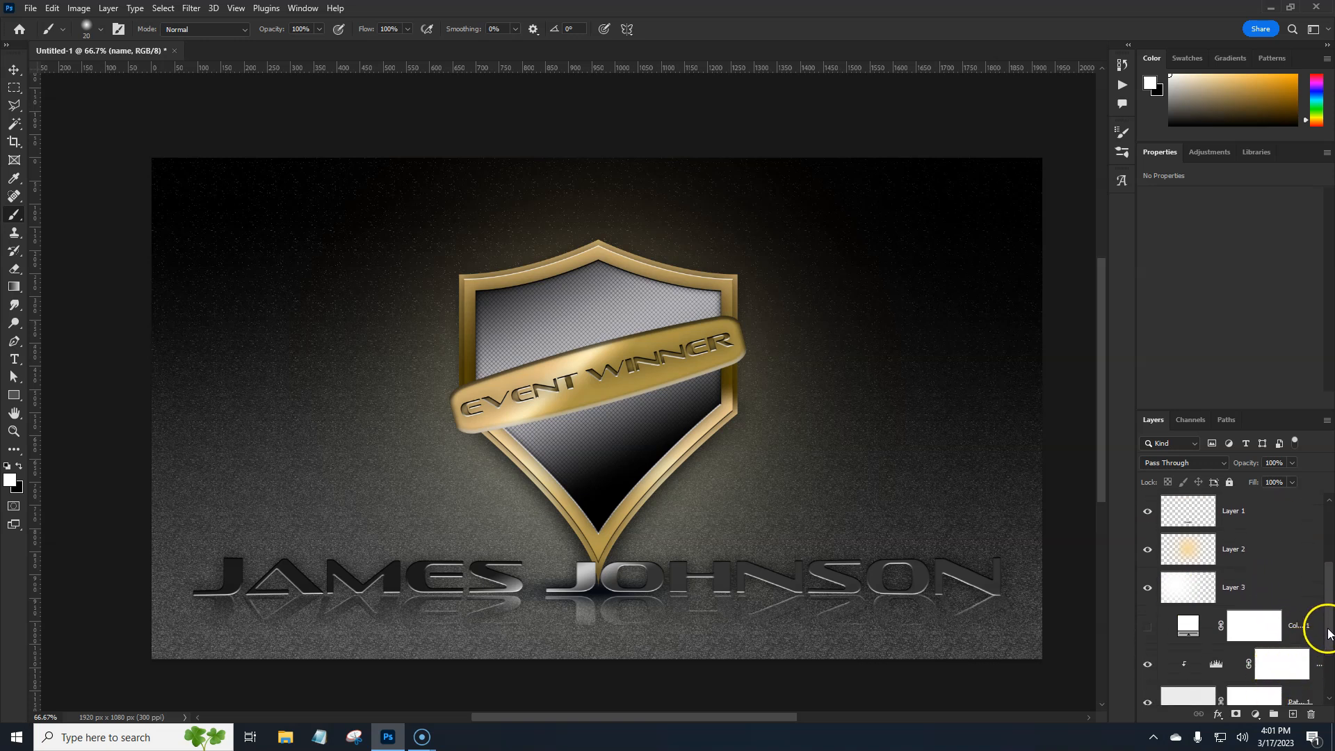
scroll(1329, 632, down, 1)
click(1230, 638)
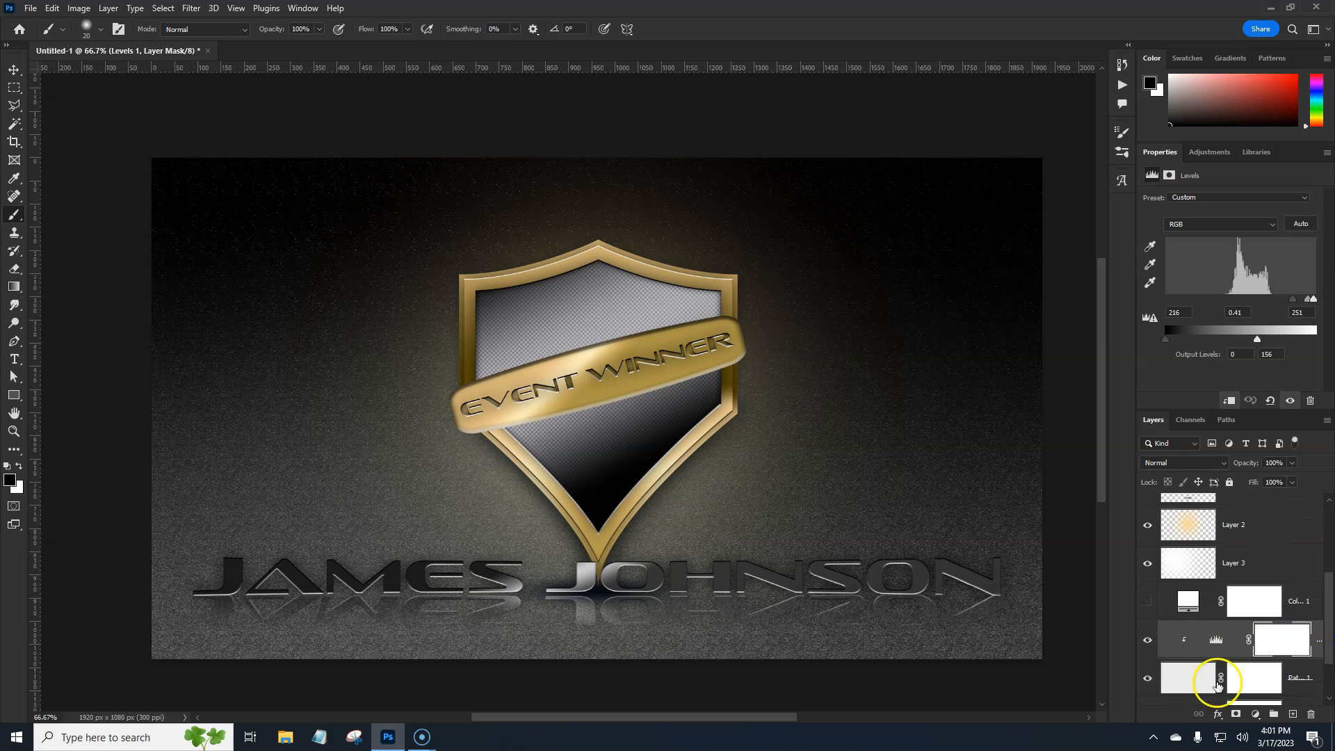
click(1255, 714)
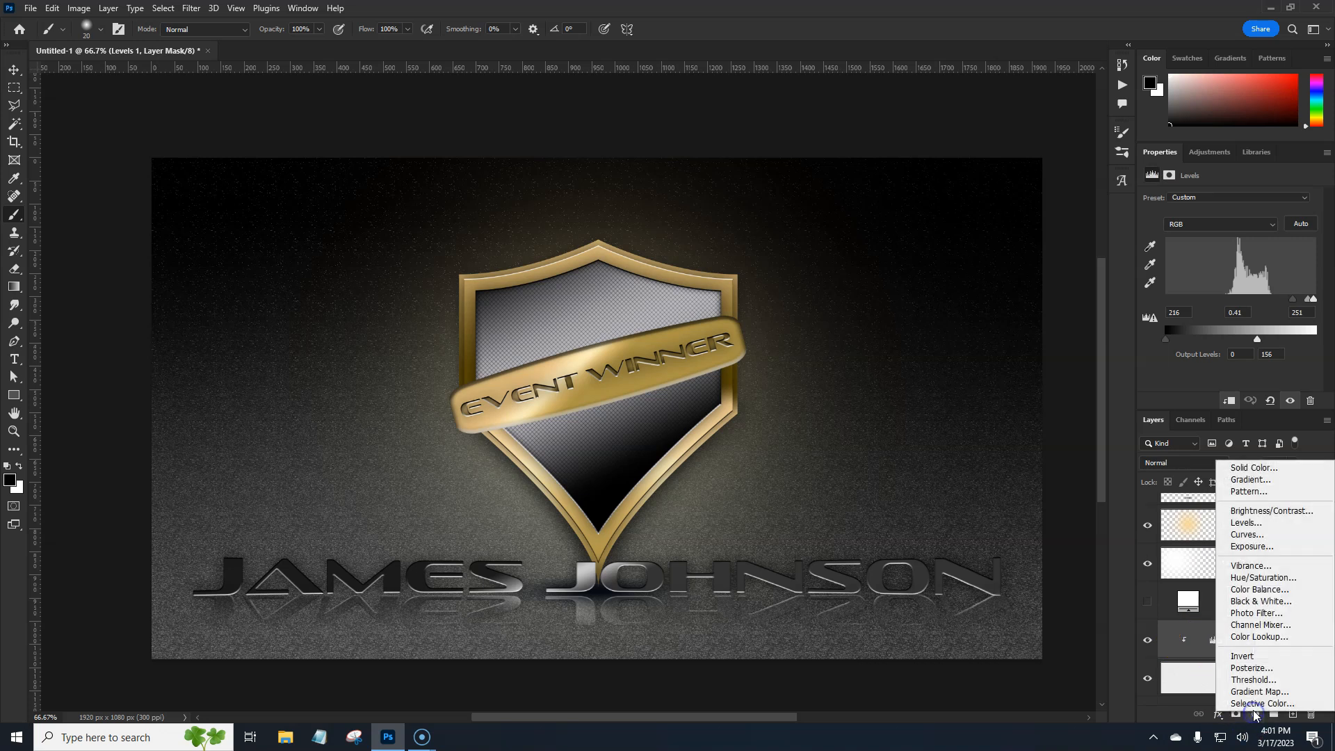
click(1244, 480)
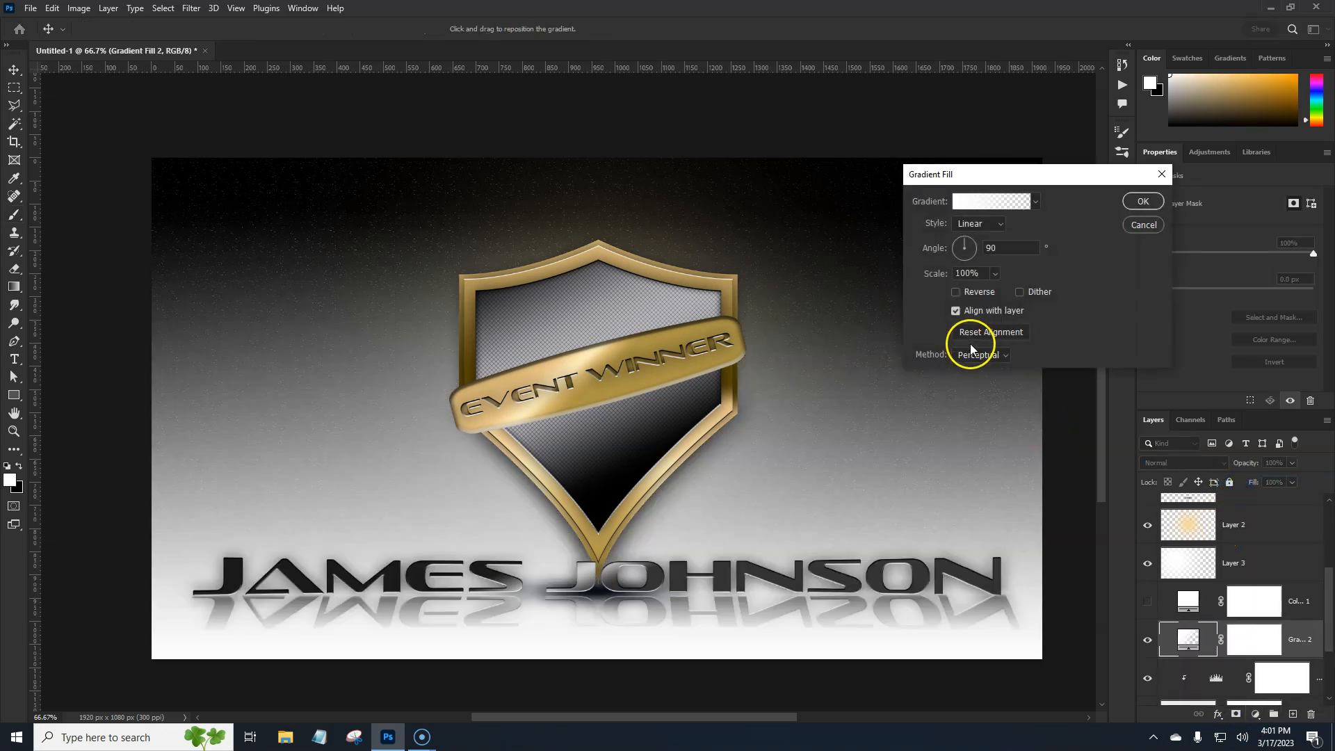
Choose the Purple_03 preset from the Purples group for the new gradient fill and apply it with the linear style
click(975, 201)
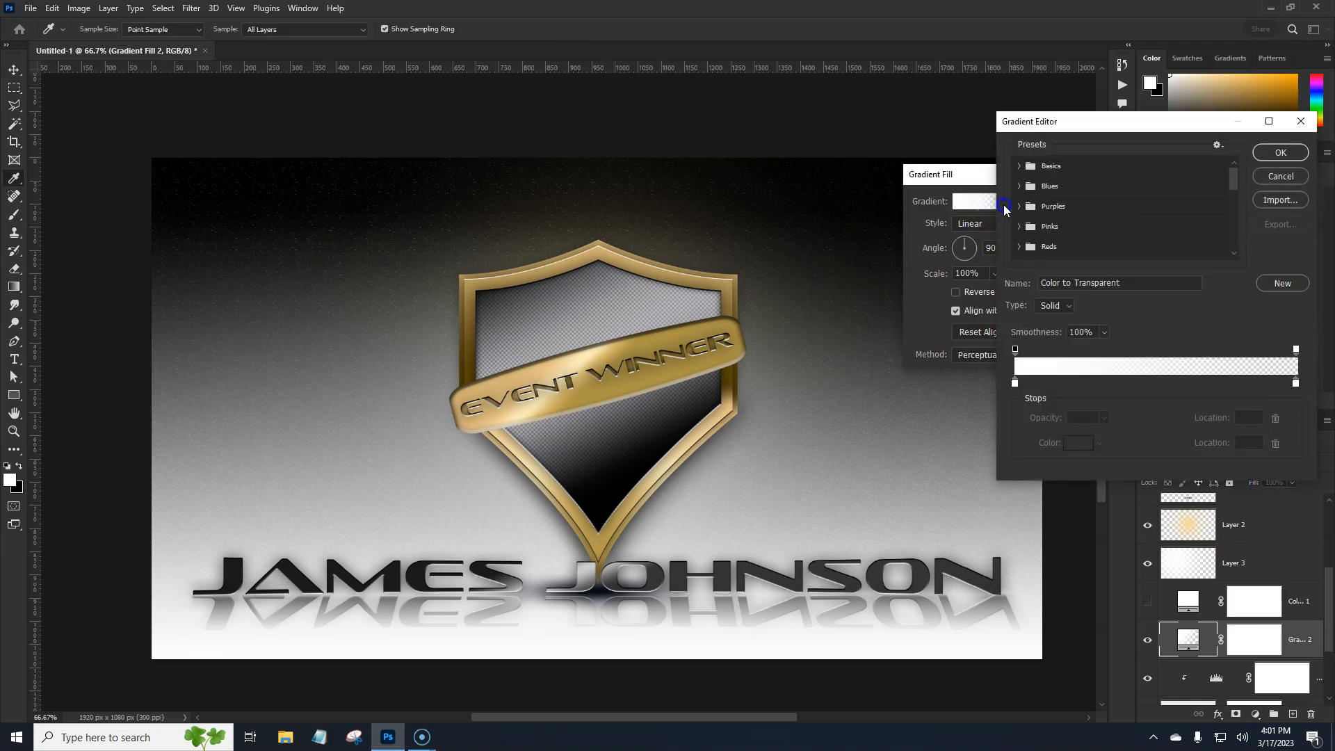
click(1018, 205)
click(1077, 229)
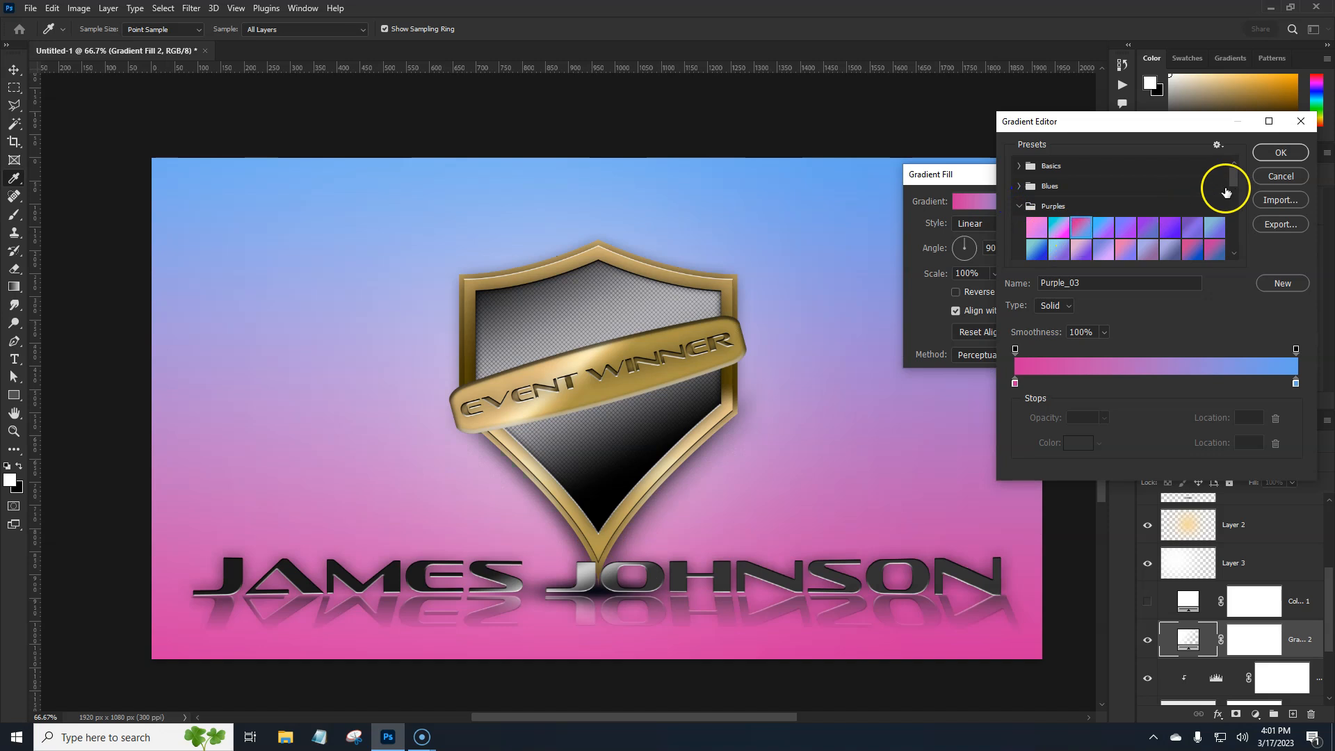
click(1281, 153)
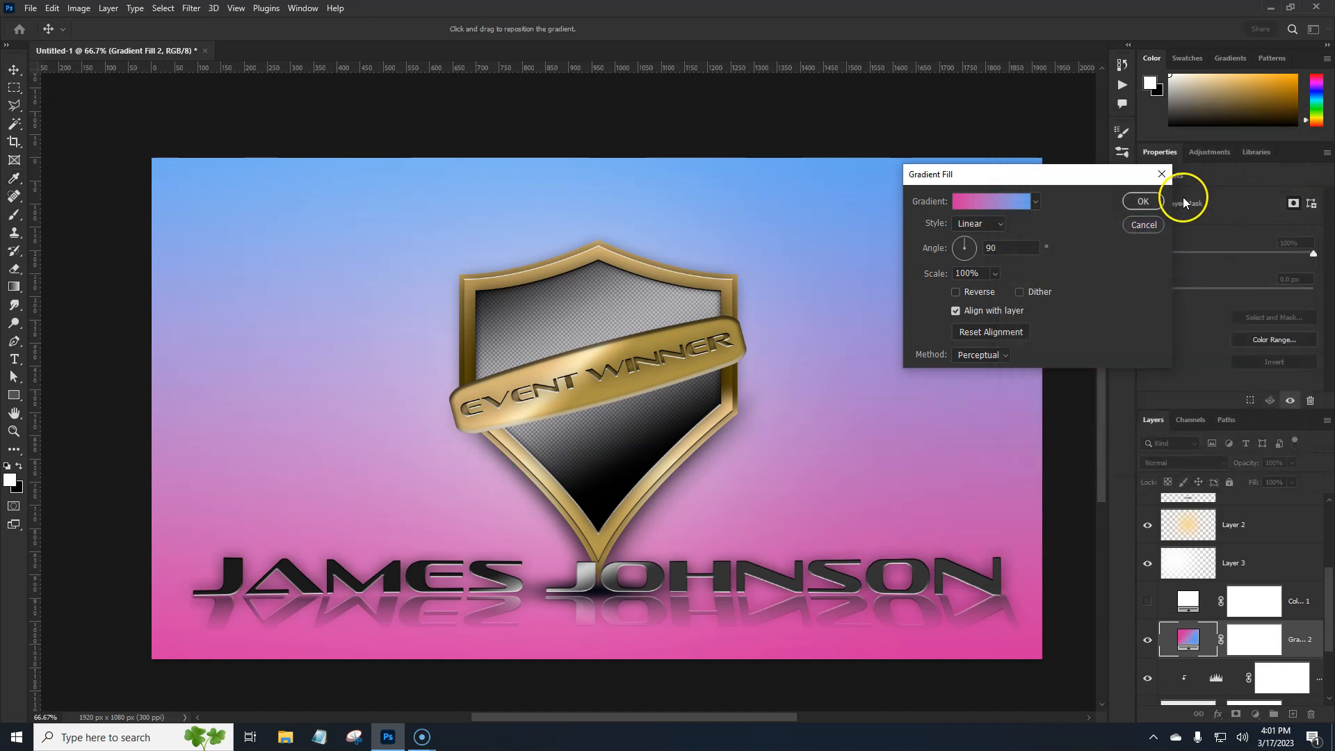
click(1145, 201)
Blend the gradient fill in Soft Light mode, compare the background without the Levels adjustment, and lower the fill's opacity to roughly half
click(1202, 458)
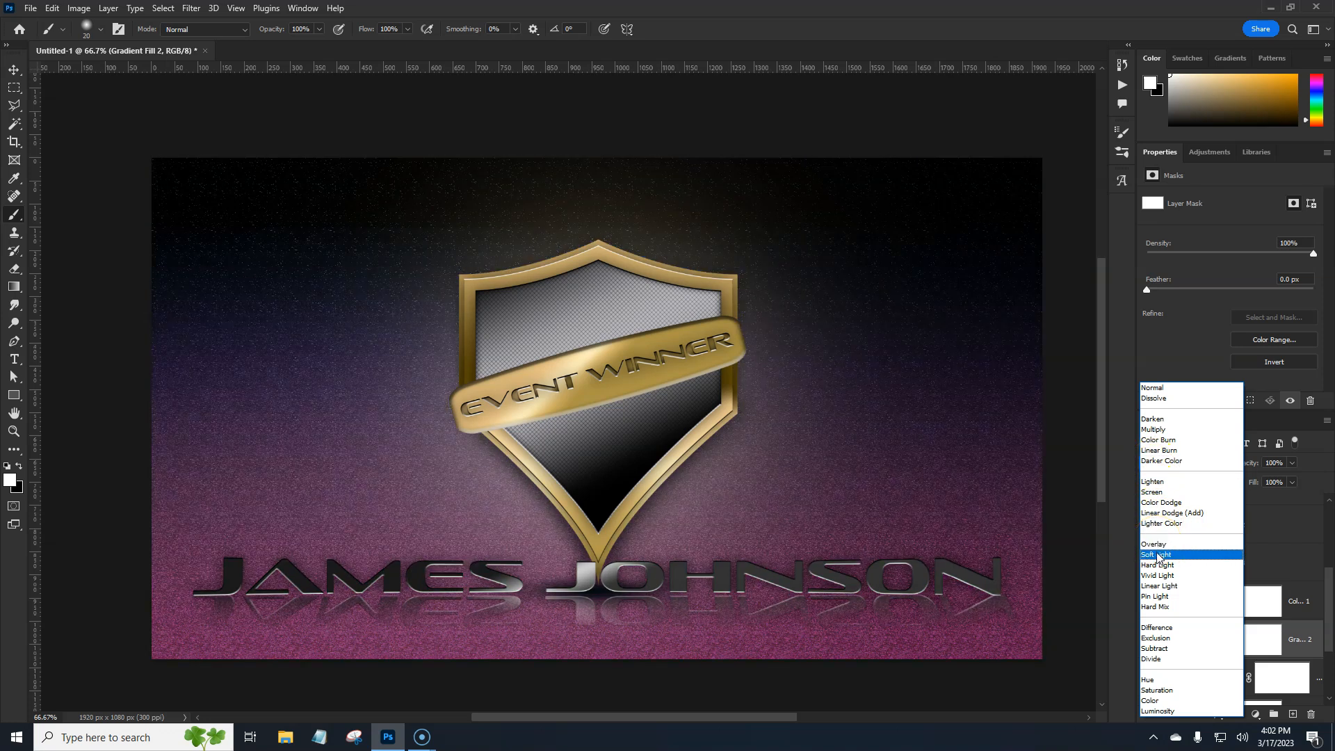
click(1157, 555)
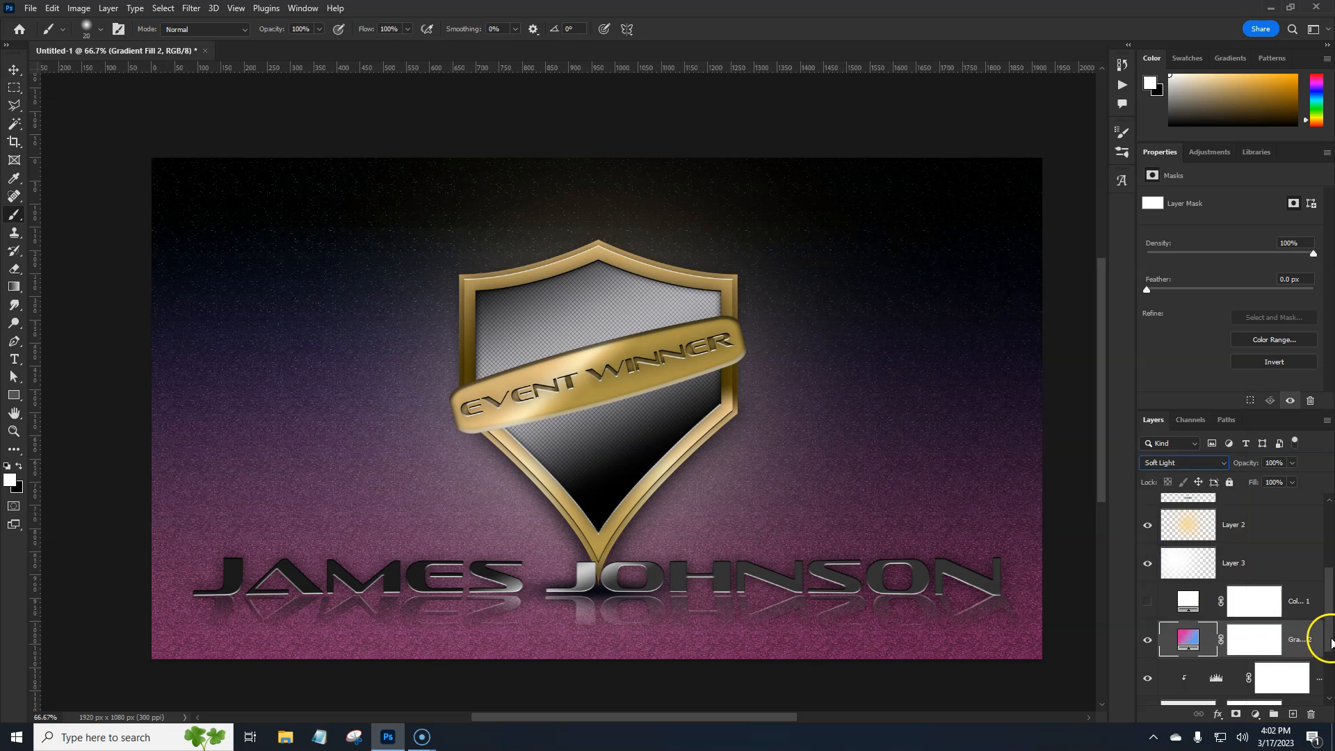
drag(1329, 641, 1329, 651)
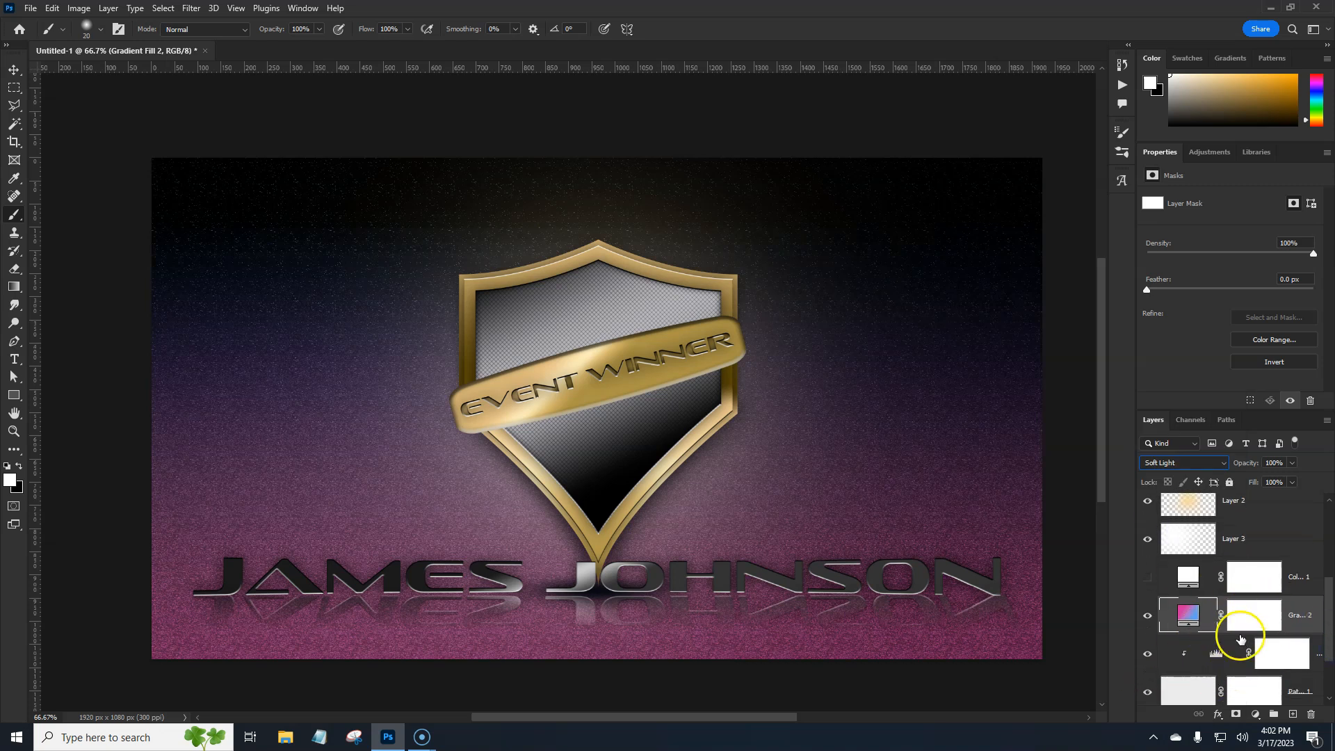
click(1146, 654)
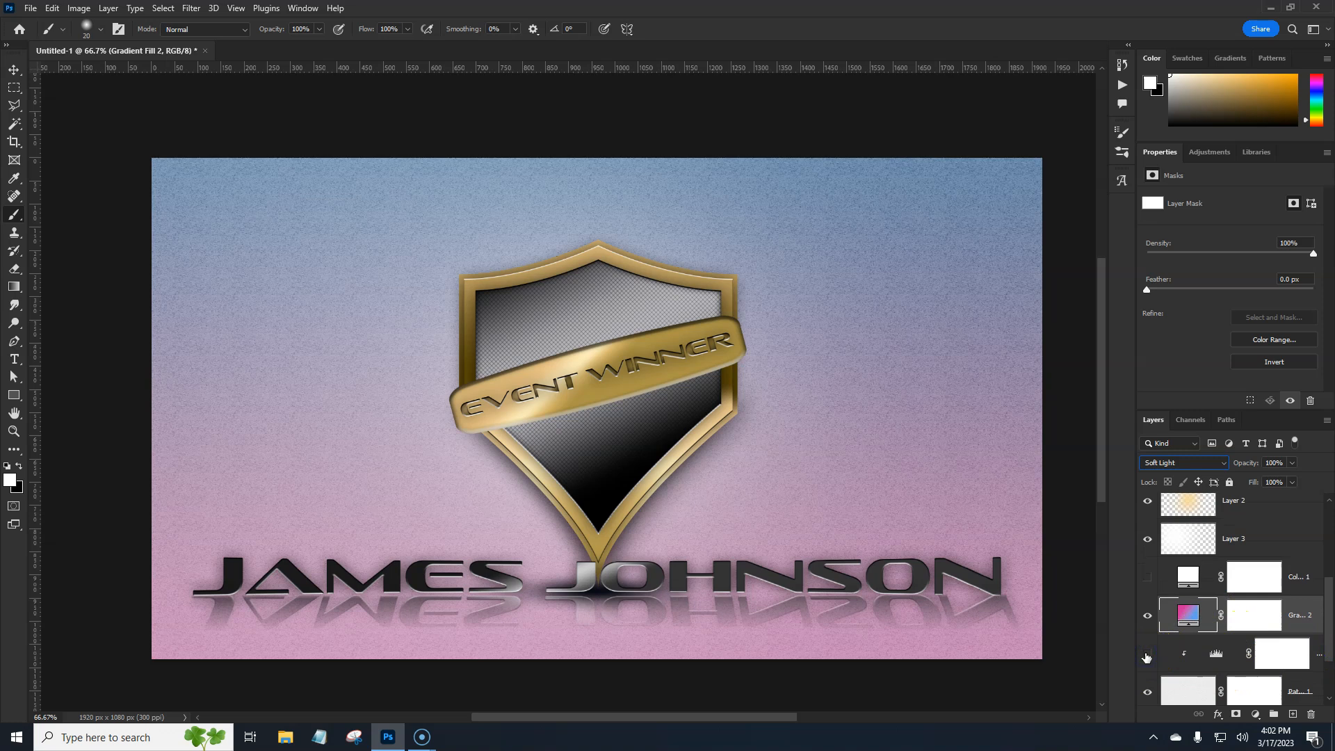
click(1147, 655)
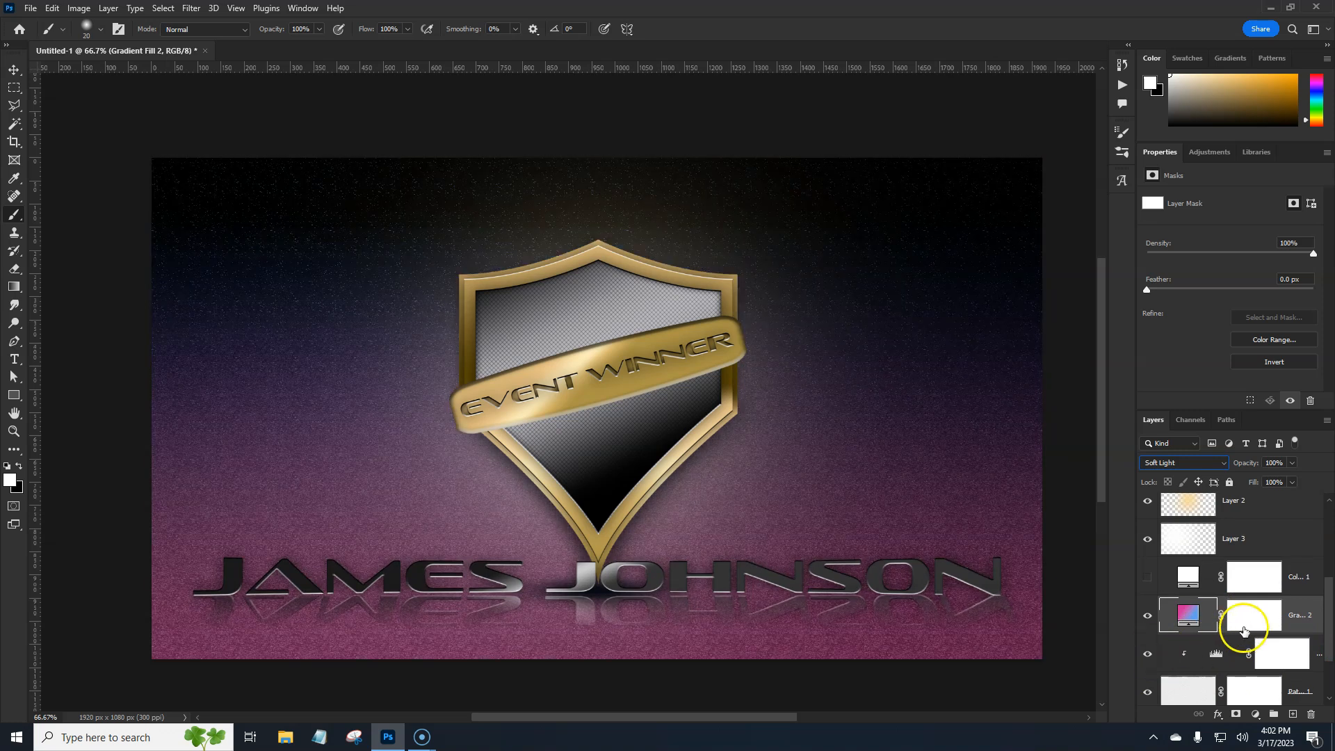
drag(1238, 462, 1234, 465)
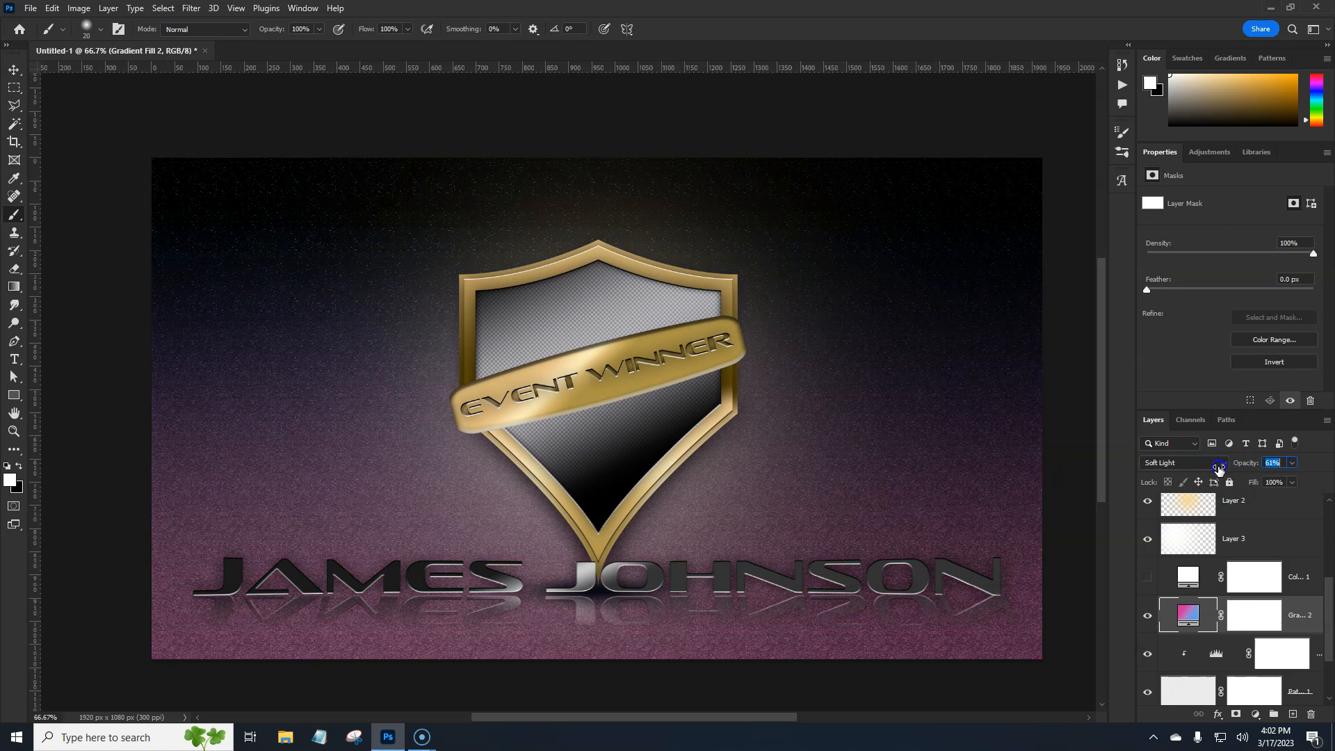
Reverse the colour direction of the background gradient fill
double_click(1188, 615)
click(956, 292)
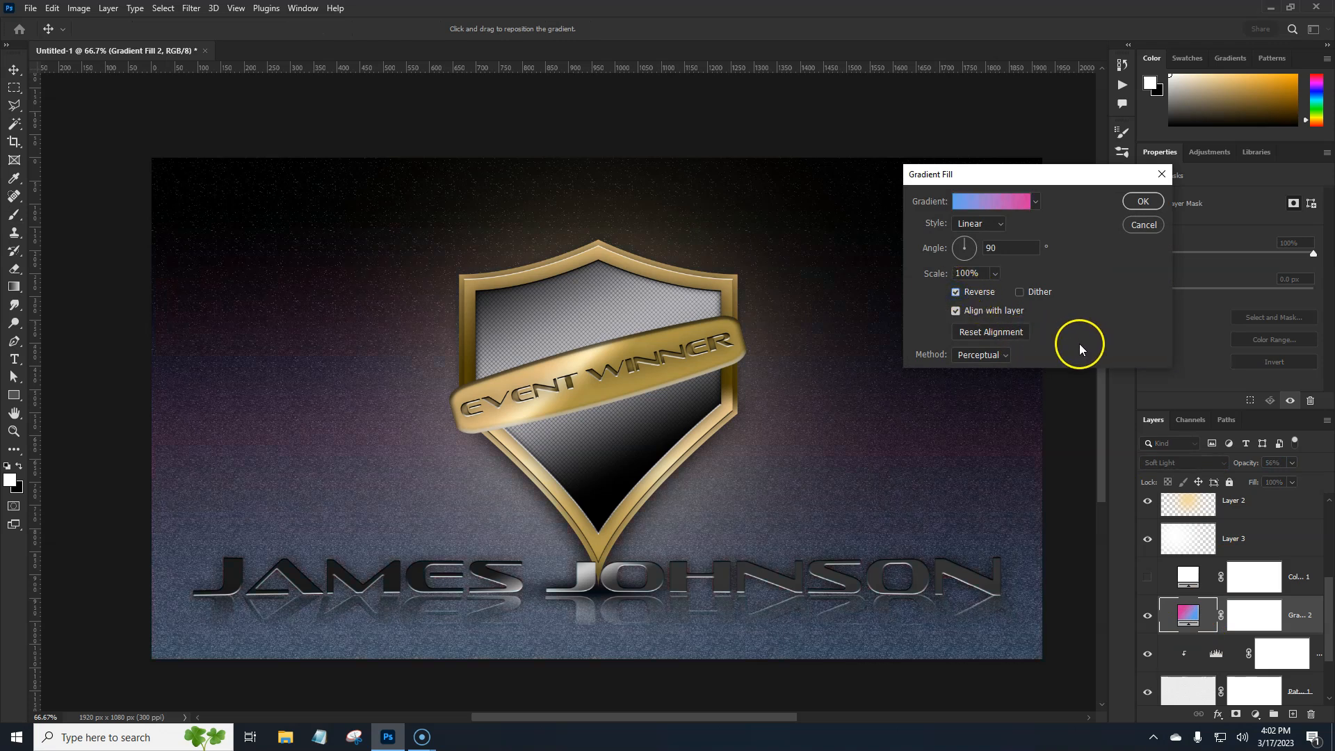